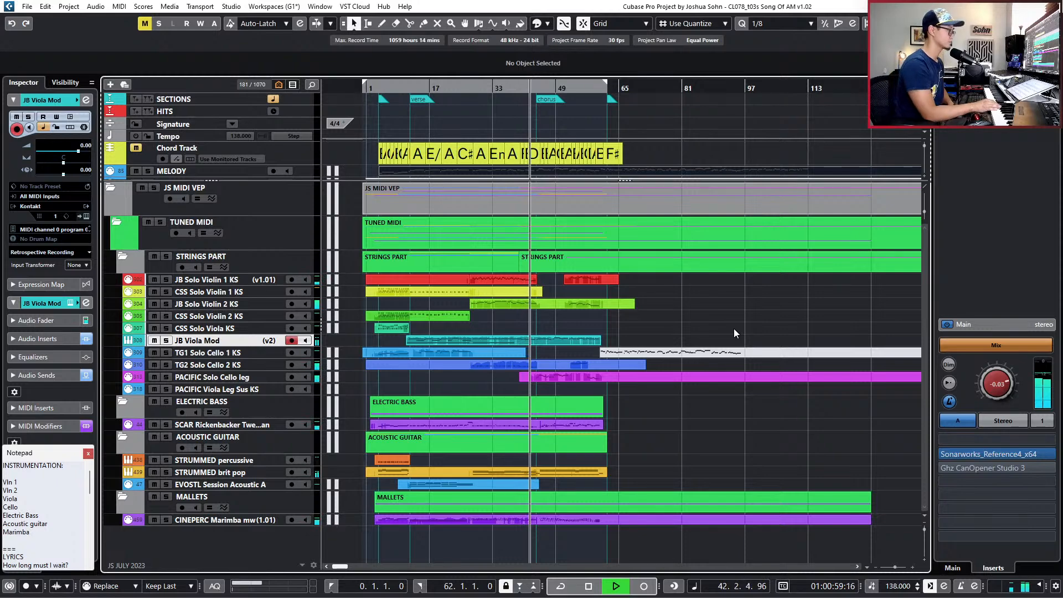
Listen to the chorus through to the end of the arrangement and stop playback just before bar 62.
{"action": "scroll", "coordinate": [546, 207], "scroll_direction": "up", "scroll_amount": 1}
{"action": "scroll", "coordinate": [545, 206], "scroll_direction": "up", "scroll_amount": 4}
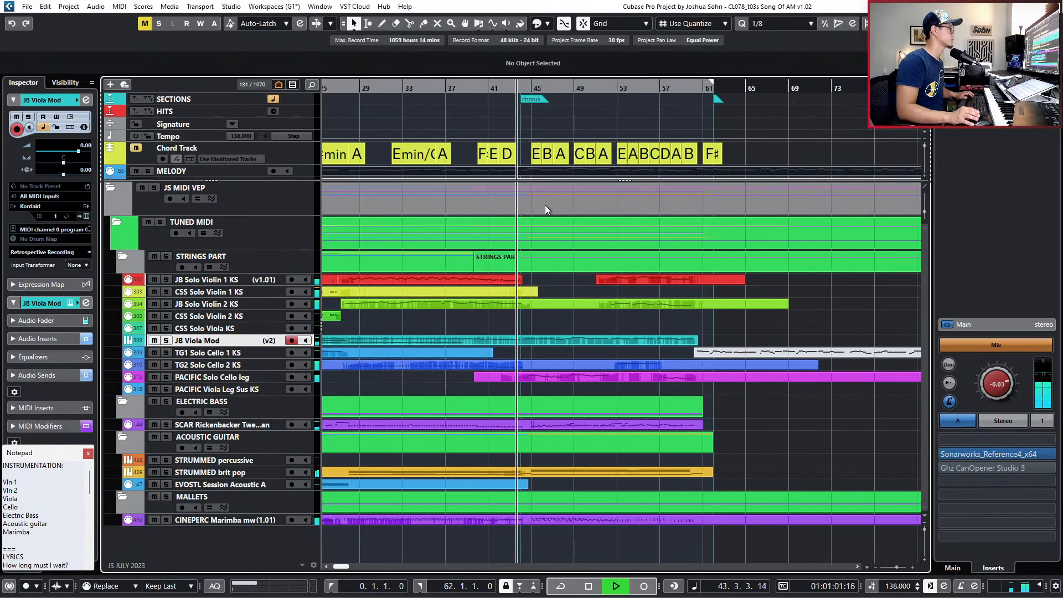
{"action": "left_click", "coordinate": [496, 151]}
{"action": "scroll", "coordinate": [490, 153], "scroll_direction": "up", "scroll_amount": 2}
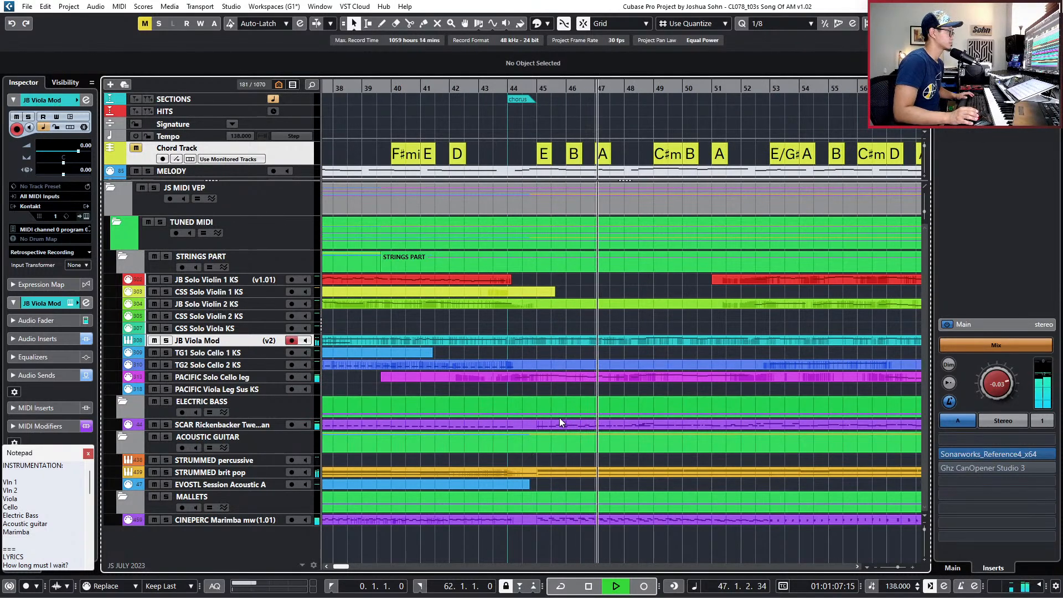
{"action": "scroll", "coordinate": [560, 417], "scroll_direction": "right", "scroll_amount": 2}
{"action": "scroll", "coordinate": [560, 420], "scroll_direction": "down", "scroll_amount": 2}
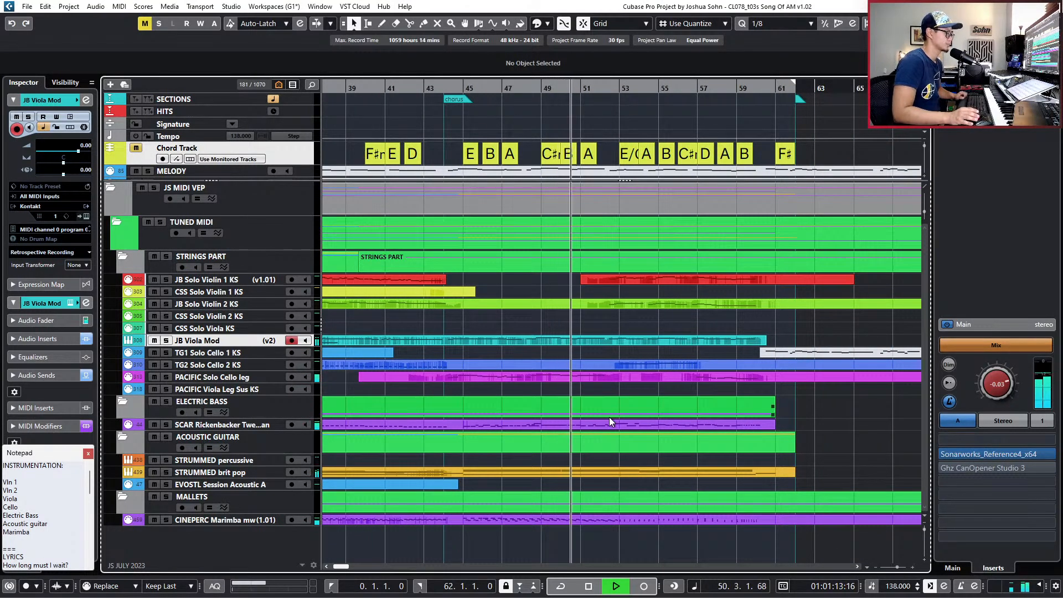
{"action": "scroll", "coordinate": [609, 416], "scroll_direction": "right", "scroll_amount": 1}
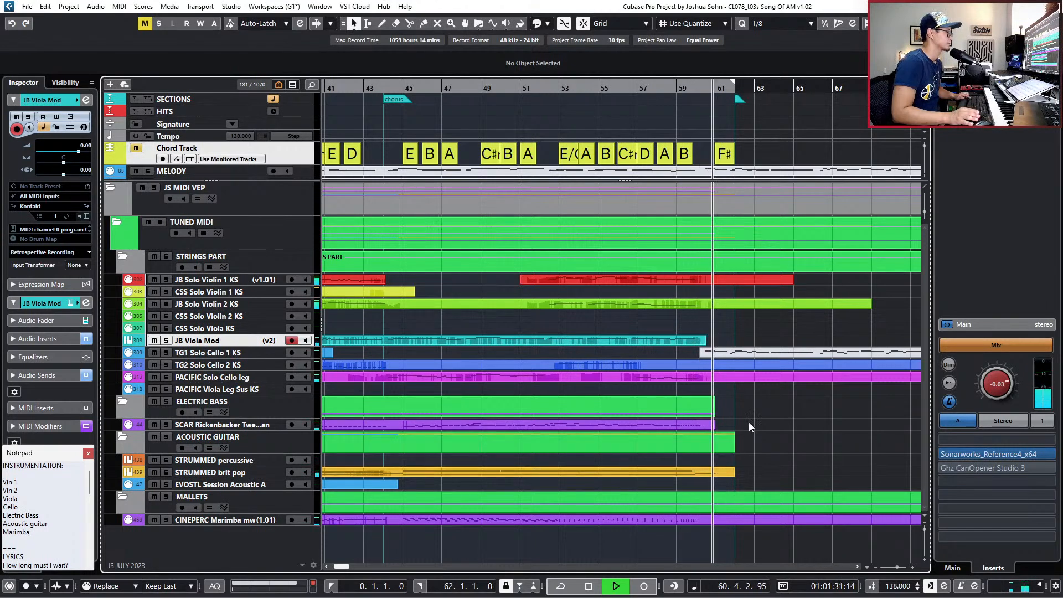
{"action": "key", "text": "space"}
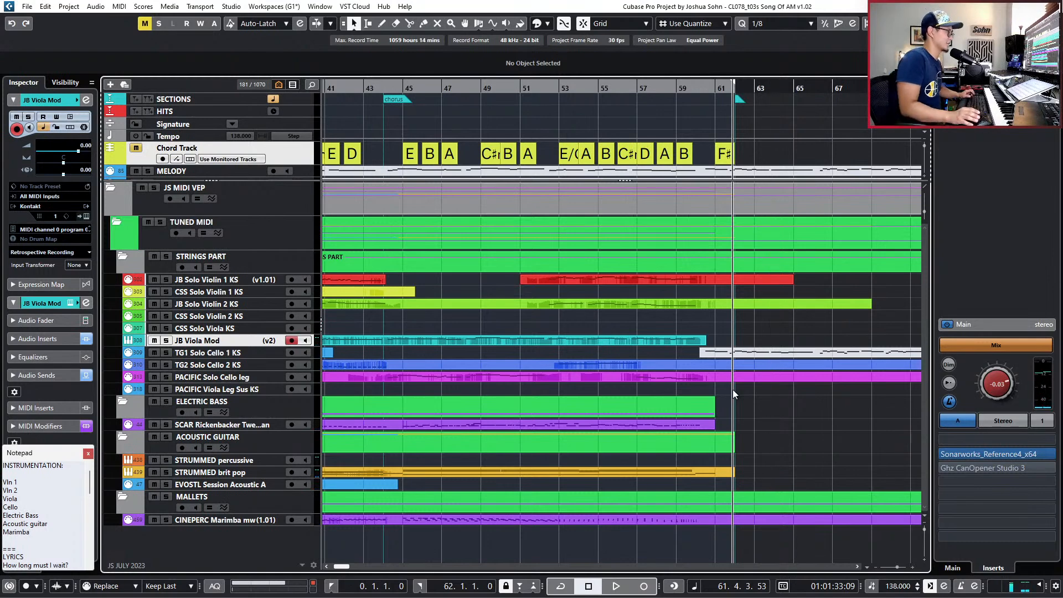
Solo the JB Viola Mod part and play its ending from around bar 59.
{"action": "left_click", "coordinate": [686, 343]}
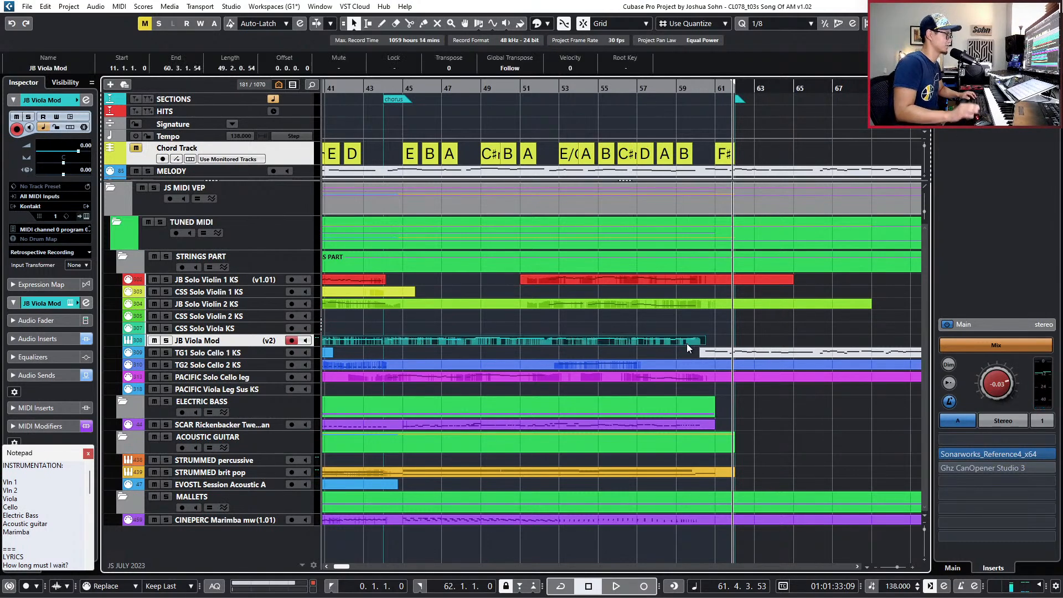
{"action": "key", "text": "s"}
{"action": "key", "text": "space"}
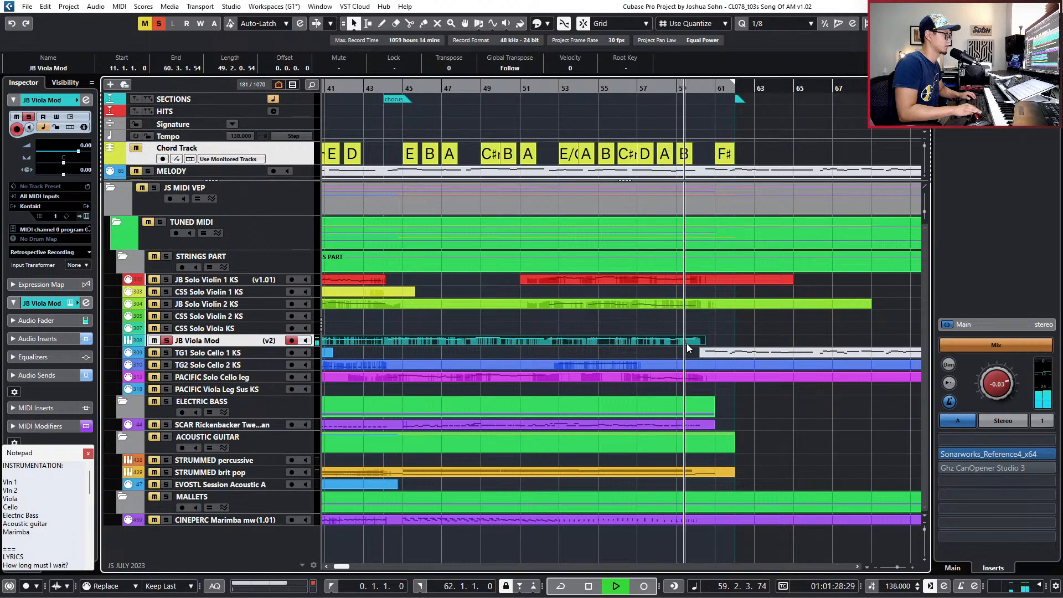
{"action": "key", "text": "space"}
Open the JB Viola Mod part in the note editor, show its velocity and controller lanes, and review the notes and CC curves.
{"action": "double_click", "coordinate": [687, 343]}
{"action": "key", "text": "h"}
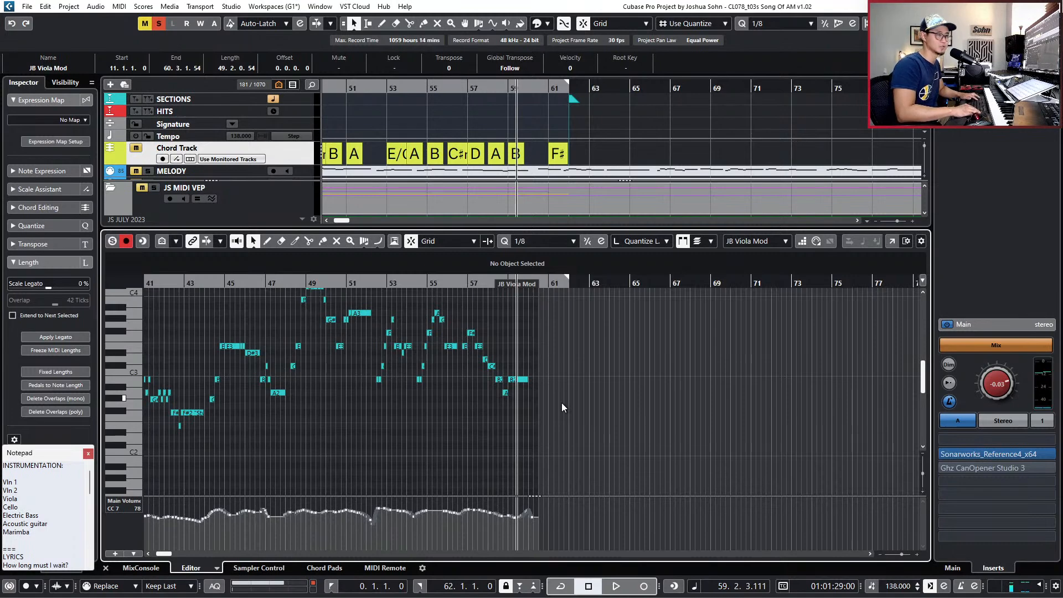
{"action": "key", "text": "alt+c"}
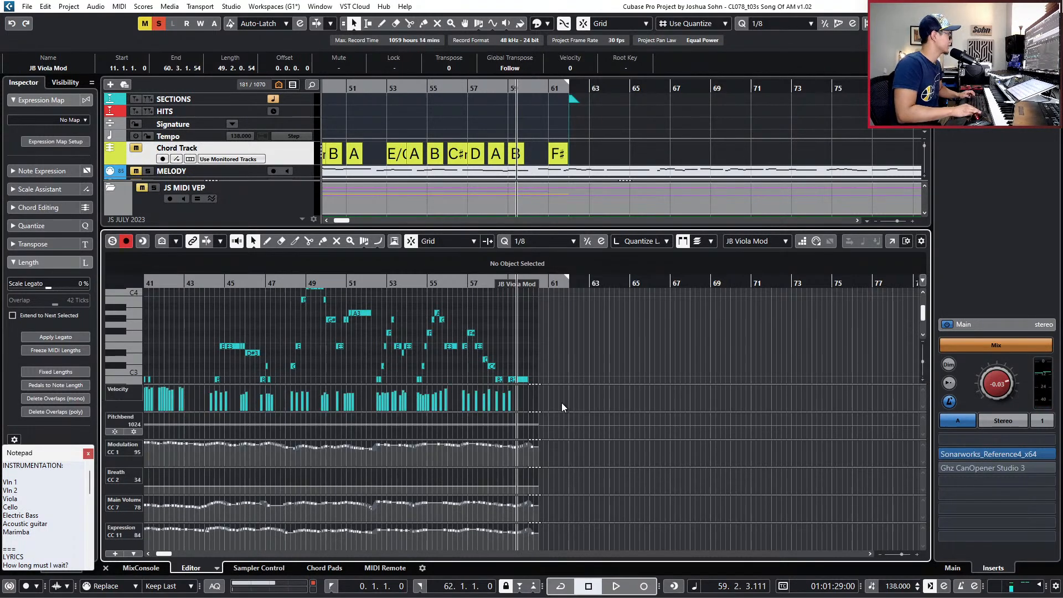
{"action": "key", "text": "g"}
{"action": "scroll", "coordinate": [484, 373], "scroll_direction": "left", "scroll_amount": 10}
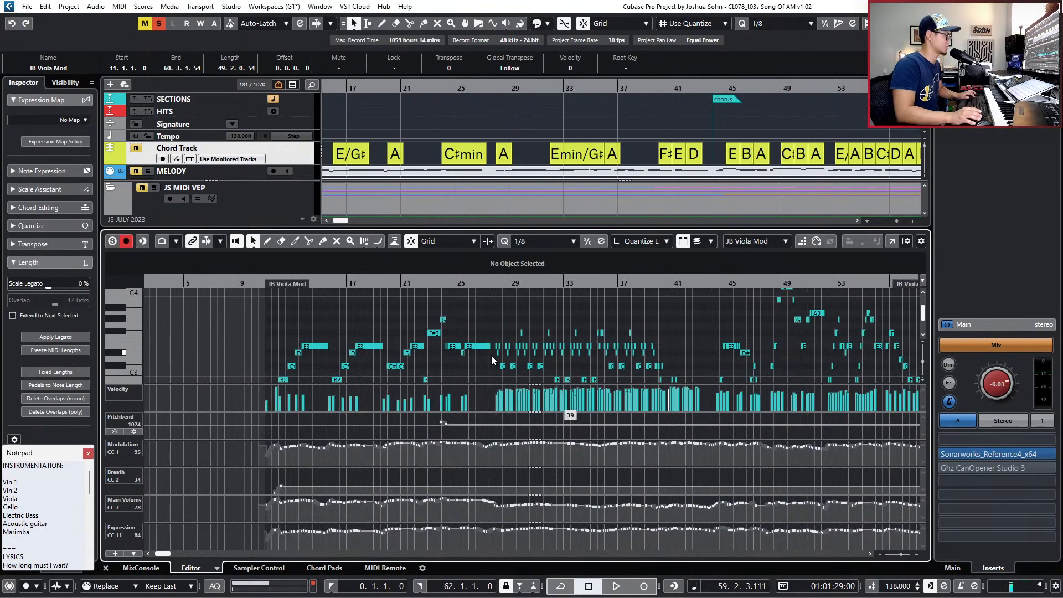
{"action": "scroll", "coordinate": [490, 357], "scroll_direction": "right", "scroll_amount": 4}
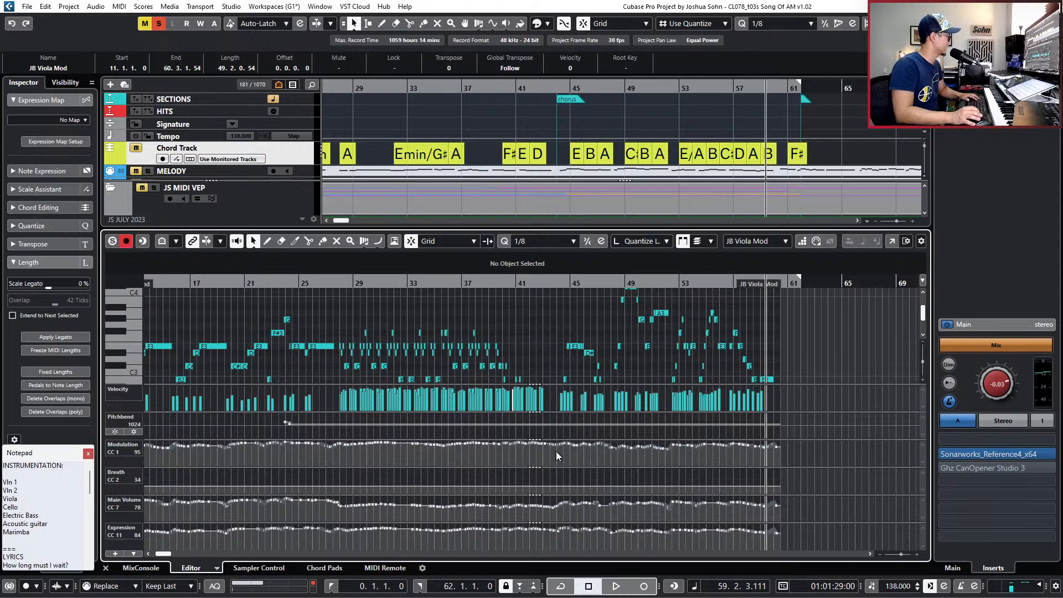
{"action": "key", "text": "ctrl+e"}
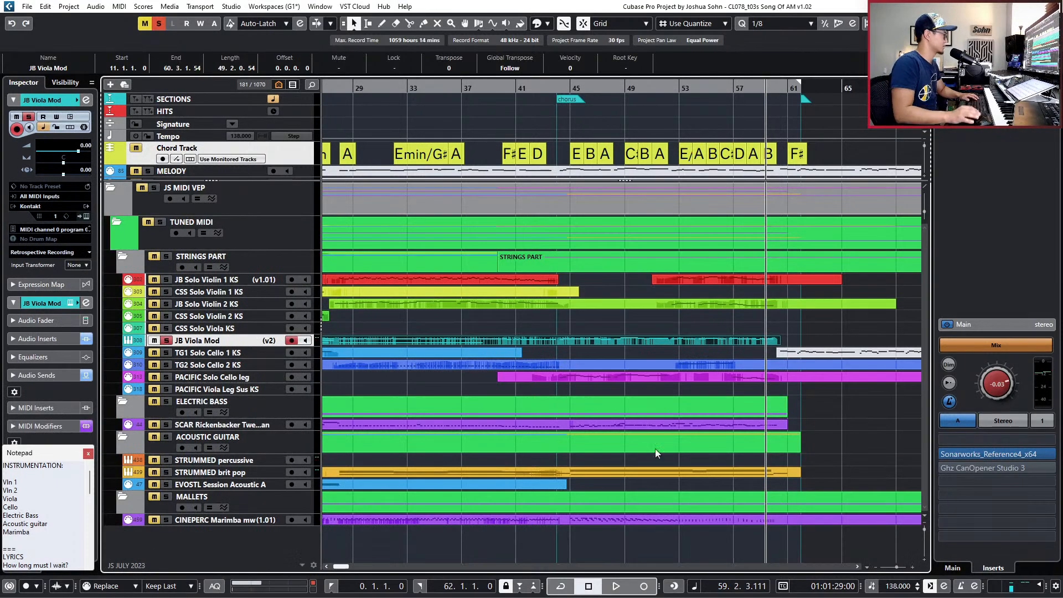
Examine the notes and controller lanes of the CSS Solo Violin 2 KS and CSS Solo Viola KS parts together in the note editor.
{"action": "key", "text": "g"}
{"action": "key", "text": "g"}
{"action": "key", "text": "g"}
{"action": "key", "text": "g"}
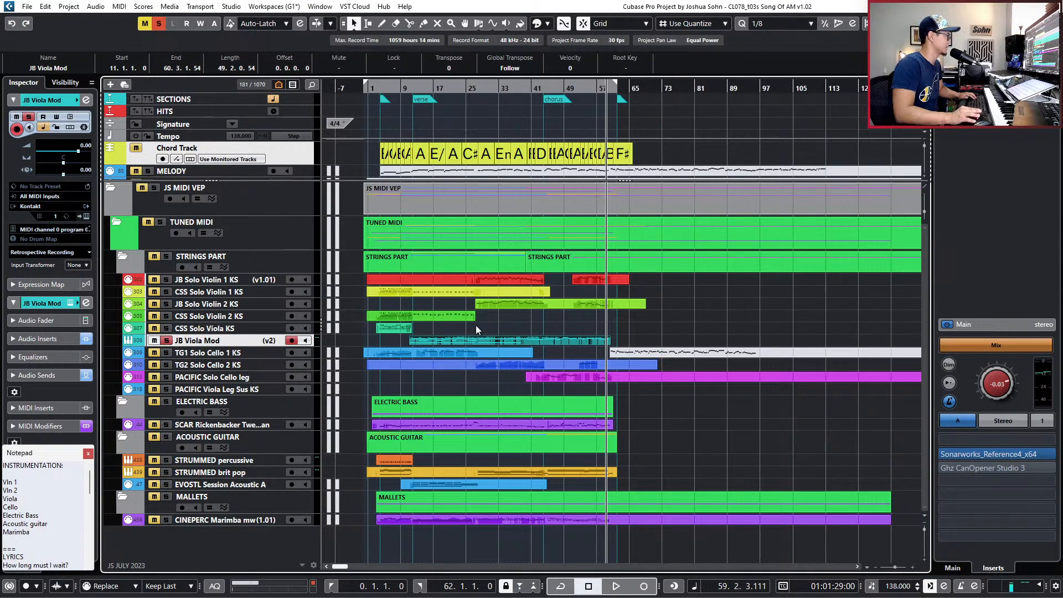
{"action": "left_click", "coordinate": [394, 318]}
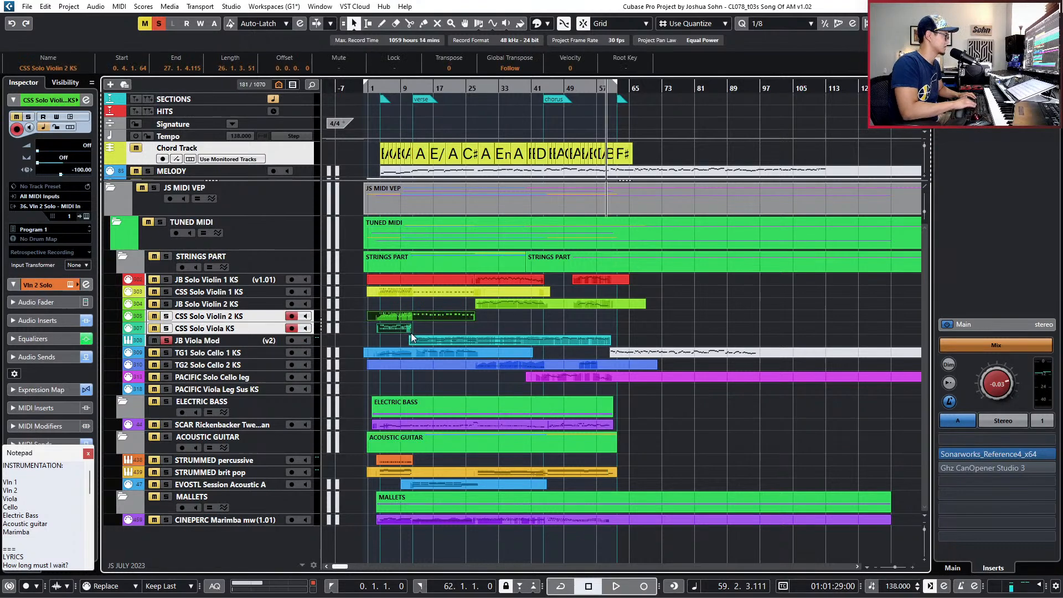
{"action": "key", "text": "ctrl+e"}
{"action": "scroll", "coordinate": [371, 313], "scroll_direction": "up", "scroll_amount": 3}
{"action": "key", "text": "alt+1"}
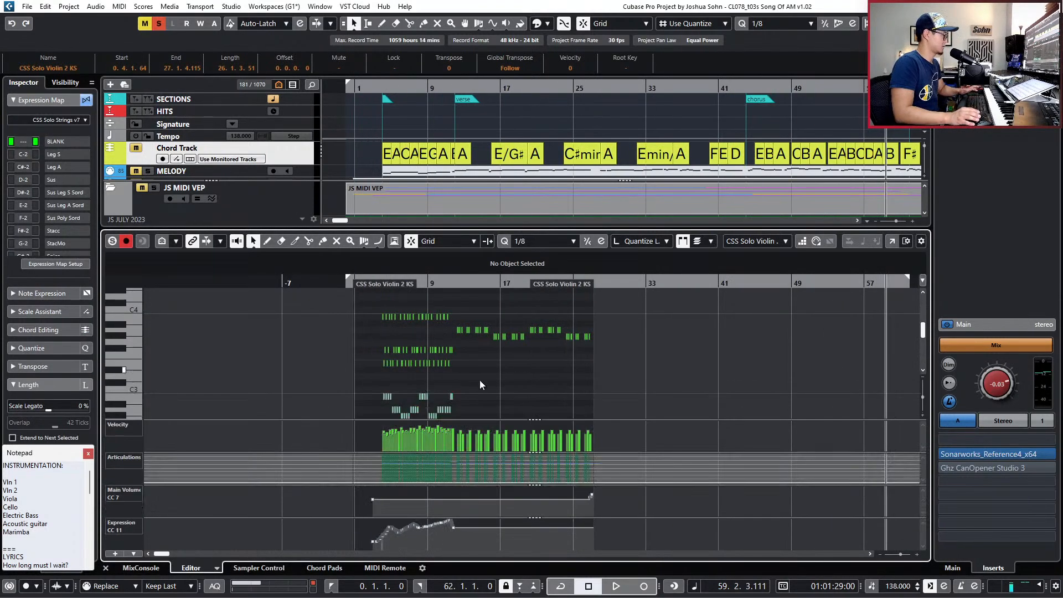
{"action": "key", "text": "Down"}
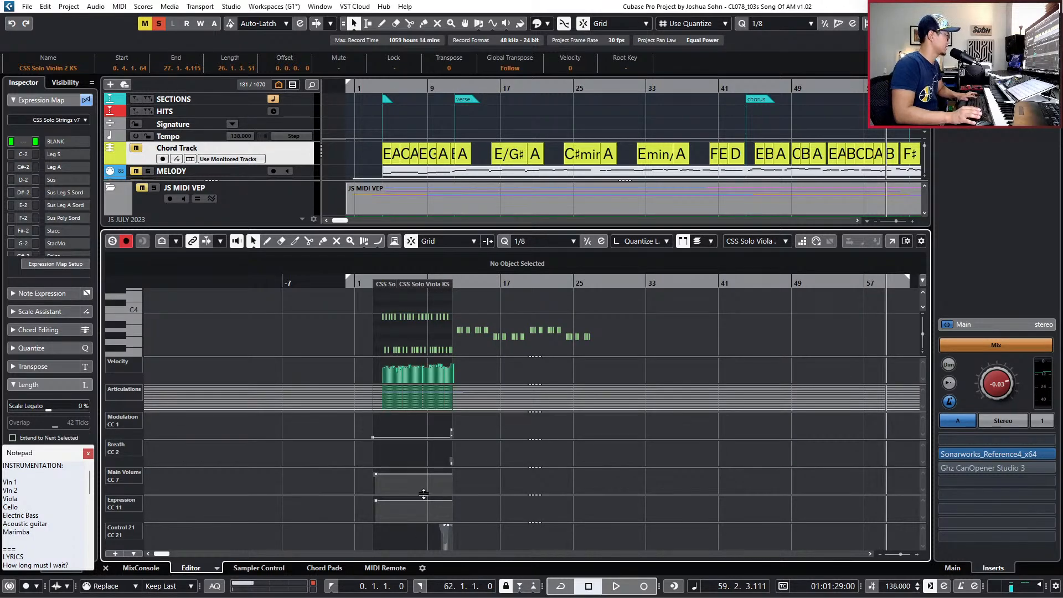
{"action": "scroll", "coordinate": [430, 481], "scroll_direction": "up", "scroll_amount": 5}
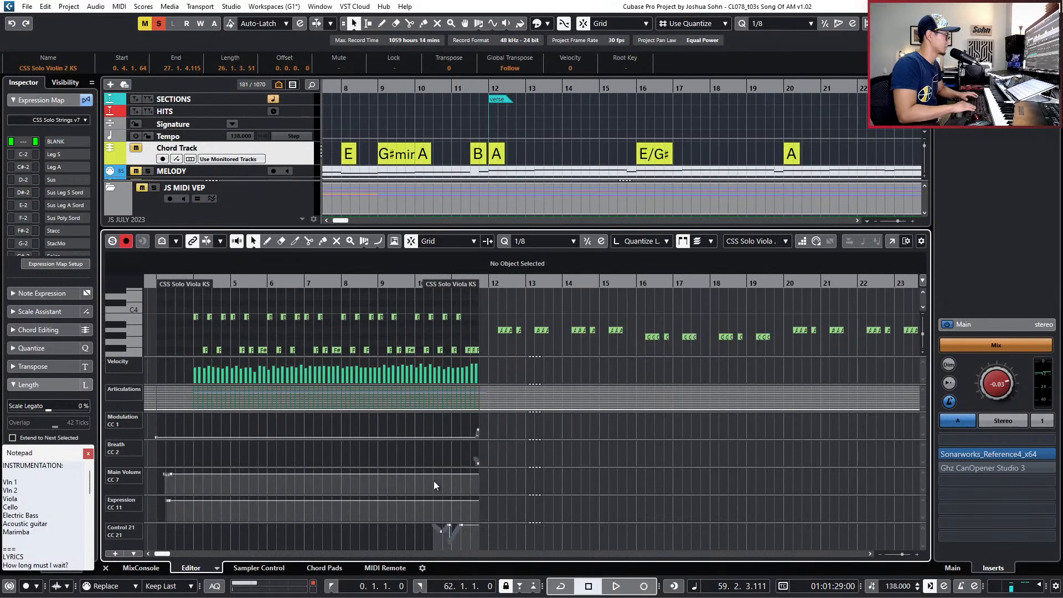
{"action": "key", "text": "ctrl+e"}
{"action": "scroll", "coordinate": [434, 480], "scroll_direction": "down", "scroll_amount": 6}
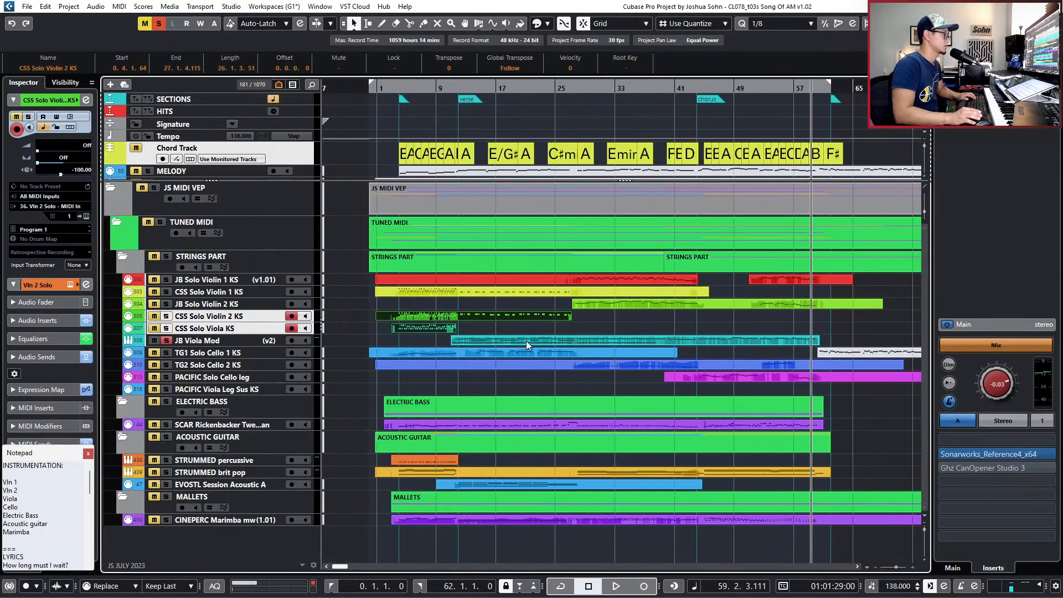
Turn off the track solo and join the two JB Solo Violin 1 KS parts into one ending at bar 65.
{"action": "key", "text": "s"}
{"action": "left_click_drag", "start_coordinate": [659, 332], "coordinate": [619, 275]}
{"action": "left_click", "coordinate": [563, 281]}
{"action": "key", "text": "ctrl+z"}
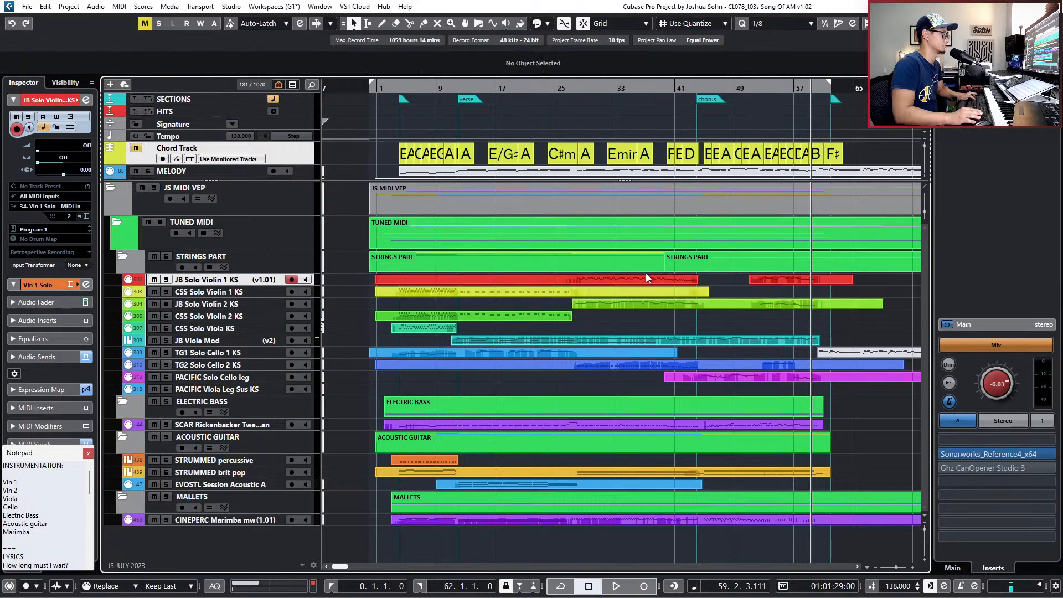
{"action": "left_click", "coordinate": [694, 272]}
{"action": "left_click", "coordinate": [692, 275]}
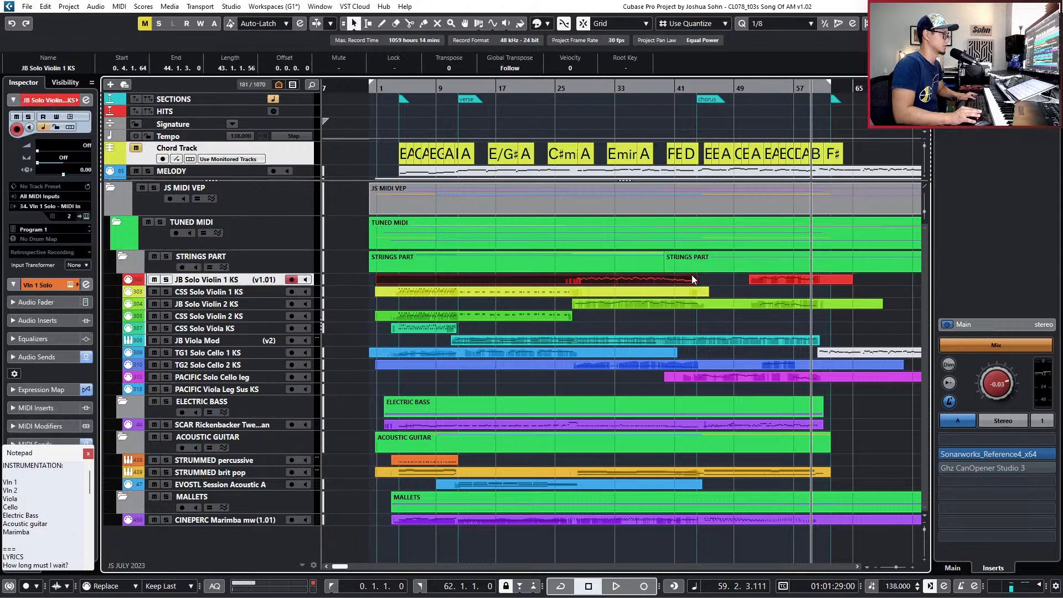
{"action": "key", "text": "ctrl+z"}
Open the JB Solo Violin 1, CSS Solo Violin 1 and JB Solo Violin 2 parts together for editing, with the JB Solo Violin 2 part active.
{"action": "left_click_drag", "start_coordinate": [675, 288], "coordinate": [675, 287]}
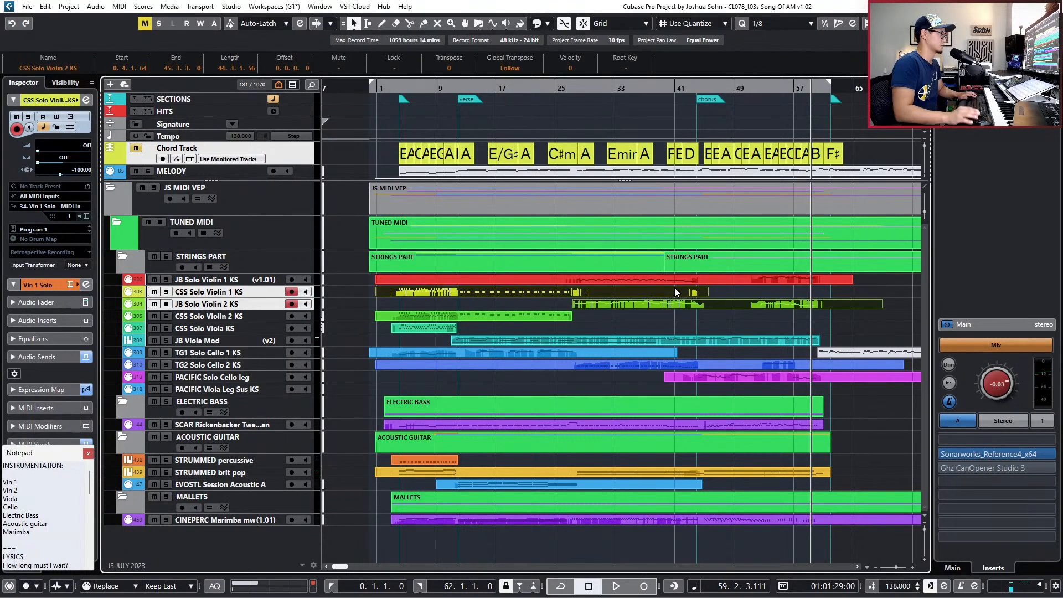
{"action": "left_click", "coordinate": [666, 283], "text": "shift"}
{"action": "double_click", "coordinate": [666, 282]}
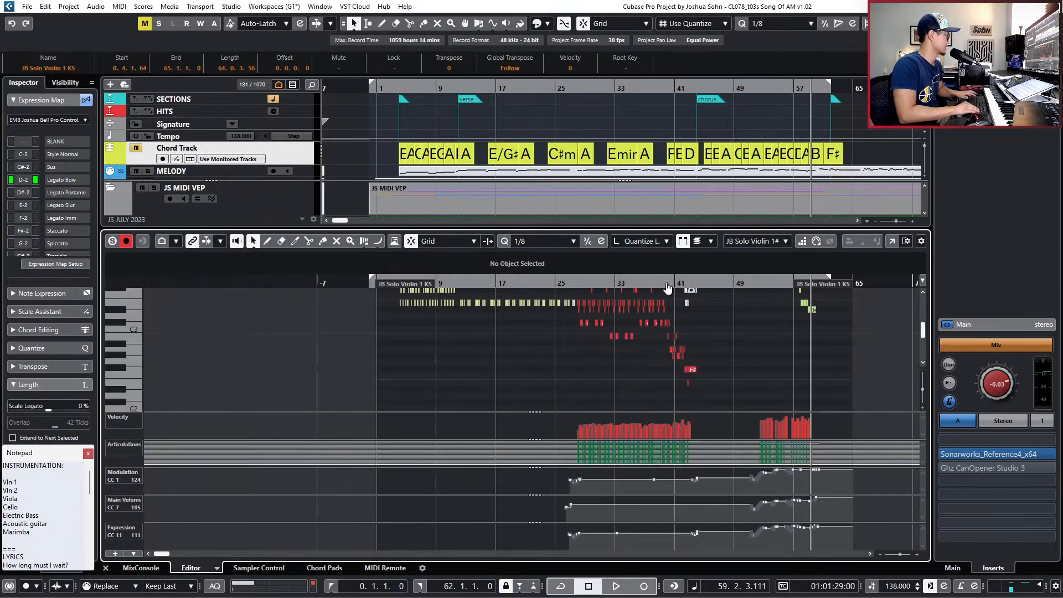
{"action": "key", "text": "Down"}
{"action": "key", "text": "Down"}
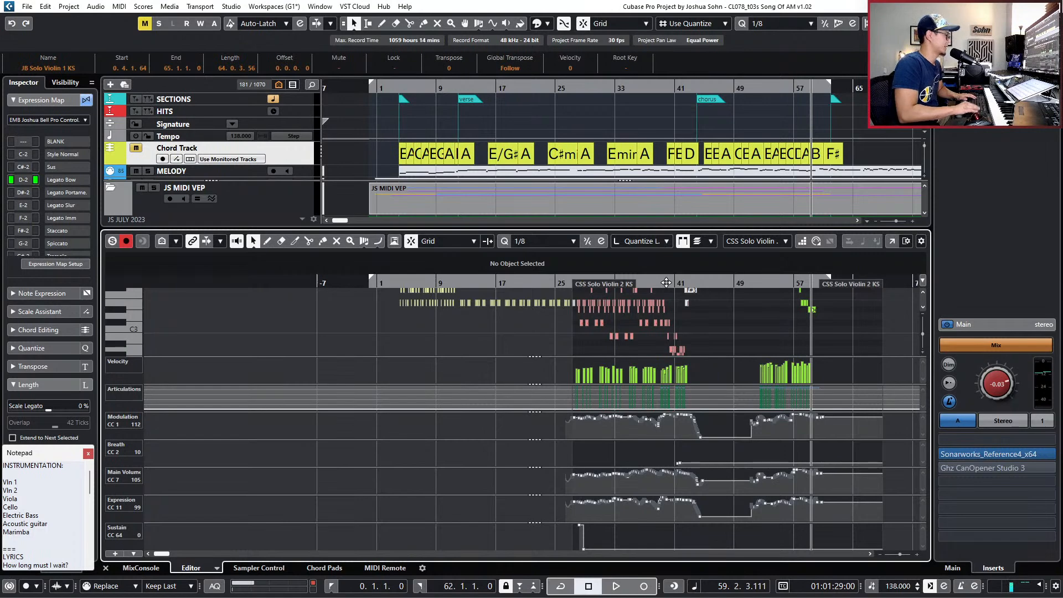
{"action": "scroll", "coordinate": [554, 446], "scroll_direction": "up", "scroll_amount": 3}
{"action": "scroll", "coordinate": [592, 494], "scroll_direction": "right", "scroll_amount": 3}
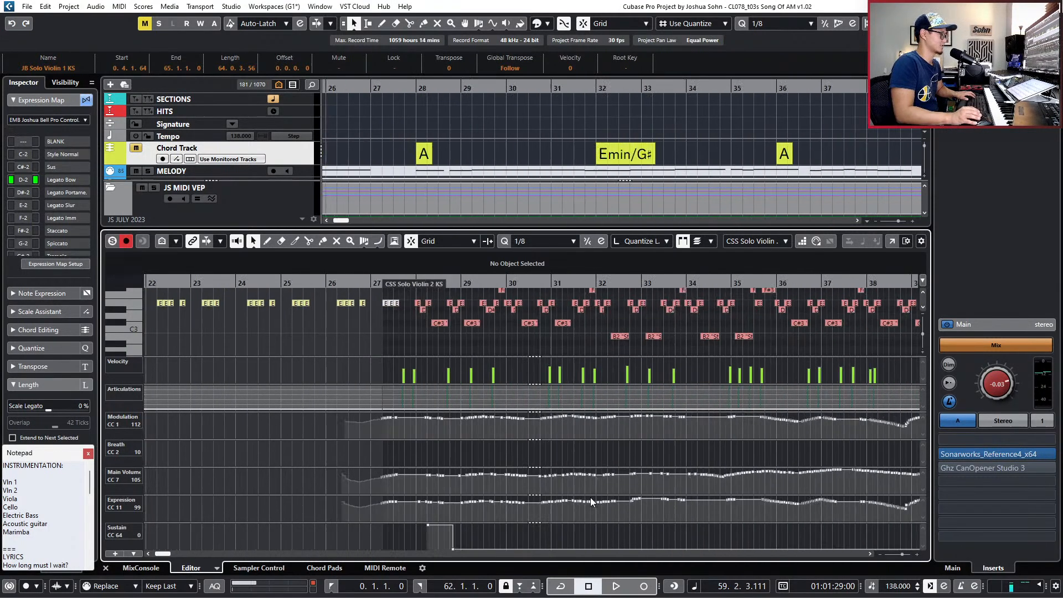
Delete the pair of CC 64 sustain events in bar 28 of the JB Solo Violin 2 KS part.
{"action": "scroll", "coordinate": [471, 496], "scroll_direction": "up", "scroll_amount": 1}
{"action": "scroll", "coordinate": [461, 495], "scroll_direction": "up", "scroll_amount": 3}
{"action": "left_click", "coordinate": [412, 548]}
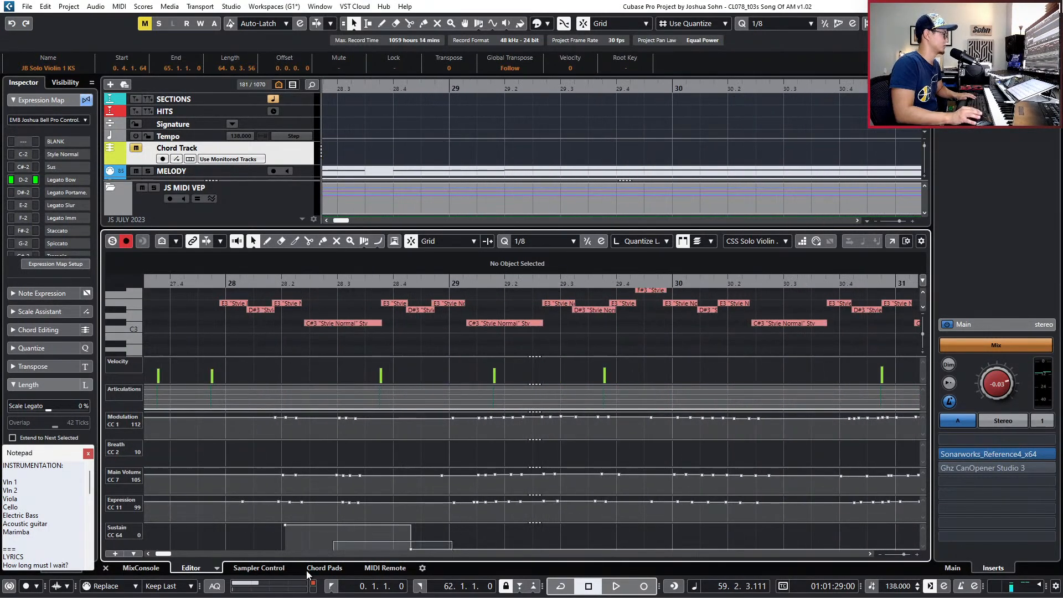
{"action": "key", "text": "F12"}
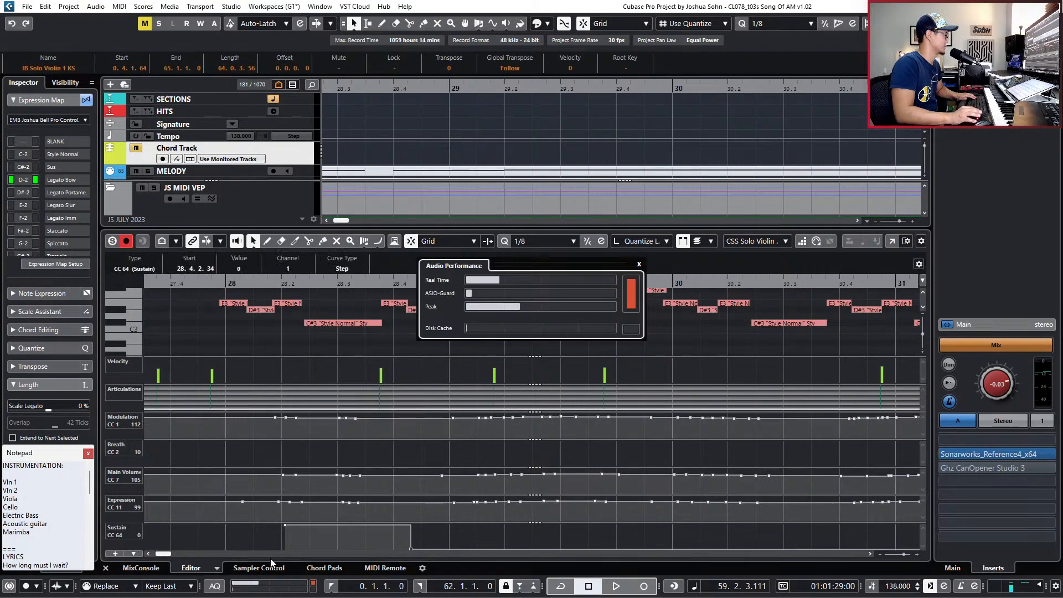
{"action": "left_click", "coordinate": [640, 266]}
{"action": "left_click_drag", "start_coordinate": [438, 534], "coordinate": [342, 558]}
{"action": "left_click_drag", "start_coordinate": [242, 569], "coordinate": [277, 533]}
{"action": "scroll", "coordinate": [349, 343], "scroll_direction": "up", "scroll_amount": 3}
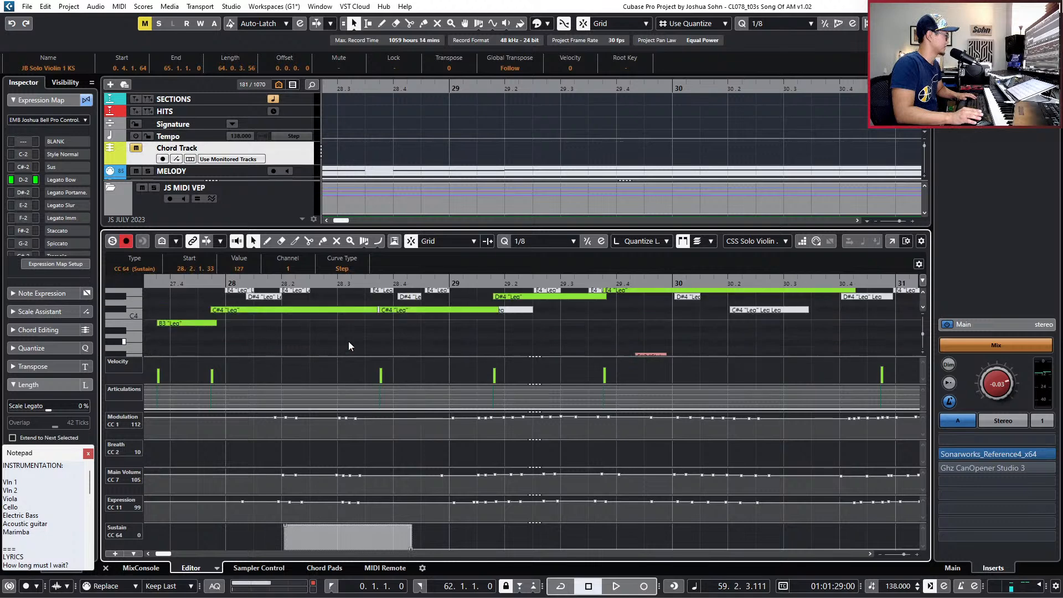
{"action": "scroll", "coordinate": [349, 342], "scroll_direction": "down", "scroll_amount": 2}
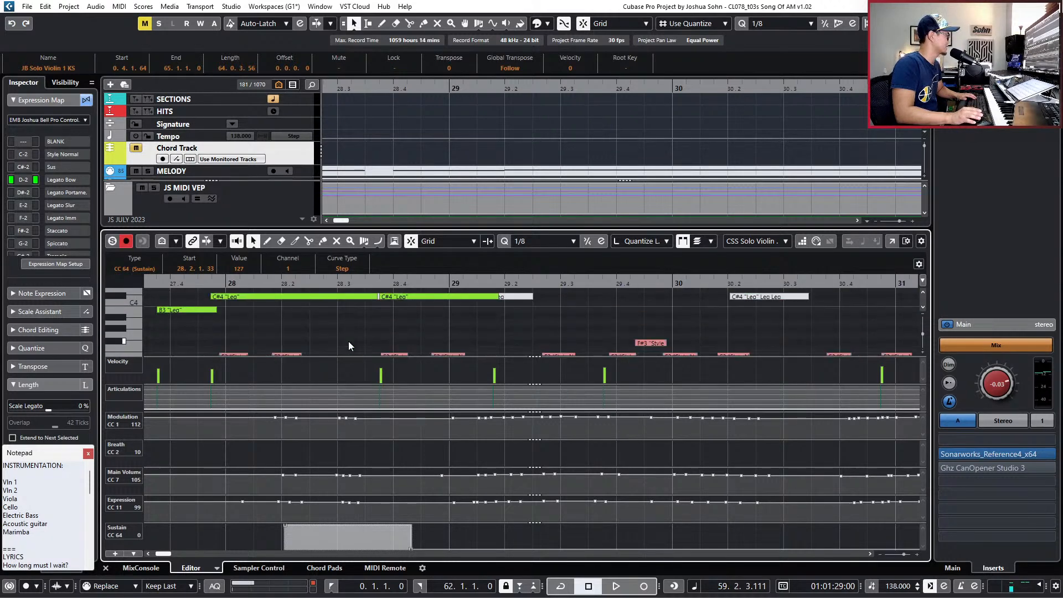
{"action": "scroll", "coordinate": [349, 346], "scroll_direction": "down", "scroll_amount": 5}
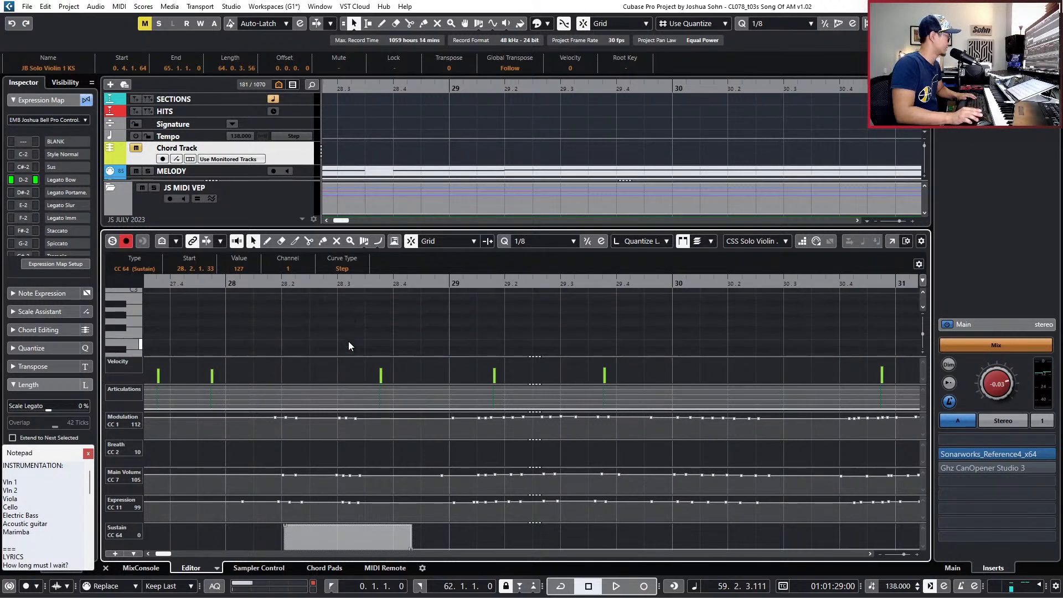
{"action": "scroll", "coordinate": [348, 346], "scroll_direction": "up", "scroll_amount": 5}
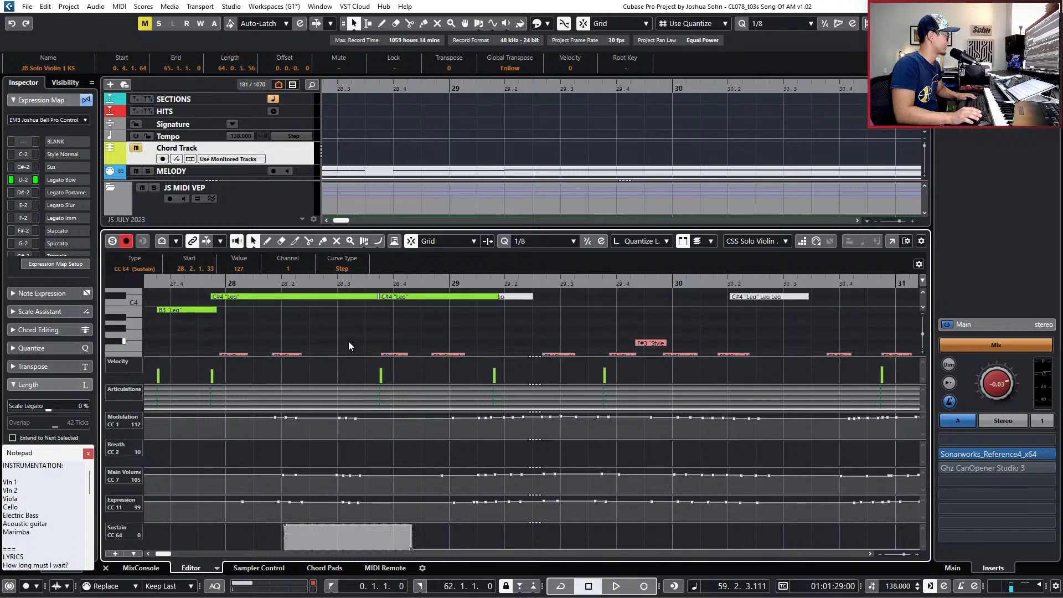
{"action": "key", "text": "Delete"}
Close the note editor and select the CSS Solo Violin 1 KS track, with the playhead moved back to bar 57.
{"action": "key", "text": "ctrl+alt+b"}
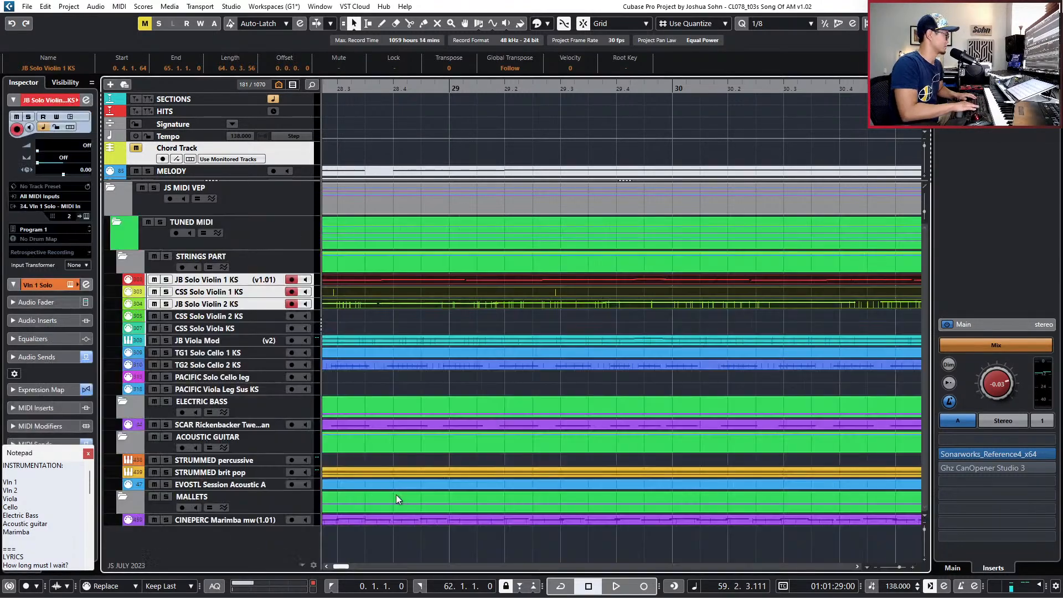
{"action": "scroll", "coordinate": [453, 371], "scroll_direction": "down", "scroll_amount": 10, "text": "ctrl"}
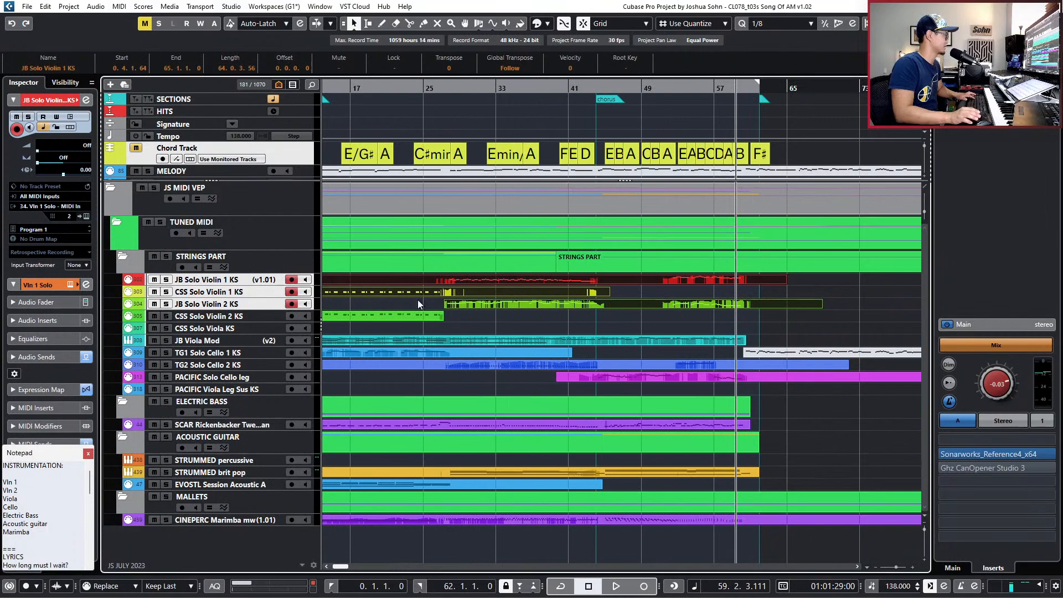
{"action": "left_click", "coordinate": [241, 295]}
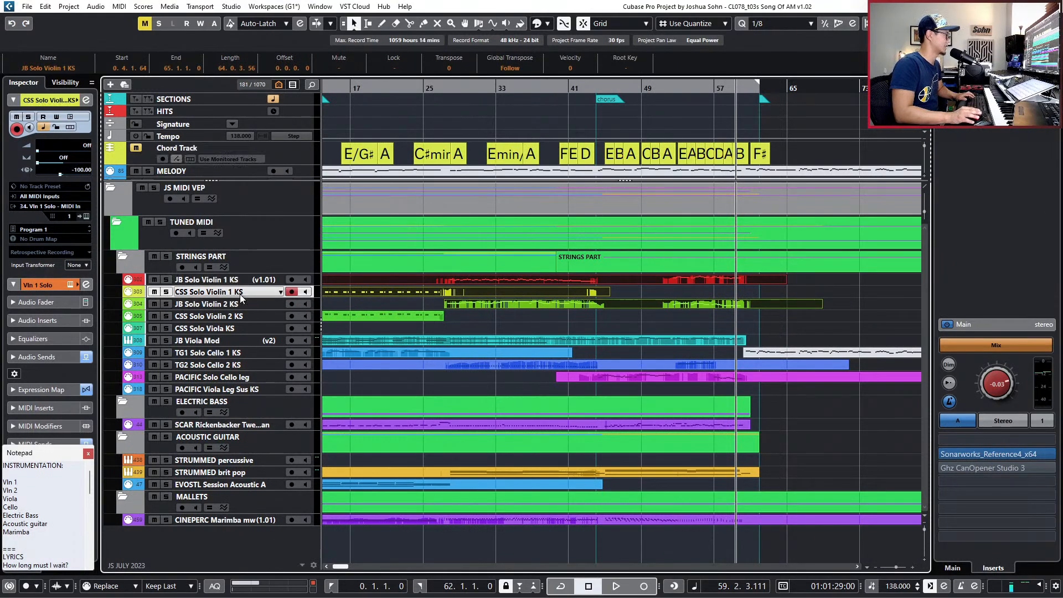
{"action": "key", "text": "g"}
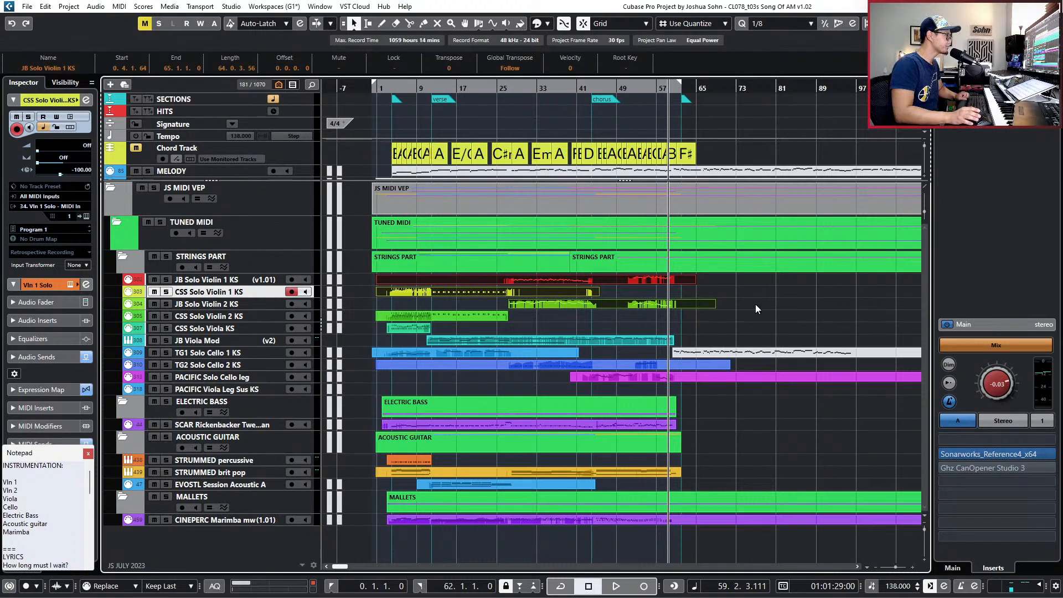
{"action": "key", "text": "KP_Subtract"}
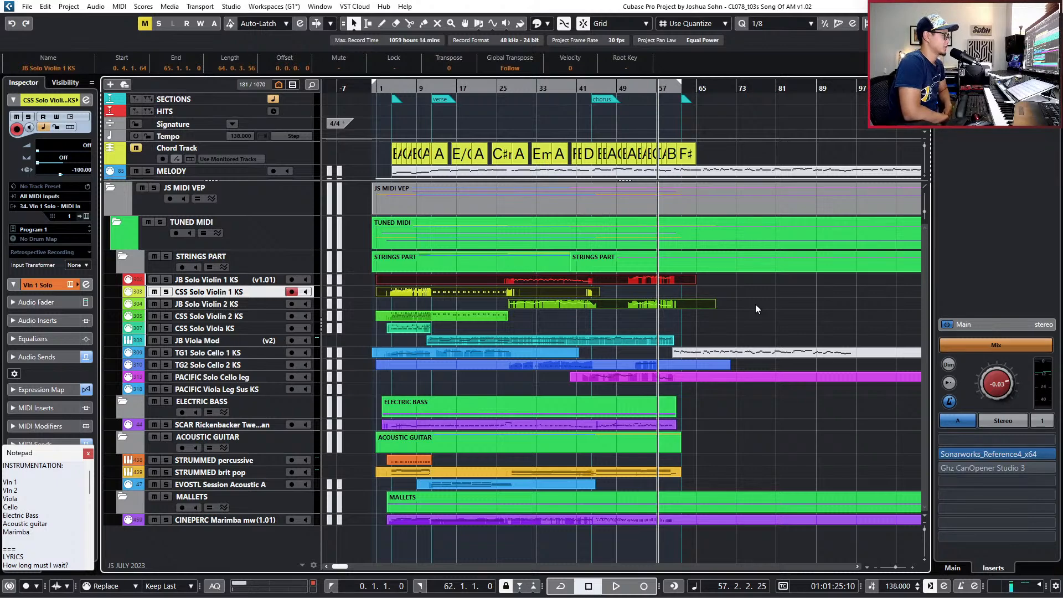
Move the playhead to bar 60.
{"action": "key", "text": "KP_0"}
{"action": "key", "text": "KP_Add"}
{"action": "key", "text": "KP_Add"}
{"action": "key", "text": "KP_Add"}
{"action": "key", "text": "KP_Add"}
{"action": "key", "text": "KP_Add"}
{"action": "key", "text": "KP_Add"}
{"action": "key", "text": "KP_Add"}
{"action": "key", "text": "KP_Add"}
{"action": "key", "text": "KP_Add"}
{"action": "key", "text": "KP_Add"}
{"action": "key", "text": "KP_Add"}
{"action": "key", "text": "KP_Add"}
{"action": "key", "text": "KP_Add"}
{"action": "key", "text": "KP_Add"}
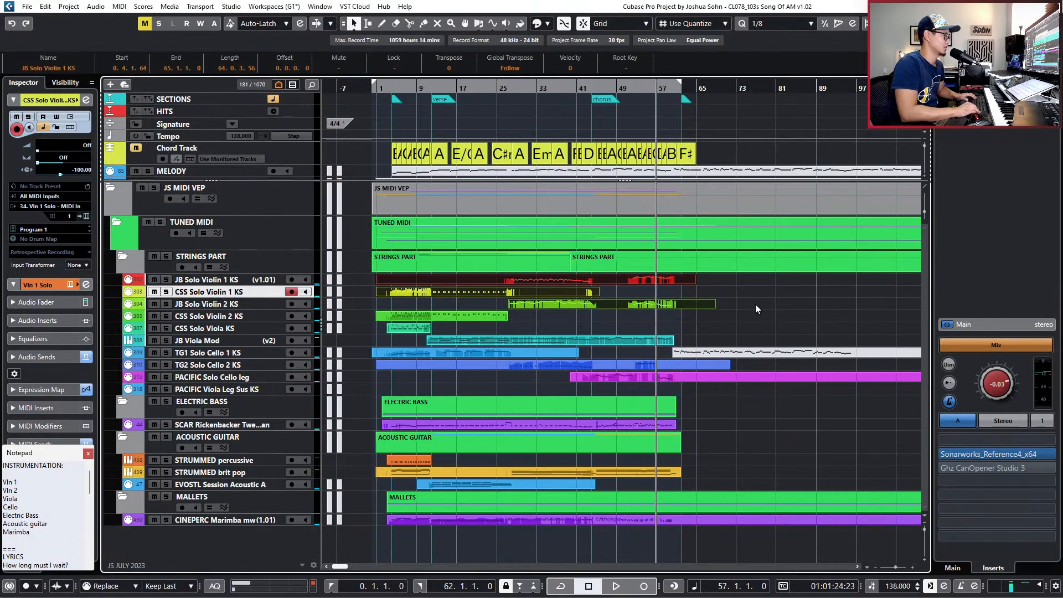
{"action": "key", "text": "KP_Add"}
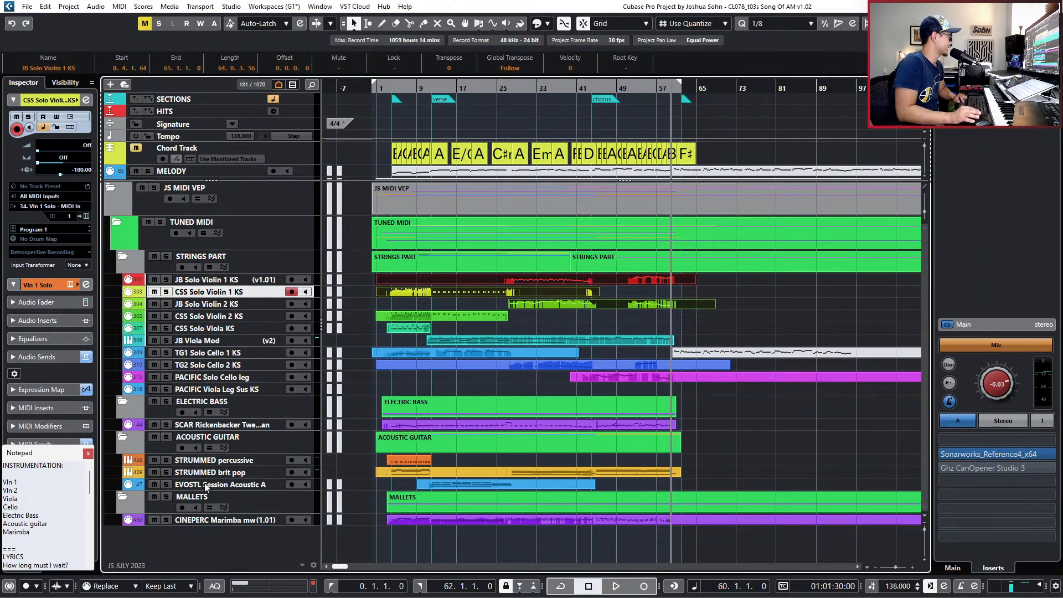
Enlarge the notepad and read through the song lyrics, from the opening lines to the final verse.
{"action": "scroll", "coordinate": [57, 495], "scroll_direction": "down", "scroll_amount": 3}
{"action": "scroll", "coordinate": [57, 494], "scroll_direction": "down", "scroll_amount": 5}
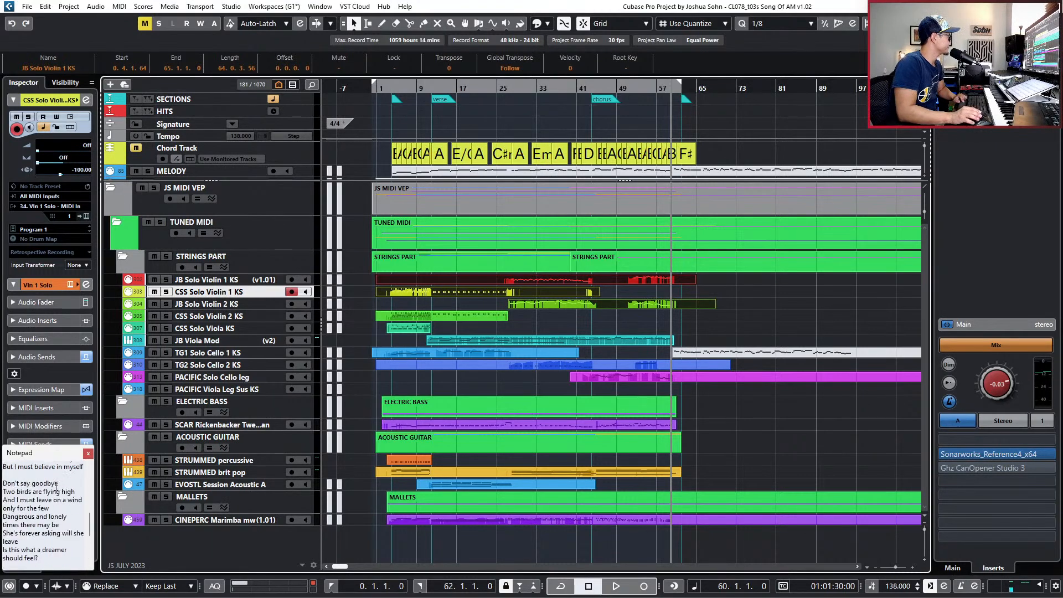
{"action": "scroll", "coordinate": [56, 486], "scroll_direction": "down", "scroll_amount": 8}
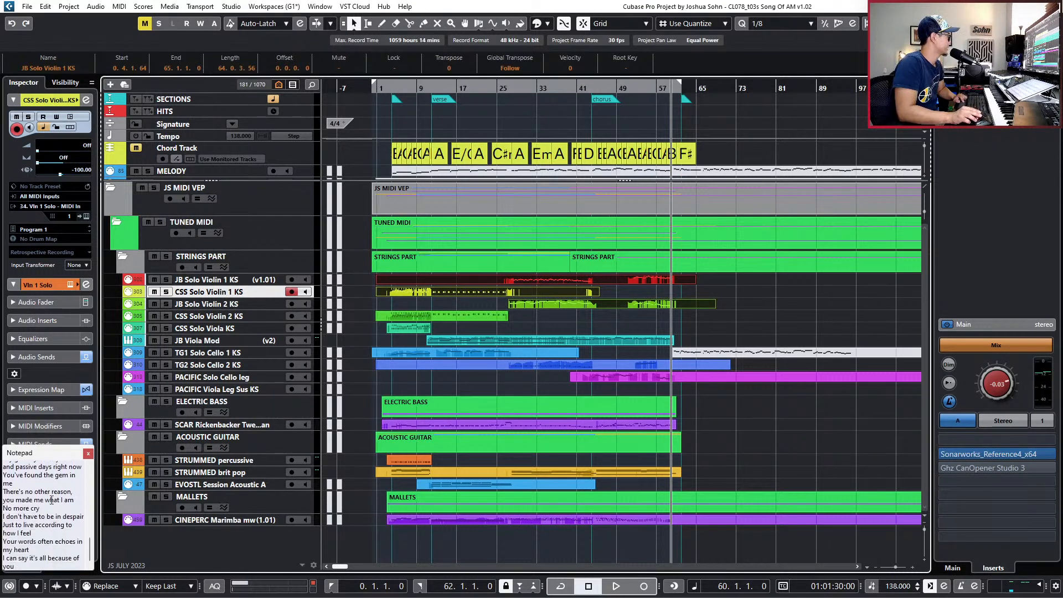
{"action": "scroll", "coordinate": [55, 500], "scroll_direction": "up", "scroll_amount": 4}
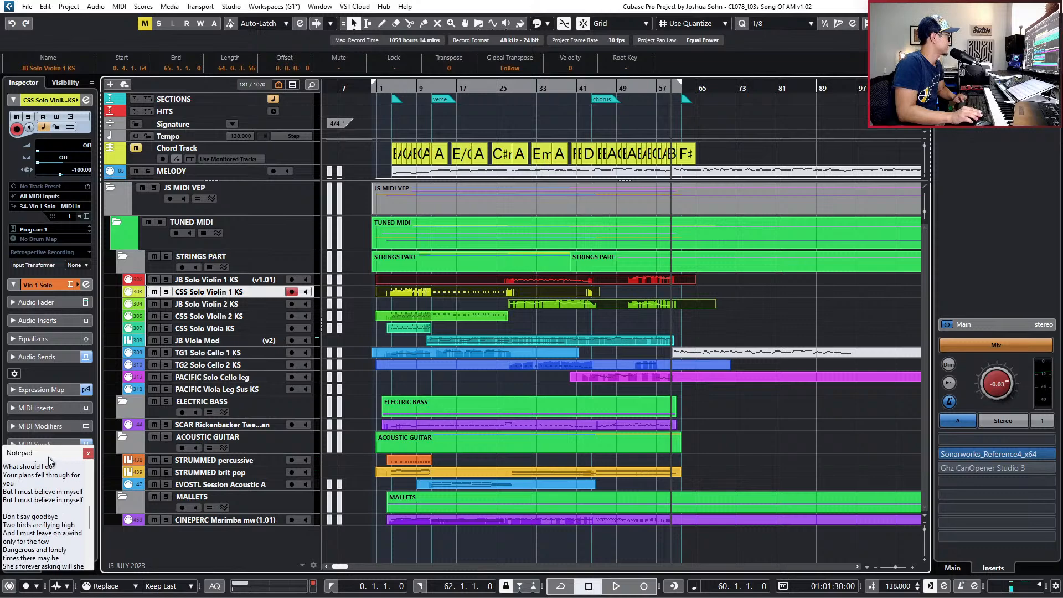
{"action": "left_click_drag", "start_coordinate": [49, 447], "coordinate": [50, 324]}
{"action": "scroll", "coordinate": [53, 375], "scroll_direction": "up", "scroll_amount": 3}
{"action": "scroll", "coordinate": [28, 415], "scroll_direction": "down", "scroll_amount": 2}
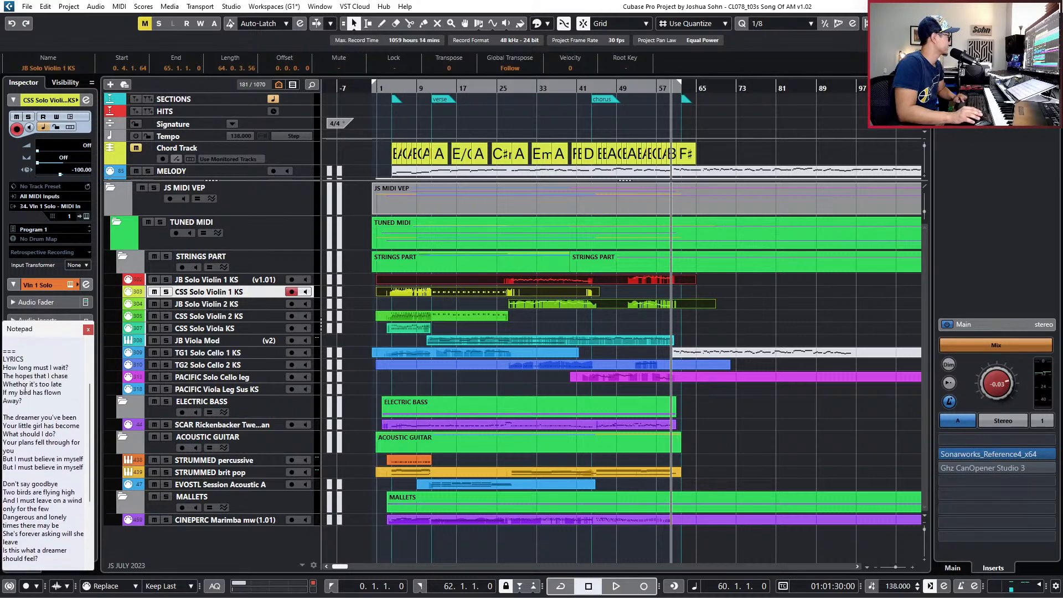
{"action": "scroll", "coordinate": [34, 487], "scroll_direction": "down", "scroll_amount": 2}
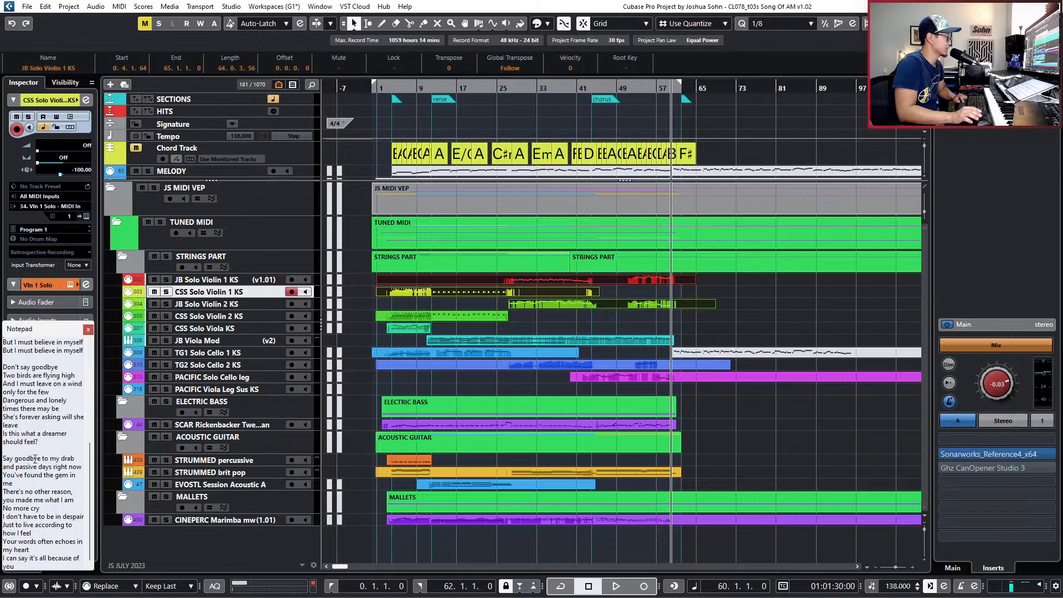
Shrink the notepad again and expand the basic settings section of the CSS Solo Violin 1 KS track in the inspector.
{"action": "left_click_drag", "start_coordinate": [33, 499], "coordinate": [50, 467]}
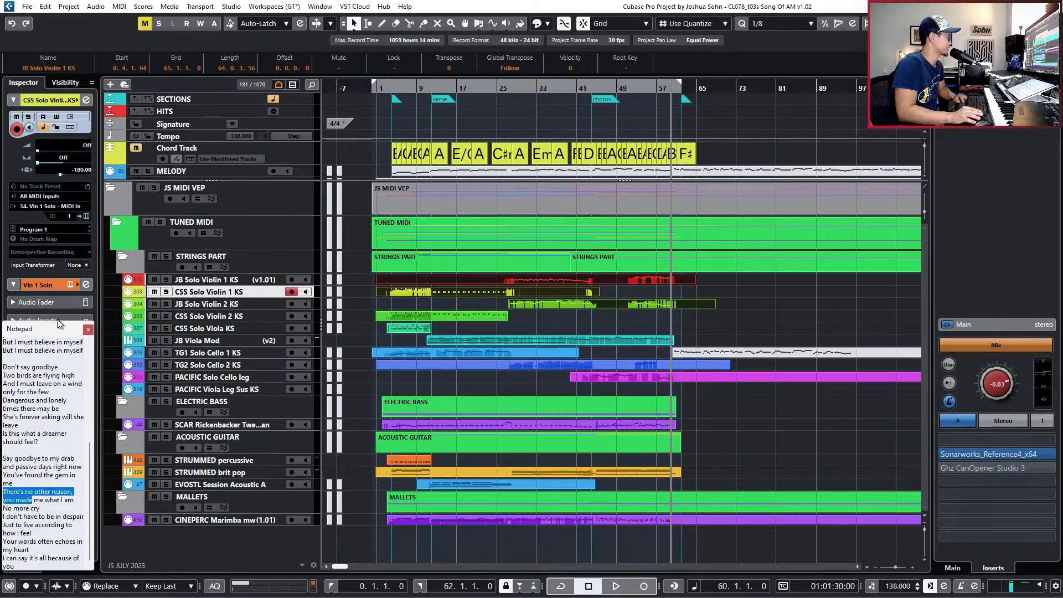
{"action": "scroll", "coordinate": [60, 319], "scroll_direction": "down", "scroll_amount": 2}
{"action": "left_click_drag", "start_coordinate": [60, 321], "coordinate": [61, 421]}
{"action": "left_click", "coordinate": [58, 248]}
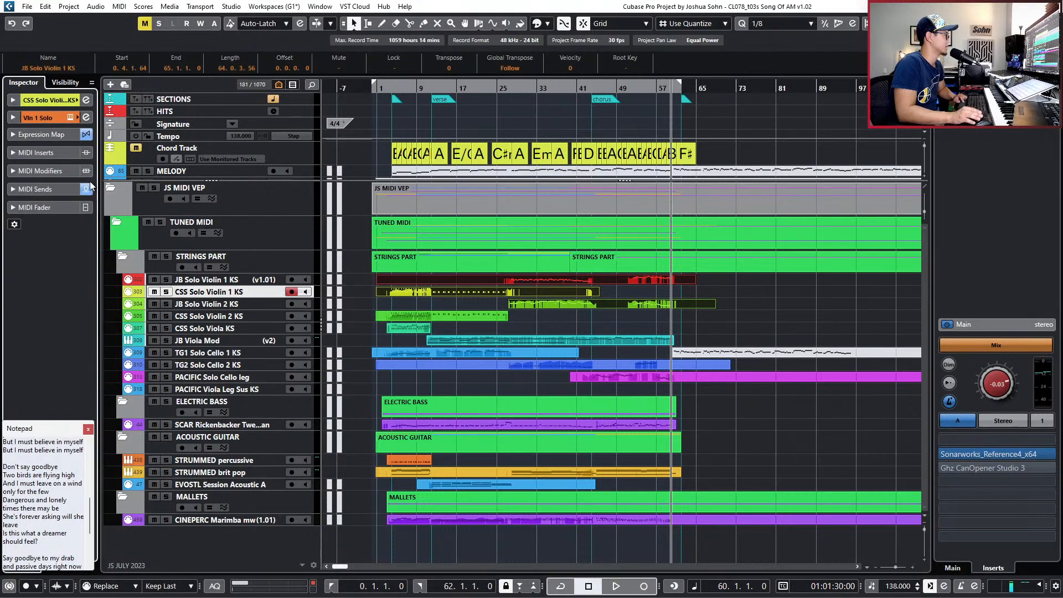
{"action": "left_click", "coordinate": [62, 101]}
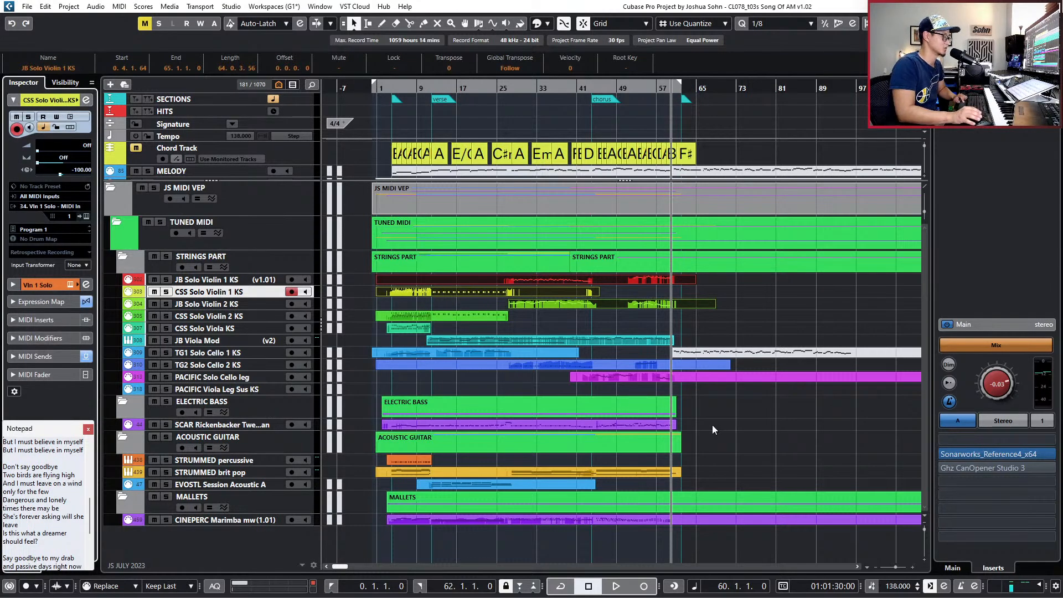
Select the ALICIA Keys Dry part on the MELODY track and play from bar 60 with the track soloed, stopping at bar 69.
{"action": "left_click", "coordinate": [739, 450]}
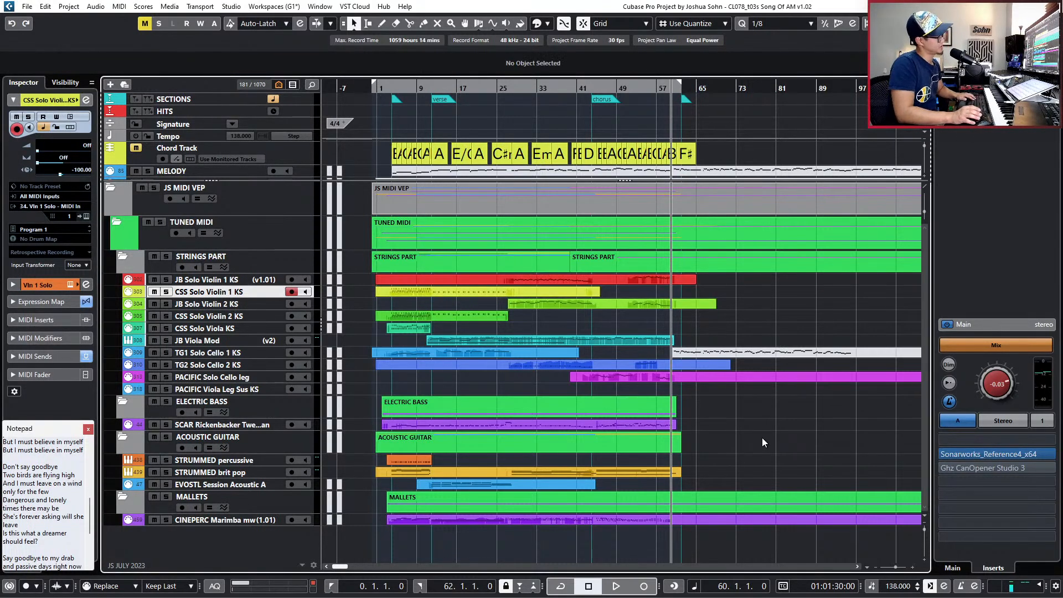
{"action": "scroll", "coordinate": [681, 243], "scroll_direction": "right", "scroll_amount": 2}
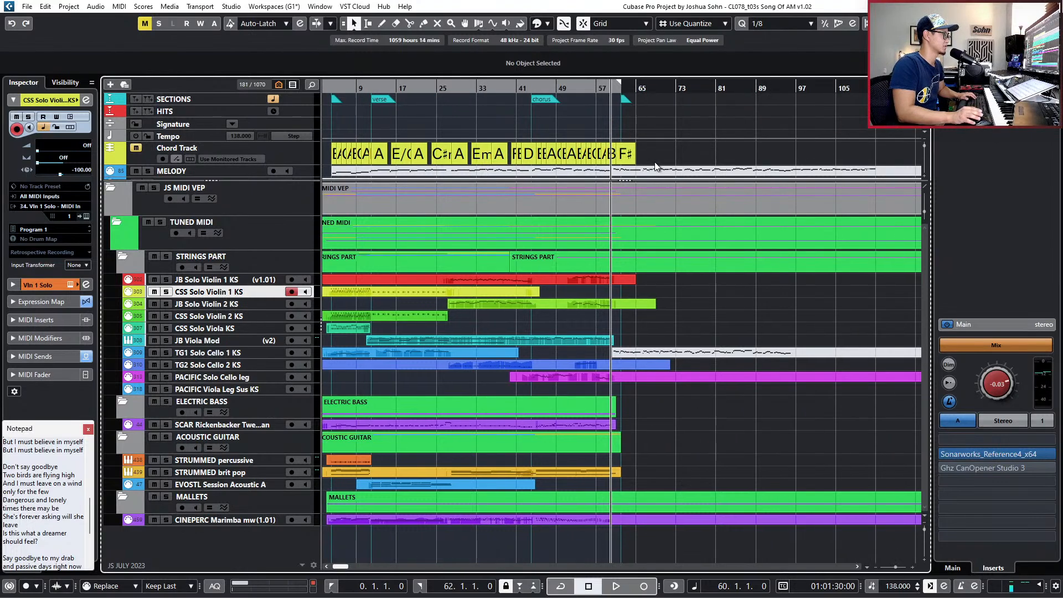
{"action": "left_click", "coordinate": [655, 167]}
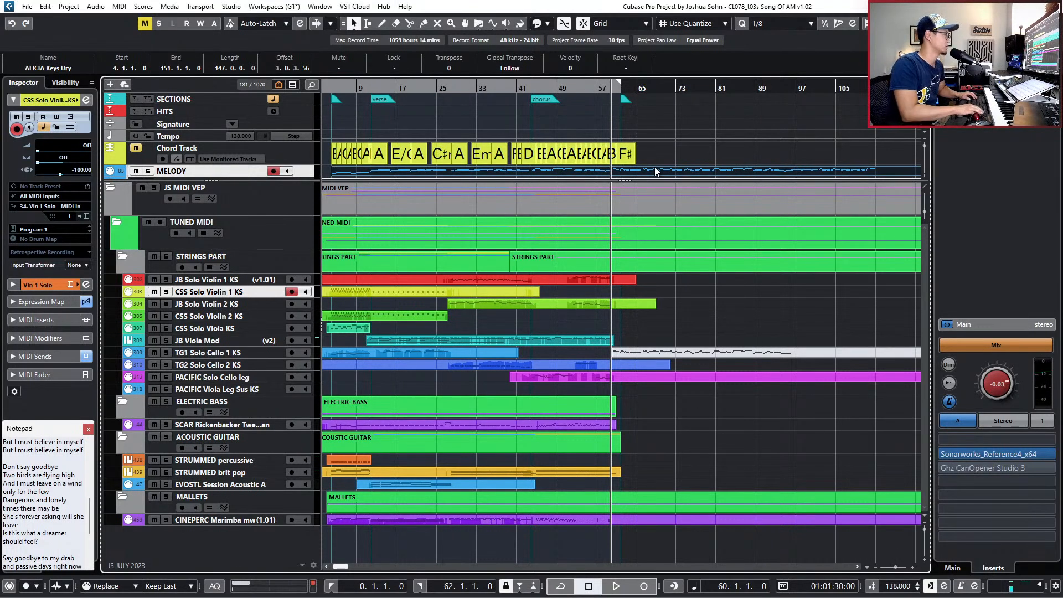
{"action": "key", "text": "space"}
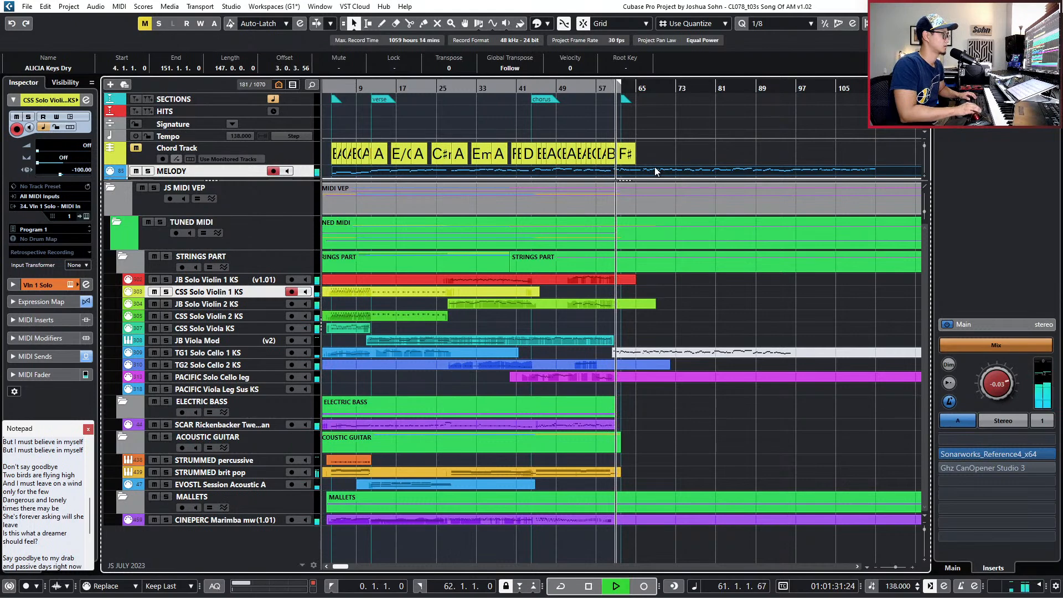
{"action": "key", "text": "space"}
{"action": "key", "text": "space"}
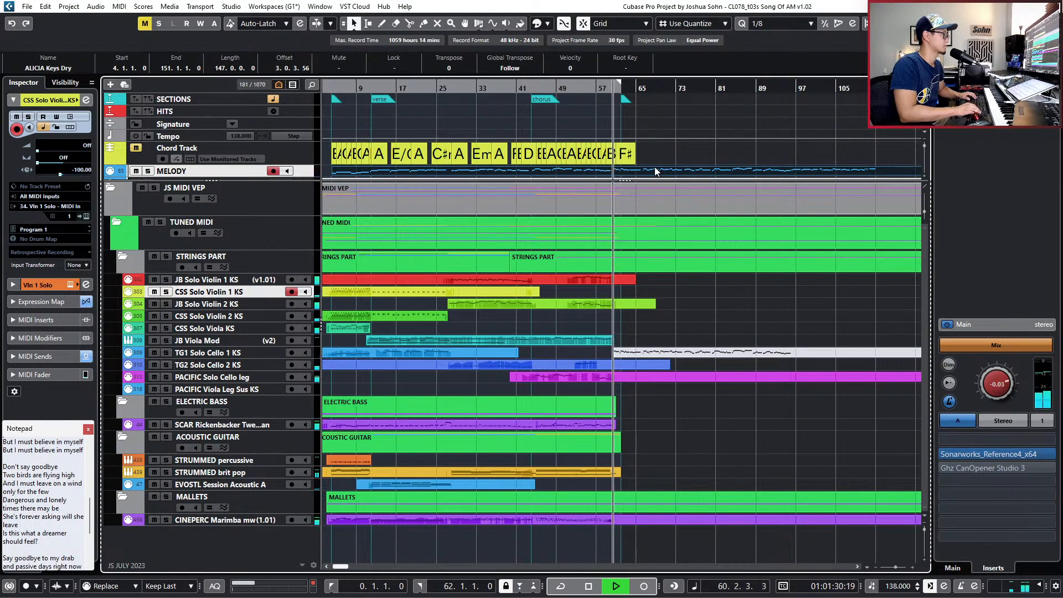
{"action": "key", "text": "s"}
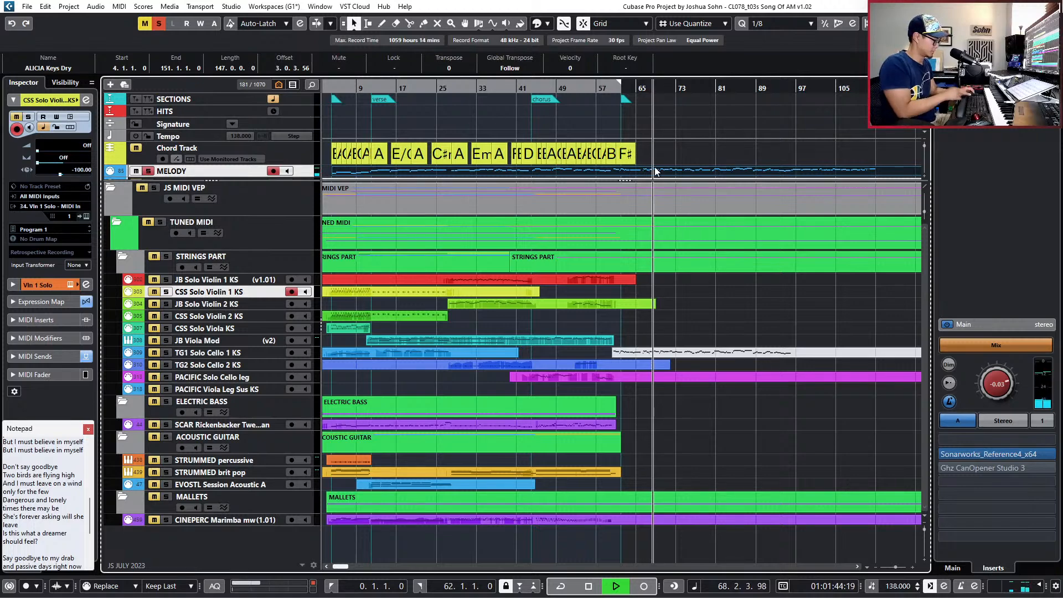
{"action": "key", "text": "space"}
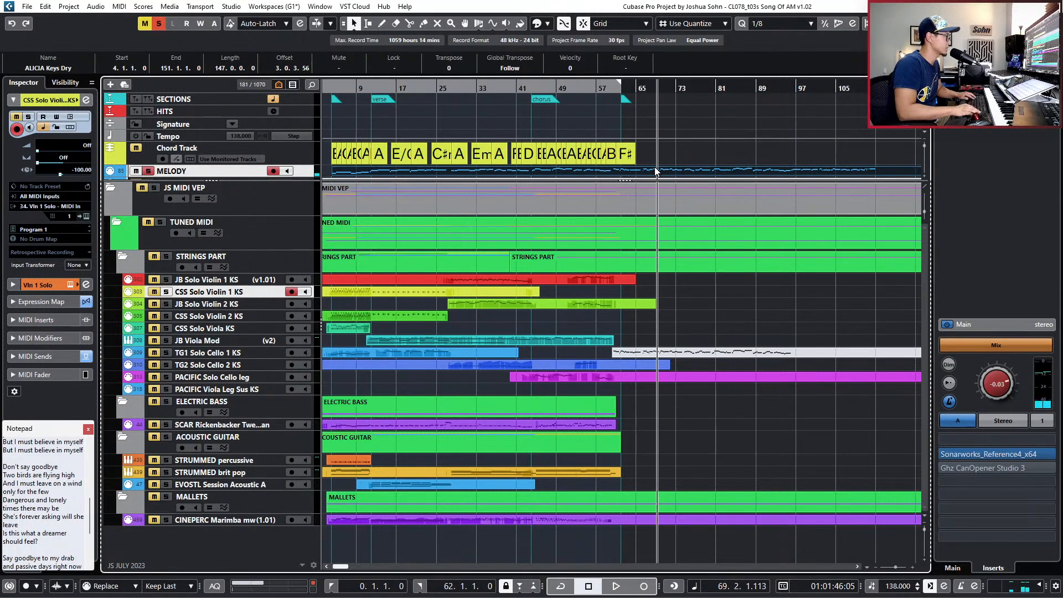
Turn off the melody solo and select the F♯ chord at bar 61 on the chord track.
{"action": "scroll", "coordinate": [643, 181], "scroll_direction": "right", "scroll_amount": 3}
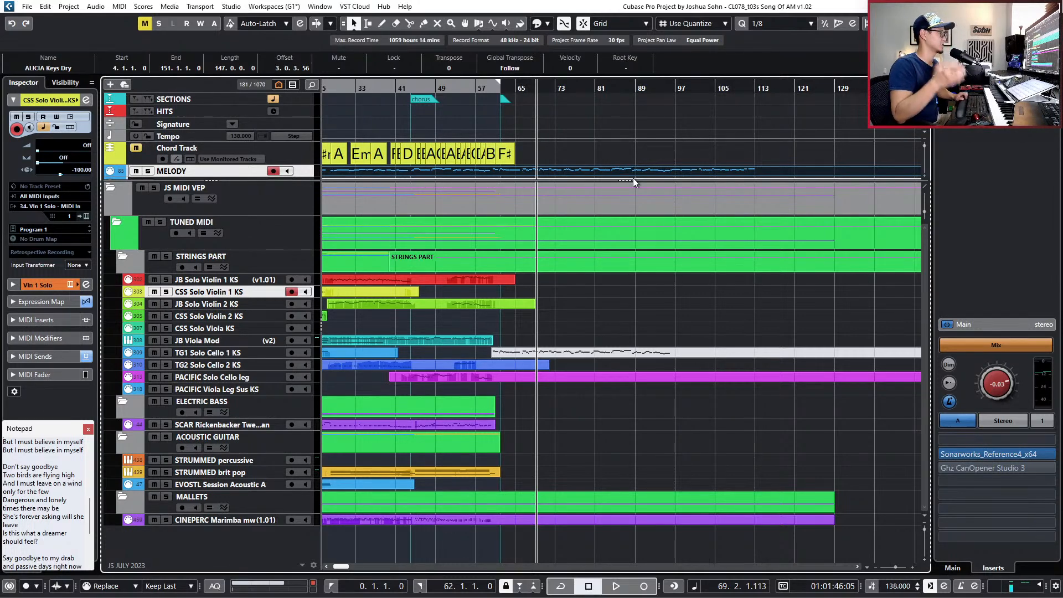
{"action": "scroll", "coordinate": [501, 145], "scroll_direction": "up", "scroll_amount": 3}
{"action": "left_click", "coordinate": [491, 155]}
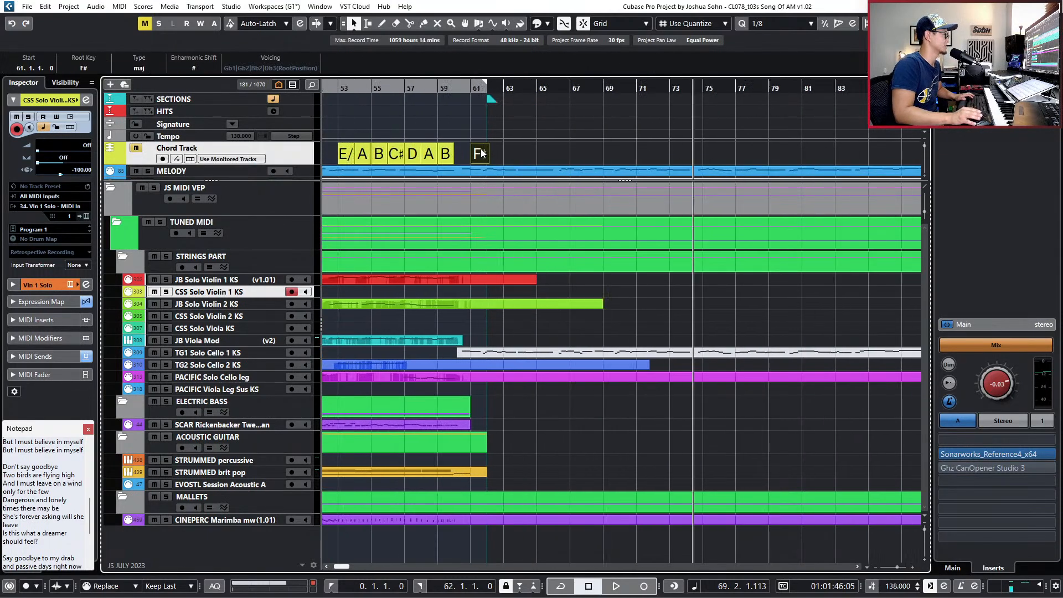
{"action": "scroll", "coordinate": [476, 149], "scroll_direction": "up", "scroll_amount": 2}
{"action": "scroll", "coordinate": [481, 143], "scroll_direction": "down", "scroll_amount": 7}
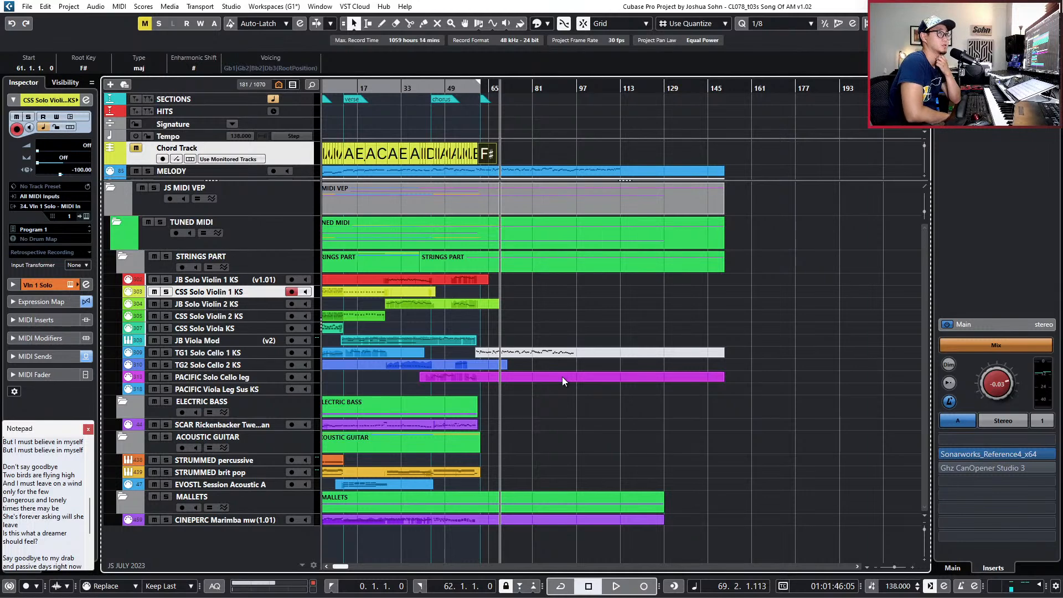
Move the playhead to bar 96, near the end of the notes on the TG1 Solo Cello 1 KS track.
{"action": "key", "text": "KP_Add"}
{"action": "key", "text": "KP_Subtract"}
{"action": "key", "text": "KP_Subtract"}
{"action": "key", "text": "KP_Subtract"}
{"action": "key", "text": "KP_Subtract"}
{"action": "key", "text": "KP_Subtract"}
{"action": "key", "text": "KP_Subtract"}
{"action": "key", "text": "KP_Subtract"}
{"action": "key", "text": "KP_Subtract"}
{"action": "key", "text": "KP_Subtract"}
{"action": "key", "text": "KP_Subtract"}
{"action": "key", "text": "KP_Subtract"}
{"action": "key", "text": "KP_Subtract"}
{"action": "key", "text": "KP_Subtract"}
{"action": "key", "text": "KP_Subtract"}
{"action": "key", "text": "KP_Subtract"}
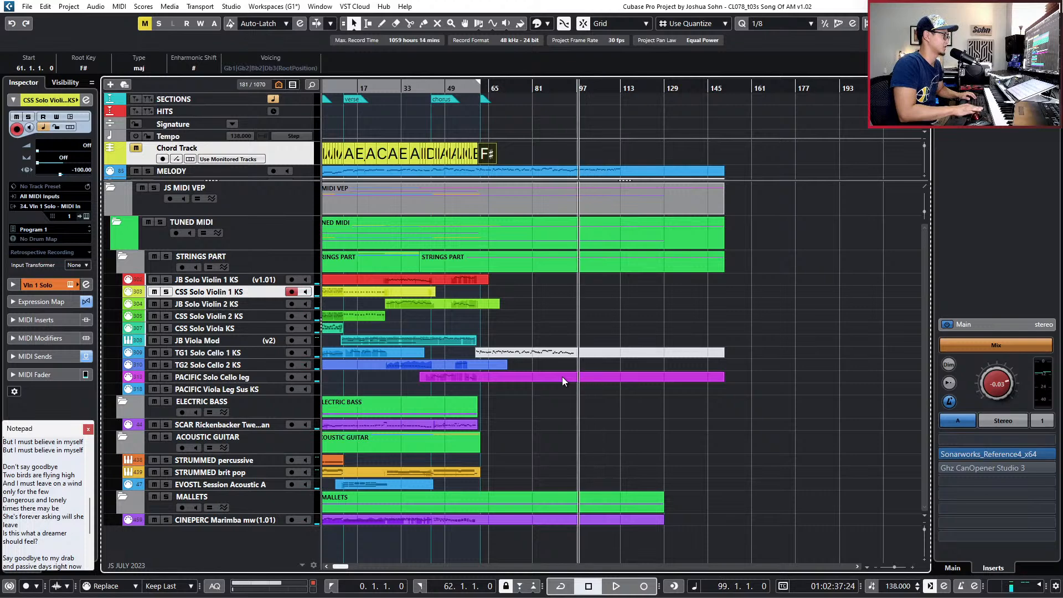
Select the ALICIA Keys Dry part, solo the MELODY track and play it briefly from around bar 92.
{"action": "left_click", "coordinate": [648, 171]}
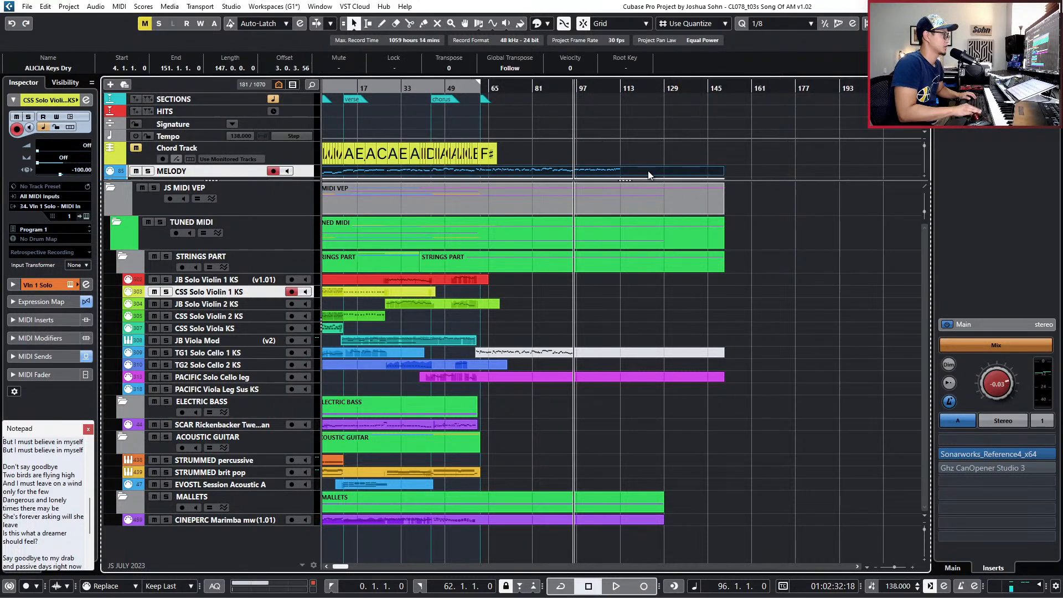
{"action": "scroll", "coordinate": [644, 144], "scroll_direction": "up", "scroll_amount": 3}
{"action": "key", "text": "s"}
{"action": "key", "text": "KP_Subtract"}
{"action": "key", "text": "KP_Subtract"}
{"action": "key", "text": "KP_Subtract"}
{"action": "key", "text": "KP_Subtract"}
{"action": "key", "text": "KP_Subtract"}
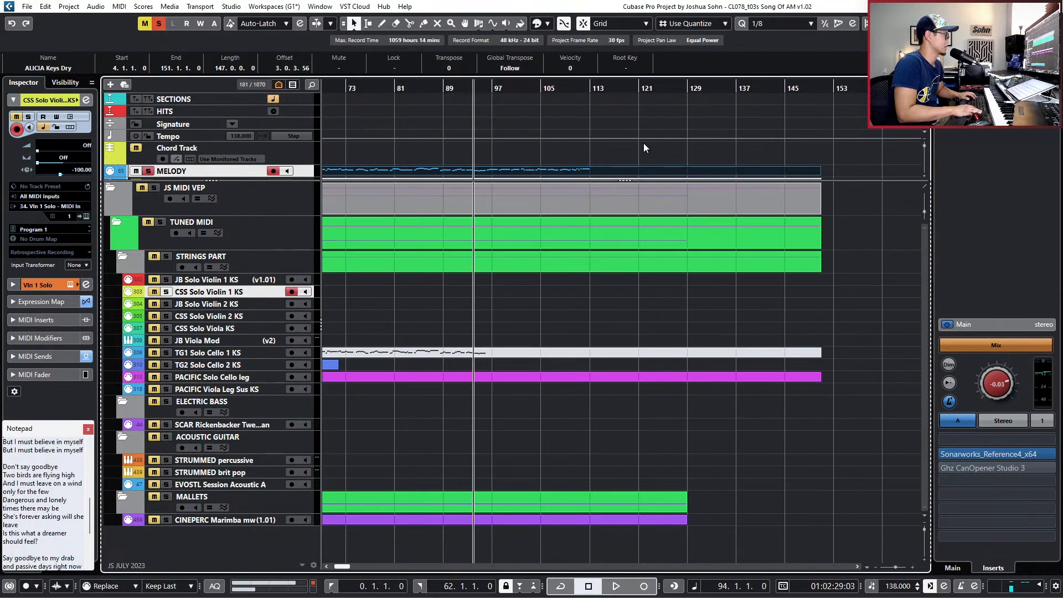
{"action": "key", "text": "space"}
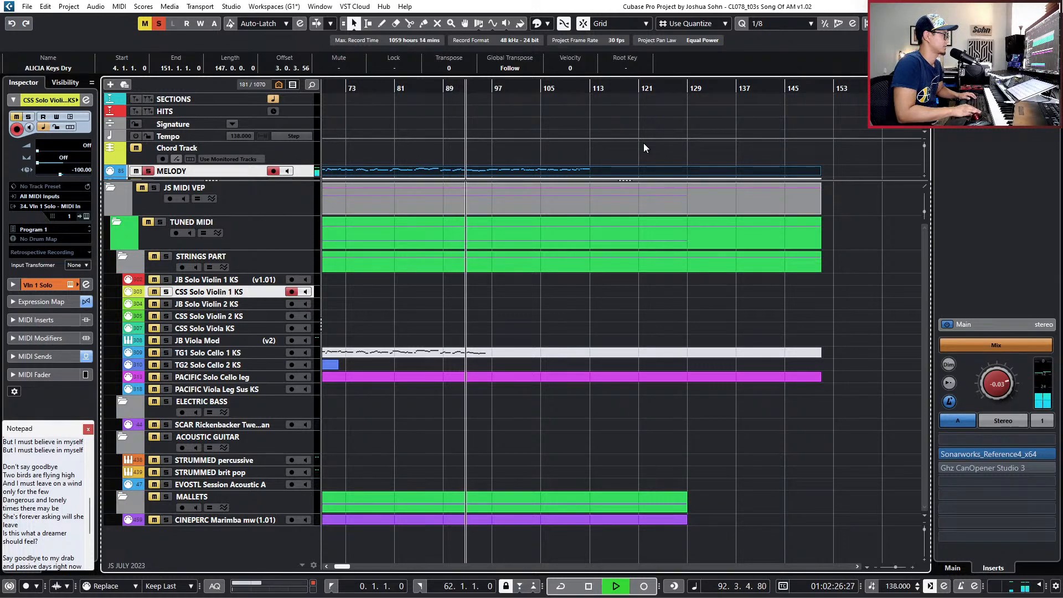
{"action": "key", "text": "space"}
Play the soloed melody from bar 96 through to the end of its notes at bar 113.
{"action": "key", "text": "KP_Add"}
{"action": "key", "text": "KP_Add"}
{"action": "key", "text": "KP_Add"}
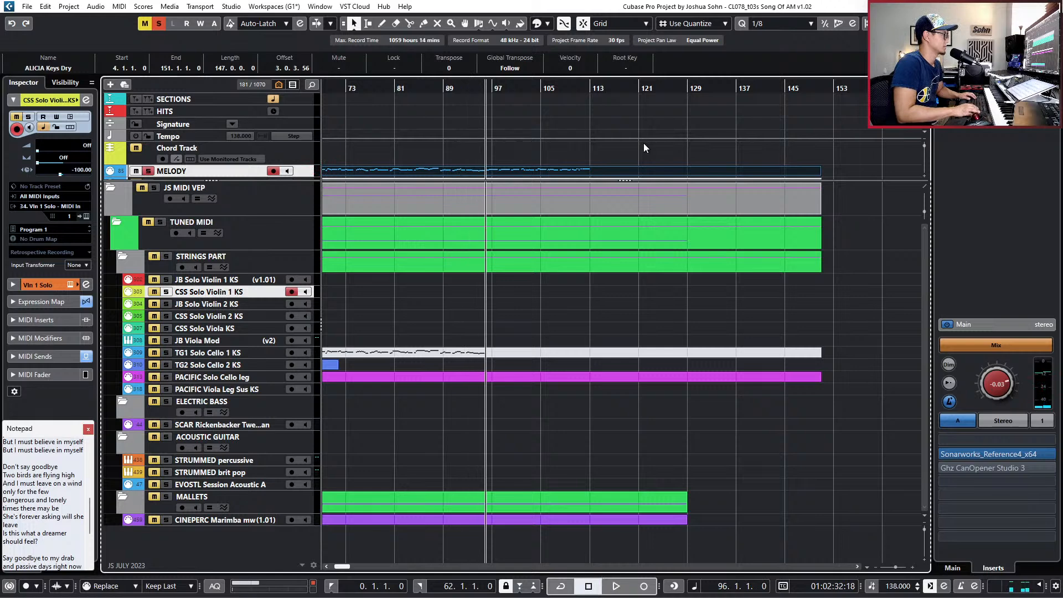
{"action": "key", "text": "space"}
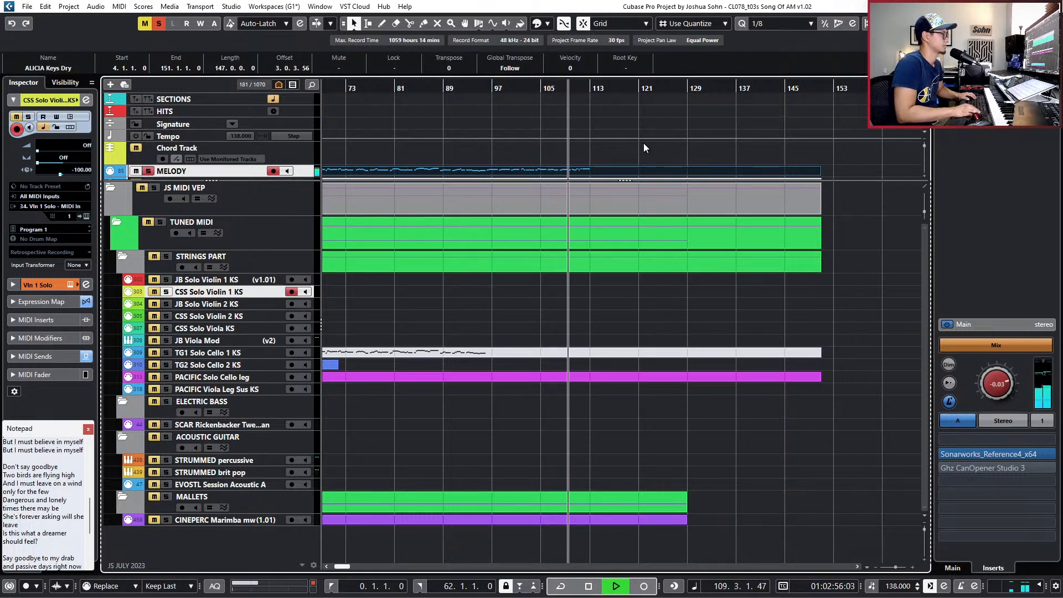
{"action": "scroll", "coordinate": [626, 146], "scroll_direction": "up", "scroll_amount": 3}
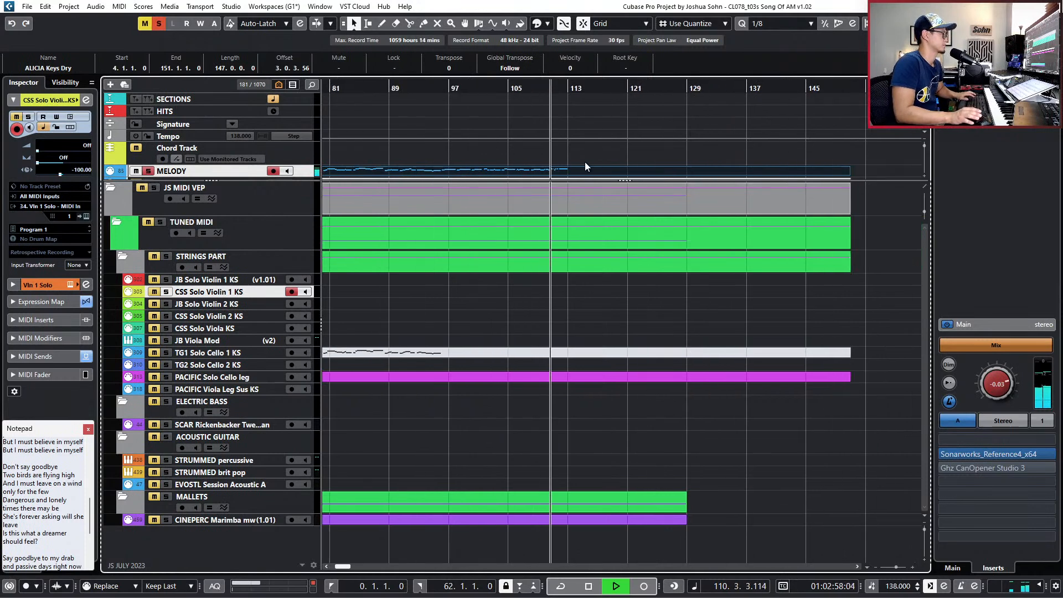
{"action": "key", "text": "g"}
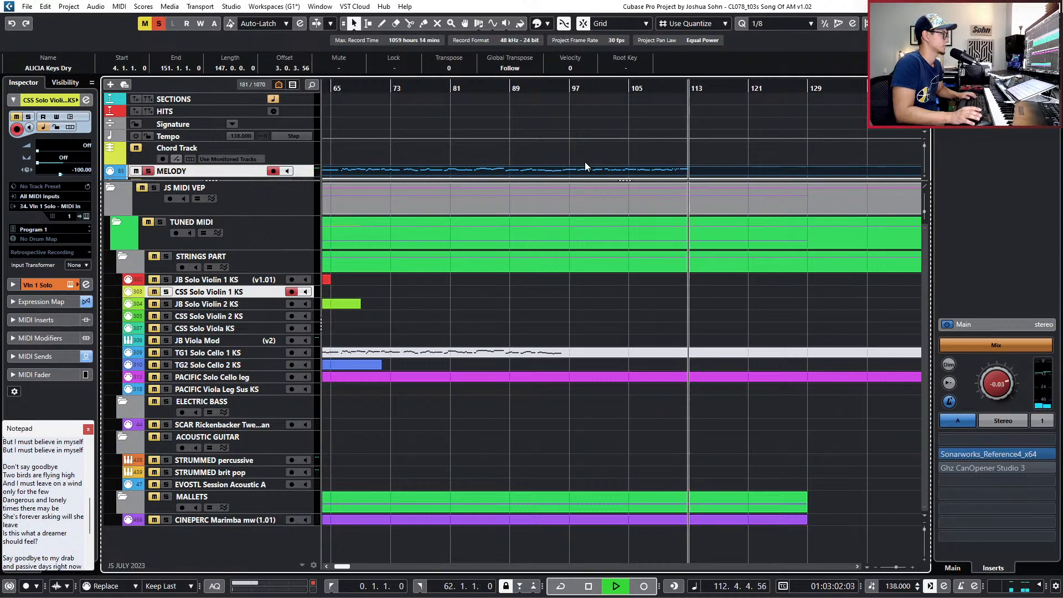
{"action": "key", "text": "space"}
{"action": "key", "text": "g"}
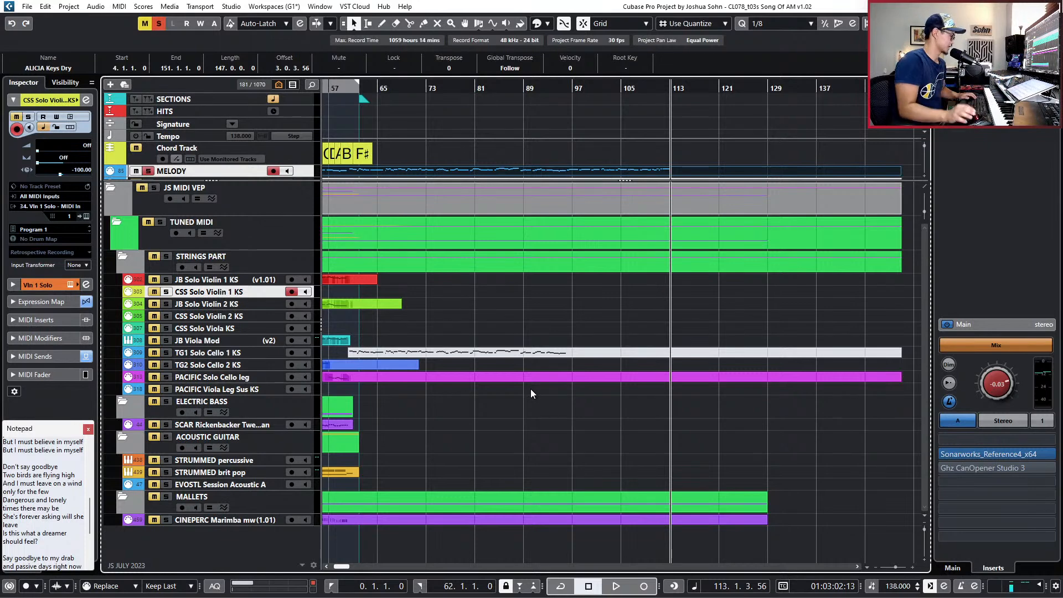
Check the playhead position at bar 61, then replay the closing bars of the soloed melody from bar 108 to bar 111.
{"action": "key", "text": "h"}
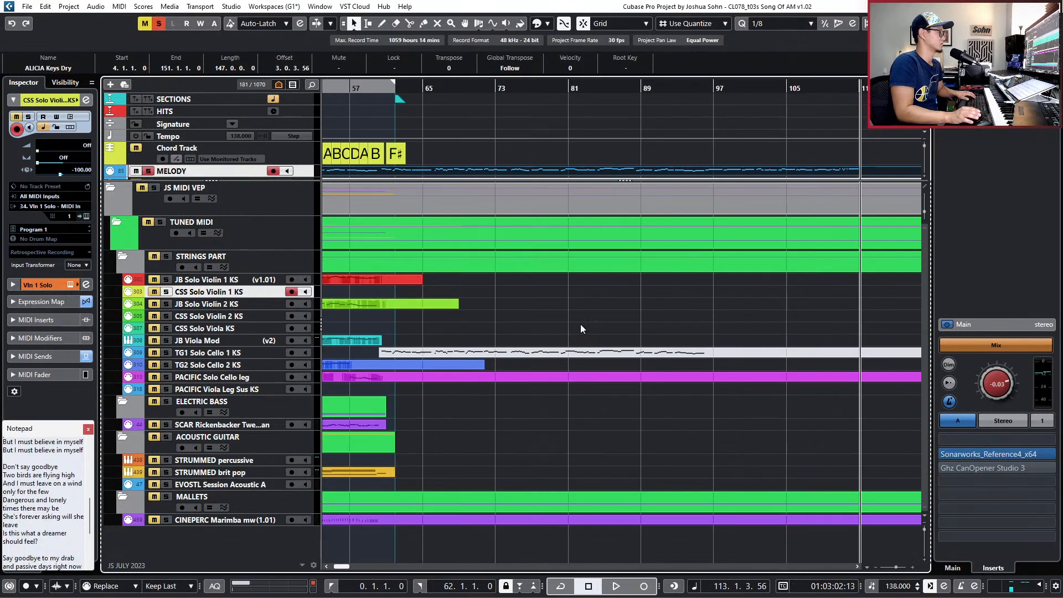
{"action": "scroll", "coordinate": [717, 191], "scroll_direction": "down", "scroll_amount": 1}
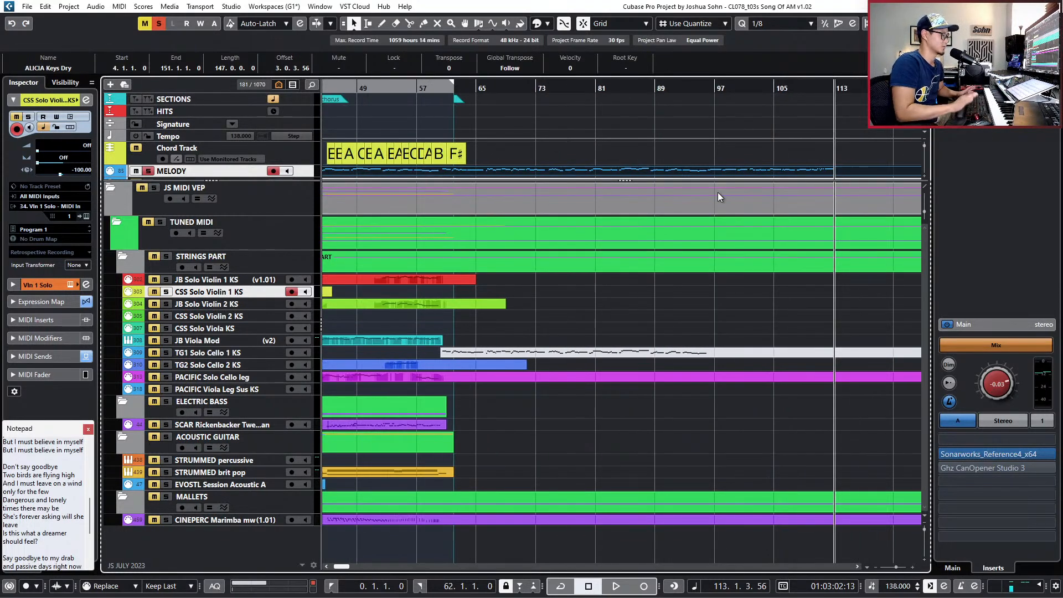
{"action": "key", "text": "KP_Subtract"}
{"action": "key", "text": "KP_Subtract"}
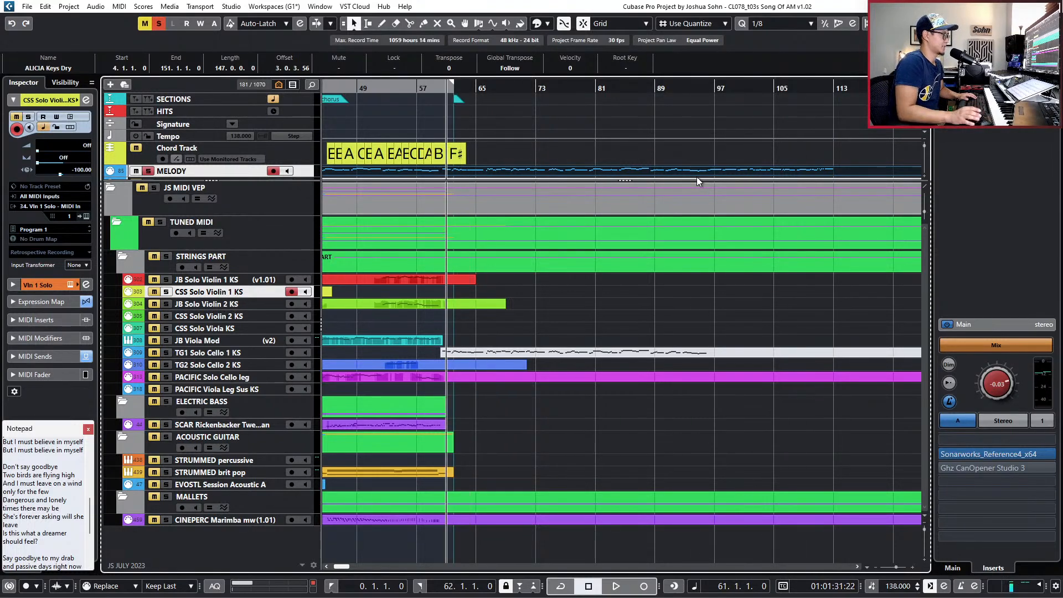
{"action": "key", "text": "KP_Add"}
{"action": "key", "text": "KP_Add"}
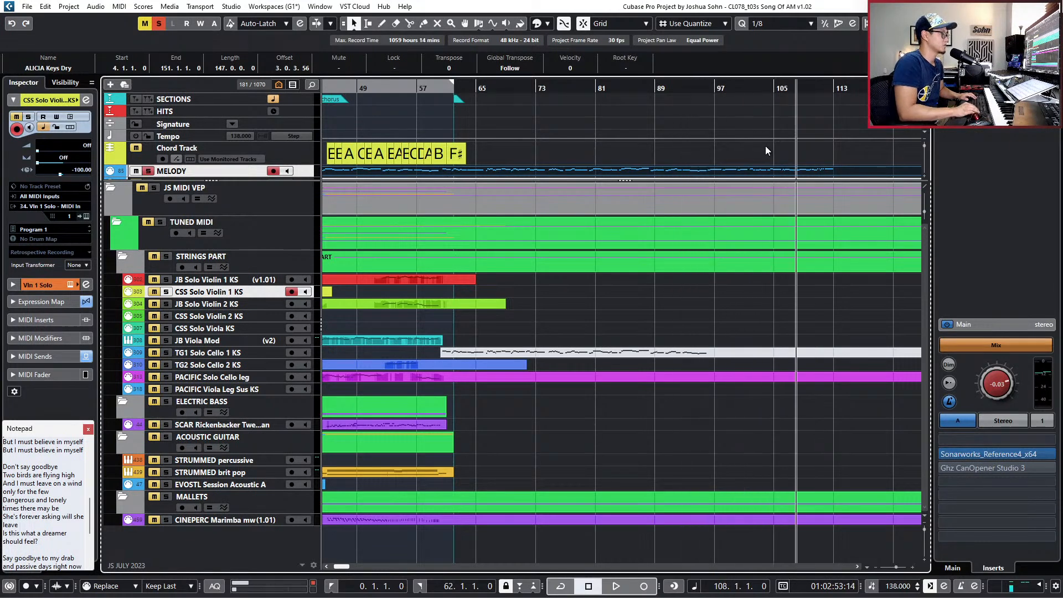
{"action": "key", "text": "space"}
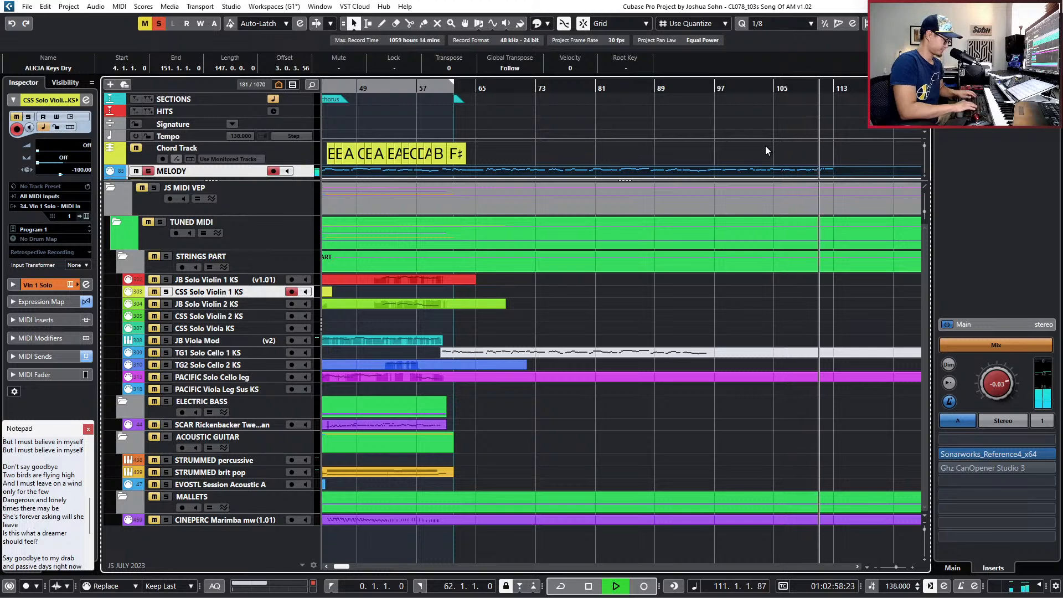
{"action": "key", "text": "space"}
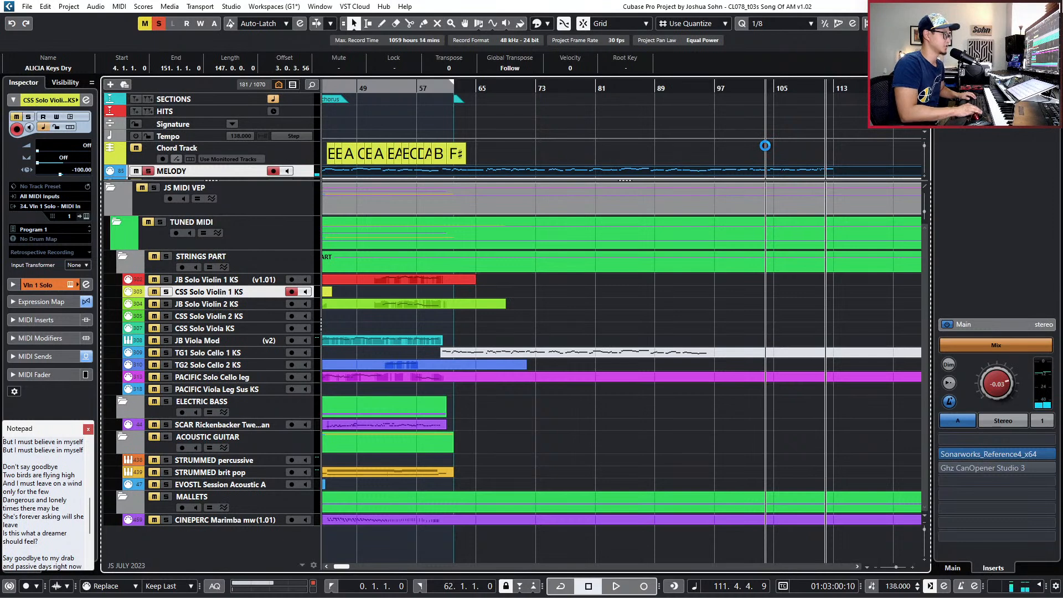
Play the soloed melody track briefly from bar 113, just past its last notes.
{"action": "key", "text": "shift+n"}
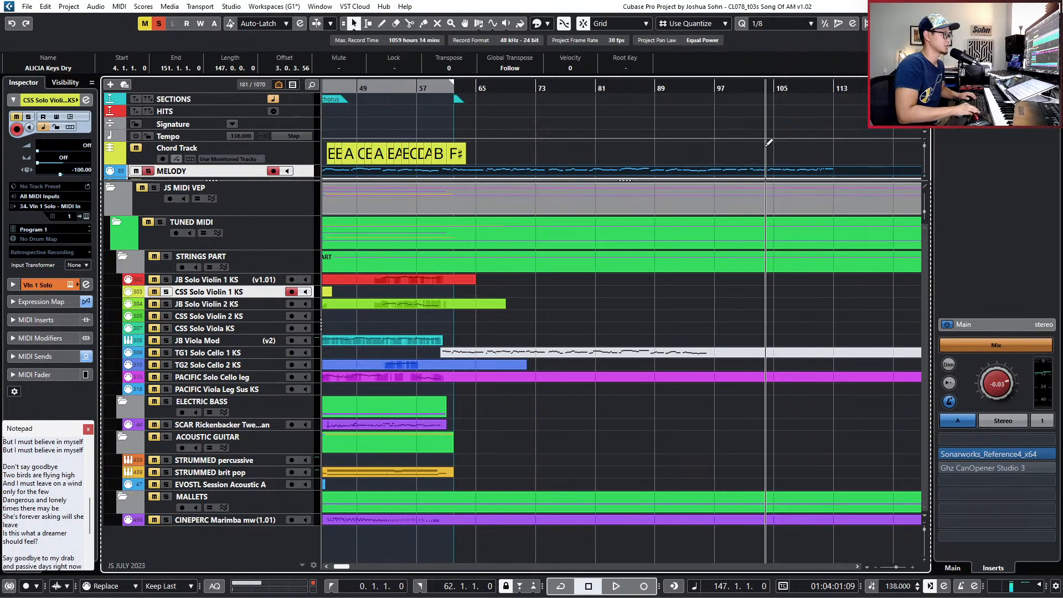
{"action": "scroll", "coordinate": [844, 166], "scroll_direction": "down", "scroll_amount": 1}
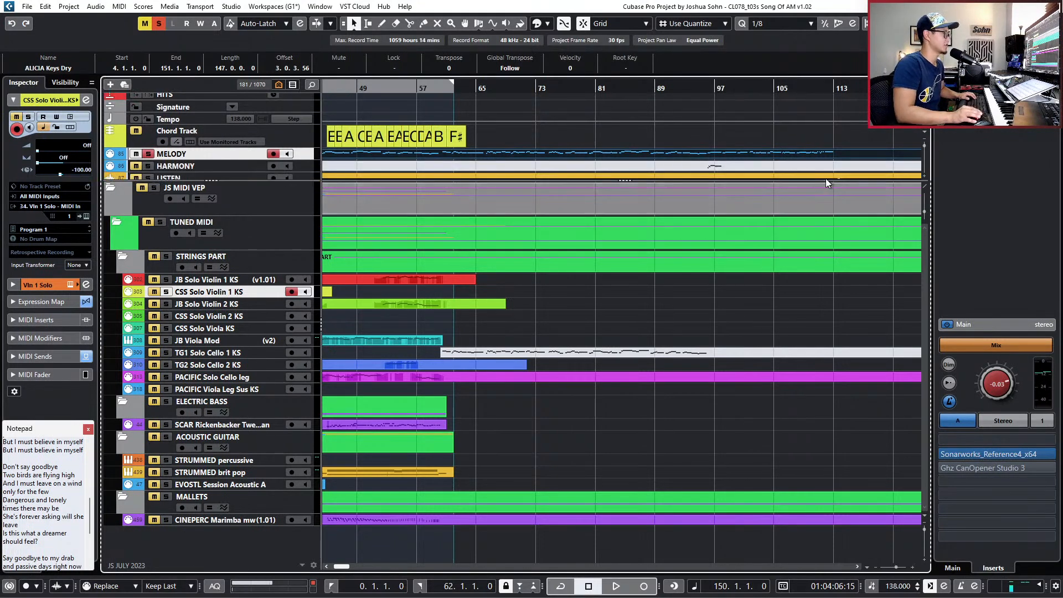
{"action": "left_click", "coordinate": [786, 88]}
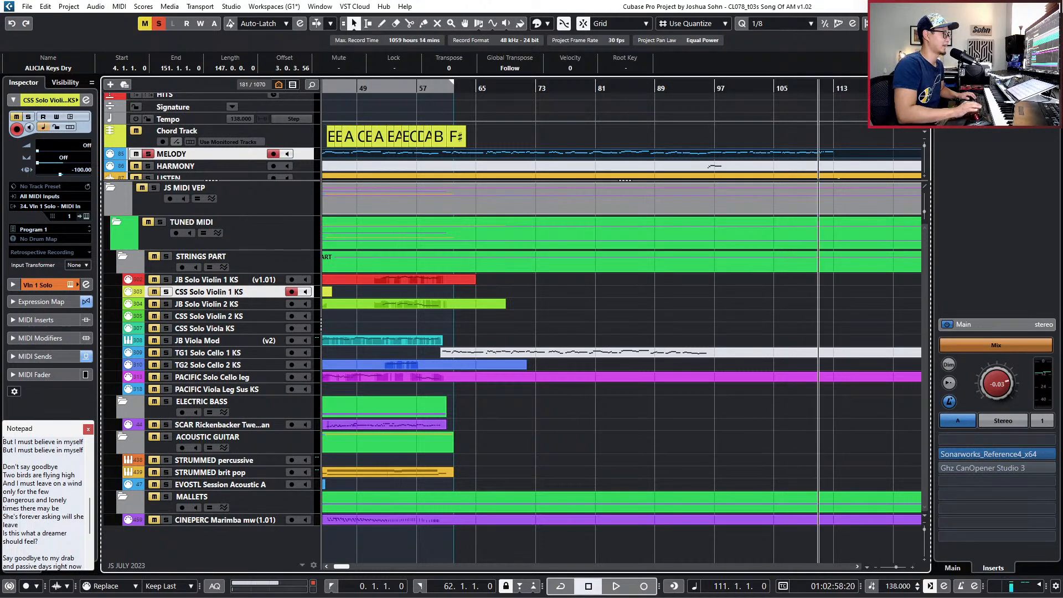
{"action": "scroll", "coordinate": [867, 131], "scroll_direction": "right", "scroll_amount": 2}
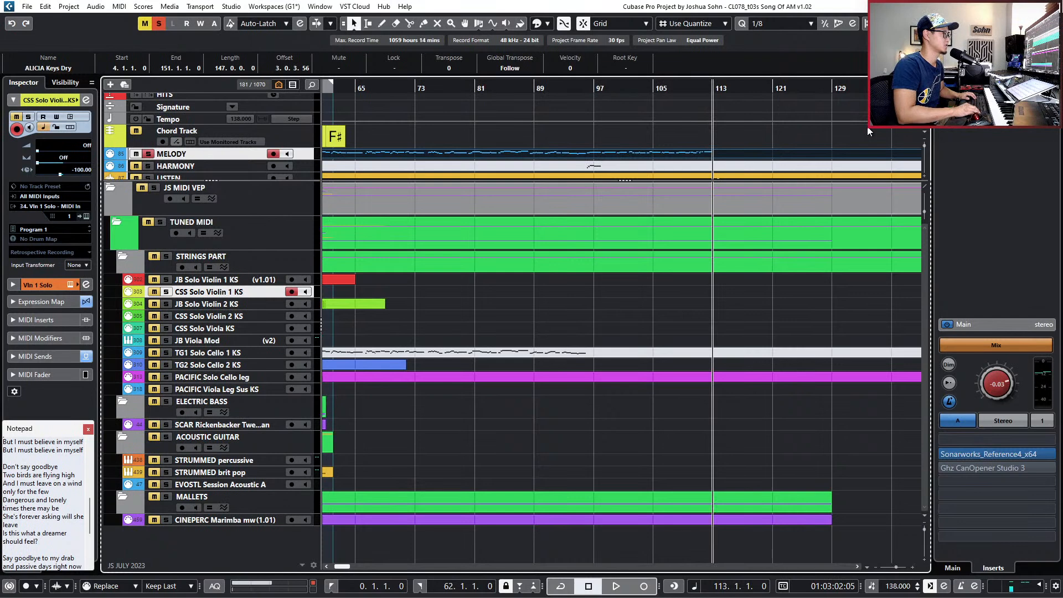
{"action": "key", "text": "space"}
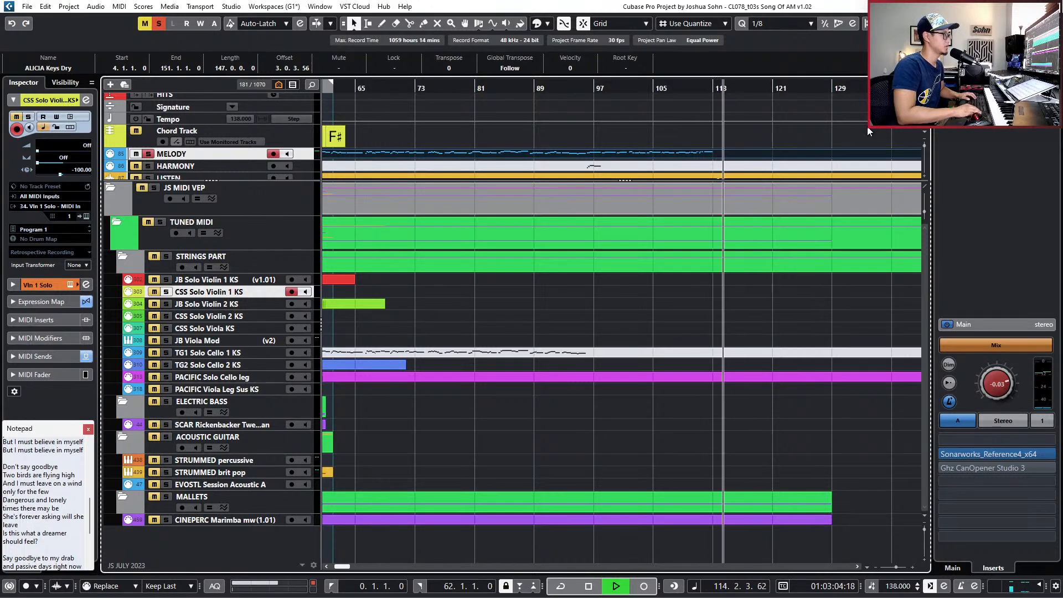
{"action": "key", "text": "space"}
Move the playhead back to bar 60 to check where the arranged parts end against the whole song.
{"action": "key", "text": "g"}
{"action": "scroll", "coordinate": [742, 198], "scroll_direction": "down", "scroll_amount": 3}
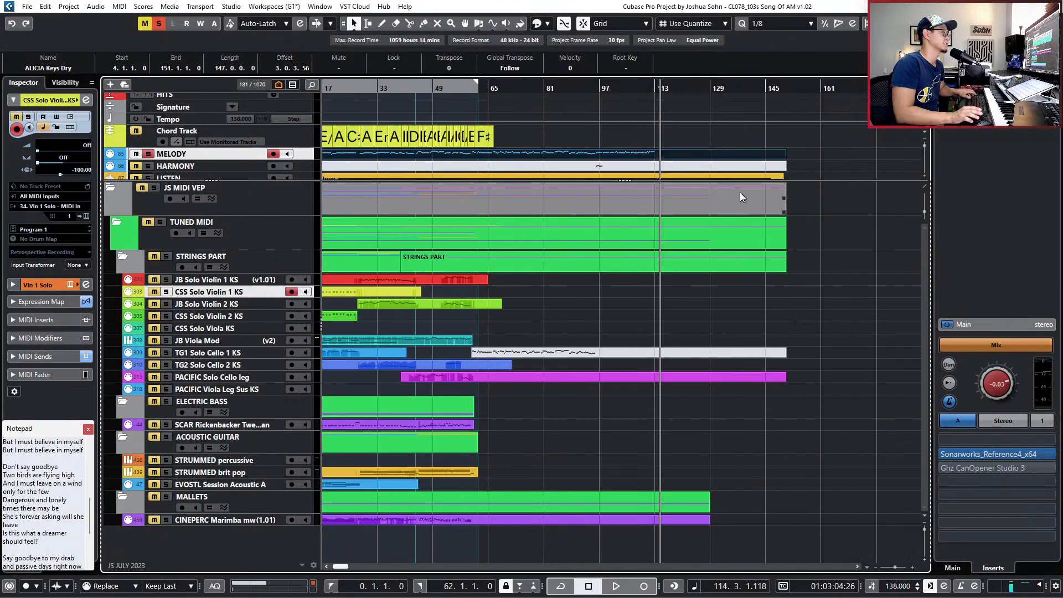
{"action": "scroll", "coordinate": [742, 197], "scroll_direction": "left", "scroll_amount": 3}
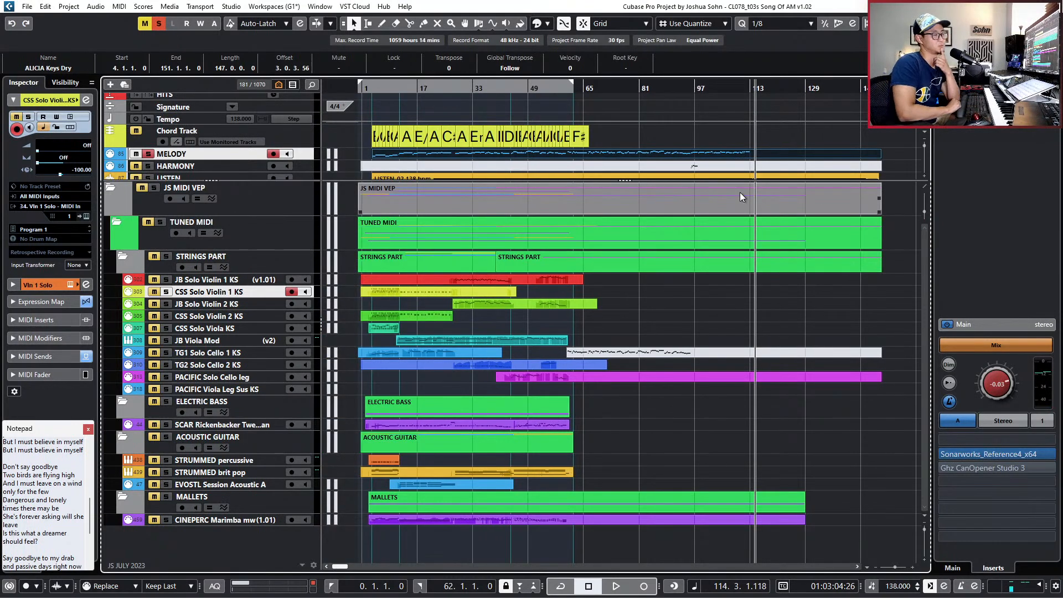
{"action": "key", "text": "KP_Subtract"}
{"action": "key", "text": "KP_Subtract"}
{"action": "key", "text": "KP_Subtract"}
{"action": "key", "text": "KP_Subtract"}
{"action": "key", "text": "KP_Subtract"}
{"action": "key", "text": "KP_Add"}
{"action": "key", "text": "KP_Add"}
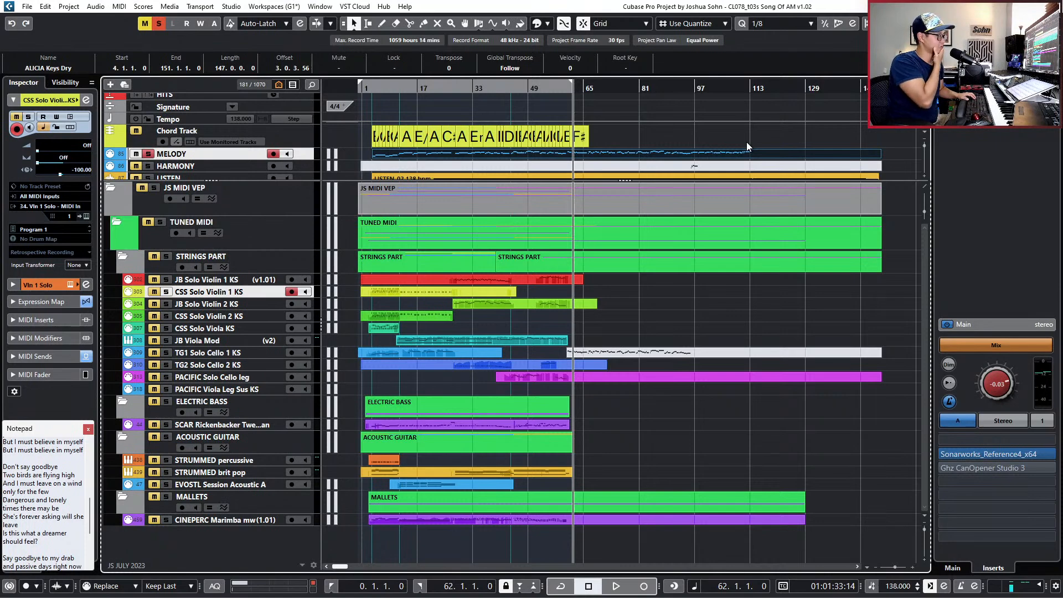
{"action": "key", "text": "KP_Subtract"}
{"action": "key", "text": "KP_Subtract"}
{"action": "key", "text": "KP_Add"}
{"action": "key", "text": "KP_Add"}
{"action": "key", "text": "KP_Subtract"}
{"action": "key", "text": "KP_Subtract"}
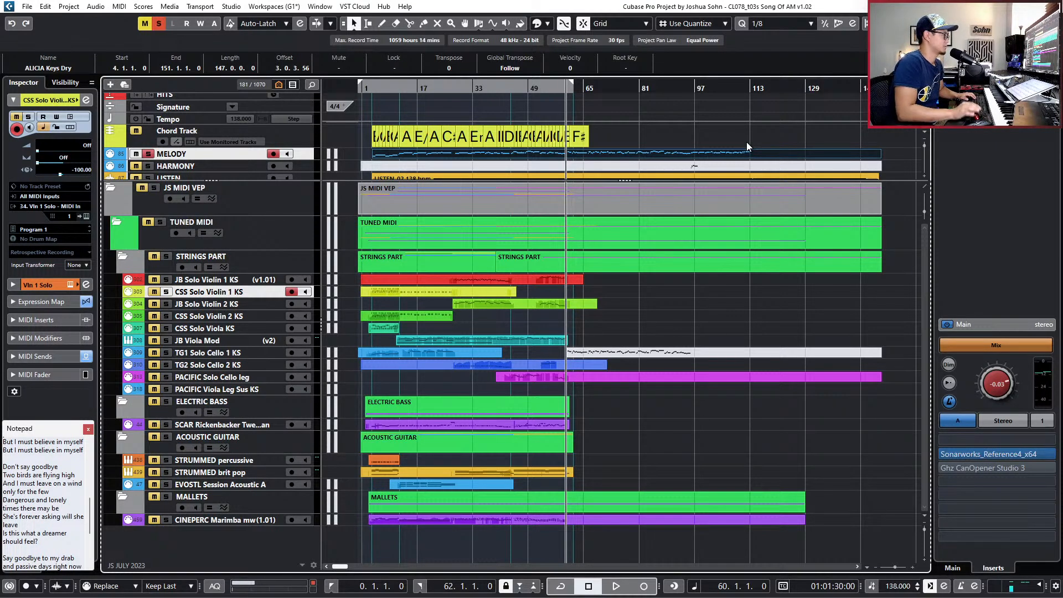
Move the playhead back to bar 52 and switch off the solo on the MELODY track.
{"action": "scroll", "coordinate": [623, 147], "scroll_direction": "up", "scroll_amount": 1}
{"action": "key", "text": "KP_Subtract"}
{"action": "key", "text": "KP_Subtract"}
{"action": "key", "text": "KP_Subtract"}
{"action": "key", "text": "KP_Subtract"}
{"action": "key", "text": "KP_Subtract"}
{"action": "key", "text": "KP_Subtract"}
{"action": "key", "text": "KP_Subtract"}
{"action": "key", "text": "KP_Subtract"}
{"action": "key", "text": "KP_Subtract"}
{"action": "key", "text": "KP_Subtract"}
{"action": "key", "text": "KP_Subtract"}
{"action": "key", "text": "KP_Subtract"}
{"action": "key", "text": "KP_Subtract"}
{"action": "key", "text": "KP_Subtract"}
{"action": "key", "text": "KP_Subtract"}
{"action": "key", "text": "KP_Add"}
{"action": "key", "text": "KP_Add"}
{"action": "key", "text": "KP_Add"}
{"action": "key", "text": "KP_Add"}
{"action": "key", "text": "KP_Add"}
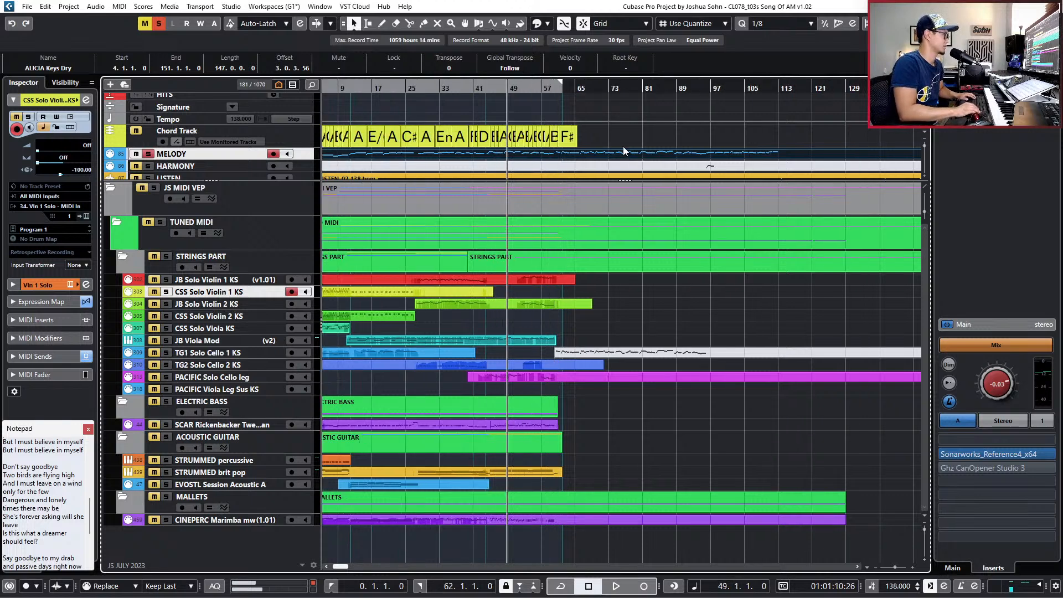
{"action": "key", "text": "s"}
{"action": "key", "text": "KP_Add"}
{"action": "key", "text": "KP_Add"}
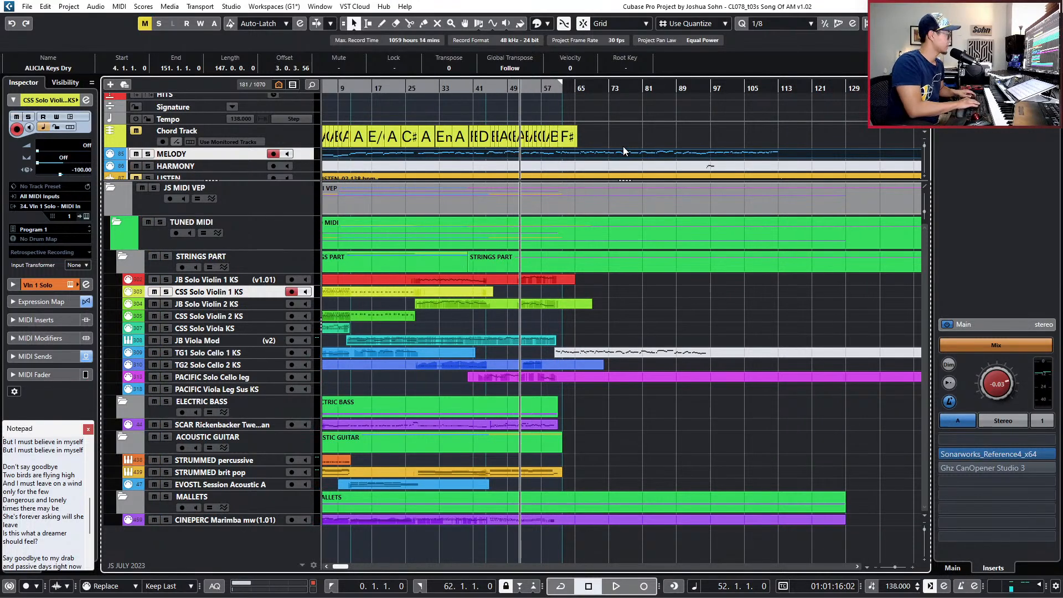
Mute the ALICIA Keys Dry part on the MELODY track and play the full arrangement from bar 52 to bar 61.
{"action": "left_click", "coordinate": [666, 141]}
{"action": "left_click", "coordinate": [668, 152]}
{"action": "key", "text": "shift+m"}
{"action": "key", "text": "space"}
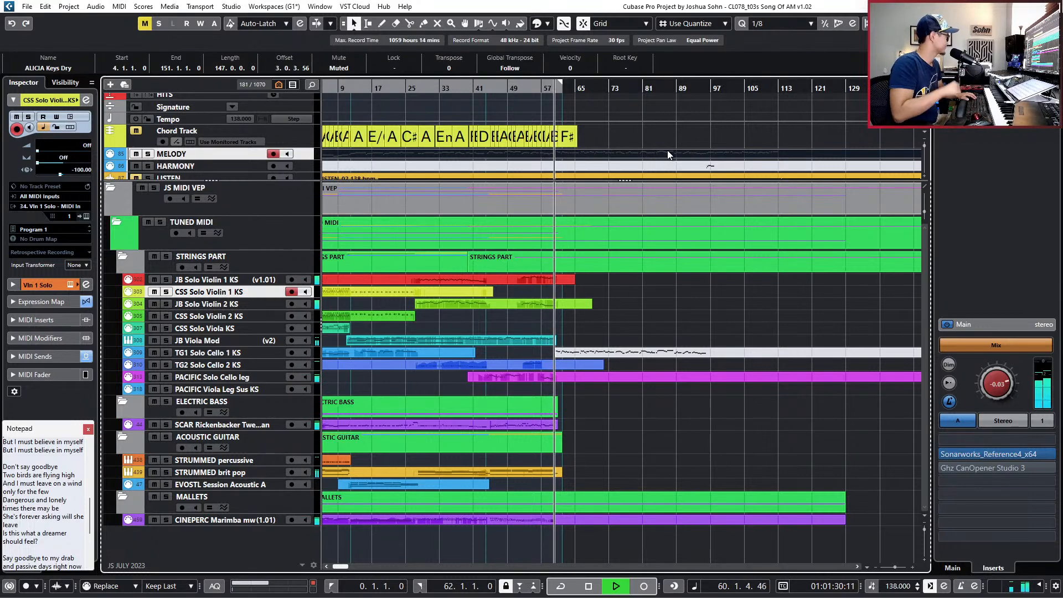
{"action": "key", "text": "space"}
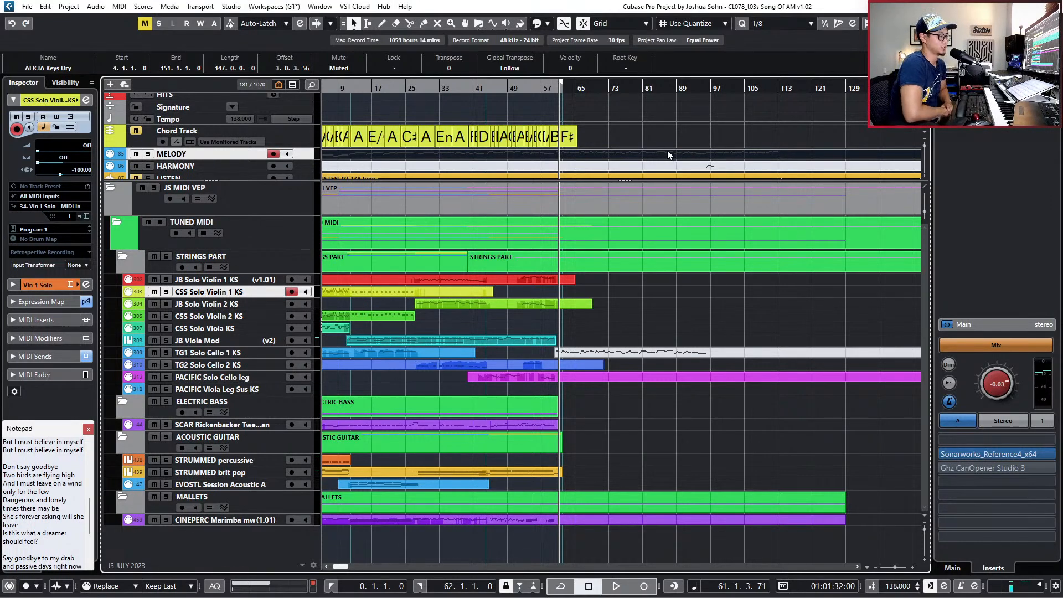
Set the playhead to bar 60, at the end of the arranged section.
{"action": "key", "text": "KP_Add"}
{"action": "key", "text": "KP_Subtract"}
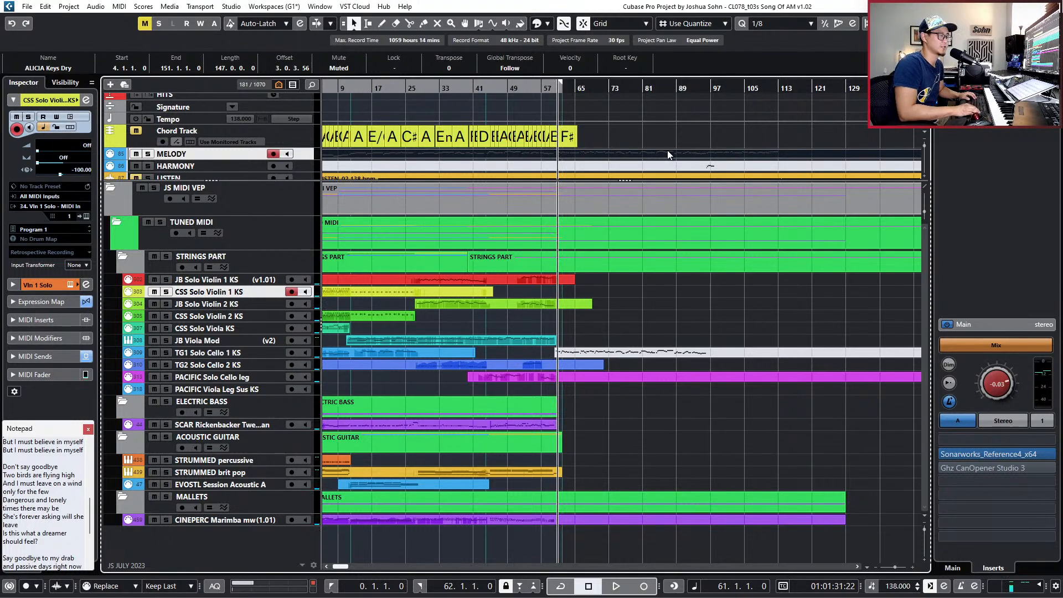
{"action": "key", "text": "KP_Subtract"}
{"action": "key", "text": "KP_Subtract"}
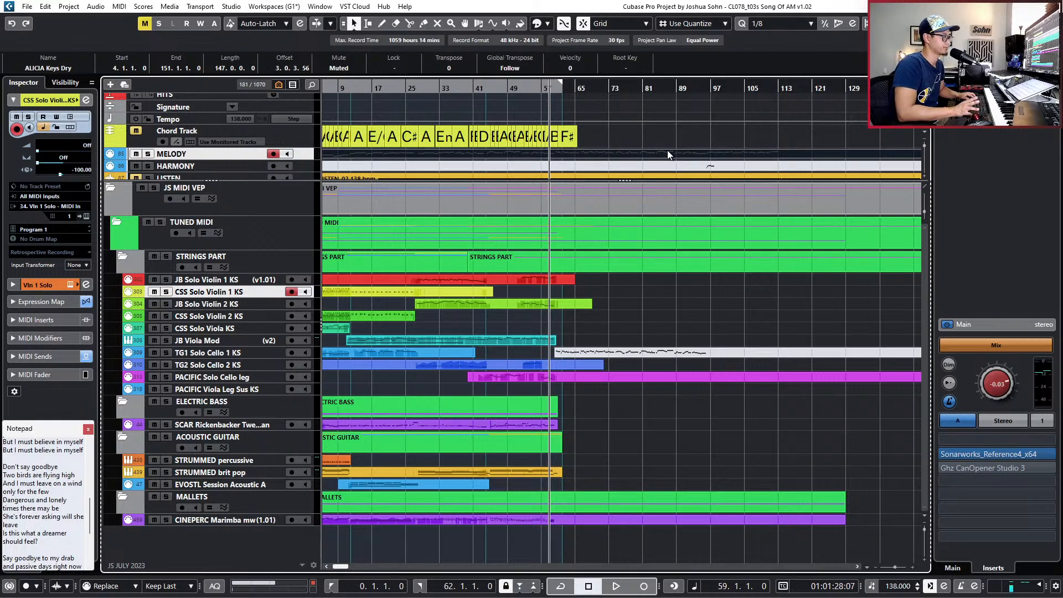
{"action": "key", "text": "KP_Add"}
{"action": "key", "text": "g"}
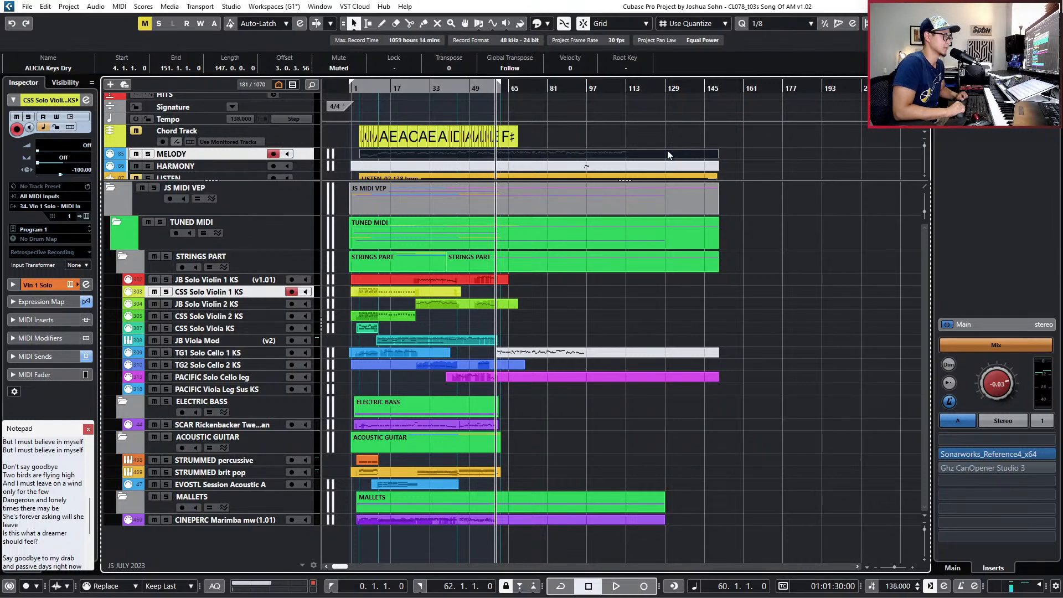
{"action": "key", "text": "h"}
{"action": "key", "text": "h"}
{"action": "key", "text": "h"}
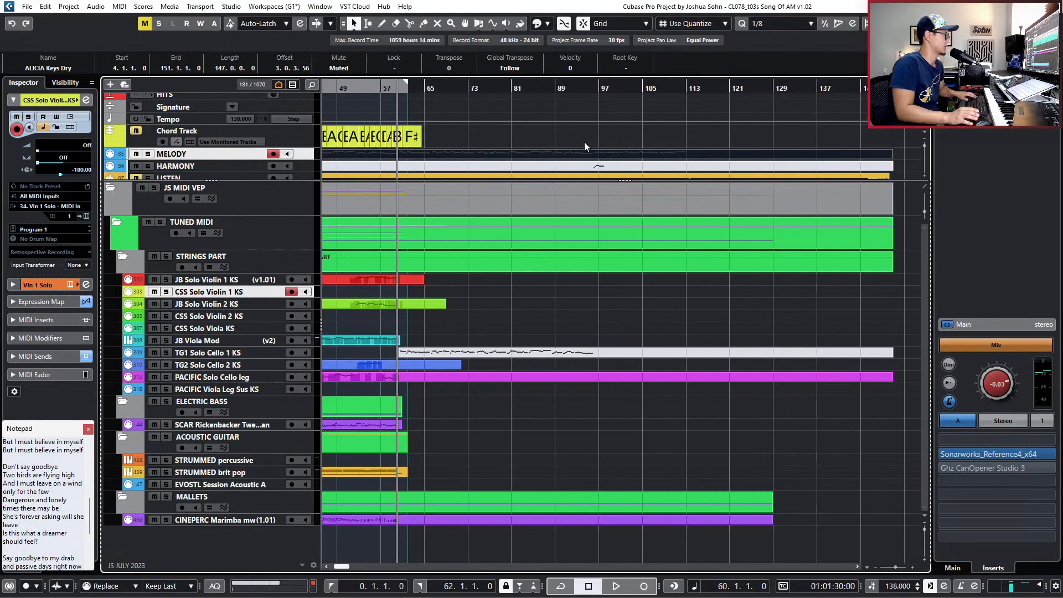
Move the playhead to bar 96 to examine where the TG1 Solo Cello 1 KS notes end.
{"action": "key", "text": "KP_Add"}
{"action": "key", "text": "KP_Add"}
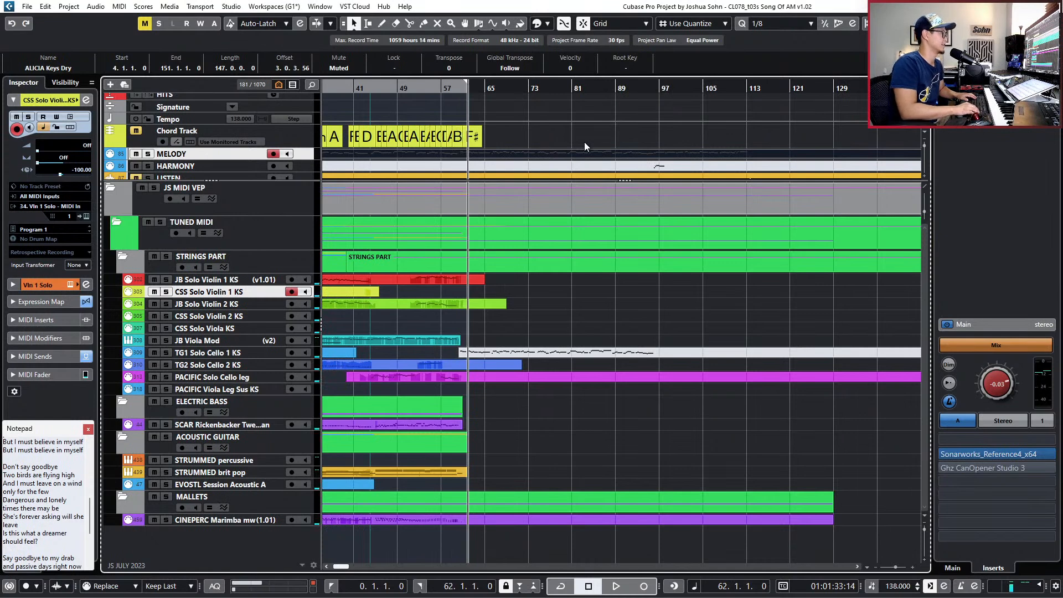
{"action": "key", "text": "KP_Add"}
{"action": "key", "text": "KP_Add"}
{"action": "key", "text": "KP_Add"}
{"action": "key", "text": "KP_Subtract"}
{"action": "key", "text": "KP_Add"}
{"action": "key", "text": "KP_Add"}
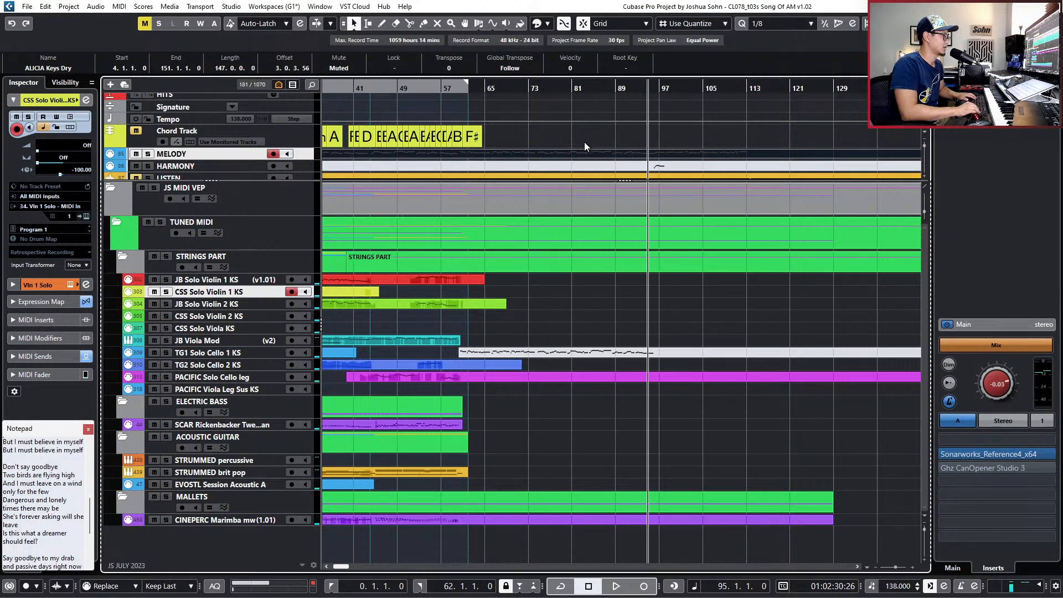
{"action": "scroll", "coordinate": [569, 131], "scroll_direction": "right", "scroll_amount": 3}
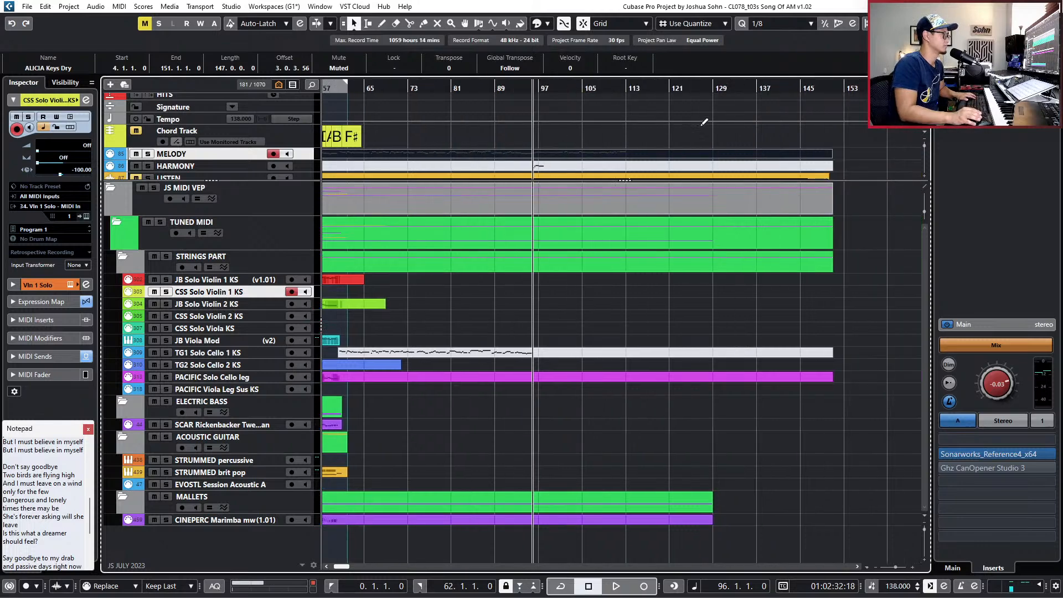
{"action": "scroll", "coordinate": [702, 121], "scroll_direction": "down", "scroll_amount": 2}
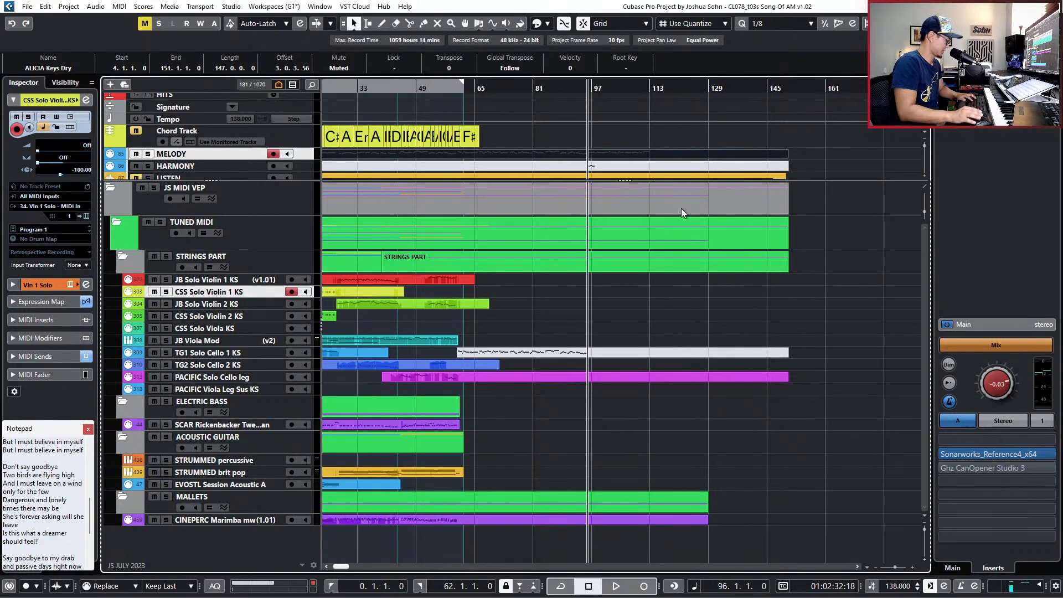
Unmute the TG1 Solo Cello 1 KS part that starts at bar 60, solo its track and play it from its start.
{"action": "left_click", "coordinate": [609, 351]}
{"action": "key", "text": "shift+u"}
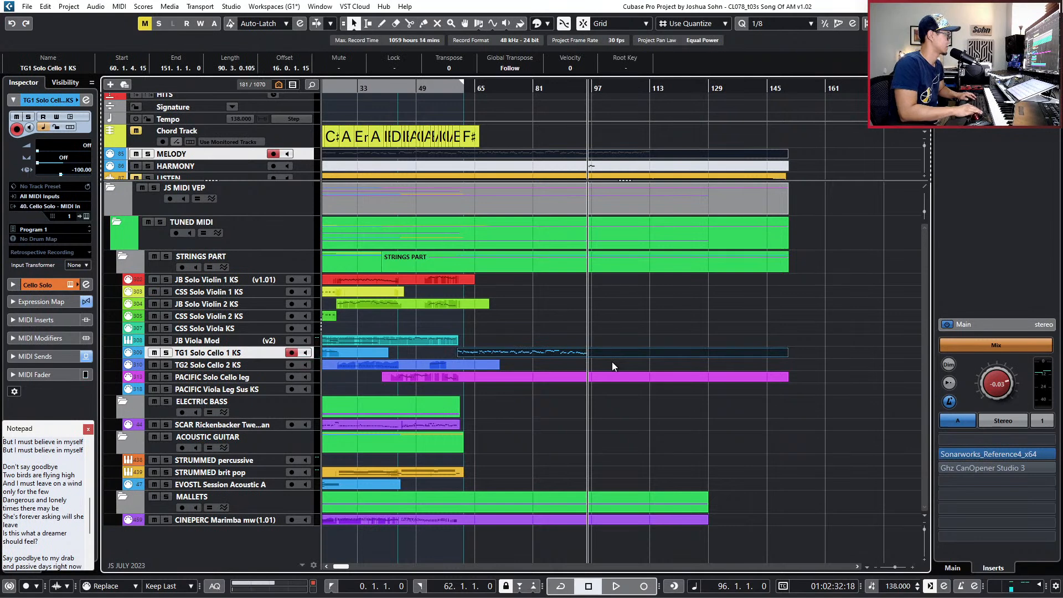
{"action": "key", "text": "s"}
{"action": "key", "text": "l"}
{"action": "key", "text": "space"}
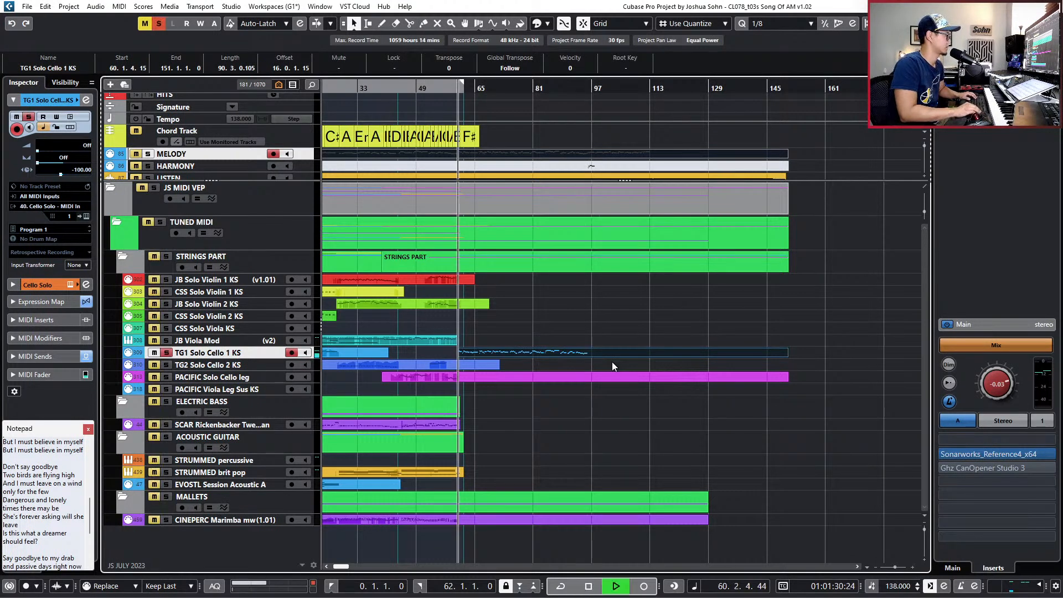
{"action": "key", "text": "space"}
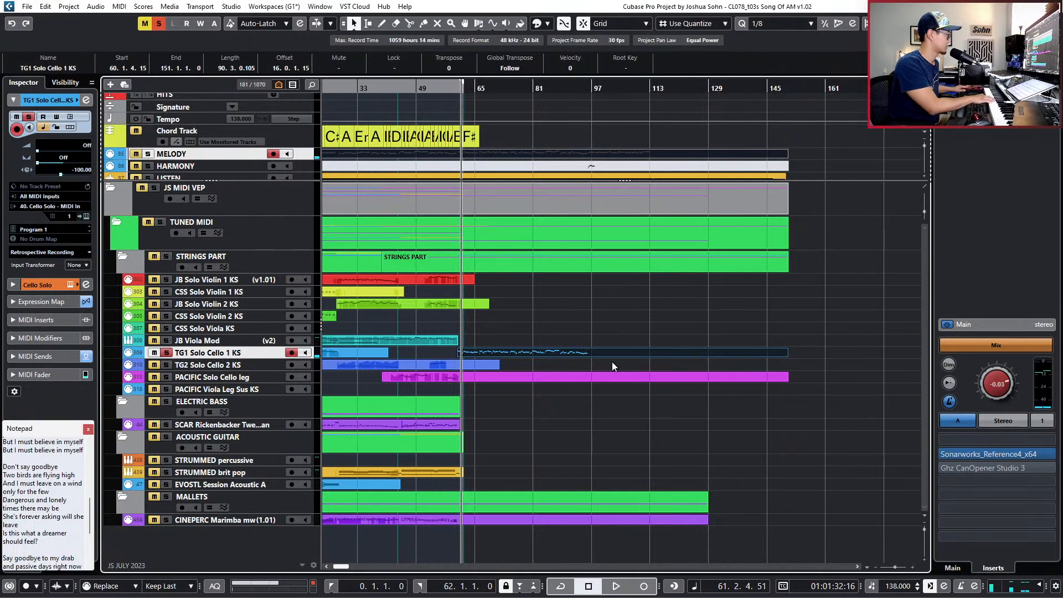
{"action": "key", "text": "space"}
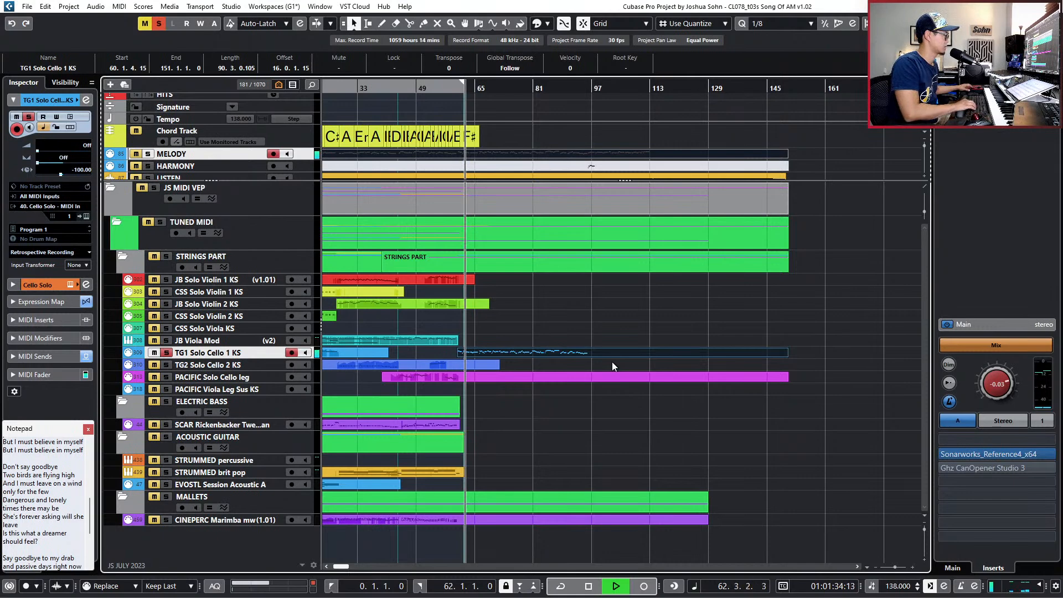
Open the TG1 Solo Cello 1 KS part in the Key Editor and transpose all its notes from bar 60 onward down two octaves.
{"action": "key", "text": "ctrl+e"}
{"action": "key", "text": "space"}
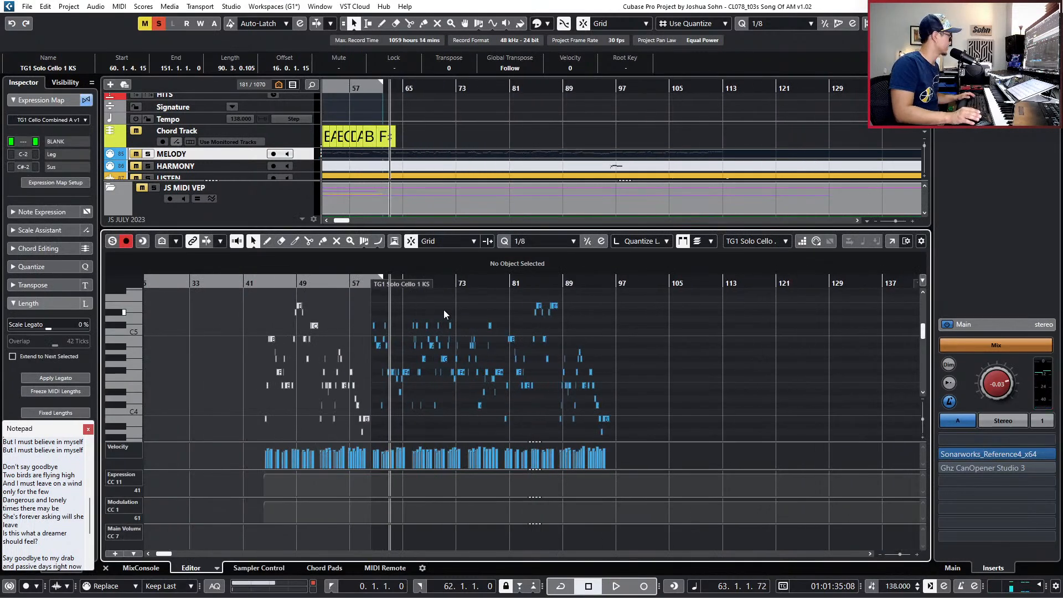
{"action": "scroll", "coordinate": [447, 310], "scroll_direction": "up", "scroll_amount": 2}
{"action": "left_click_drag", "start_coordinate": [313, 296], "coordinate": [832, 437]}
{"action": "scroll", "coordinate": [832, 437], "scroll_direction": "up", "scroll_amount": 1}
{"action": "key", "text": "shift+Down"}
Play the transposed cello notes near bar 62 and again from around bar 89.
{"action": "key", "text": "space"}
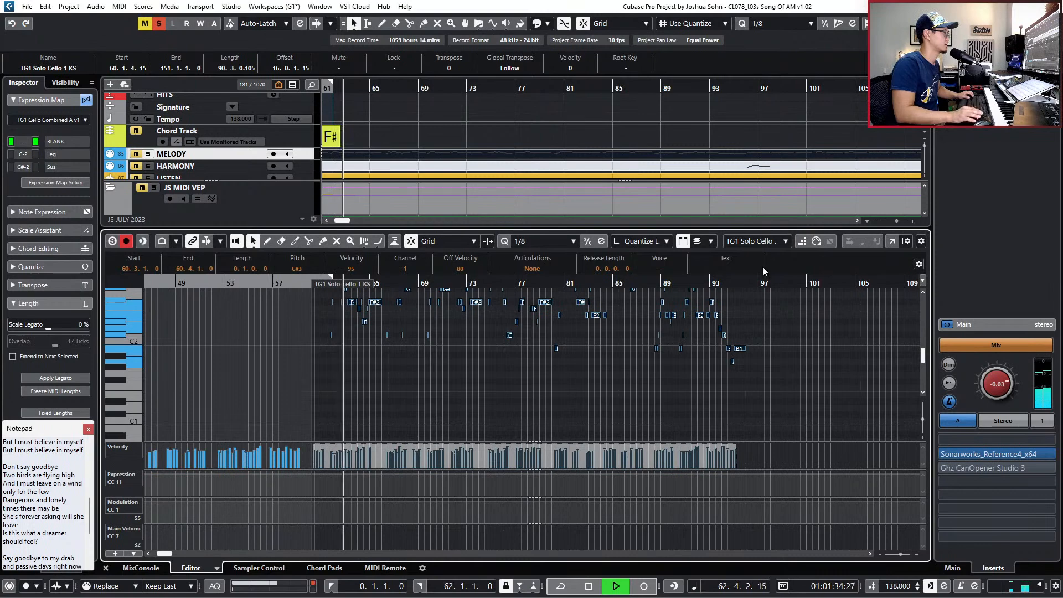
{"action": "key", "text": "space"}
{"action": "left_click", "coordinate": [670, 282]}
{"action": "key", "text": "space"}
{"action": "scroll", "coordinate": [741, 353], "scroll_direction": "up", "scroll_amount": 2}
{"action": "scroll", "coordinate": [726, 359], "scroll_direction": "up", "scroll_amount": 2}
{"action": "key", "text": "space"}
Replay the cello notes from bar 83, then go back and listen around bars 79 and 80.
{"action": "key", "text": "KP_Subtract"}
{"action": "key", "text": "KP_Subtract"}
{"action": "key", "text": "KP_Subtract"}
{"action": "key", "text": "KP_Subtract"}
{"action": "key", "text": "KP_Subtract"}
{"action": "key", "text": "KP_Subtract"}
{"action": "key", "text": "KP_Subtract"}
{"action": "key", "text": "KP_Subtract"}
{"action": "key", "text": "KP_Subtract"}
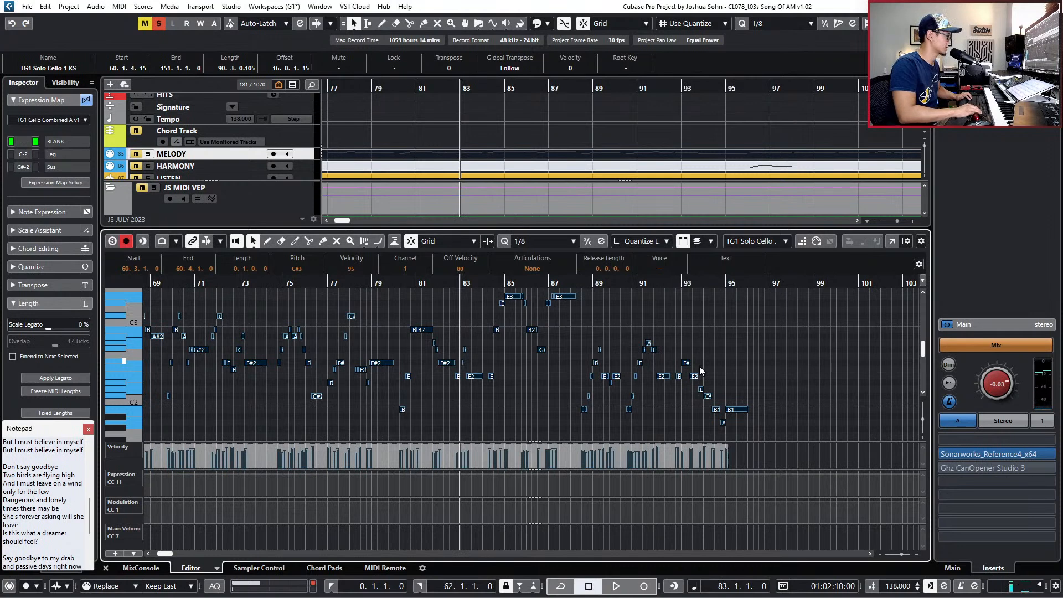
{"action": "key", "text": "space"}
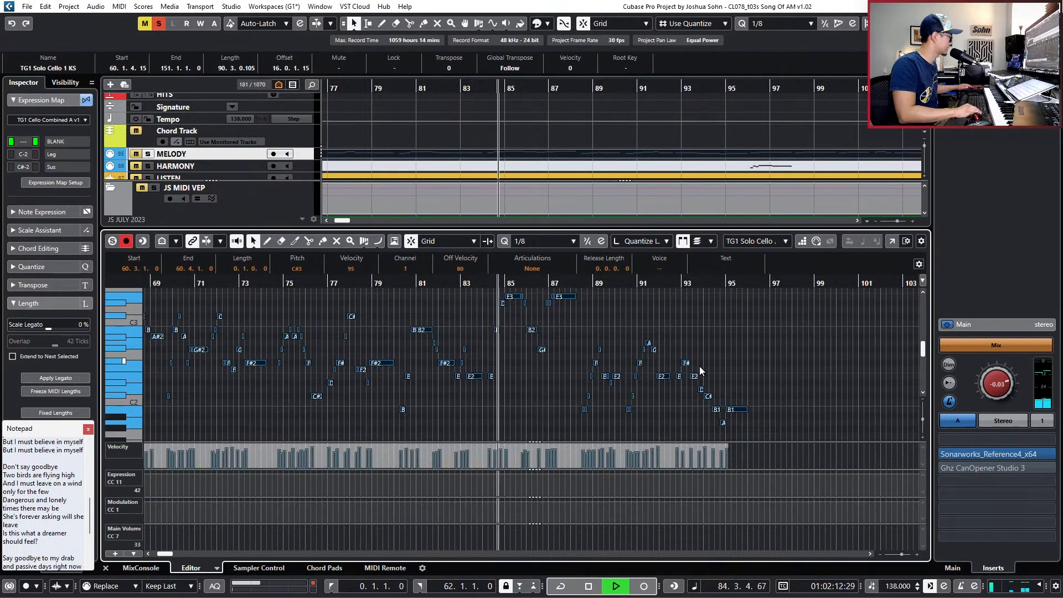
{"action": "key", "text": "KP_Subtract"}
{"action": "key", "text": "KP_Subtract"}
{"action": "key", "text": "KP_Subtract"}
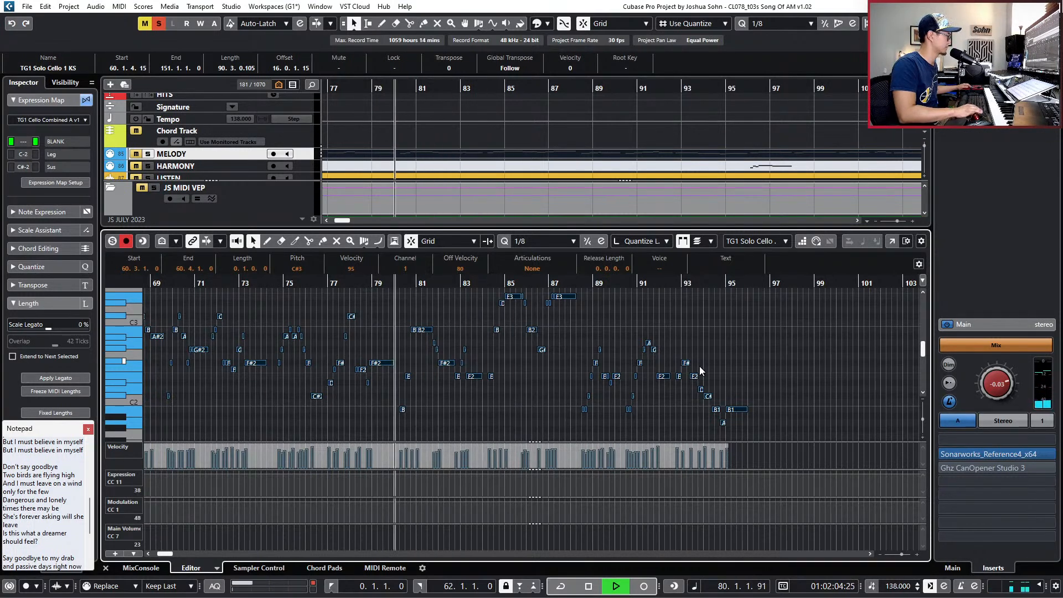
{"action": "key", "text": "KP_Subtract"}
{"action": "key", "text": "space"}
Show the ALICIA Keys Dry part in the Key Editor, play around bar 82 and return the playhead to bar 81.
{"action": "key", "text": "Page_Up"}
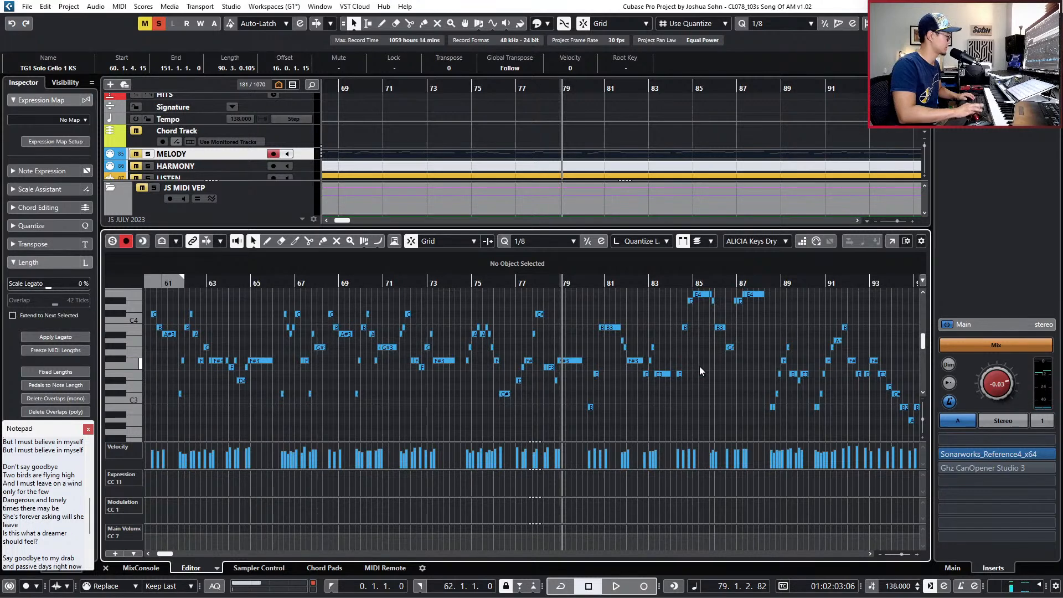
{"action": "key", "text": "KP_Add"}
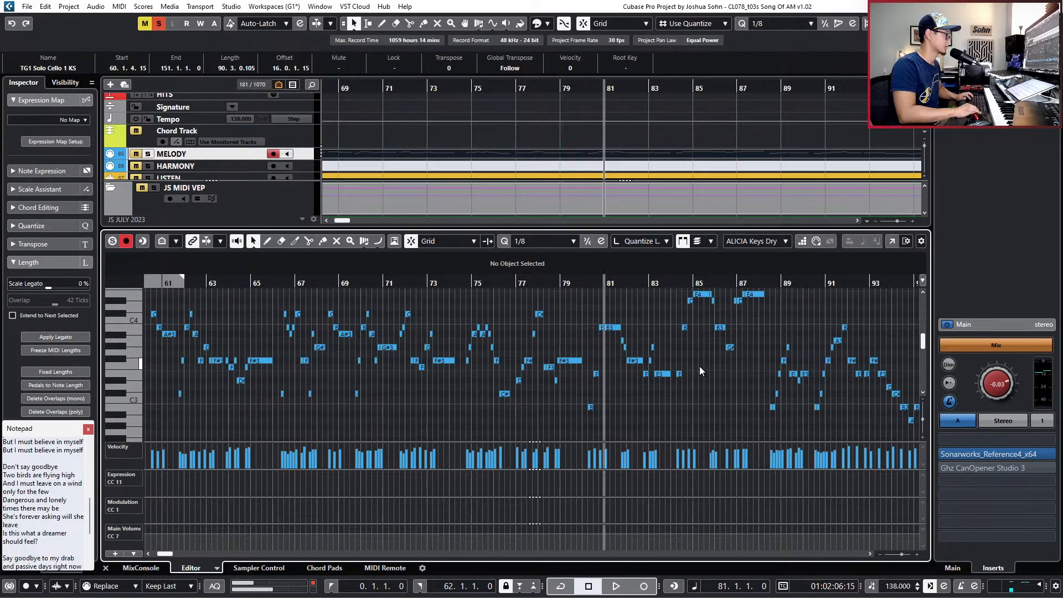
{"action": "key", "text": "KP_Subtract"}
{"action": "key", "text": "space"}
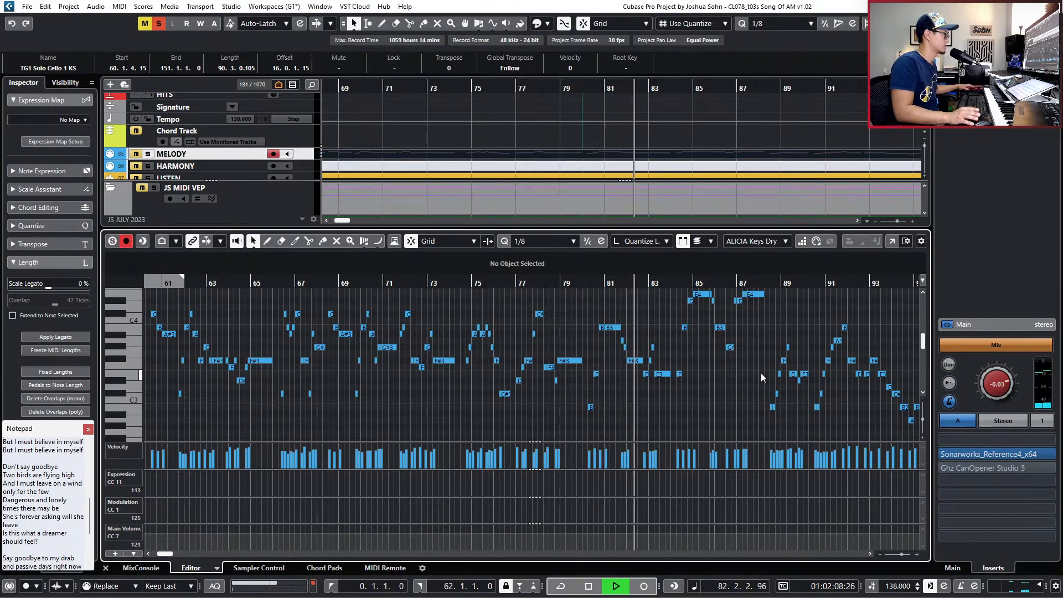
{"action": "key", "text": "space"}
{"action": "key", "text": "KP_Subtract"}
{"action": "key", "text": "KP_Subtract"}
Remove the SECTIONS marker at bar 80 and name the marker at bar 81 CHORUS 2.
{"action": "scroll", "coordinate": [740, 353], "scroll_direction": "up", "scroll_amount": 1}
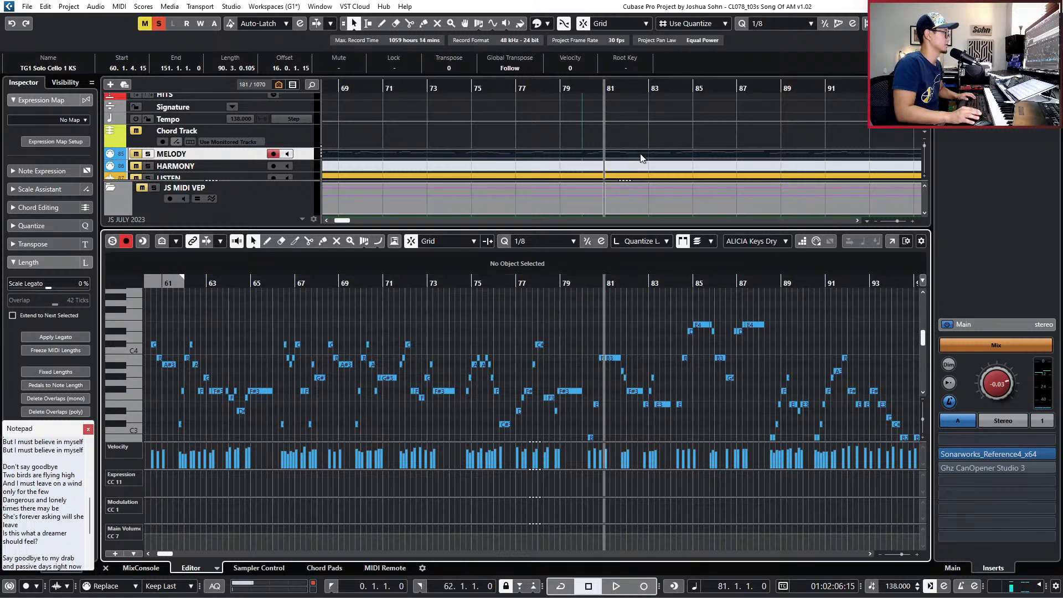
{"action": "scroll", "coordinate": [612, 115], "scroll_direction": "up", "scroll_amount": 1}
{"action": "left_click", "coordinate": [583, 102]}
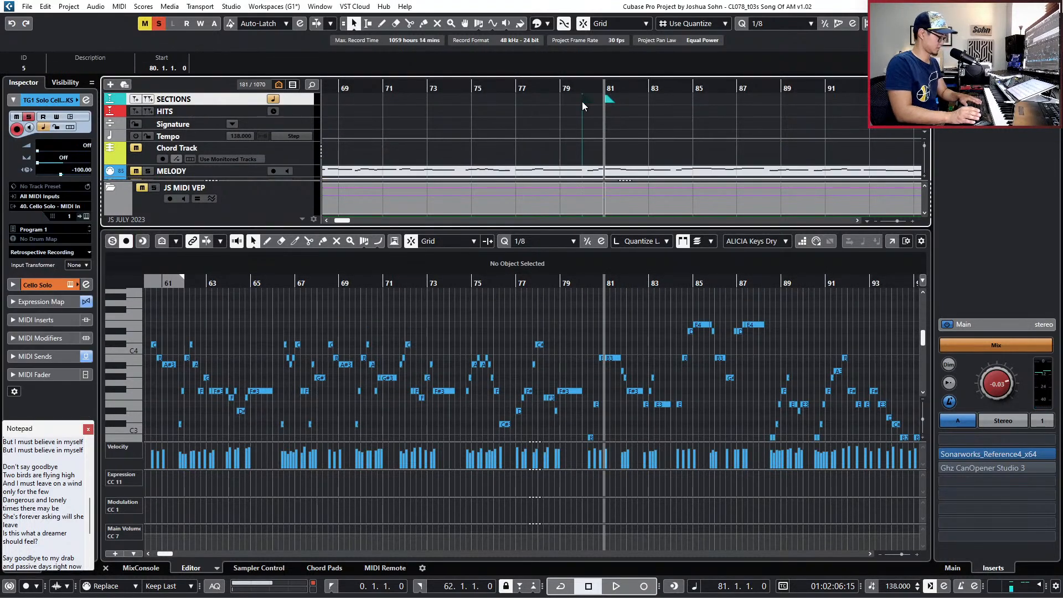
{"action": "left_click", "coordinate": [609, 100]}
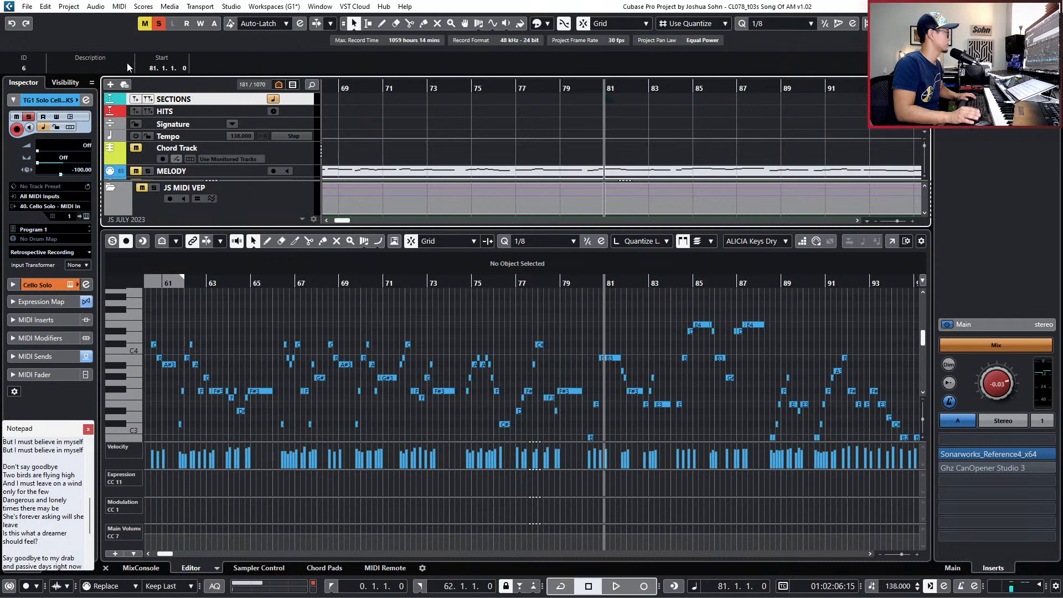
{"action": "left_click", "coordinate": [86, 66]}
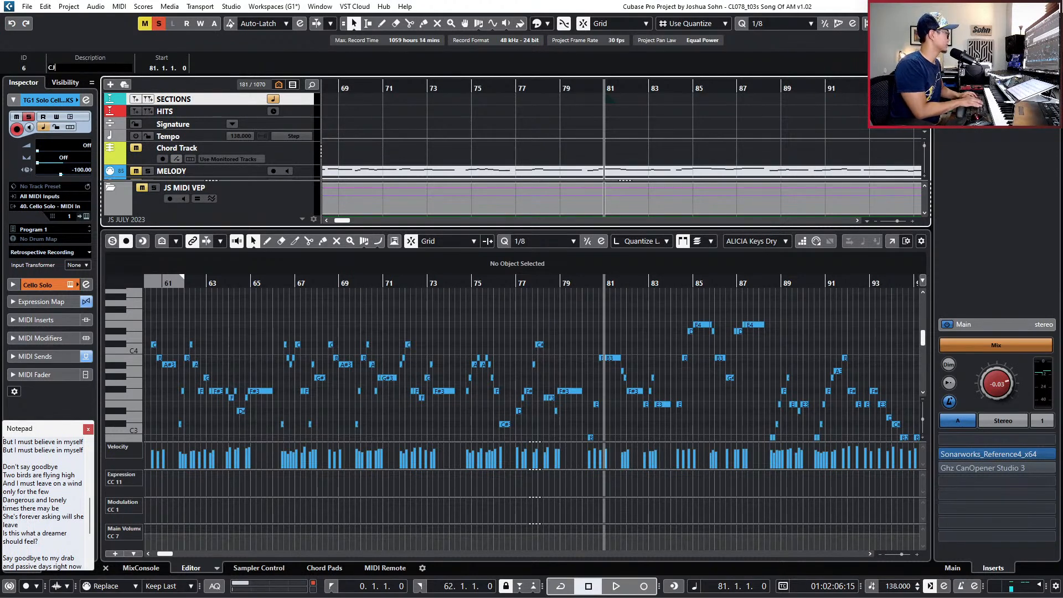
{"action": "type", "text": "CHORUS 2"}
{"action": "key", "text": "Return"}
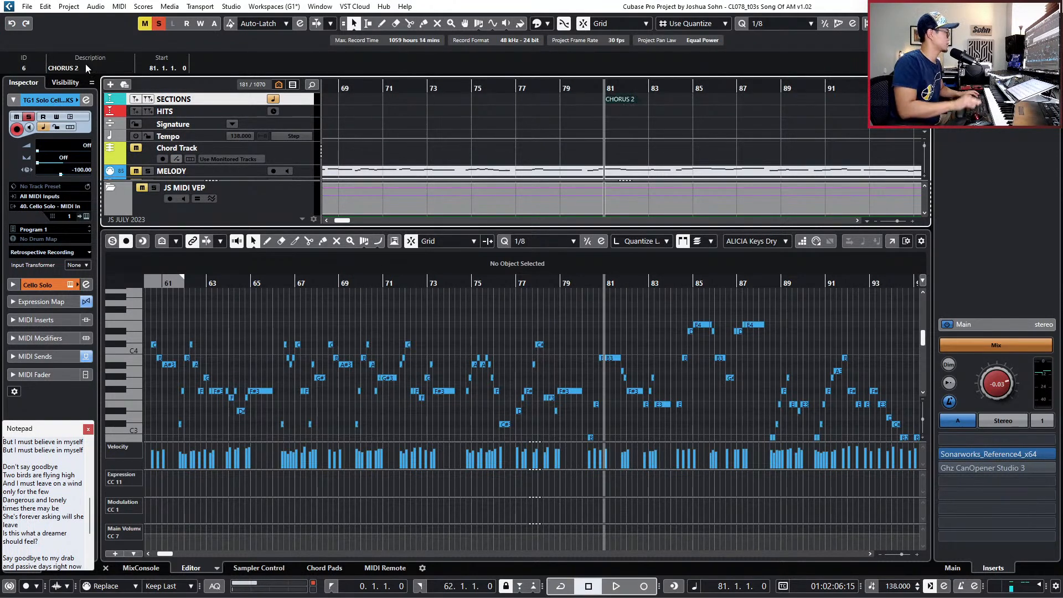
Play the melody's closing notes around bars 111 and 112.
{"action": "scroll", "coordinate": [434, 121], "scroll_direction": "down", "scroll_amount": 5}
{"action": "key", "text": "KP_Add"}
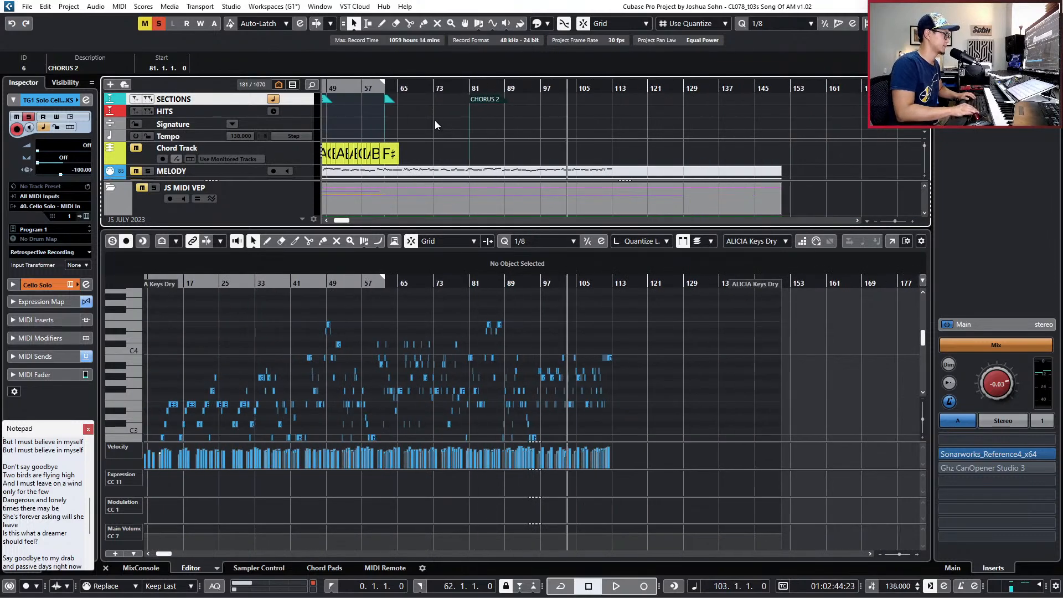
{"action": "key", "text": "KP_Add"}
{"action": "key", "text": "space"}
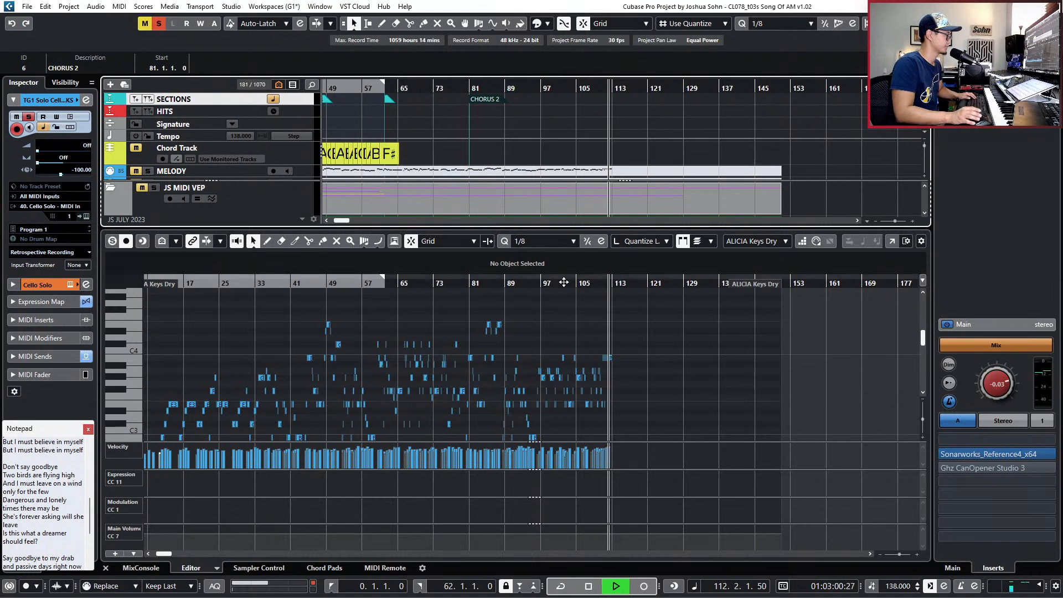
{"action": "key", "text": "space"}
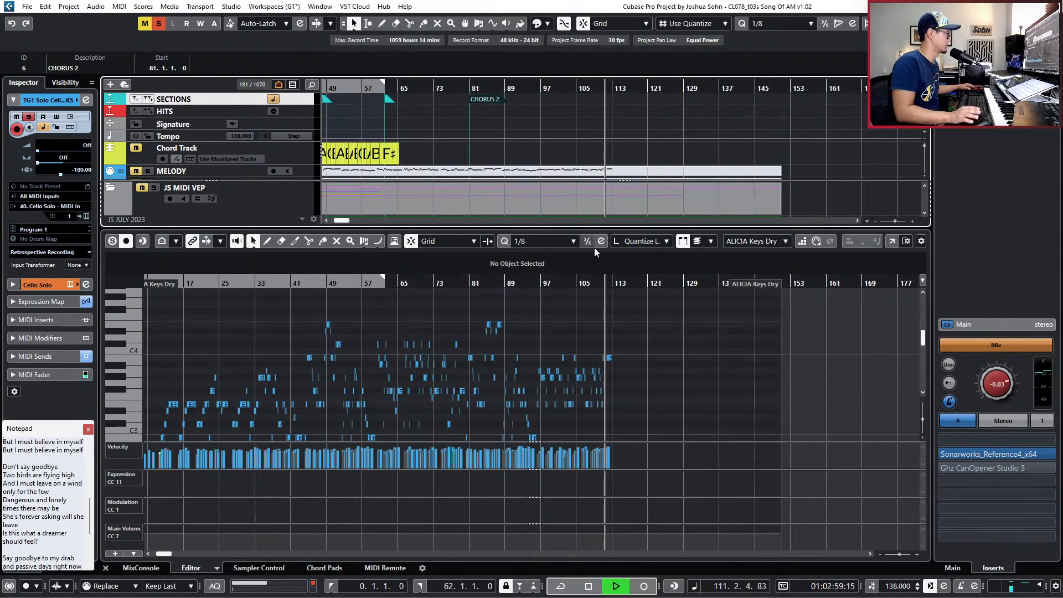
{"action": "left_click", "coordinate": [662, 342]}
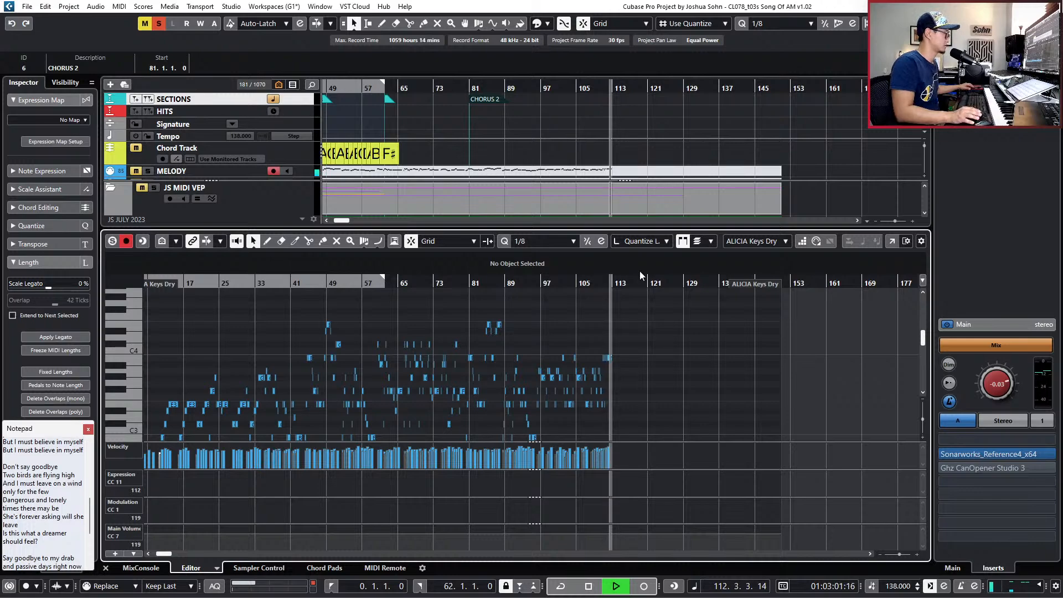
{"action": "key", "text": "space"}
Open the TG1 Solo Cello 1 KS part in the Key Editor and play its last notes around bar 95.
{"action": "key", "text": "ctrl+alt+e"}
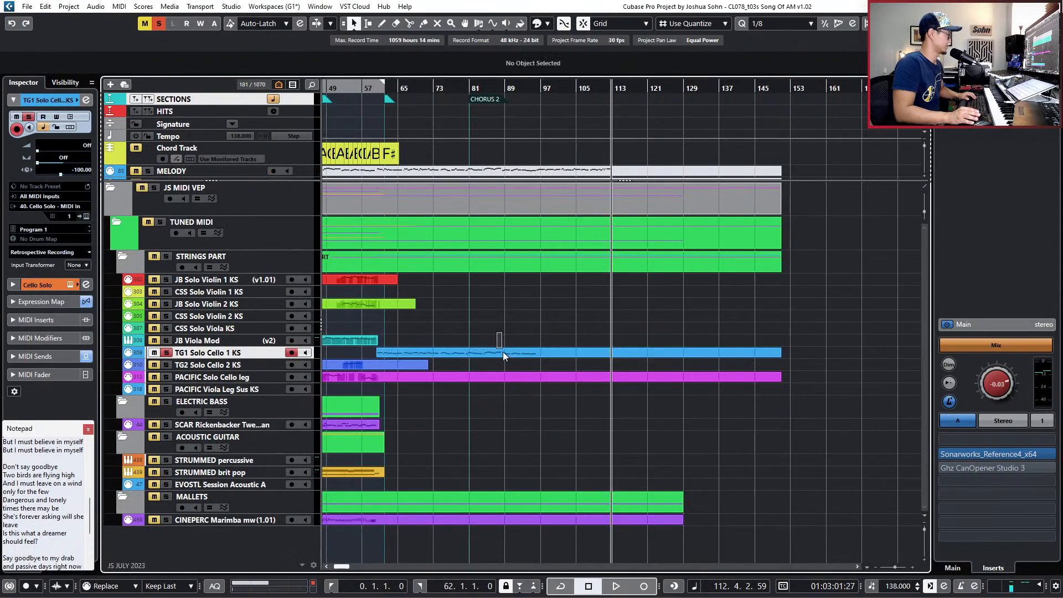
{"action": "left_click", "coordinate": [504, 352]}
{"action": "key", "text": "Return"}
{"action": "key", "text": "KP_Subtract"}
{"action": "key", "text": "h"}
{"action": "key", "text": "h"}
{"action": "key", "text": "space"}
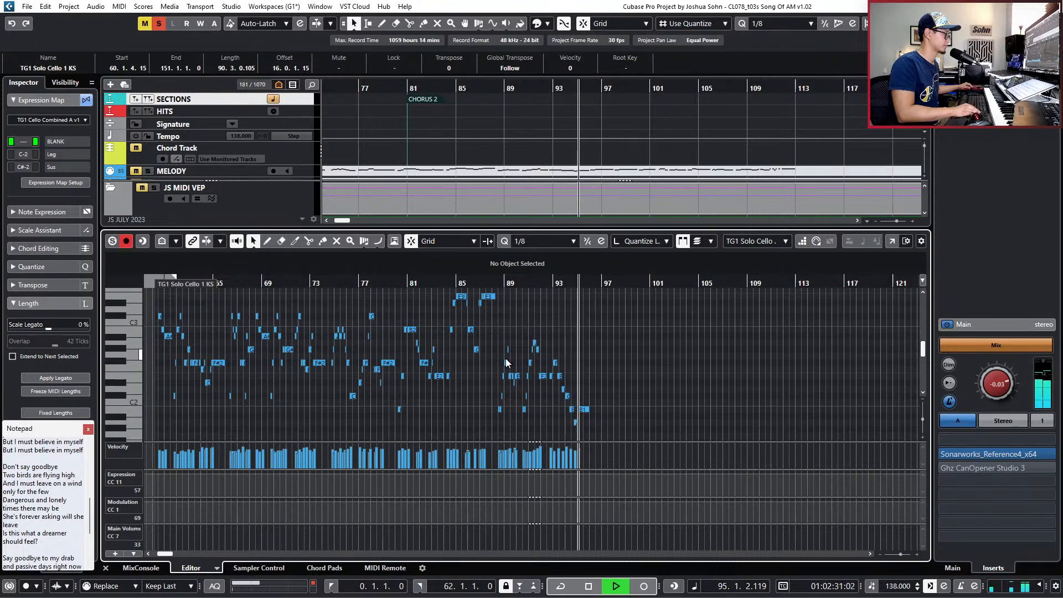
{"action": "key", "text": "space"}
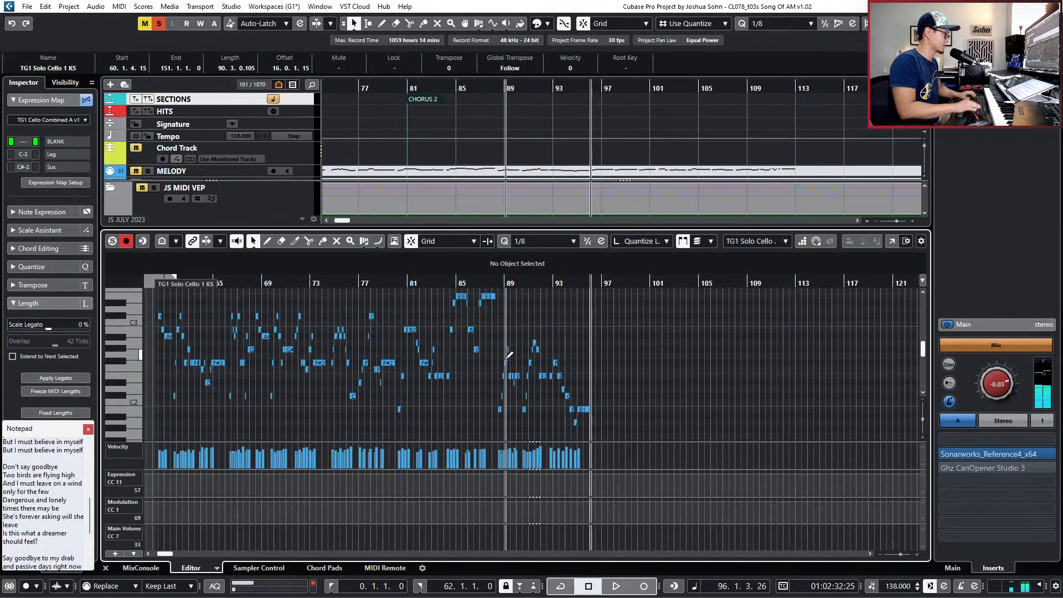
Play on from the end of the cello notes at bar 96 to about bar 98.
{"action": "key", "text": "alt+Left"}
{"action": "scroll", "coordinate": [668, 351], "scroll_direction": "up", "scroll_amount": 5}
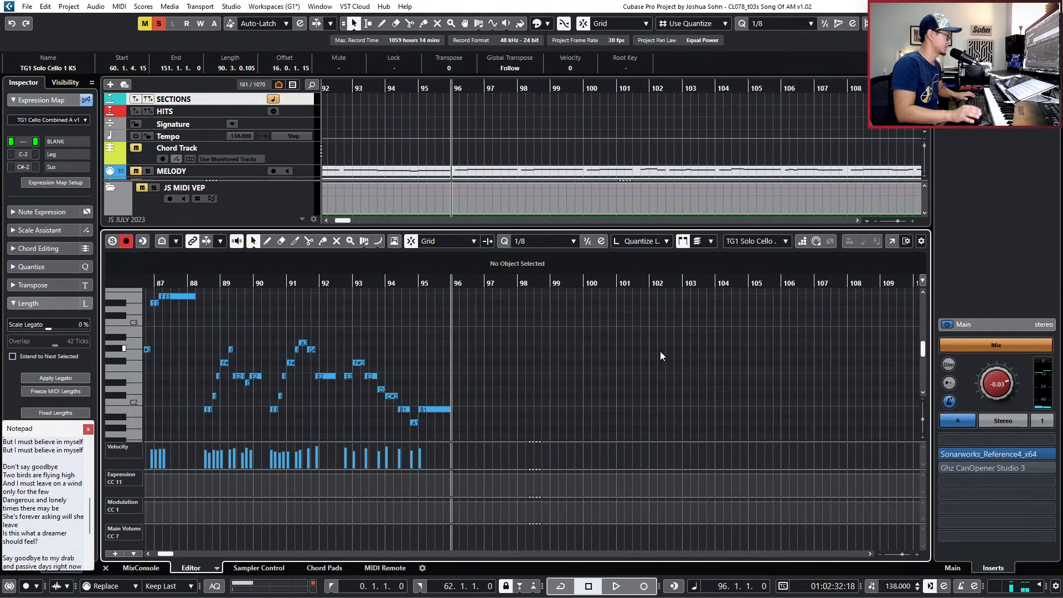
{"action": "scroll", "coordinate": [555, 381], "scroll_direction": "up", "scroll_amount": 2}
{"action": "key", "text": "space"}
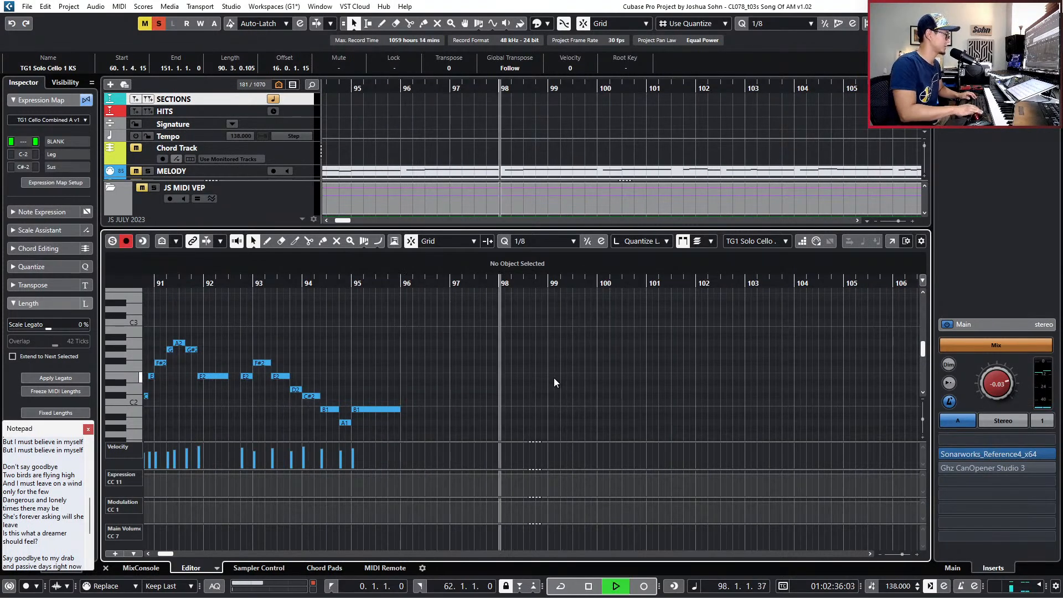
{"action": "key", "text": "space"}
Add a SECTIONS marker at bar 97 and name it CODA.
{"action": "key", "text": "Insert"}
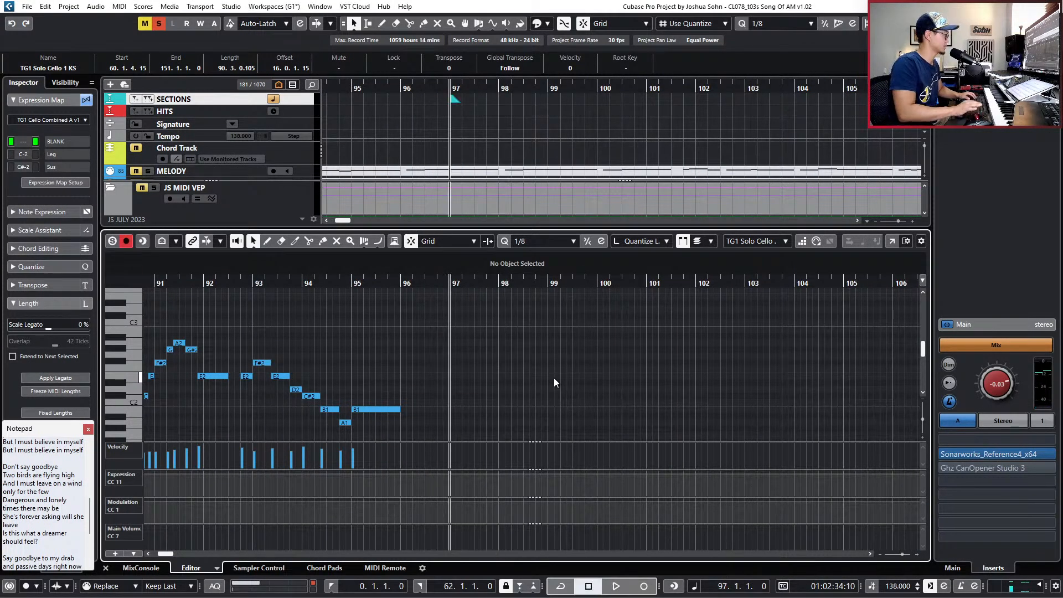
{"action": "left_click_drag", "start_coordinate": [475, 120], "coordinate": [440, 87]}
{"action": "left_click", "coordinate": [91, 68]}
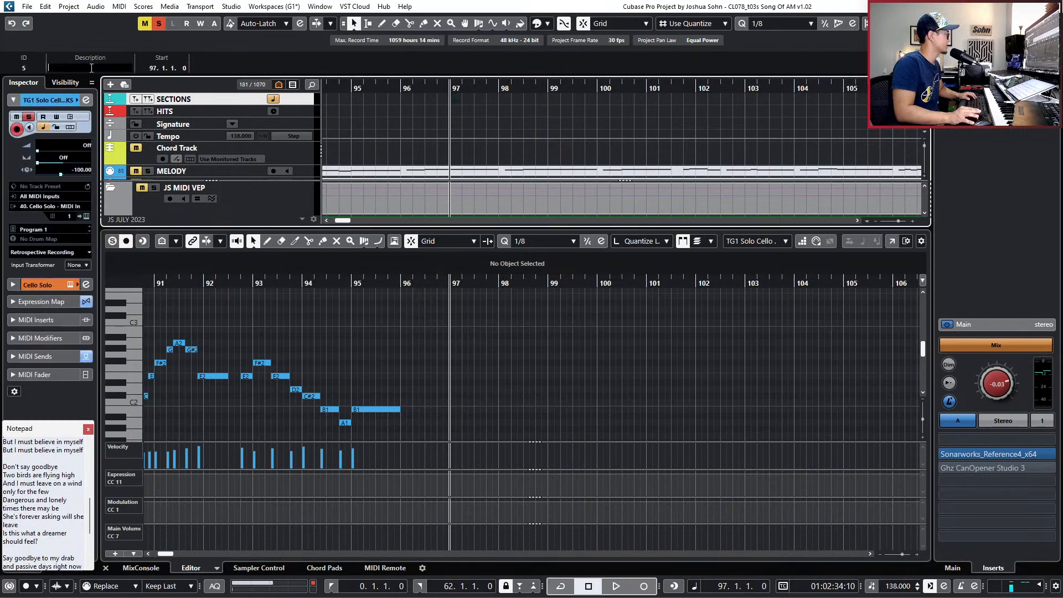
{"action": "type", "text": "CODA"}
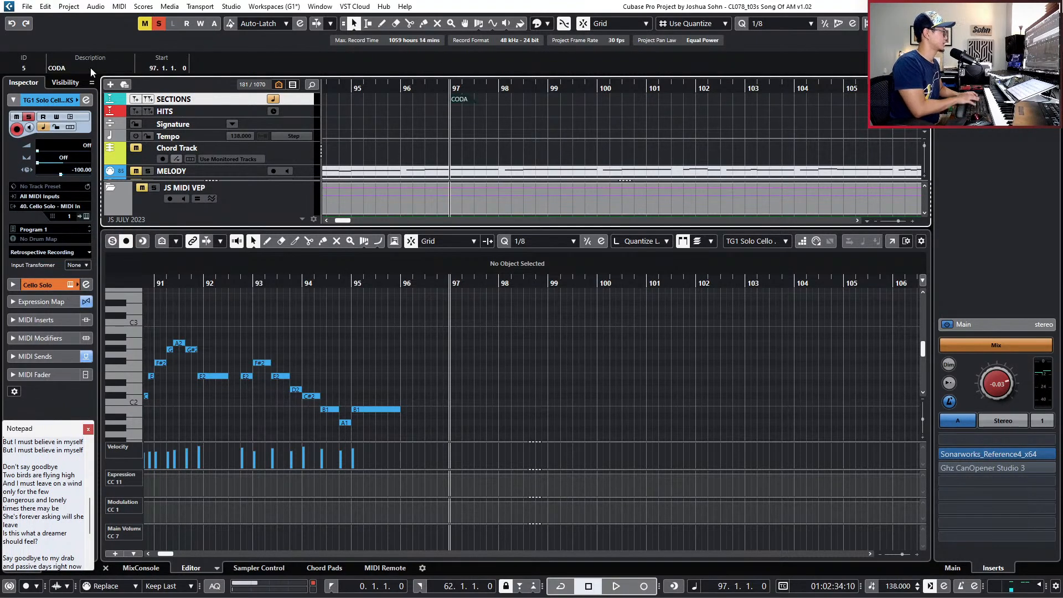
{"action": "key", "text": "Return"}
Show the MELODY part in the Key Editor and locate the playhead at the melody's end near bar 113, then at bar 108.
{"action": "key", "text": "g"}
{"action": "key", "text": "g"}
{"action": "key", "text": "g"}
{"action": "key", "text": "g"}
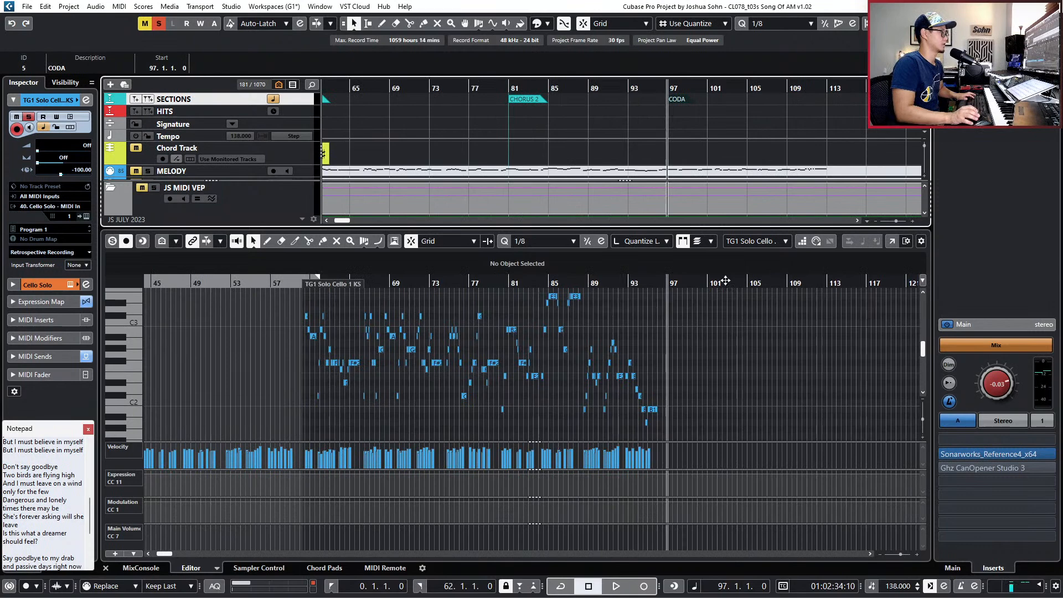
{"action": "scroll", "coordinate": [742, 142], "scroll_direction": "down", "scroll_amount": 2}
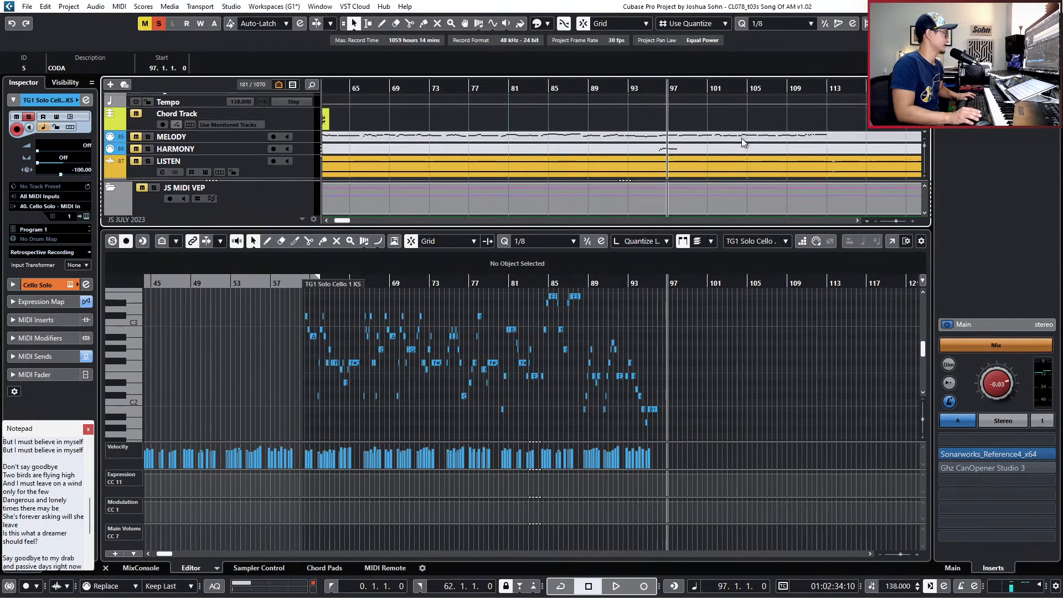
{"action": "left_click", "coordinate": [742, 138]}
{"action": "left_click", "coordinate": [827, 89]}
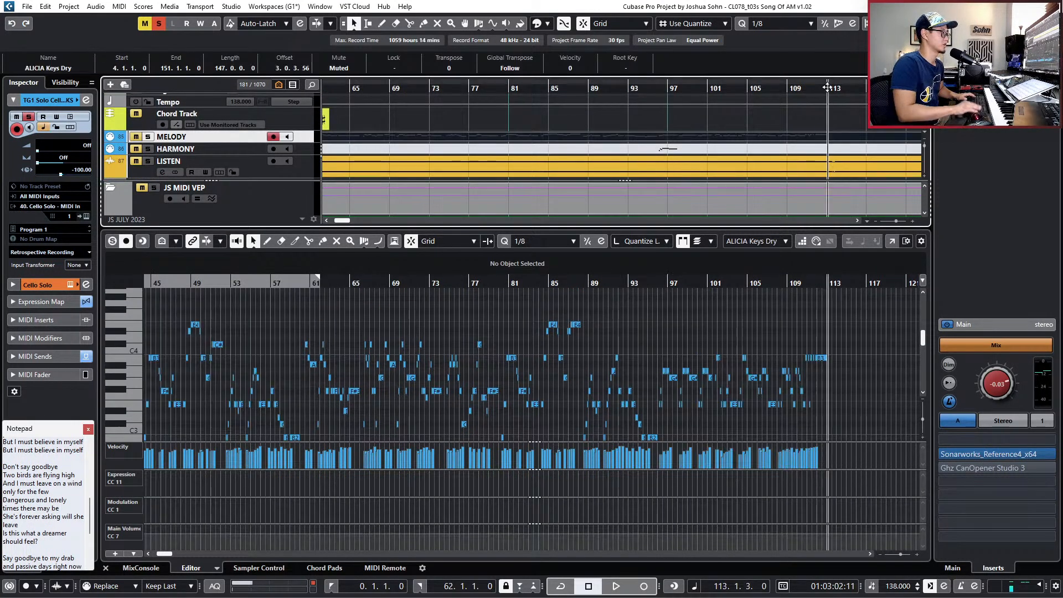
{"action": "left_click", "coordinate": [779, 88]}
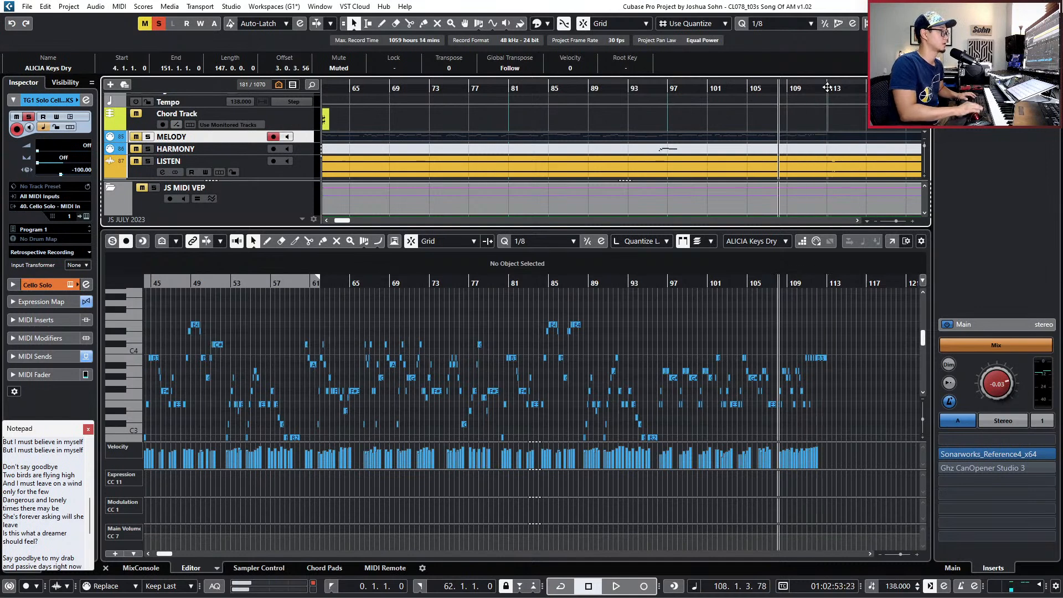
Place a SECTIONS marker at bar 113, deleting the first one and inserting it again at the start of the bar.
{"action": "scroll", "coordinate": [856, 115], "scroll_direction": "up", "scroll_amount": 3}
{"action": "key", "text": "KP_Add"}
{"action": "key", "text": "KP_Add"}
{"action": "key", "text": "KP_Add"}
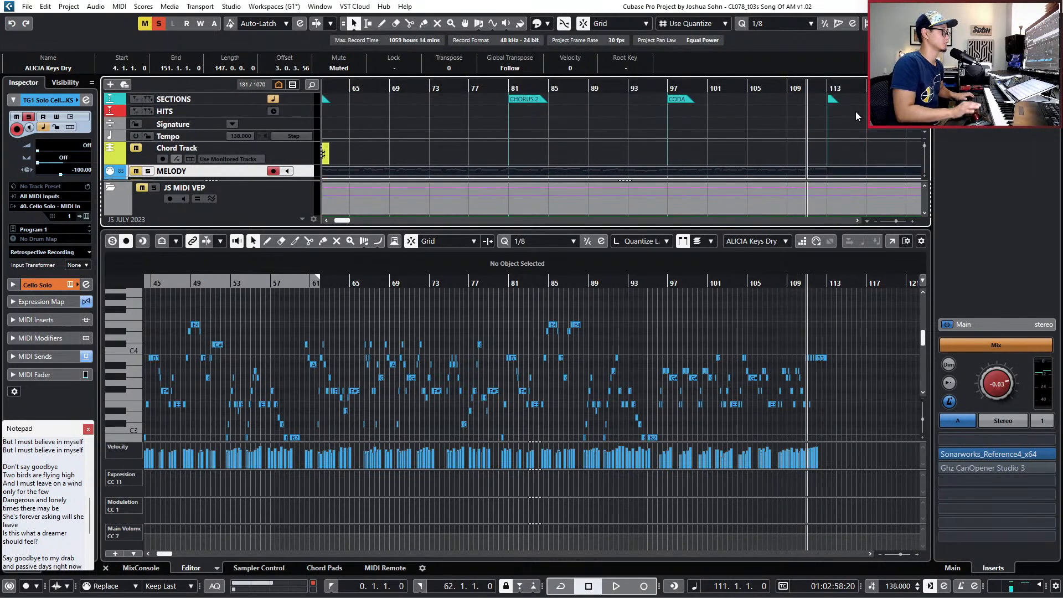
{"action": "left_click", "coordinate": [831, 98]}
{"action": "key", "text": "Delete"}
{"action": "key", "text": "KP_Add"}
{"action": "key", "text": "KP_Add"}
{"action": "key", "text": "Insert"}
{"action": "key", "text": "KP_0"}
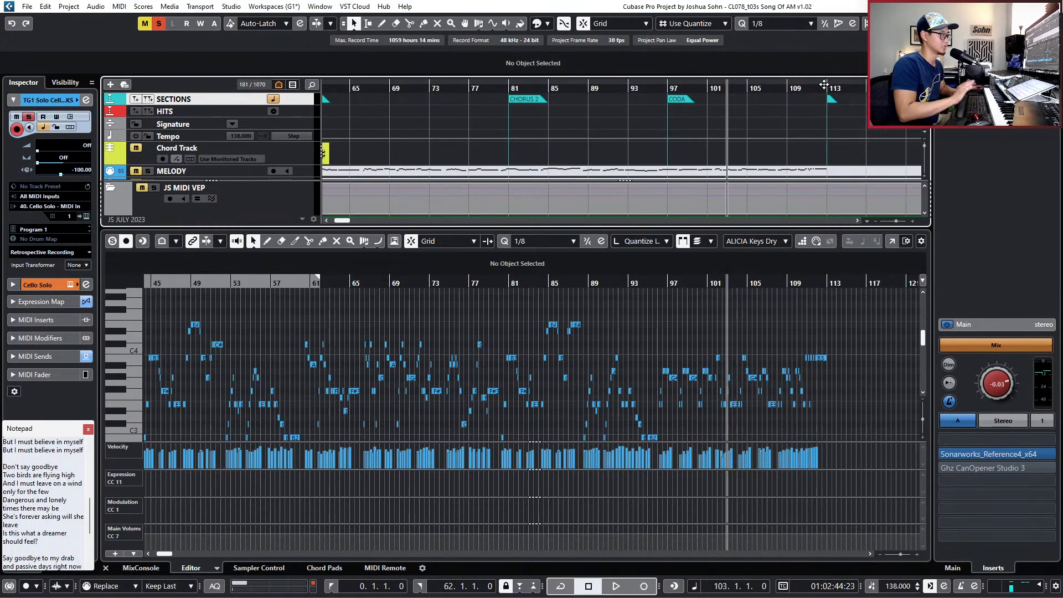
Solo the MELODY track and play it from bar 111 to the end of its last note before bar 113.
{"action": "scroll", "coordinate": [831, 88], "scroll_direction": "up", "scroll_amount": 3}
{"action": "key", "text": "KP_Add"}
{"action": "key", "text": "KP_Add"}
{"action": "key", "text": "space"}
{"action": "key", "text": "space"}
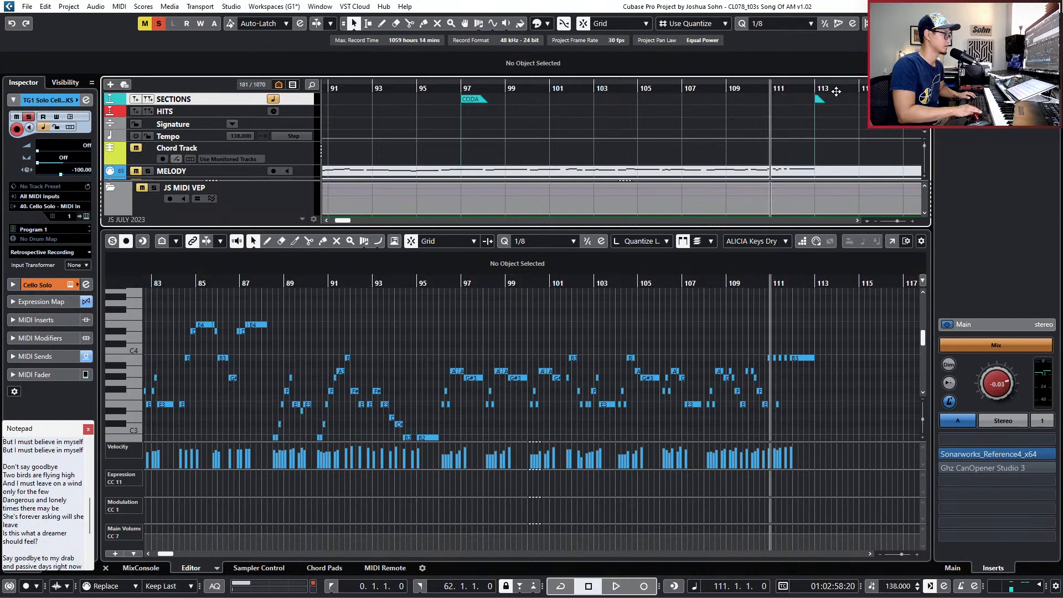
{"action": "left_click", "coordinate": [771, 172]}
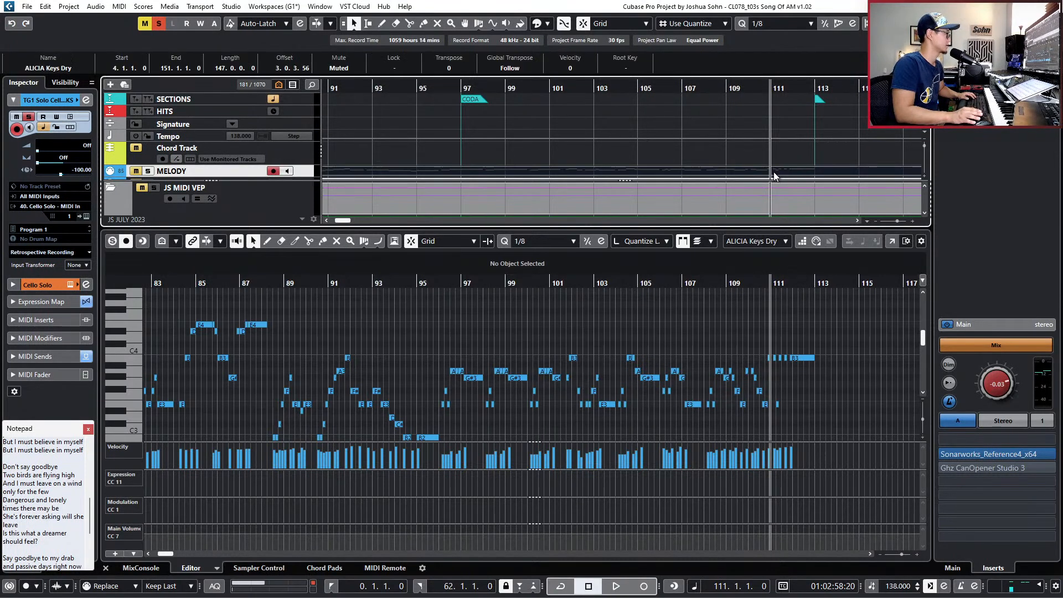
{"action": "key", "text": "space"}
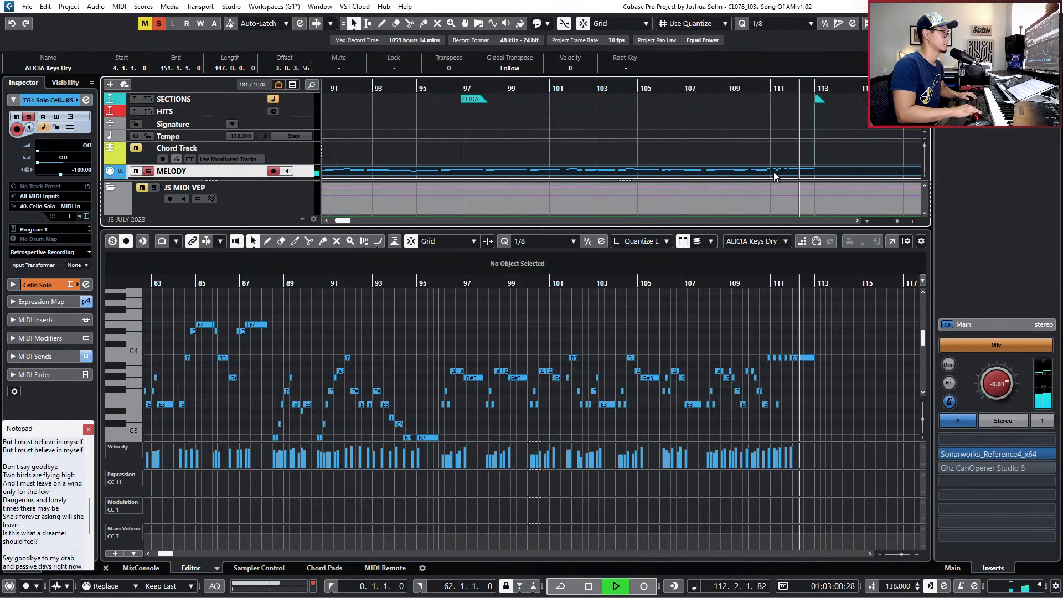
{"action": "key", "text": "space"}
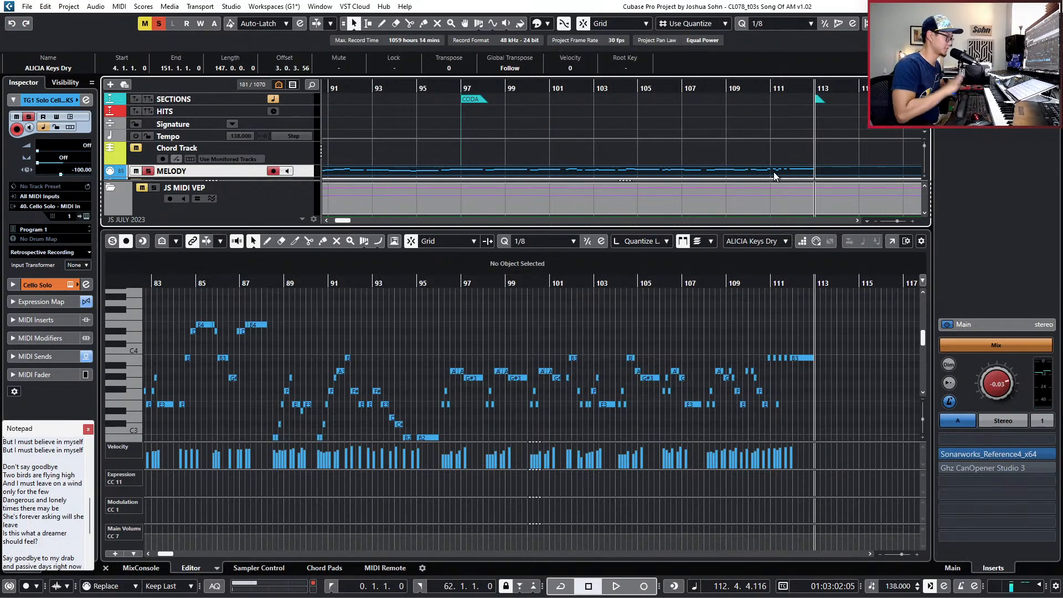
Name the SECTIONS marker at bar 113 ENDING.
{"action": "key", "text": "g"}
{"action": "key", "text": "g"}
{"action": "key", "text": "g"}
{"action": "key", "text": "g"}
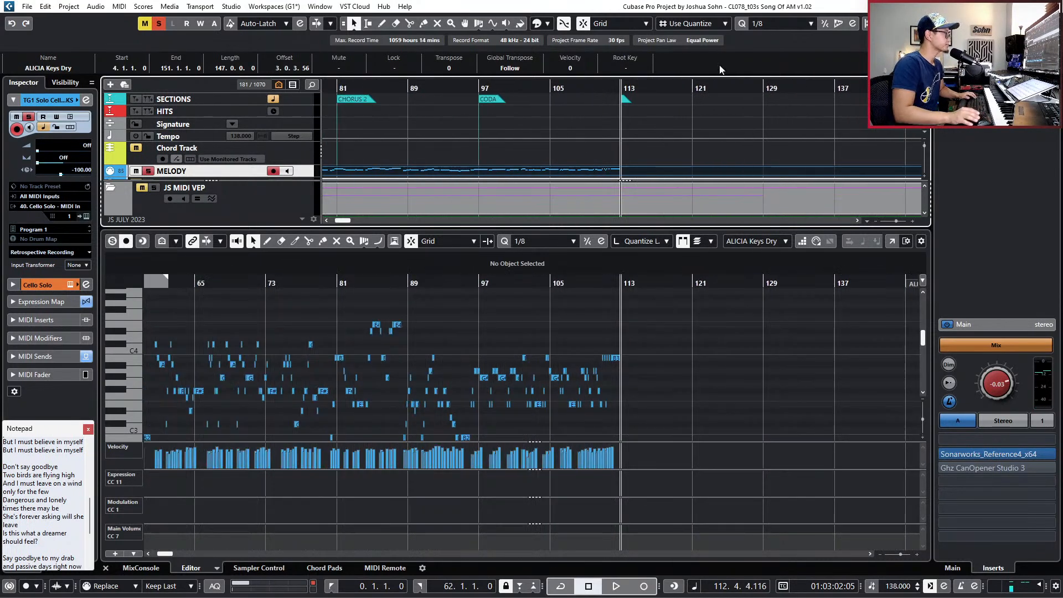
{"action": "left_click", "coordinate": [666, 109]}
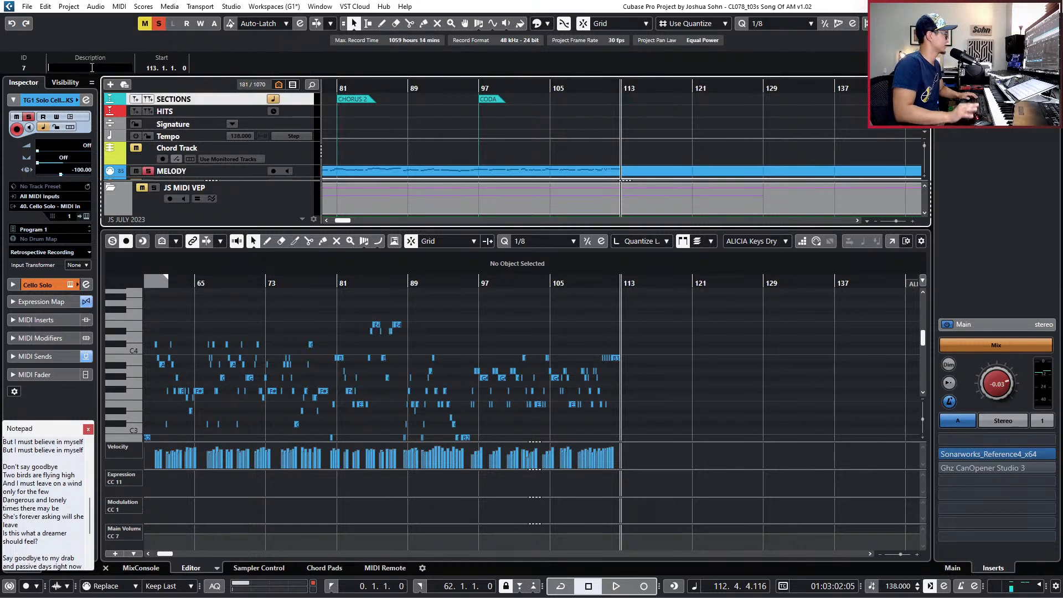
{"action": "key", "text": "Return"}
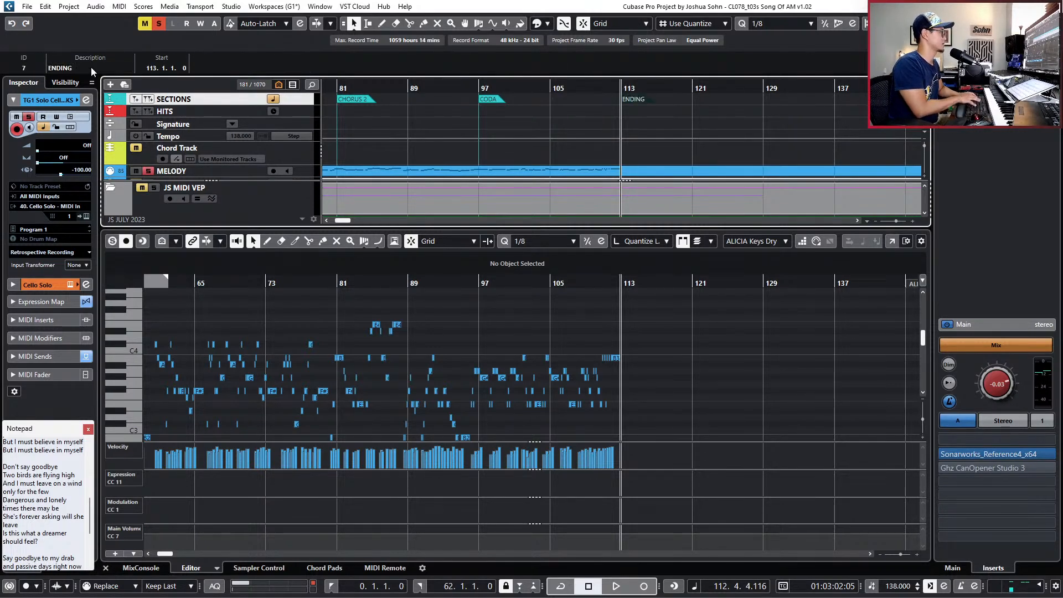
Name the unnamed SECTIONS marker at bar 62 Verse 2.
{"action": "key", "text": "g"}
{"action": "key", "text": "g"}
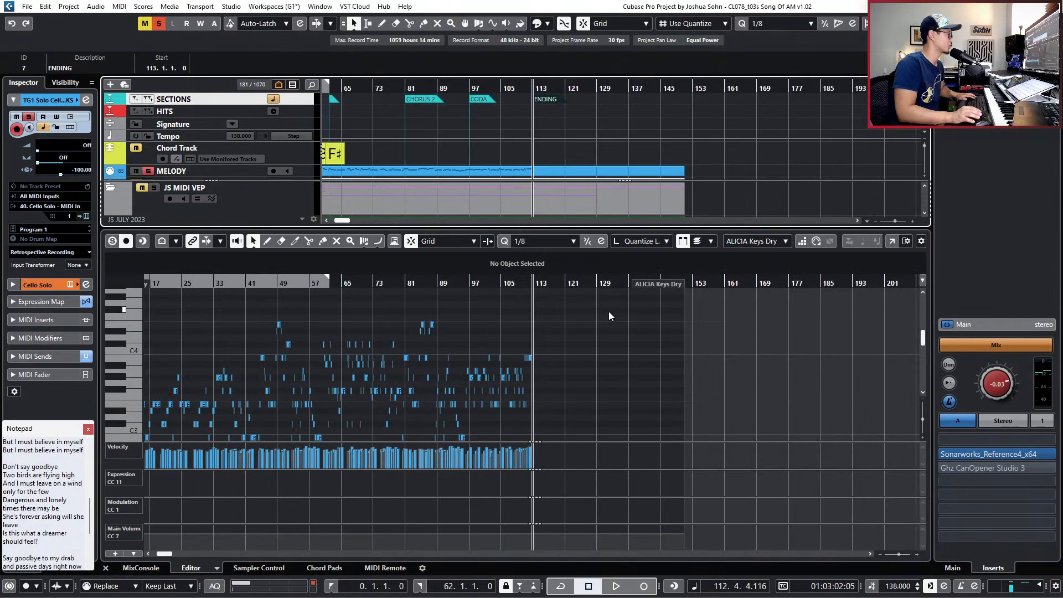
{"action": "scroll", "coordinate": [510, 133], "scroll_direction": "left", "scroll_amount": 3}
{"action": "left_click", "coordinate": [454, 100]}
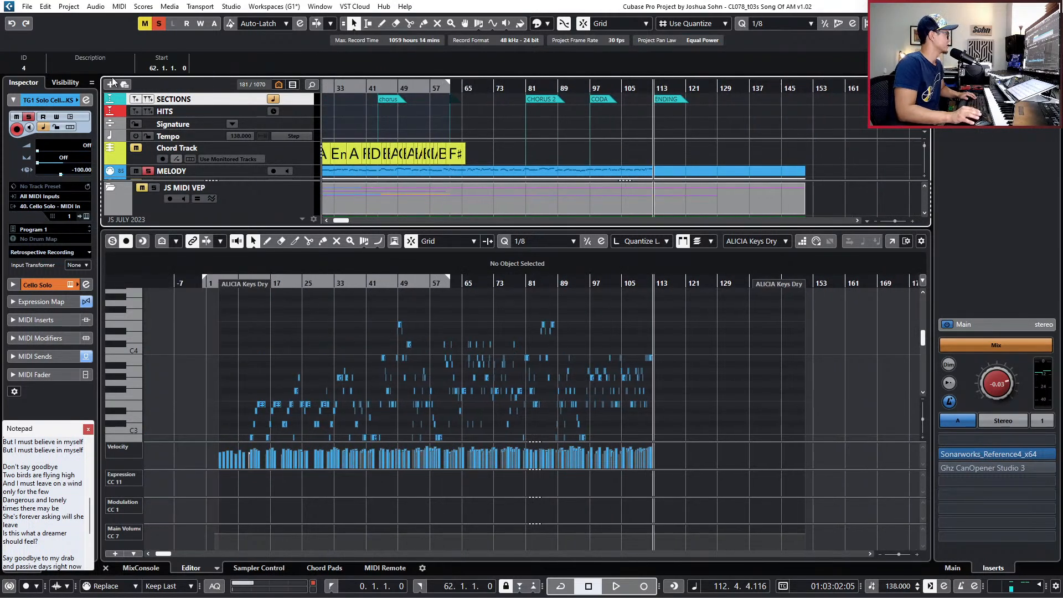
{"action": "type", "text": "Verse 1"}
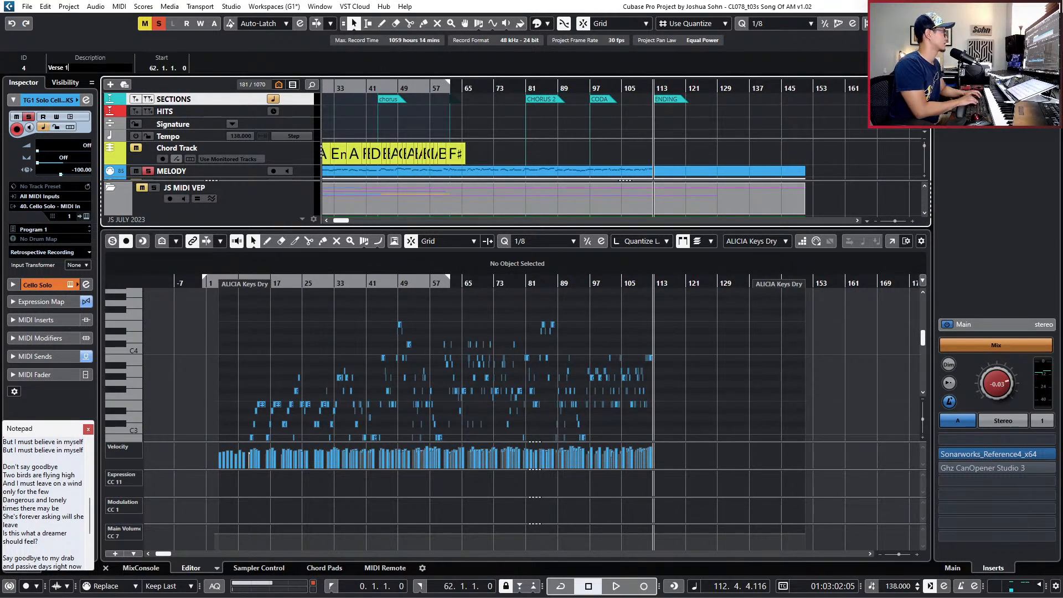
{"action": "key", "text": "BackSpace"}
{"action": "type", "text": "2"}
{"action": "key", "text": "Return"}
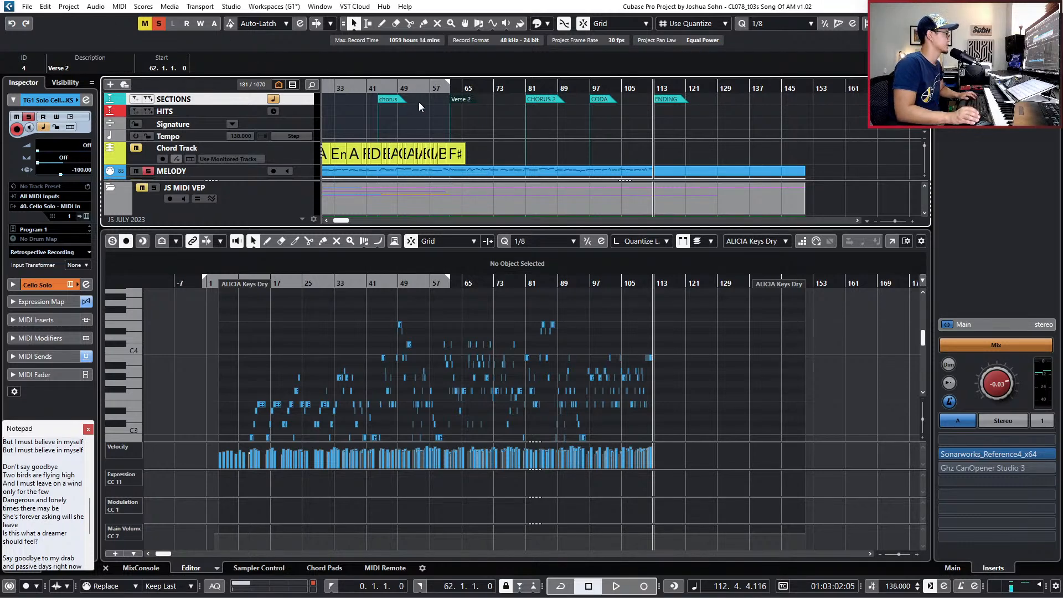
{"action": "scroll", "coordinate": [419, 102], "scroll_direction": "left", "scroll_amount": 5}
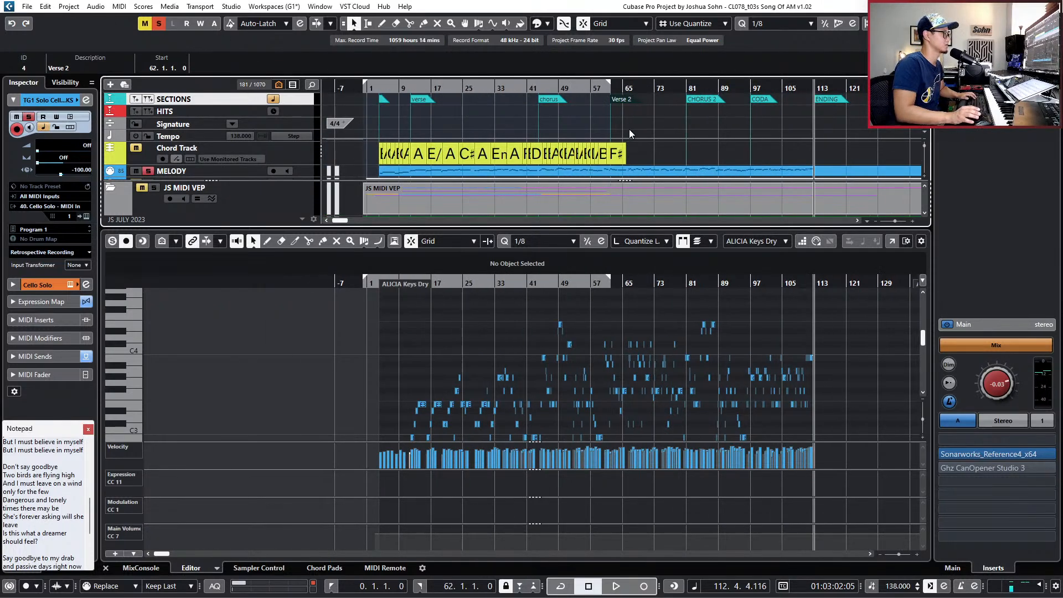
Rename the SECTIONS markers at bars 62 and 44 in capitals as VERSE 2 and CHORUS.
{"action": "left_click", "coordinate": [64, 66]}
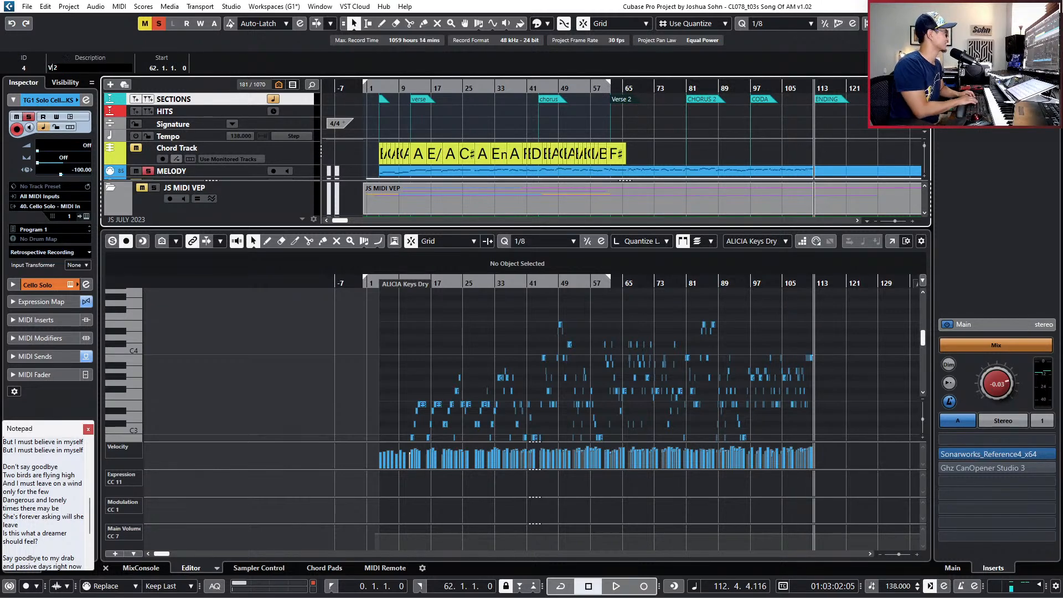
{"action": "key", "text": "Return"}
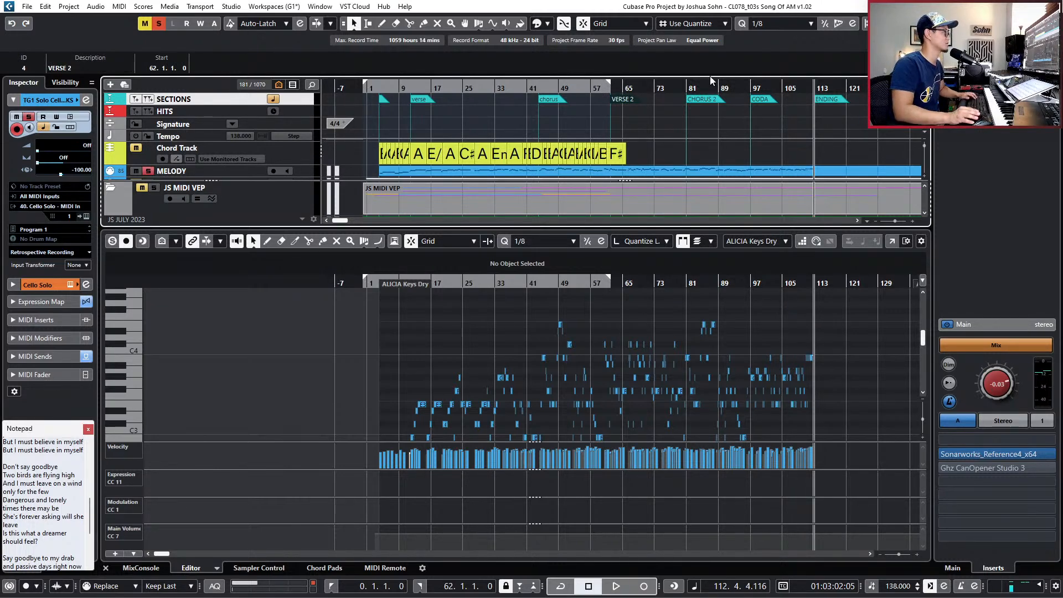
{"action": "left_click", "coordinate": [579, 114]}
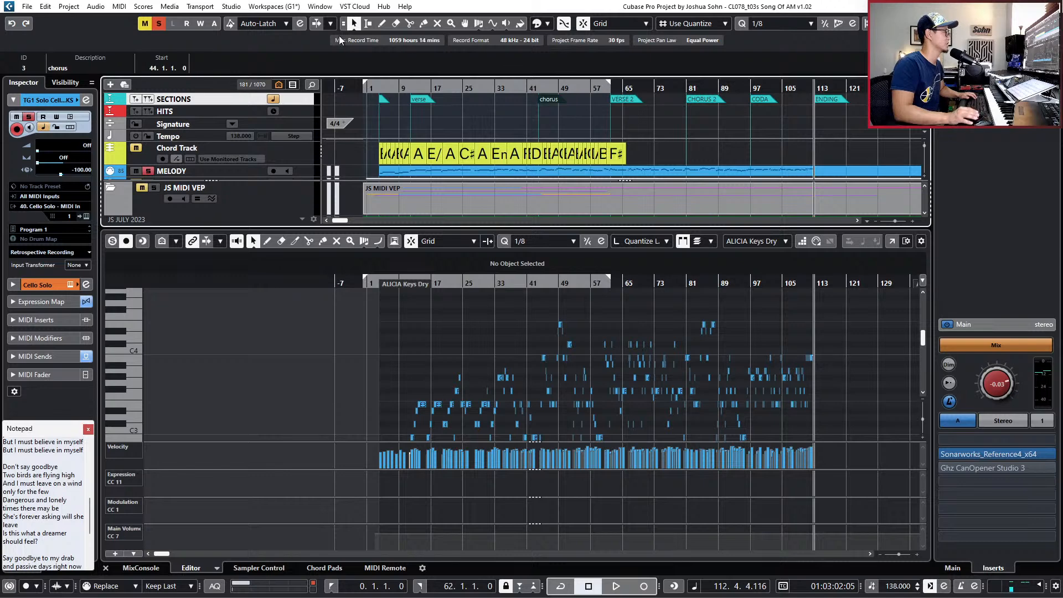
{"action": "left_click", "coordinate": [81, 68]}
{"action": "type", "text": "CHORUS"}
{"action": "key", "text": "Return"}
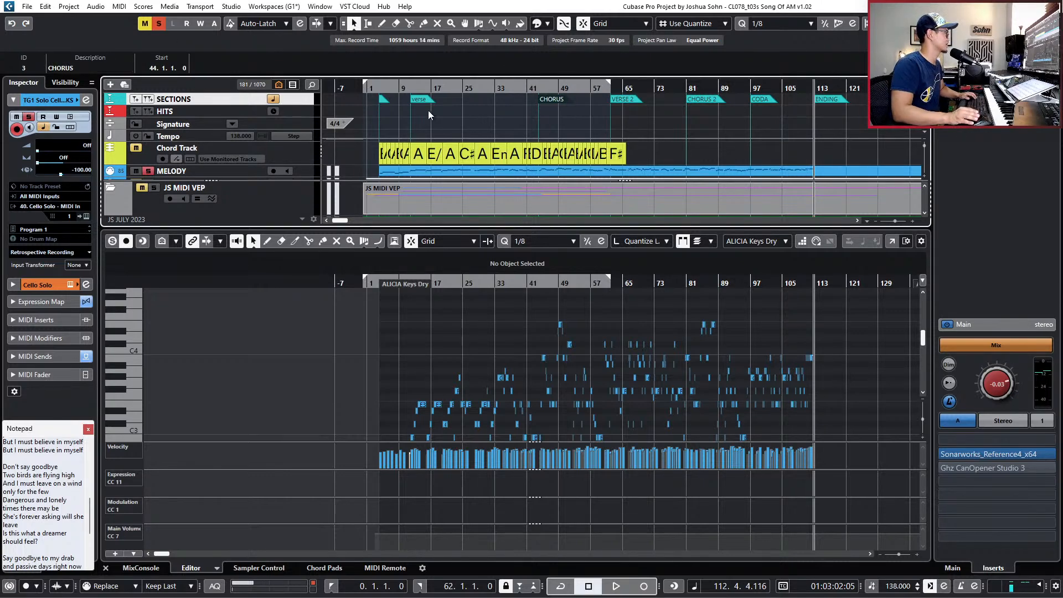
Rename the SECTIONS marker at bar 12 VERSE 1 and name the unnamed marker at bar 4 INTRO.
{"action": "left_click", "coordinate": [420, 100]}
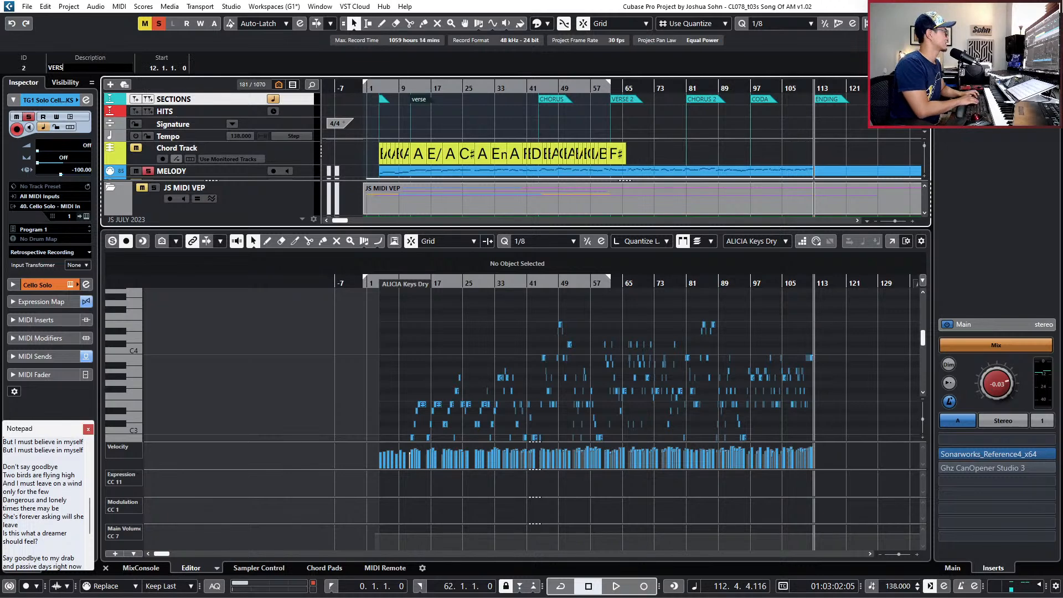
{"action": "key", "text": "Return"}
{"action": "left_click", "coordinate": [383, 100]}
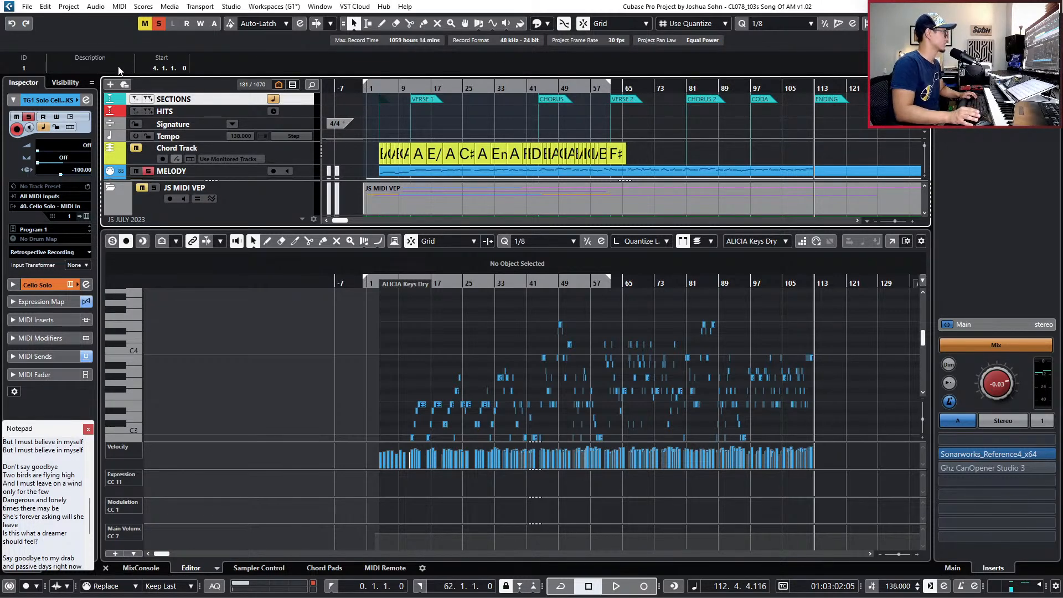
{"action": "left_click", "coordinate": [118, 67]}
{"action": "type", "text": "INTRO"}
{"action": "key", "text": "Return"}
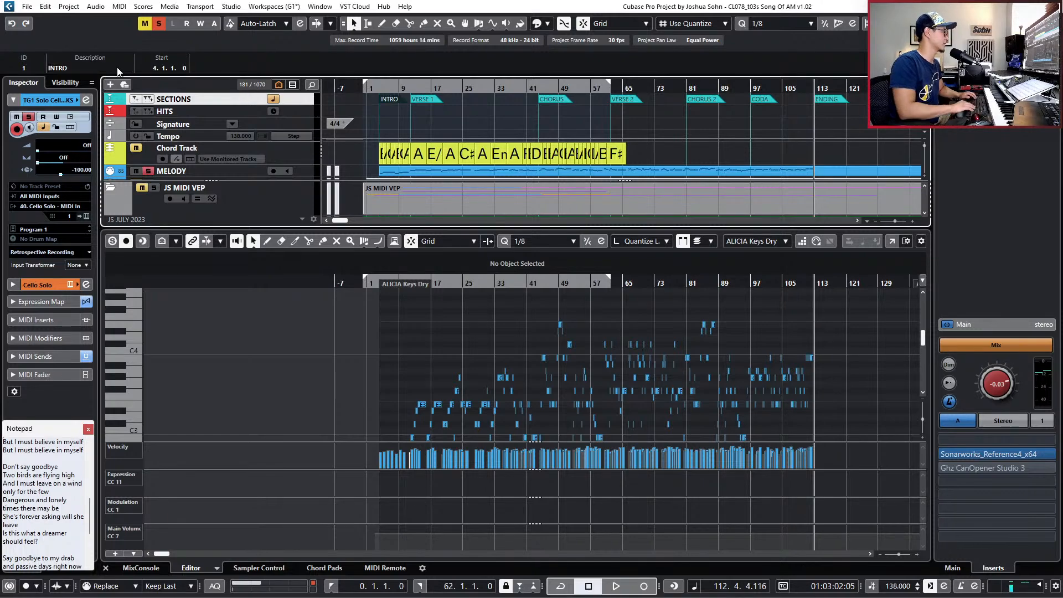
{"action": "key", "text": "Return"}
{"action": "key", "text": "Return"}
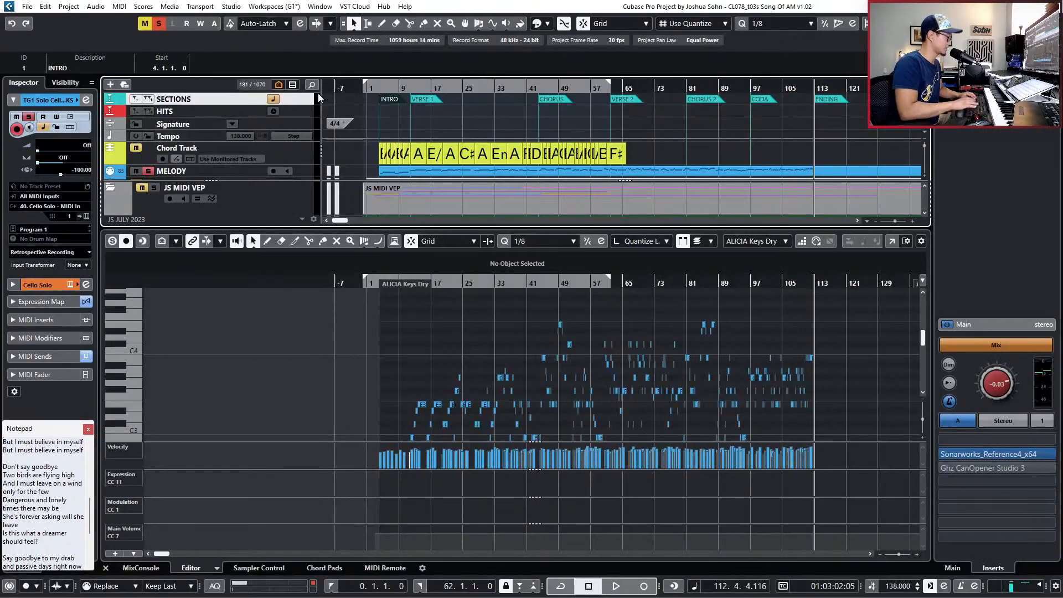
Close the note editor below the arrangement to show the tracks around the opening bars.
{"action": "left_click", "coordinate": [456, 333]}
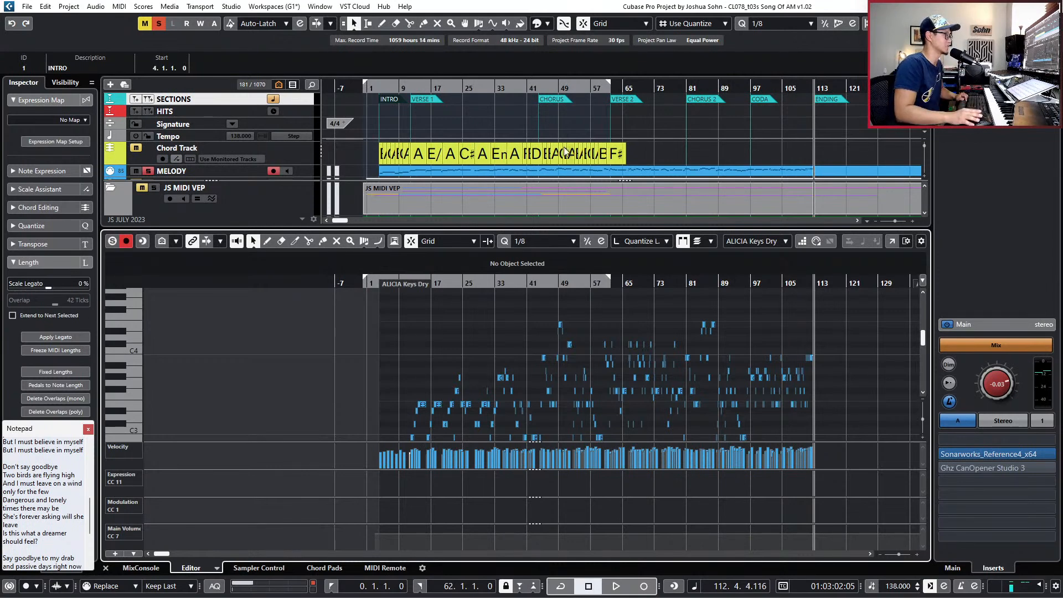
{"action": "key", "text": "Return"}
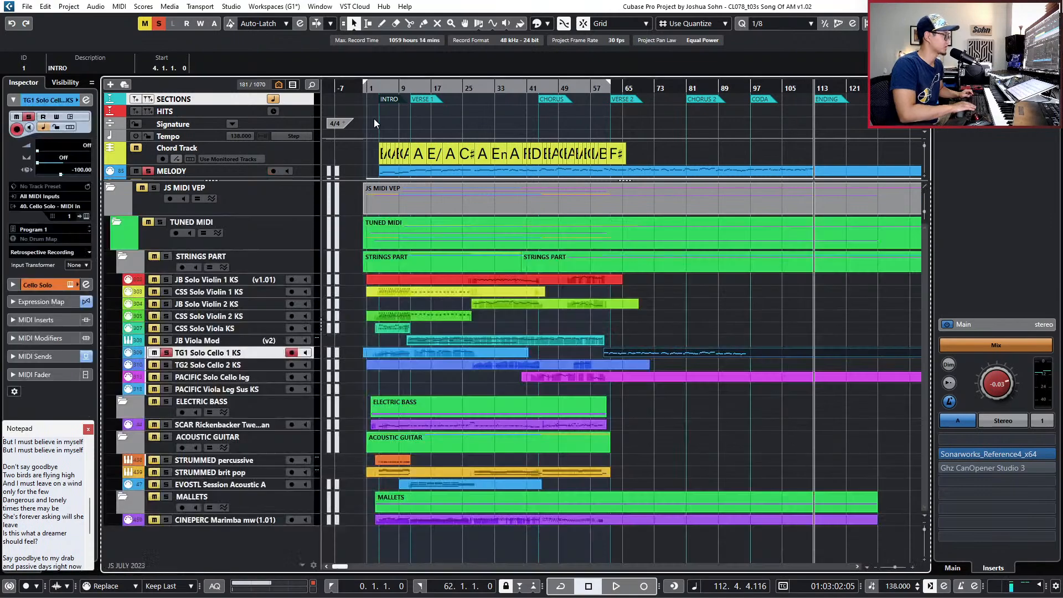
{"action": "scroll", "coordinate": [431, 367], "scroll_direction": "up", "scroll_amount": 6}
{"action": "scroll", "coordinate": [431, 368], "scroll_direction": "left", "scroll_amount": 4}
{"action": "scroll", "coordinate": [431, 367], "scroll_direction": "left", "scroll_amount": 3}
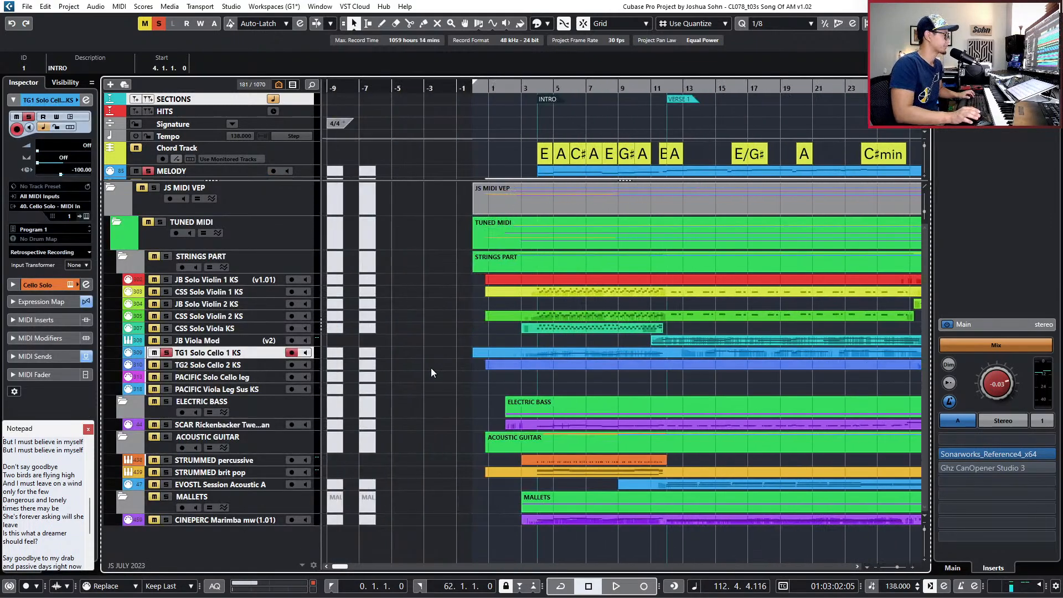
{"action": "scroll", "coordinate": [431, 368], "scroll_direction": "up", "scroll_amount": 3}
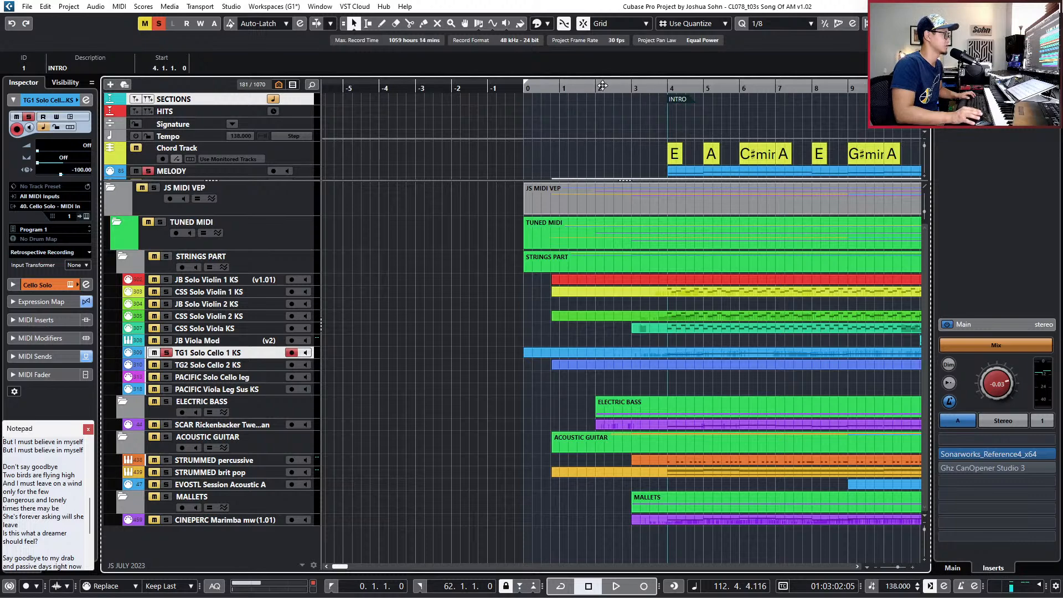
Set the locator range from bar 1 to bar 4, ending at the INTRO marker.
{"action": "left_click", "coordinate": [674, 91]}
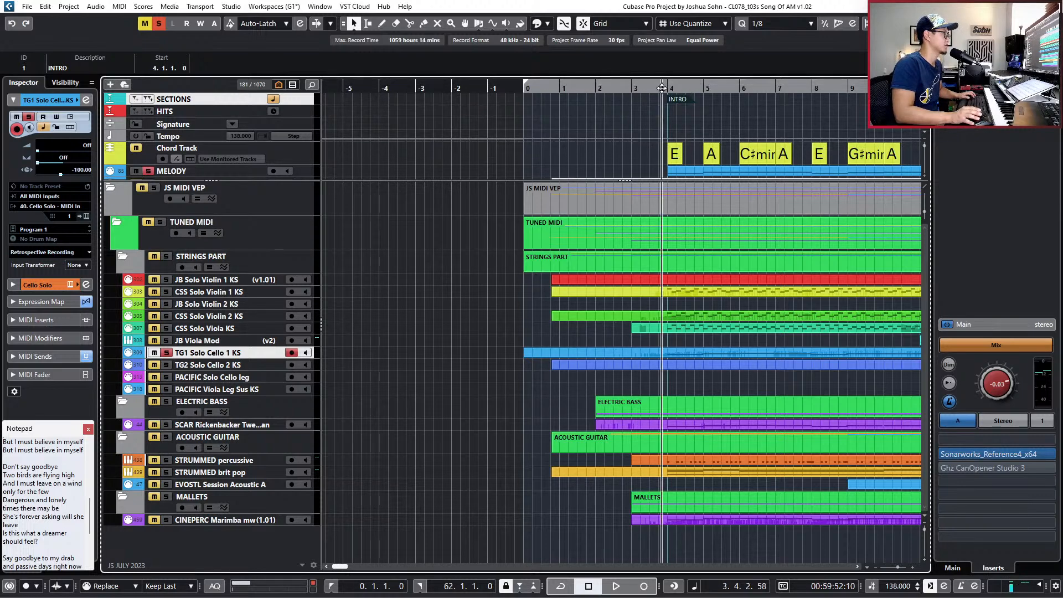
{"action": "key", "text": "KP_Subtract"}
{"action": "key", "text": "KP_Subtract"}
{"action": "key", "text": "KP_Subtract"}
{"action": "key", "text": "ctrl+KP_1"}
{"action": "key", "text": "KP_Add"}
{"action": "key", "text": "KP_Add"}
{"action": "key", "text": "KP_Add"}
{"action": "key", "text": "KP_Add"}
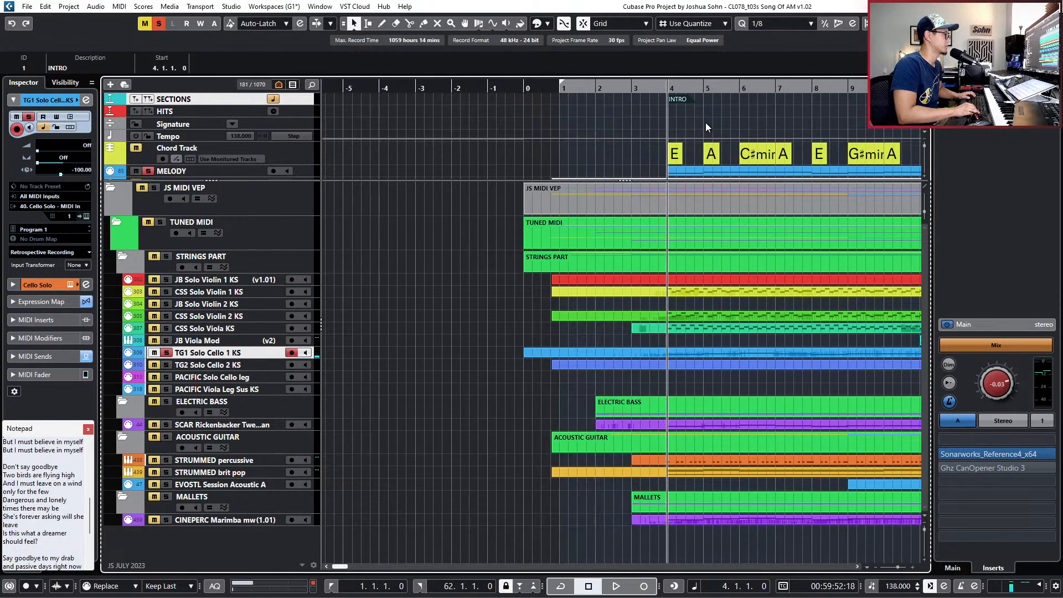
{"action": "key", "text": "KP_Subtract"}
{"action": "key", "text": "ctrl+KP_2"}
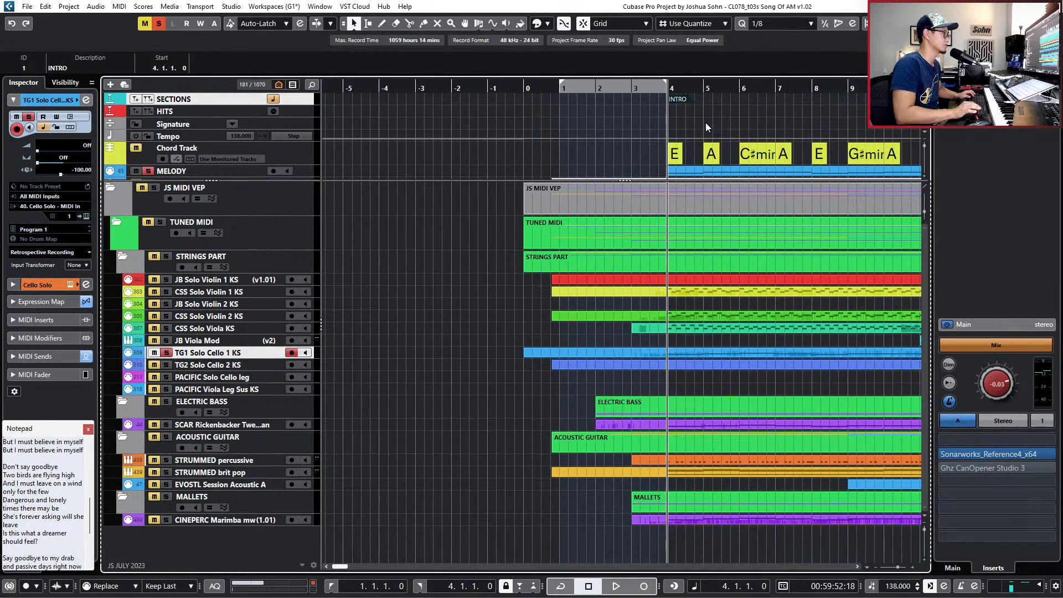
Set the locator range from bar -3 to bar 0, ending where the folder parts begin.
{"action": "key", "text": "KP_Subtract"}
{"action": "key", "text": "KP_Subtract"}
{"action": "key", "text": "KP_Subtract"}
{"action": "key", "text": "KP_Subtract"}
{"action": "key", "text": "KP_Subtract"}
{"action": "key", "text": "KP_Subtract"}
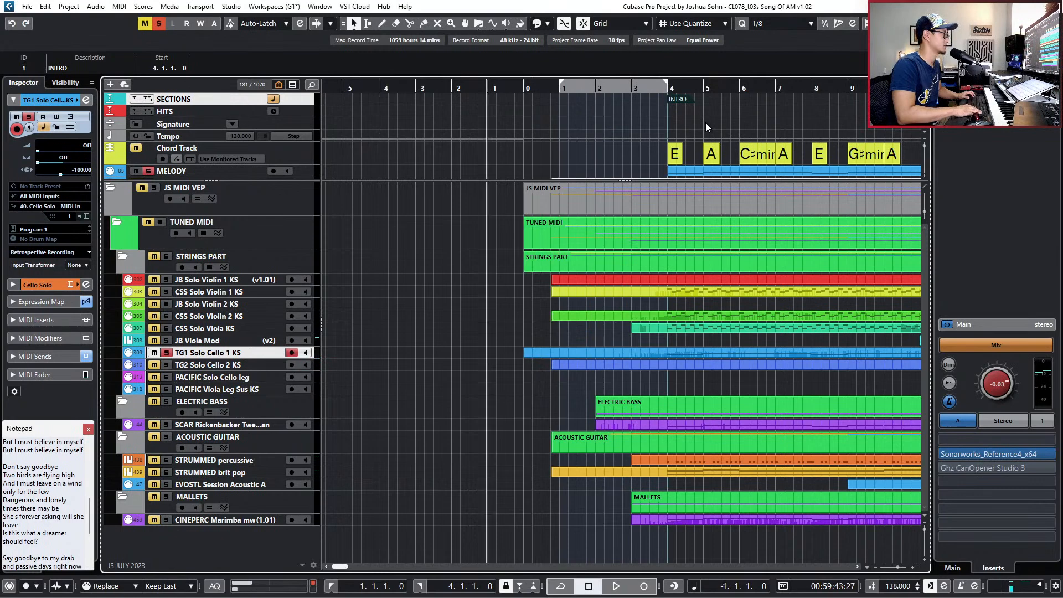
{"action": "key", "text": "ctrl+KP_1"}
{"action": "key", "text": "KP_Add"}
{"action": "key", "text": "KP_Add"}
{"action": "key", "text": "KP_Subtract"}
{"action": "key", "text": "KP_Subtract"}
{"action": "key", "text": "KP_Subtract"}
{"action": "key", "text": "KP_Subtract"}
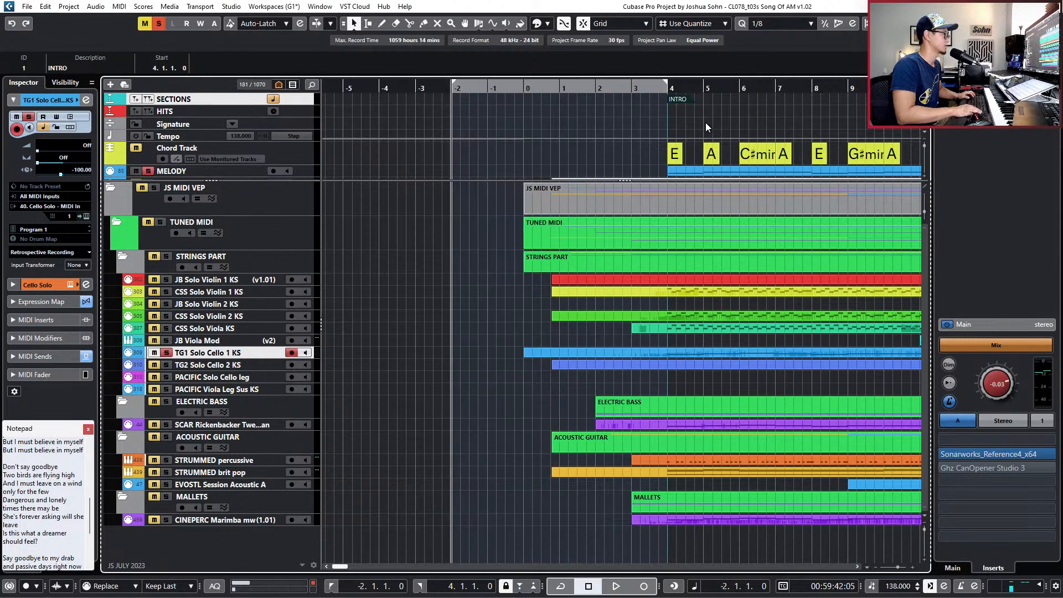
{"action": "key", "text": "KP_Add"}
{"action": "key", "text": "ctrl+KP_1"}
{"action": "key", "text": "KP_Add"}
{"action": "key", "text": "KP_Add"}
{"action": "key", "text": "KP_Add"}
{"action": "key", "text": "ctrl+KP_2"}
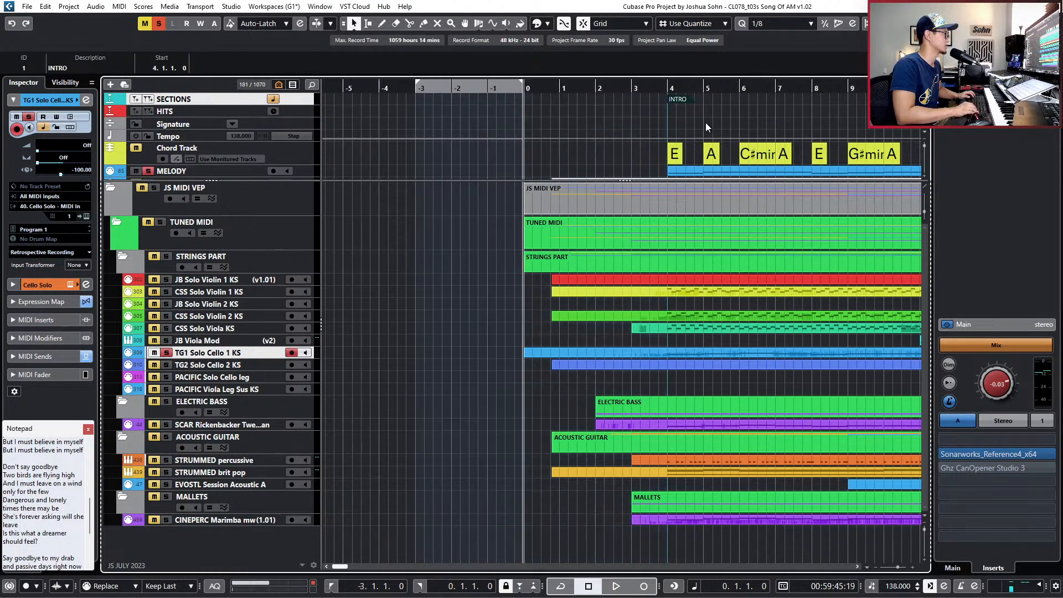
Extend the locator range to bar 1 and try to delete the time from bar -3 to bar 1 across all tracks.
{"action": "key", "text": "KP_Add"}
{"action": "key", "text": "ctrl+KP_2"}
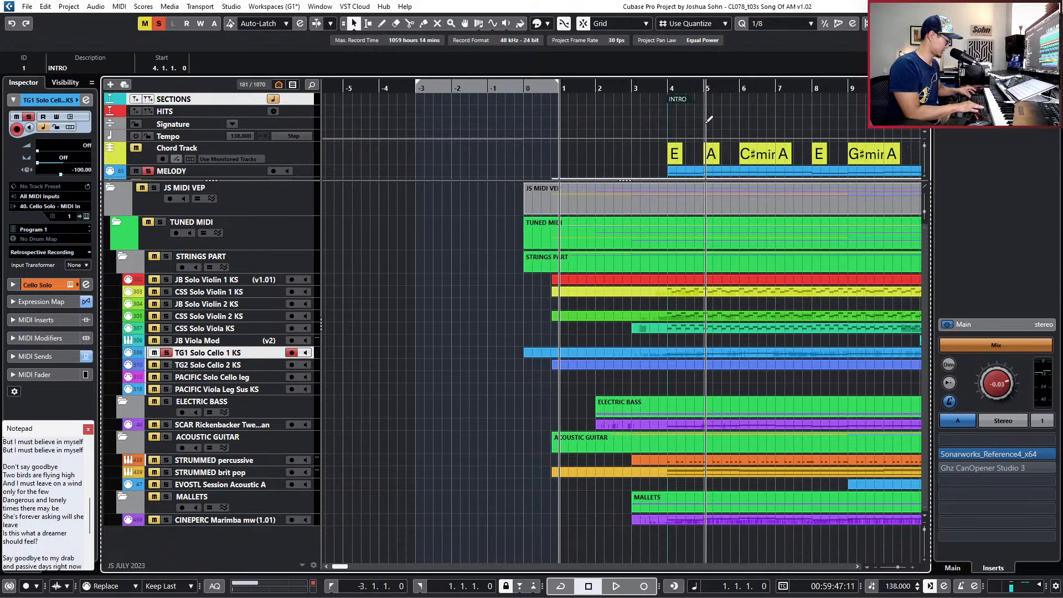
{"action": "key", "text": "alt+x"}
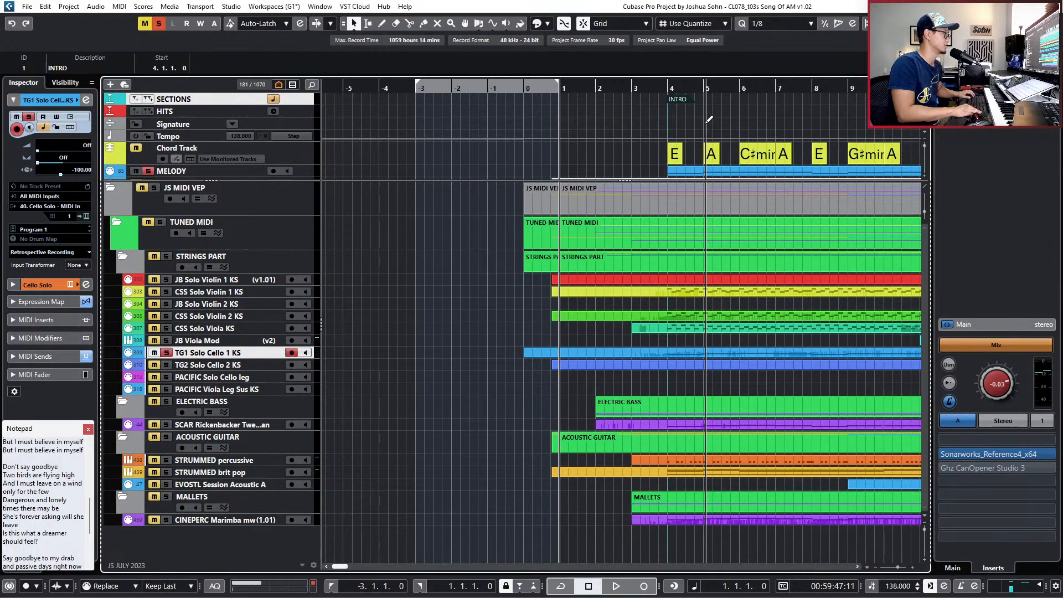
{"action": "key", "text": "ctrl+z"}
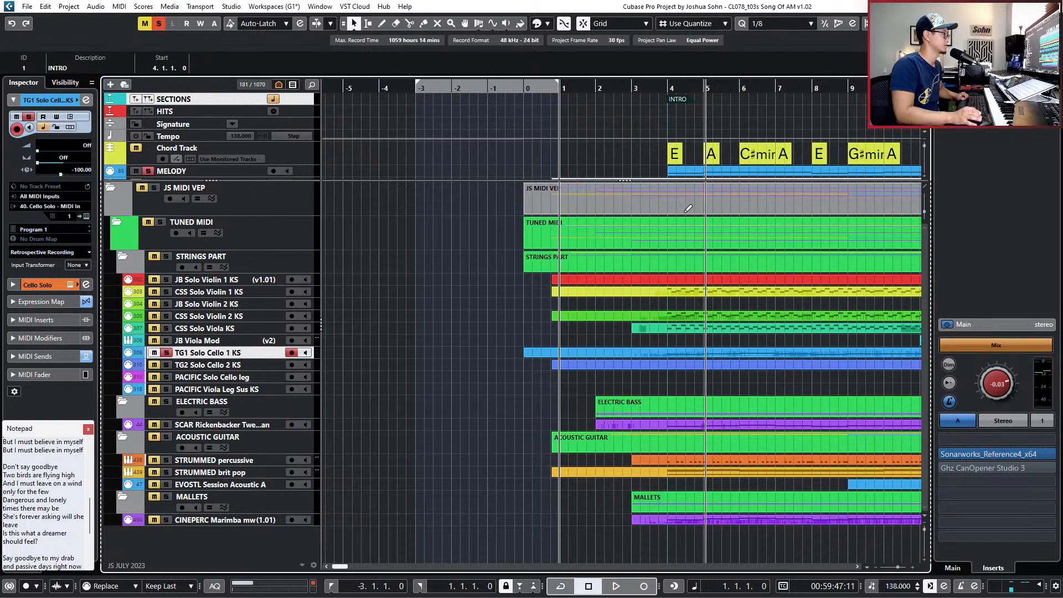
{"action": "key", "text": "shift+BackSpace"}
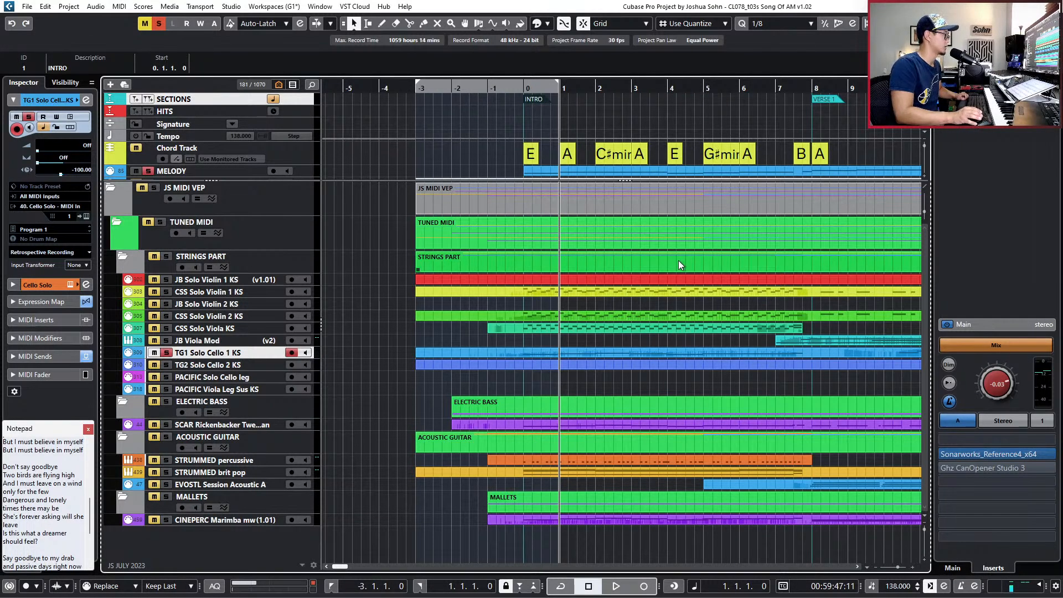
{"action": "key", "text": "ctrl+z"}
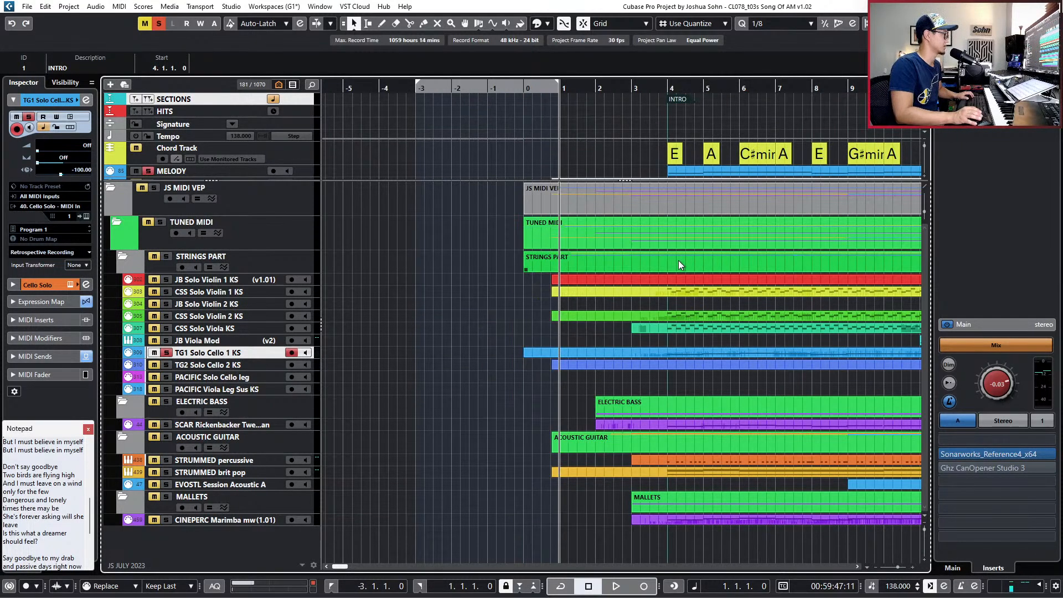
Set the right locator to bar 0 and delete the time from bar -3 to bar 0 across the whole project.
{"action": "key", "text": "KP_Subtract"}
{"action": "key", "text": "ctrl+KP_2"}
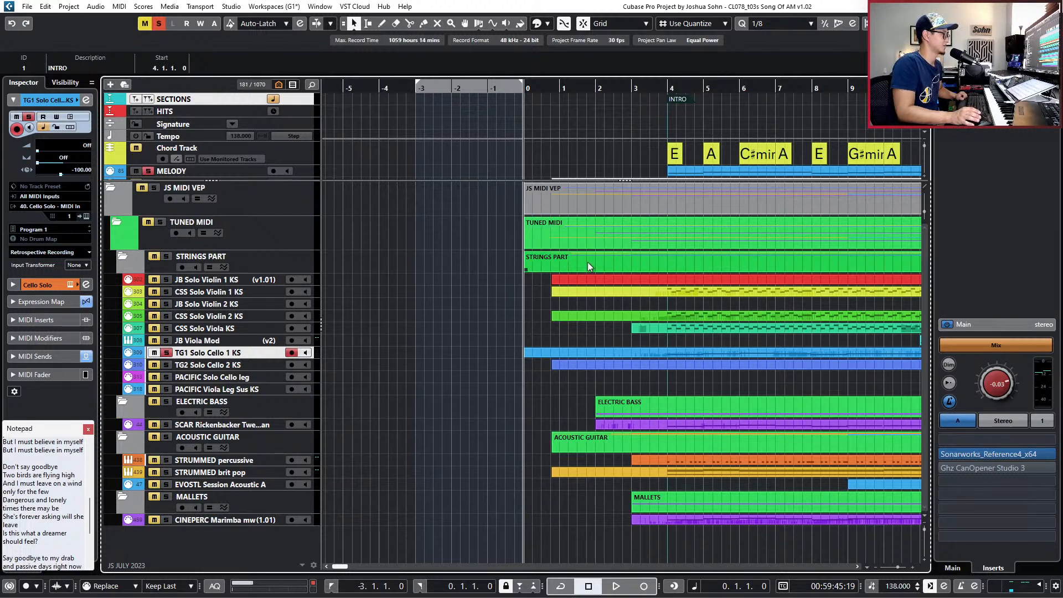
{"action": "left_click", "coordinate": [570, 221]}
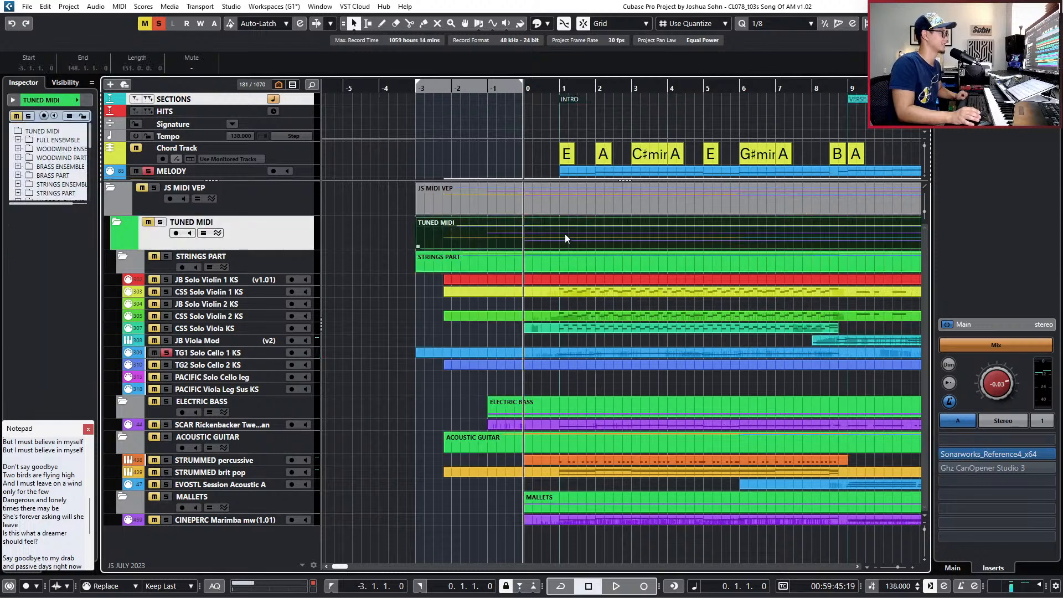
Split the JS MIDI VEP folder part at bar -1 and delete the portion before it.
{"action": "key", "text": "g"}
{"action": "key", "text": "KP_Add"}
{"action": "key", "text": "KP_Subtract"}
{"action": "key", "text": "KP_Add"}
{"action": "scroll", "coordinate": [566, 239], "scroll_direction": "up", "scroll_amount": 4}
{"action": "scroll", "coordinate": [510, 253], "scroll_direction": "left", "scroll_amount": 5}
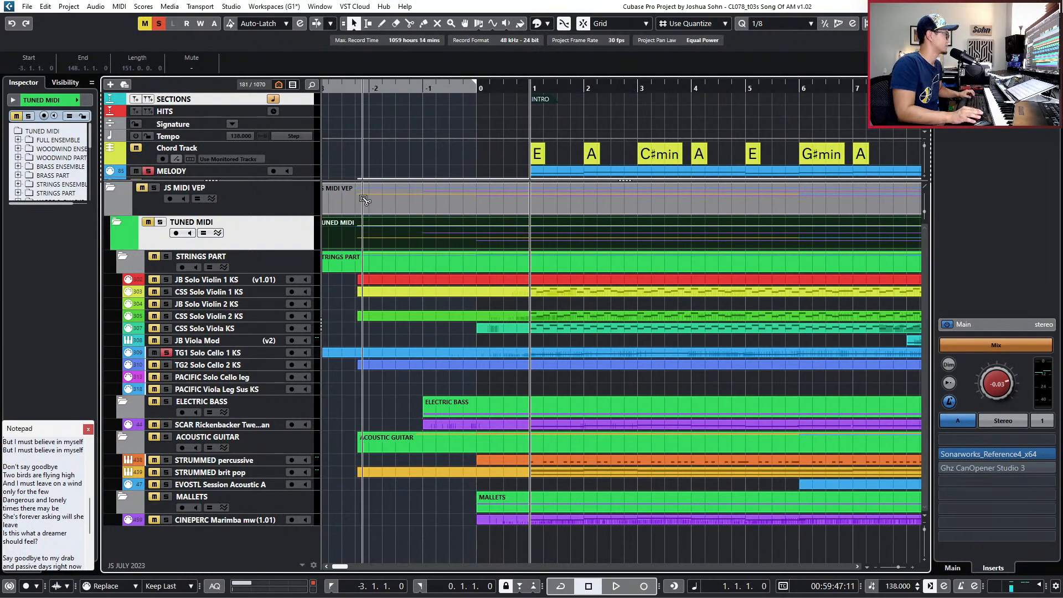
{"action": "key", "text": "alt+1"}
{"action": "left_click", "coordinate": [417, 206], "text": "alt"}
{"action": "left_click", "coordinate": [401, 203]}
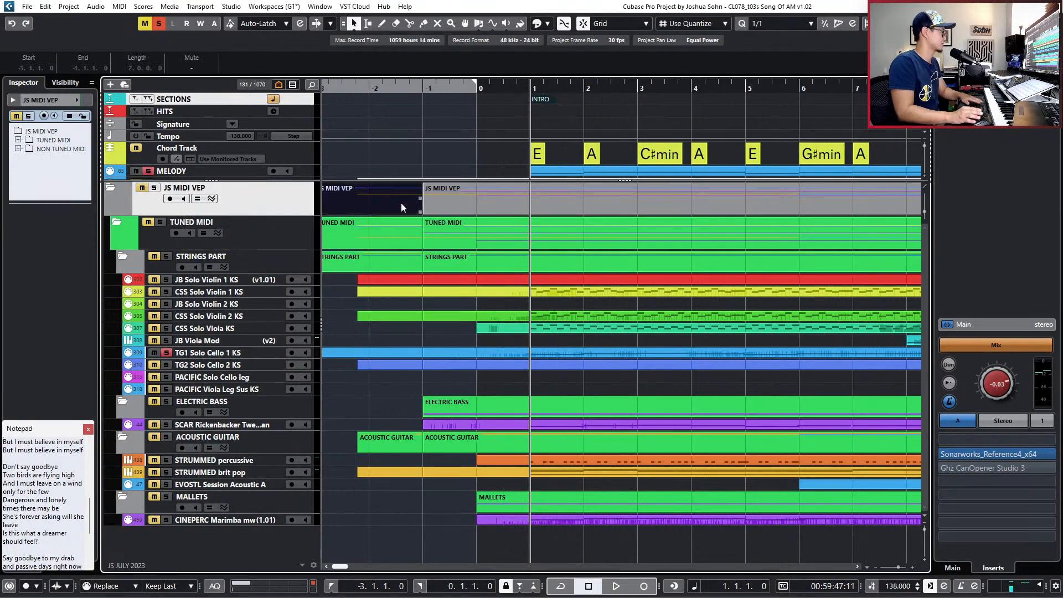
{"action": "key", "text": "Delete"}
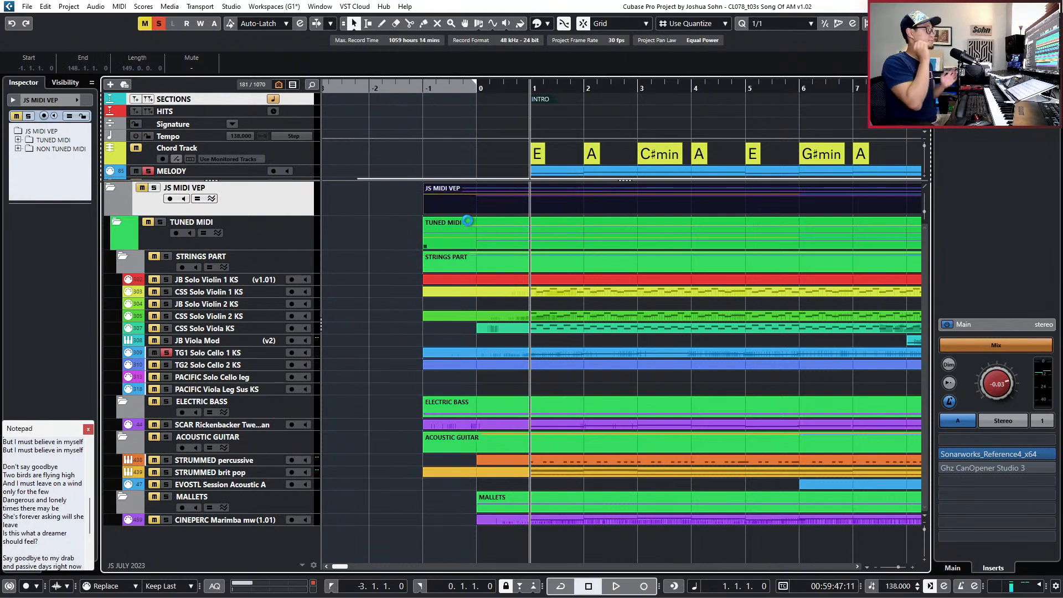
Examine the shifted arrangement from the INTRO marker through the verse and chorus sections to the end of the project.
{"action": "scroll", "coordinate": [516, 242], "scroll_direction": "down", "scroll_amount": 2}
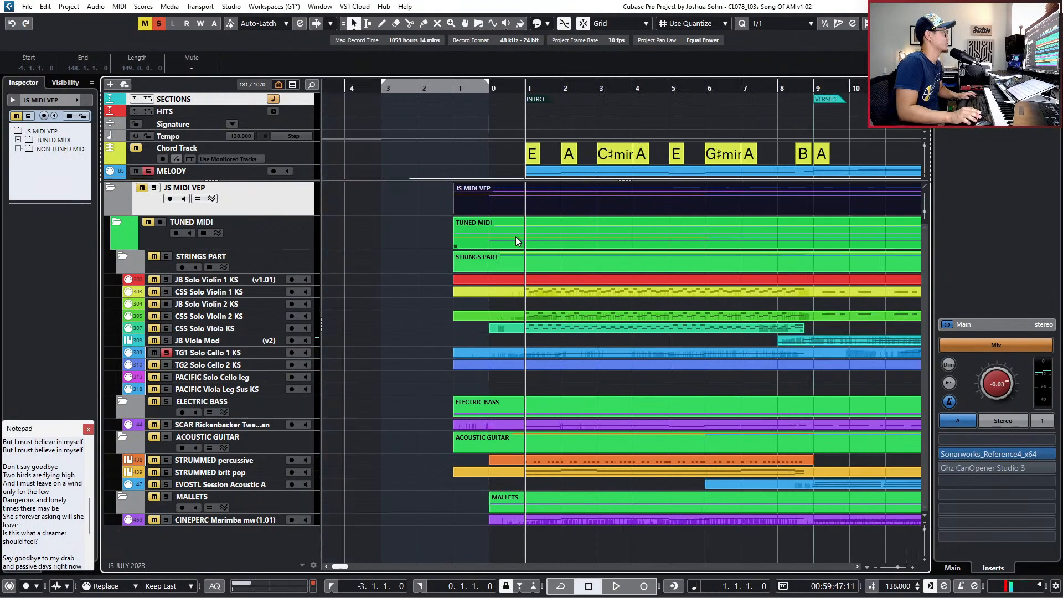
{"action": "scroll", "coordinate": [516, 237], "scroll_direction": "down", "scroll_amount": 3}
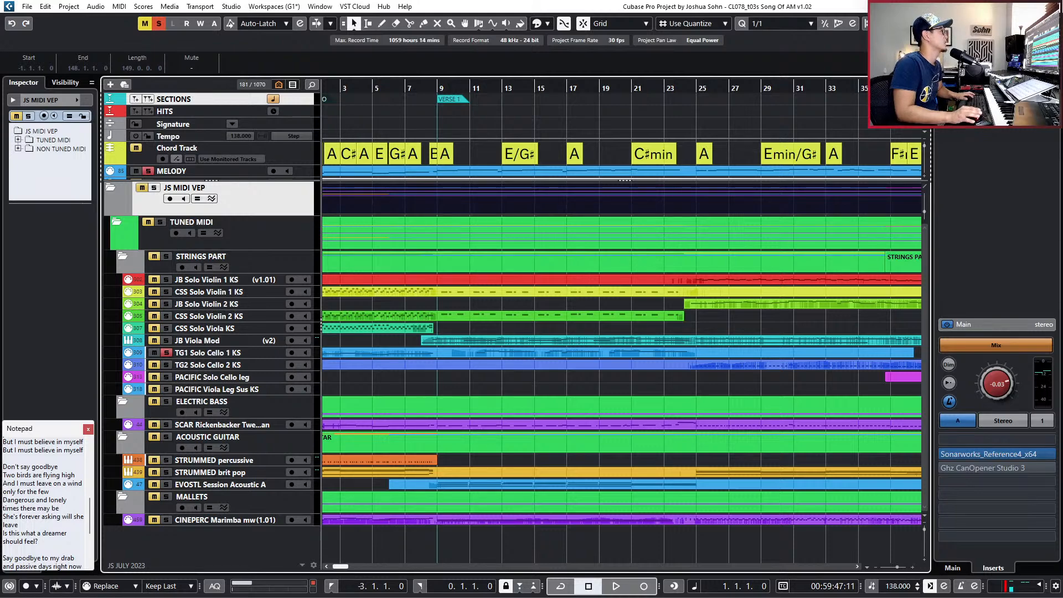
{"action": "left_click", "coordinate": [861, 325]}
{"action": "key", "text": "g"}
{"action": "key", "text": "g"}
{"action": "scroll", "coordinate": [861, 324], "scroll_direction": "right", "scroll_amount": 5}
{"action": "key", "text": "KP_Add"}
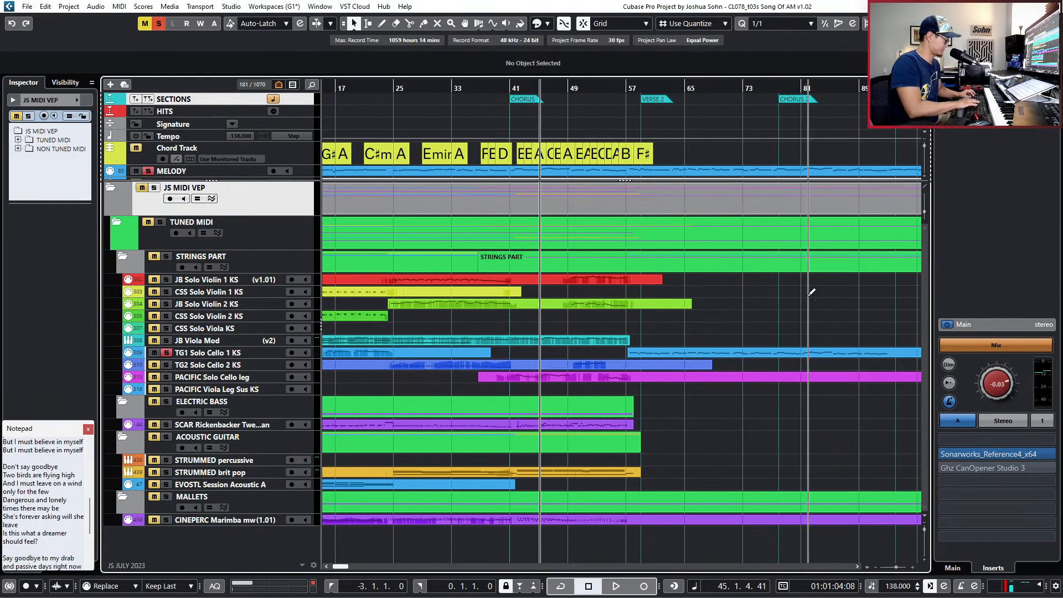
{"action": "scroll", "coordinate": [737, 244], "scroll_direction": "up", "scroll_amount": 2, "text": "ctrl"}
{"action": "scroll", "coordinate": [737, 241], "scroll_direction": "left", "scroll_amount": 10}
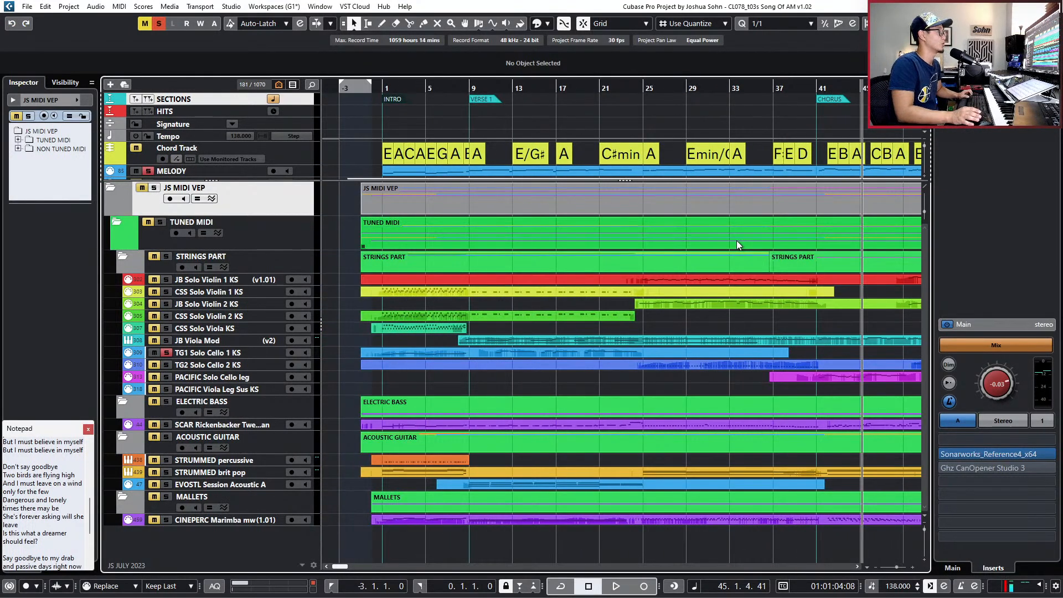
{"action": "key", "text": "KP_Subtract"}
{"action": "key", "text": "KP_Subtract"}
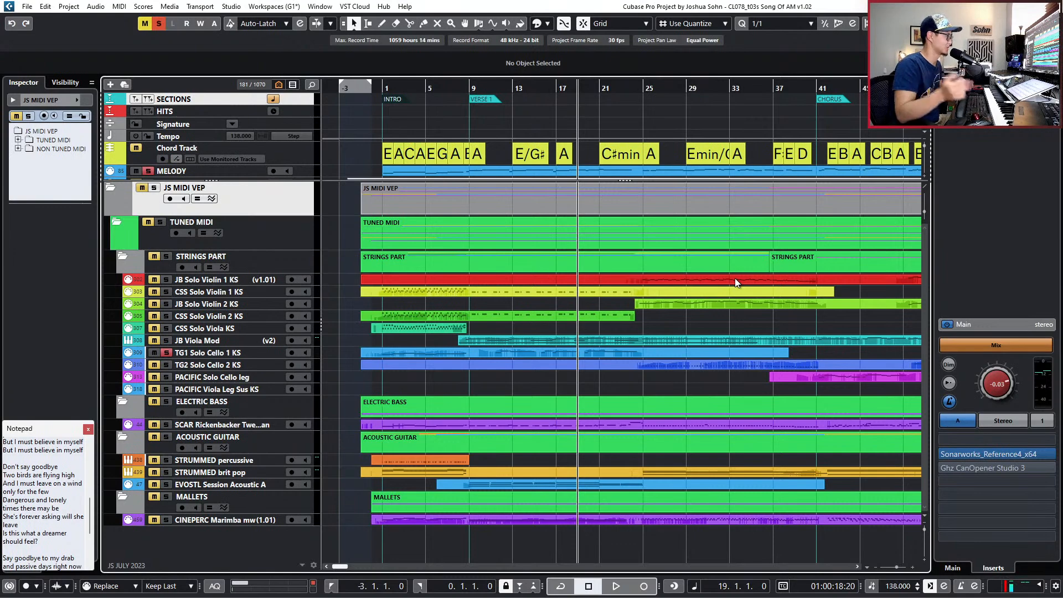
{"action": "key", "text": "shift+f"}
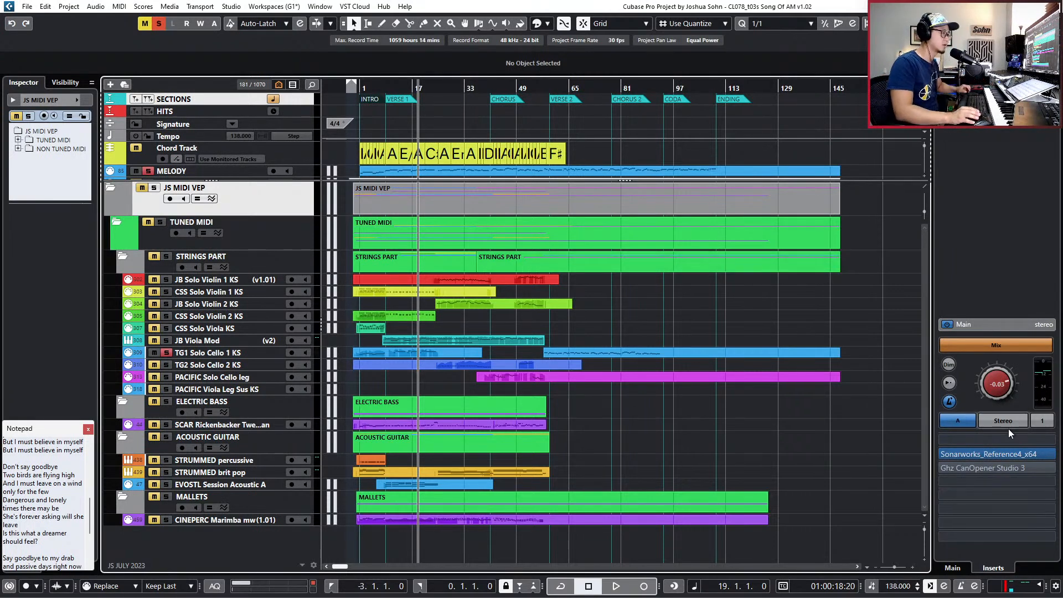
Activate the Ghz CanOpener Studio insert in the Control Room and check the Sonarworks Reference 4 headphone calibration settings.
{"action": "left_click", "coordinate": [1003, 468], "text": "alt"}
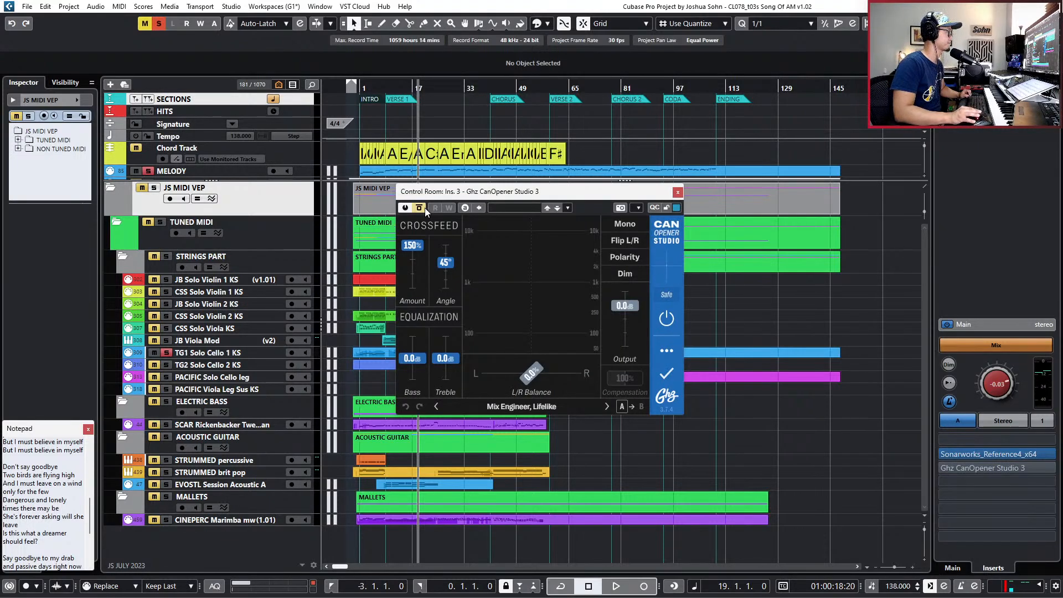
{"action": "left_click", "coordinate": [678, 192]}
{"action": "left_click", "coordinate": [970, 455]}
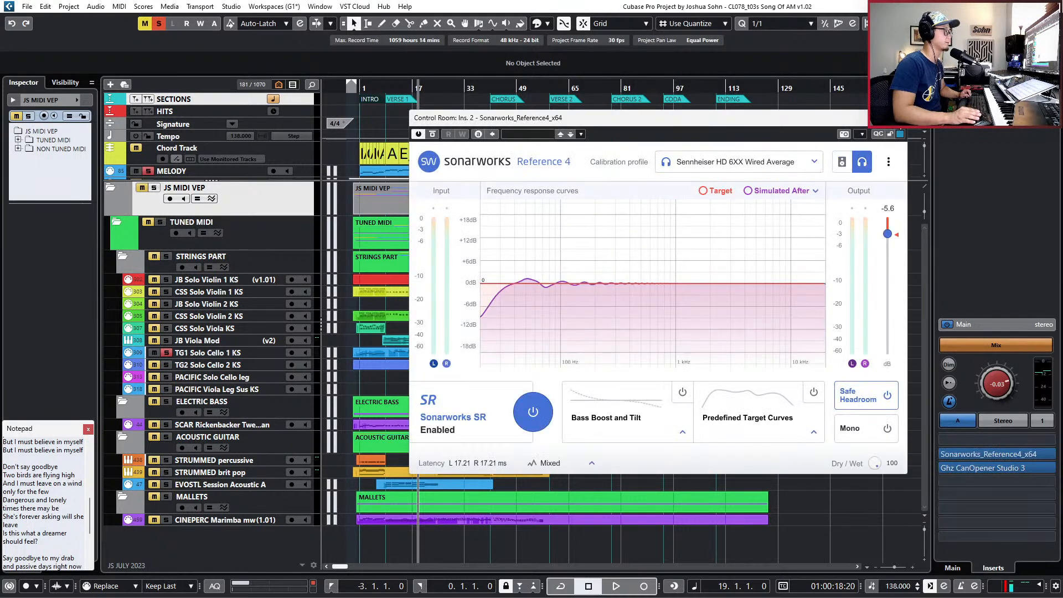
{"action": "left_click", "coordinate": [901, 118]}
Select the section markers from VERSE 2 through ENDING and move the project cursor to bar 60.
{"action": "scroll", "coordinate": [519, 235], "scroll_direction": "up", "scroll_amount": 3}
{"action": "scroll", "coordinate": [557, 168], "scroll_direction": "down", "scroll_amount": 2}
{"action": "scroll", "coordinate": [557, 168], "scroll_direction": "down", "scroll_amount": 2}
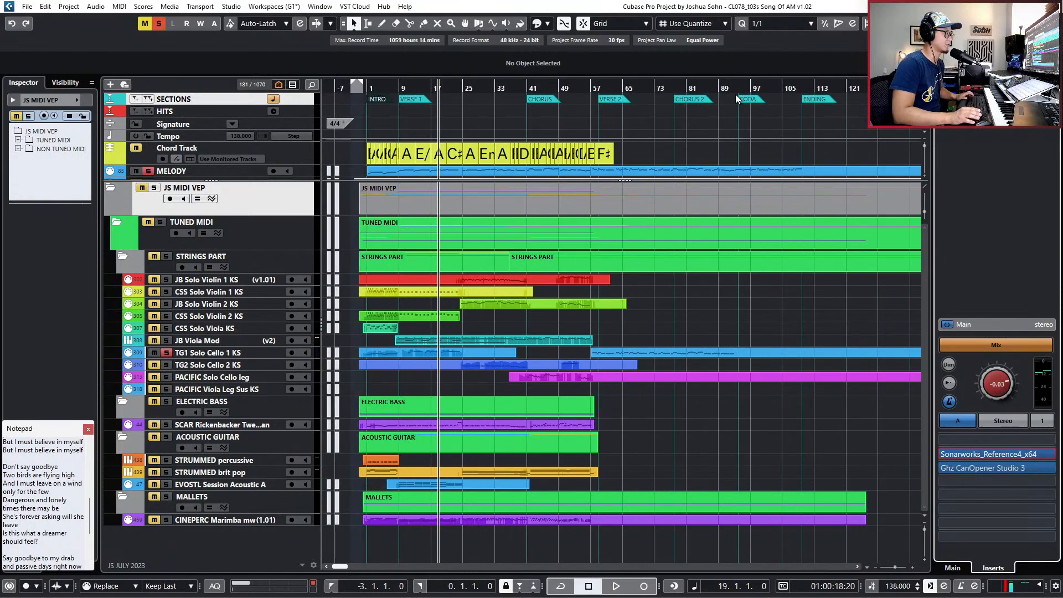
{"action": "mouse_move", "coordinate": [611, 109]}
{"action": "left_mouse_down"}
{"action": "mouse_move", "coordinate": [663, 112]}
{"action": "mouse_move", "coordinate": [843, 71]}
{"action": "left_mouse_up"}
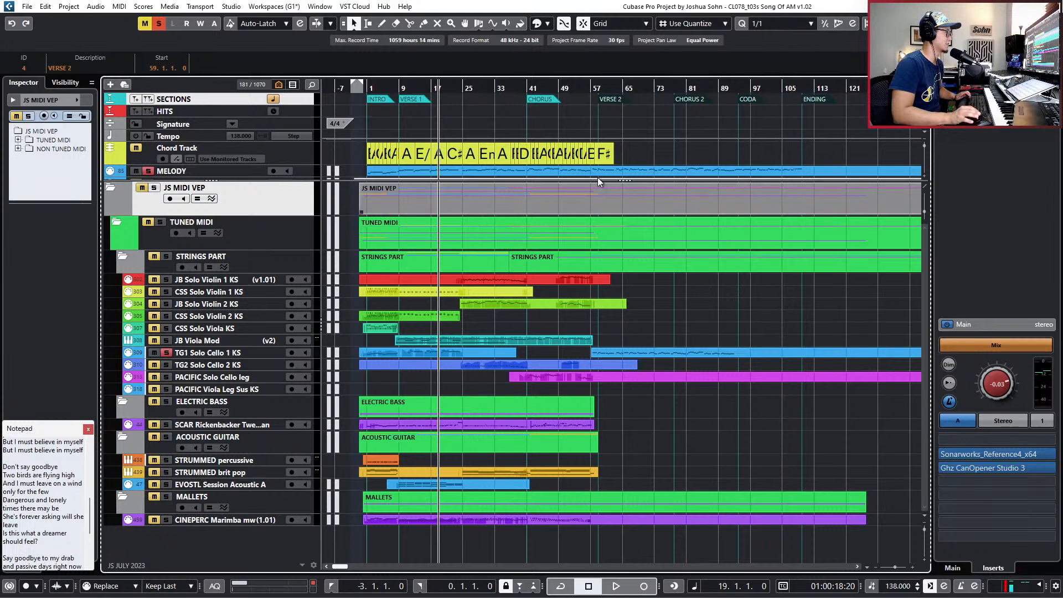
{"action": "key", "text": "KP_Add"}
{"action": "key", "text": "KP_Add"}
{"action": "key", "text": "KP_Add"}
{"action": "key", "text": "KP_Add"}
{"action": "key", "text": "KP_Add"}
{"action": "key", "text": "KP_Add"}
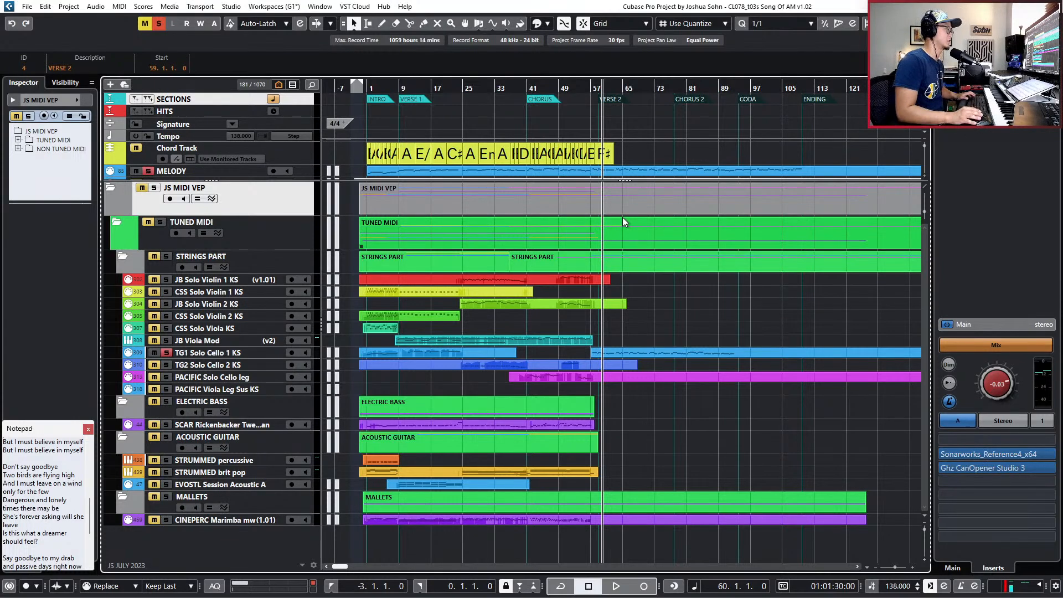
Clear all track solos, play the end of the chorus leading into verse 2, and mute the MELODY track.
{"action": "key", "text": "h"}
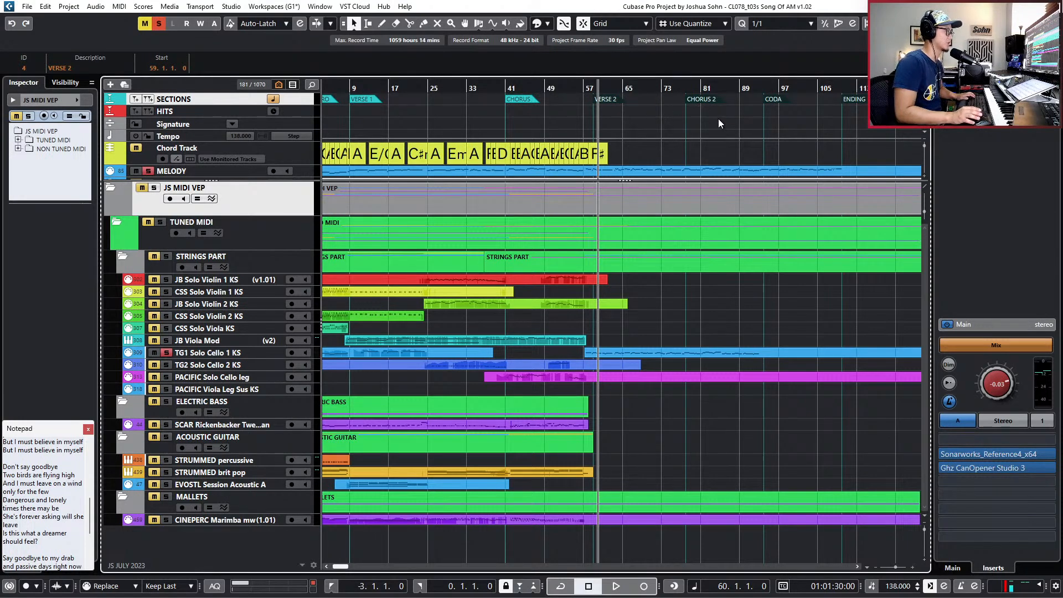
{"action": "key", "text": "KP_Subtract"}
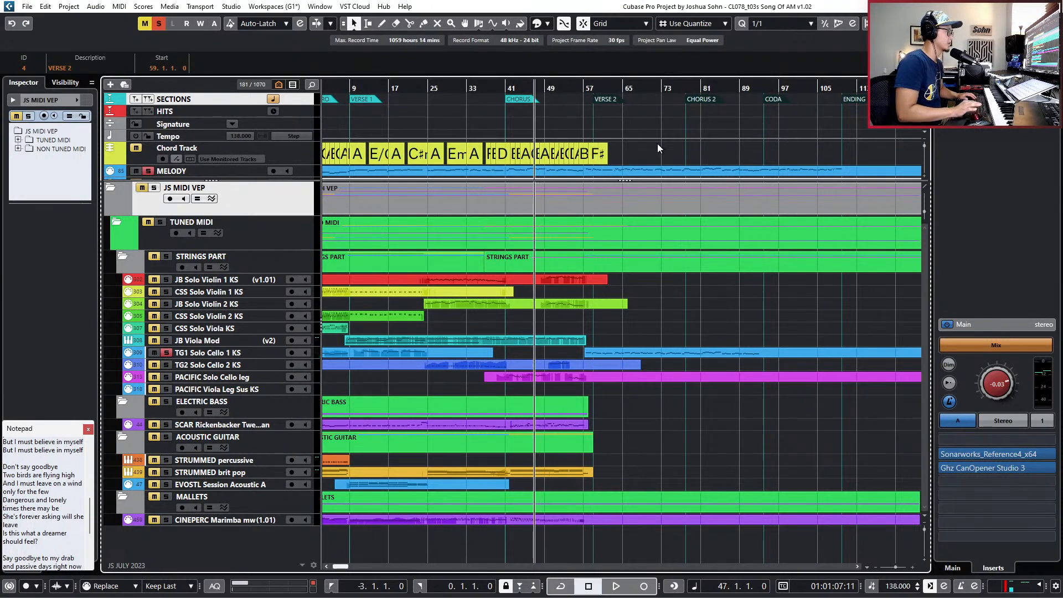
{"action": "key", "text": "alt+s"}
{"action": "left_click", "coordinate": [619, 354]}
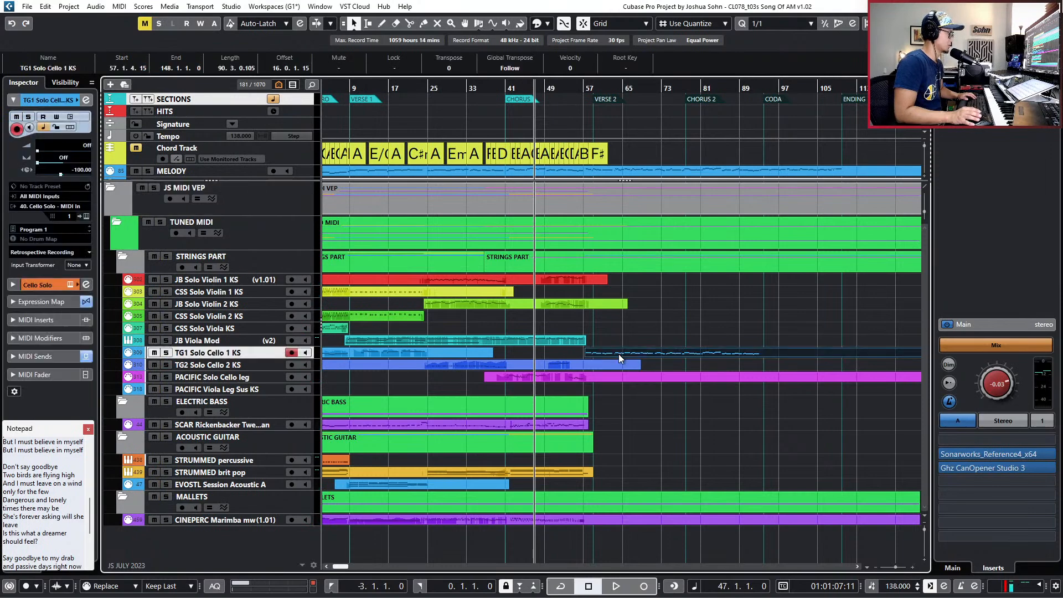
{"action": "key", "text": "KP_Subtract"}
{"action": "key", "text": "space"}
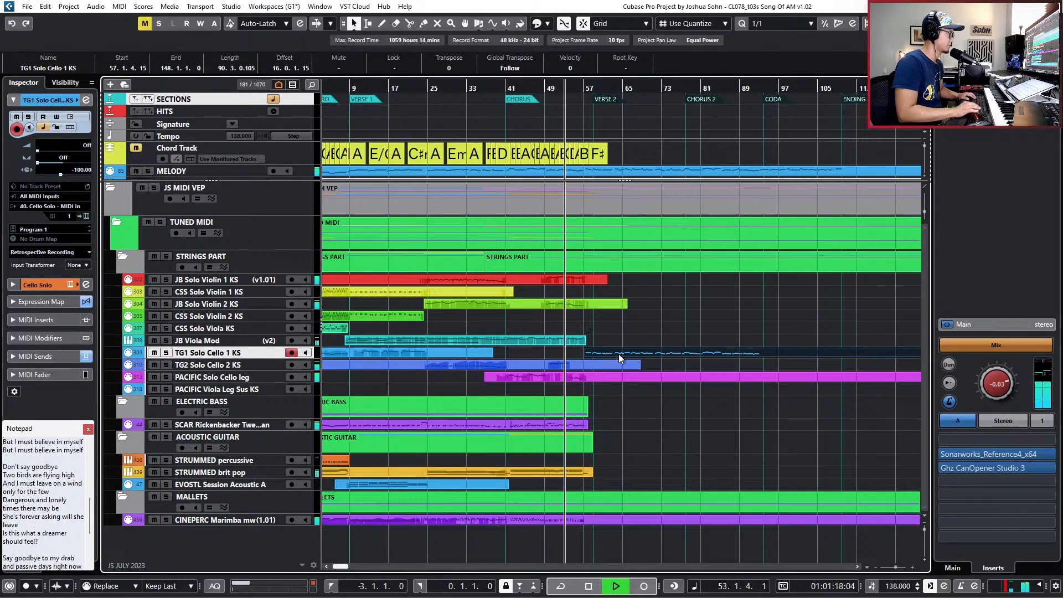
{"action": "left_click", "coordinate": [136, 171]}
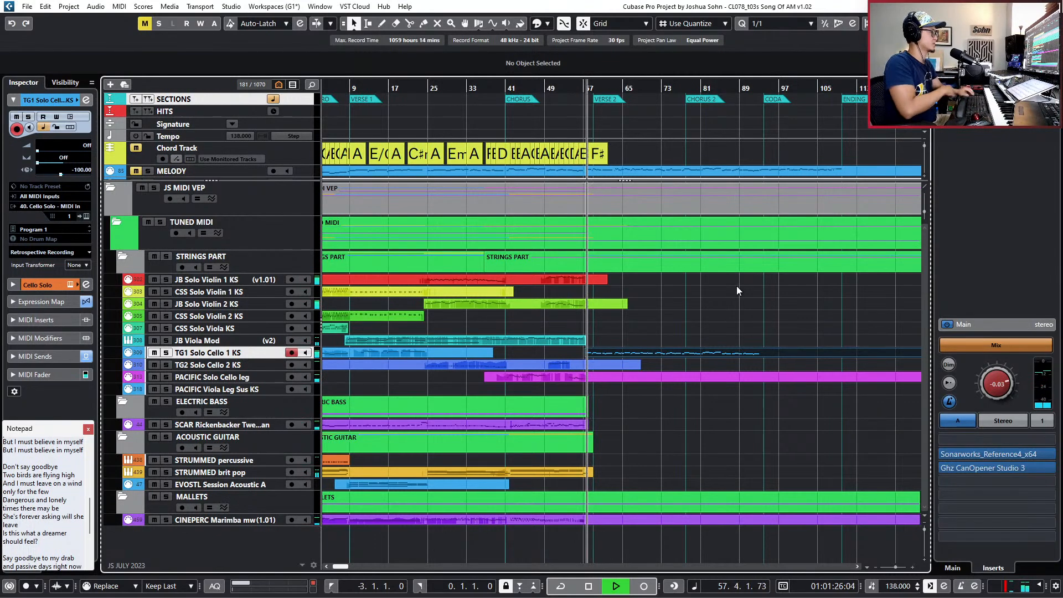
{"action": "key", "text": "space"}
Mute the TG1 Solo Cello 1 part that starts at bar 57.
{"action": "left_click", "coordinate": [677, 353]}
{"action": "key", "text": "h"}
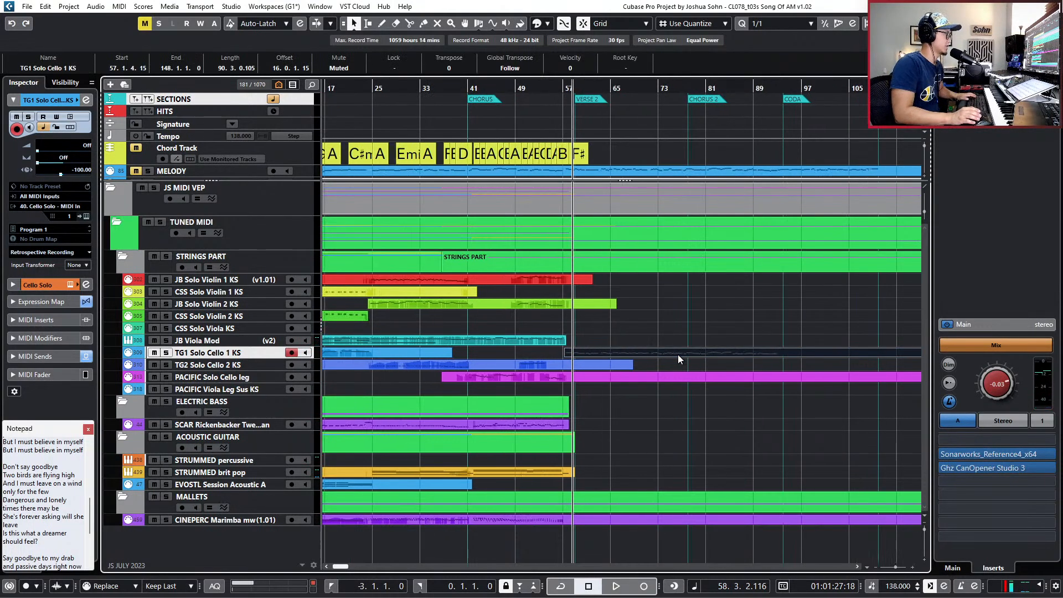
{"action": "scroll", "coordinate": [677, 355], "scroll_direction": "down", "scroll_amount": 1}
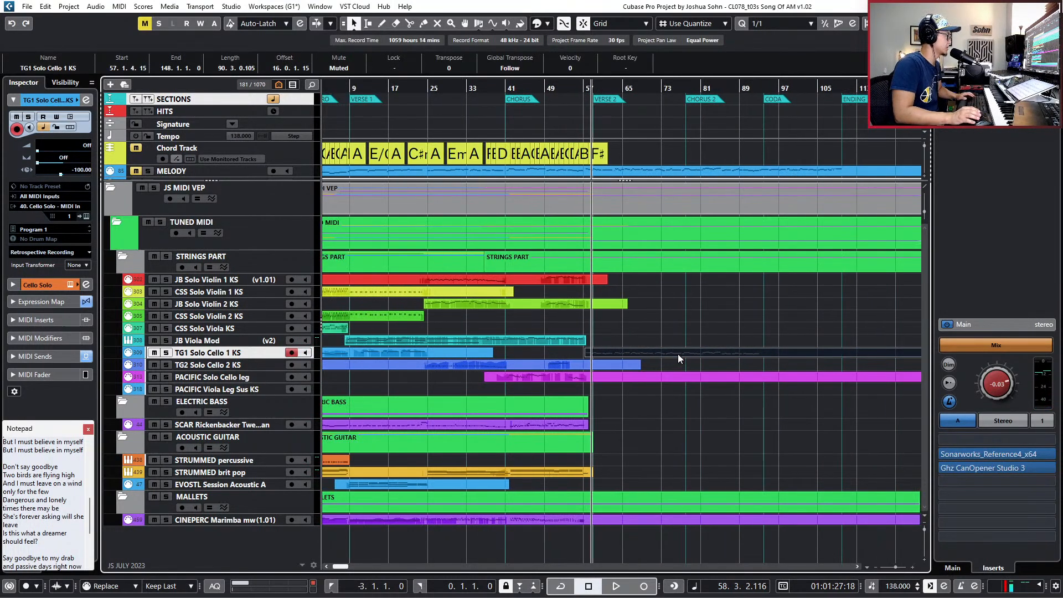
Extend the JB Solo Violin 1 part to bar 82 and lengthen the JB Solo Violin 2 part through verse 2.
{"action": "scroll", "coordinate": [599, 283], "scroll_direction": "up", "scroll_amount": 2}
{"action": "left_click_drag", "start_coordinate": [617, 284], "coordinate": [802, 300]}
{"action": "left_click", "coordinate": [660, 303], "text": "shift"}
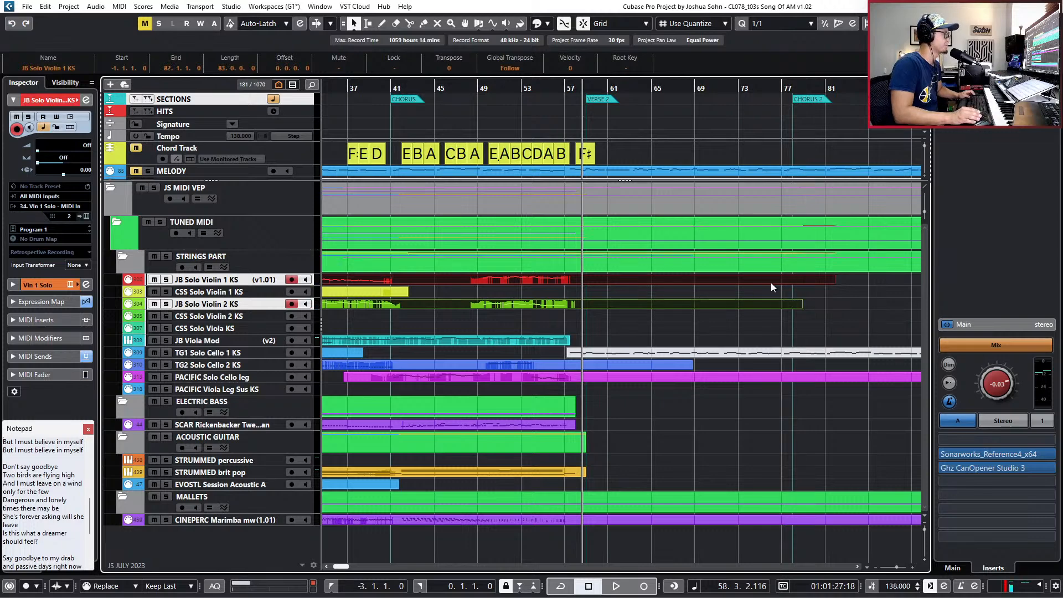
Unmute the TG1 Solo Cello 1 part at verse 2, audition its track in solo, and clear the solo.
{"action": "left_click", "coordinate": [643, 352]}
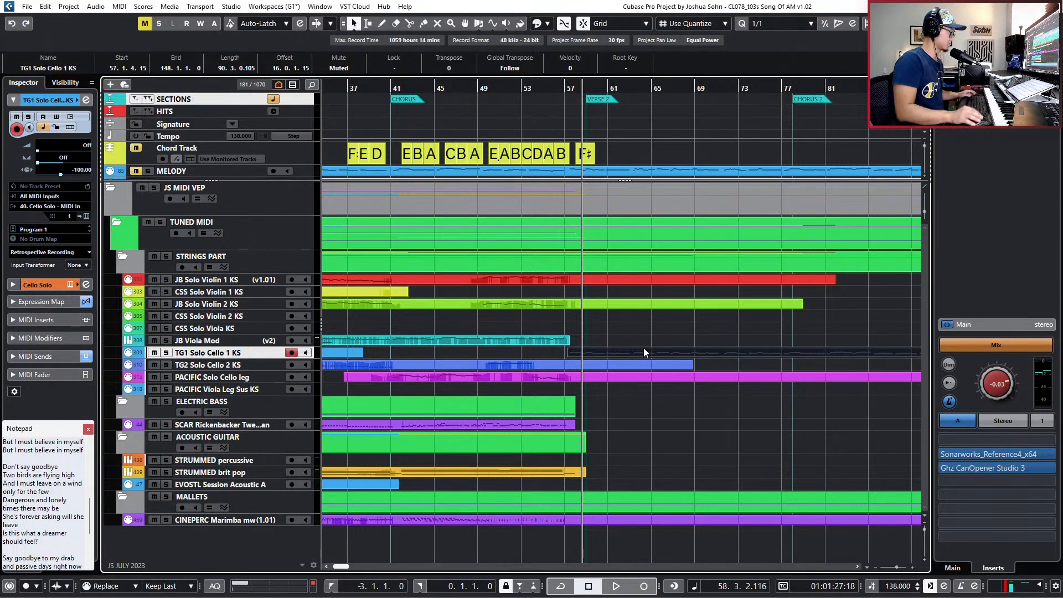
{"action": "scroll", "coordinate": [518, 299], "scroll_direction": "up", "scroll_amount": 5}
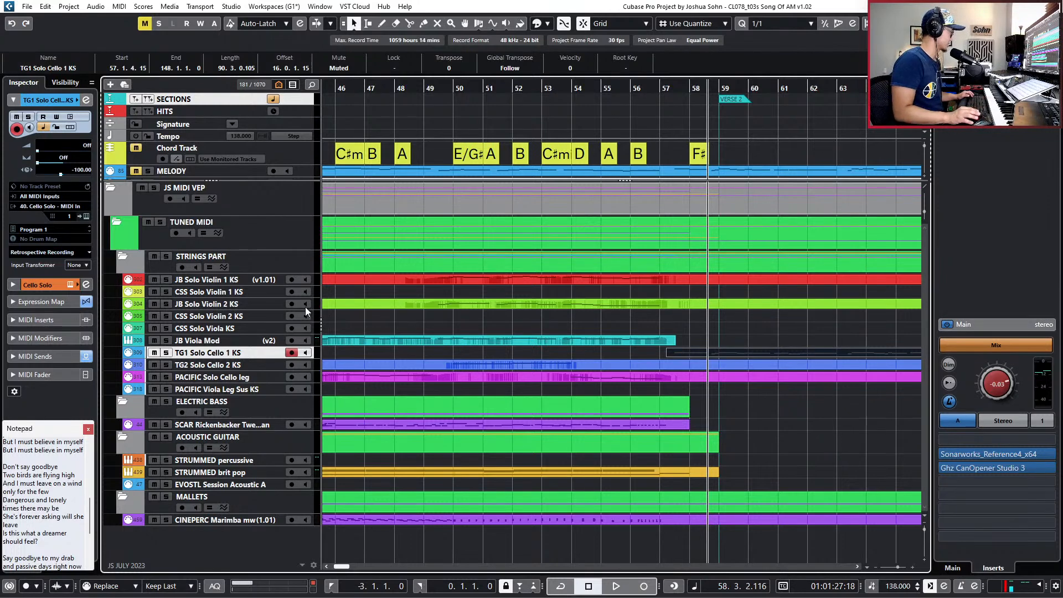
{"action": "left_click", "coordinate": [243, 281]}
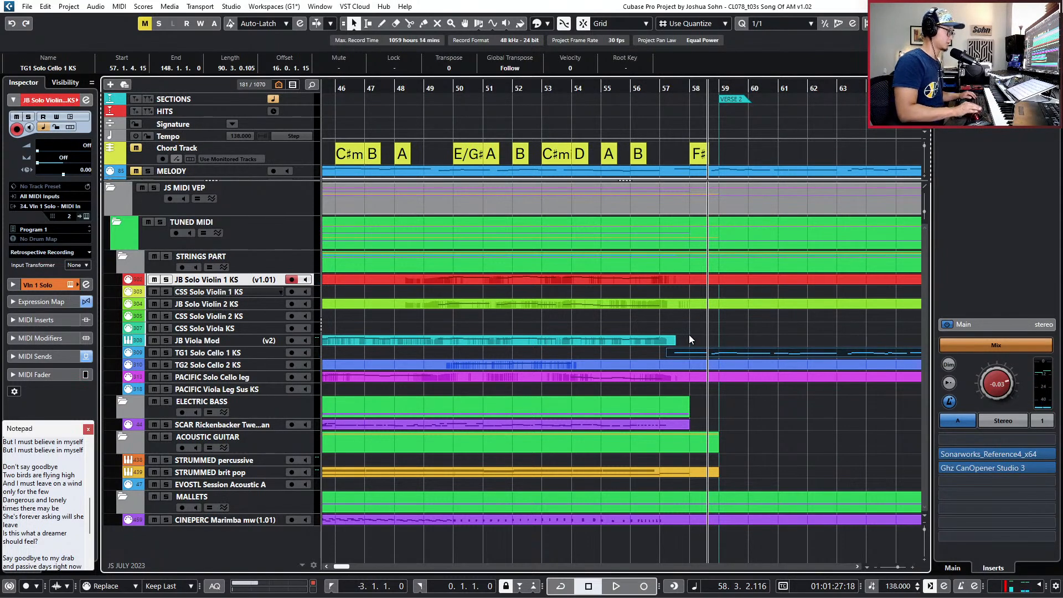
{"action": "left_click", "coordinate": [731, 353]}
{"action": "key", "text": "s"}
{"action": "key", "text": "space"}
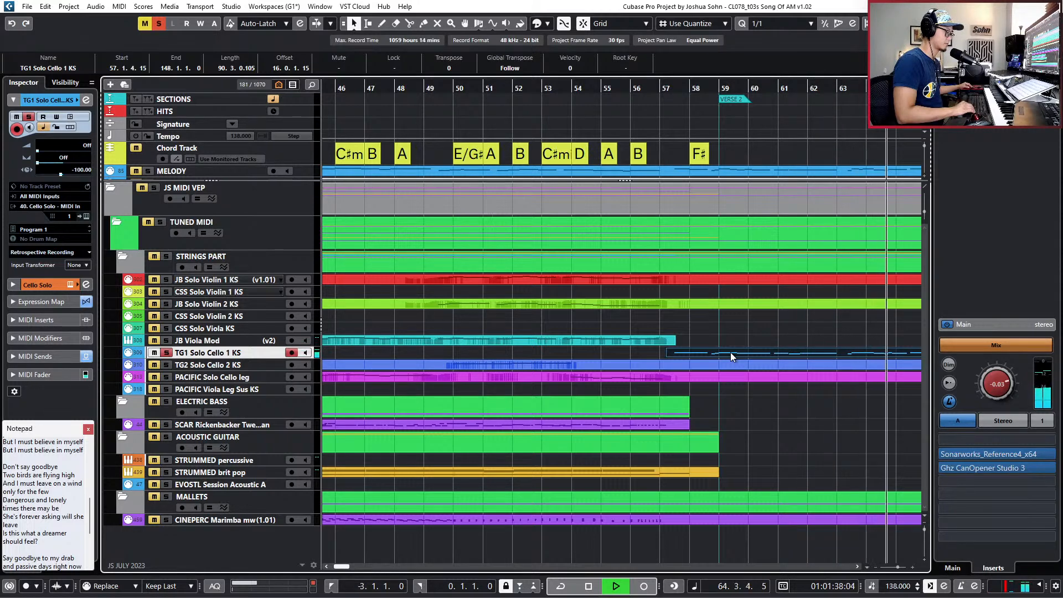
{"action": "key", "text": "space"}
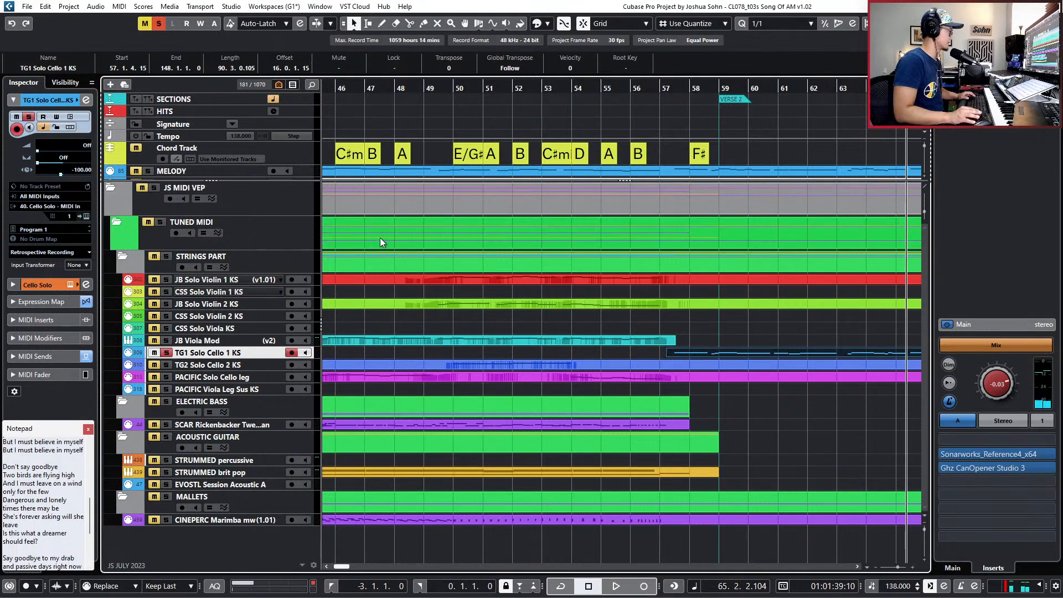
{"action": "key", "text": "s"}
Open the JB Solo Violin 1 part in the Key Editor around the start of verse 2.
{"action": "left_click", "coordinate": [263, 280]}
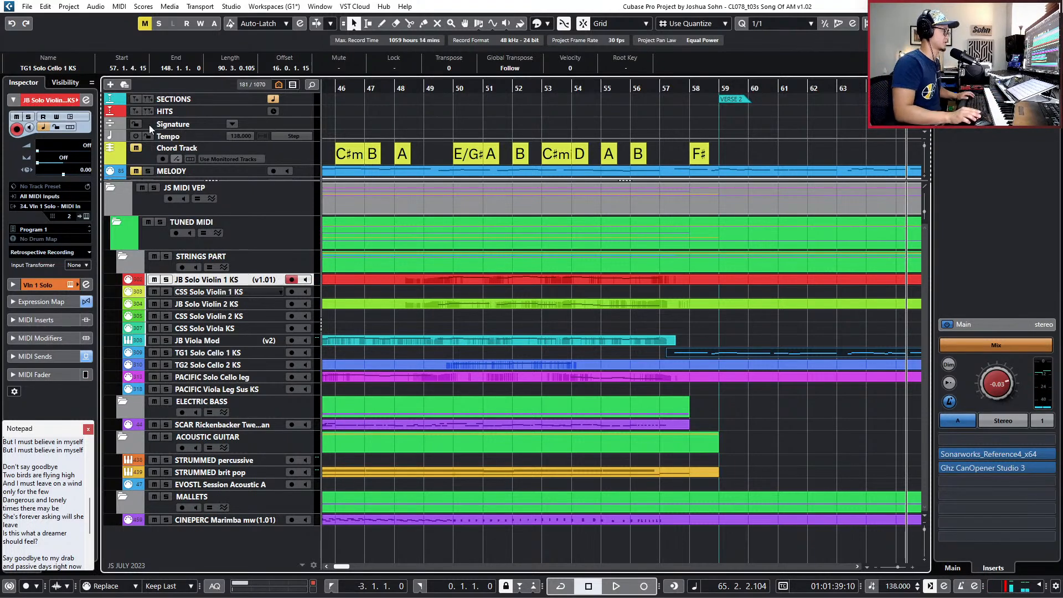
{"action": "scroll", "coordinate": [591, 321], "scroll_direction": "right", "scroll_amount": 2}
{"action": "scroll", "coordinate": [603, 341], "scroll_direction": "right", "scroll_amount": 2}
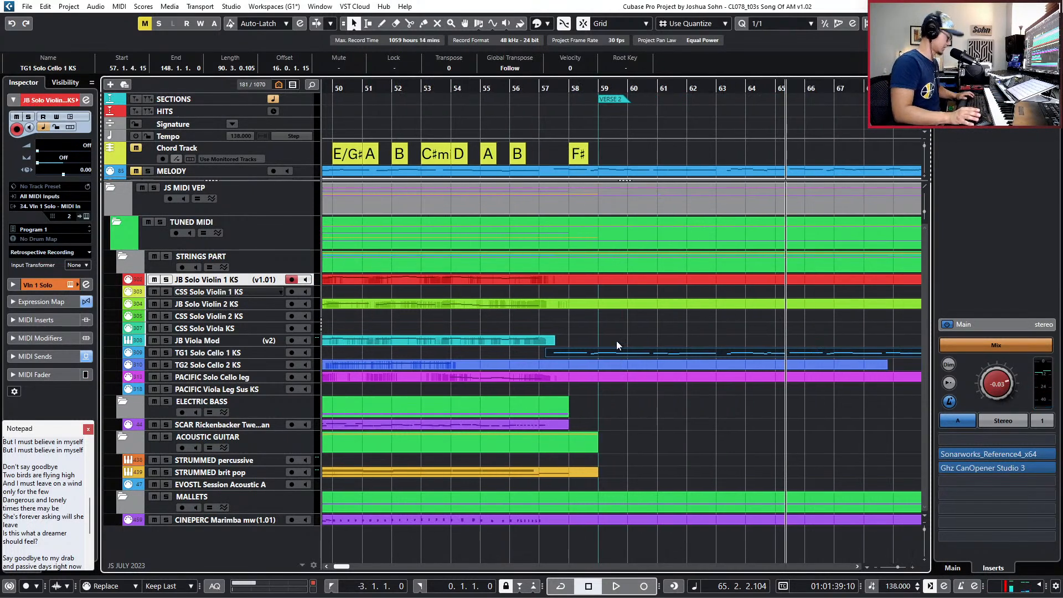
{"action": "left_click", "coordinate": [560, 281]}
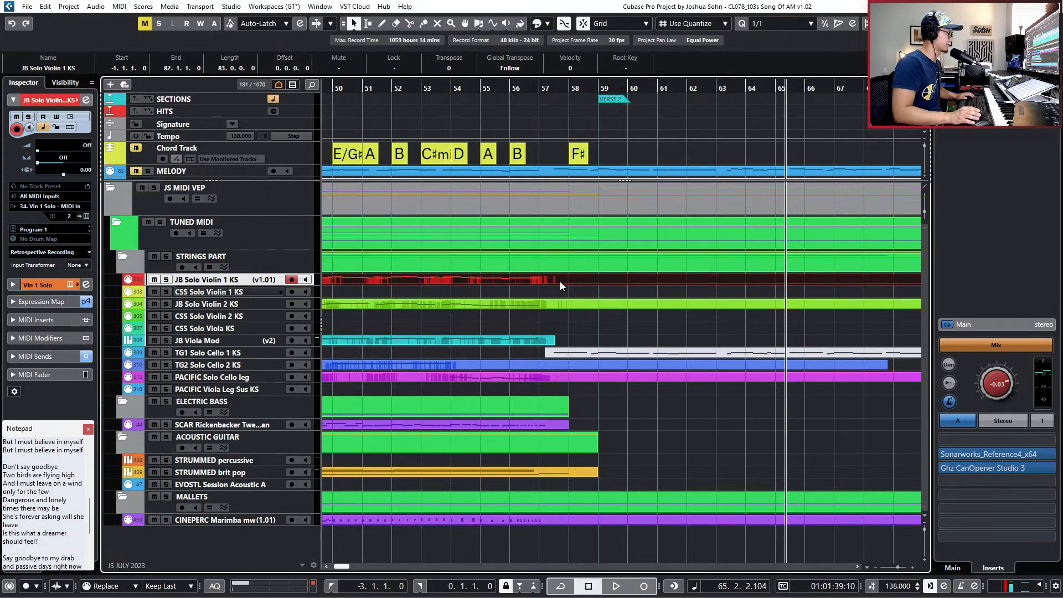
{"action": "double_click", "coordinate": [560, 282]}
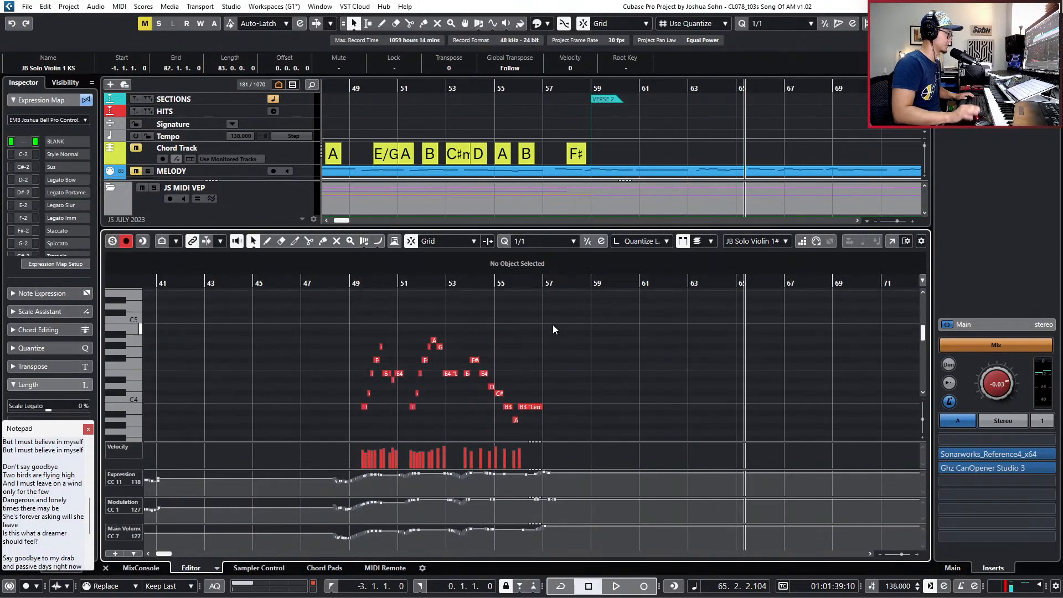
Play back verse 2 alongside the violin notes, move the cursor back to bar 55, and close the Key Editor.
{"action": "key", "text": "KP_Subtract"}
{"action": "key", "text": "KP_Subtract"}
{"action": "key", "text": "KP_Subtract"}
{"action": "key", "text": "space"}
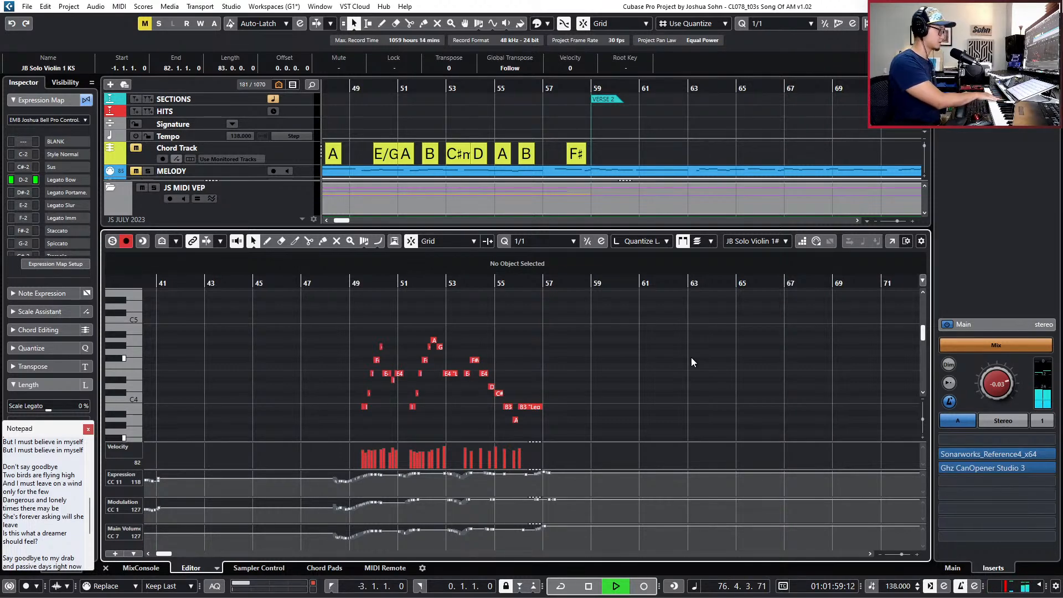
{"action": "key", "text": "space"}
{"action": "key", "text": "KP_Add"}
{"action": "key", "text": "KP_Add"}
{"action": "scroll", "coordinate": [707, 344], "scroll_direction": "down", "scroll_amount": 2}
{"action": "scroll", "coordinate": [707, 339], "scroll_direction": "right", "scroll_amount": 2}
{"action": "key", "text": "ctrl+e"}
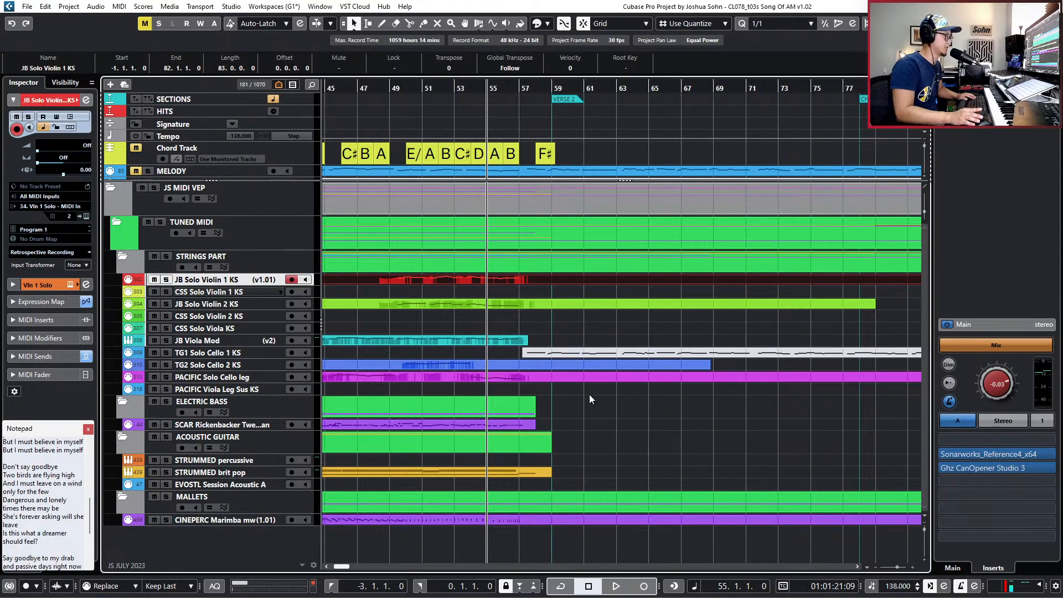
Extend the SCAR Rickenbacker bass part to bar 78 and open it in the Key Editor near bar 57.
{"action": "scroll", "coordinate": [603, 440], "scroll_direction": "down", "scroll_amount": 1}
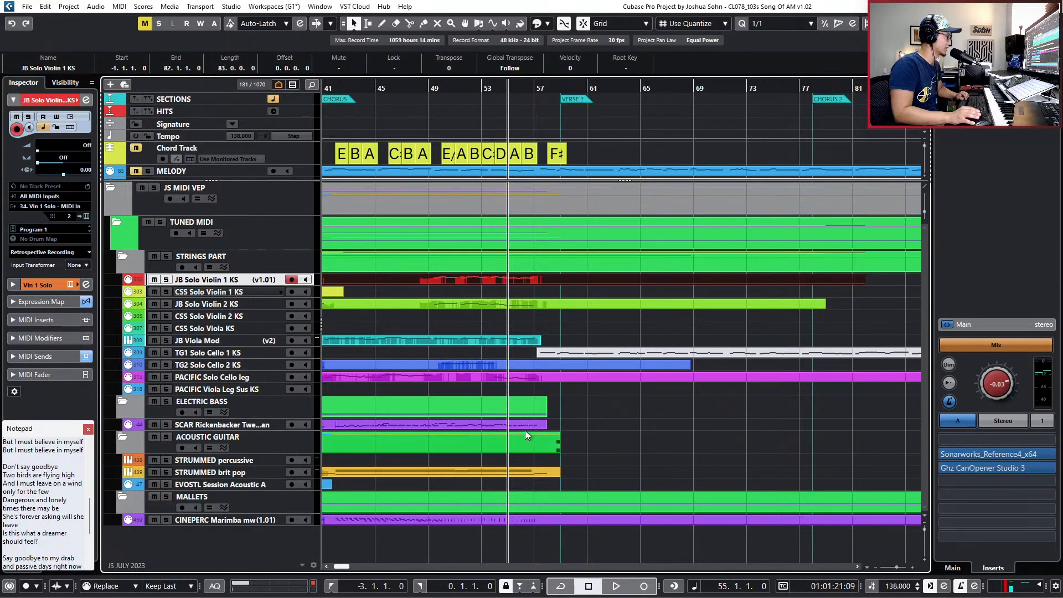
{"action": "left_click_drag", "start_coordinate": [544, 424], "coordinate": [800, 422]}
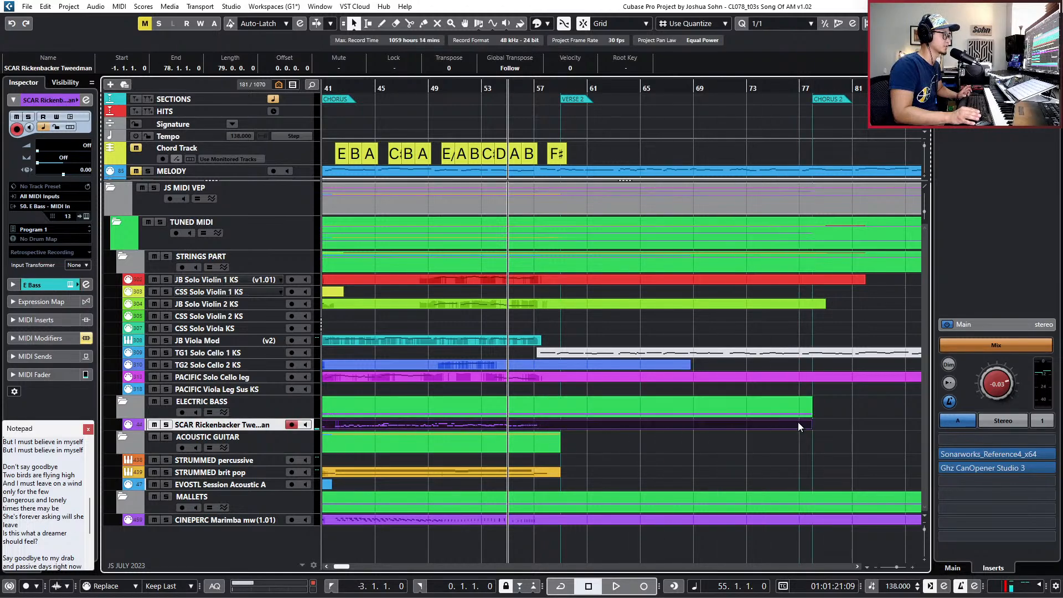
{"action": "double_click", "coordinate": [798, 422]}
{"action": "scroll", "coordinate": [720, 416], "scroll_direction": "left", "scroll_amount": 5}
{"action": "scroll", "coordinate": [720, 416], "scroll_direction": "up", "scroll_amount": 2}
{"action": "scroll", "coordinate": [719, 415], "scroll_direction": "up", "scroll_amount": 2}
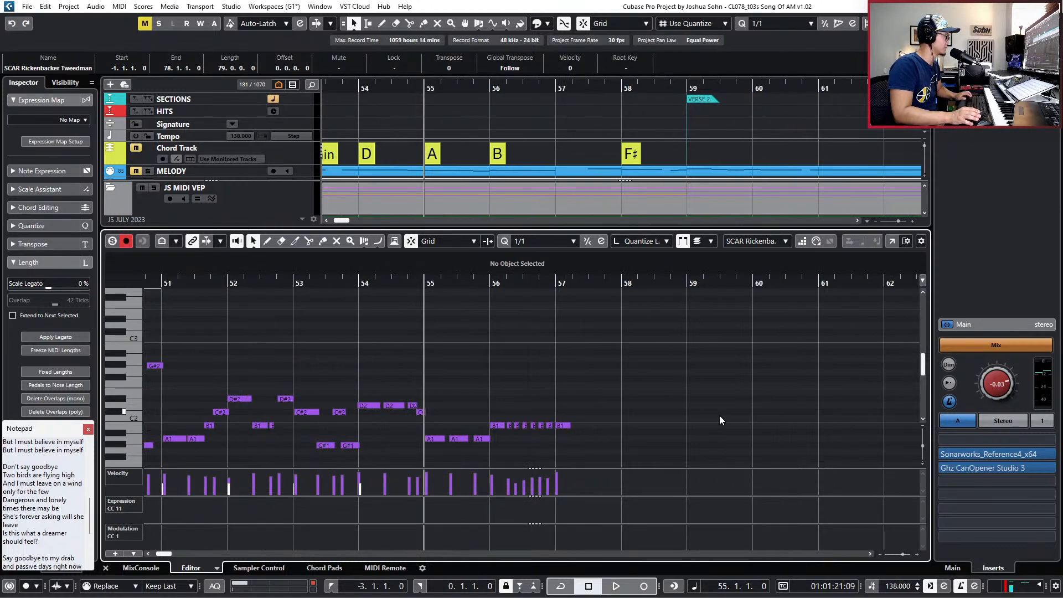
Set the quantize preset to 1/4 and select the last B1 bass note at bar 57.
{"action": "key", "text": "alt+3"}
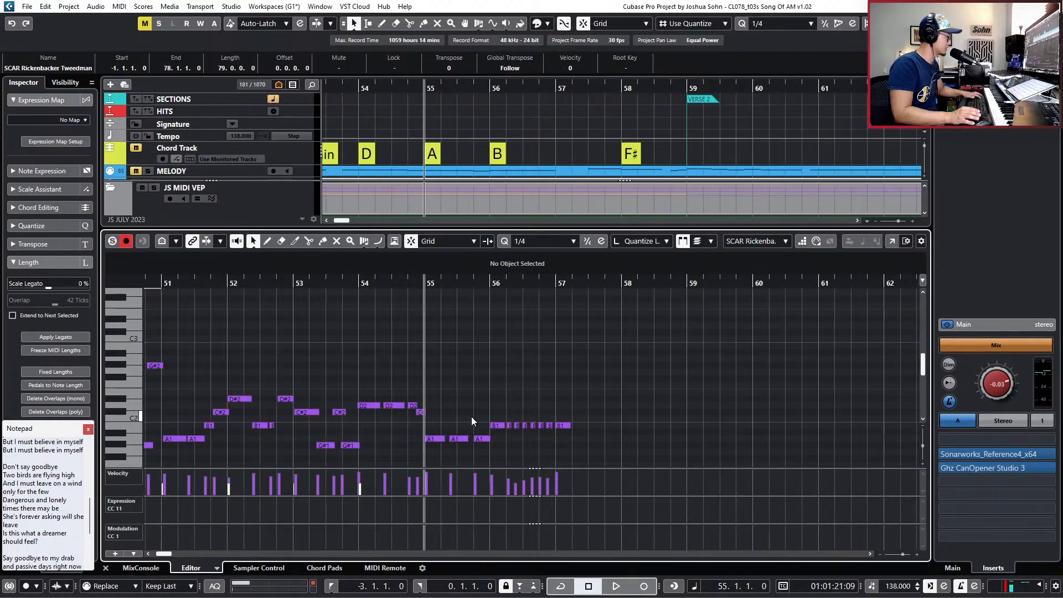
{"action": "scroll", "coordinate": [539, 404], "scroll_direction": "up", "scroll_amount": 1}
{"action": "scroll", "coordinate": [519, 385], "scroll_direction": "right", "scroll_amount": 2}
{"action": "left_click_drag", "start_coordinate": [427, 383], "coordinate": [407, 437]}
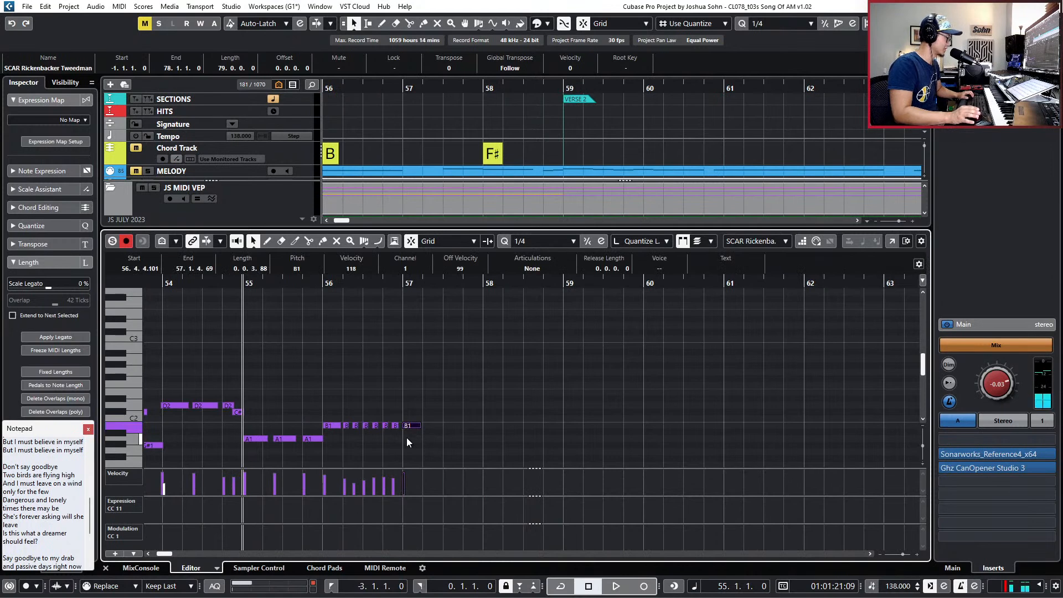
Play back the transition from bar 57 toward verse 2 to rehearse the bass line.
{"action": "key", "text": "KP_Subtract"}
{"action": "key", "text": "KP_Add"}
{"action": "key", "text": "KP_Add"}
{"action": "key", "text": "KP_Add"}
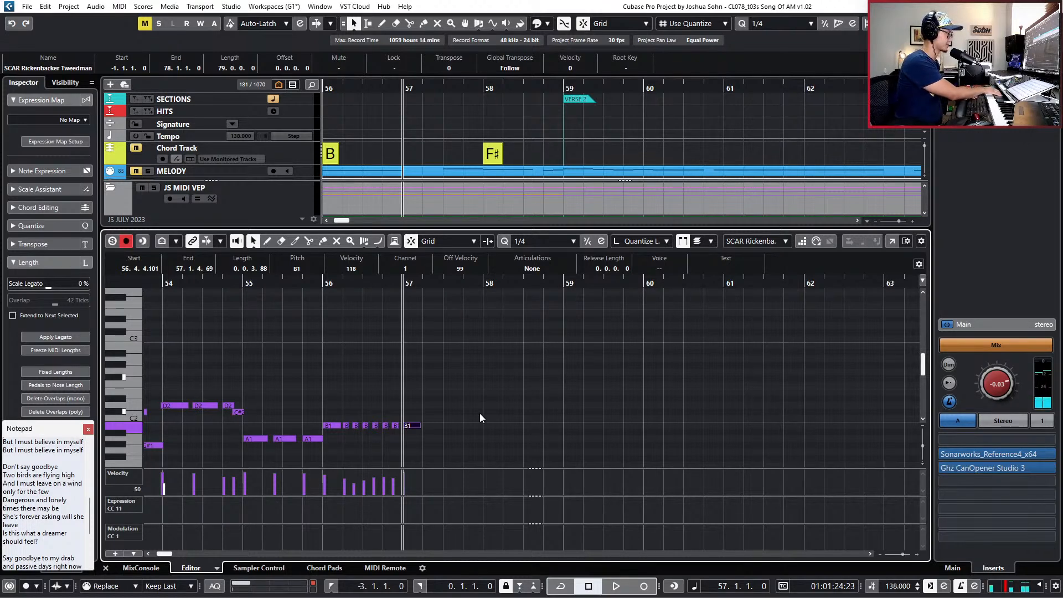
{"action": "key", "text": "space"}
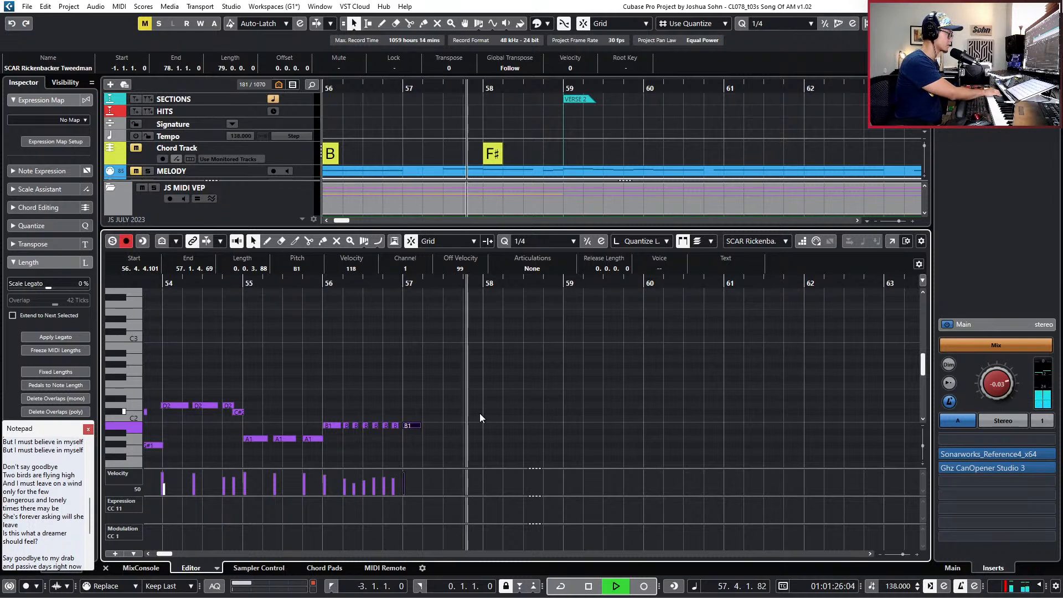
{"action": "key", "text": "space"}
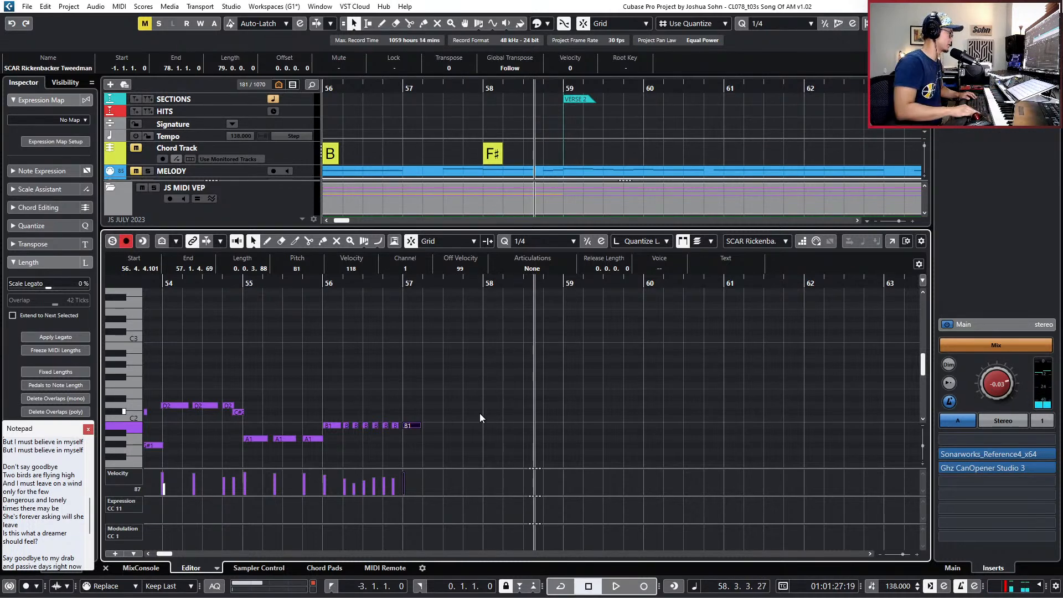
Move the cursor back to bar 56 and play back the lead-in past bar 57.
{"action": "key", "text": "KP_Subtract"}
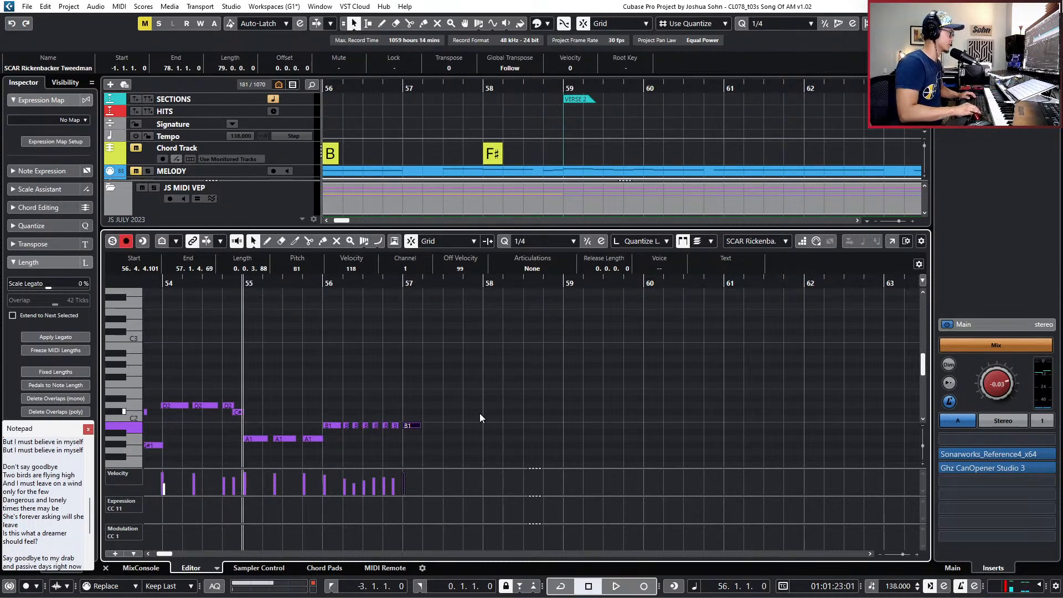
{"action": "key", "text": "KP_Subtract"}
{"action": "key", "text": "space"}
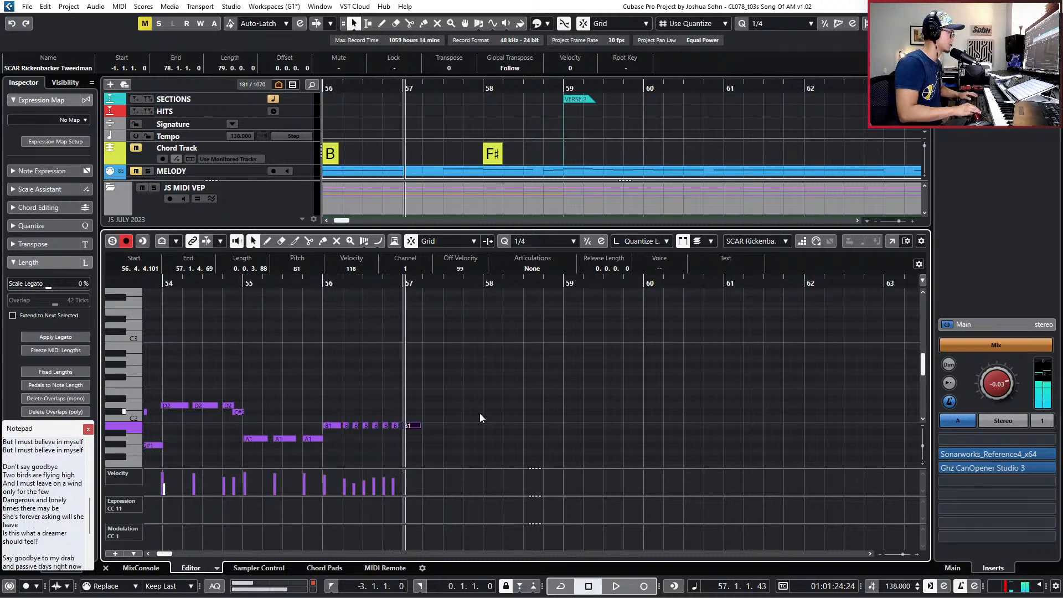
{"action": "key", "text": "space"}
Try to record the electric bass line from bar 58 into bar 59.
{"action": "key", "text": "KP_Multiply"}
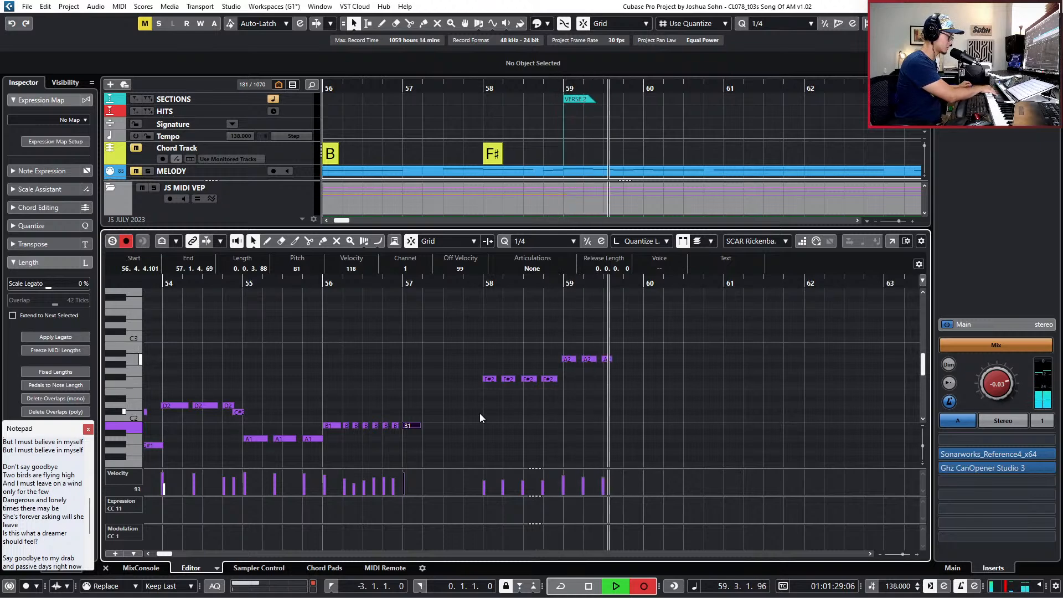
{"action": "key", "text": "space"}
{"action": "key", "text": "KP_Subtract"}
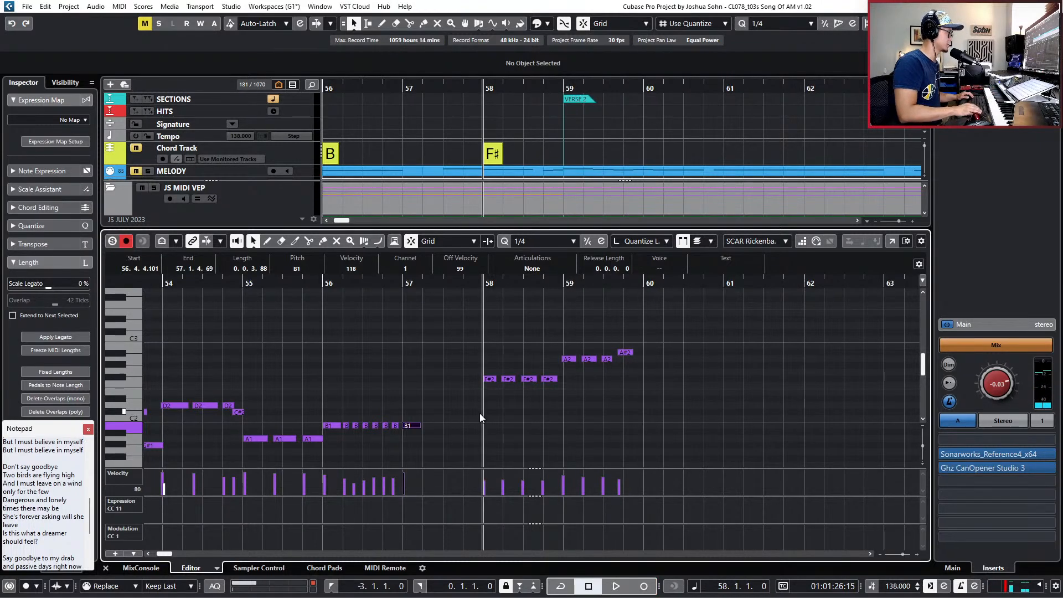
{"action": "key", "text": "ctrl+z"}
Record the bass line from bar 58 into bar 63, playing four notes per bar on F#2, A#2, B2, C#3 and D#2.
{"action": "key", "text": "KP_Subtract"}
{"action": "key", "text": "KP_Multiply"}
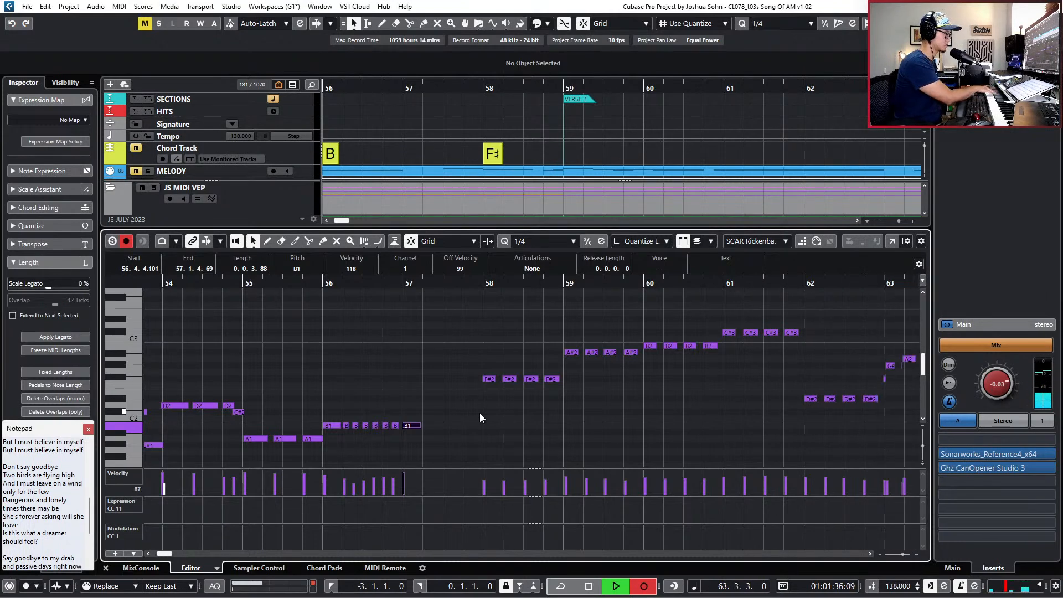
{"action": "key", "text": "space"}
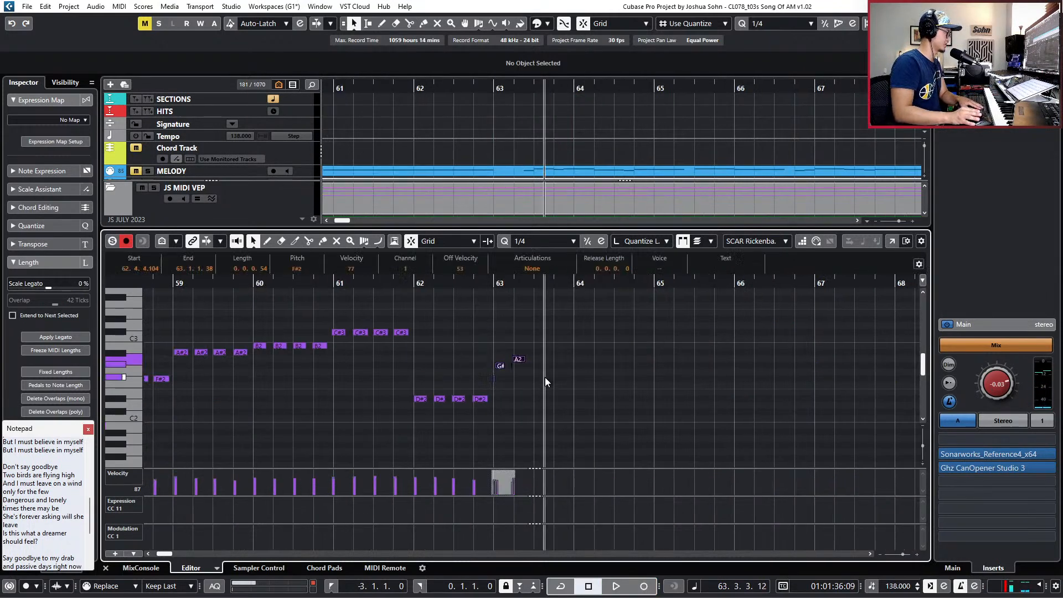
Delete the stray bass notes at the start of bar 63.
{"action": "key", "text": "shift+Left"}
{"action": "key", "text": "shift+Left"}
{"action": "key", "text": "shift+Left"}
{"action": "key", "text": "shift+Left"}
{"action": "key", "text": "Delete"}
Try to continue recording the bass line at bar 63, starting from a short pre-roll in bar 62.
{"action": "key", "text": "ctrl+KP_Subtract"}
{"action": "key", "text": "ctrl+KP_Subtract"}
{"action": "key", "text": "space"}
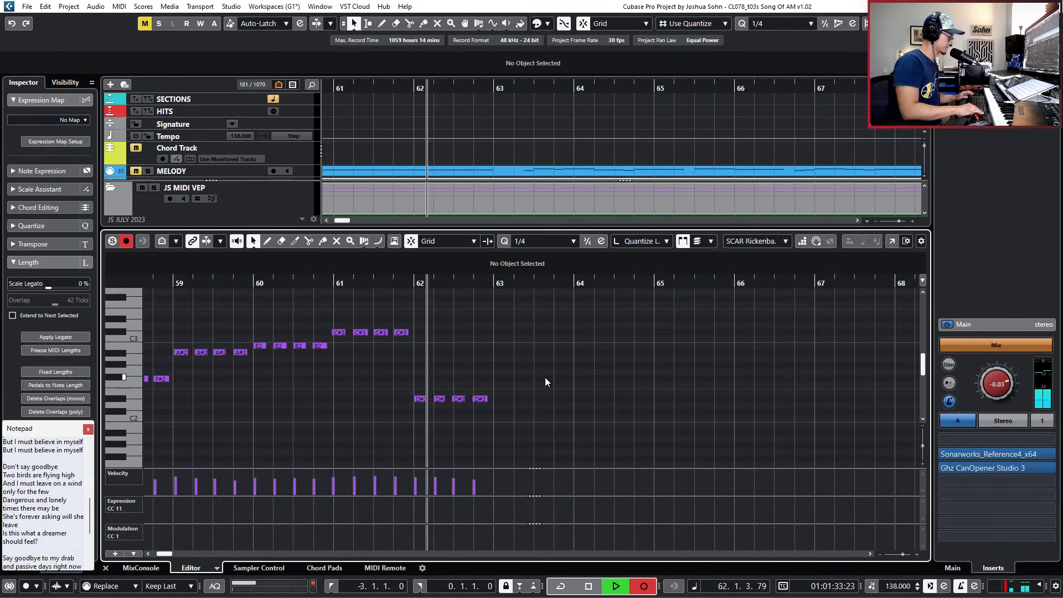
{"action": "key", "text": "KP_Multiply"}
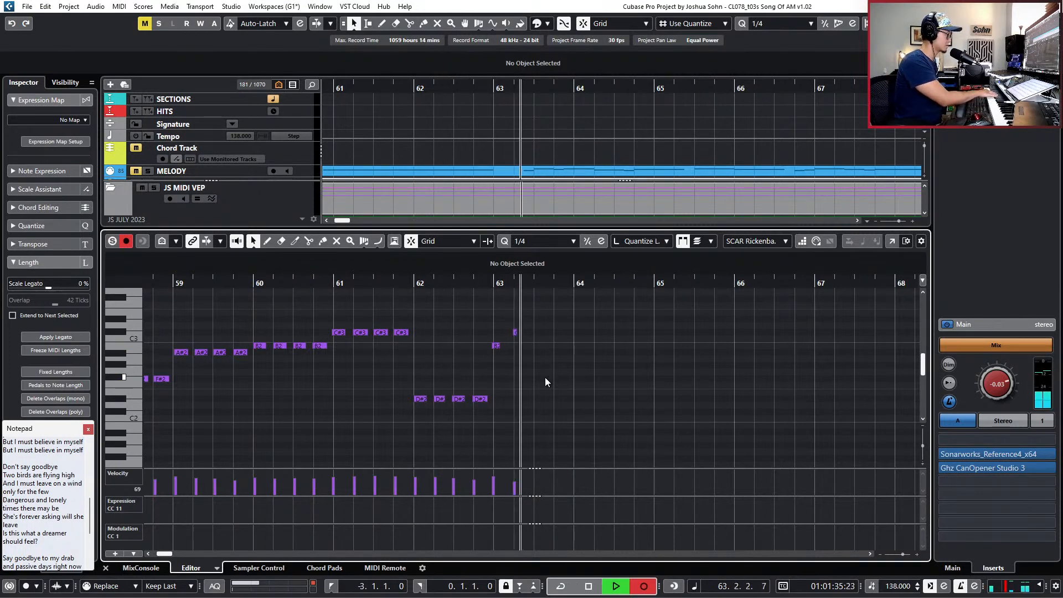
{"action": "key", "text": "space"}
{"action": "key", "text": "ctrl+KP_Subtract"}
{"action": "key", "text": "ctrl+KP_Subtract"}
{"action": "key", "text": "ctrl+z"}
Record the bass line from bar 63 into bar 69, playing A#2, B2, C#3, D#2, C#2, B2 and A#2 bar by bar.
{"action": "key", "text": "KP_Multiply"}
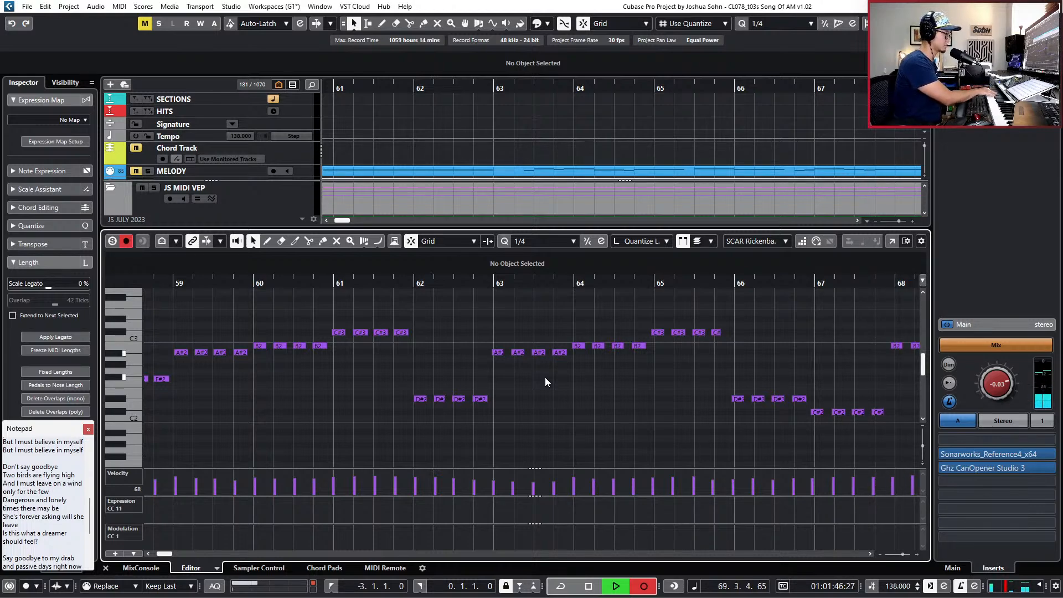
{"action": "key", "text": "space"}
{"action": "scroll", "coordinate": [558, 375], "scroll_direction": "down", "scroll_amount": 3}
{"action": "scroll", "coordinate": [558, 375], "scroll_direction": "down", "scroll_amount": 2}
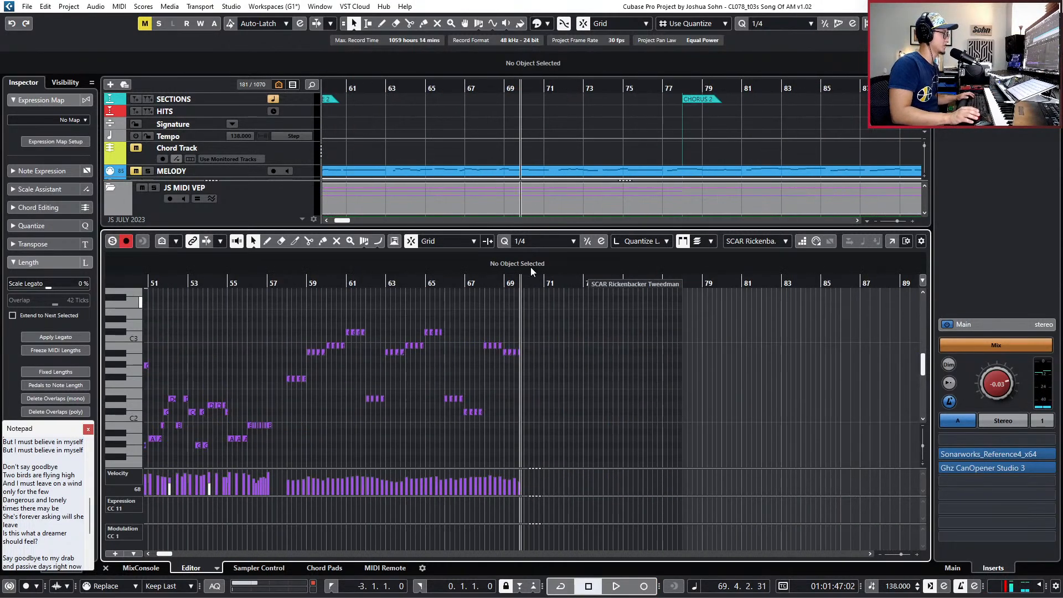
Select the MELODY part, solo its track, and play back the melody from about bar 69 to bar 70.
{"action": "left_click", "coordinate": [508, 170]}
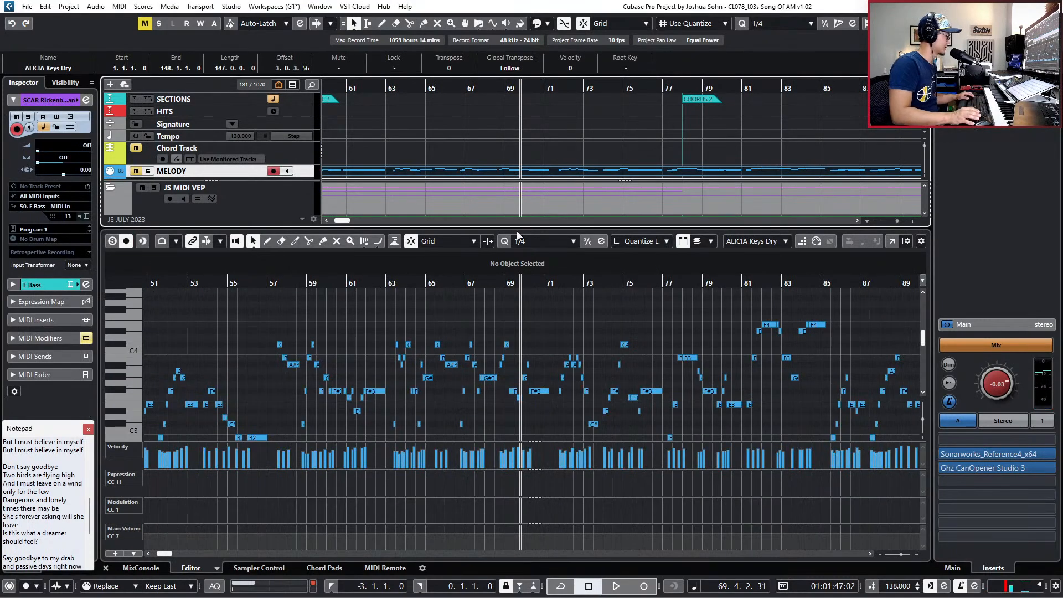
{"action": "scroll", "coordinate": [497, 316], "scroll_direction": "up", "scroll_amount": 2}
{"action": "key", "text": "s"}
{"action": "key", "text": "space"}
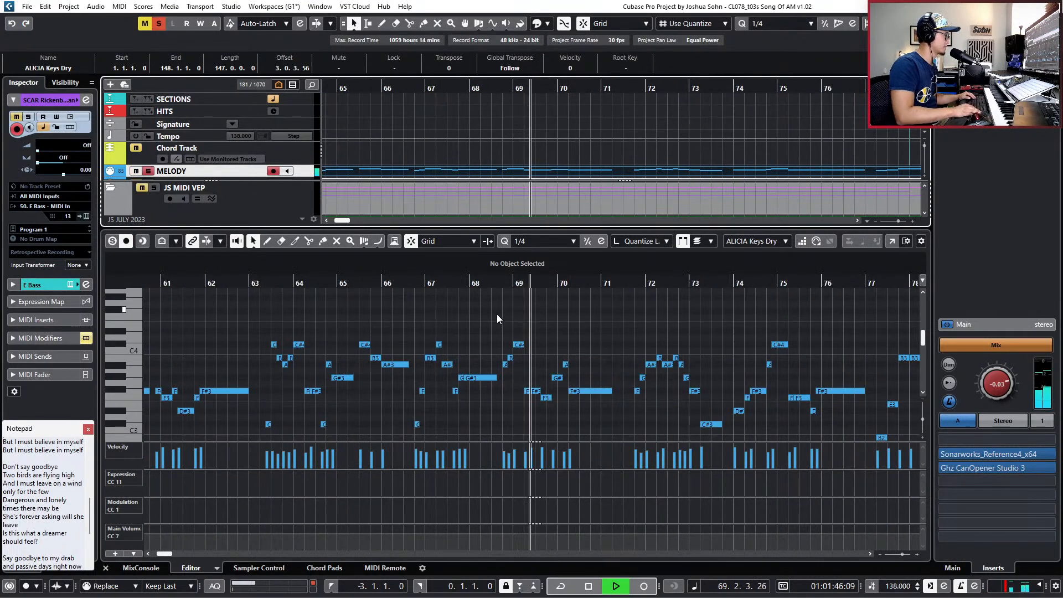
{"action": "key", "text": "space"}
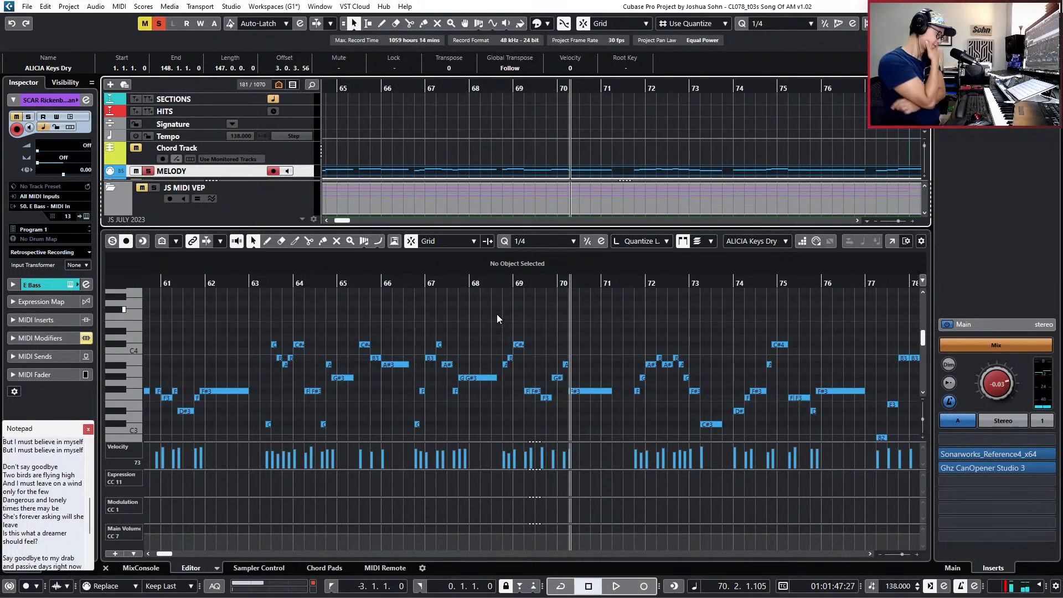
Move the project cursor back to bar 58, one bar before verse 2.
{"action": "scroll", "coordinate": [606, 161], "scroll_direction": "down", "scroll_amount": 2}
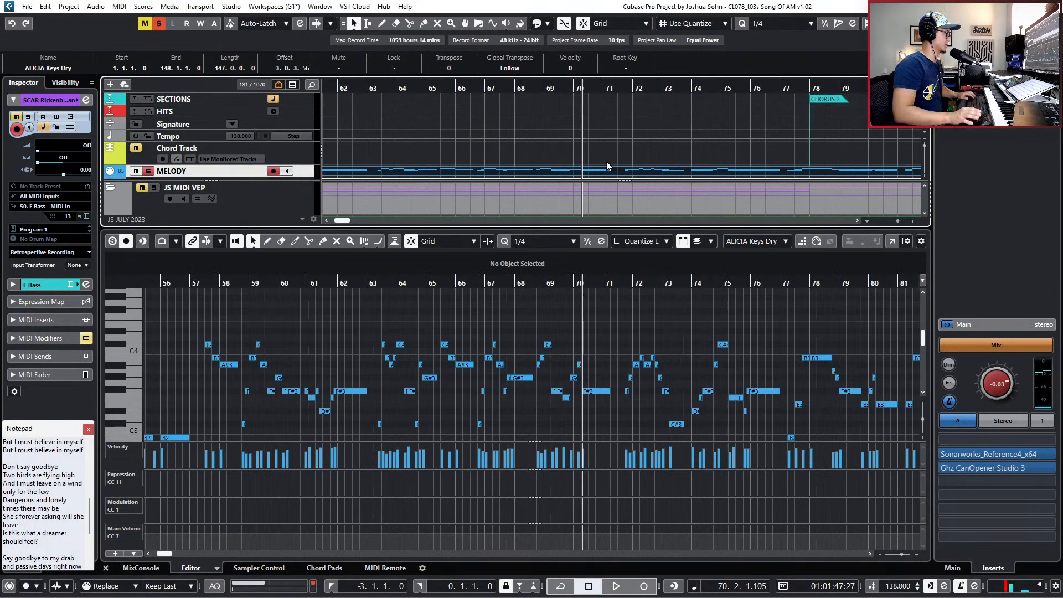
{"action": "key", "text": "KP_Subtract"}
{"action": "scroll", "coordinate": [606, 161], "scroll_direction": "down", "scroll_amount": 1}
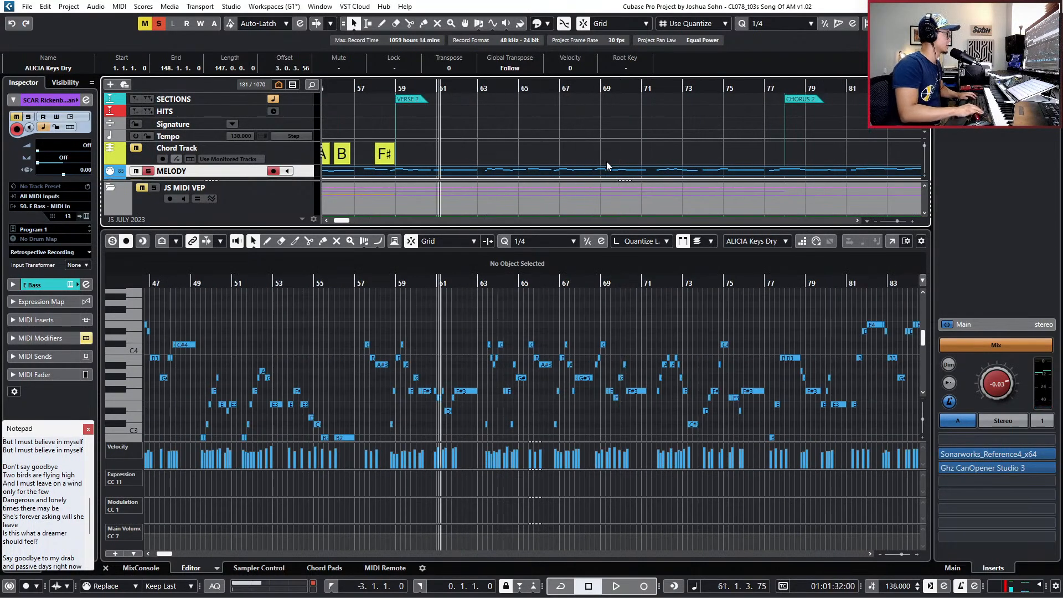
{"action": "key", "text": "KP_Subtract"}
{"action": "key", "text": "KP_Subtract"}
{"action": "key", "text": "KP_Add"}
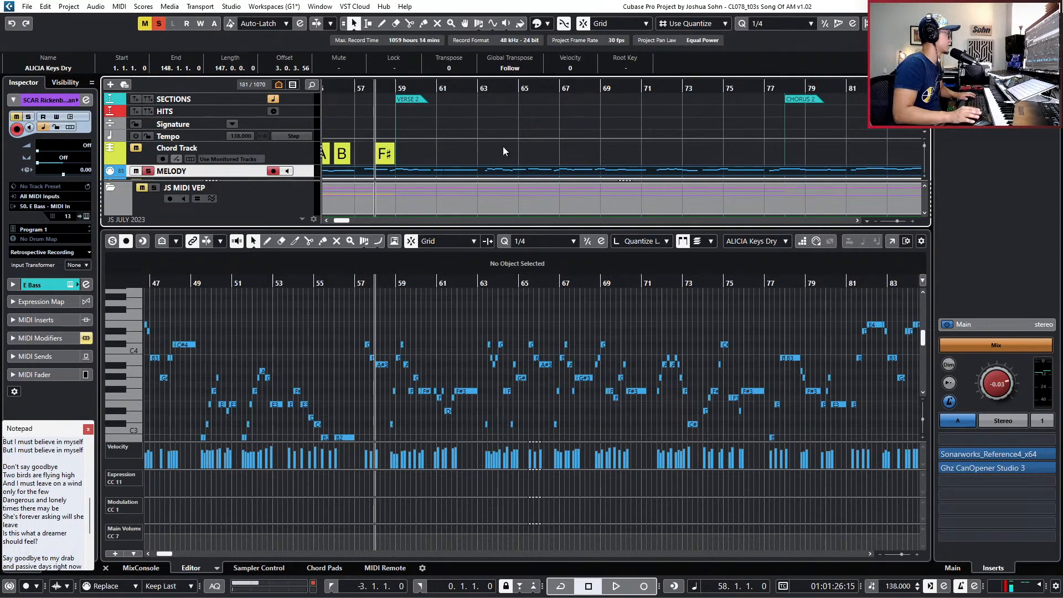
Audition the F# chord at bar 58 and the A chord at bar 55 on the chord track.
{"action": "key", "text": "h"}
{"action": "key", "text": "h"}
{"action": "left_click", "coordinate": [417, 153]}
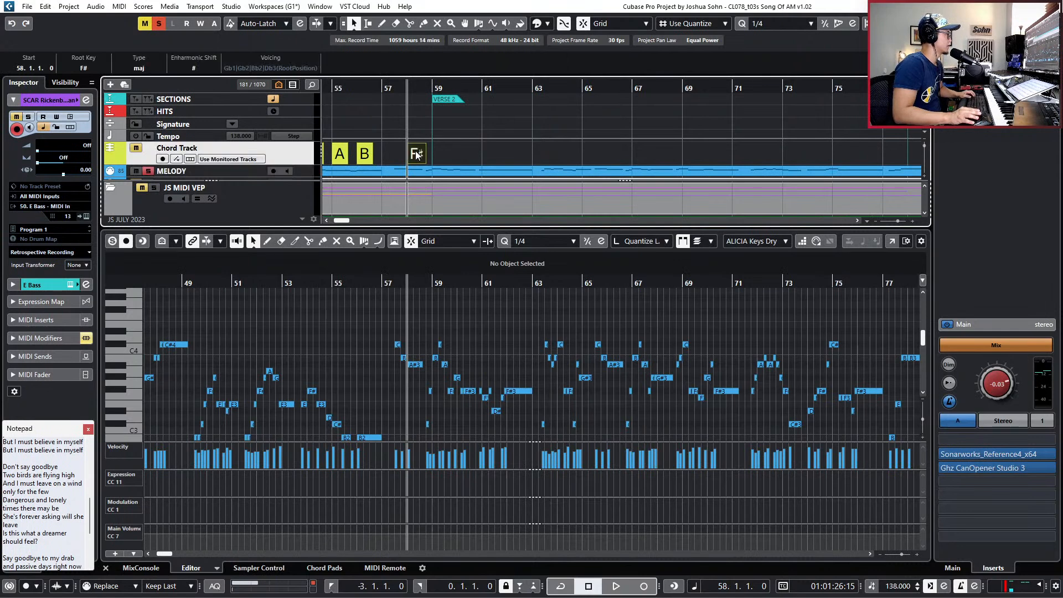
{"action": "left_click", "coordinate": [345, 156]}
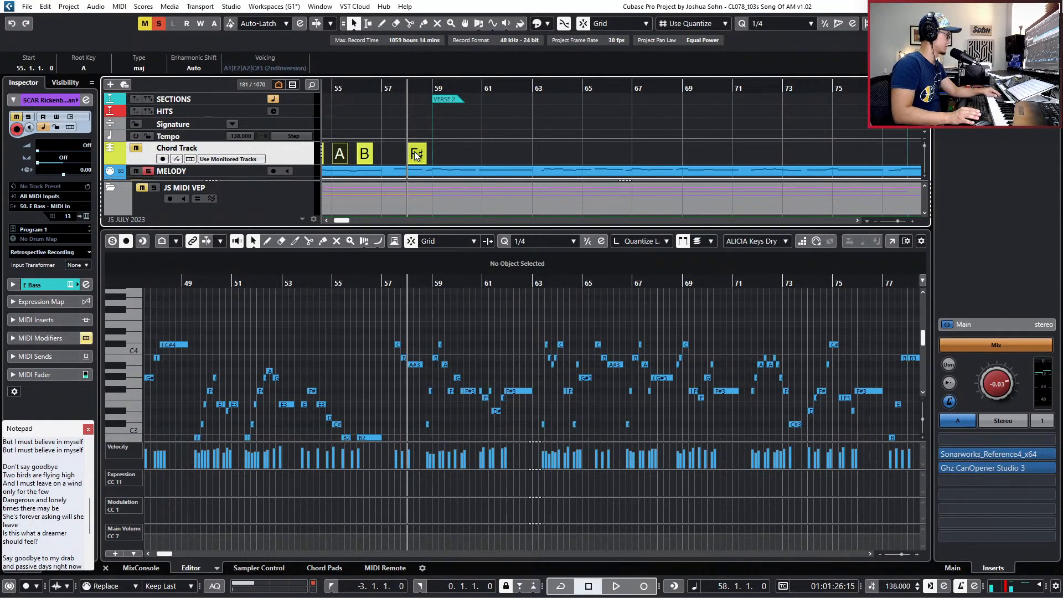
{"action": "left_click", "coordinate": [523, 330]}
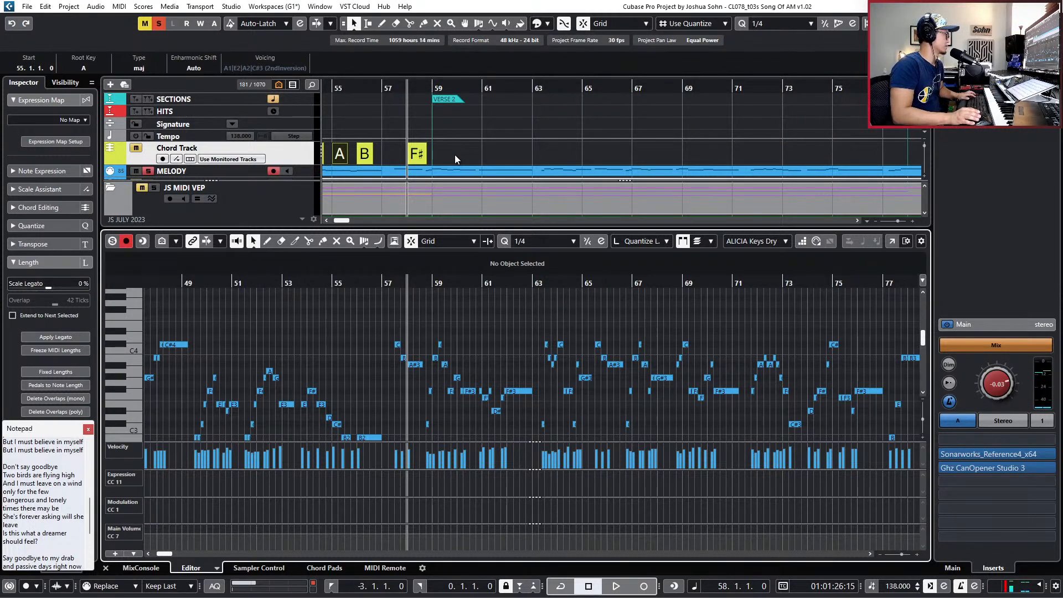
Copy the F# chord event from bar 58 to bar 59 and set the quantize preset to 1/1.
{"action": "scroll", "coordinate": [454, 154], "scroll_direction": "up", "scroll_amount": 2}
{"action": "left_click_drag", "start_coordinate": [402, 153], "coordinate": [435, 148]}
{"action": "key", "text": "alt+1"}
{"action": "key", "text": "space"}
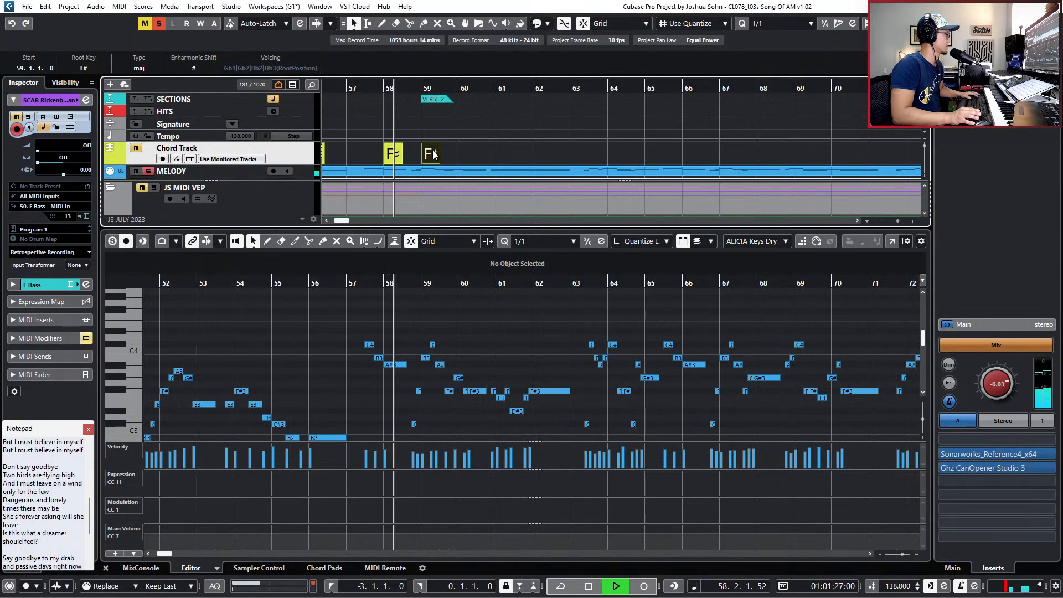
Change the bass note of the chord at bar 59 to A, making it F#/A.
{"action": "double_click", "coordinate": [432, 153]}
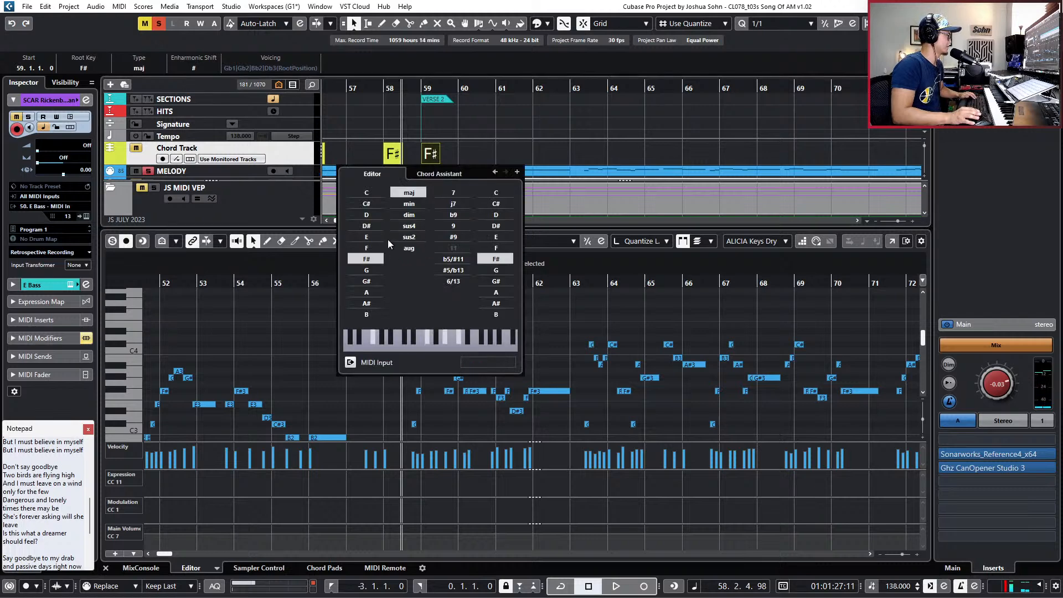
{"action": "left_click", "coordinate": [495, 293]}
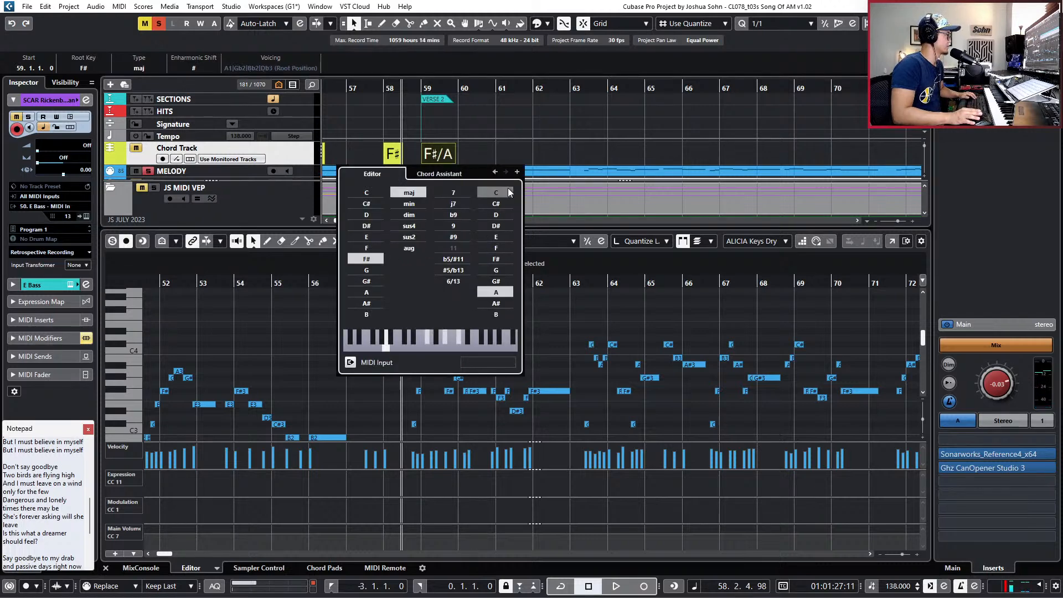
{"action": "left_click", "coordinate": [495, 153]}
Add a chord event at bar 60 and define it as B major.
{"action": "left_click", "coordinate": [464, 152], "text": "alt"}
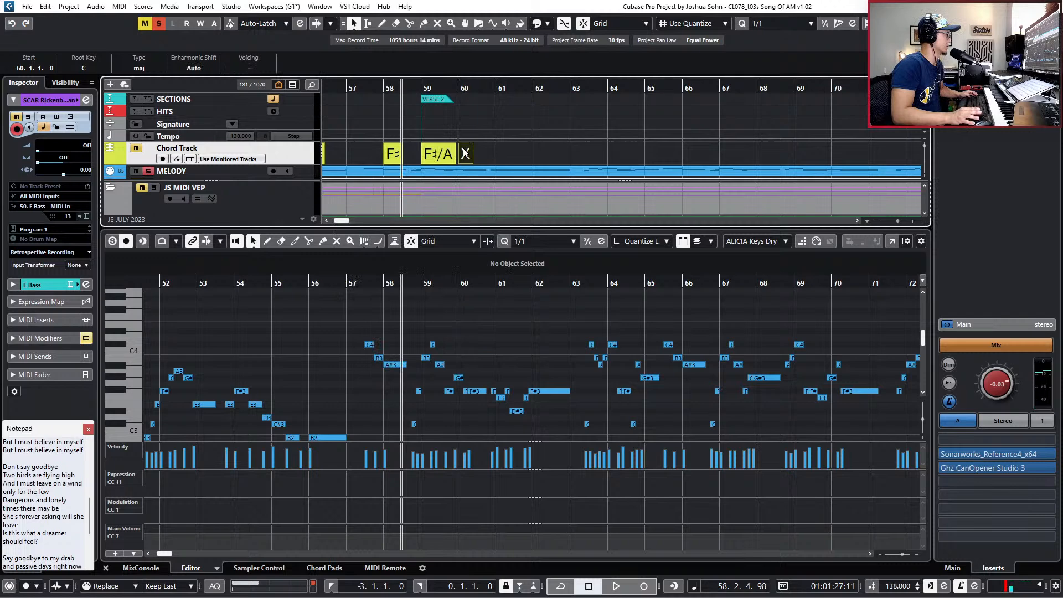
{"action": "double_click", "coordinate": [465, 153]}
{"action": "left_click", "coordinate": [409, 314]}
{"action": "left_click", "coordinate": [495, 155]}
Add a C# major chord event at bar 61 and set its enharmonic shift to sharp.
{"action": "left_click", "coordinate": [504, 153], "text": "alt"}
{"action": "double_click", "coordinate": [504, 155]}
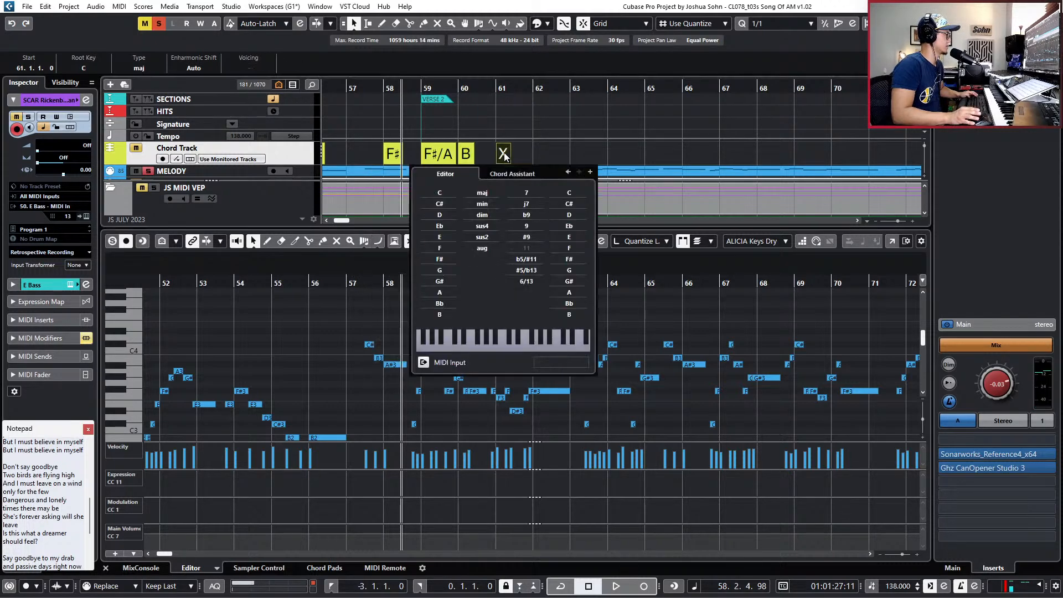
{"action": "left_click", "coordinate": [437, 203]}
{"action": "left_click", "coordinate": [406, 151]}
{"action": "double_click", "coordinate": [498, 153]}
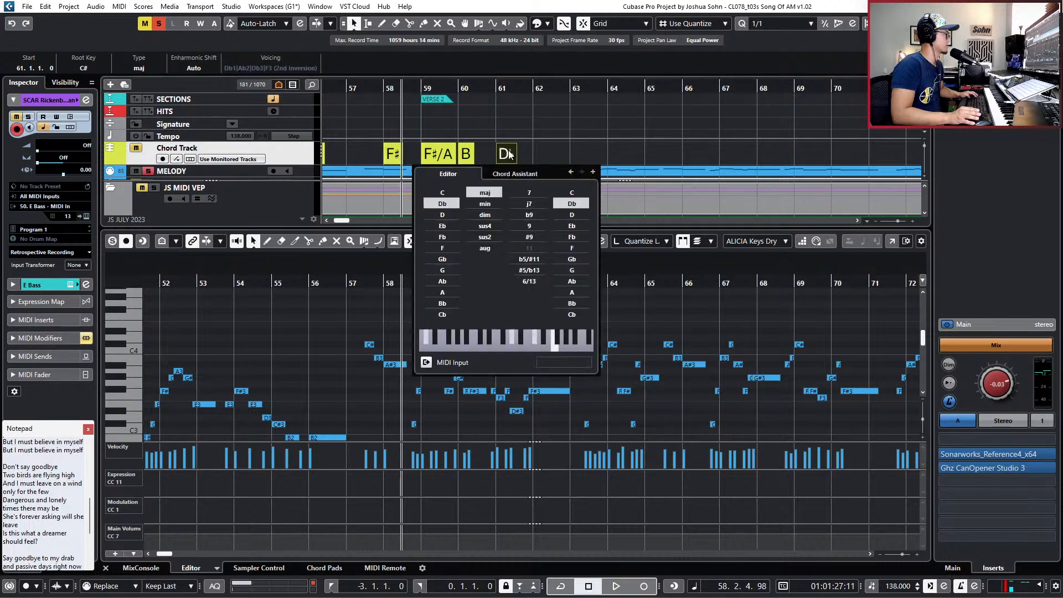
{"action": "left_click", "coordinate": [194, 68]}
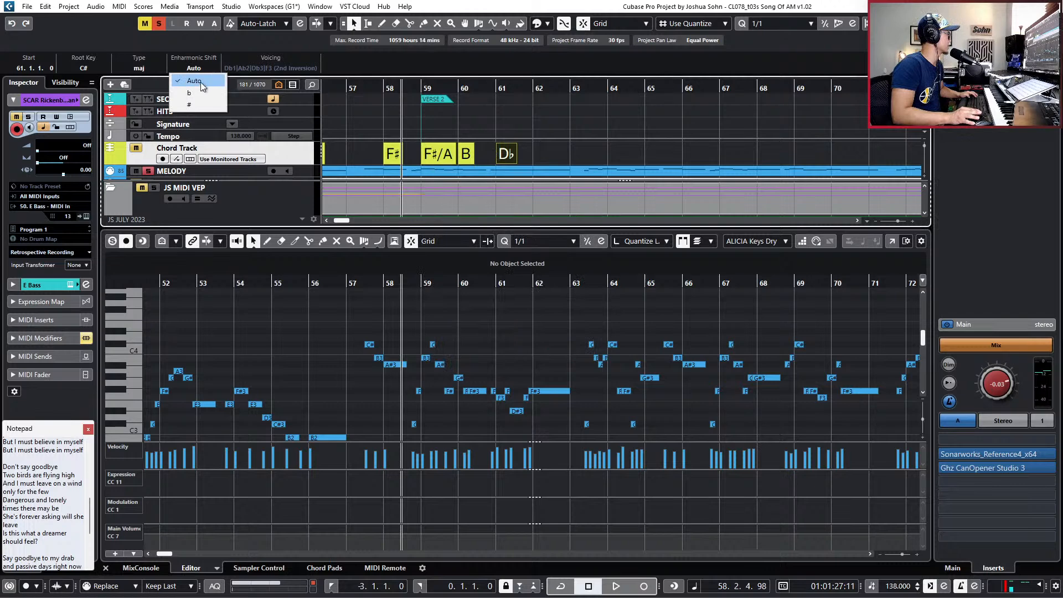
{"action": "left_click", "coordinate": [191, 94]}
Copy the F#, F#/A, B and C# chords from bars 58–61 to start at bar 63 and play back the progression.
{"action": "mouse_move", "coordinate": [563, 155]}
{"action": "left_mouse_down"}
{"action": "mouse_move", "coordinate": [392, 146]}
{"action": "mouse_move", "coordinate": [647, 153]}
{"action": "mouse_move", "coordinate": [576, 153]}
{"action": "left_mouse_up"}
{"action": "key", "text": "space"}
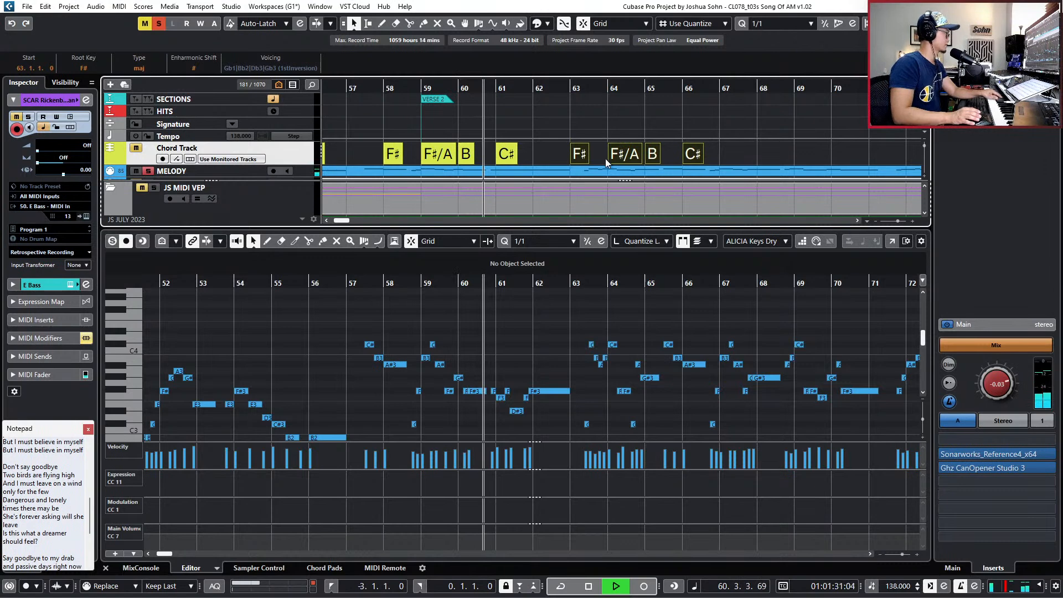
{"action": "left_click", "coordinate": [563, 309]}
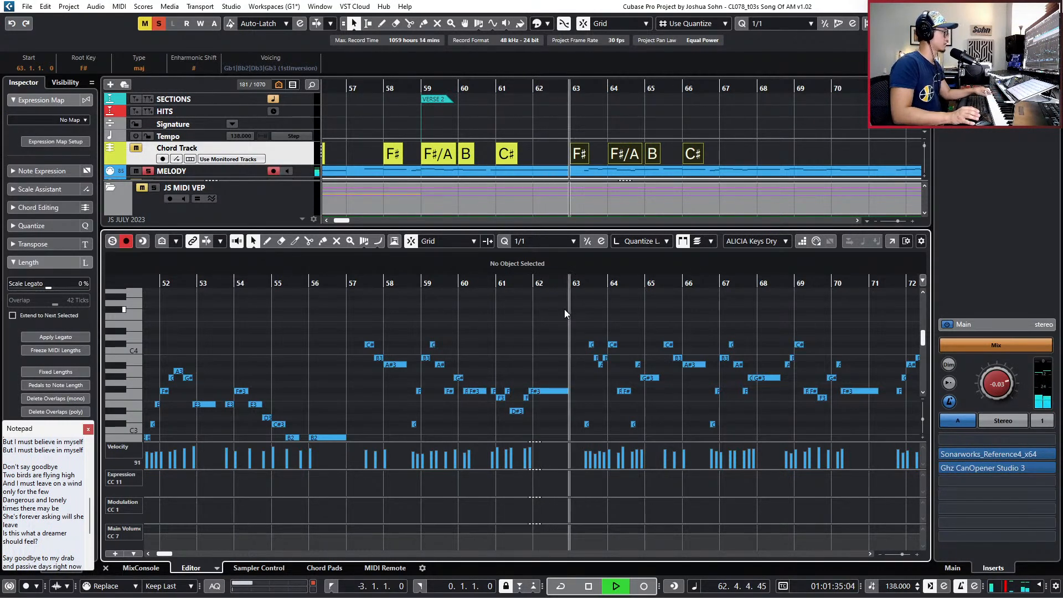
{"action": "key", "text": "space"}
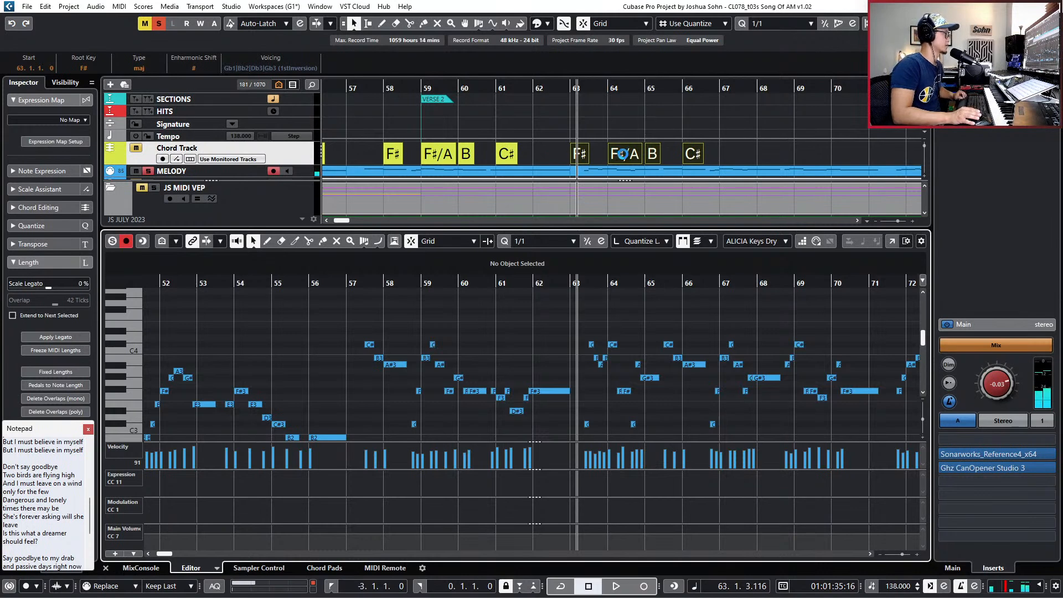
Shift the copied chords one bar earlier to start at bar 62 and change the first one to D minor.
{"action": "left_click_drag", "start_coordinate": [745, 155], "coordinate": [546, 148]}
{"action": "double_click", "coordinate": [546, 152]}
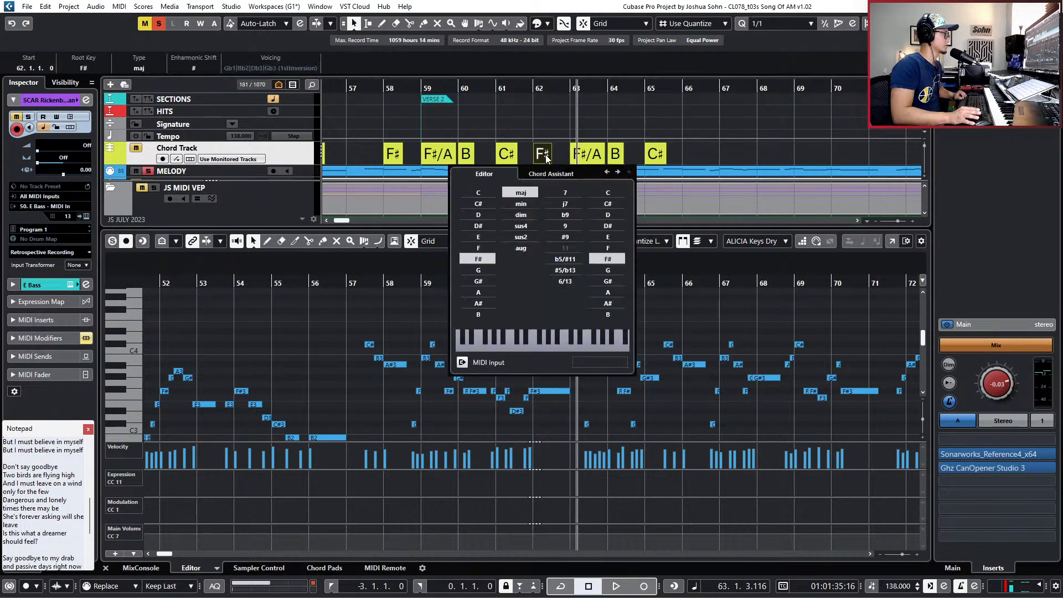
{"action": "left_click", "coordinate": [490, 216]}
{"action": "left_click", "coordinate": [509, 204]}
{"action": "left_click", "coordinate": [691, 155]}
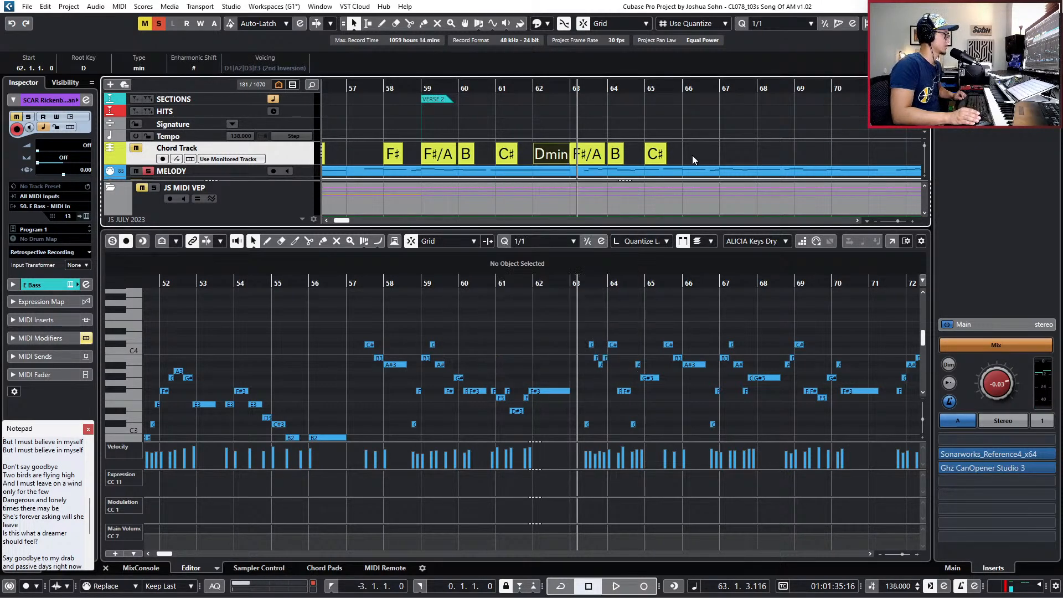
Copy all chord events from bars 58–65 to start at bar 66 and locate the cursor there.
{"action": "left_click", "coordinate": [418, 155]}
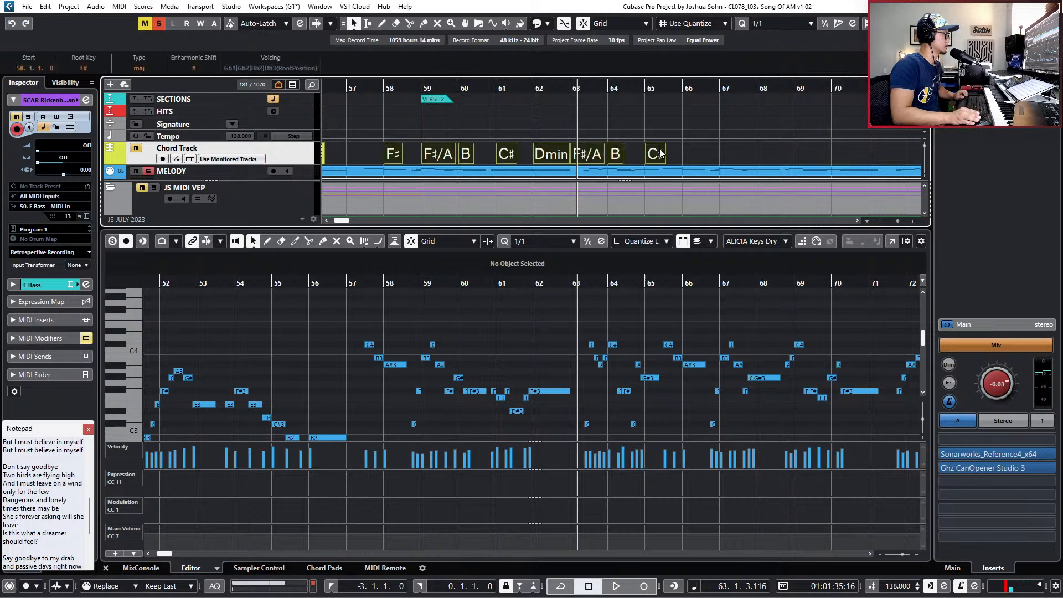
{"action": "left_click_drag", "start_coordinate": [400, 154], "coordinate": [699, 153]}
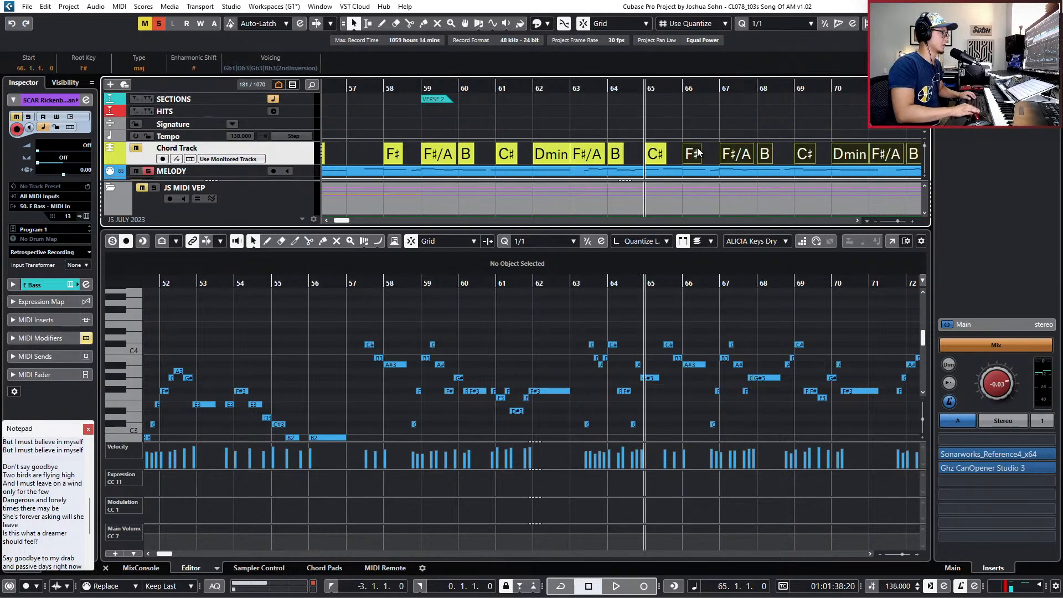
{"action": "scroll", "coordinate": [690, 132], "scroll_direction": "right", "scroll_amount": 3}
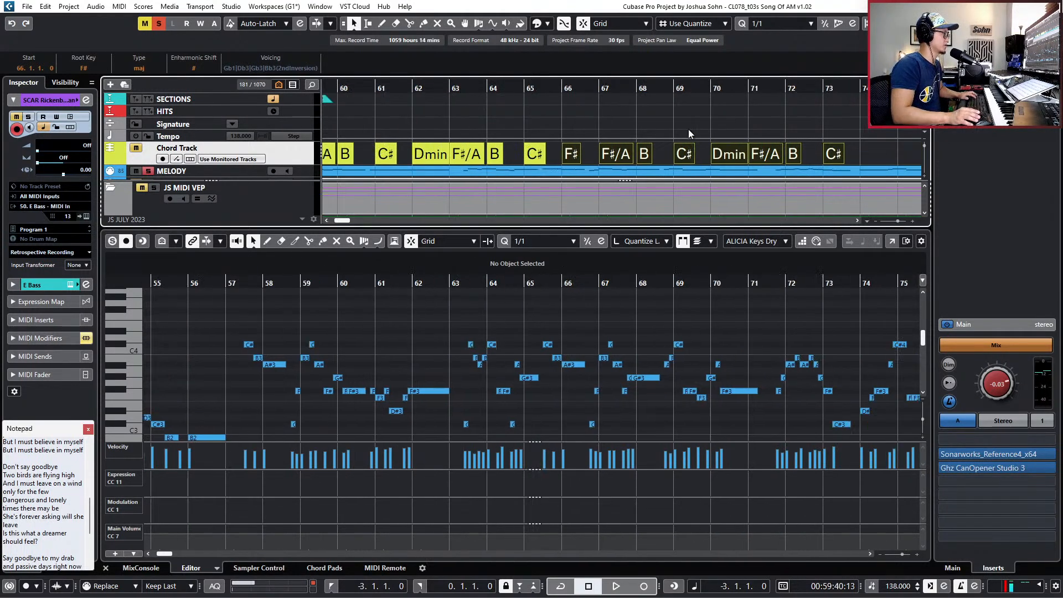
{"action": "key", "text": "l"}
{"action": "scroll", "coordinate": [670, 146], "scroll_direction": "right", "scroll_amount": 3}
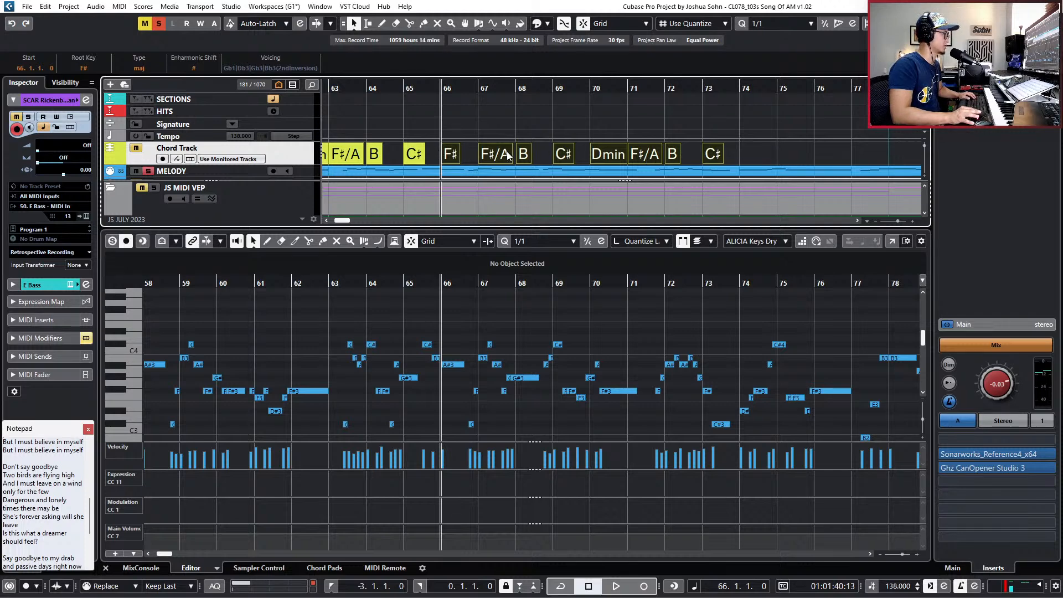
Delete the D minor chord at bar 70 and play back the progression from bar 66.
{"action": "left_click", "coordinate": [616, 155]}
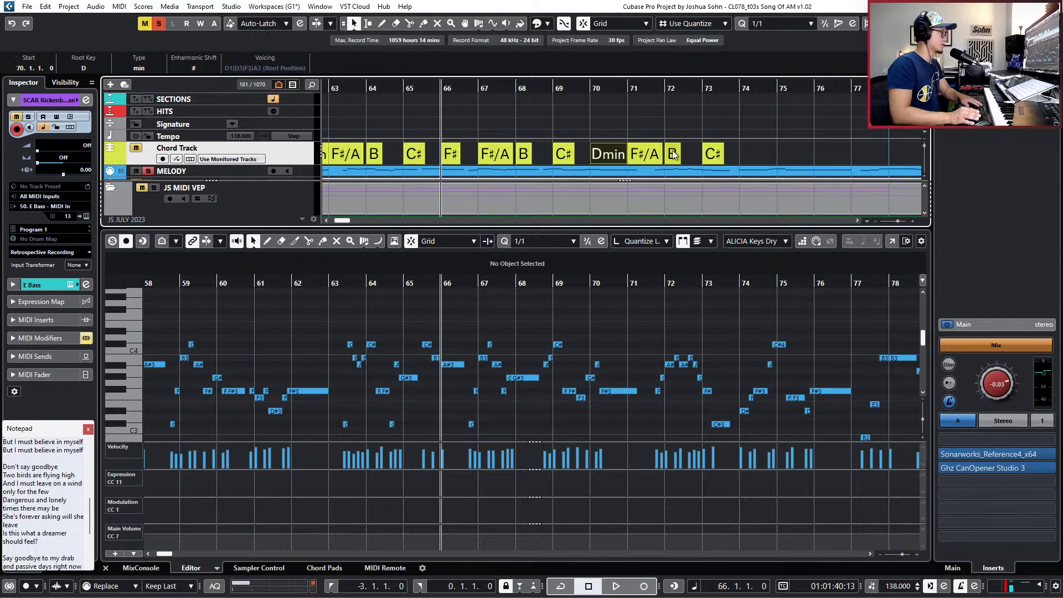
{"action": "key", "text": "Delete"}
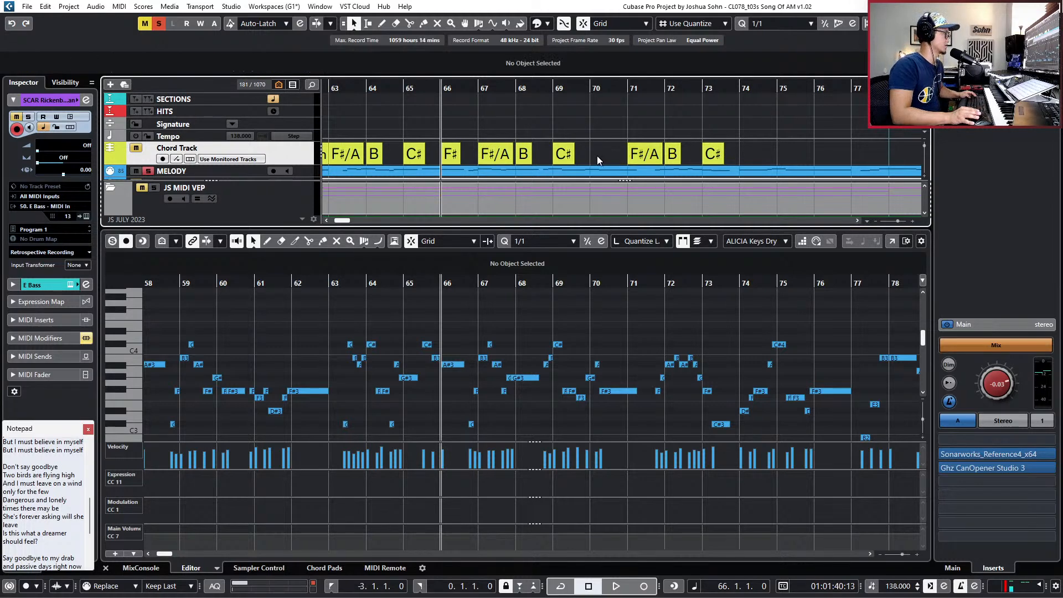
{"action": "key", "text": "space"}
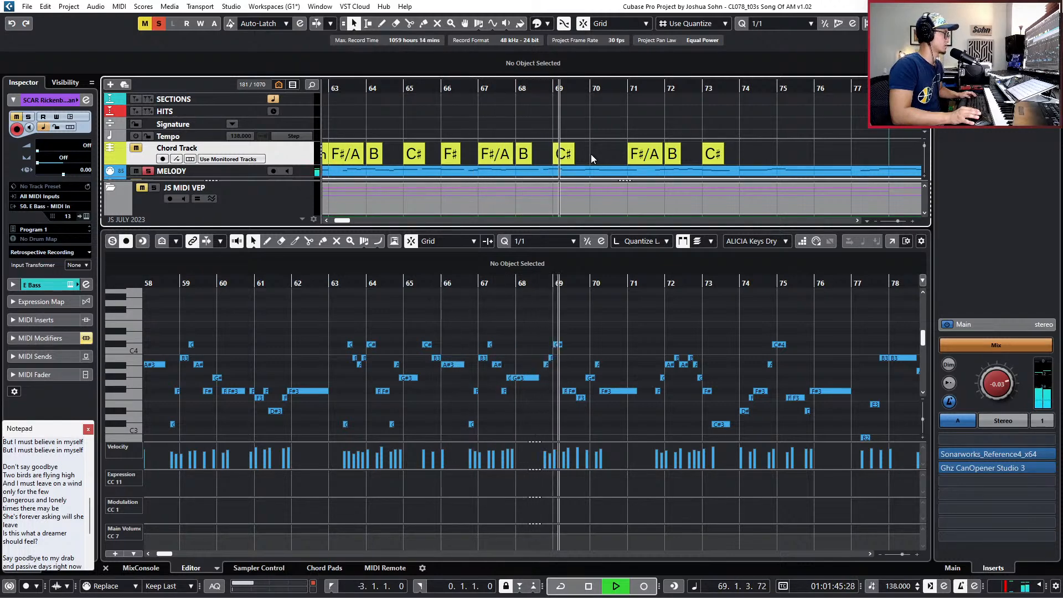
{"action": "key", "text": "space"}
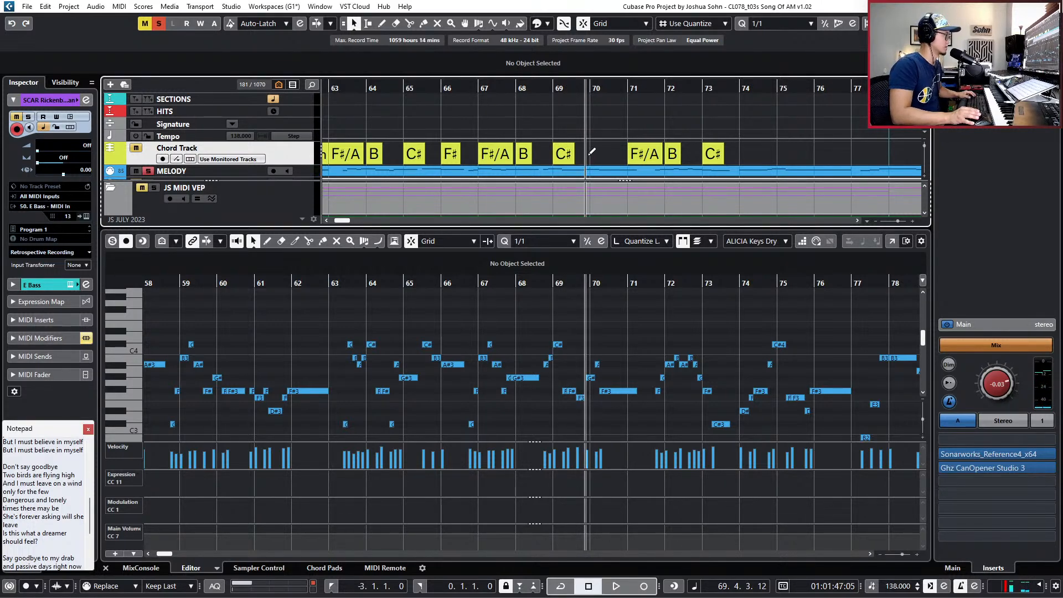
Add a chord event at bar 70 and set it to E♭ major after trying D and C# as roots.
{"action": "left_click", "coordinate": [596, 153]}
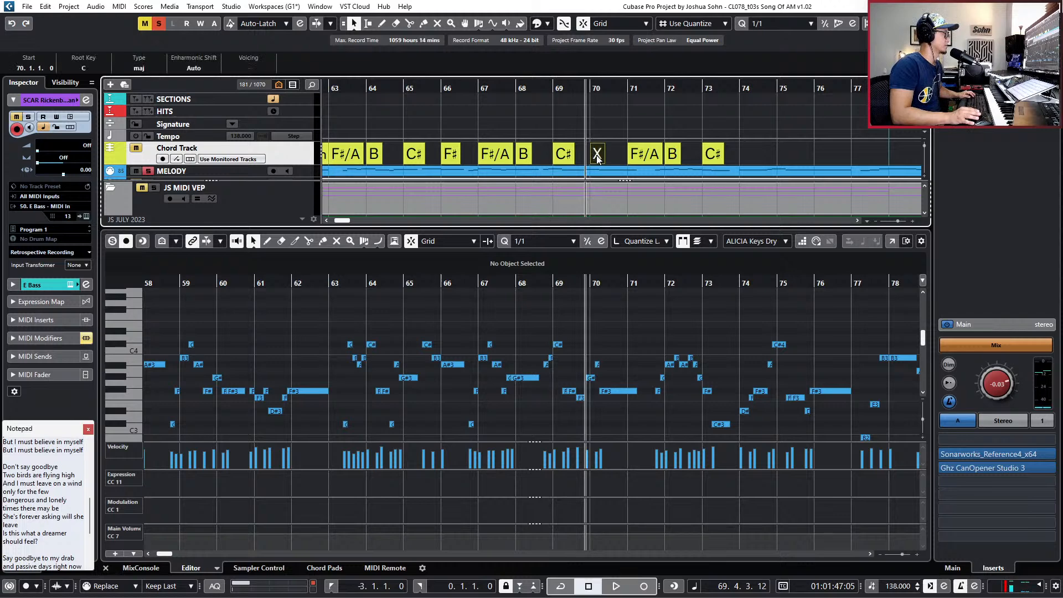
{"action": "double_click", "coordinate": [597, 154]}
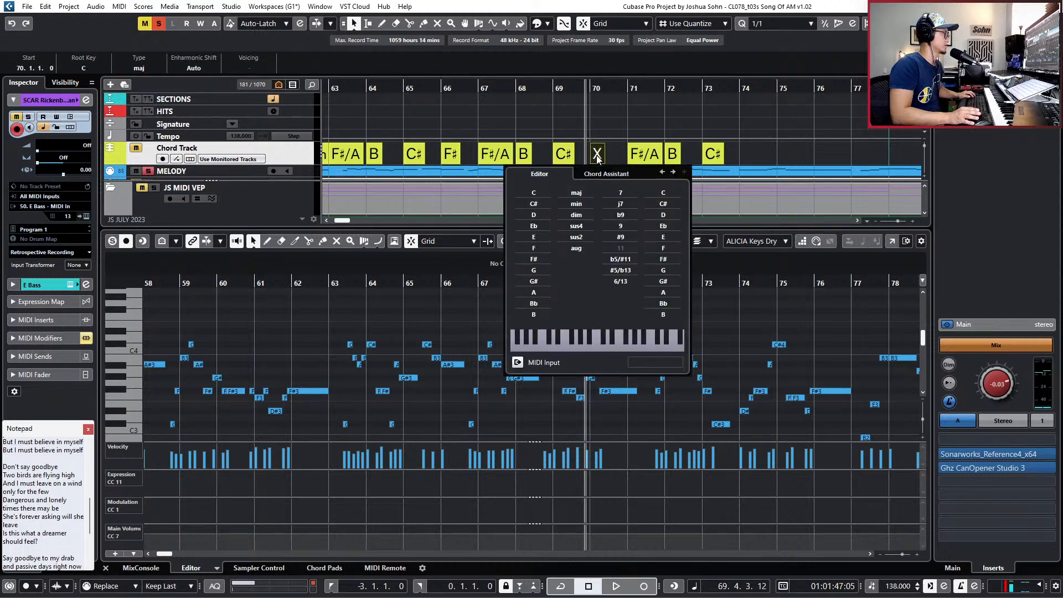
{"action": "left_click", "coordinate": [535, 215]}
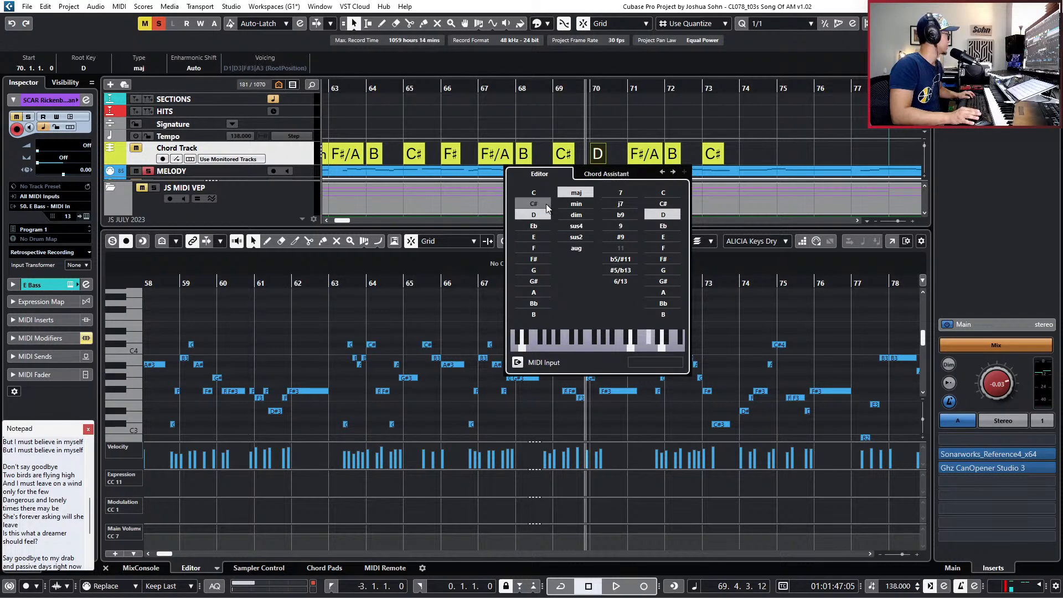
{"action": "left_click", "coordinate": [536, 203]}
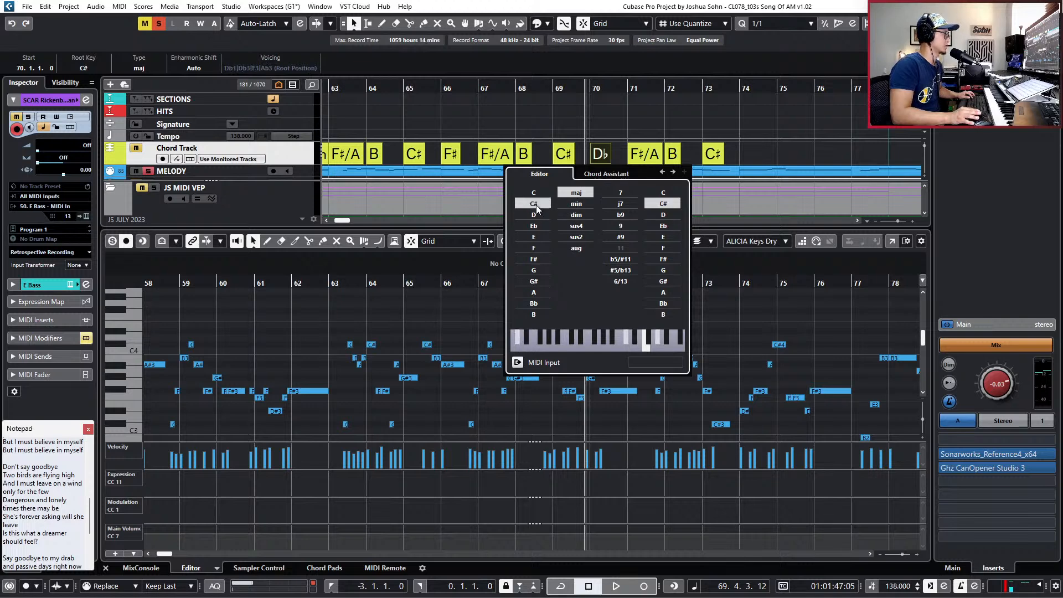
{"action": "left_click", "coordinate": [537, 226]}
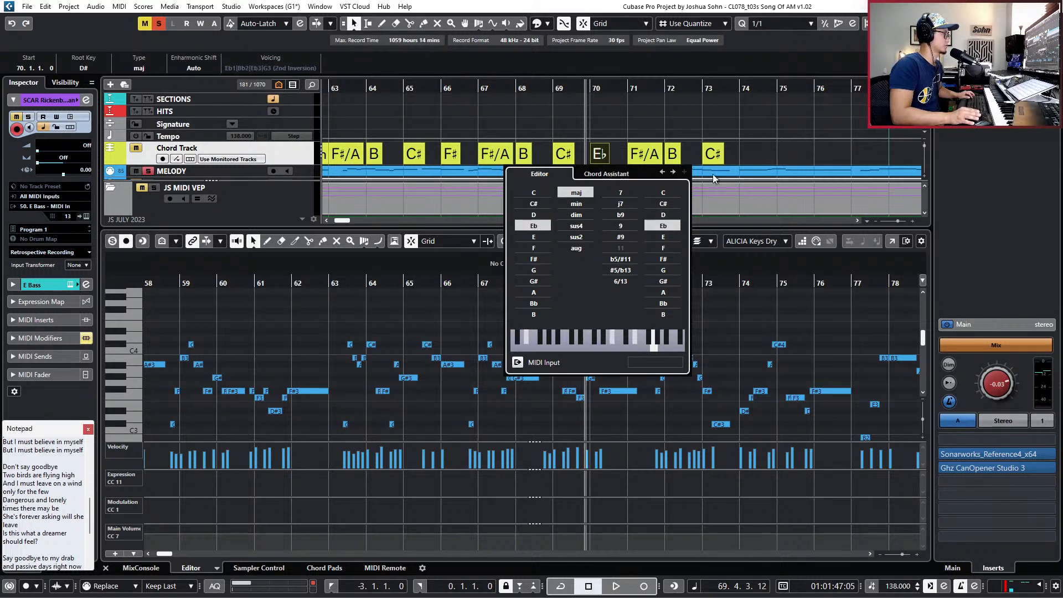
{"action": "left_click", "coordinate": [773, 149]}
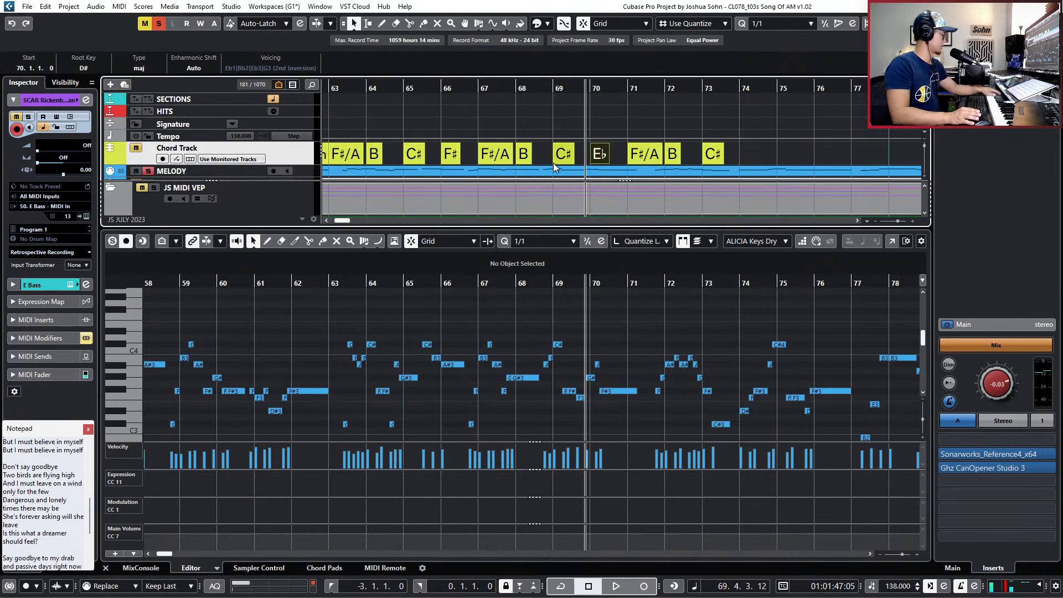
Return to the start of the verse 2 chords at bar 58 and change the bar 62 chord's root to D#, keeping it minor.
{"action": "key", "text": "KP_Subtract"}
{"action": "key", "text": "KP_Subtract"}
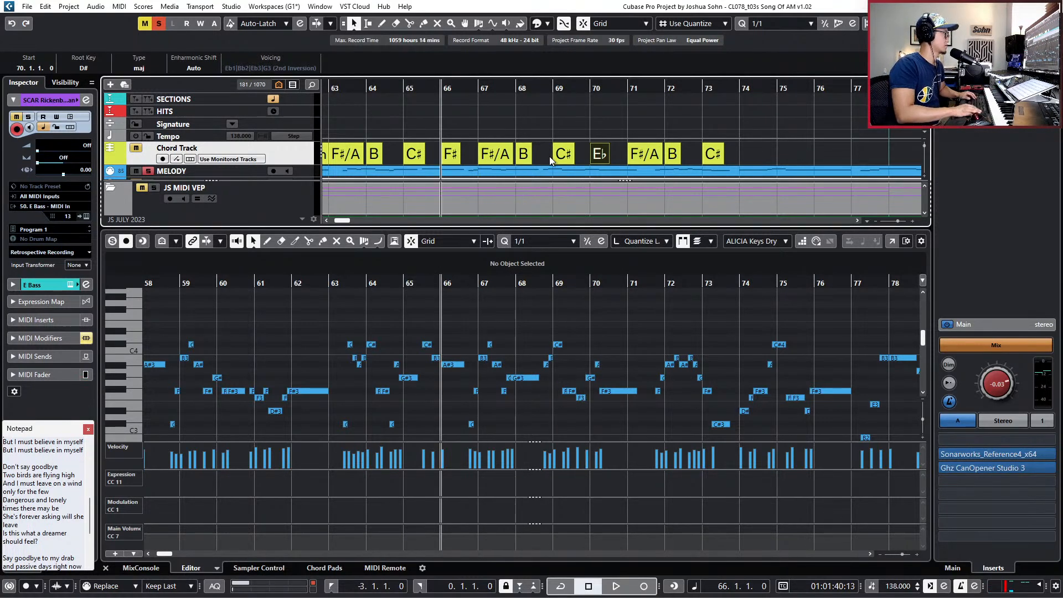
{"action": "key", "text": "g"}
{"action": "key", "text": "g"}
{"action": "key", "text": "KP_Subtract"}
{"action": "key", "text": "KP_Subtract"}
{"action": "key", "text": "KP_Subtract"}
{"action": "key", "text": "KP_Subtract"}
{"action": "key", "text": "KP_Subtract"}
{"action": "key", "text": "KP_Subtract"}
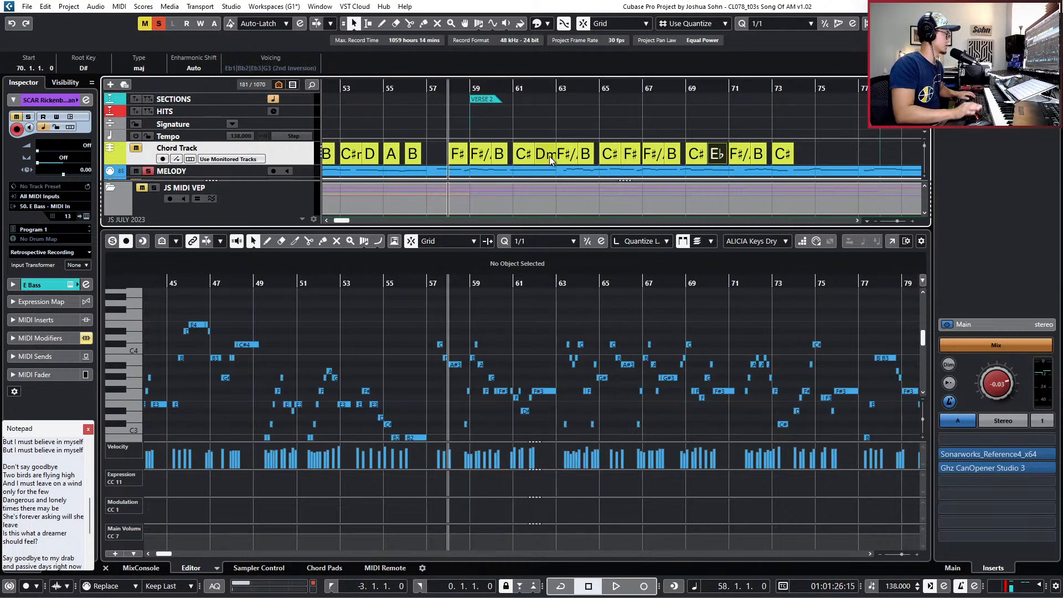
{"action": "key", "text": "h"}
{"action": "key", "text": "h"}
{"action": "double_click", "coordinate": [561, 156]}
{"action": "left_click", "coordinate": [503, 226]}
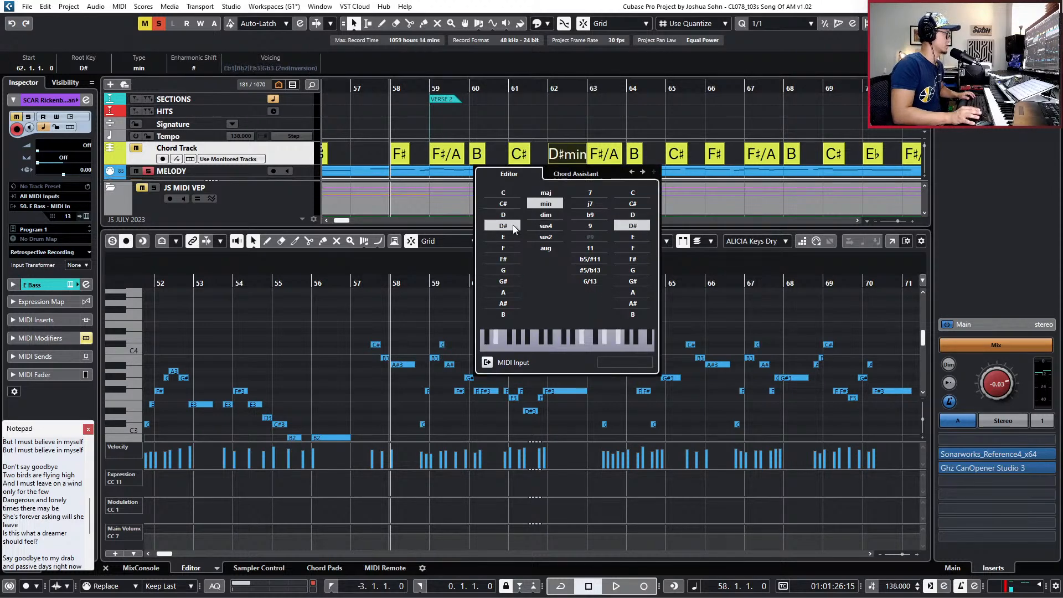
{"action": "key", "text": "Escape"}
Play back verse 2 from just before bar 58 through bar 71 to check the chords against the melody.
{"action": "key", "text": "KP_Subtract"}
{"action": "key", "text": "space"}
{"action": "key", "text": "KP_Multiply"}
{"action": "left_click", "coordinate": [654, 307]}
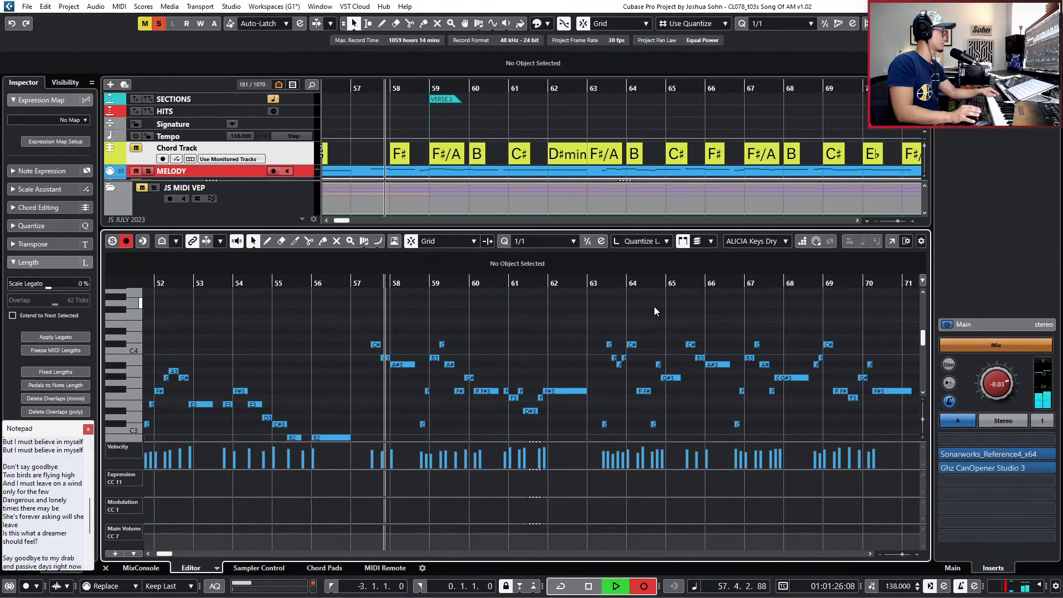
{"action": "key", "text": "space"}
{"action": "key", "text": "space"}
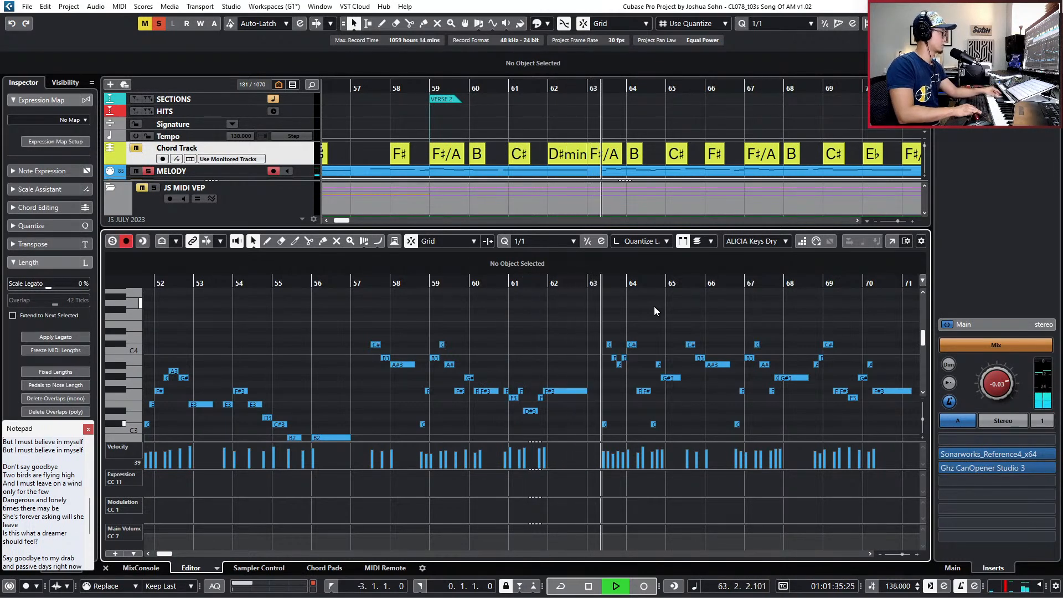
{"action": "key", "text": "space"}
{"action": "key", "text": "KP_Subtract"}
{"action": "key", "text": "space"}
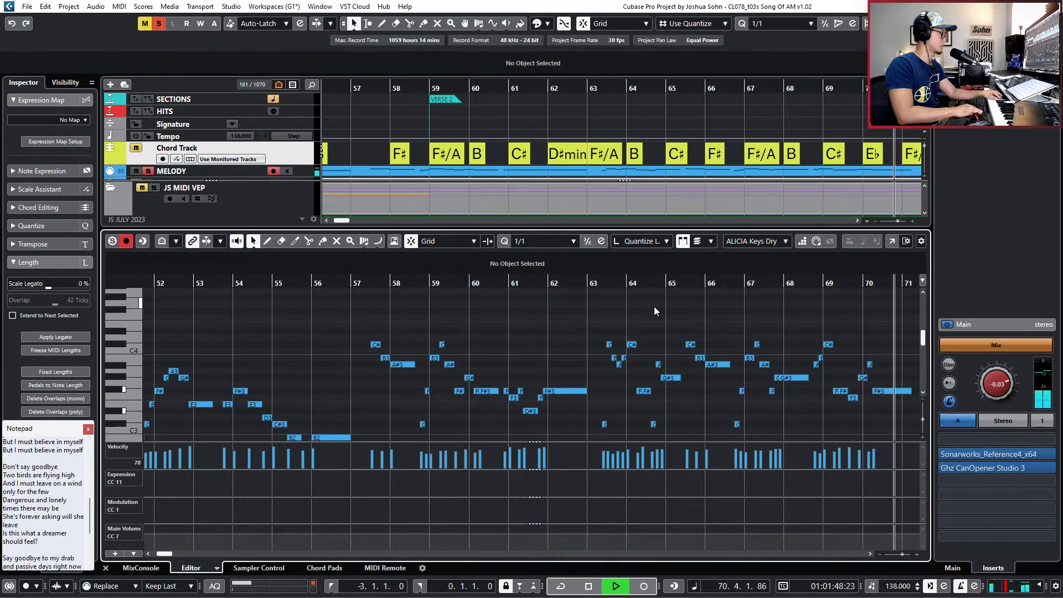
{"action": "key", "text": "space"}
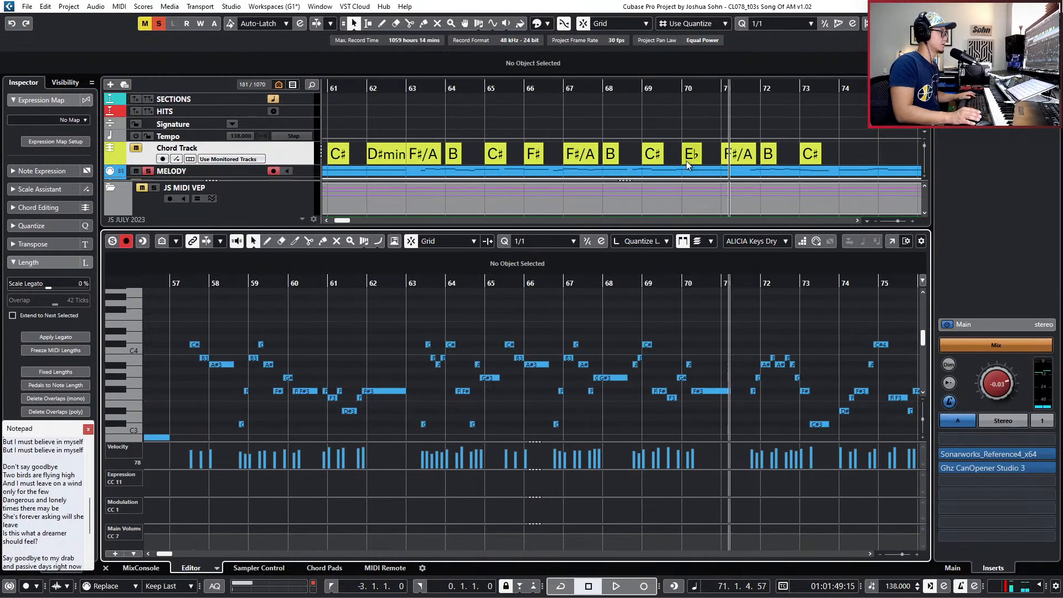
Set the bar 70 chord's enharmonic shift to sharp and change its type to minor.
{"action": "double_click", "coordinate": [686, 161]}
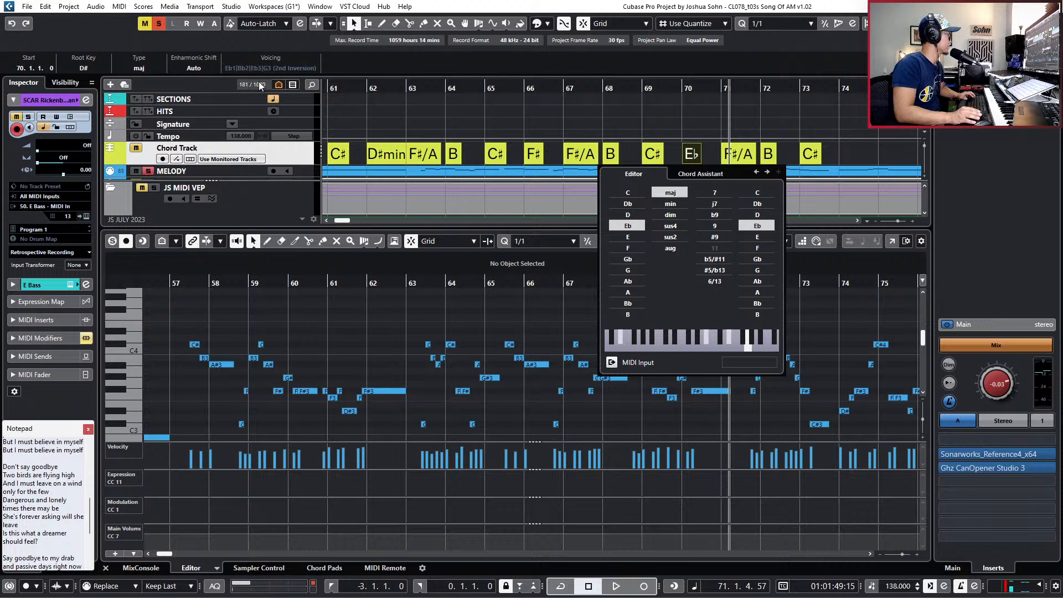
{"action": "left_click", "coordinate": [193, 67]}
{"action": "left_click", "coordinate": [194, 68]}
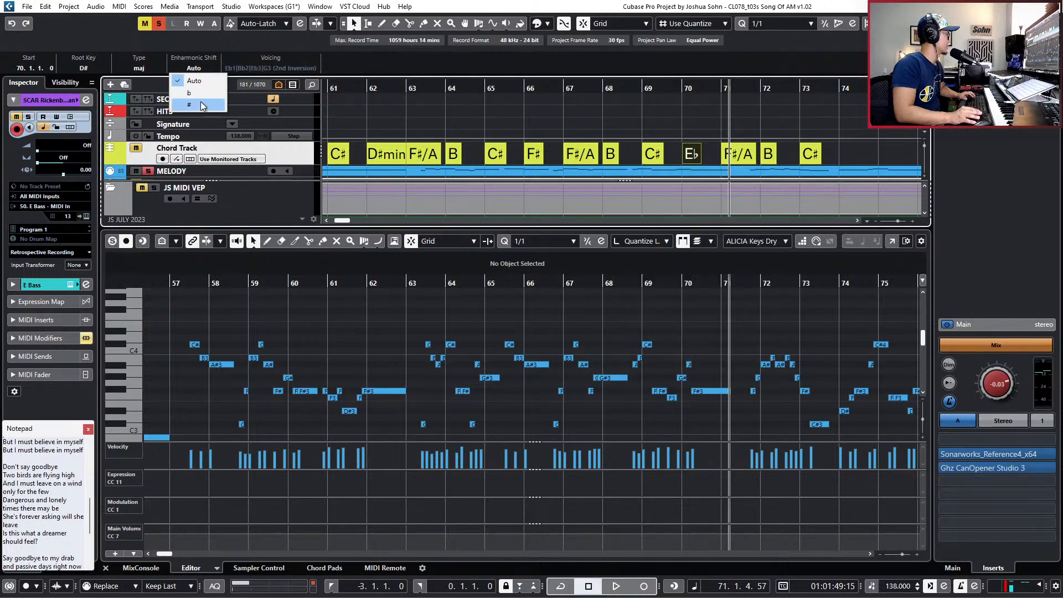
{"action": "left_click", "coordinate": [202, 106]}
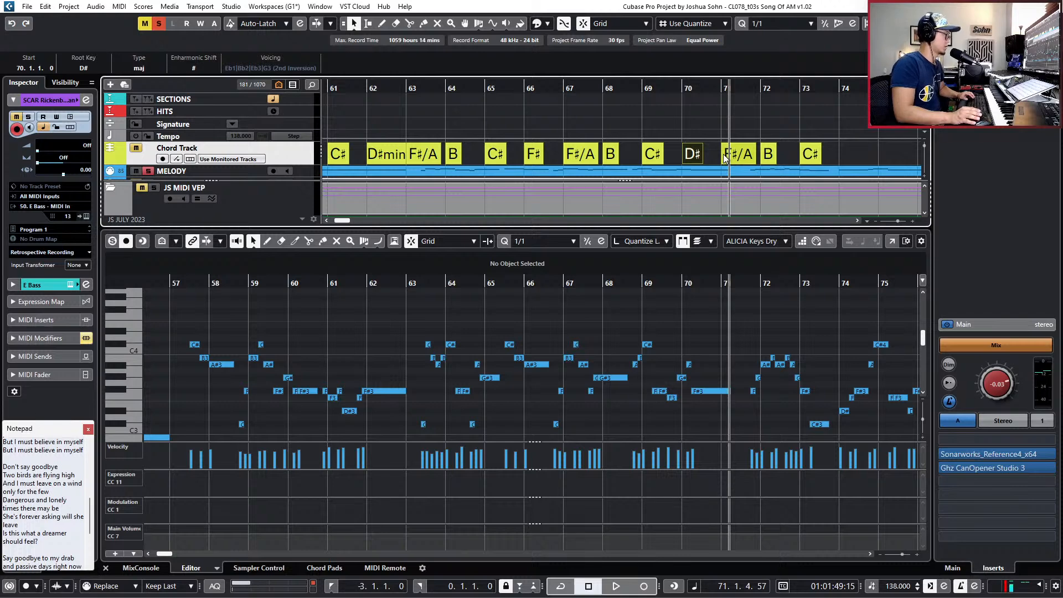
{"action": "double_click", "coordinate": [700, 154]}
{"action": "left_click", "coordinate": [686, 203]}
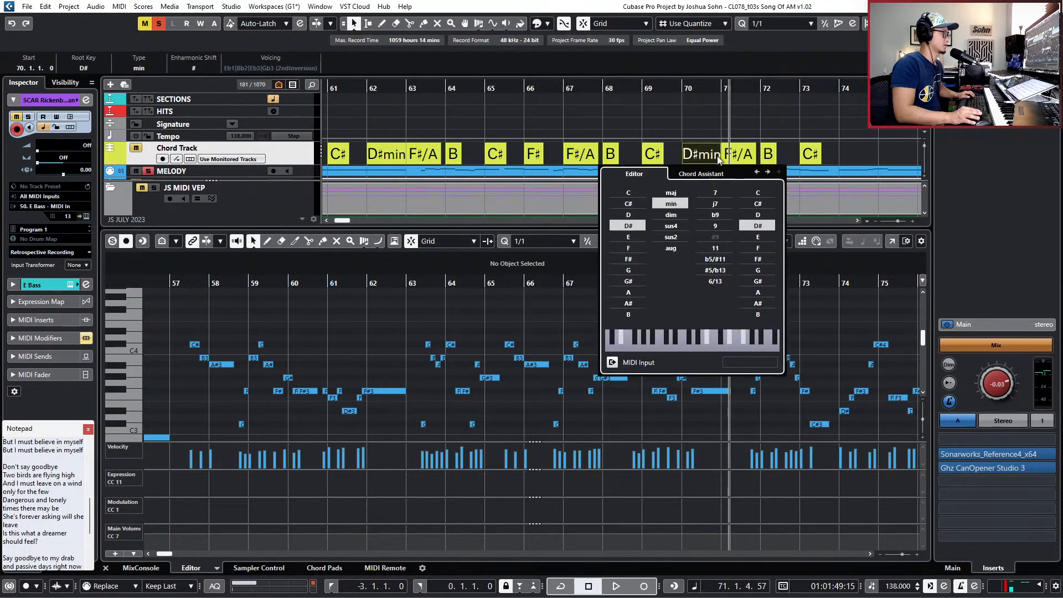
Change the F#/A chord at bar 71 to C# major.
{"action": "left_click", "coordinate": [740, 152]}
{"action": "double_click", "coordinate": [741, 151]}
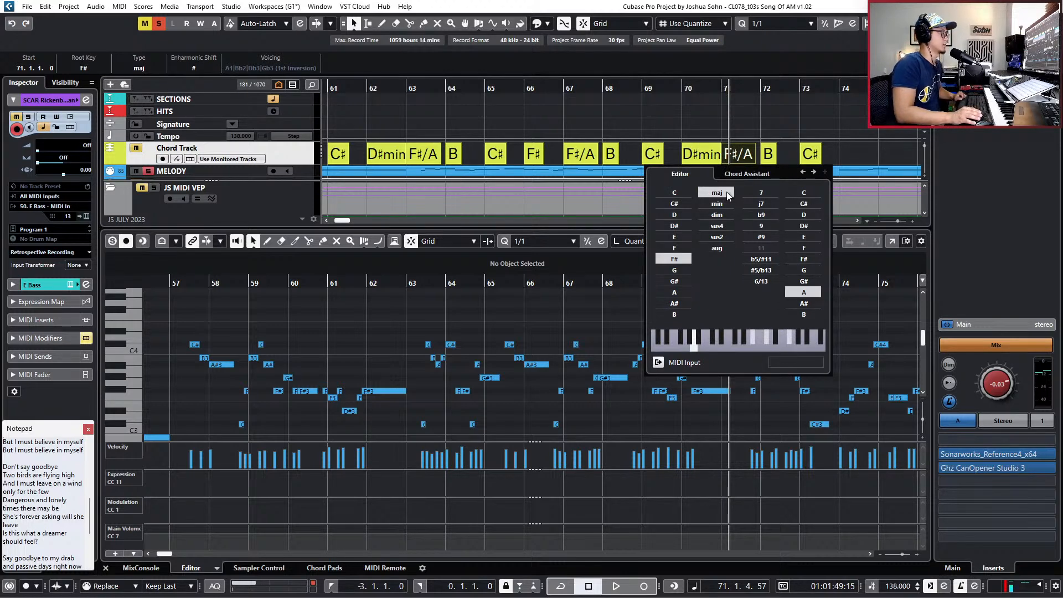
{"action": "left_click", "coordinate": [686, 192]}
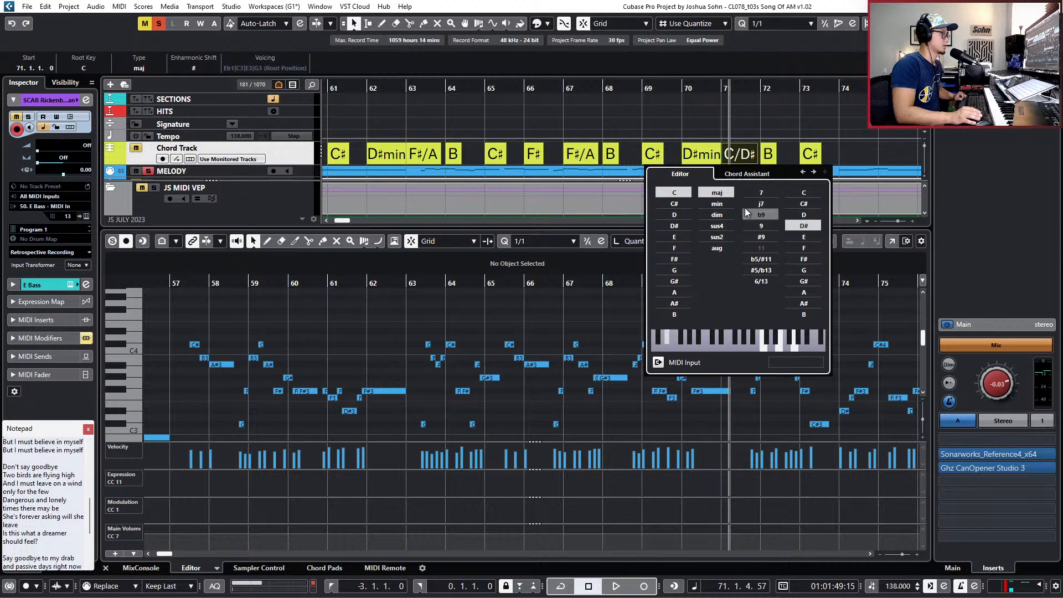
{"action": "left_click", "coordinate": [800, 227]}
{"action": "left_click", "coordinate": [683, 207]}
{"action": "left_click", "coordinate": [774, 158]}
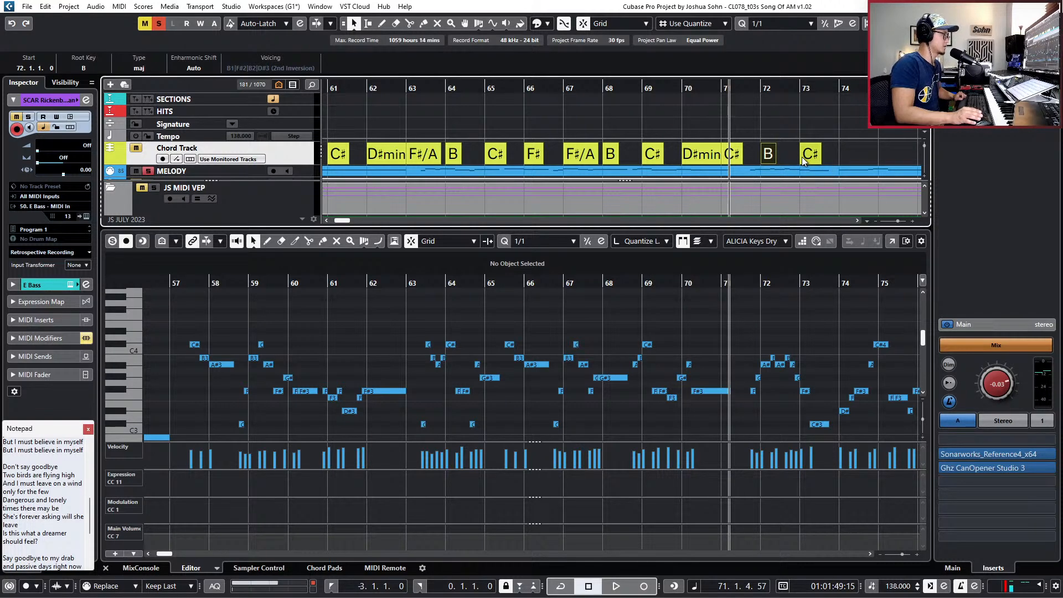
Delete the C# chord at bar 73 and add a G# minor chord at bar 74.
{"action": "left_click", "coordinate": [775, 317]}
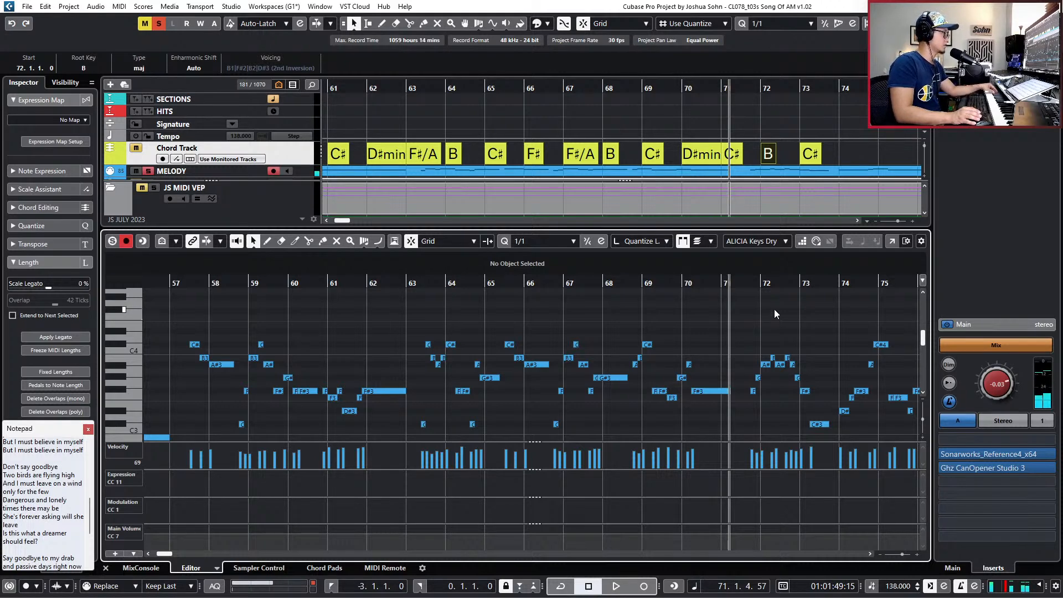
{"action": "left_click", "coordinate": [812, 155]}
{"action": "key", "text": "Delete"}
{"action": "scroll", "coordinate": [785, 161], "scroll_direction": "right", "scroll_amount": 2}
{"action": "left_click", "coordinate": [784, 154]}
{"action": "double_click", "coordinate": [782, 158]}
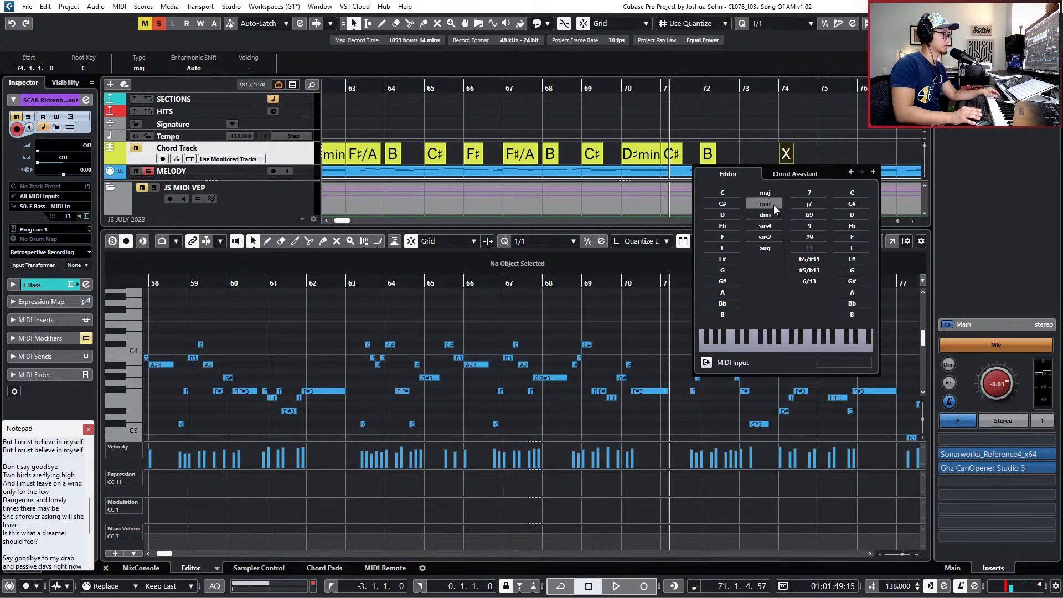
{"action": "left_click", "coordinate": [723, 282]}
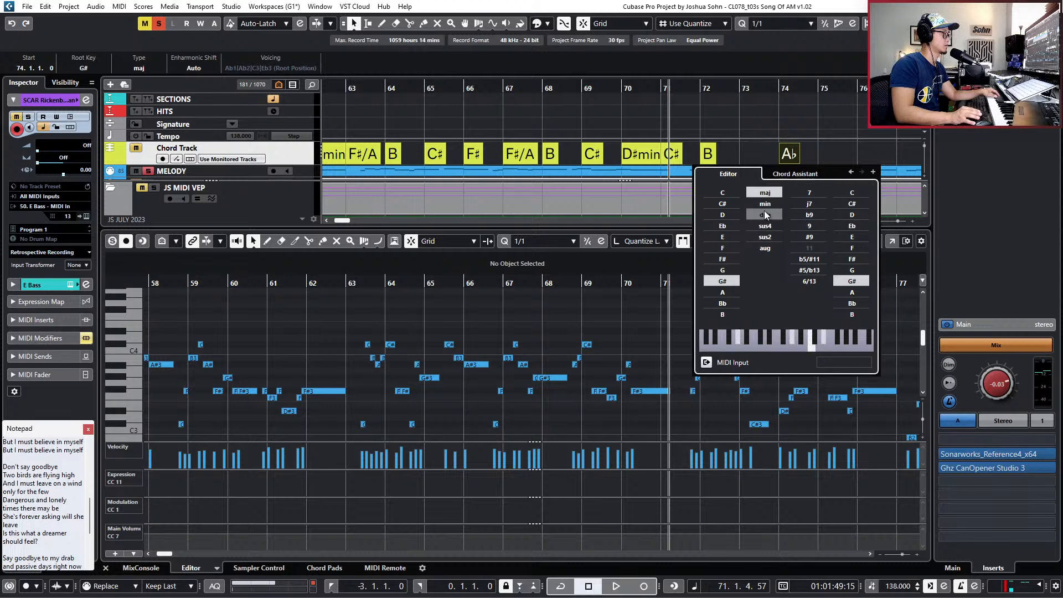
{"action": "left_click", "coordinate": [822, 170]}
{"action": "left_click", "coordinate": [829, 155]}
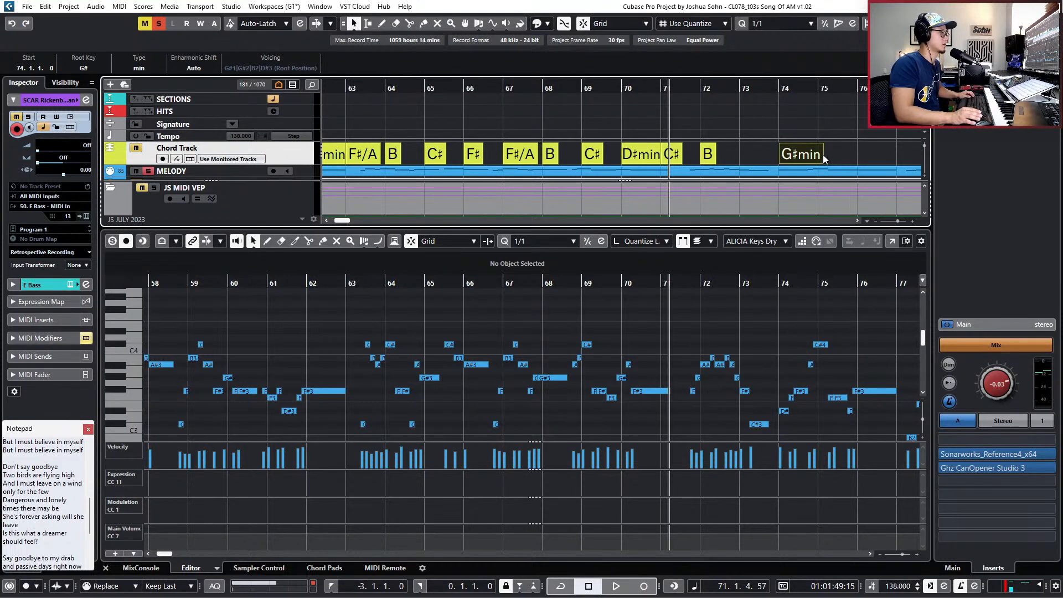
Add a C# major chord at bar 75 and set its enharmonic shift to sharp.
{"action": "left_click", "coordinate": [833, 154], "text": "alt"}
{"action": "double_click", "coordinate": [825, 156]}
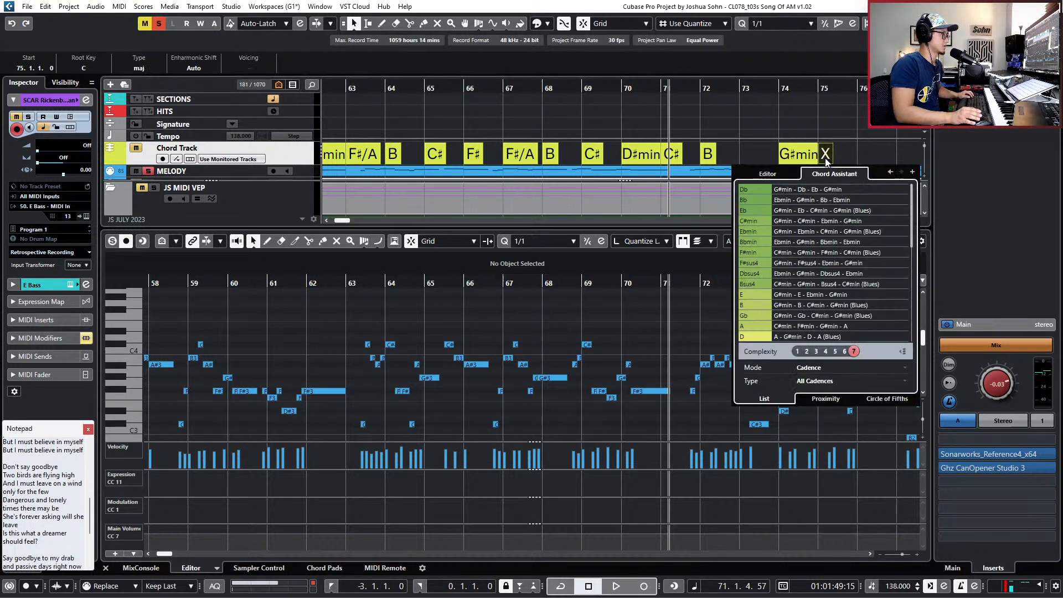
{"action": "left_click", "coordinate": [769, 192]}
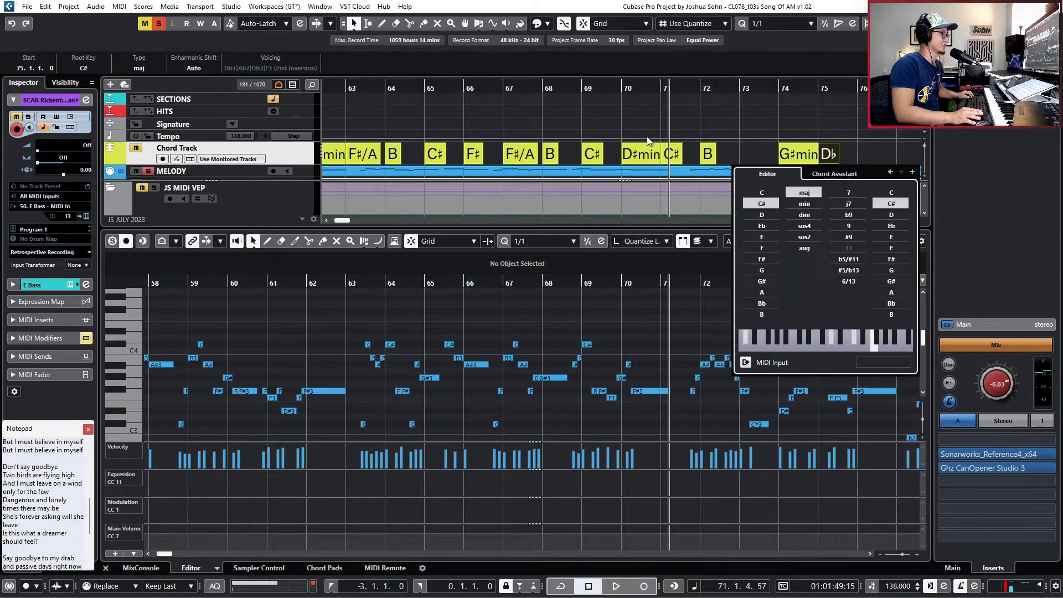
{"action": "left_click", "coordinate": [201, 69]}
{"action": "left_click", "coordinate": [194, 70]}
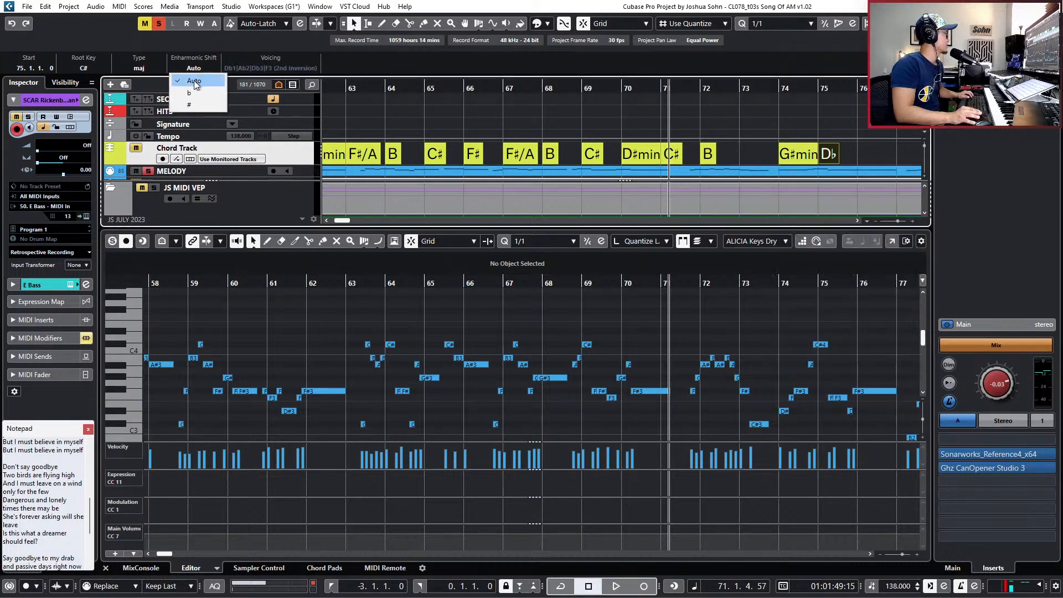
{"action": "left_click", "coordinate": [197, 105]}
Change the bass note of the F#/A chord at bar 59 to A#.
{"action": "scroll", "coordinate": [487, 153], "scroll_direction": "left", "scroll_amount": 3}
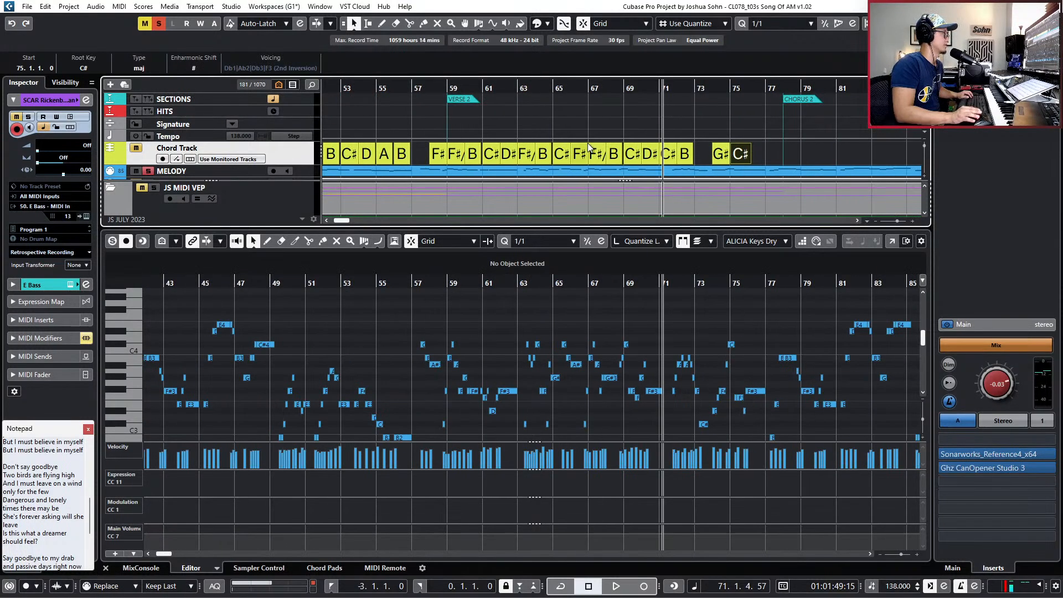
{"action": "scroll", "coordinate": [488, 155], "scroll_direction": "up", "scroll_amount": 2}
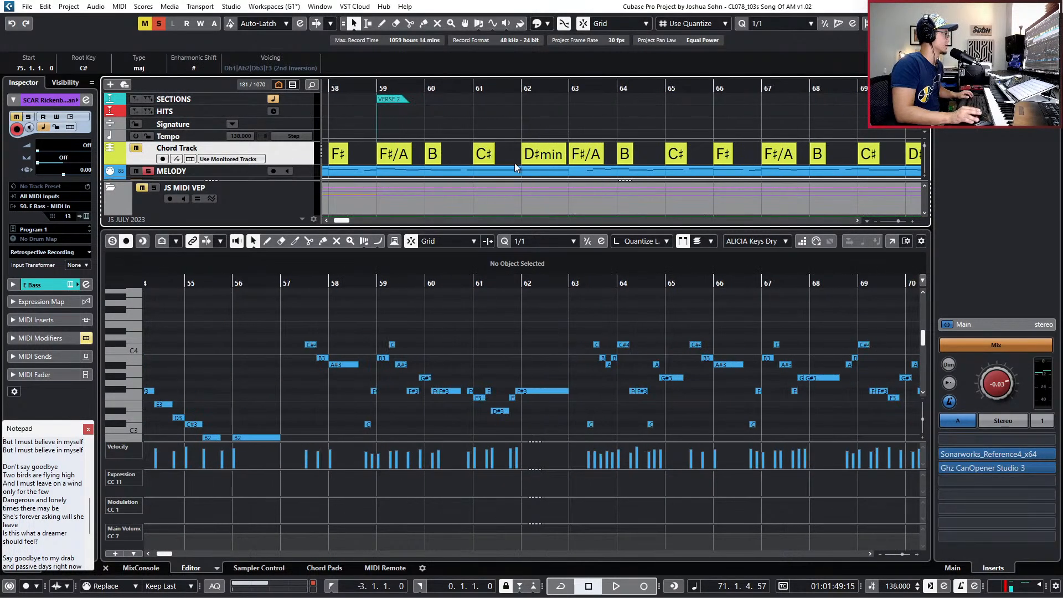
{"action": "double_click", "coordinate": [403, 154]}
{"action": "left_click", "coordinate": [460, 303]}
Change the bass note of the F#/A chord at bar 63 to A#.
{"action": "left_click", "coordinate": [591, 154]}
{"action": "left_click", "coordinate": [592, 154]}
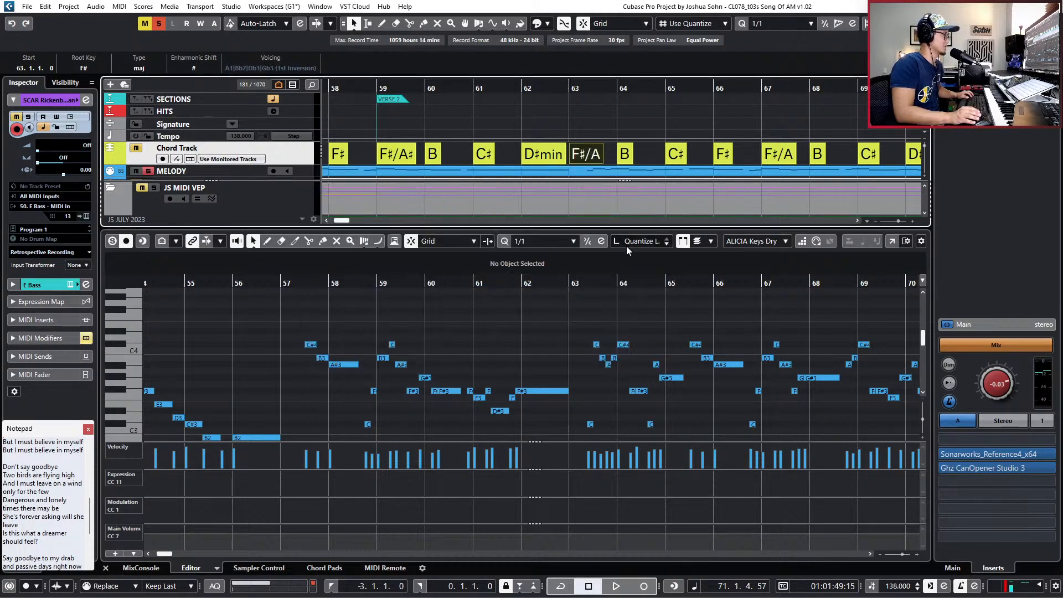
{"action": "double_click", "coordinate": [593, 156]}
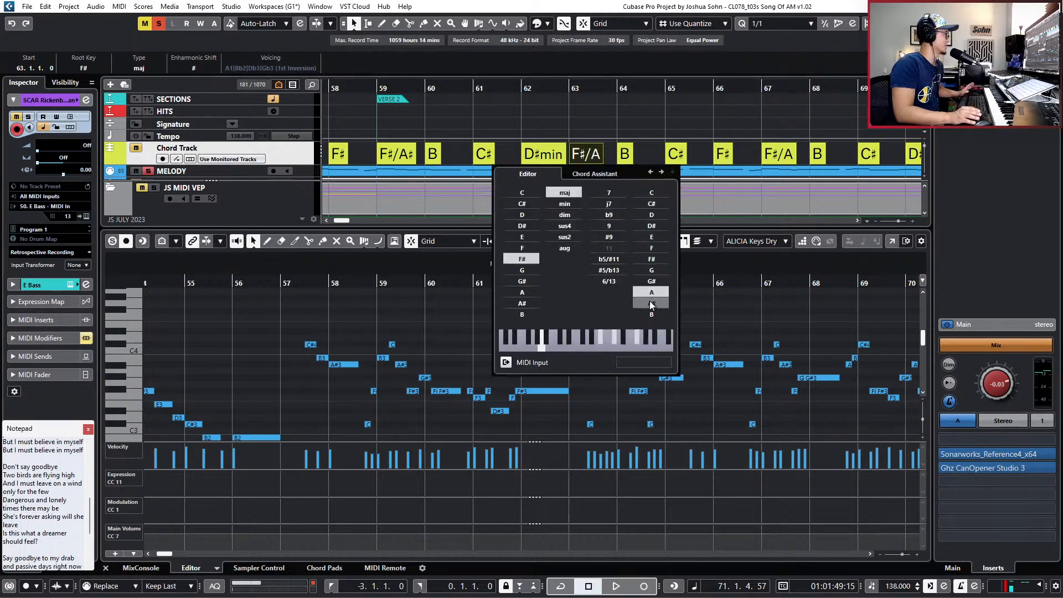
{"action": "left_click", "coordinate": [652, 303]}
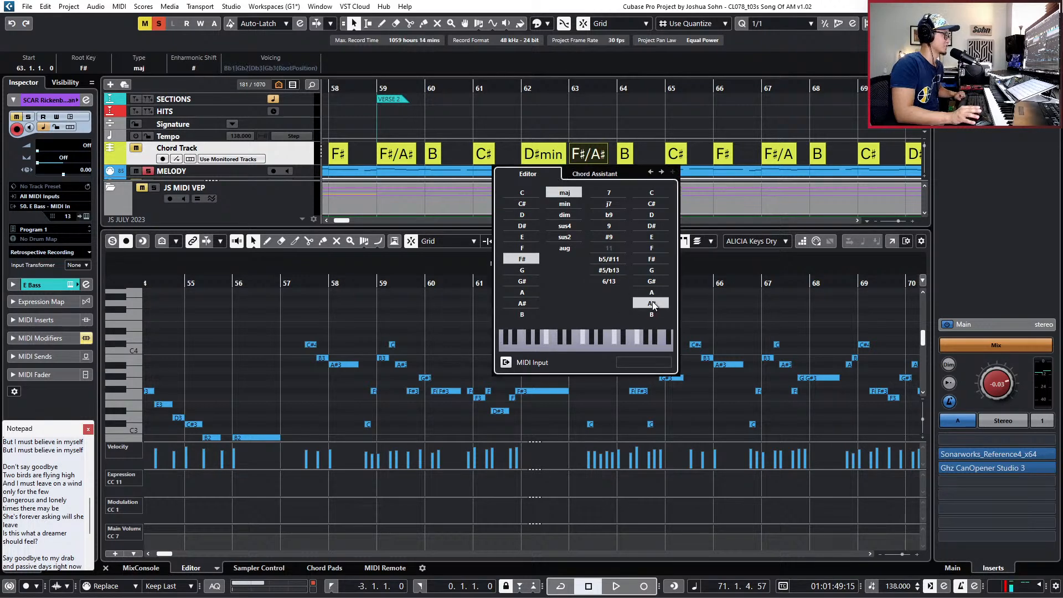
Change the bass note of the F#/A chord at bar 67 to A#.
{"action": "left_click", "coordinate": [784, 156]}
{"action": "double_click", "coordinate": [786, 156]}
{"action": "left_click", "coordinate": [788, 157]}
{"action": "double_click", "coordinate": [789, 156]}
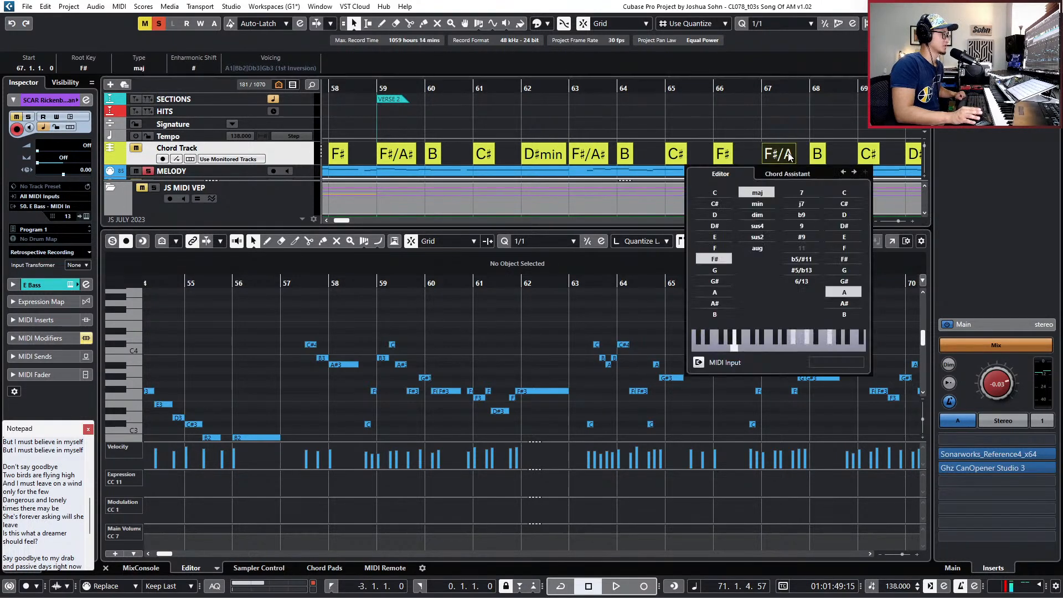
{"action": "left_click", "coordinate": [845, 303]}
{"action": "left_click", "coordinate": [752, 131]}
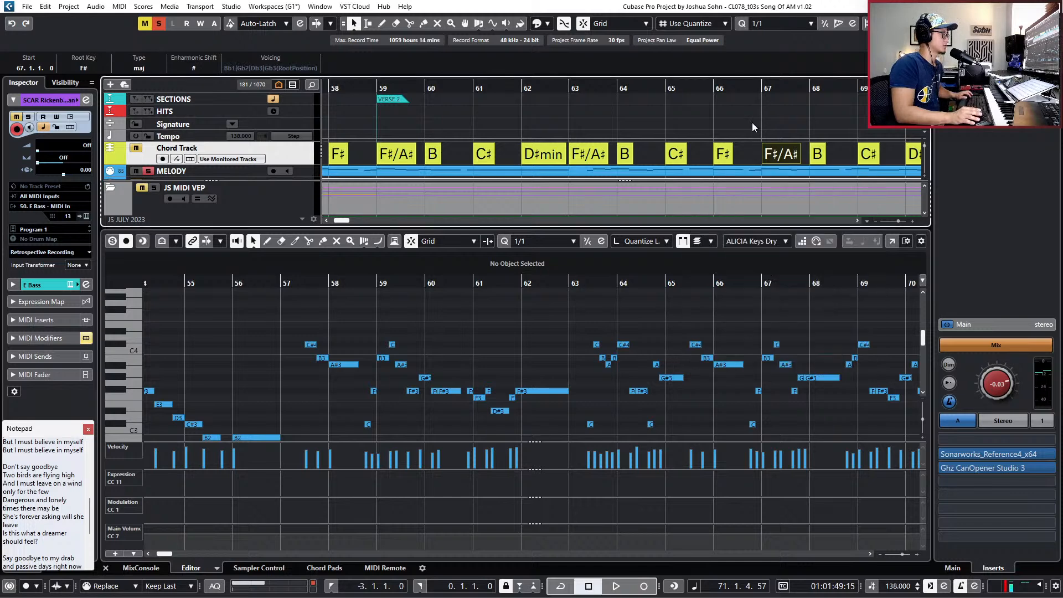
Play back verse 2 from around bar 57 through bar 76 to check the corrected chord track against the melody.
{"action": "key", "text": "g"}
{"action": "key", "text": "g"}
{"action": "key", "text": "g"}
{"action": "key", "text": "Left"}
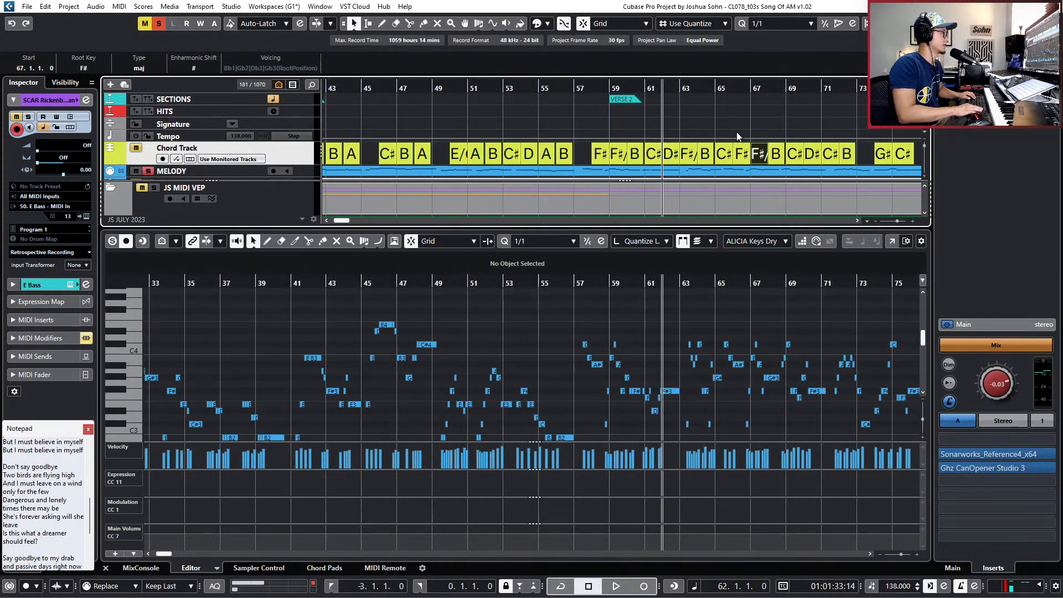
{"action": "key", "text": "h"}
{"action": "key", "text": "h"}
{"action": "key", "text": "space"}
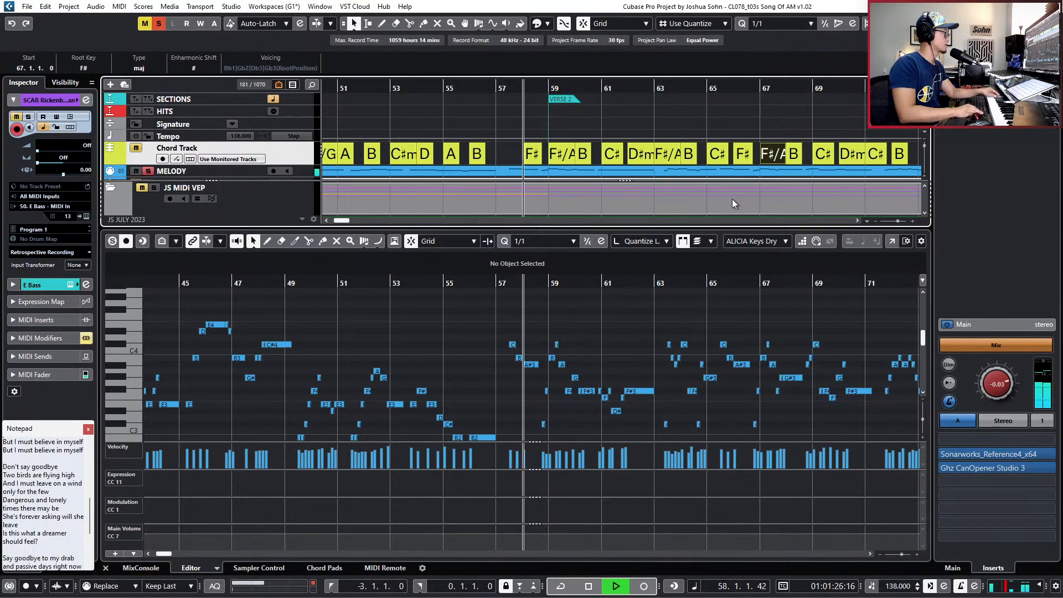
{"action": "left_click", "coordinate": [698, 344]}
{"action": "key", "text": "space"}
{"action": "key", "text": "KP_Subtract"}
{"action": "key", "text": "space"}
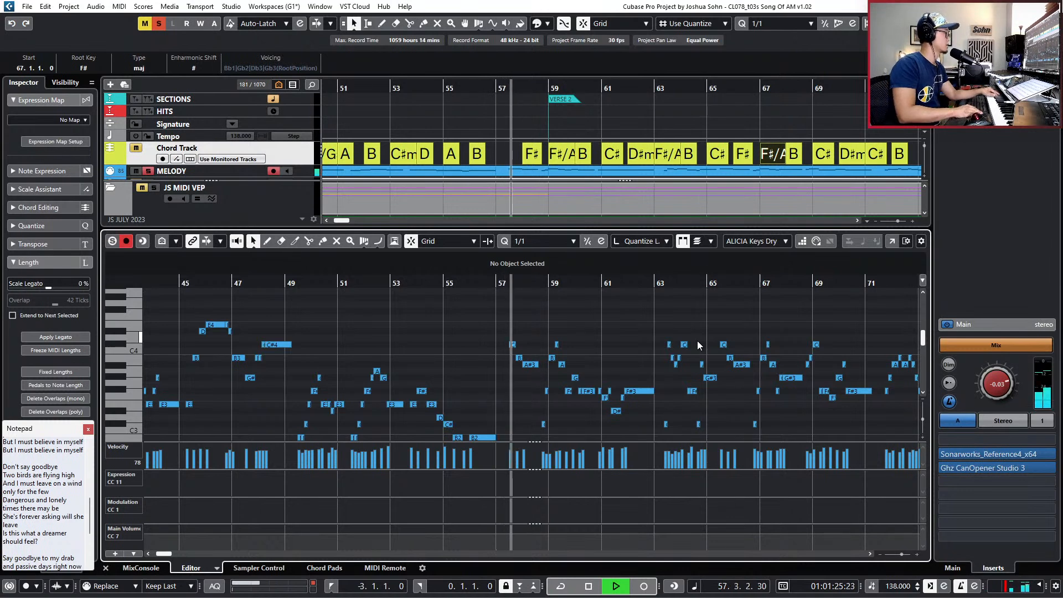
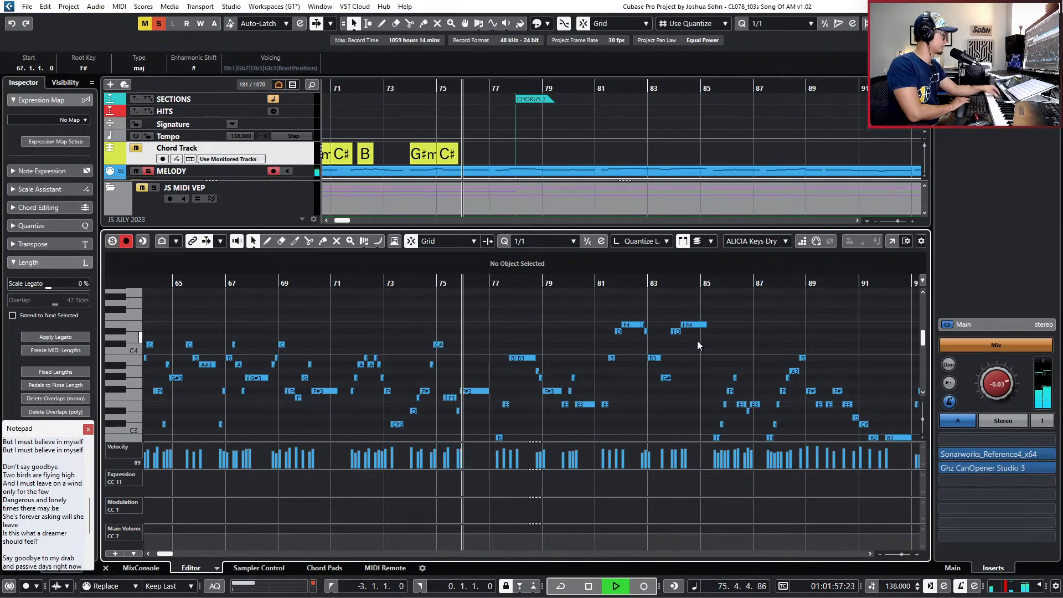
{"action": "key", "text": "space"}
Examine the F#3 melody note at bar 76 and move the playhead to the start of chorus 2 at bar 78.
{"action": "scroll", "coordinate": [512, 132], "scroll_direction": "up", "scroll_amount": 2}
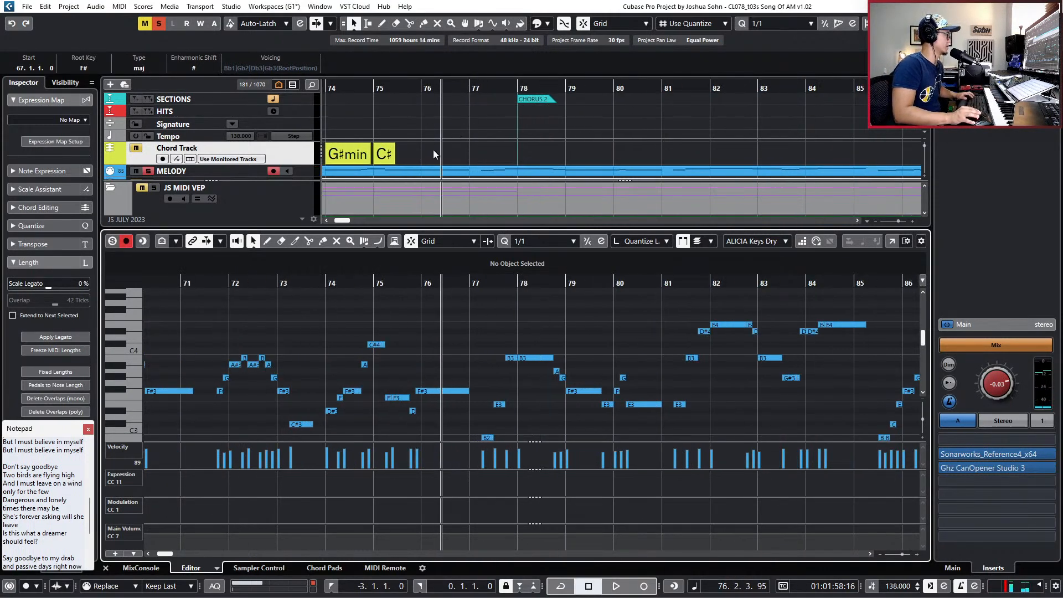
{"action": "left_click", "coordinate": [437, 153]}
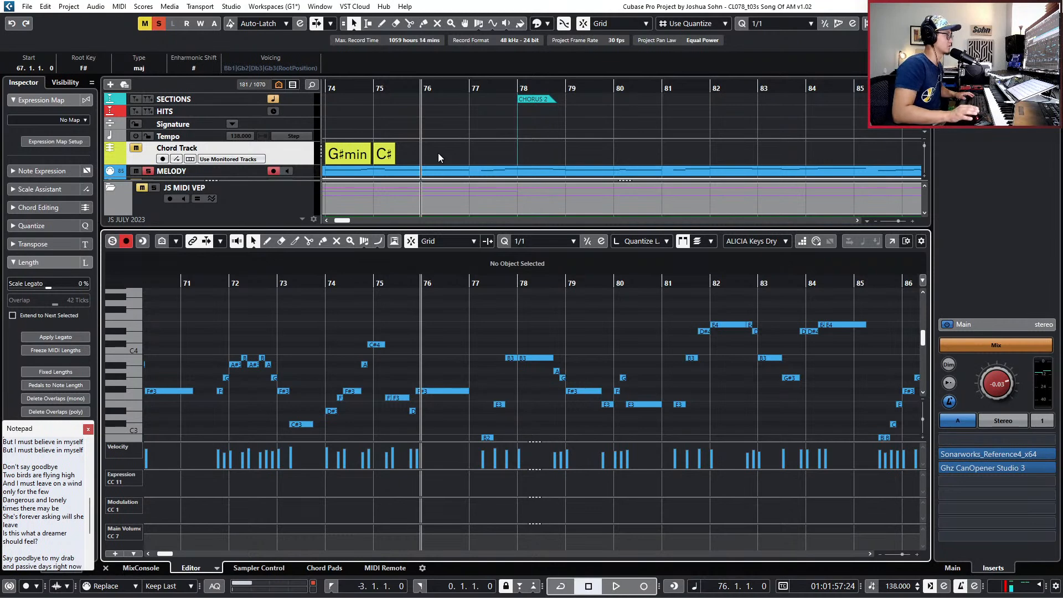
{"action": "left_click", "coordinate": [443, 391]}
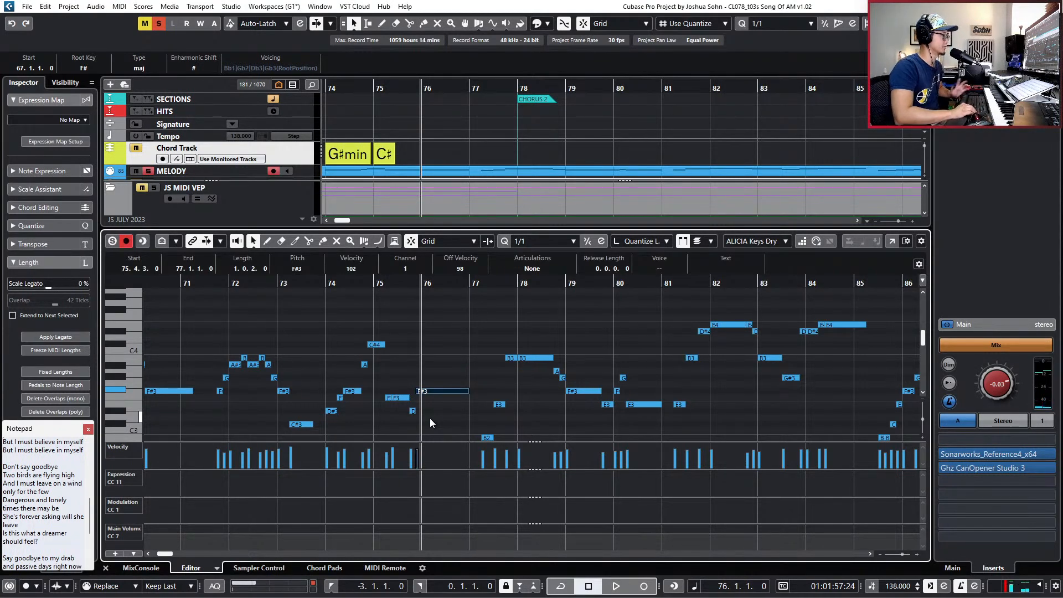
{"action": "key", "text": "KP_Add"}
{"action": "key", "text": "KP_Add"}
{"action": "key", "text": "KP_Add"}
{"action": "key", "text": "KP_Subtract"}
Copy the first chorus's chord events, from the E at bar 42 through the F# at bar 58, to bar 78.
{"action": "key", "text": "g"}
{"action": "key", "text": "g"}
{"action": "key", "text": "g"}
{"action": "key", "text": "g"}
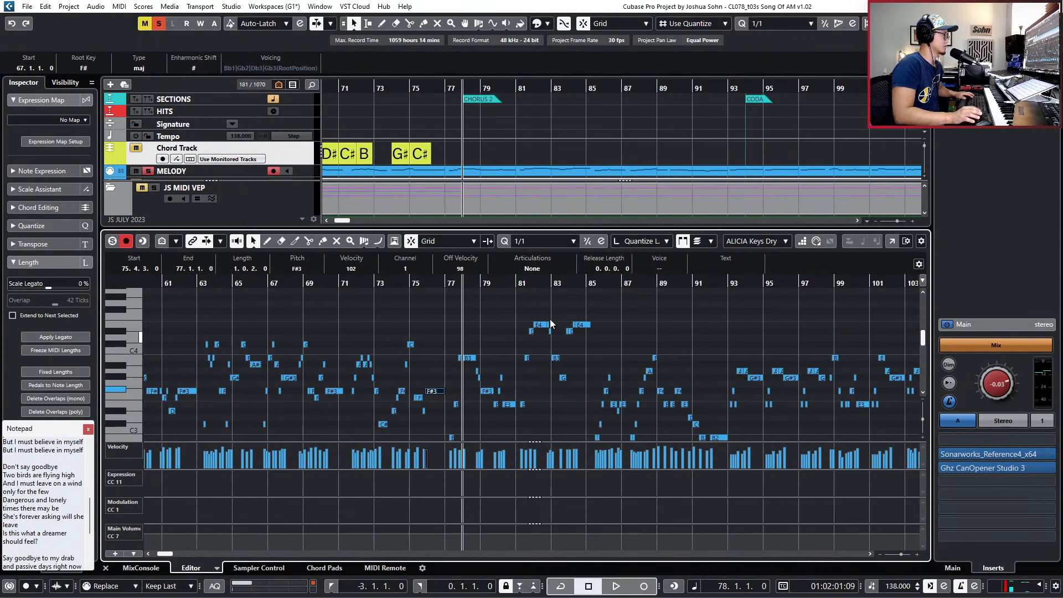
{"action": "key", "text": "h"}
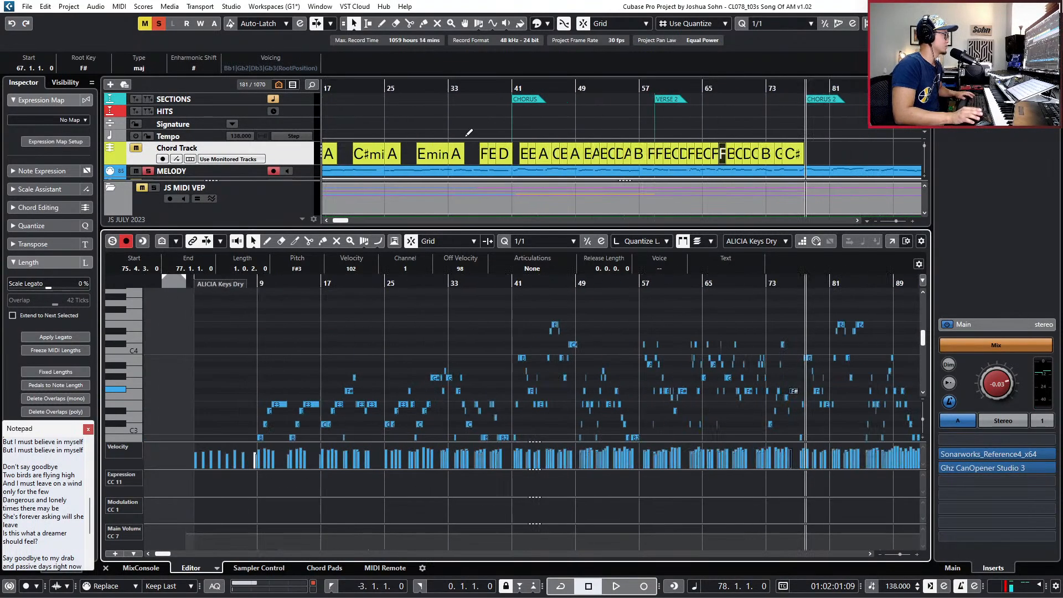
{"action": "key", "text": "h"}
{"action": "key", "text": "h"}
{"action": "left_click_drag", "start_coordinate": [518, 154], "coordinate": [691, 154]}
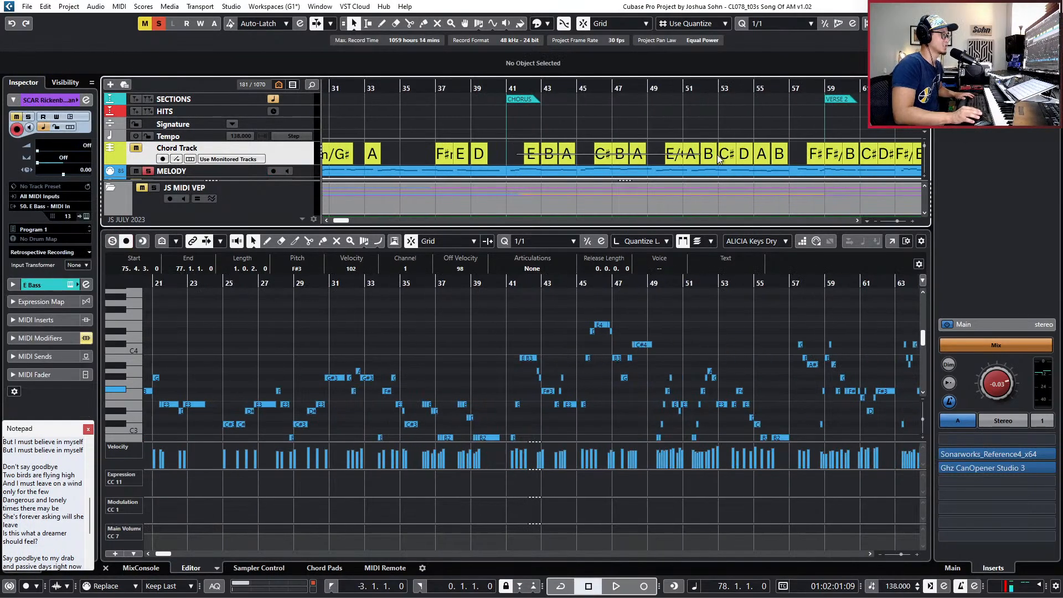
{"action": "left_click_drag", "start_coordinate": [801, 158], "coordinate": [821, 158]}
{"action": "key", "text": "h"}
{"action": "key", "text": "h"}
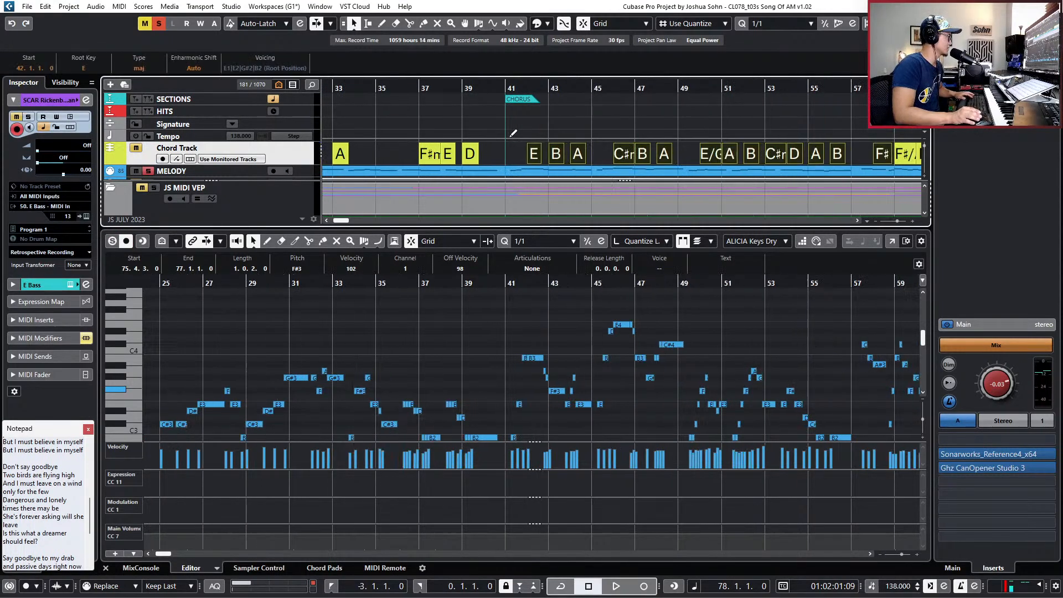
{"action": "key", "text": "g"}
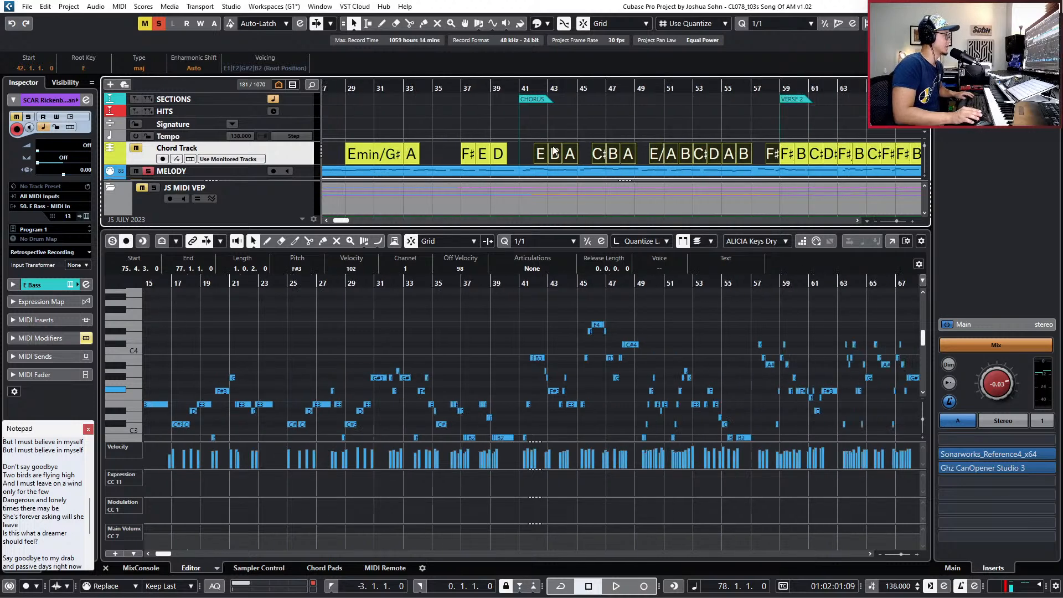
{"action": "left_click_drag", "start_coordinate": [541, 156], "coordinate": [803, 158]}
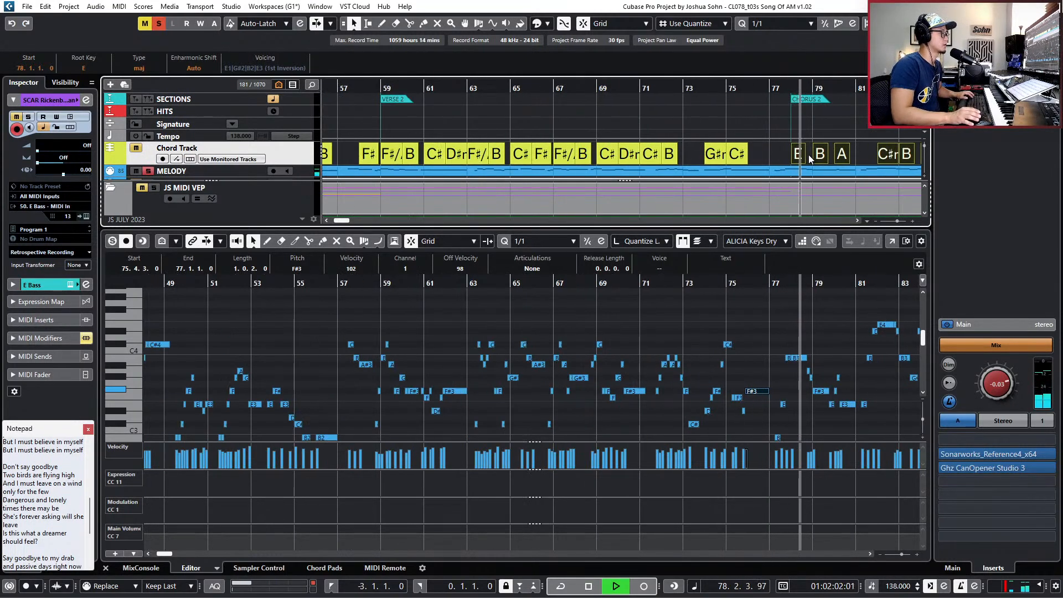
Stop the chorus 2 playback and abort the chord progression calculation.
{"action": "key", "text": "f"}
{"action": "key", "text": "space"}
{"action": "key", "text": "g"}
{"action": "key", "text": "g"}
{"action": "key", "text": "g"}
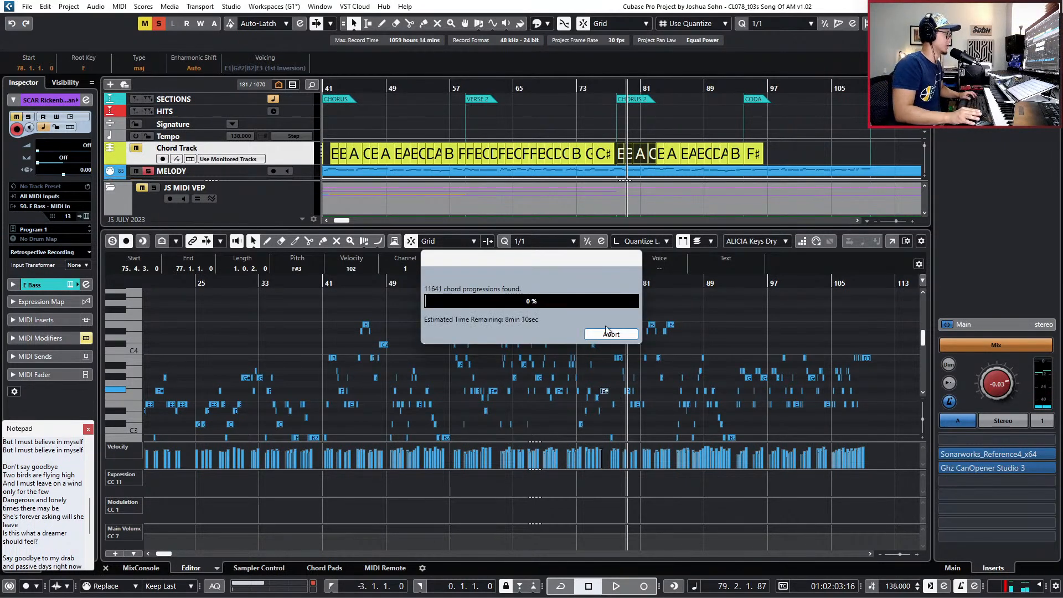
{"action": "left_click", "coordinate": [631, 334]}
Clear the chord selection in chorus 2 and turn off solo on the MELODY track.
{"action": "left_click", "coordinate": [621, 156]}
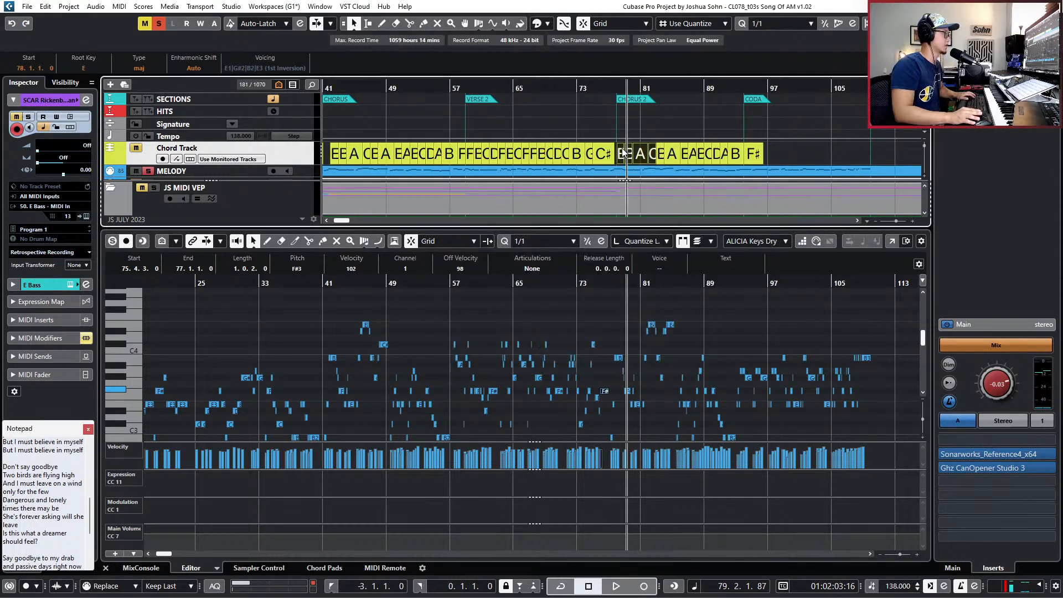
{"action": "left_click", "coordinate": [627, 155]}
{"action": "left_click", "coordinate": [650, 158], "text": "shift"}
{"action": "left_click", "coordinate": [639, 158], "text": "shift"}
{"action": "left_click", "coordinate": [629, 158], "text": "shift"}
{"action": "key", "text": "s"}
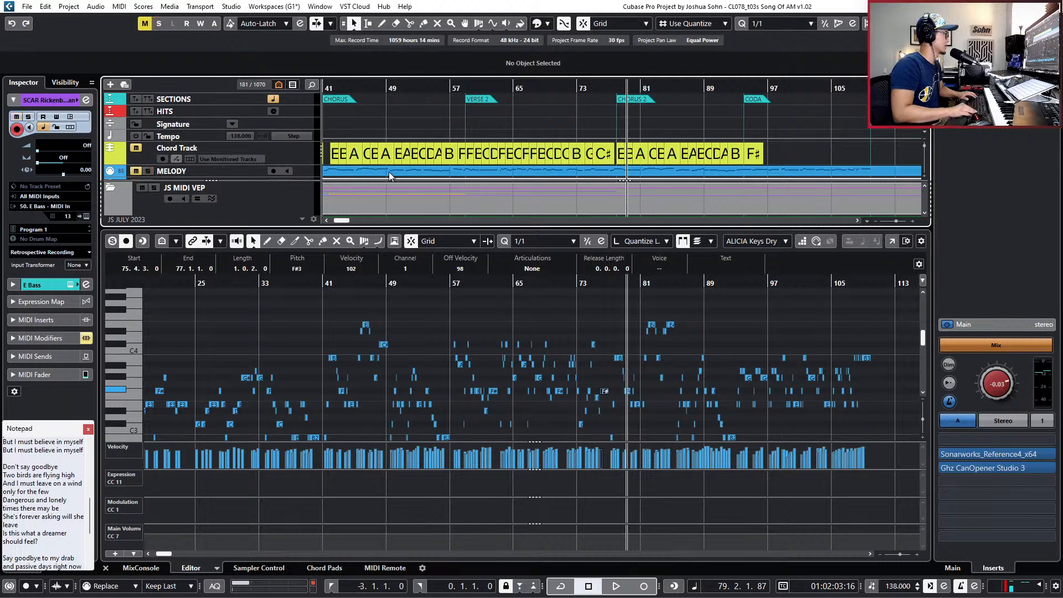
Move the playhead to verse 2 at bar 59, close the note editor and select the JB Solo Violin 1 KS part.
{"action": "key", "text": "KP_1"}
{"action": "key", "text": "KP_Add"}
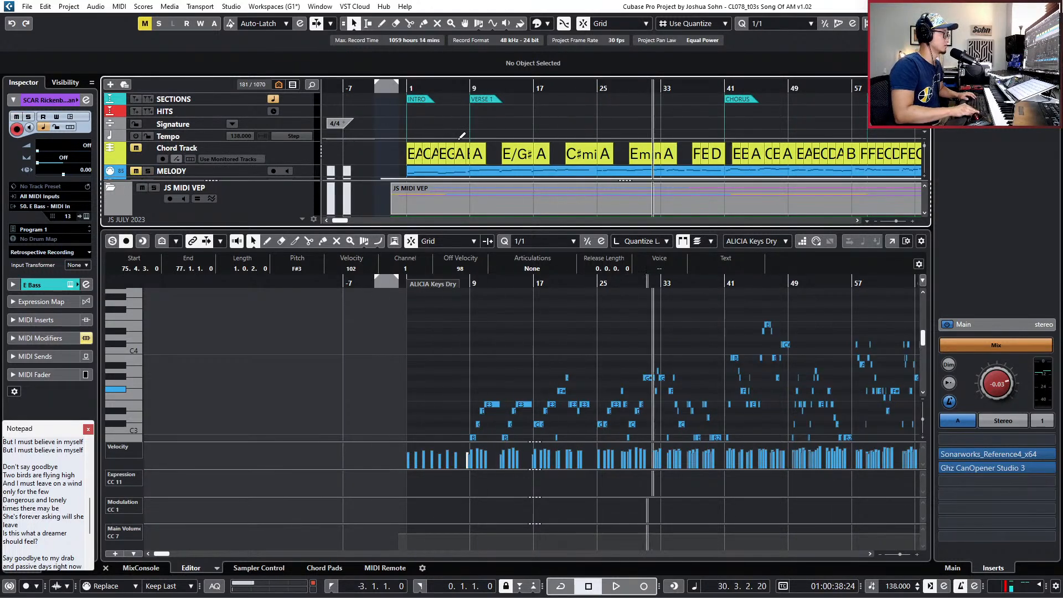
{"action": "key", "text": "KP_Add"}
{"action": "key", "text": "KP_Subtract"}
{"action": "key", "text": "KP_Subtract"}
{"action": "key", "text": "KP_Subtract"}
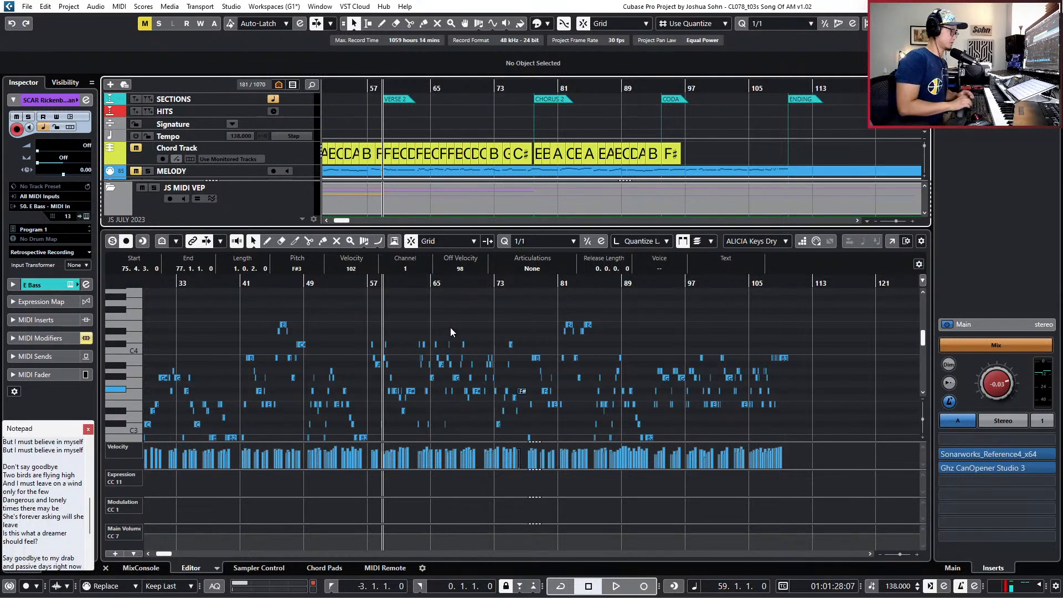
{"action": "key", "text": "alt+Tab"}
{"action": "key", "text": "alt+Tab"}
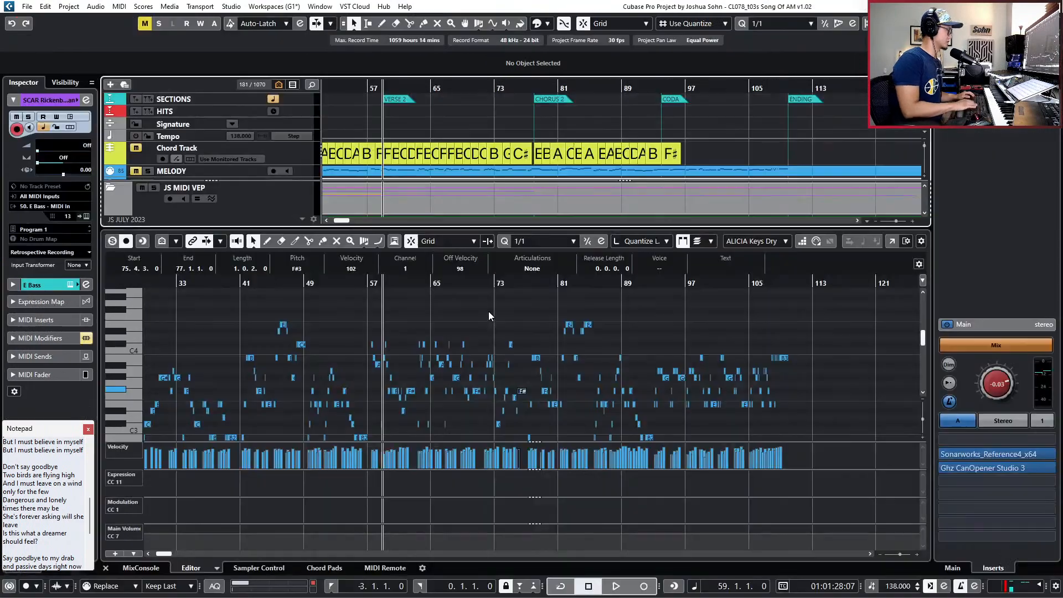
{"action": "key", "text": "ctrl+alt+b"}
{"action": "key", "text": "h"}
{"action": "key", "text": "h"}
{"action": "scroll", "coordinate": [494, 318], "scroll_direction": "left", "scroll_amount": 5}
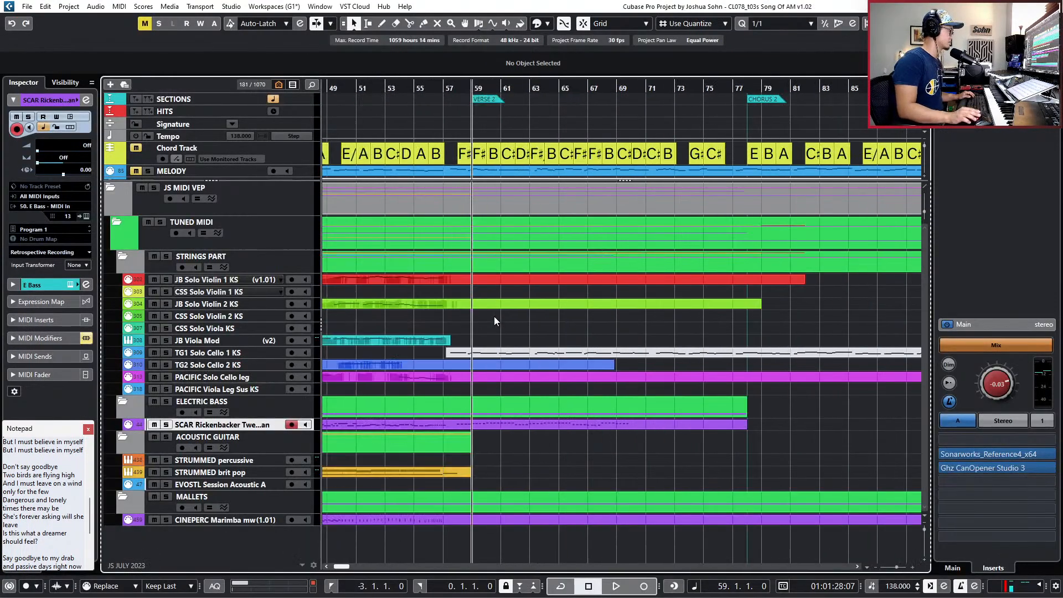
{"action": "left_click", "coordinate": [597, 278]}
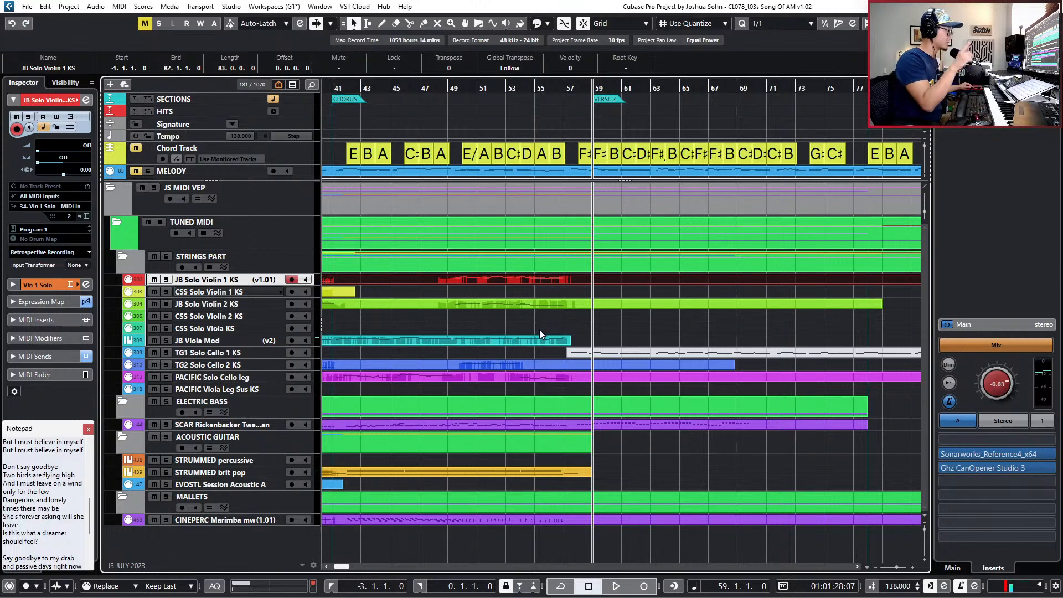
{"action": "scroll", "coordinate": [641, 237], "scroll_direction": "up", "scroll_amount": 2}
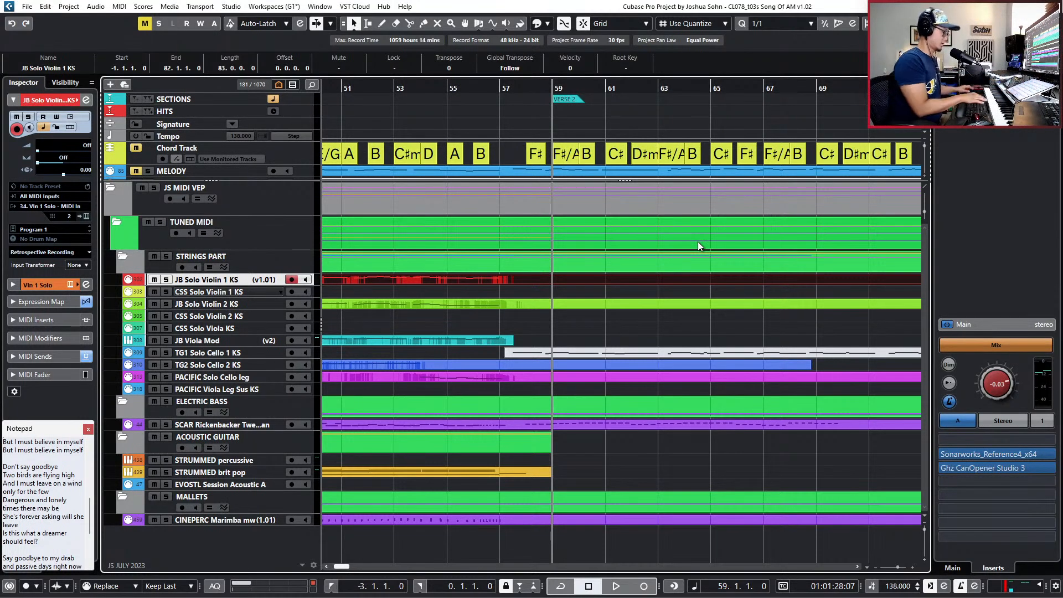
Open the SCAR Rickenbacker Tweedman bass part from bar 58 for note editing and set the quantize value to 1/8.
{"action": "key", "text": "KP_Subtract"}
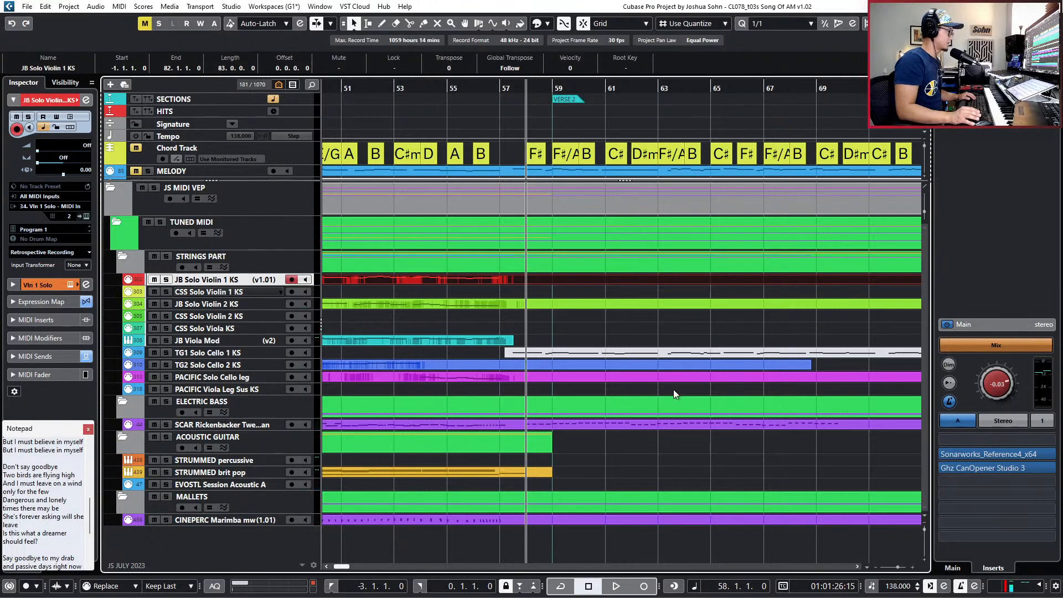
{"action": "double_click", "coordinate": [683, 427]}
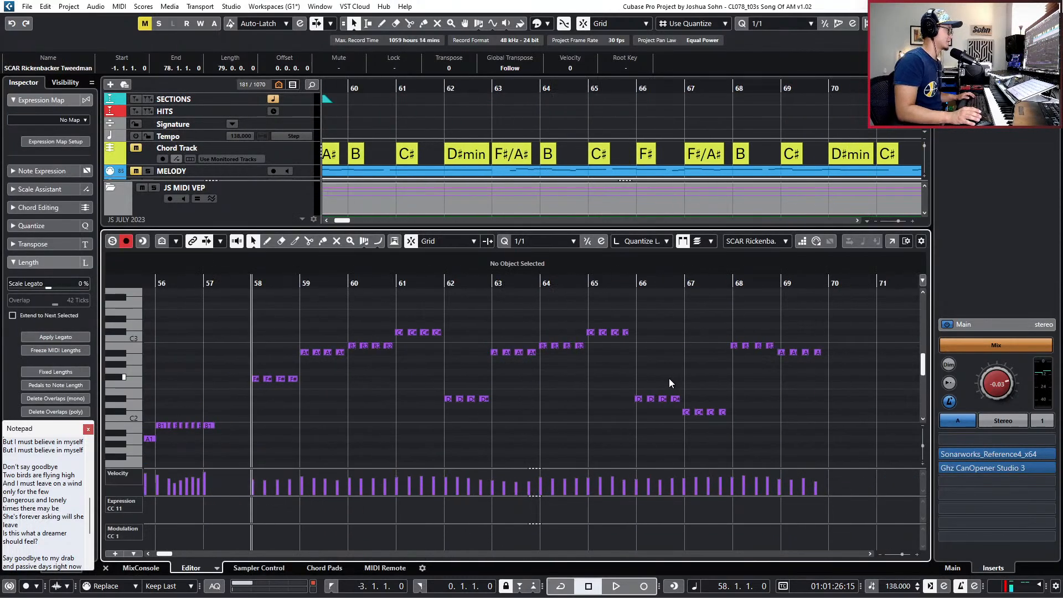
{"action": "key", "text": "alt+4"}
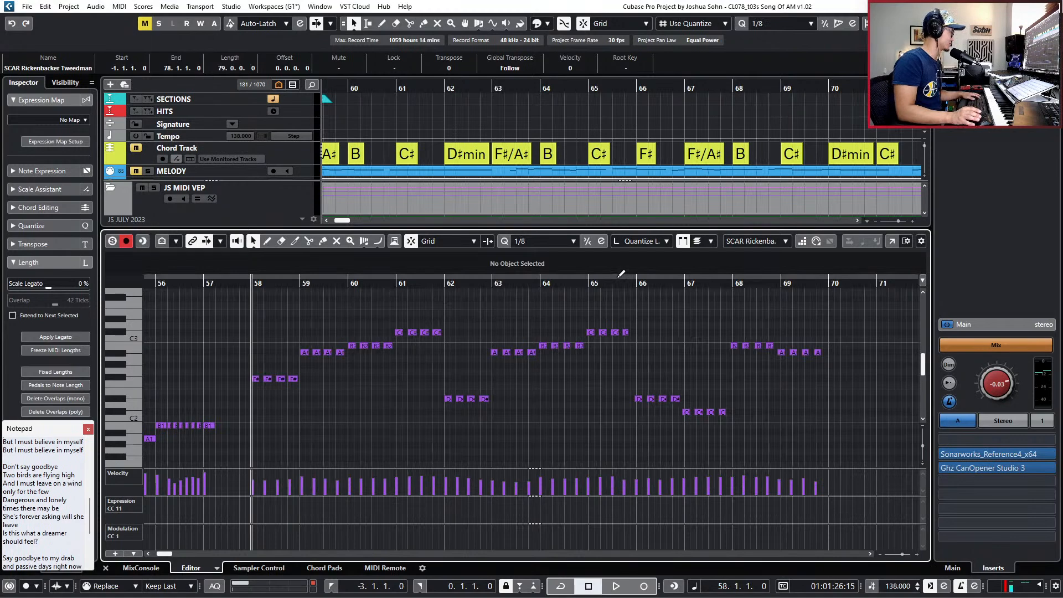
Select the bass notes in bars 68 and 69 and move the playhead back to bar 65.
{"action": "scroll", "coordinate": [679, 338], "scroll_direction": "right", "scroll_amount": 3}
{"action": "left_click_drag", "start_coordinate": [680, 338], "coordinate": [562, 373]}
{"action": "key", "text": "l"}
{"action": "key", "text": "KP_Subtract"}
{"action": "key", "text": "KP_Subtract"}
{"action": "key", "text": "KP_Subtract"}
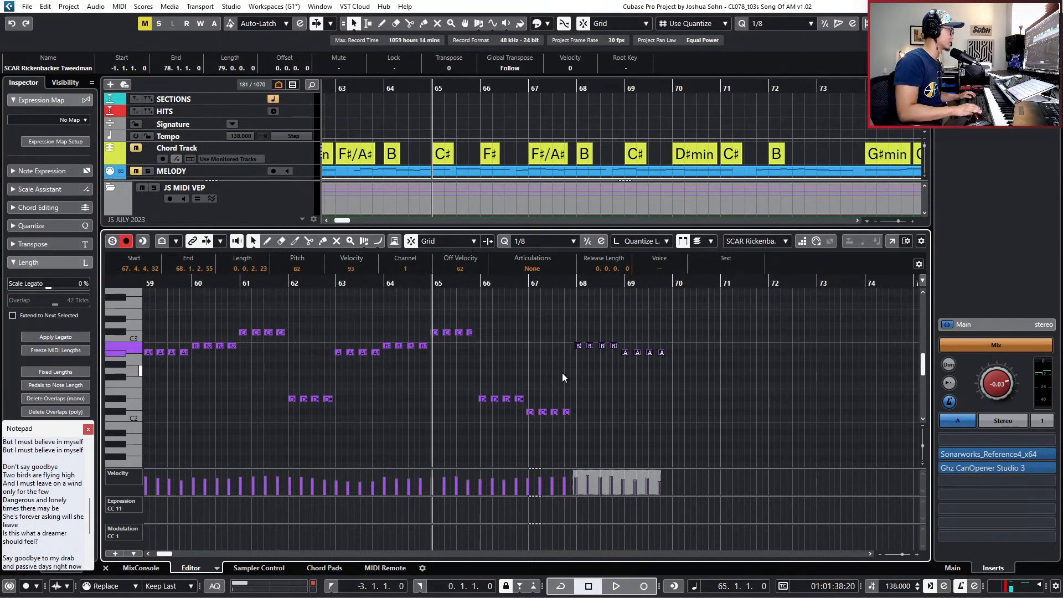
{"action": "left_click_drag", "start_coordinate": [572, 337], "coordinate": [688, 361]}
{"action": "scroll", "coordinate": [688, 362], "scroll_direction": "left", "scroll_amount": 3}
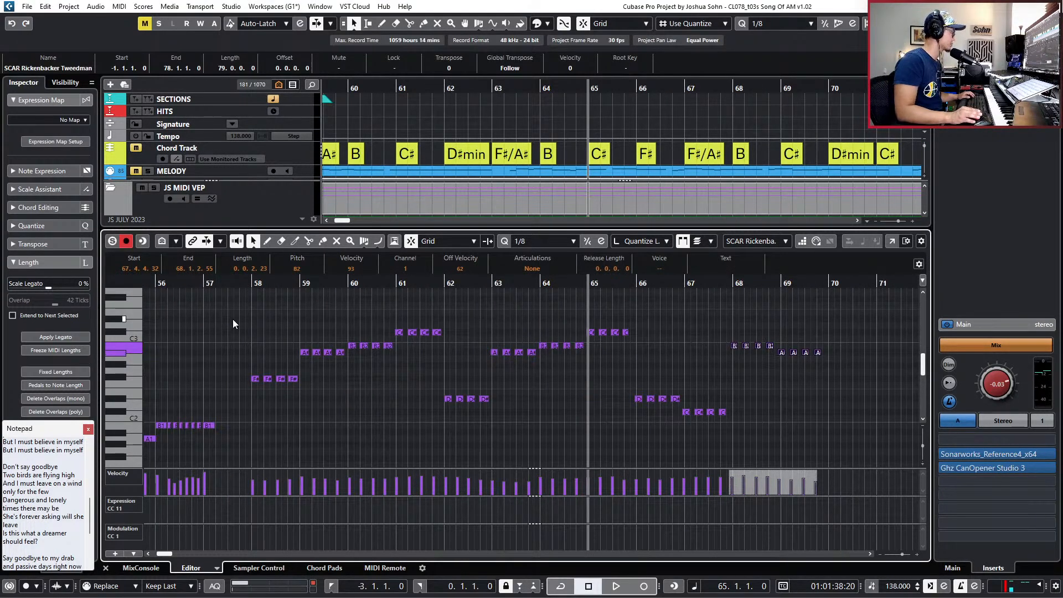
Quantize all bass notes from bar 58 through bar 69 to 1/4 and move the playhead to bar 63.
{"action": "left_click_drag", "start_coordinate": [250, 304], "coordinate": [809, 425]}
{"action": "key", "text": "q"}
{"action": "key", "text": "KP_Subtract"}
{"action": "key", "text": "KP_Subtract"}
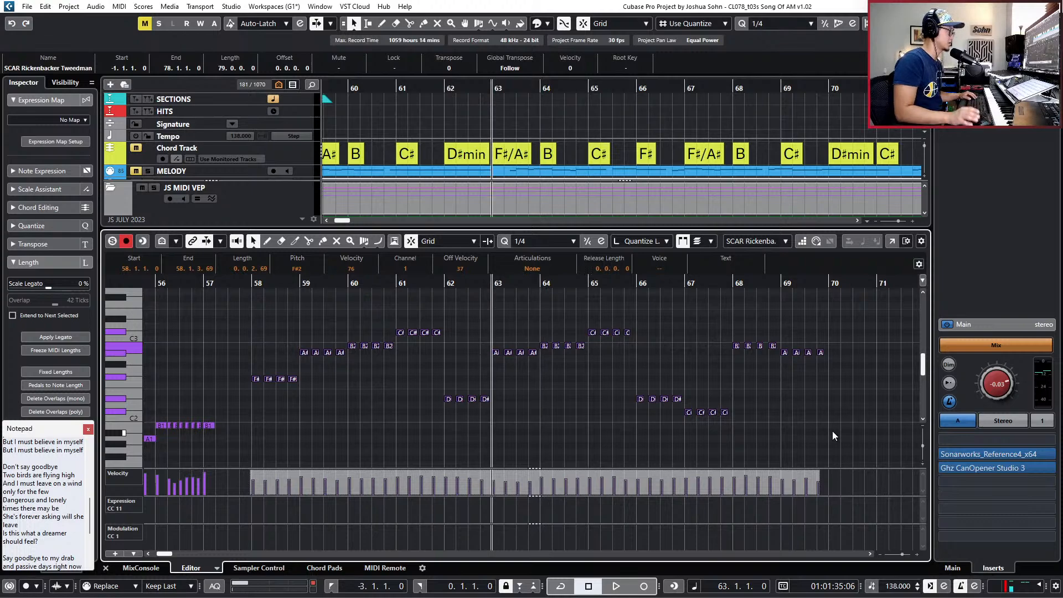
Play back the Rickenbacker bass part and delete its notes from bar 66 through bar 69.
{"action": "key", "text": "space"}
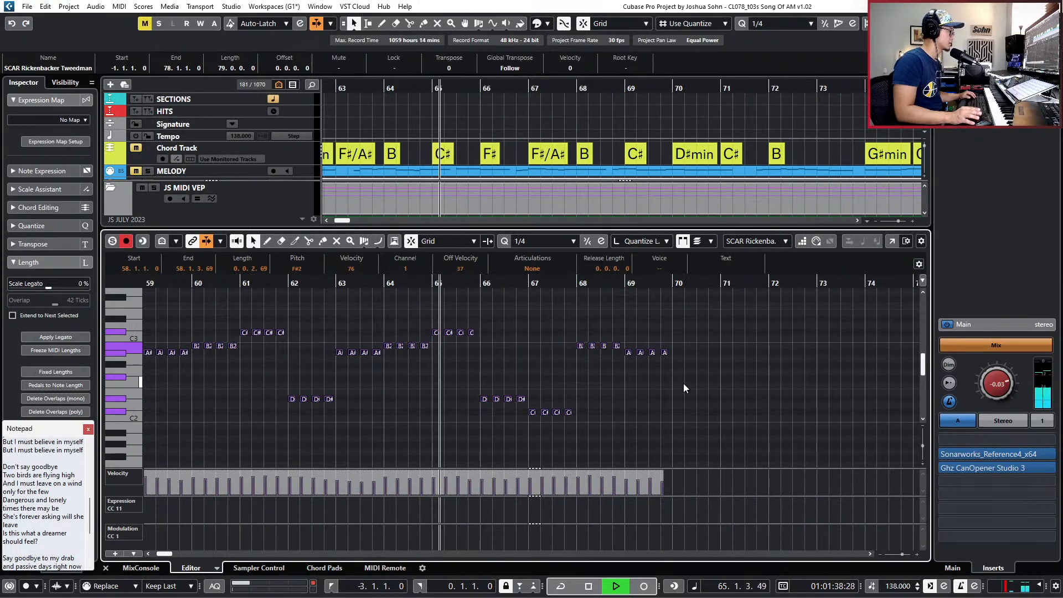
{"action": "key", "text": "space"}
{"action": "left_click_drag", "start_coordinate": [468, 383], "coordinate": [619, 431]}
{"action": "key", "text": "Delete"}
{"action": "left_click", "coordinate": [580, 345]}
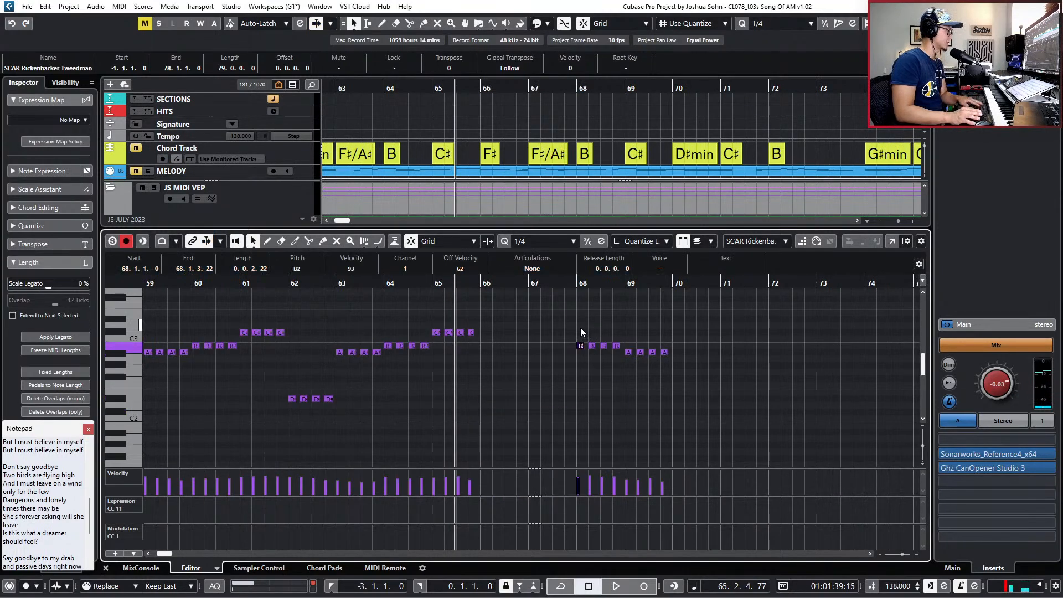
{"action": "left_click_drag", "start_coordinate": [534, 328], "coordinate": [740, 394]}
{"action": "key", "text": "Delete"}
Play from bar 65 and record replacement bass notes from bar 66 through bar 75, following the chord track.
{"action": "key", "text": "space"}
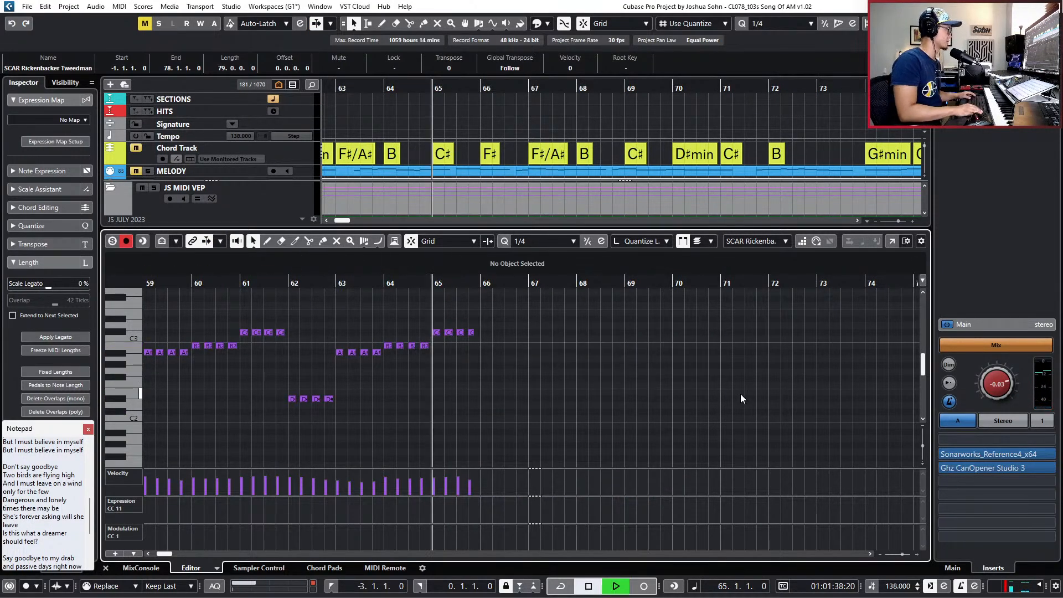
{"action": "key", "text": "KP_Multiply"}
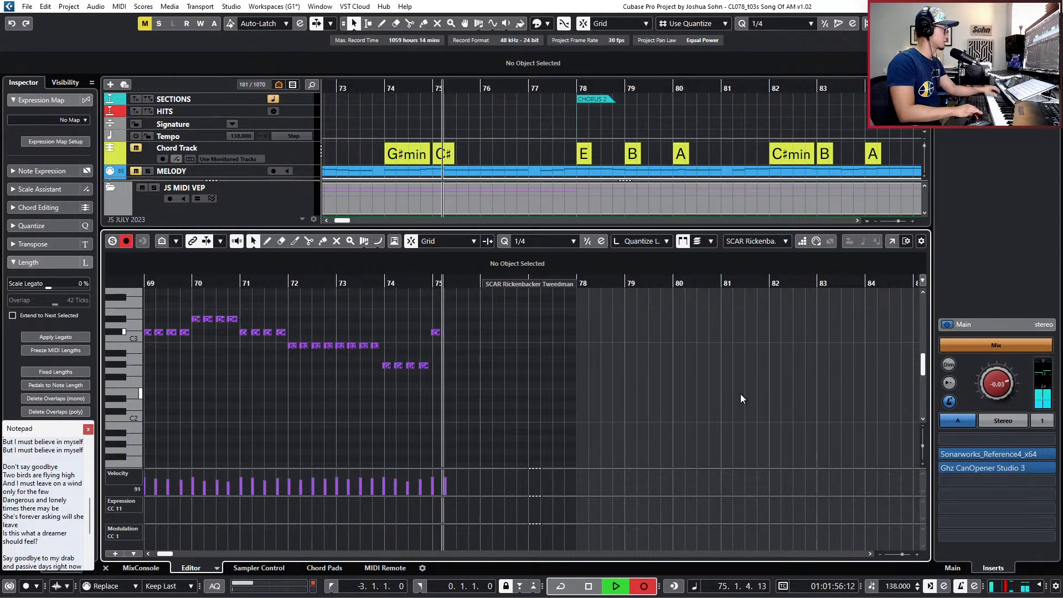
{"action": "key", "text": "space"}
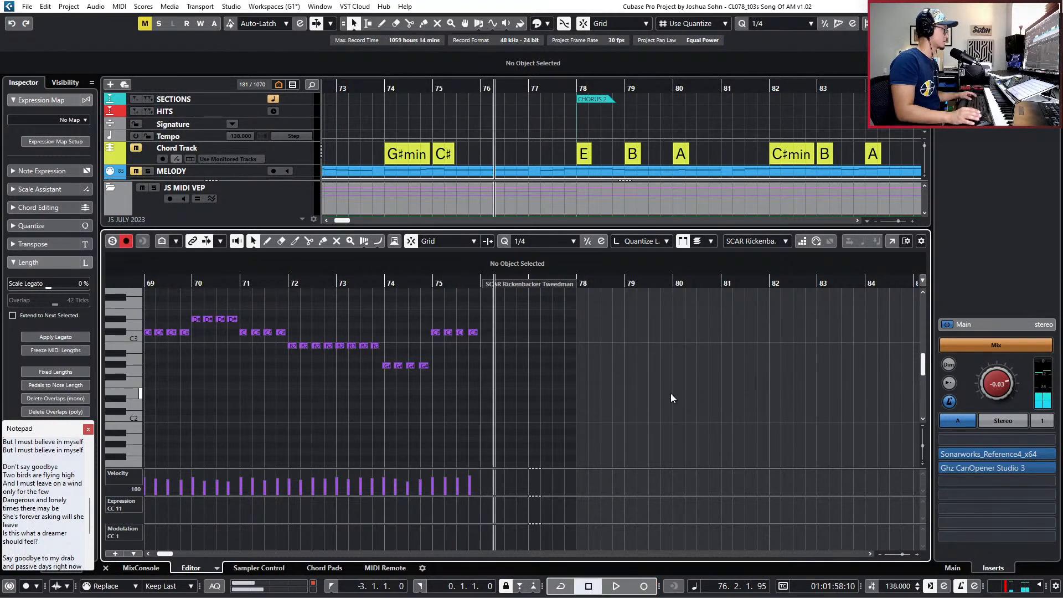
Examine the recorded bass notes from bar 58 to bar 75 in the key editor.
{"action": "key", "text": "g"}
{"action": "left_click_drag", "start_coordinate": [517, 314], "coordinate": [567, 360]}
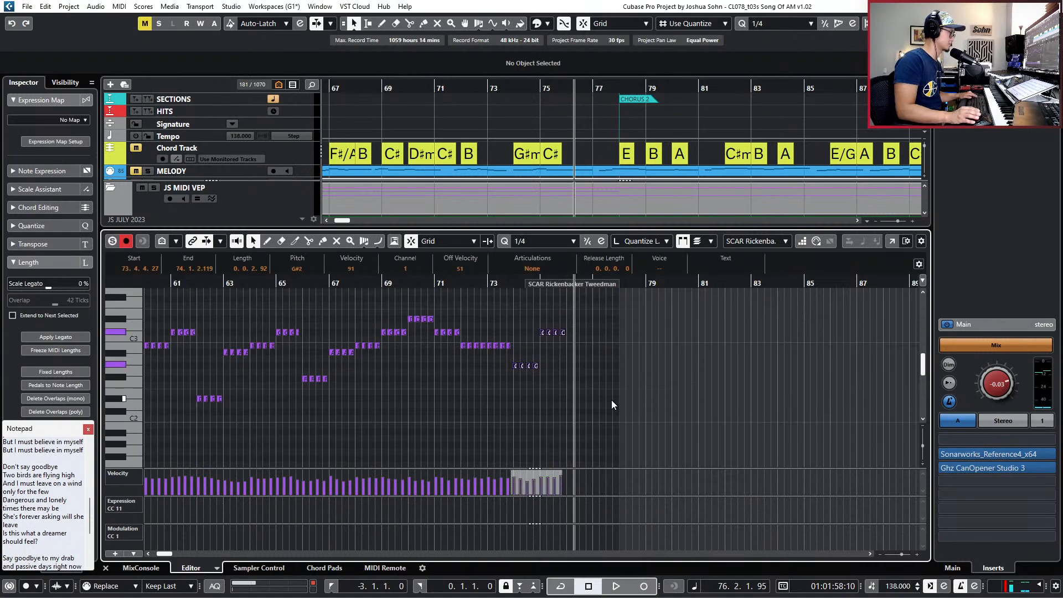
{"action": "left_click_drag", "start_coordinate": [381, 302], "coordinate": [620, 397]}
{"action": "scroll", "coordinate": [621, 398], "scroll_direction": "left", "scroll_amount": 3}
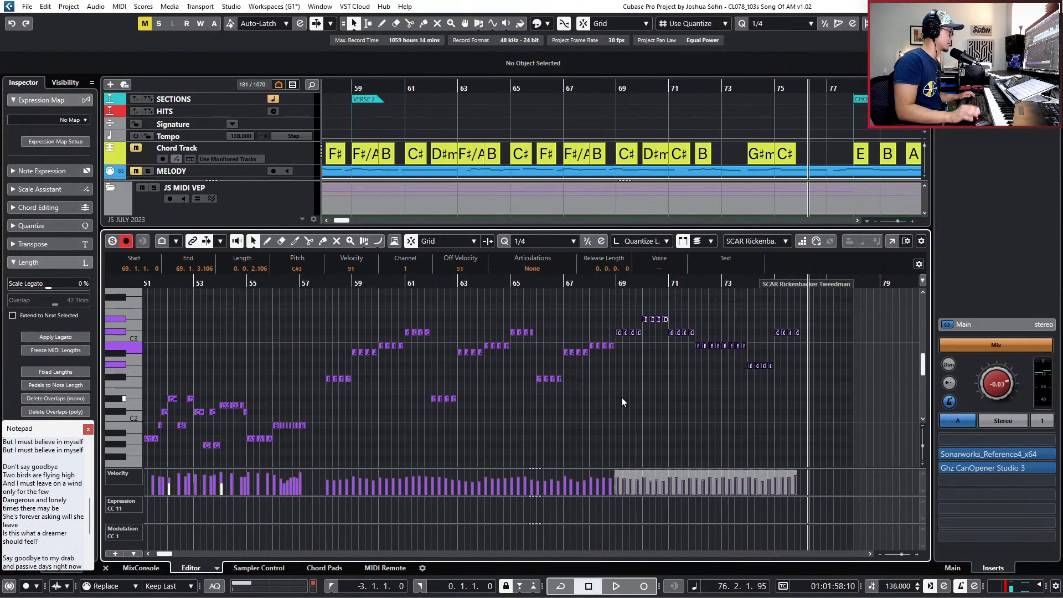
{"action": "key", "text": "KP_Subtract"}
{"action": "key", "text": "KP_Subtract"}
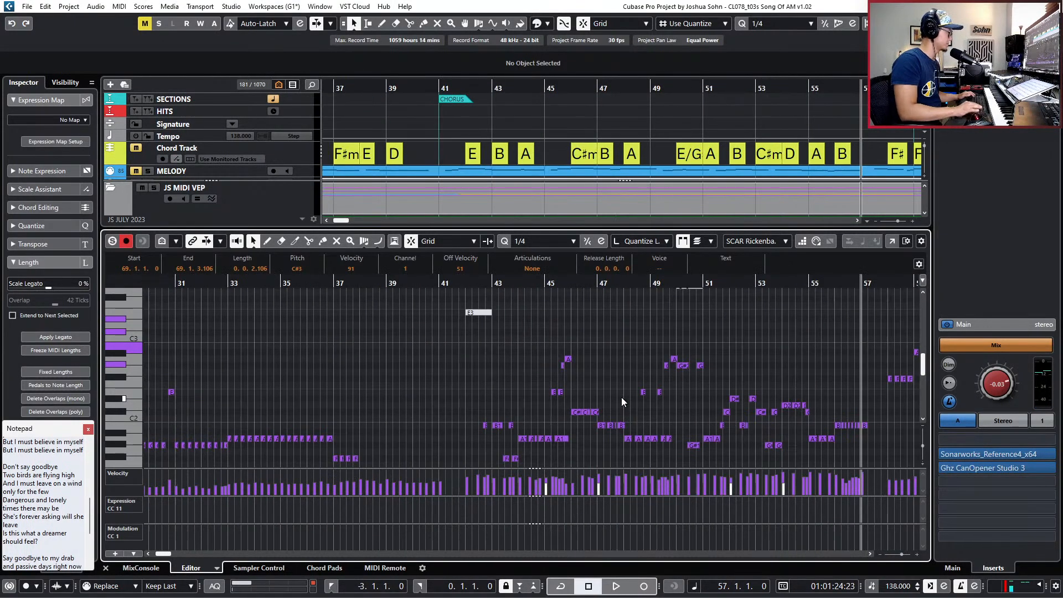
{"action": "scroll", "coordinate": [621, 397], "scroll_direction": "right", "scroll_amount": 5}
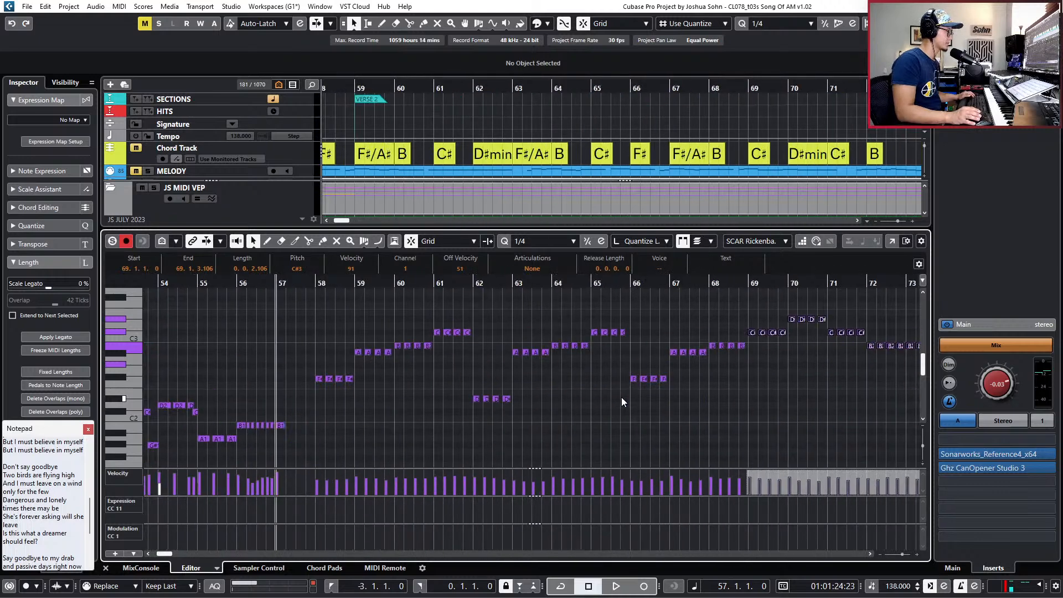
Close the key editor and examine the existing parts on the acoustic guitar tracks in the arrangement.
{"action": "key", "text": "ctrl+e"}
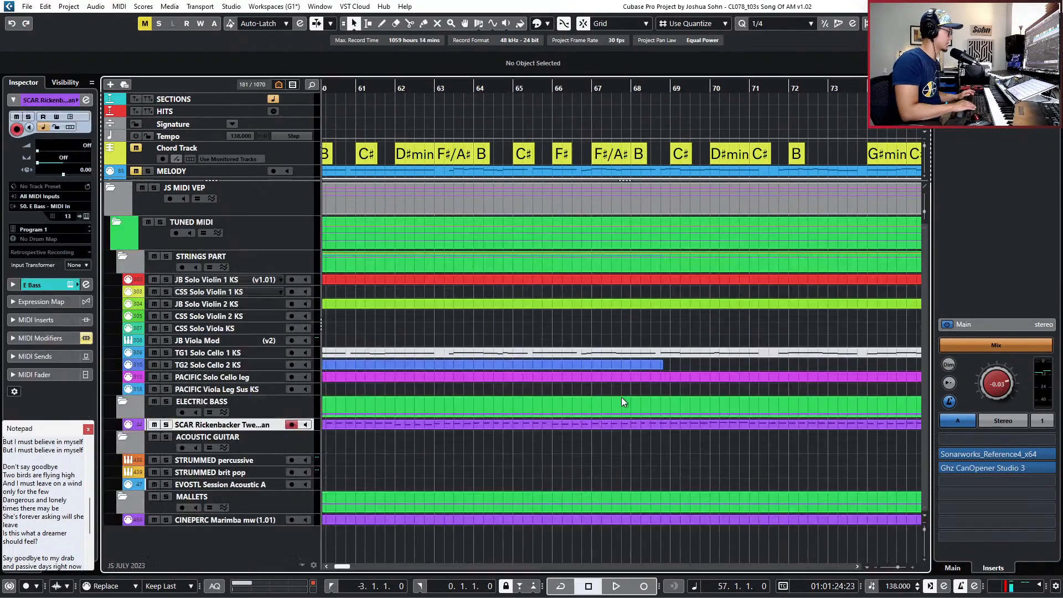
{"action": "scroll", "coordinate": [629, 382], "scroll_direction": "down", "scroll_amount": 2}
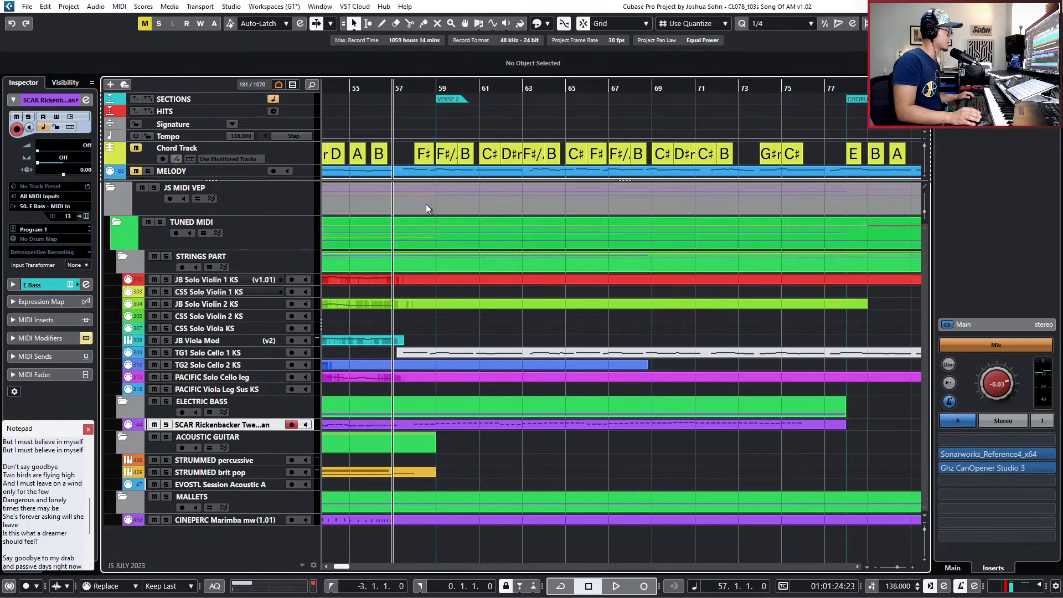
{"action": "scroll", "coordinate": [320, 141], "scroll_direction": "down", "scroll_amount": 1}
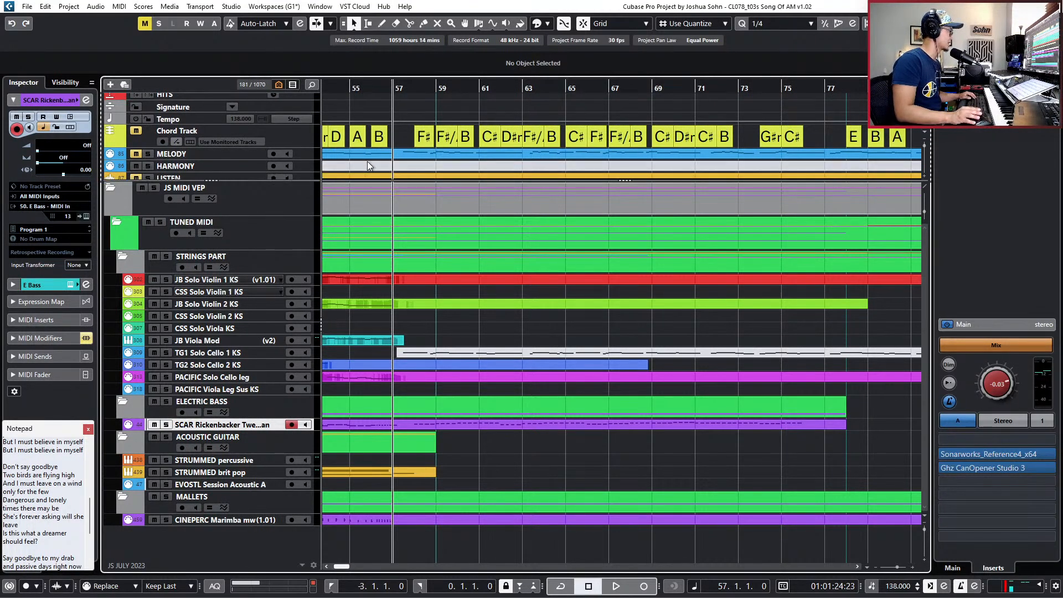
{"action": "left_click", "coordinate": [399, 162]}
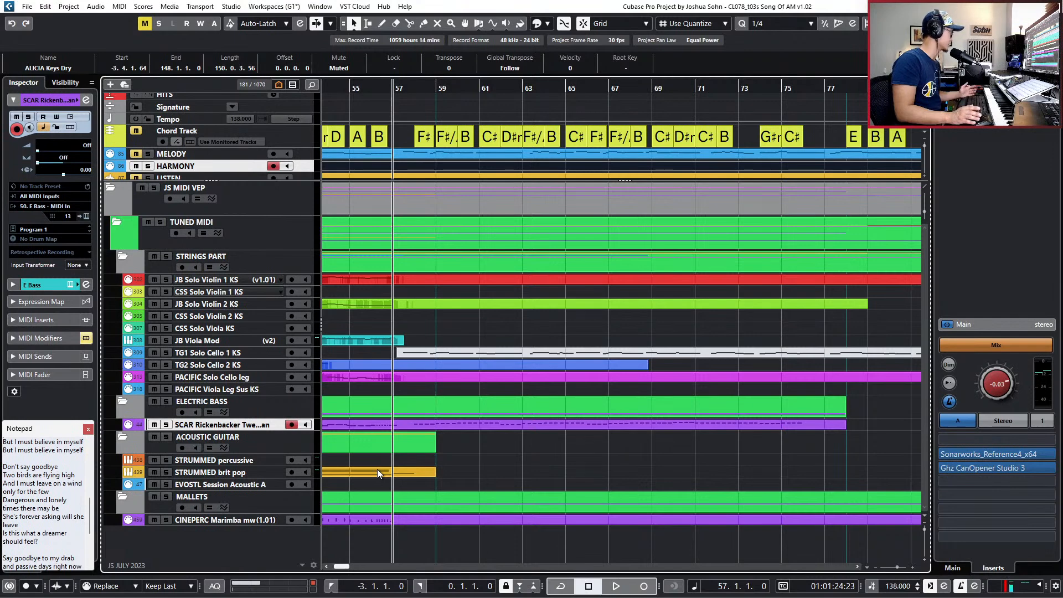
{"action": "left_click", "coordinate": [260, 485]}
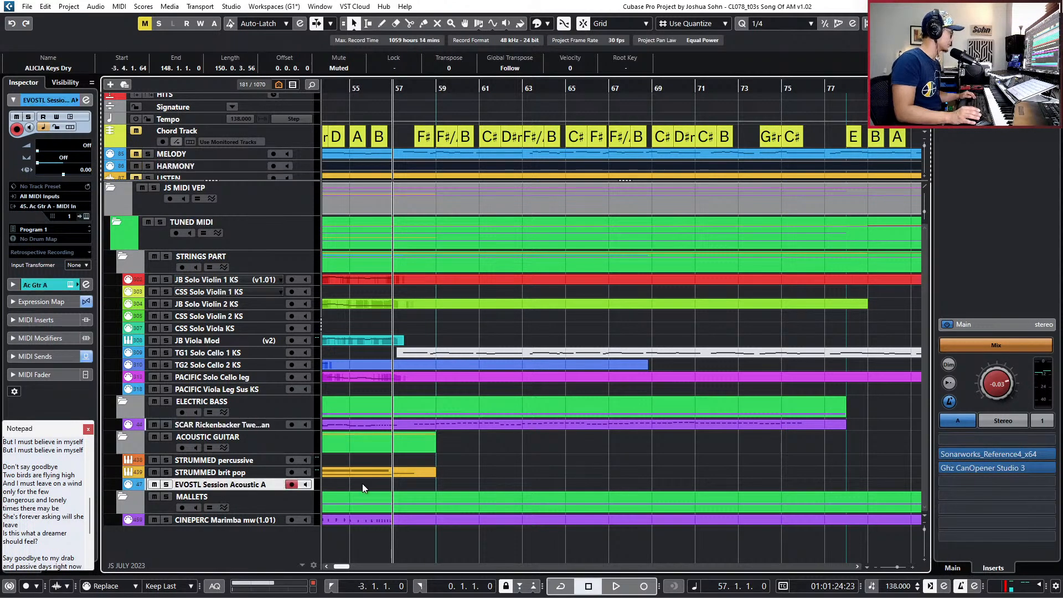
{"action": "scroll", "coordinate": [427, 467], "scroll_direction": "down", "scroll_amount": 2}
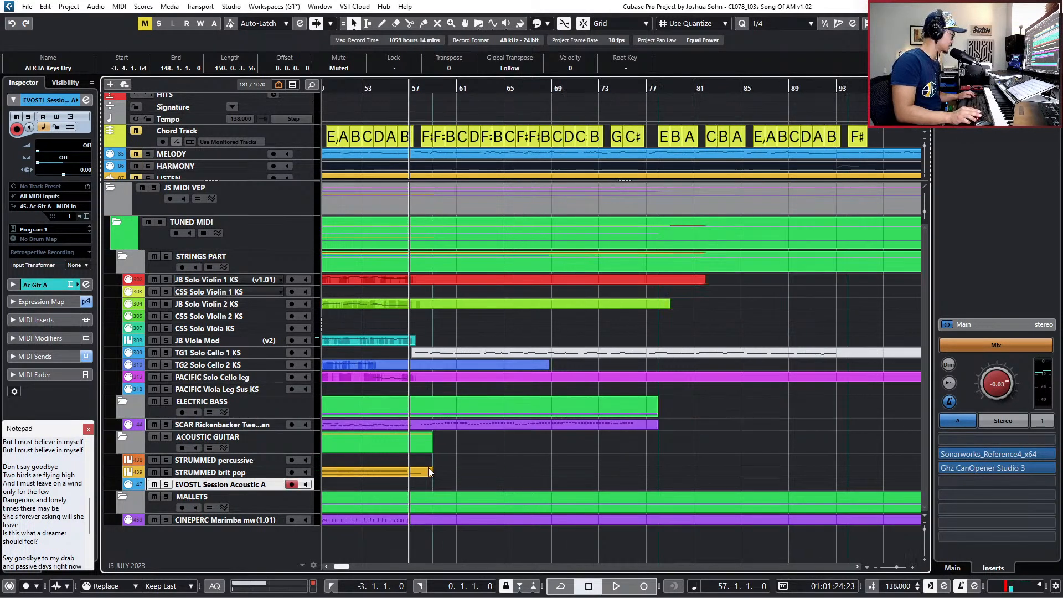
{"action": "scroll", "coordinate": [428, 467], "scroll_direction": "left", "scroll_amount": 4}
{"action": "scroll", "coordinate": [489, 484], "scroll_direction": "left", "scroll_amount": 2}
{"action": "scroll", "coordinate": [520, 480], "scroll_direction": "right", "scroll_amount": 2}
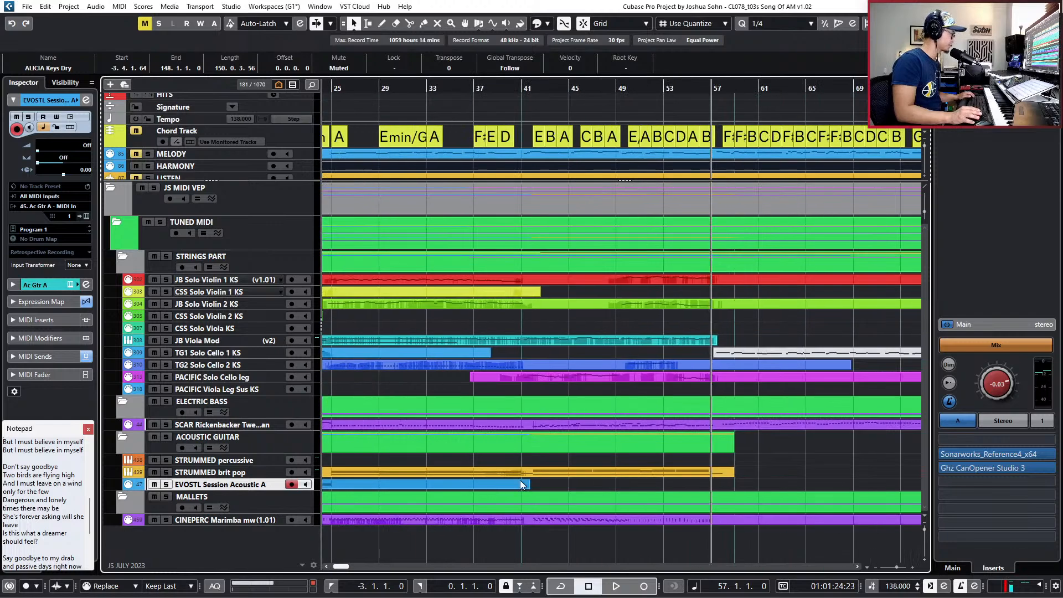
Extend the STRUMMED brit pop part to bar 126 and the STRUMMED percussive part to bar 128.
{"action": "left_click", "coordinate": [588, 474]}
{"action": "scroll", "coordinate": [614, 471], "scroll_direction": "down", "scroll_amount": 3}
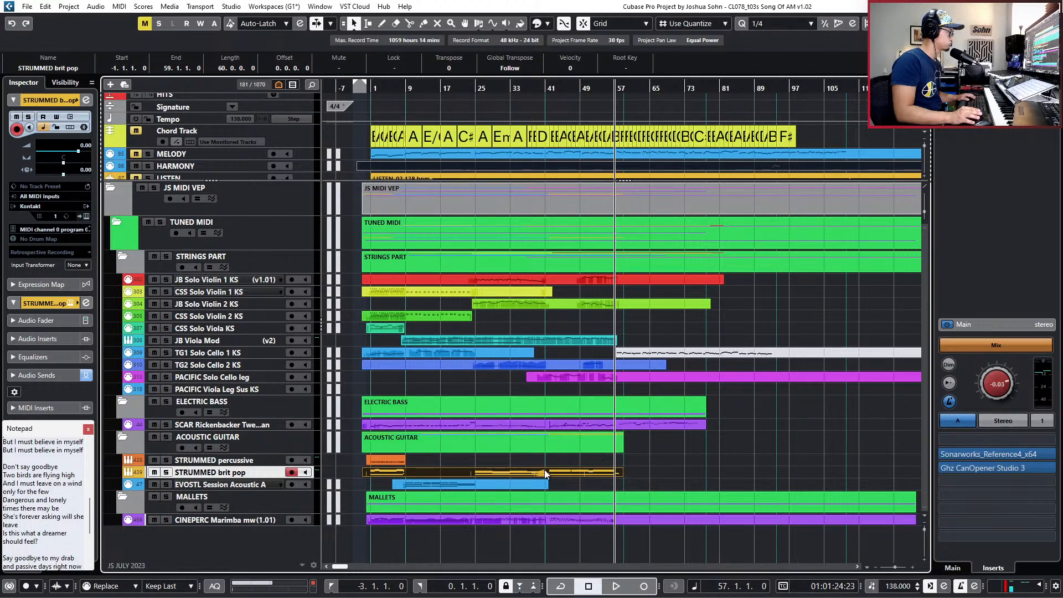
{"action": "left_click", "coordinate": [716, 165], "text": "alt+shift"}
{"action": "scroll", "coordinate": [731, 277], "scroll_direction": "right", "scroll_amount": 3}
{"action": "left_click", "coordinate": [576, 472]}
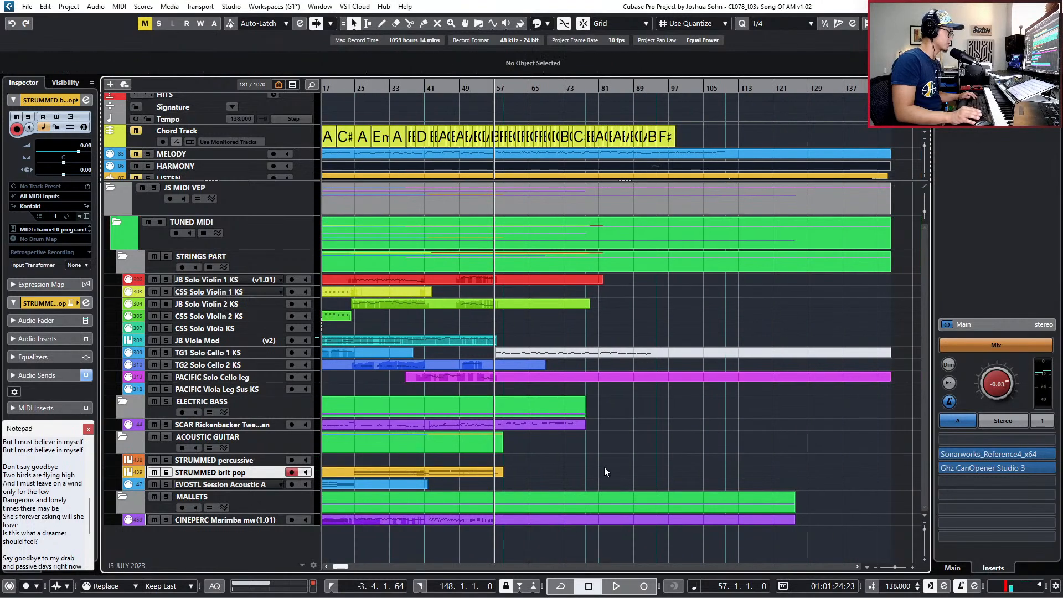
{"action": "left_click_drag", "start_coordinate": [502, 472], "coordinate": [802, 470]}
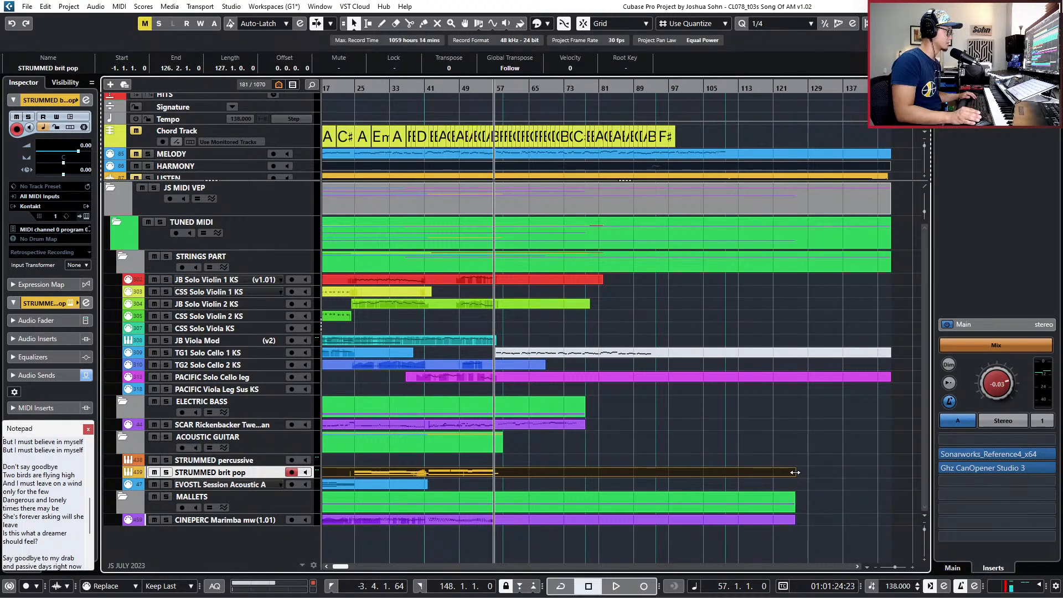
{"action": "scroll", "coordinate": [554, 465], "scroll_direction": "left", "scroll_amount": 3}
{"action": "left_click_drag", "start_coordinate": [405, 460], "coordinate": [853, 452]}
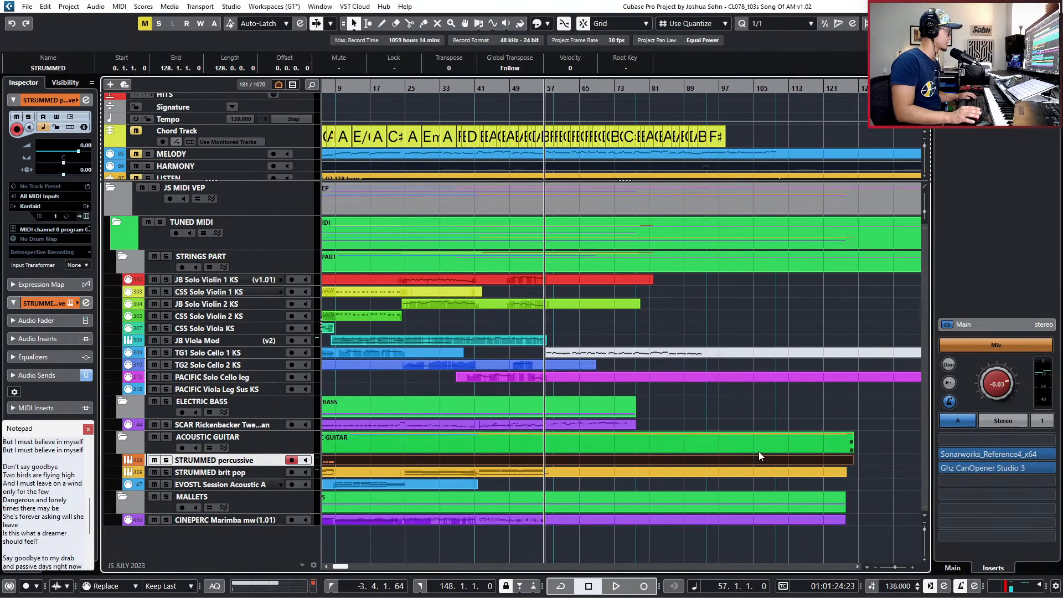
Open the STRUMMED percussive track's Kontakt instrument and audition its Passengers strumming patterns, briefly playing the song from bar 57.
{"action": "left_click", "coordinate": [562, 470]}
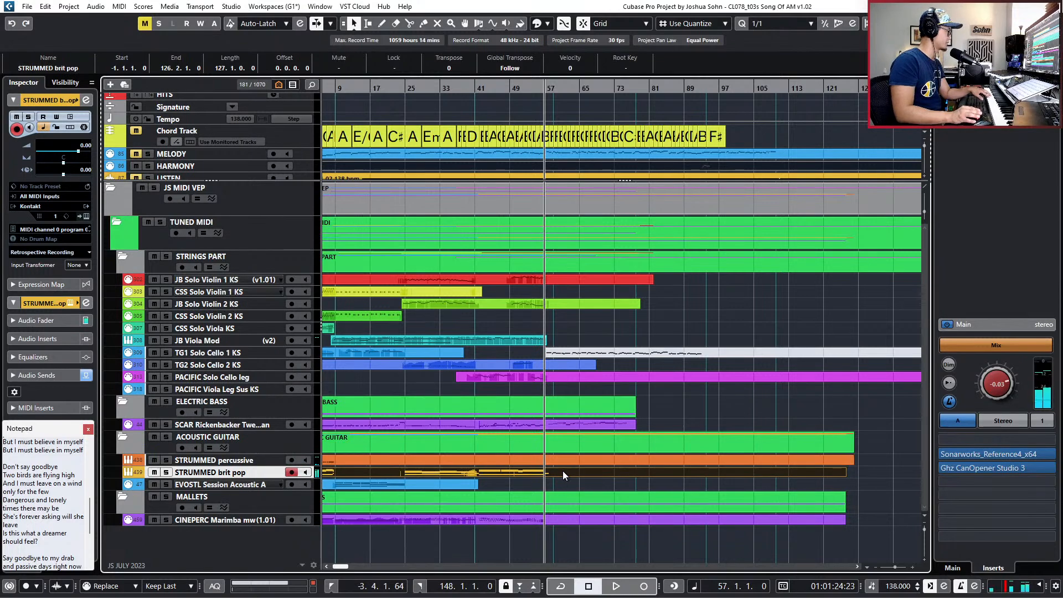
{"action": "left_click", "coordinate": [258, 460]}
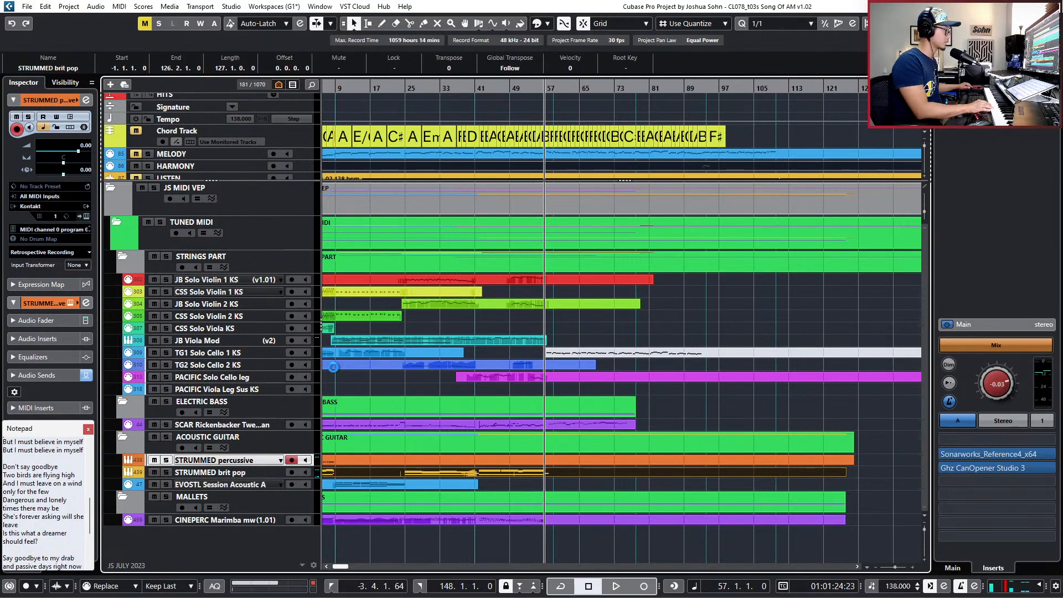
{"action": "key", "text": "F11"}
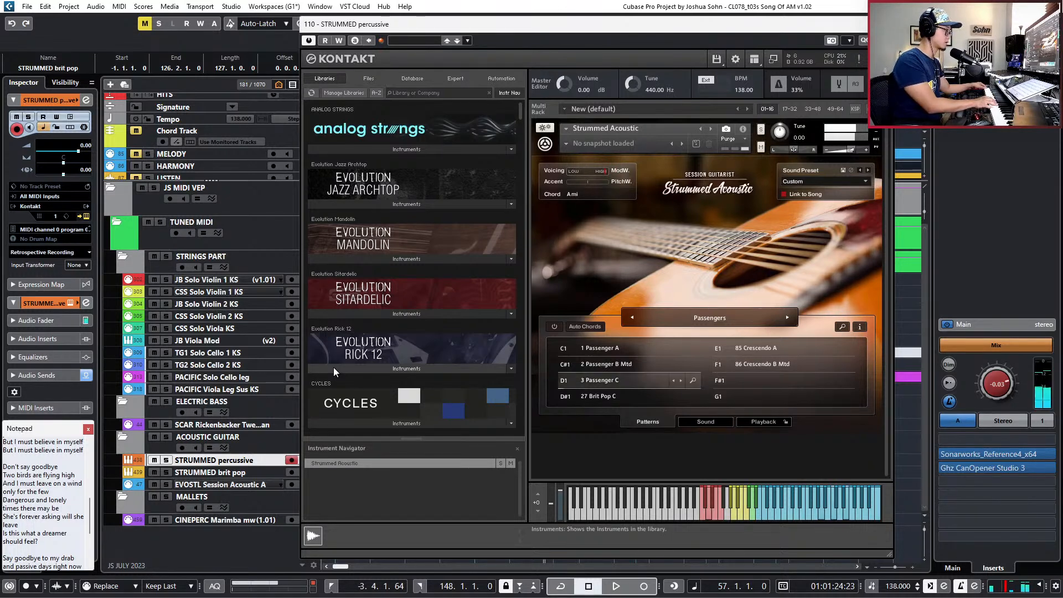
{"action": "key", "text": "space"}
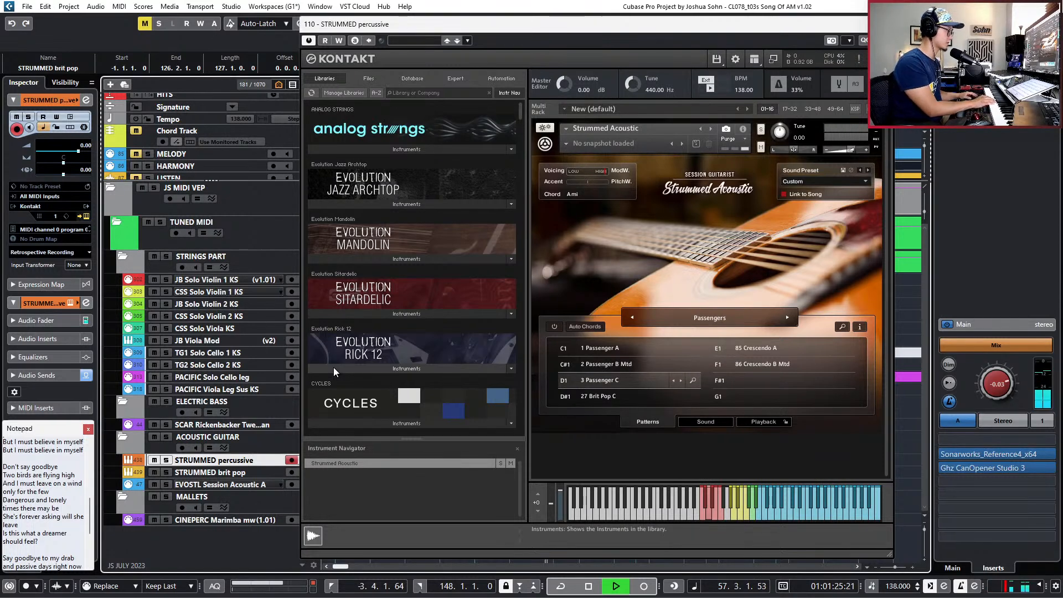
{"action": "key", "text": "space"}
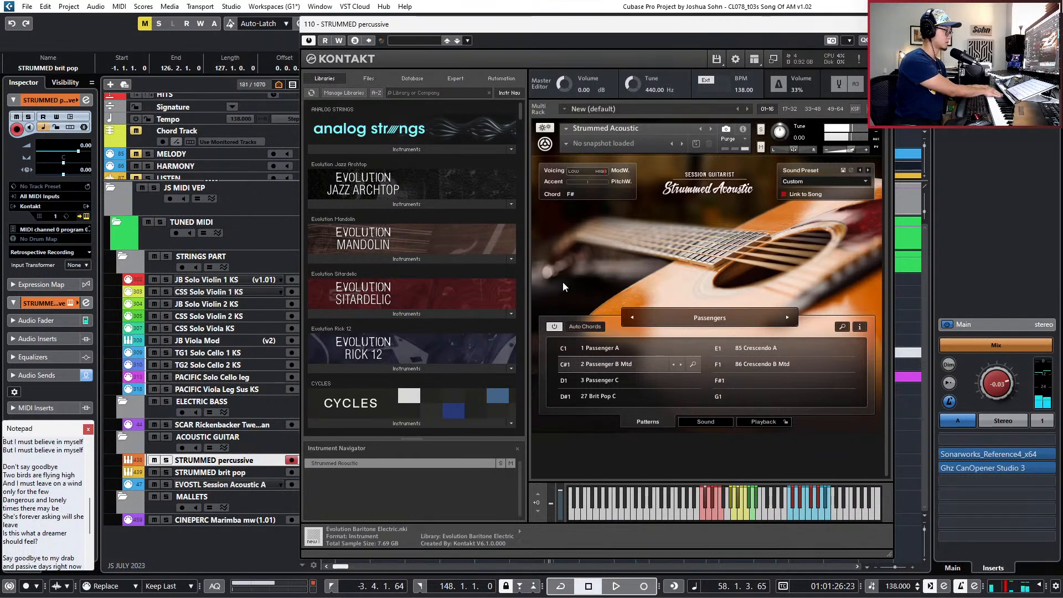
Look at the Auto Chords key settings in Strummed Acoustic, hide them again and close the instrument window.
{"action": "left_click", "coordinate": [583, 327]}
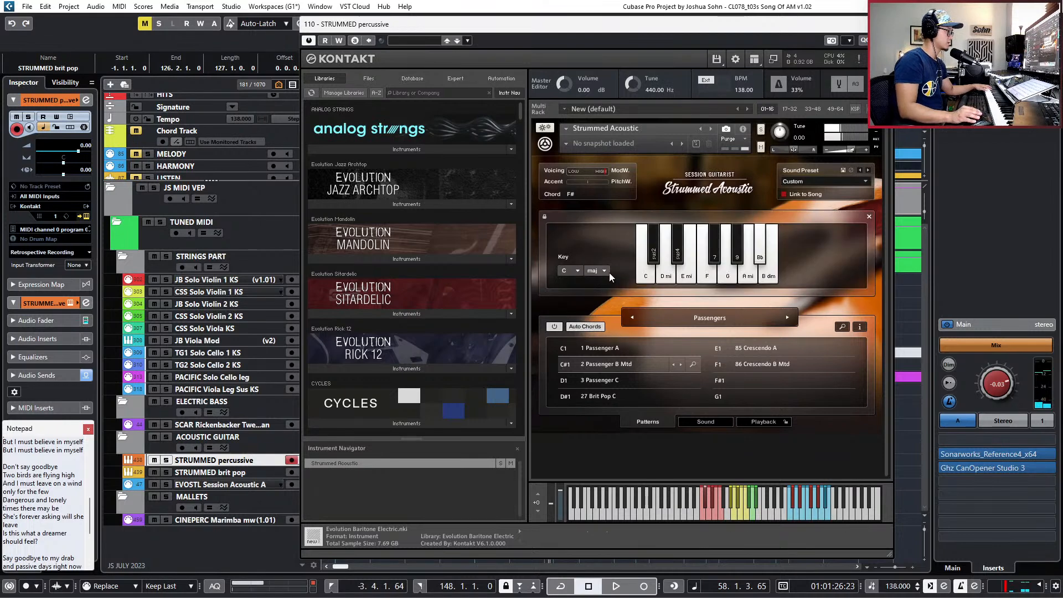
{"action": "left_click", "coordinate": [586, 327]}
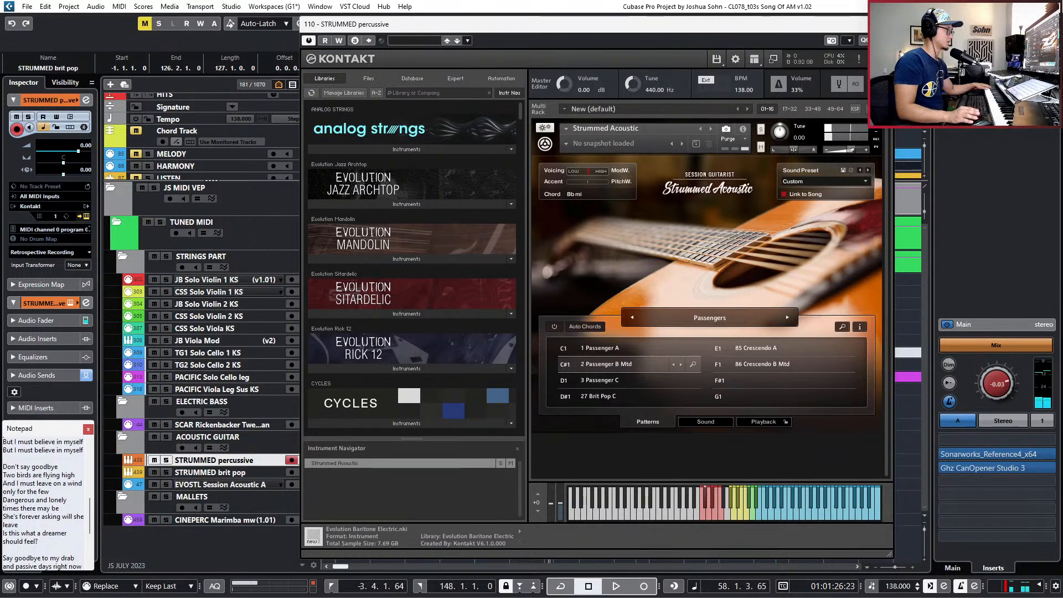
{"action": "left_click", "coordinate": [885, 24]}
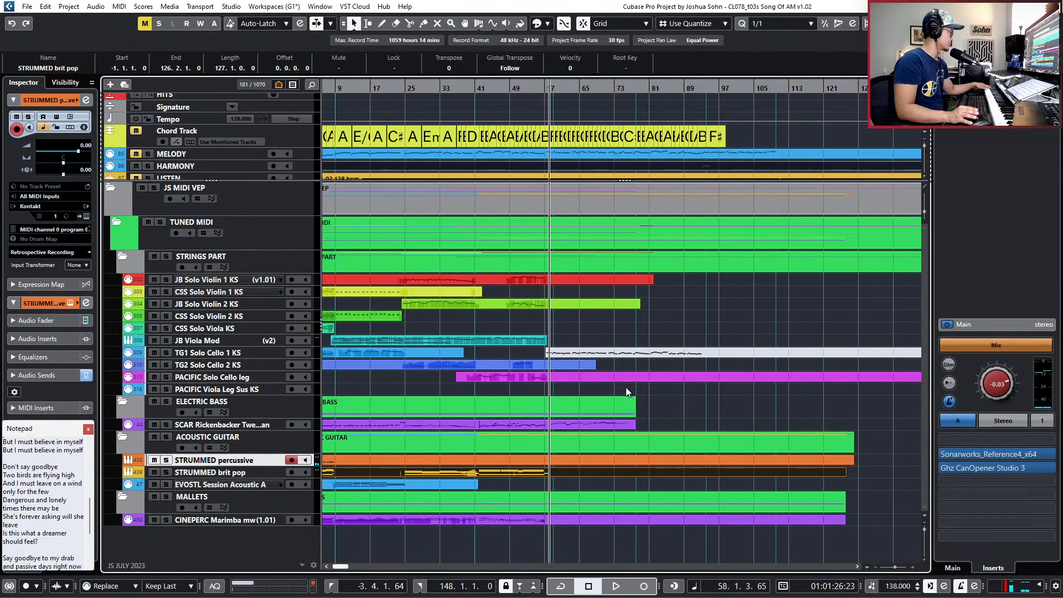
Open the STRUMMED percussive part in the key editor, undoing the accidental part change beforehand.
{"action": "left_click", "coordinate": [602, 460]}
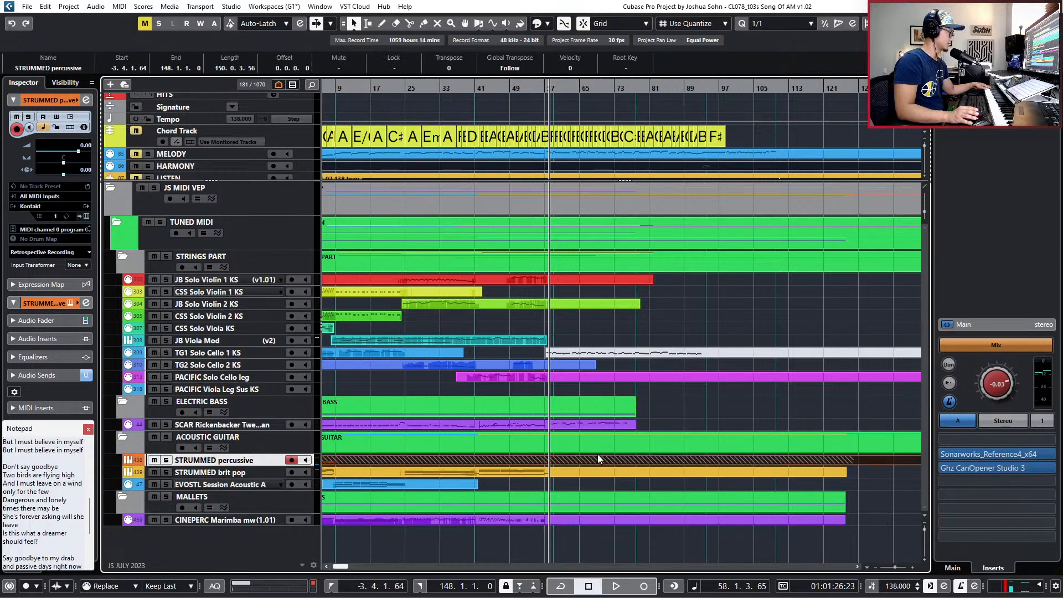
{"action": "key", "text": "ctrl+z"}
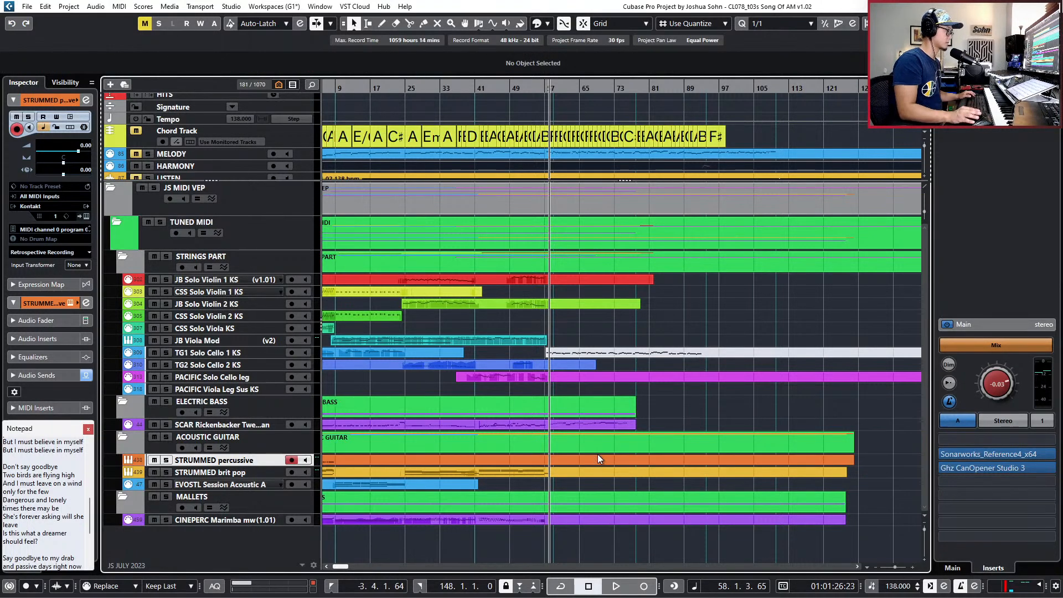
{"action": "double_click", "coordinate": [603, 460]}
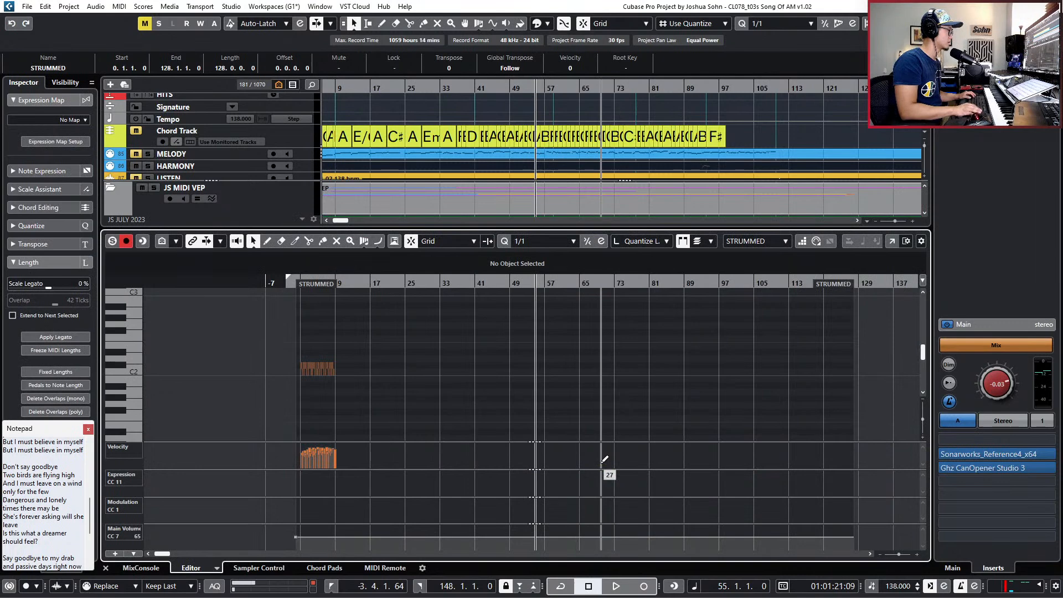
{"action": "key", "text": "space"}
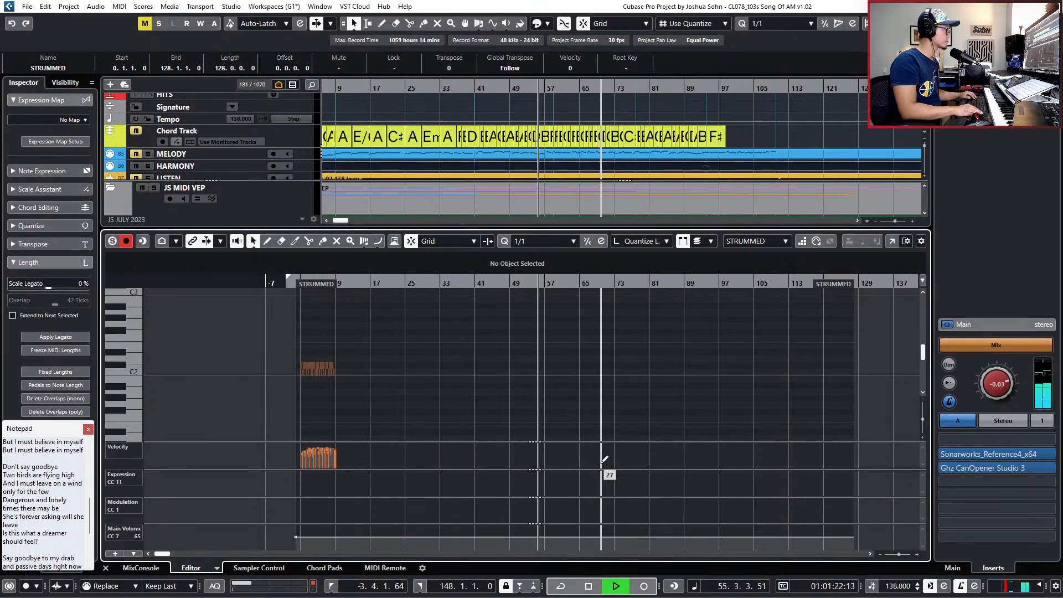
{"action": "key", "text": "KP_Multiply"}
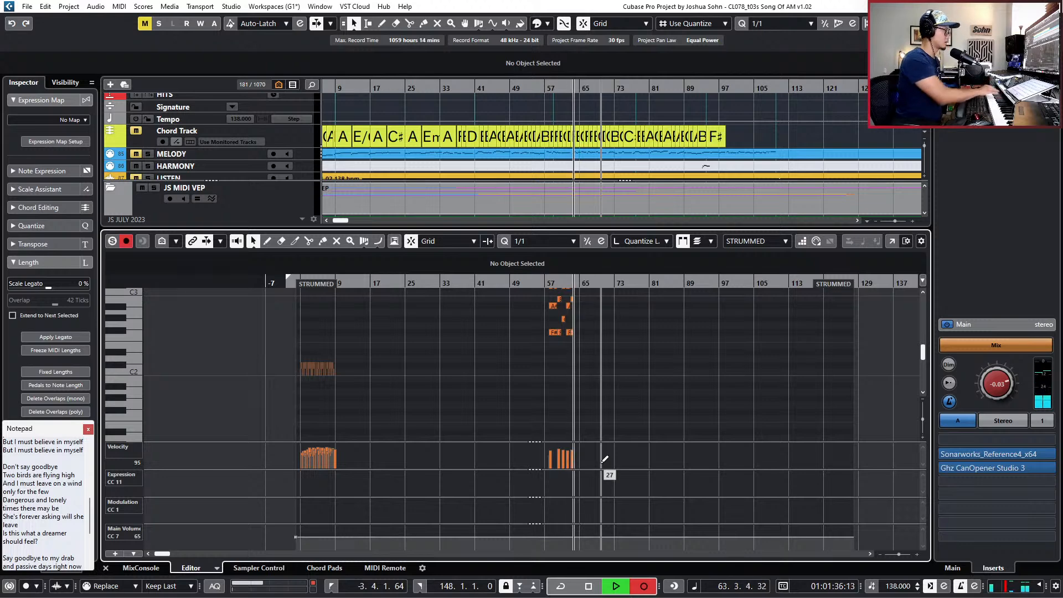
{"action": "key", "text": "space"}
{"action": "scroll", "coordinate": [595, 426], "scroll_direction": "up", "scroll_amount": 3}
{"action": "key", "text": "ctrl+z"}
Restart the take from bar 55 and record the STRUMMED percussive chords through bar 75.
{"action": "key", "text": "KP_0"}
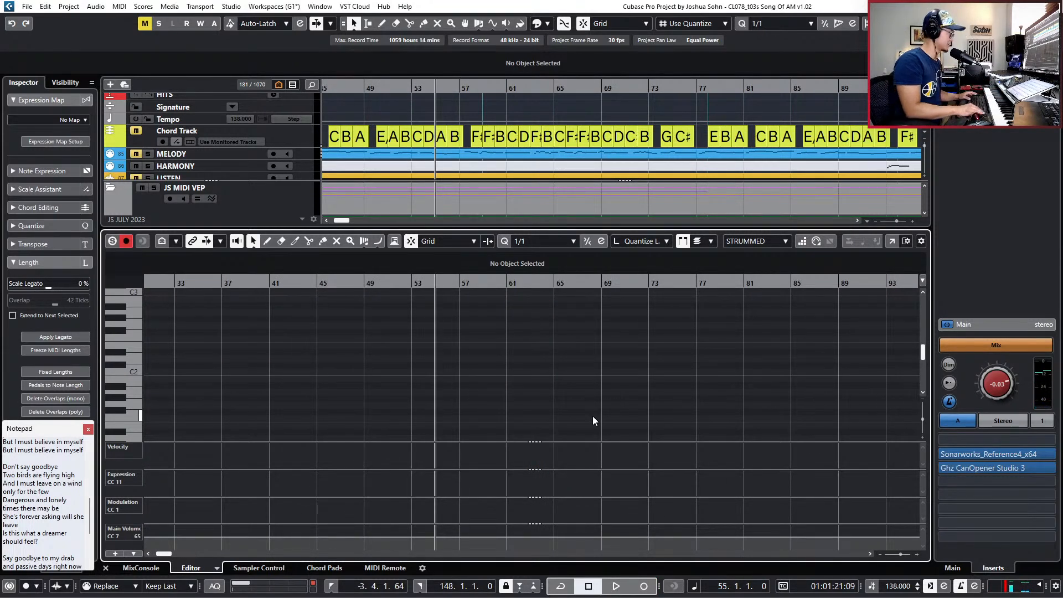
{"action": "key", "text": "KP_Multiply"}
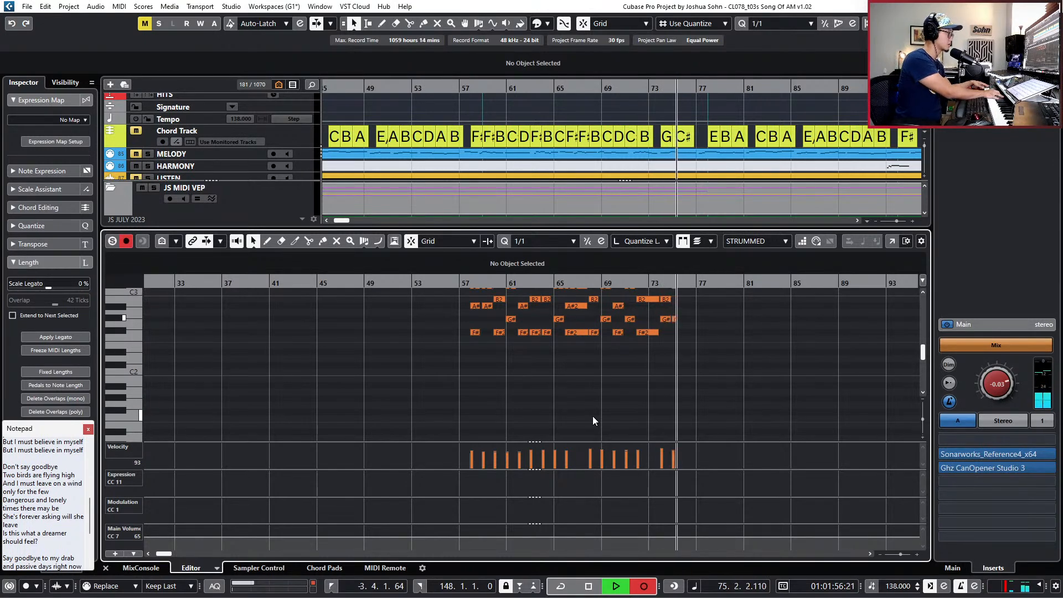
{"action": "key", "text": "space"}
Quantize the starts and lengths of the recorded chord notes from bar 58 onward to 1/1 and briefly play them.
{"action": "key", "text": "h"}
{"action": "key", "text": "h"}
{"action": "key", "text": "h"}
{"action": "key", "text": "h"}
{"action": "scroll", "coordinate": [683, 336], "scroll_direction": "up", "scroll_amount": 3}
{"action": "left_click_drag", "start_coordinate": [682, 325], "coordinate": [653, 431]}
{"action": "key", "text": "g"}
{"action": "key", "text": "g"}
{"action": "left_click_drag", "start_coordinate": [265, 325], "coordinate": [669, 443]}
{"action": "key", "text": "h"}
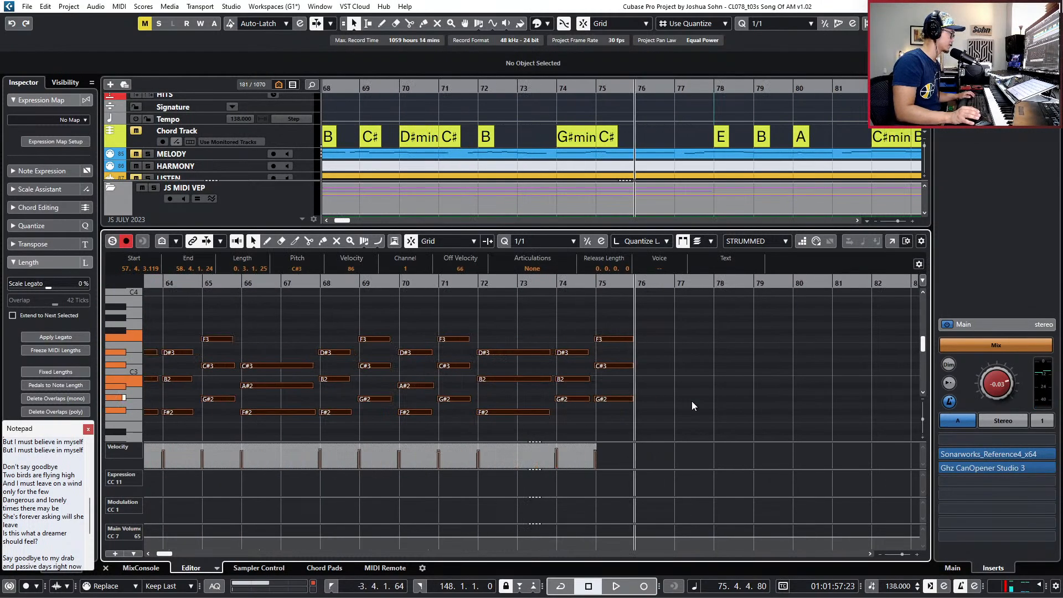
{"action": "scroll", "coordinate": [692, 401], "scroll_direction": "left", "scroll_amount": 5}
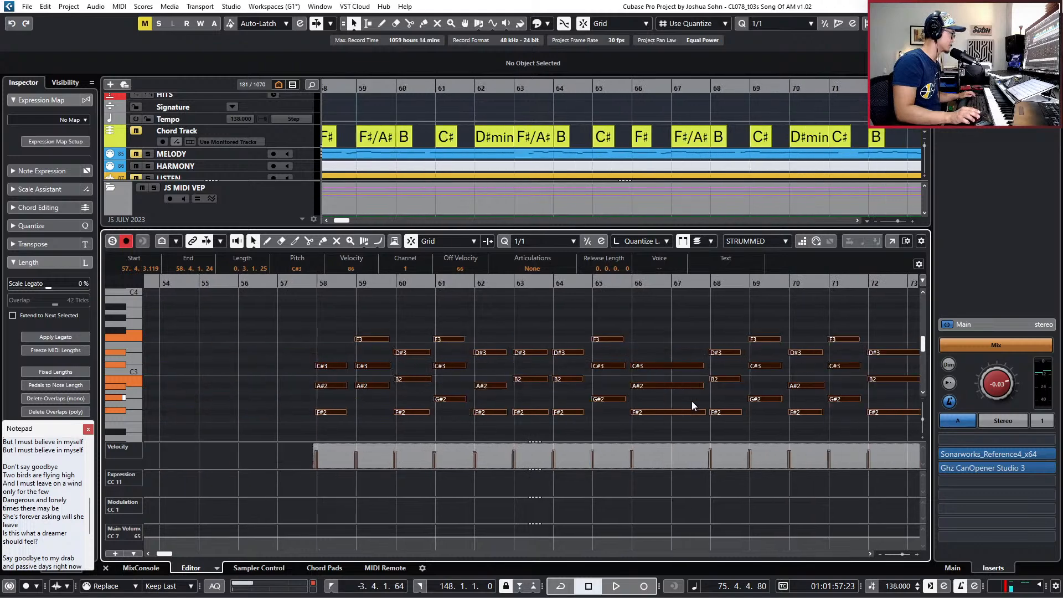
{"action": "left_click", "coordinate": [588, 242]}
{"action": "key", "text": "l"}
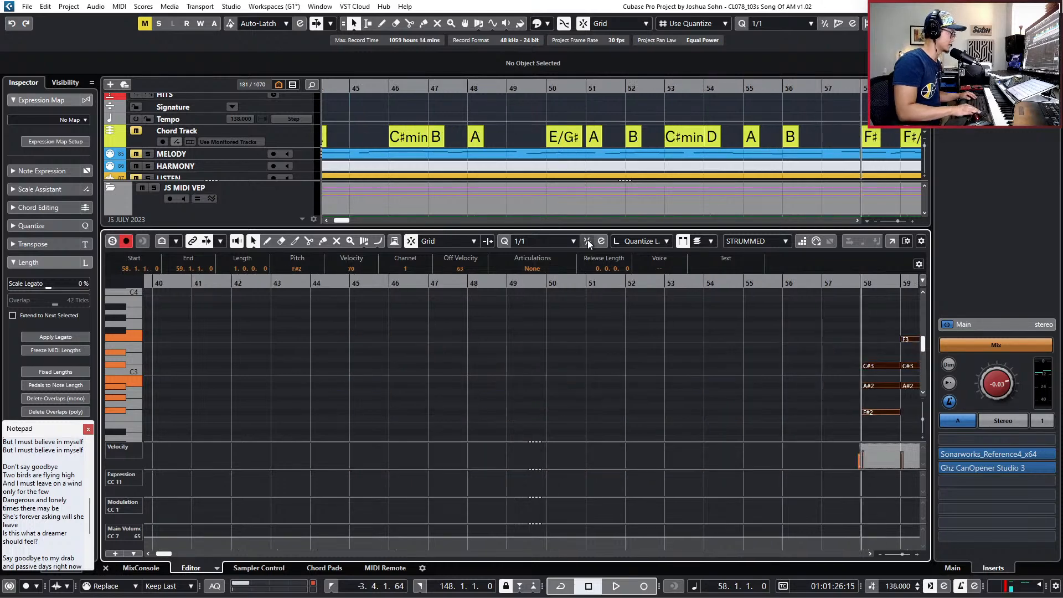
{"action": "scroll", "coordinate": [627, 315], "scroll_direction": "right", "scroll_amount": 5}
{"action": "key", "text": "space"}
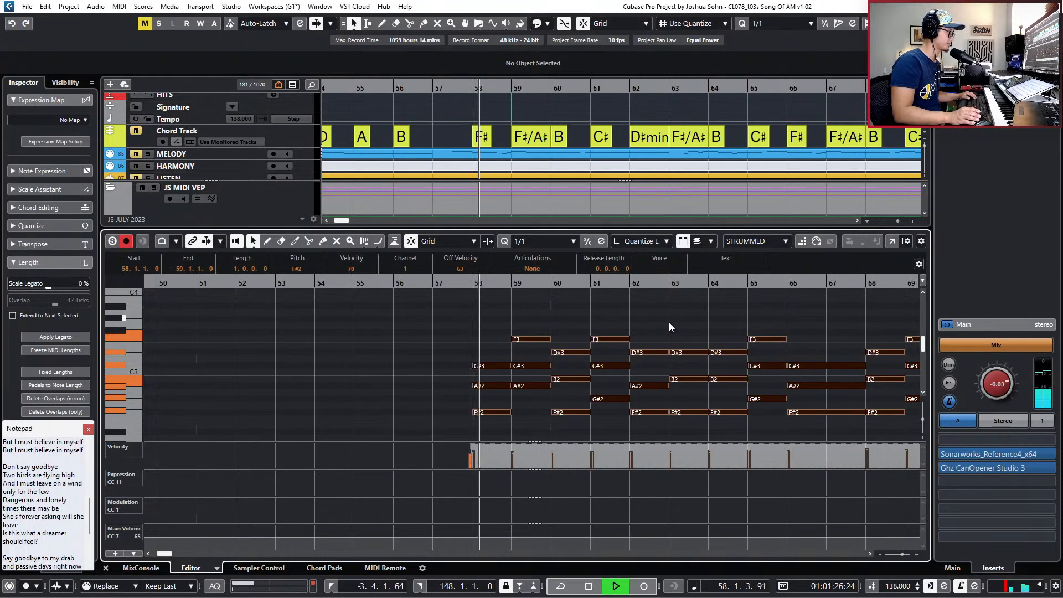
{"action": "key", "text": "space"}
Quantize the low C#1 note to the start of bar 58 and play from there.
{"action": "scroll", "coordinate": [501, 375], "scroll_direction": "down", "scroll_amount": 3}
{"action": "scroll", "coordinate": [500, 370], "scroll_direction": "down", "scroll_amount": 1}
{"action": "left_click_drag", "start_coordinate": [500, 370], "coordinate": [481, 431]}
{"action": "key", "text": "q"}
{"action": "key", "text": "space"}
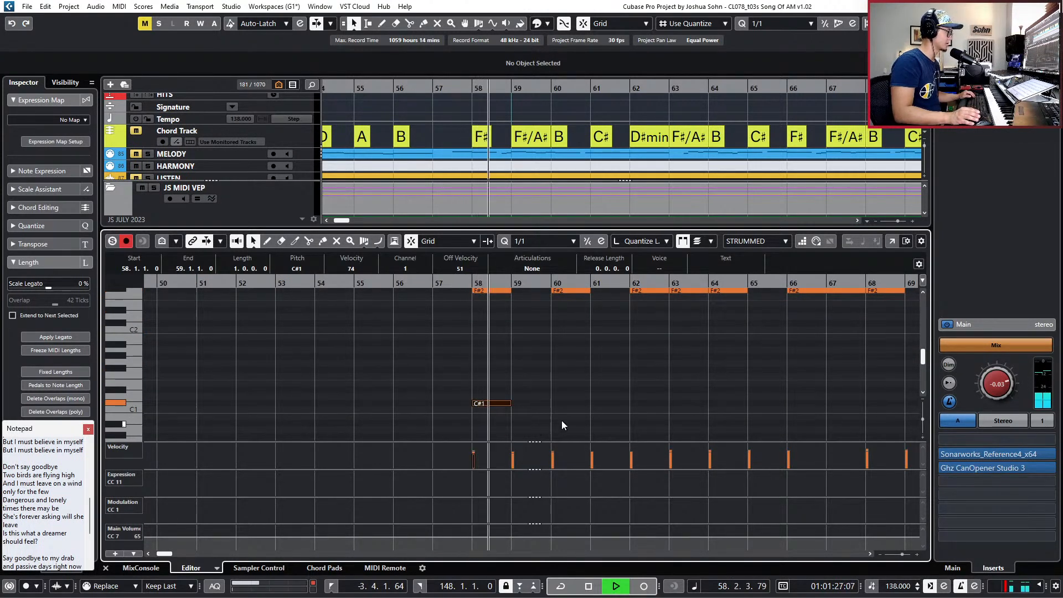
Lengthen the C#1 note at bar 58 to 18 bars so it ends at bar 76.
{"action": "scroll", "coordinate": [561, 421], "scroll_direction": "down", "scroll_amount": 3}
{"action": "key", "text": "alt+shift+Right"}
{"action": "key", "text": "alt+shift+Right"}
{"action": "key", "text": "alt+shift+Right"}
{"action": "key", "text": "alt+shift+Right"}
{"action": "key", "text": "alt+shift+Right"}
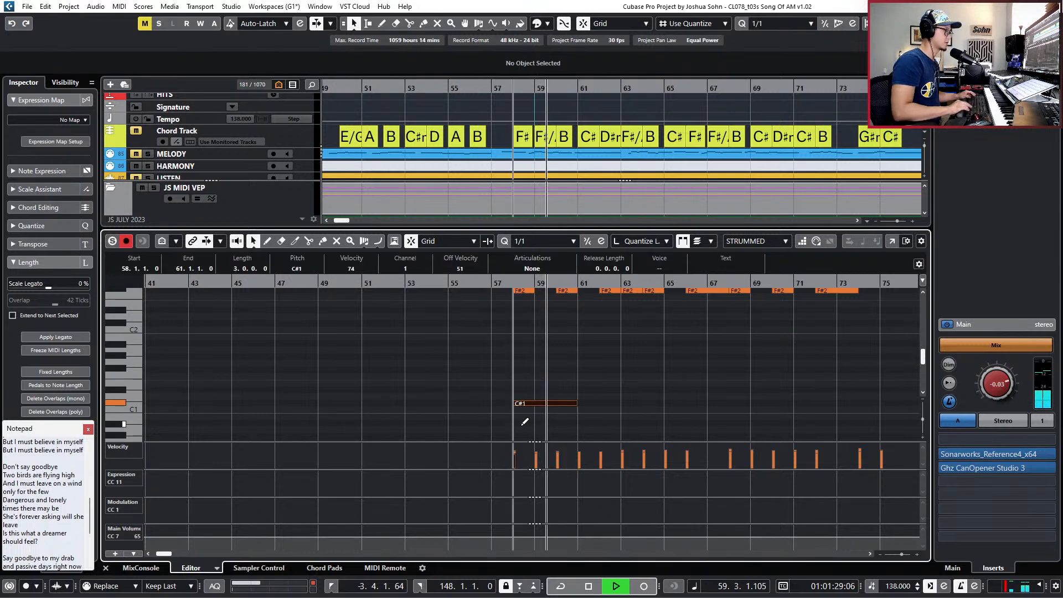
{"action": "key", "text": "alt+shift+Right"}
{"action": "key", "text": "alt+shift+Right"}
{"action": "key", "text": "alt+shift+Right"}
{"action": "key", "text": "alt+shift+Right"}
{"action": "key", "text": "alt+shift+Right"}
{"action": "key", "text": "alt+shift+Right"}
{"action": "key", "text": "alt+shift+Right"}
{"action": "key", "text": "alt+shift+Right"}
{"action": "key", "text": "alt+shift+Right"}
{"action": "key", "text": "alt+shift+Right"}
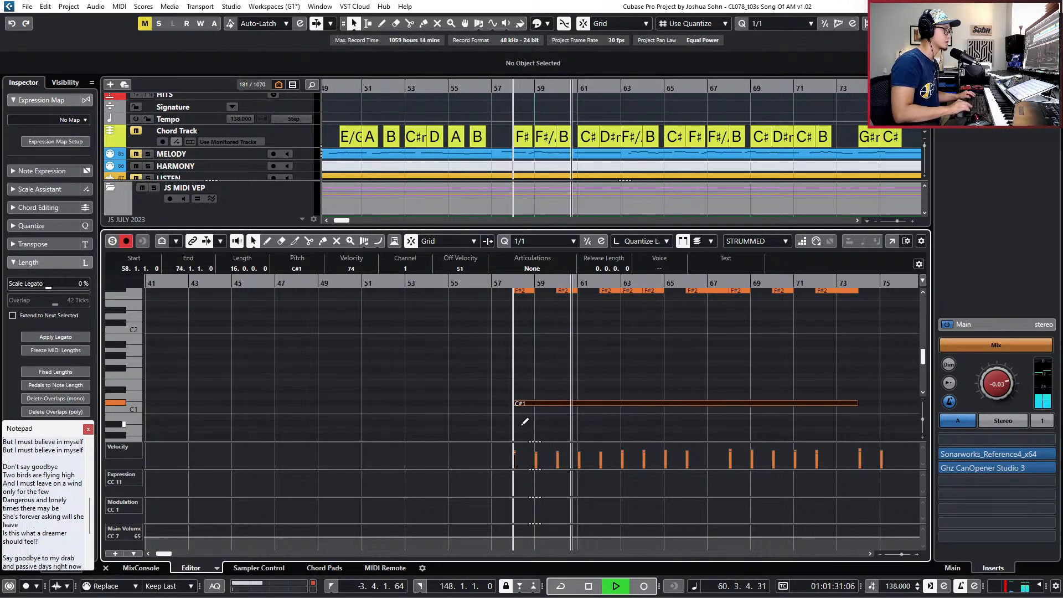
{"action": "scroll", "coordinate": [563, 421], "scroll_direction": "up", "scroll_amount": 3}
{"action": "key", "text": "f"}
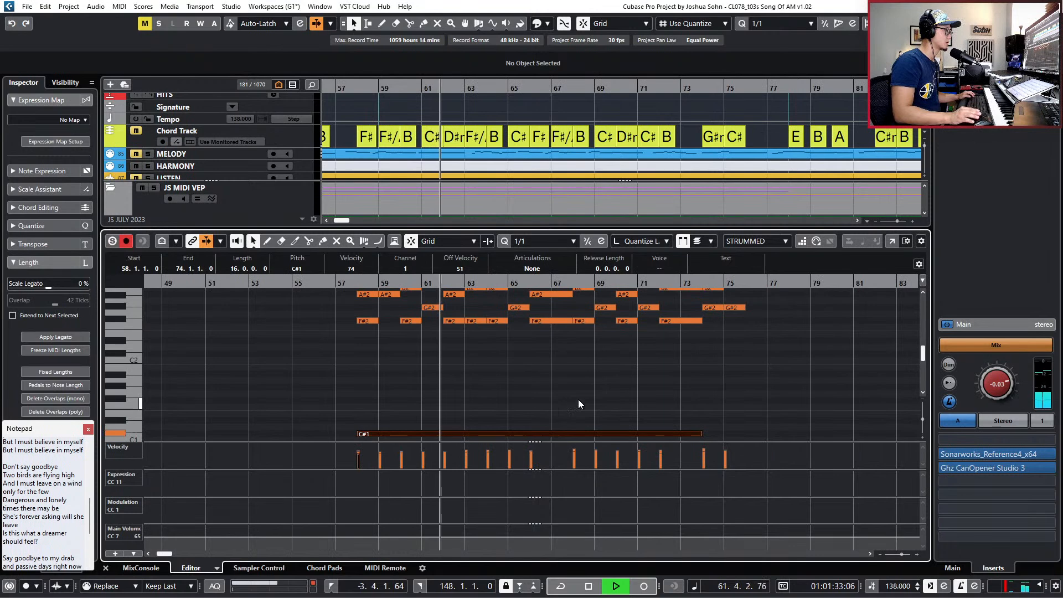
{"action": "key", "text": "alt+shift+Right"}
{"action": "key", "text": "alt+shift+Right"}
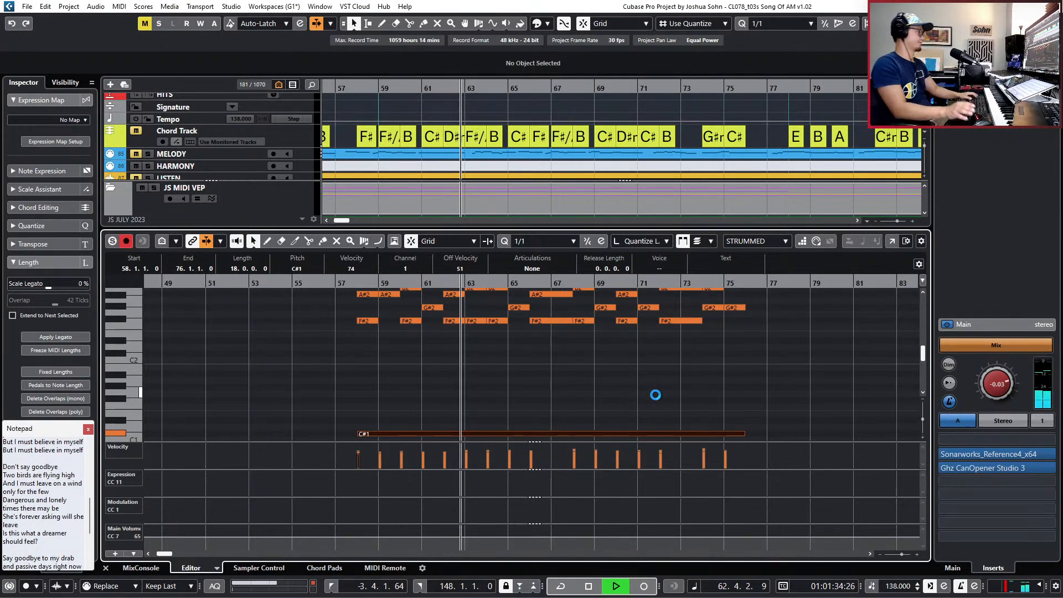
Listen to the strummed chords up to bar 74, then select the bar 63 chord and set the playback position to it.
{"action": "scroll", "coordinate": [477, 335], "scroll_direction": "up", "scroll_amount": 3}
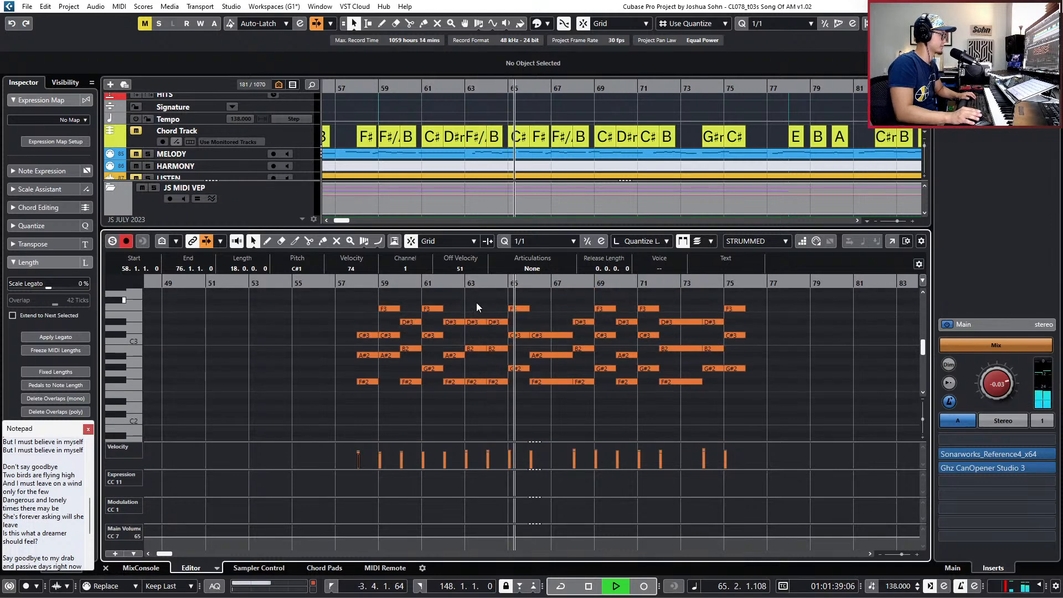
{"action": "left_click_drag", "start_coordinate": [476, 303], "coordinate": [482, 399]}
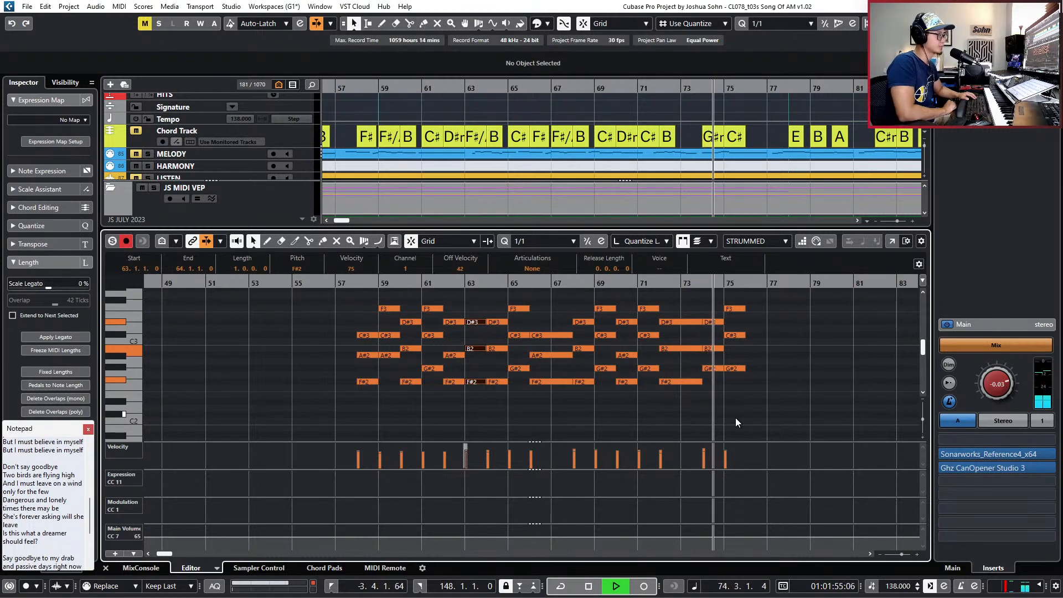
{"action": "key", "text": "space"}
{"action": "key", "text": "KP_Subtract"}
{"action": "key", "text": "l"}
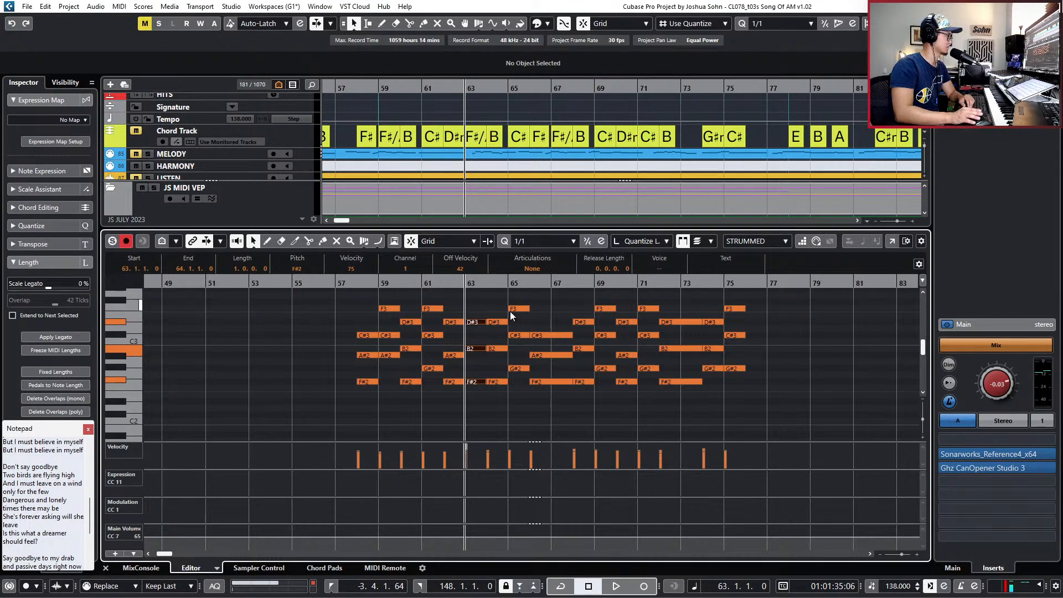
Split the two-bar chord starting at bar 66 at bar 67 and move the second half's F#2 note to F3.
{"action": "left_click_drag", "start_coordinate": [541, 311], "coordinate": [541, 407]}
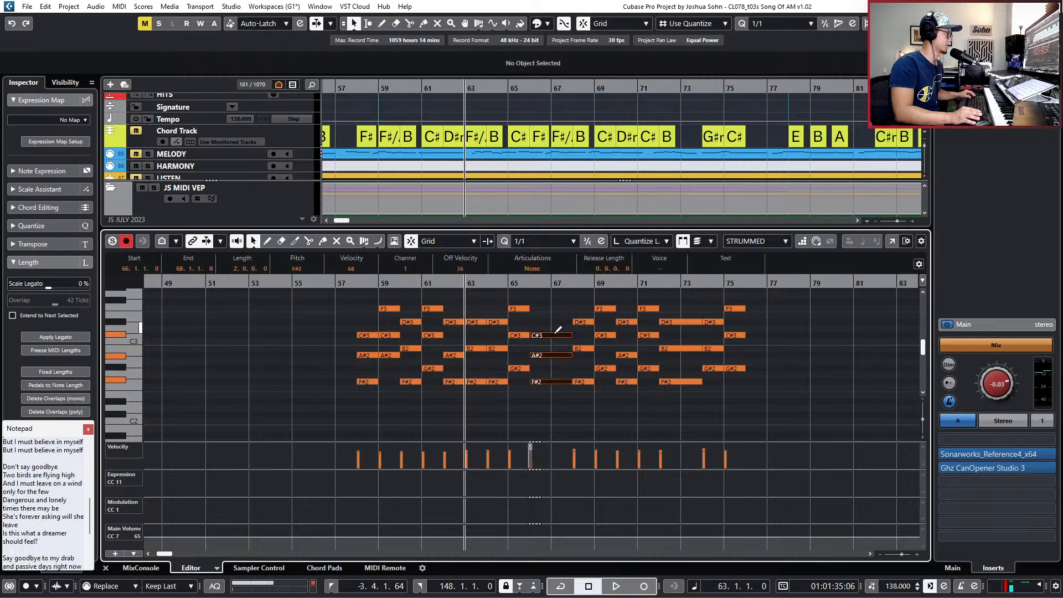
{"action": "left_click", "coordinate": [553, 334], "text": "alt"}
{"action": "left_click_drag", "start_coordinate": [355, 310], "coordinate": [386, 410]}
{"action": "left_click_drag", "start_coordinate": [555, 378], "coordinate": [556, 385]}
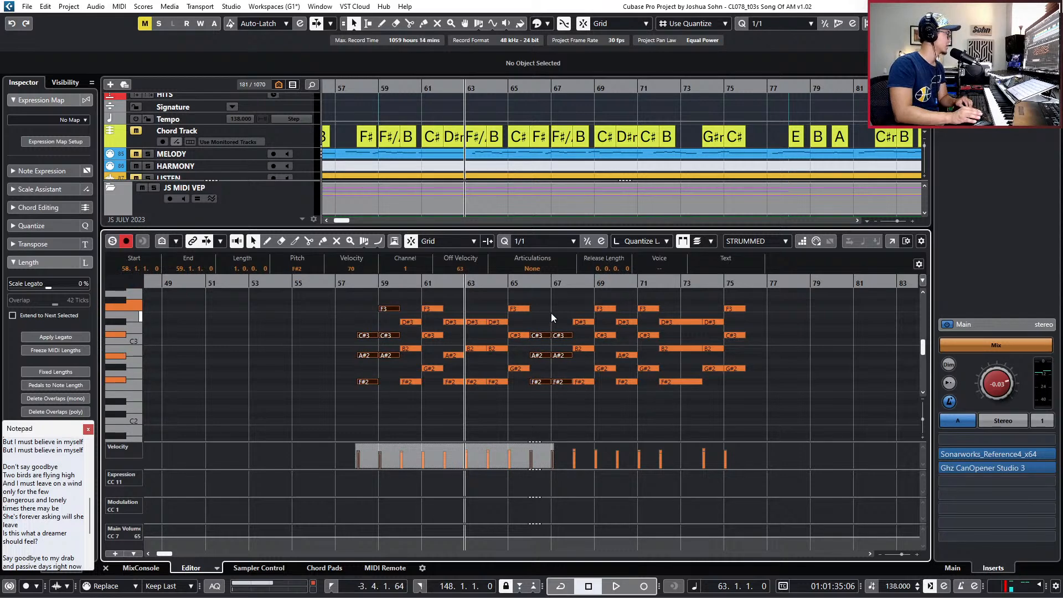
{"action": "left_click", "coordinate": [558, 382]}
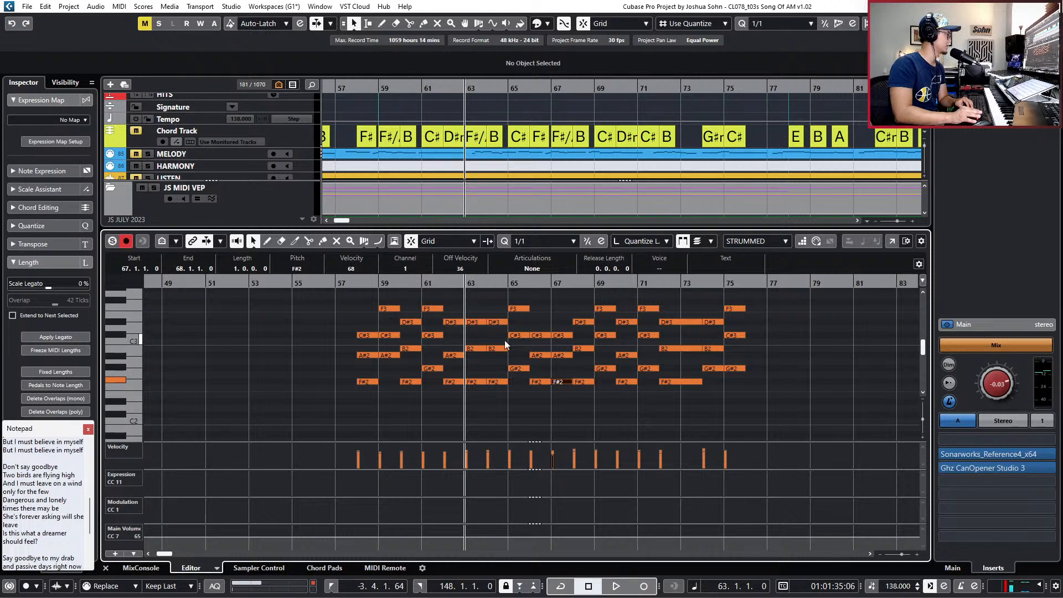
{"action": "key", "text": "shift+Up"}
{"action": "key", "text": "Down"}
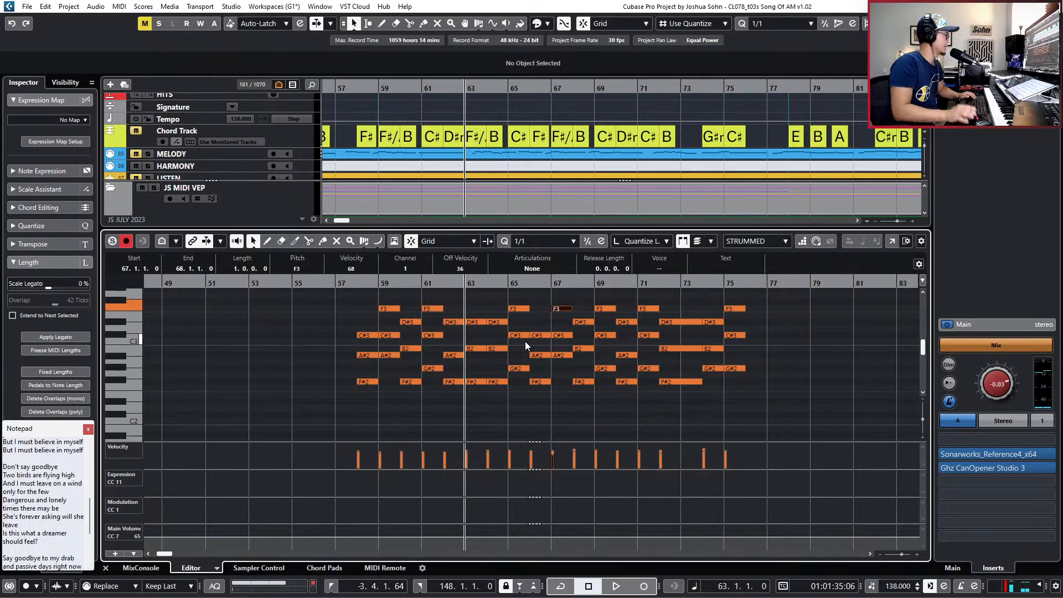
Lower the B2 note of the bar 63 chord to A#2 and its D#3 to C#3, then play from bar 62.
{"action": "left_click_drag", "start_coordinate": [497, 313], "coordinate": [499, 326]}
{"action": "key", "text": "h"}
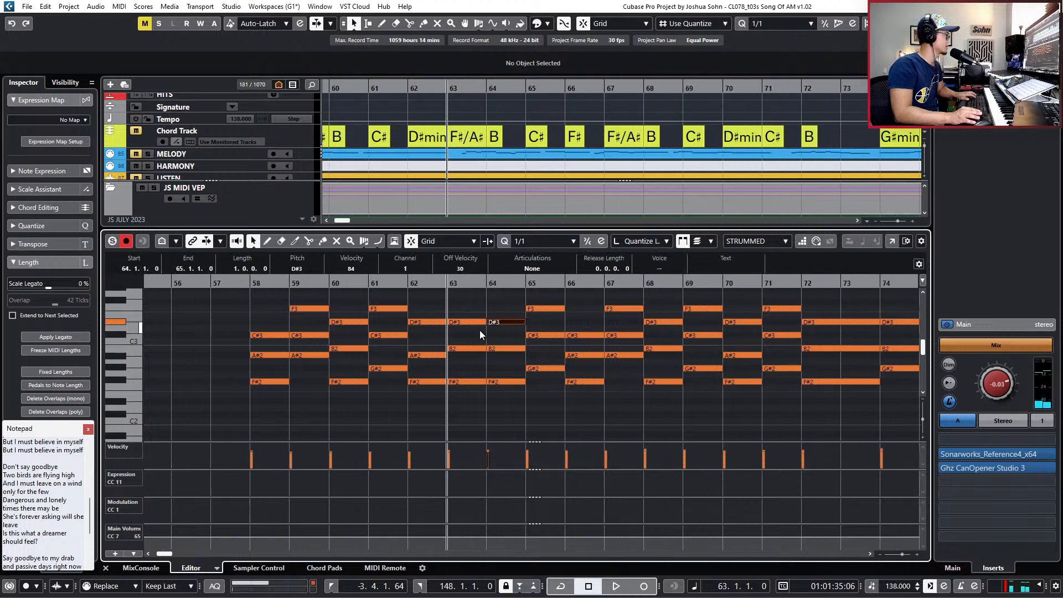
{"action": "key", "text": "KP_Subtract"}
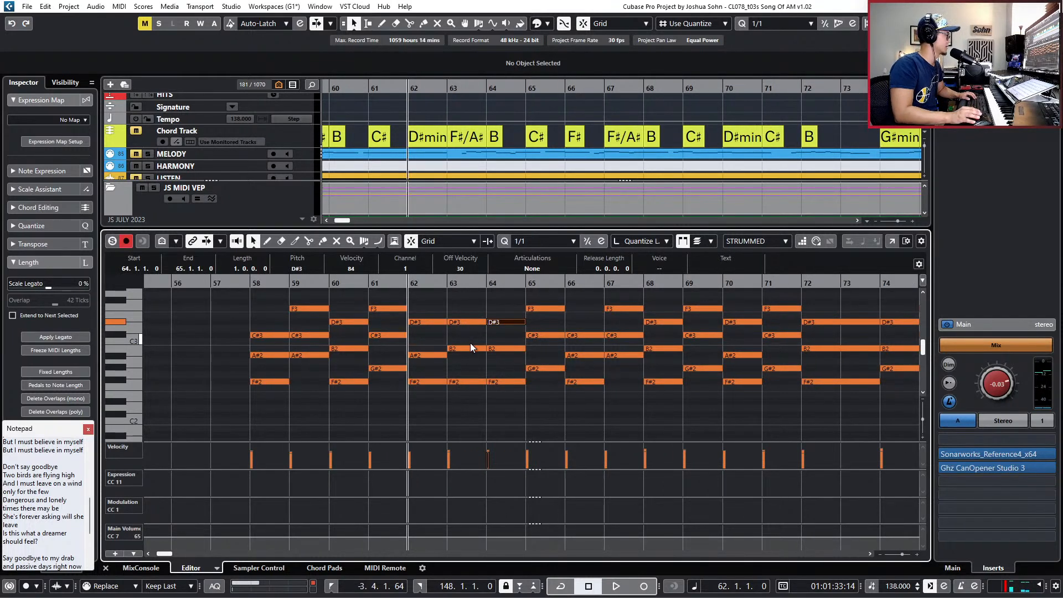
{"action": "left_click_drag", "start_coordinate": [467, 339], "coordinate": [467, 356]}
{"action": "key", "text": "Down"}
{"action": "left_click_drag", "start_coordinate": [462, 315], "coordinate": [483, 334]}
{"action": "key", "text": "Down"}
{"action": "key", "text": "Down"}
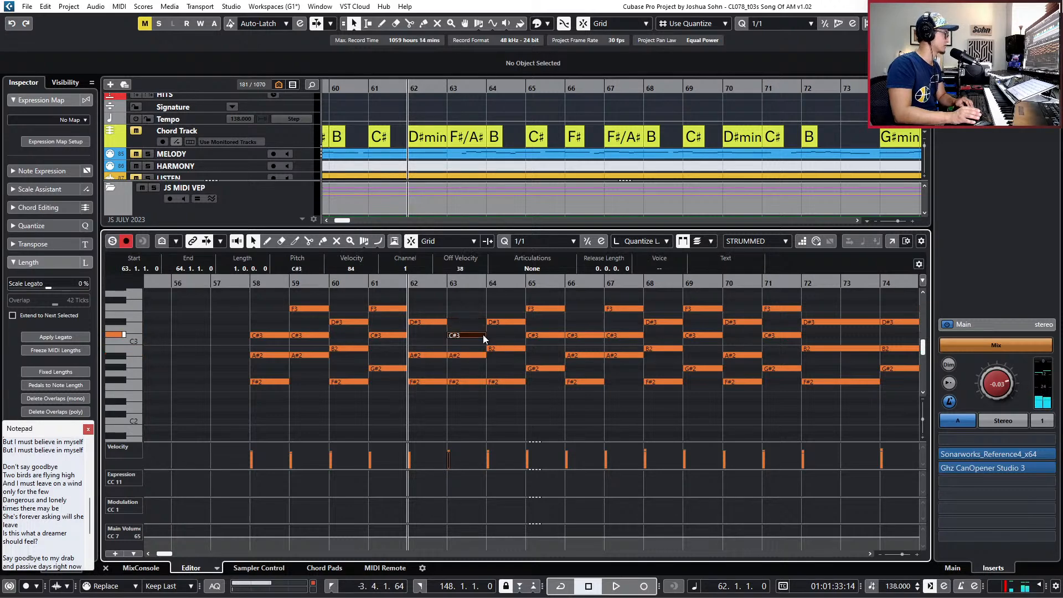
{"action": "key", "text": "space"}
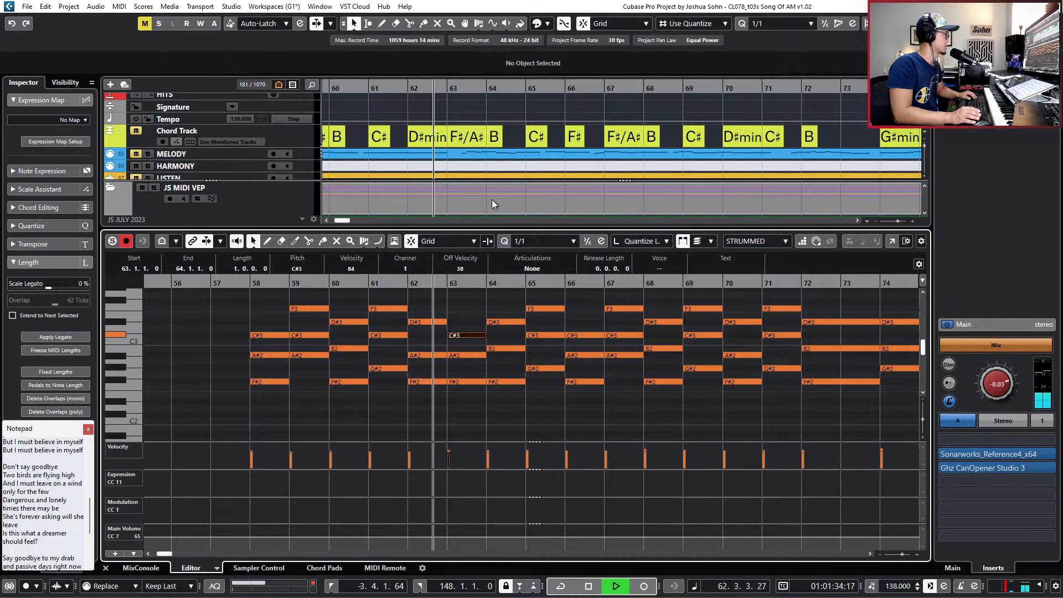
{"action": "key", "text": "space"}
Move the F#2 note at bar 63 up an octave, lower it a semitone to F3 and play back the chord change.
{"action": "left_click", "coordinate": [469, 139]}
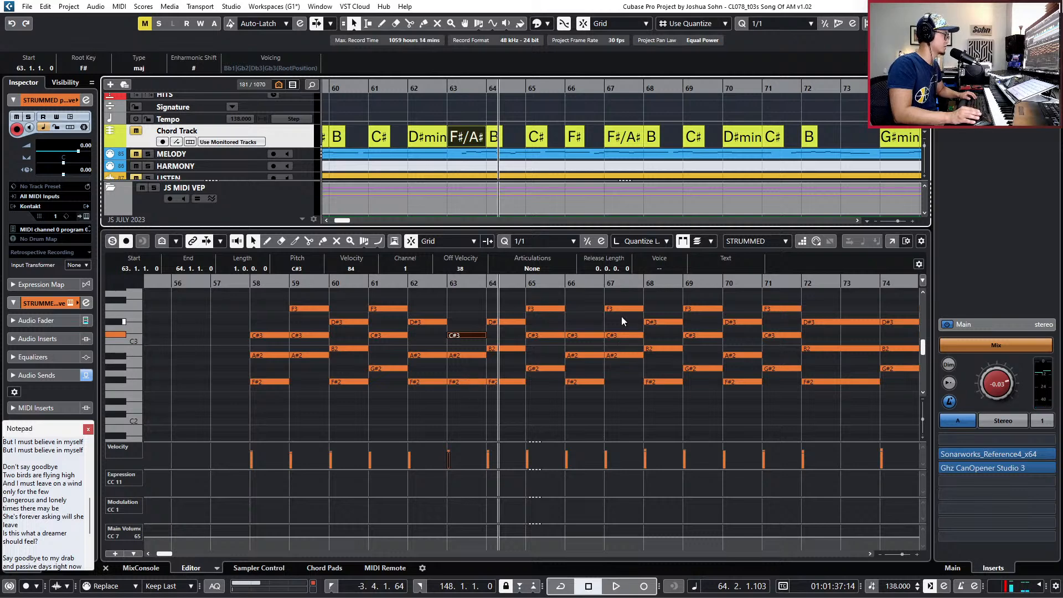
{"action": "left_click", "coordinate": [465, 381]}
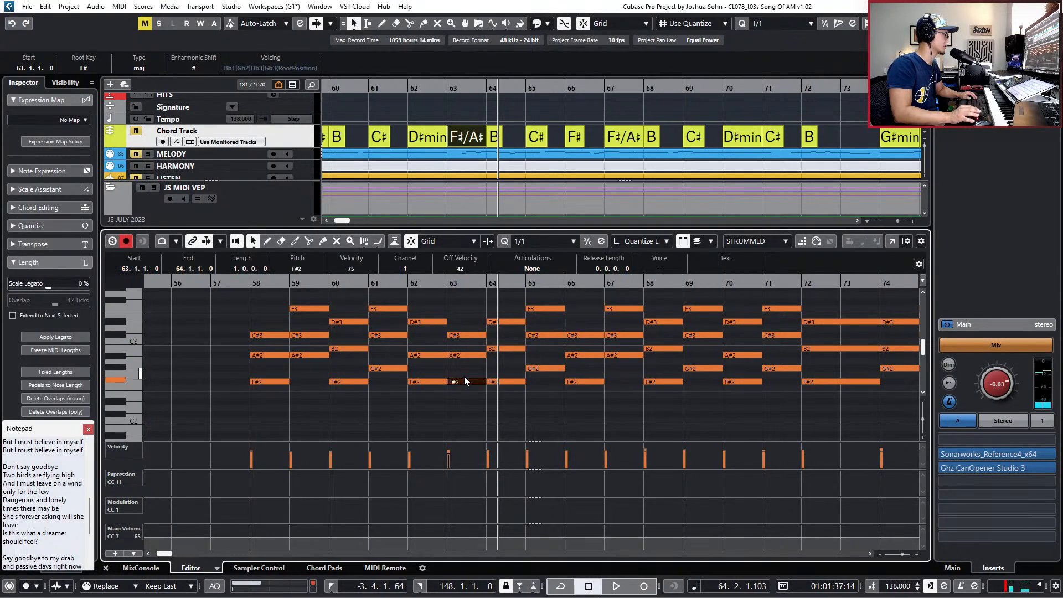
{"action": "key", "text": "shift+Up"}
{"action": "key", "text": "space"}
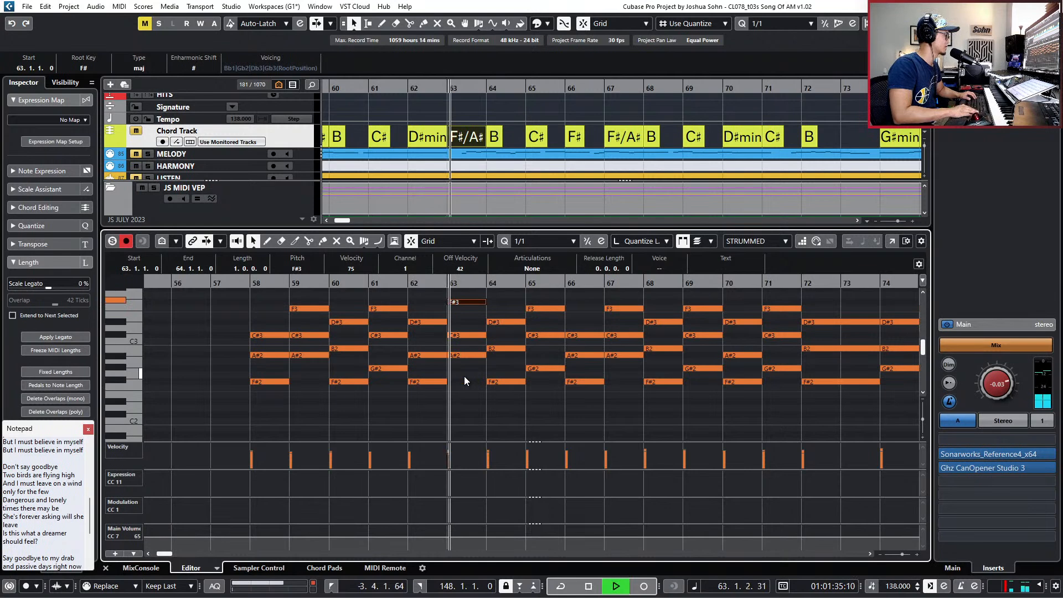
{"action": "key", "text": "space"}
{"action": "key", "text": "KP_Subtract"}
{"action": "key", "text": "space"}
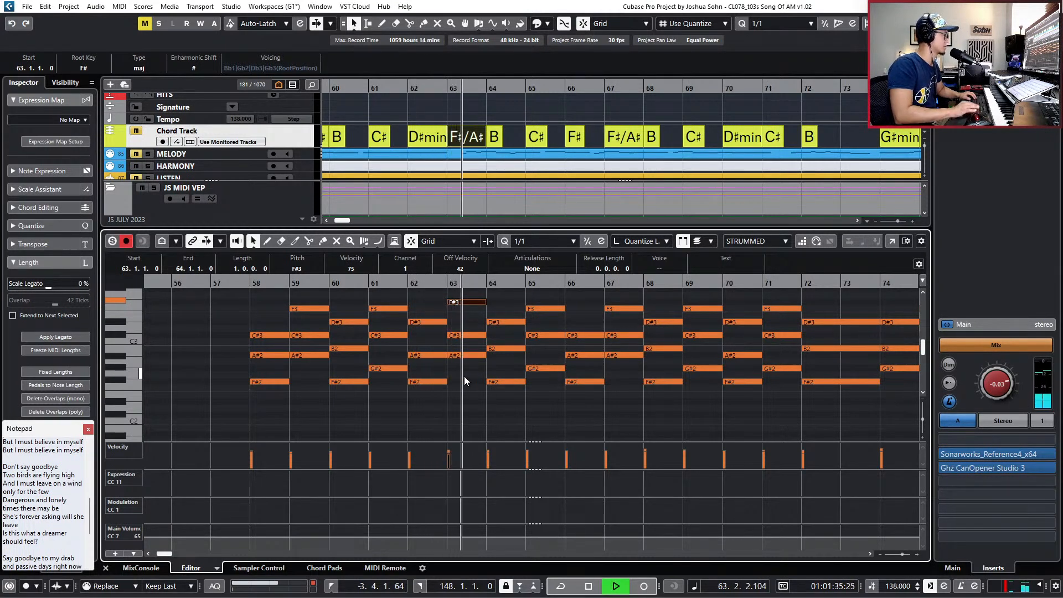
{"action": "key", "text": "space"}
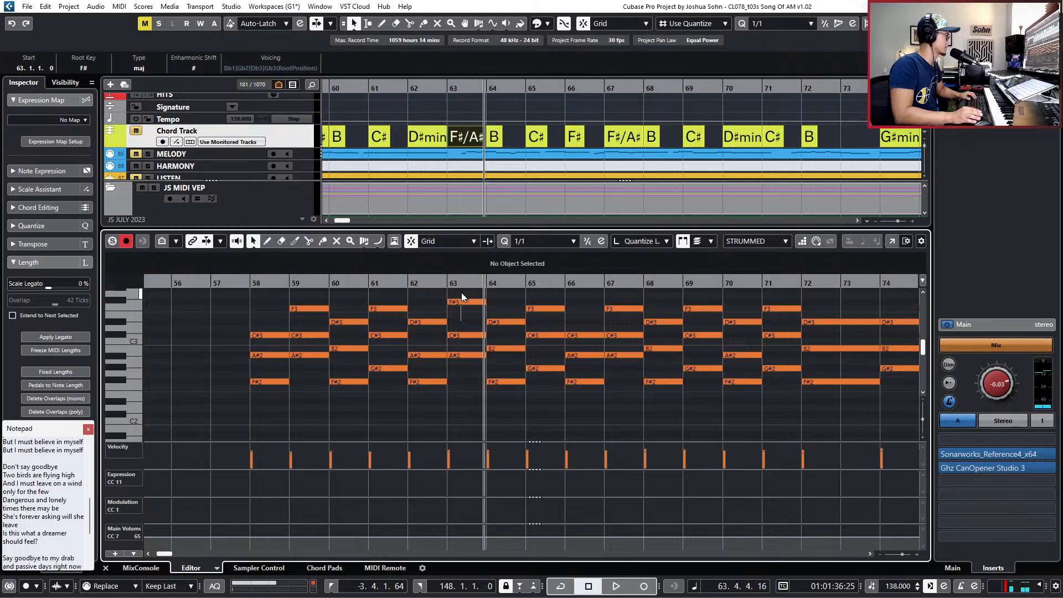
{"action": "key", "text": "Down"}
{"action": "key", "text": "KP_Subtract"}
{"action": "key", "text": "space"}
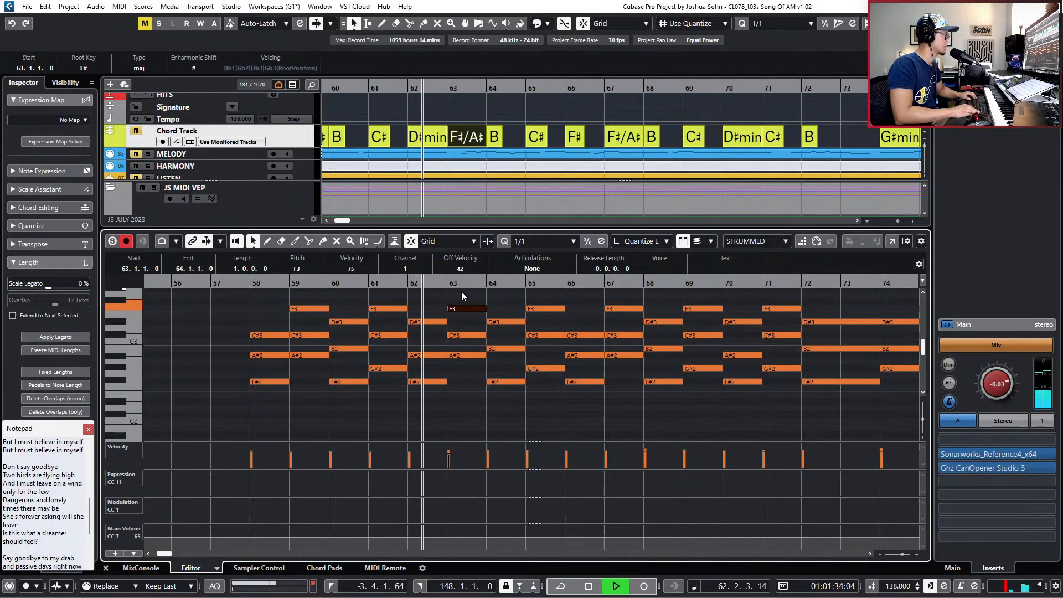
{"action": "key", "text": "space"}
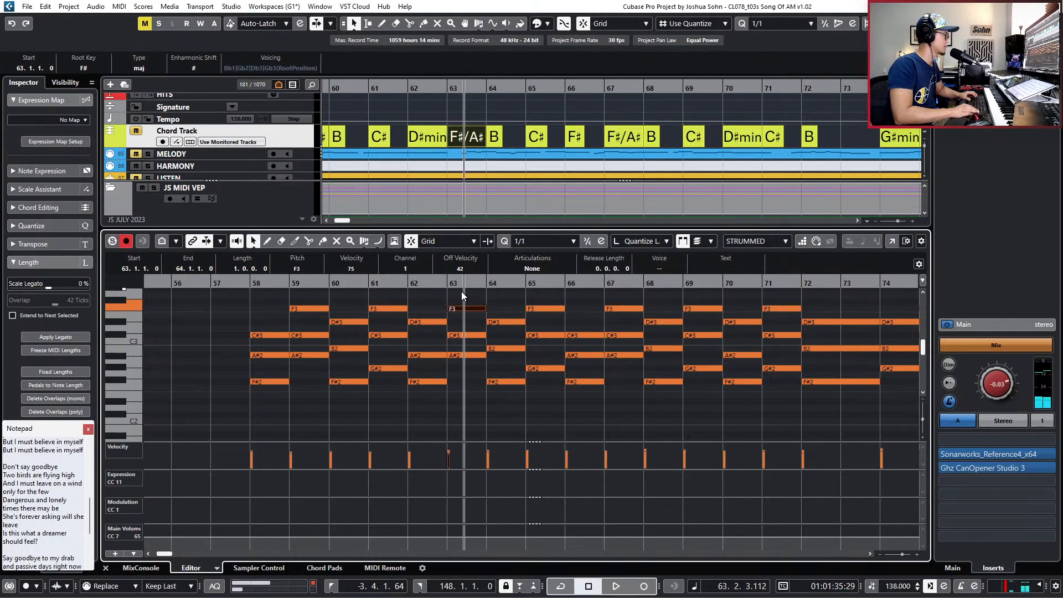
Change the F#/A# chord event at bar 59 of the Chord Track to root A# with type min.
{"action": "scroll", "coordinate": [463, 241], "scroll_direction": "down", "scroll_amount": 2}
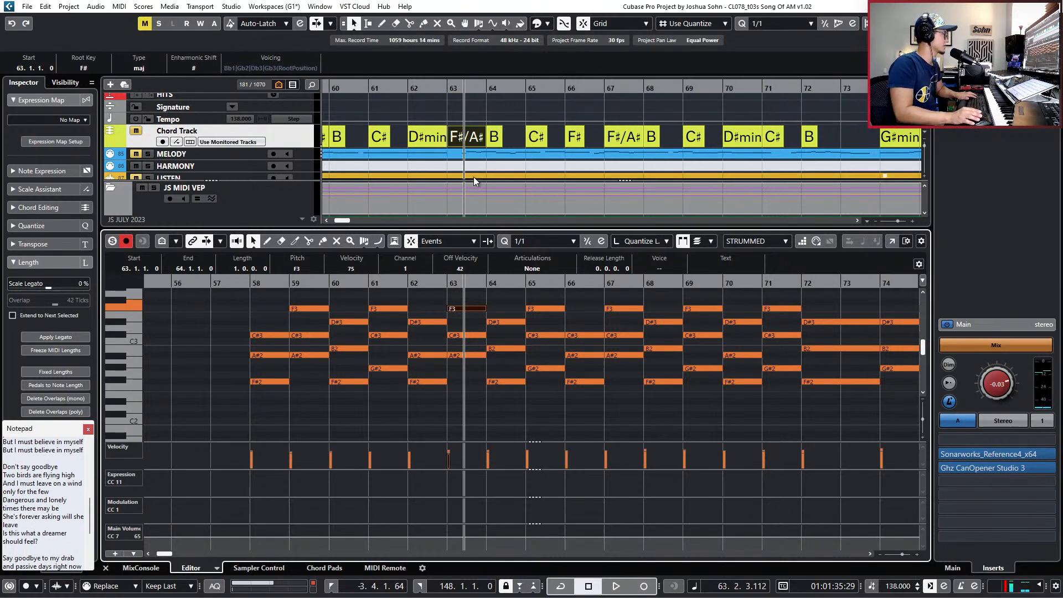
{"action": "scroll", "coordinate": [456, 244], "scroll_direction": "up", "scroll_amount": 1}
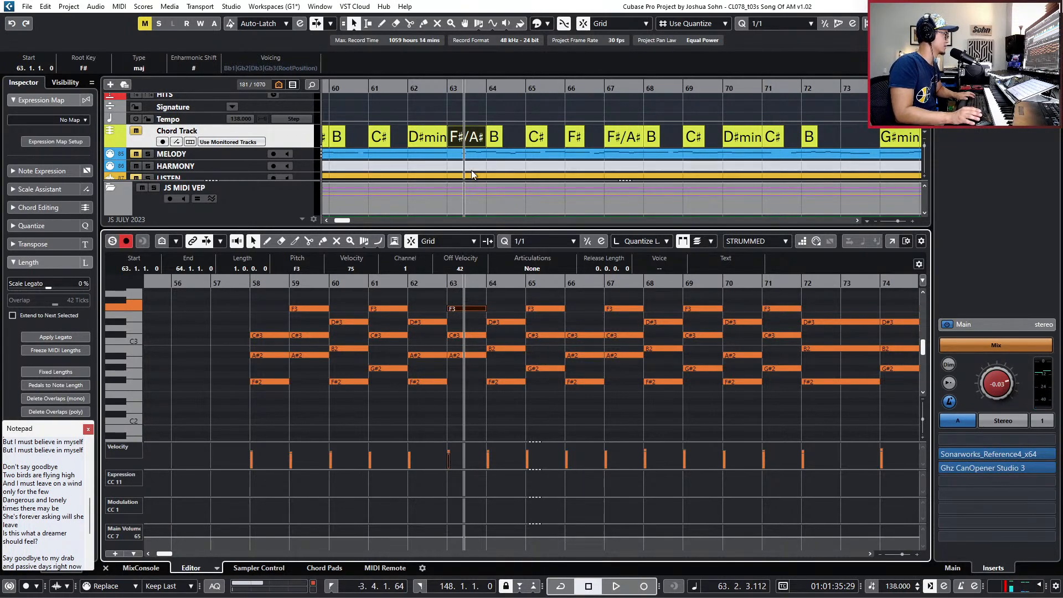
{"action": "scroll", "coordinate": [470, 171], "scroll_direction": "down", "scroll_amount": 2}
{"action": "scroll", "coordinate": [471, 170], "scroll_direction": "left", "scroll_amount": 2}
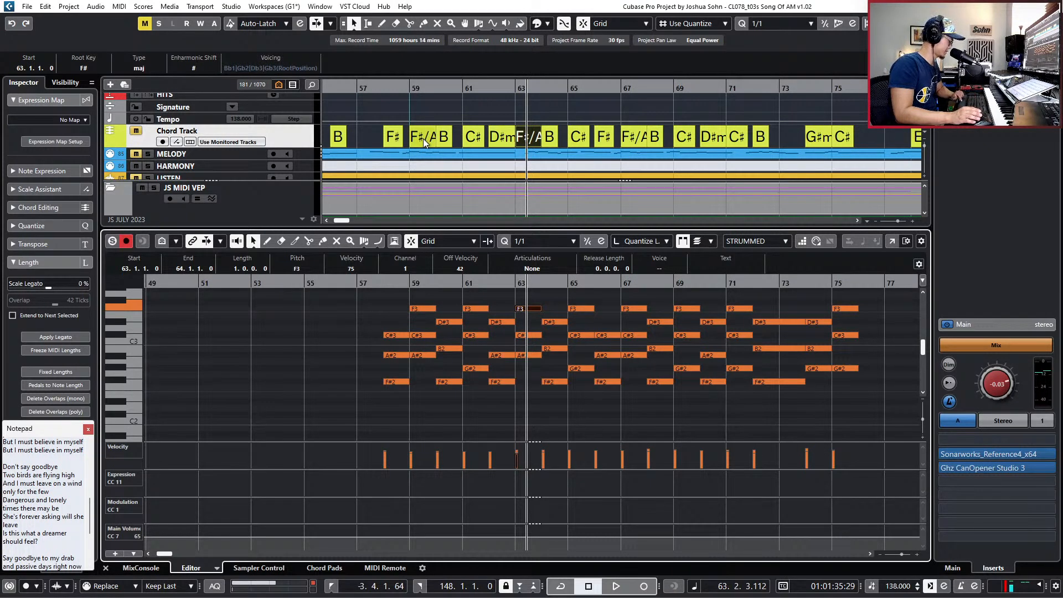
{"action": "double_click", "coordinate": [423, 138]}
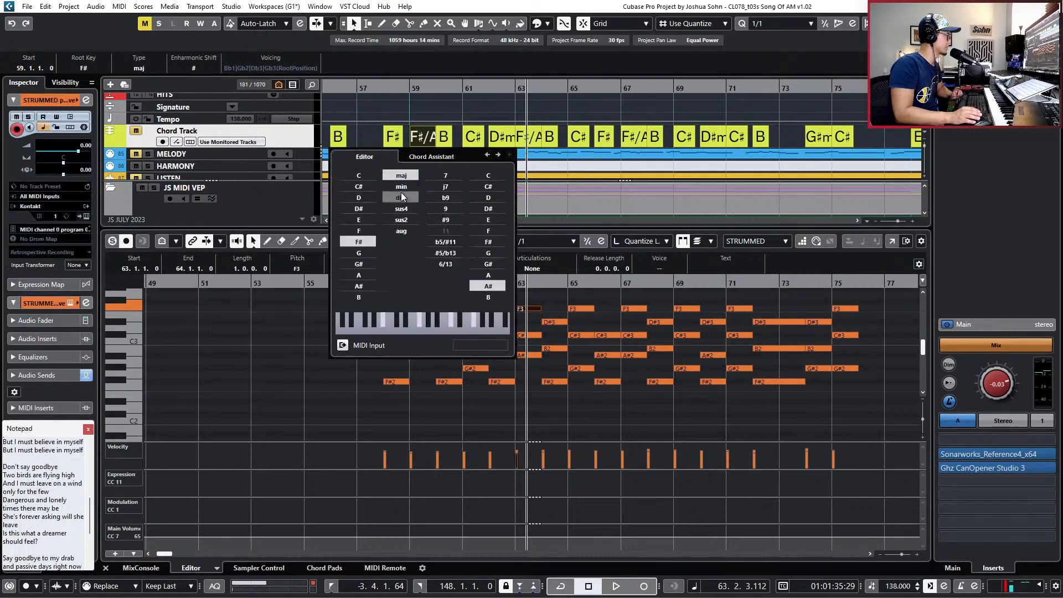
{"action": "left_click", "coordinate": [359, 274]}
{"action": "left_click", "coordinate": [359, 285]}
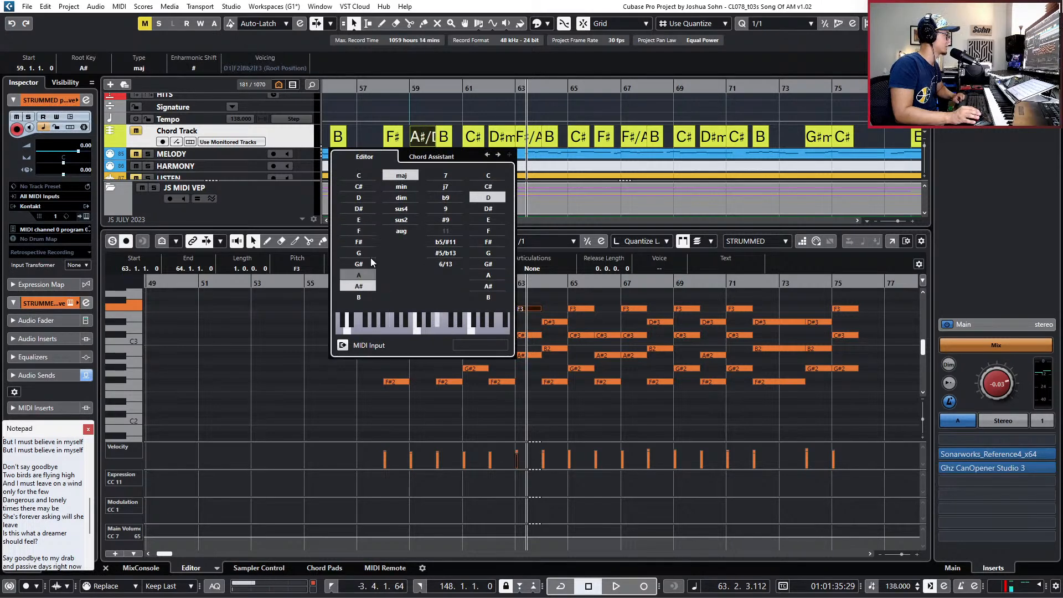
{"action": "left_click", "coordinate": [401, 186]}
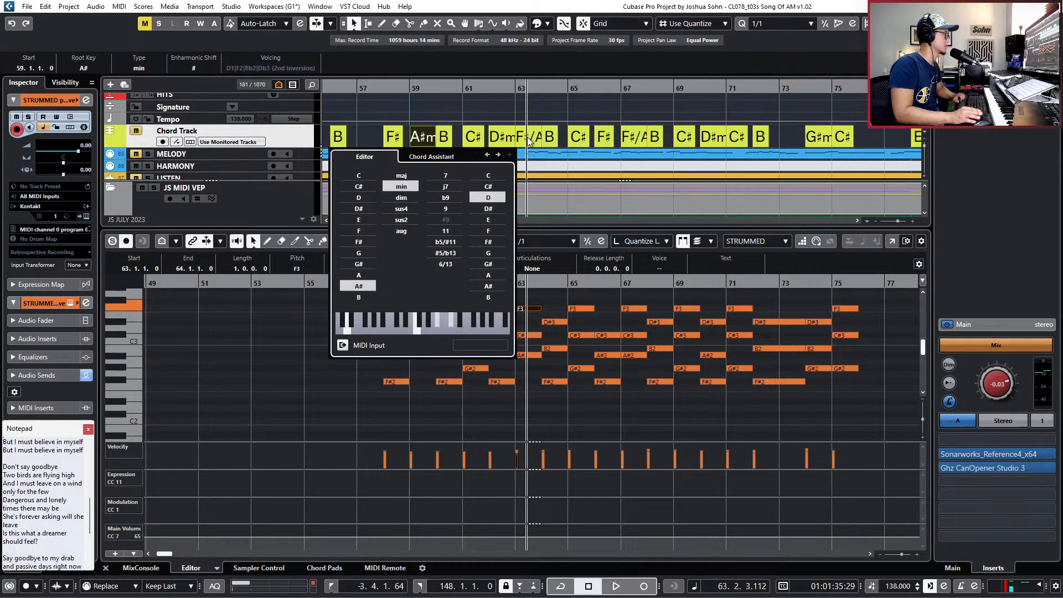
Change the F#/A# chord event at bar 63 of the Chord Track to root A# with type min.
{"action": "left_click", "coordinate": [540, 114]}
{"action": "scroll", "coordinate": [533, 115], "scroll_direction": "up", "scroll_amount": 1}
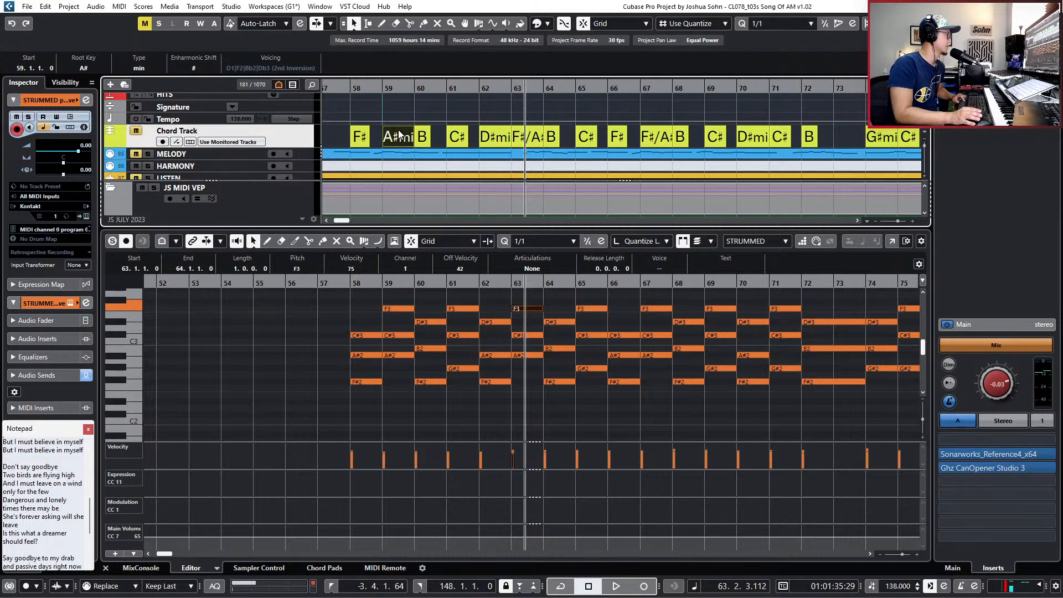
{"action": "double_click", "coordinate": [529, 140]}
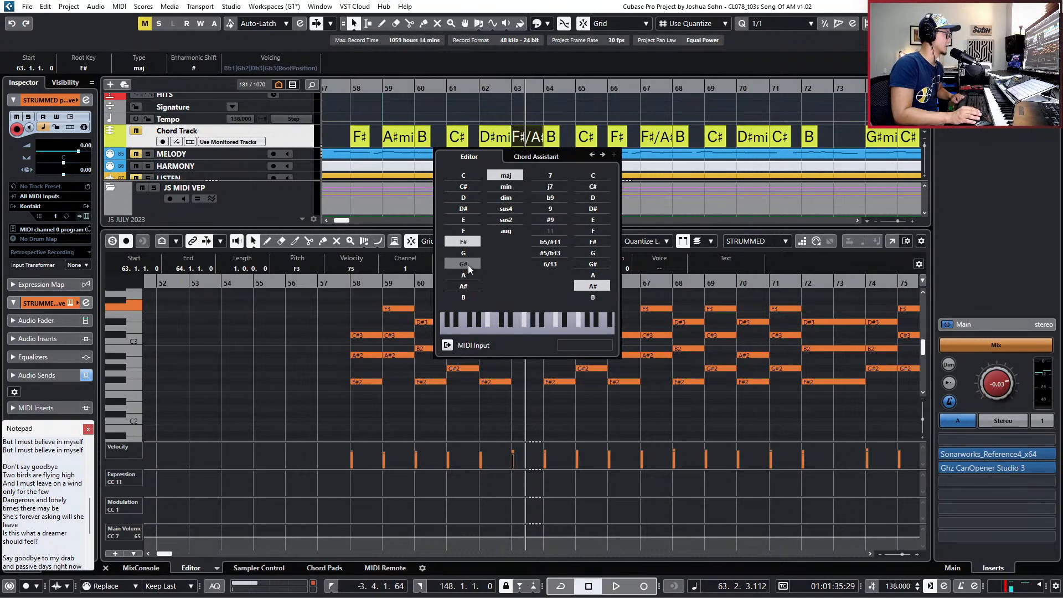
{"action": "left_click", "coordinate": [466, 286]}
{"action": "left_click", "coordinate": [506, 187]}
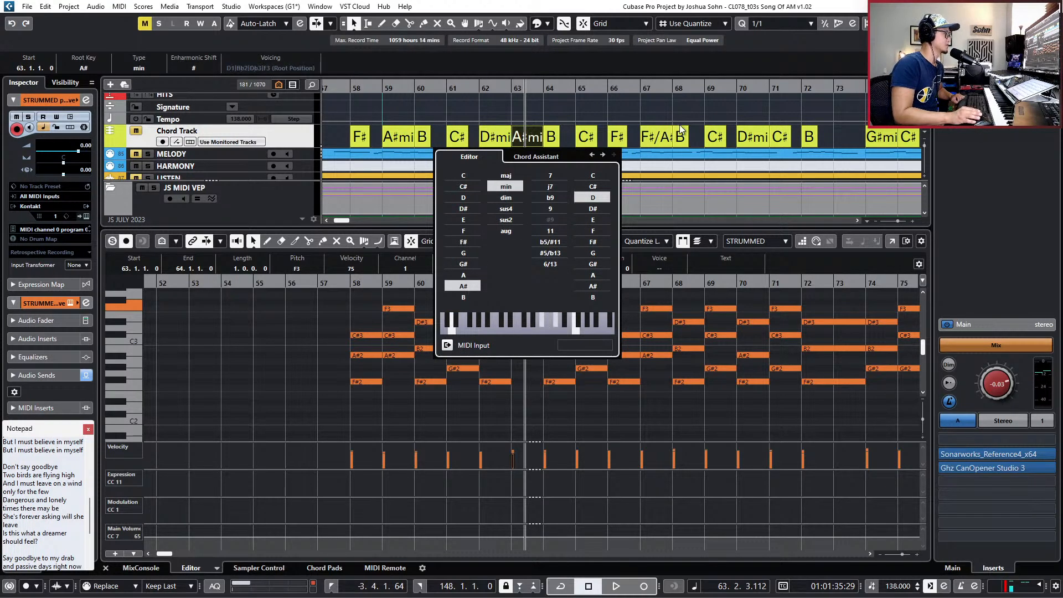
Change the F#/A# chord event at bar 67 to root A# with type min and clear its D bass note.
{"action": "double_click", "coordinate": [659, 136]}
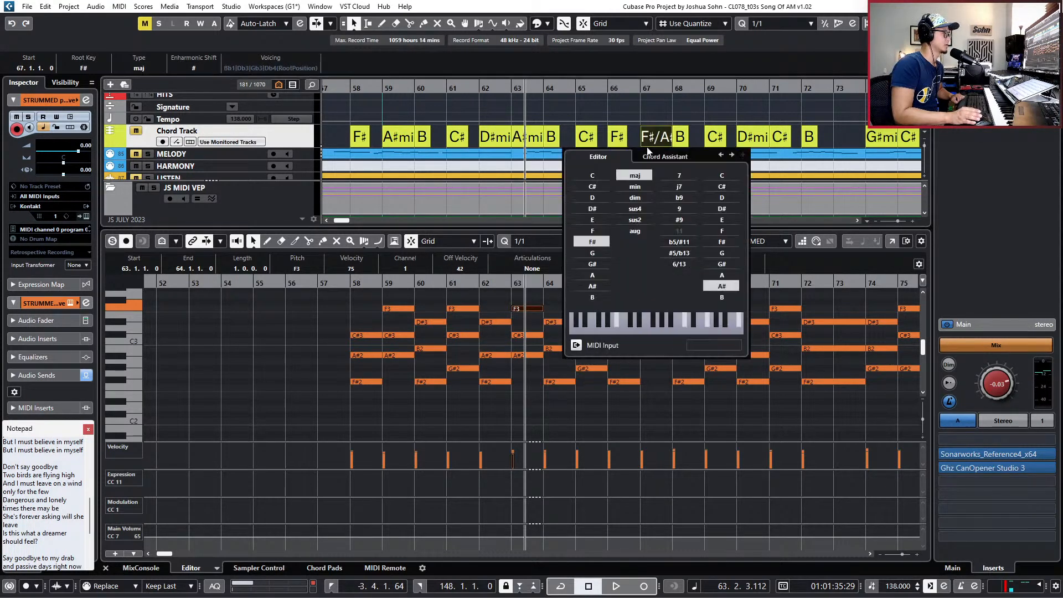
{"action": "left_click", "coordinate": [592, 286]}
{"action": "left_click", "coordinate": [635, 186]}
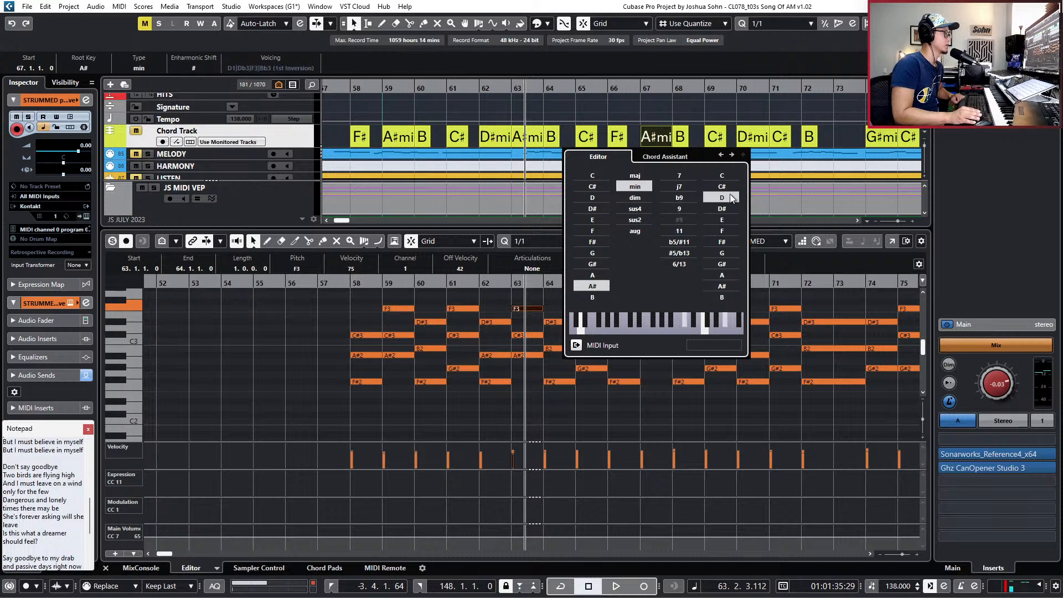
{"action": "left_click", "coordinate": [730, 195]}
Clear the D bass note of the A#min chord at bar 63 and set the bar 59 chord's bass to A#.
{"action": "left_click", "coordinate": [522, 140]}
{"action": "left_click", "coordinate": [531, 138]}
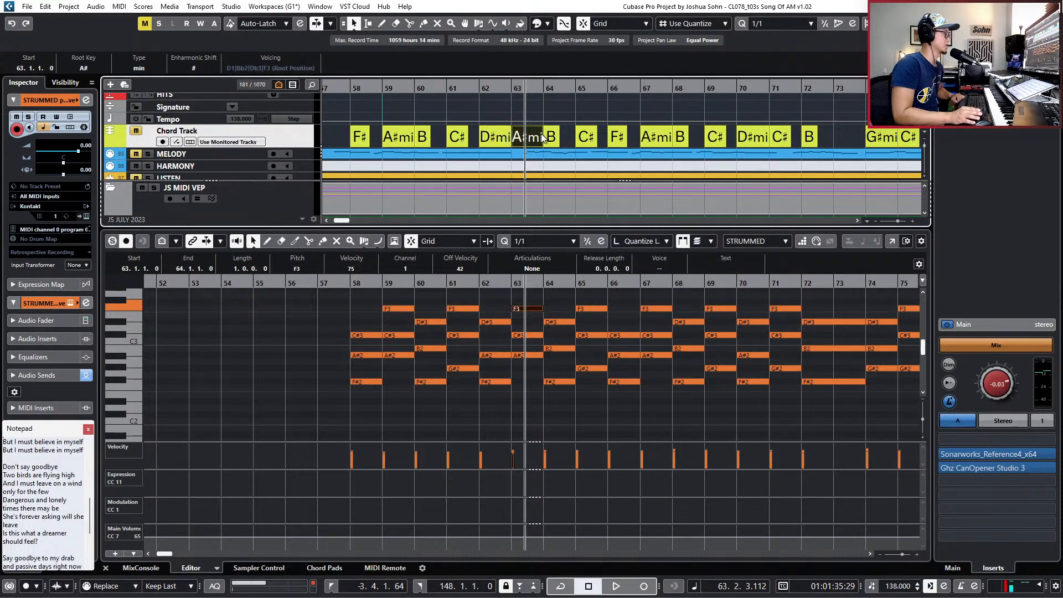
{"action": "double_click", "coordinate": [543, 138]}
{"action": "left_click", "coordinate": [584, 200]}
{"action": "double_click", "coordinate": [403, 139]}
{"action": "left_click", "coordinate": [464, 286]}
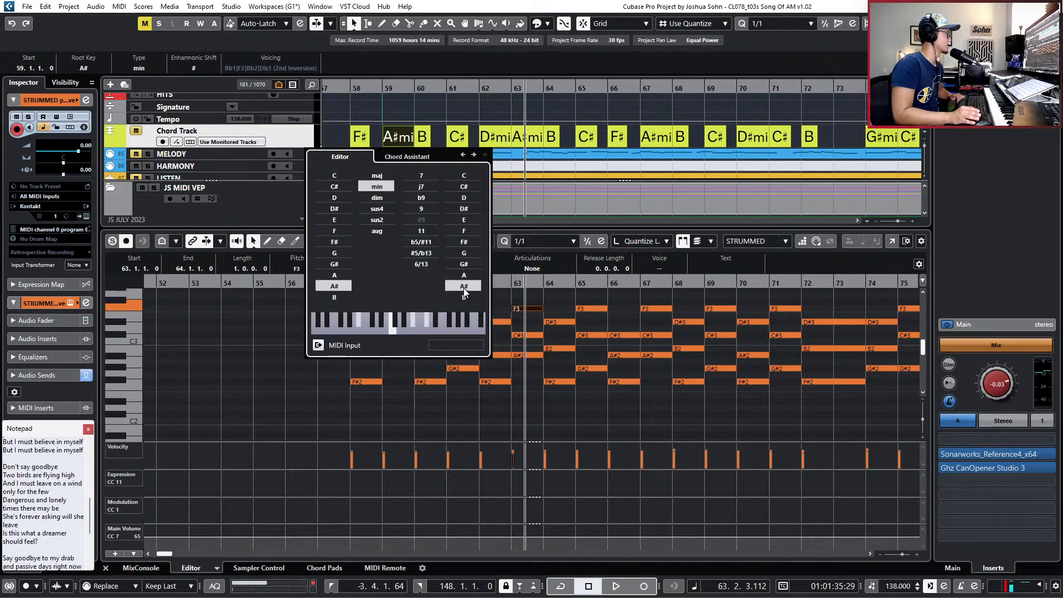
{"action": "left_click", "coordinate": [281, 337]}
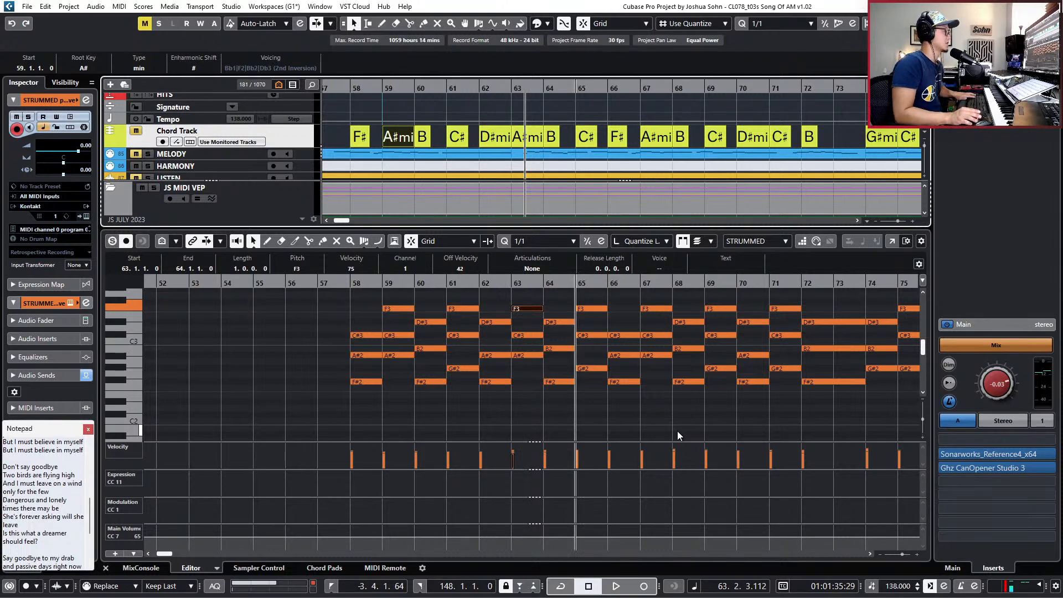
Move the playback position to bar 58 and deselect the A#min chord event at bar 59.
{"action": "key", "text": "g"}
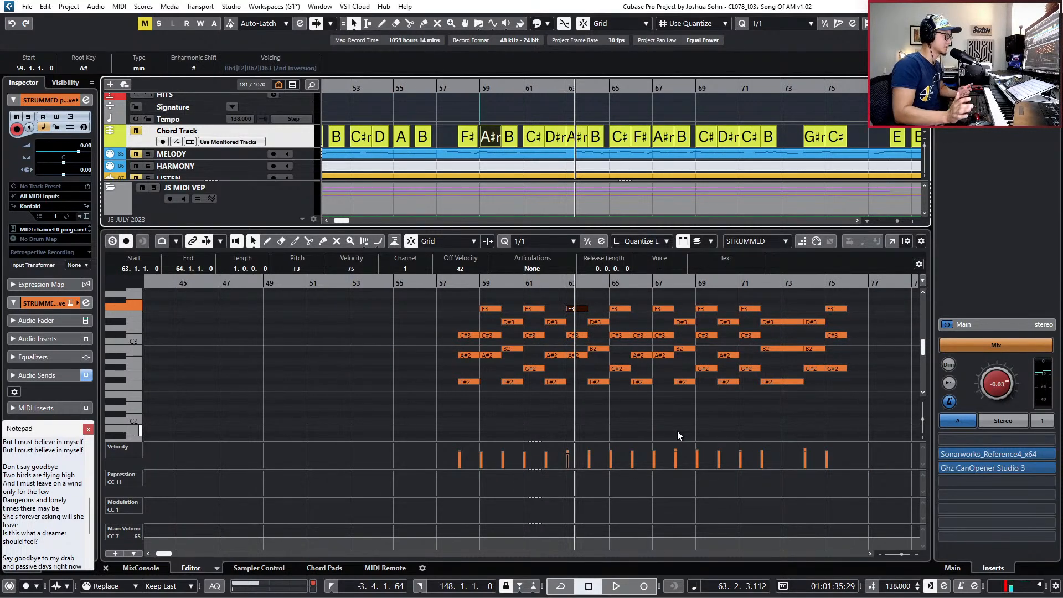
{"action": "key", "text": "l"}
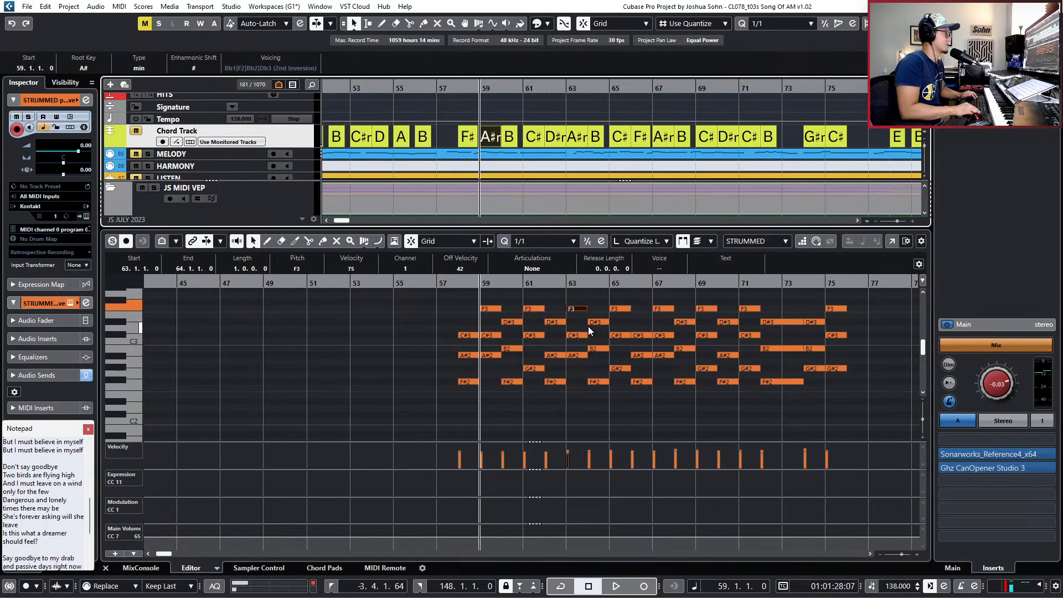
{"action": "key", "text": "b"}
{"action": "key", "text": "n"}
{"action": "key", "text": "b"}
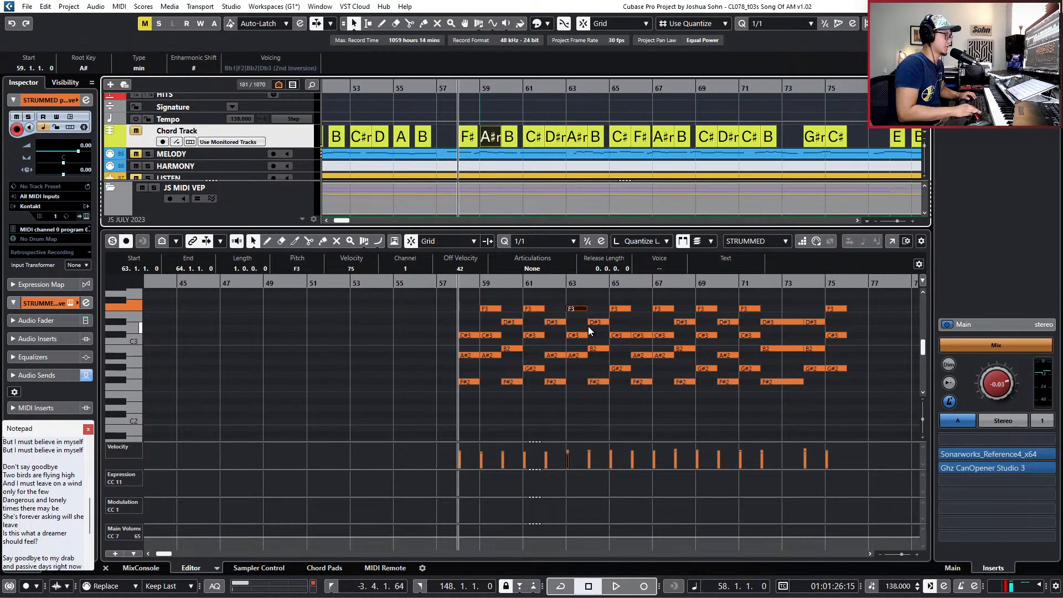
{"action": "key", "text": "Return"}
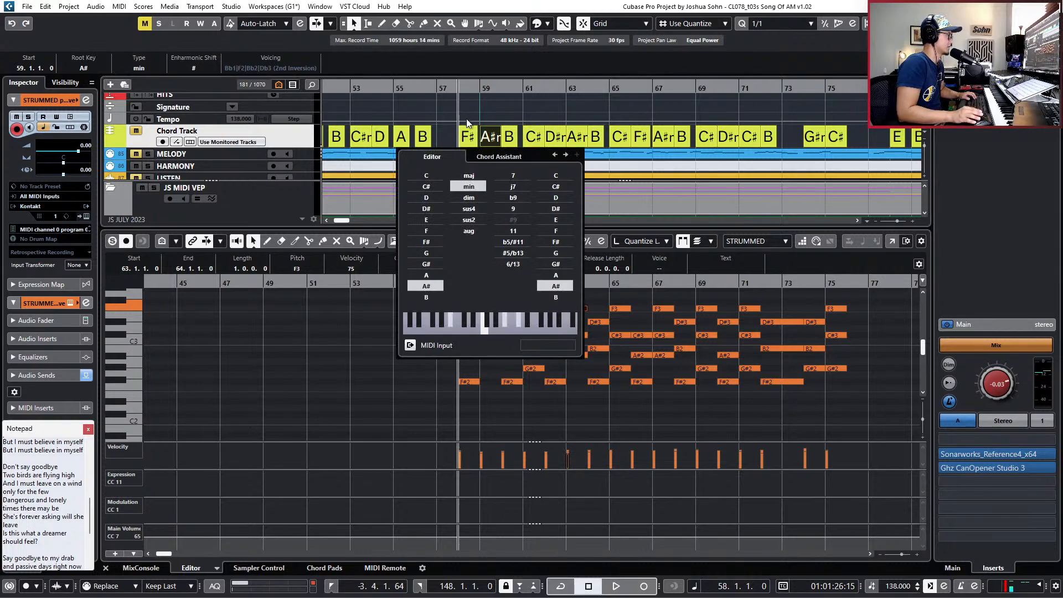
{"action": "left_click", "coordinate": [490, 137]}
{"action": "key", "text": "ctrl+shift+a"}
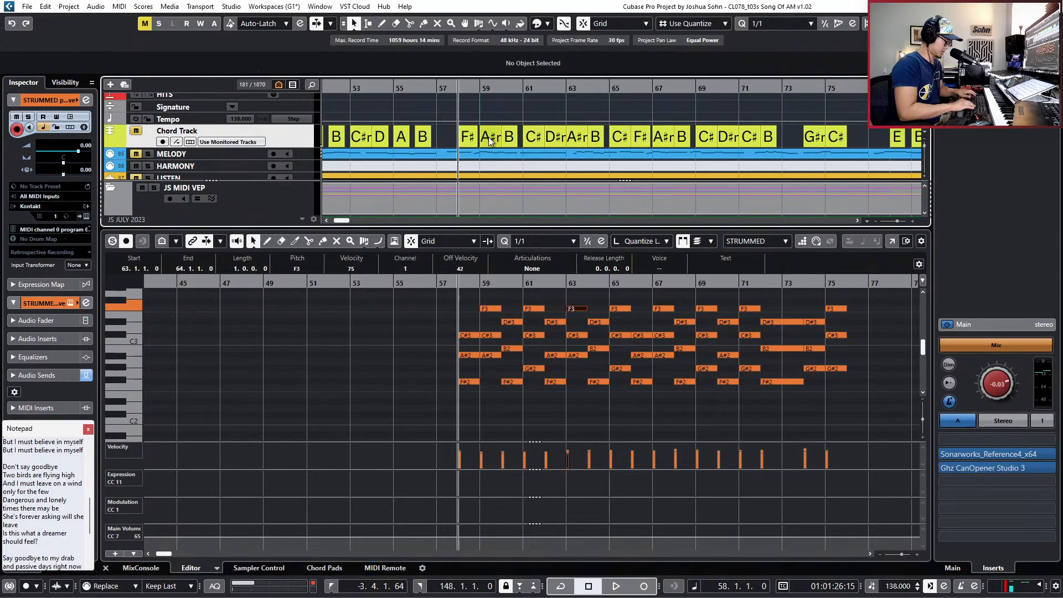
Open the JB Solo Violin 1 KS part in the Key Editor and play the song from bar 55.
{"action": "key", "text": "ctrl+alt+e"}
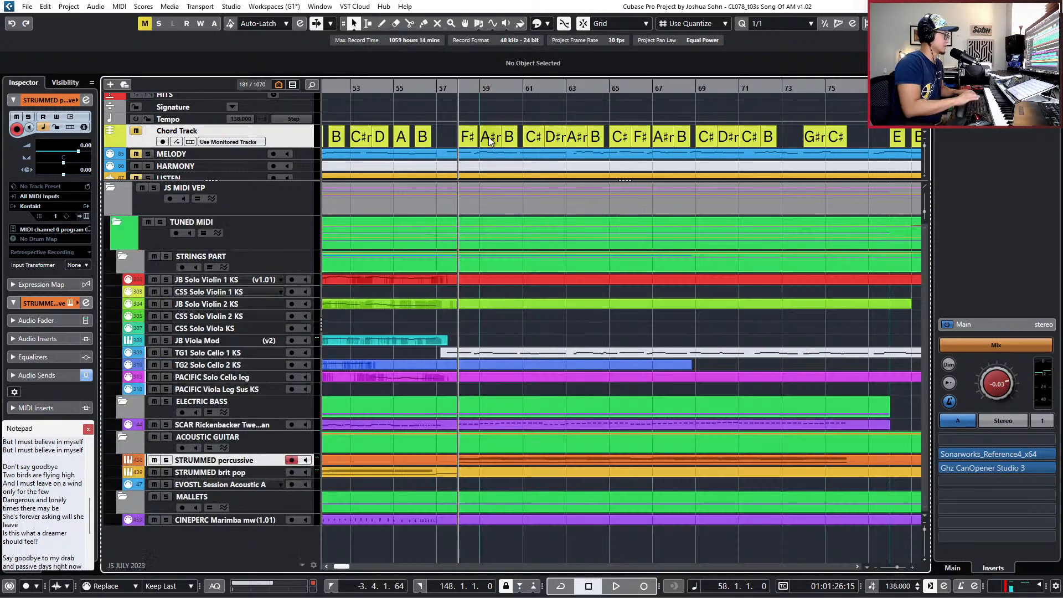
{"action": "left_click", "coordinate": [473, 281]}
{"action": "key", "text": "ctrl+alt+e"}
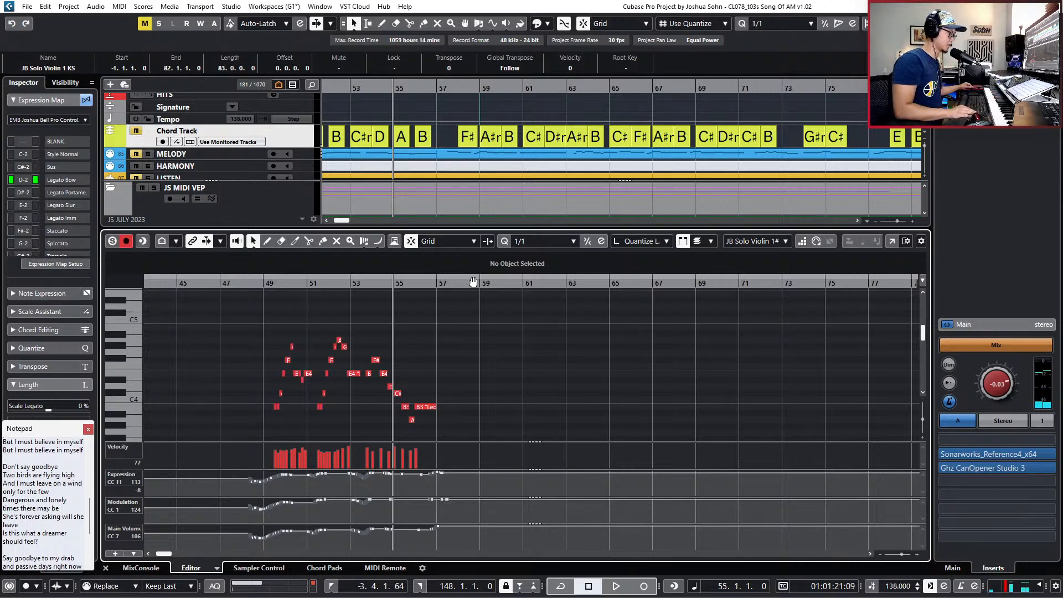
{"action": "key", "text": "space"}
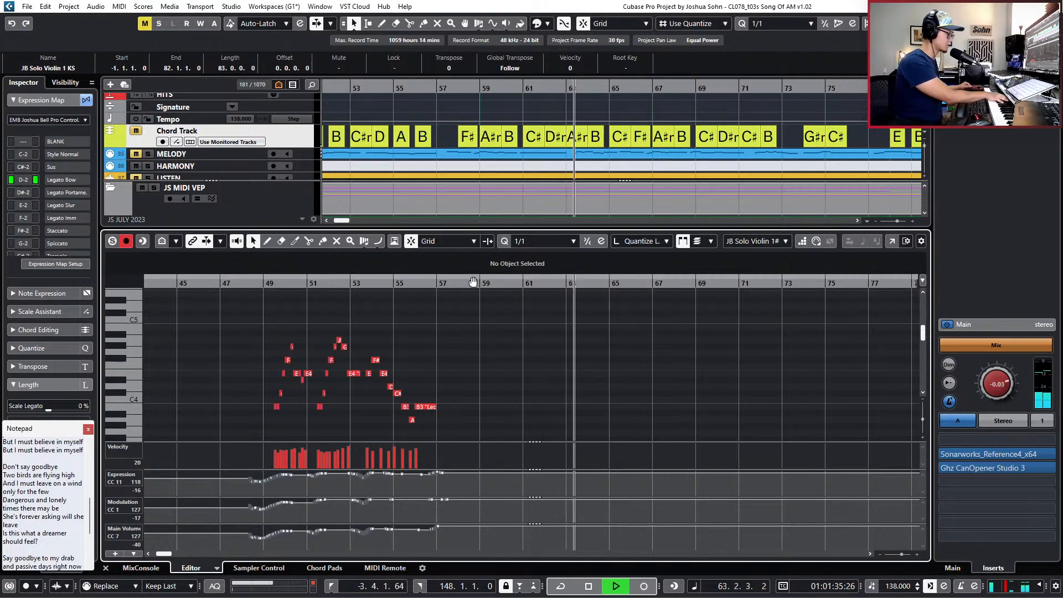
{"action": "key", "text": "space"}
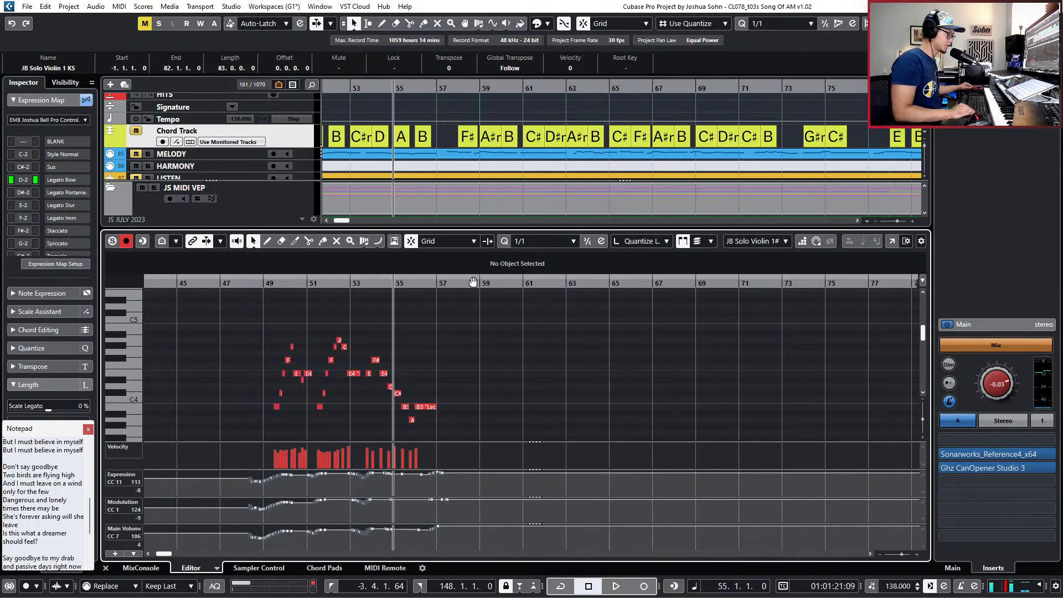
Play from bar 55, record a short violin take starting at bar 57 and undo the recording.
{"action": "key", "text": "space"}
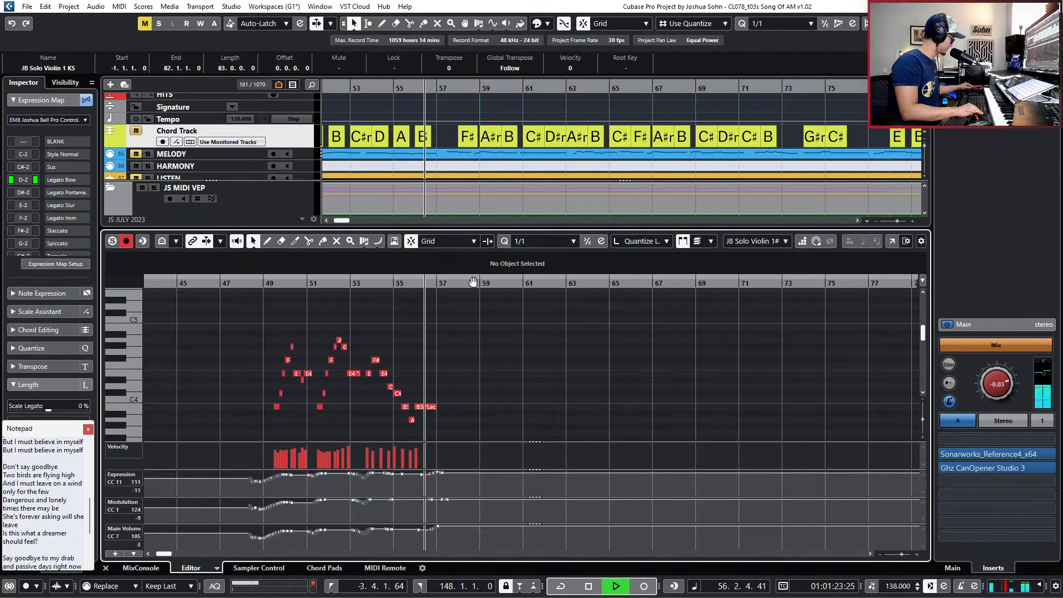
{"action": "key", "text": "KP_Multiply"}
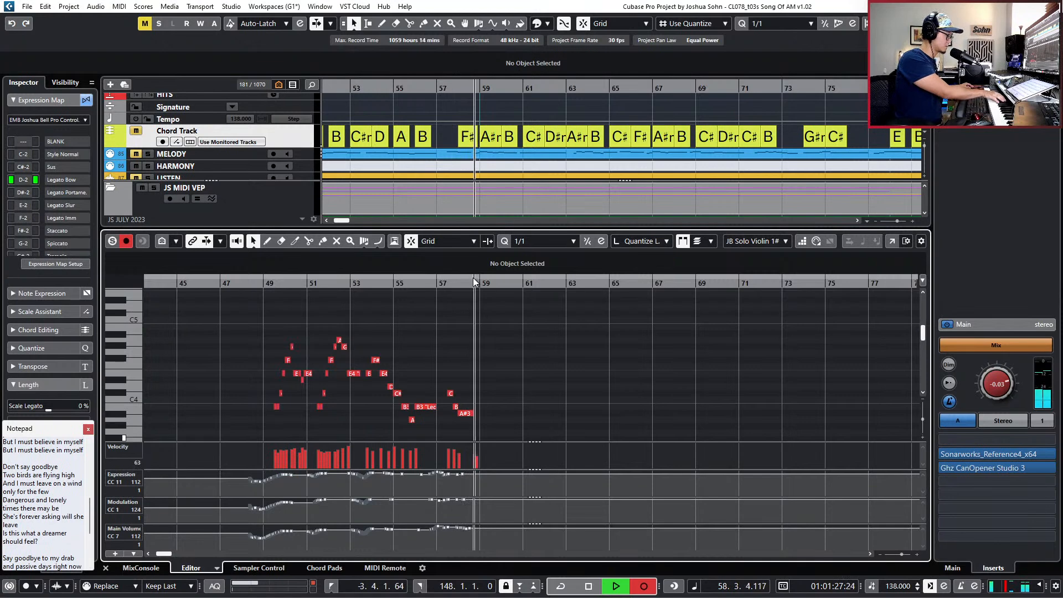
{"action": "key", "text": "space"}
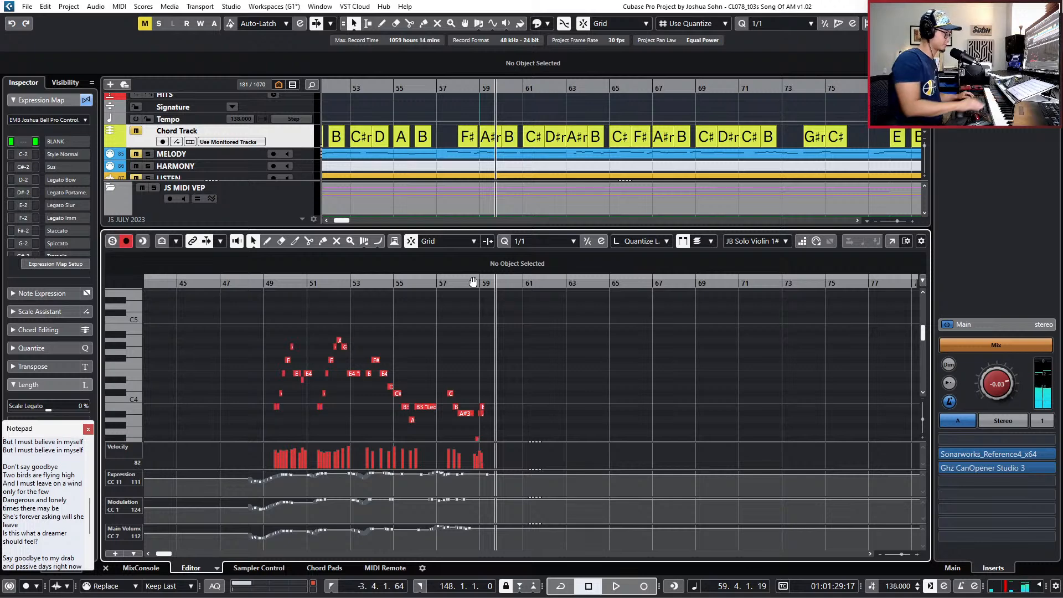
{"action": "key", "text": "KP_0"}
{"action": "key", "text": "ctrl+z"}
Record the solo violin melody up to bar 63 and delete the stray C#3 note in bar 63.
{"action": "key", "text": "KP_Multiply"}
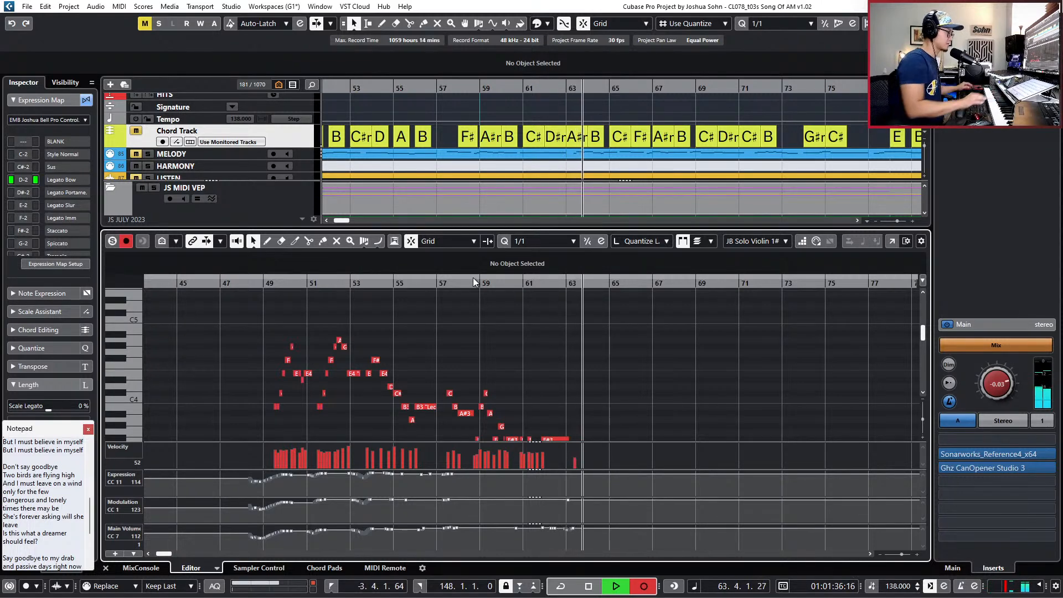
{"action": "key", "text": "space"}
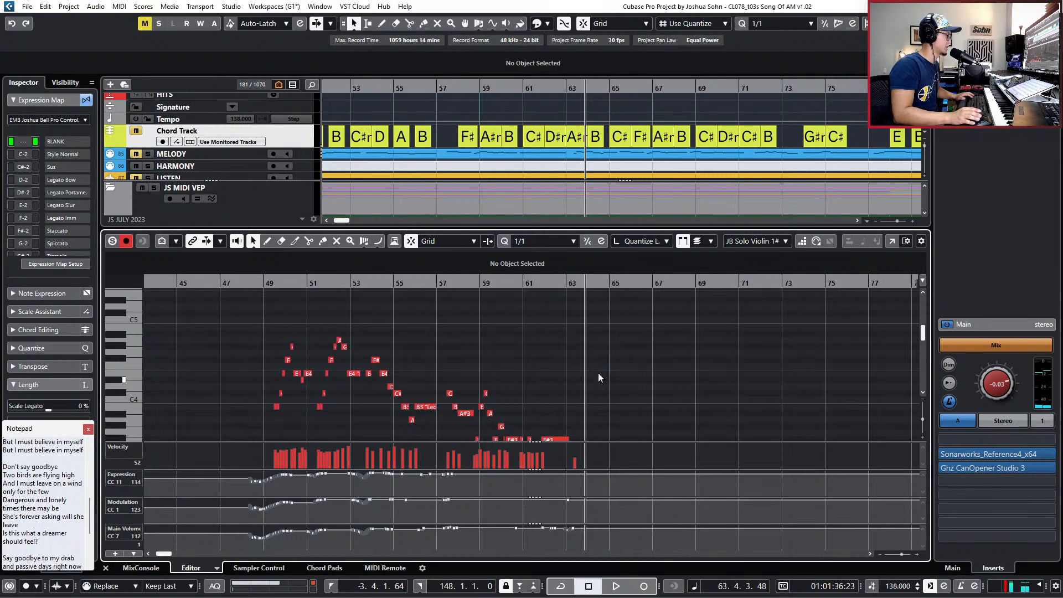
{"action": "scroll", "coordinate": [598, 373], "scroll_direction": "up", "scroll_amount": 2}
{"action": "scroll", "coordinate": [598, 373], "scroll_direction": "down", "scroll_amount": 3}
{"action": "key", "text": "KP_Subtract"}
{"action": "key", "text": "KP_Subtract"}
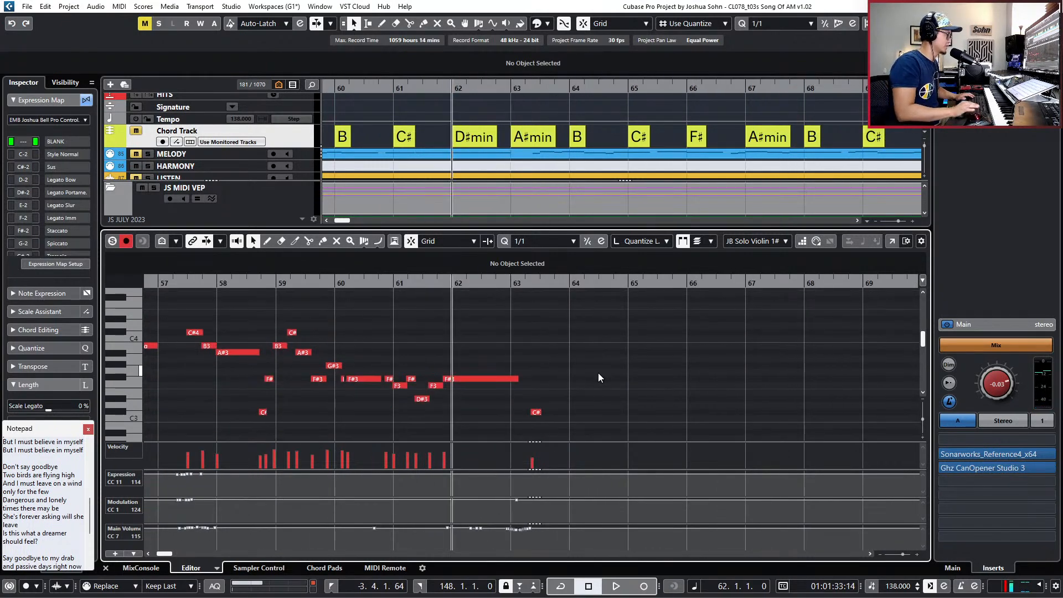
{"action": "scroll", "coordinate": [598, 379], "scroll_direction": "up", "scroll_amount": 1}
{"action": "key", "text": "Right"}
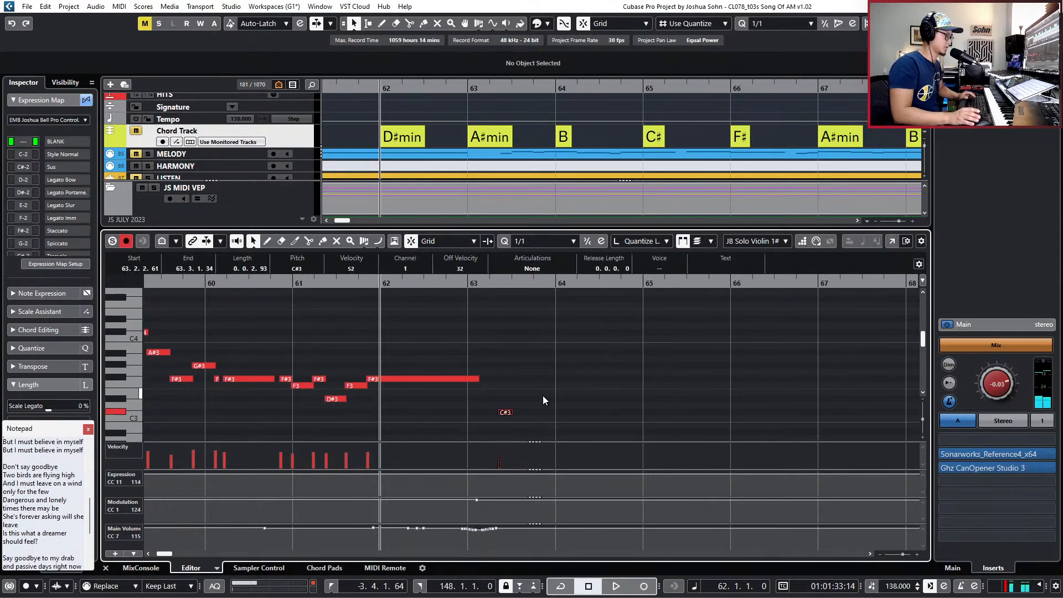
{"action": "key", "text": "Delete"}
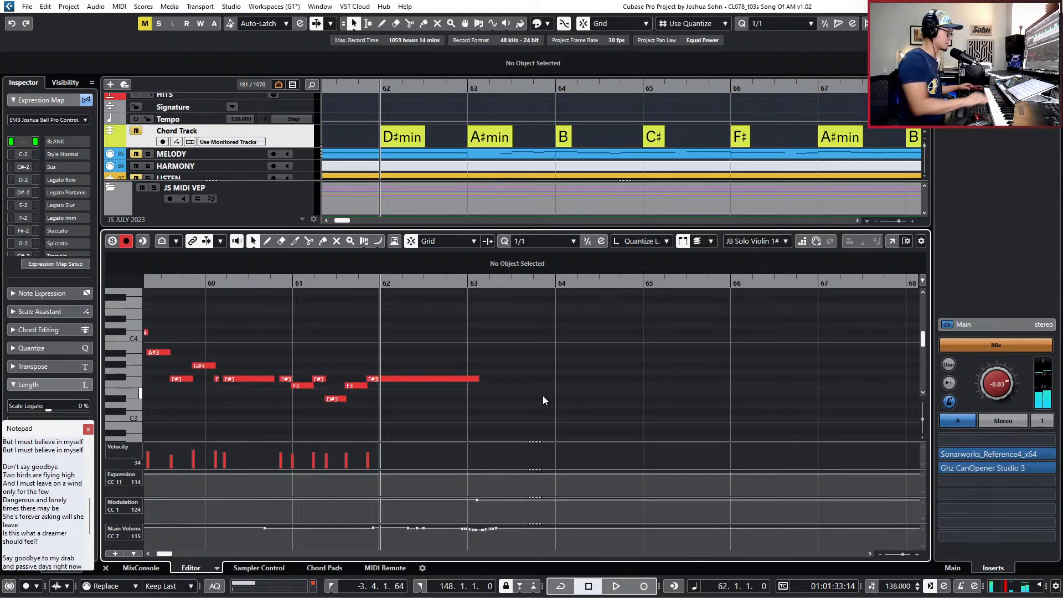
Play back the violin melody and the rest of the verse from bar 56.
{"action": "key", "text": "KP_Subtract"}
{"action": "key", "text": "KP_Subtract"}
{"action": "key", "text": "KP_Subtract"}
{"action": "key", "text": "KP_Subtract"}
{"action": "key", "text": "KP_Subtract"}
{"action": "key", "text": "KP_Subtract"}
{"action": "key", "text": "KP_Subtract"}
{"action": "key", "text": "KP_Add"}
{"action": "key", "text": "space"}
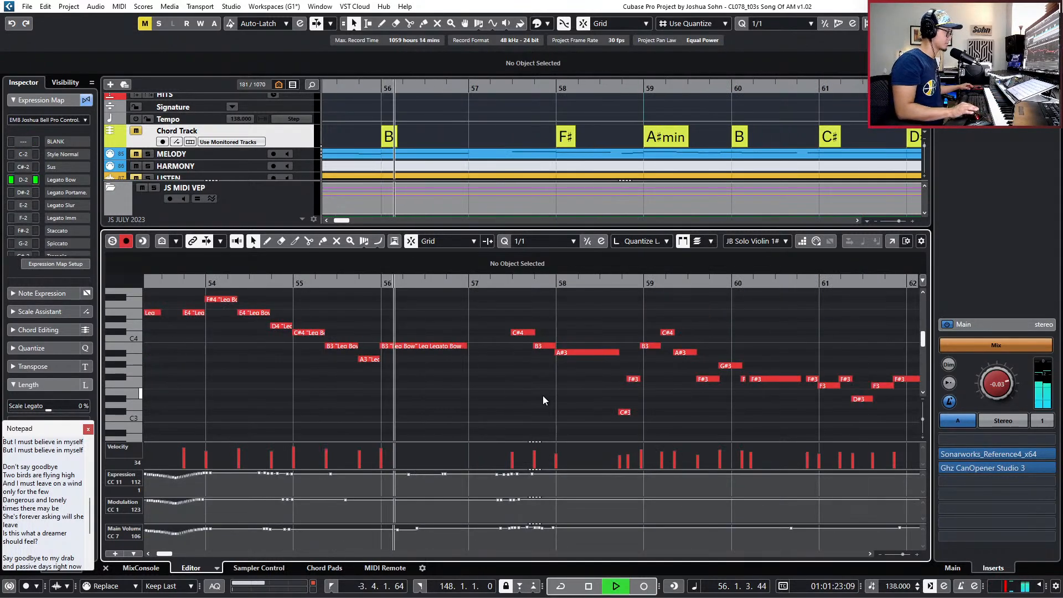
{"action": "key", "text": "f"}
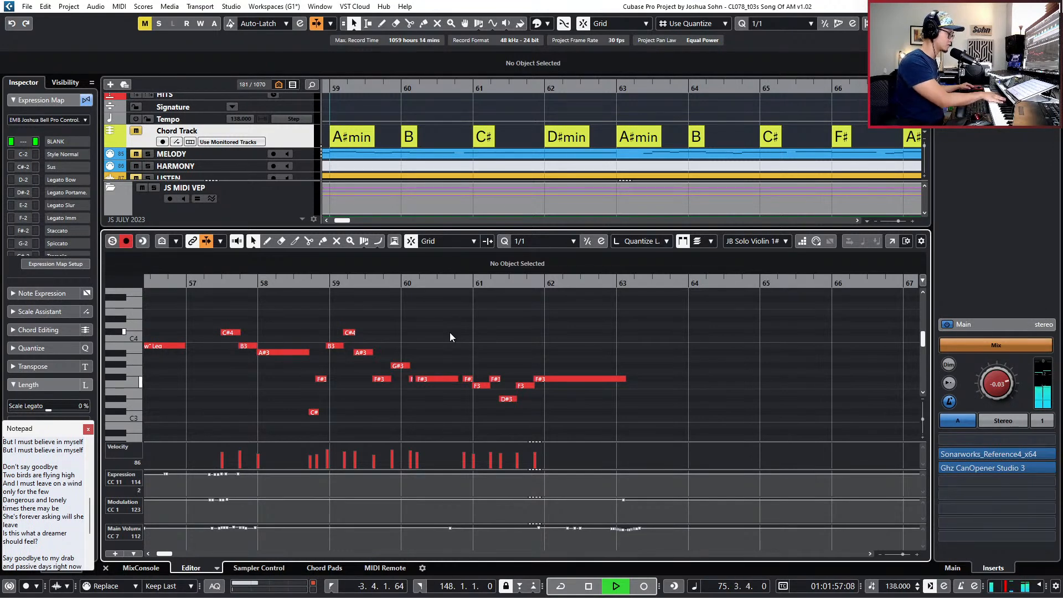
{"action": "key", "text": "space"}
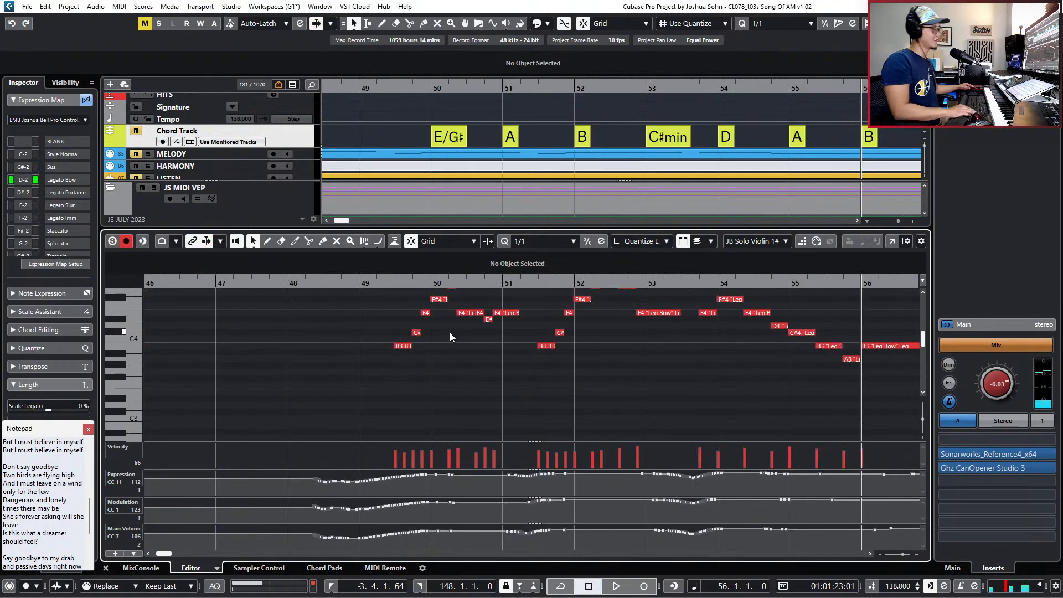
Play from bar 58 and record the next solo violin phrase from bar 63 into bar 66.
{"action": "key", "text": "g"}
{"action": "key", "text": "KP_Add"}
{"action": "scroll", "coordinate": [543, 331], "scroll_direction": "right", "scroll_amount": 3}
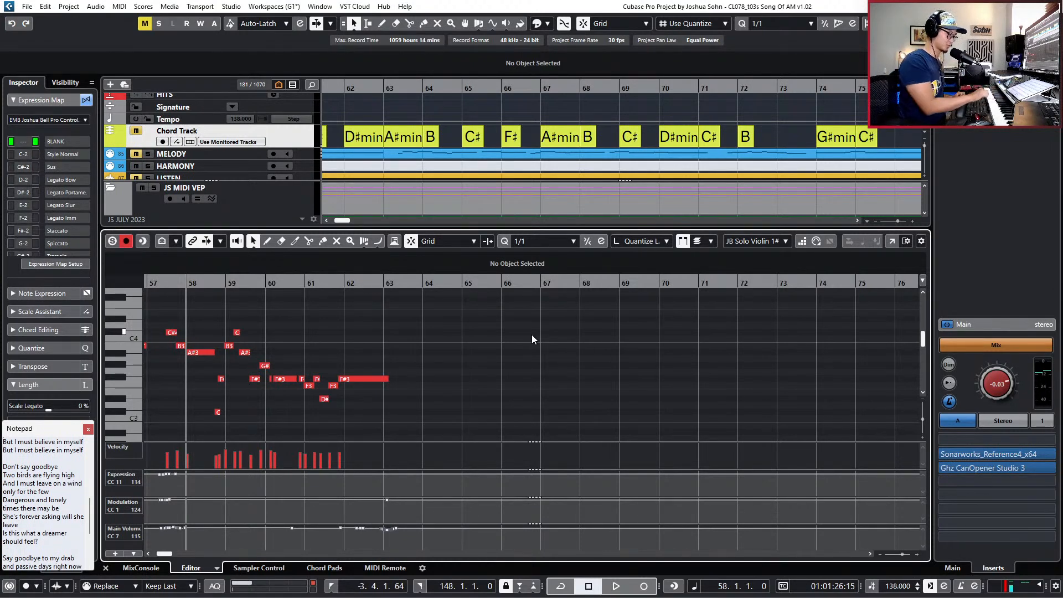
{"action": "key", "text": "space"}
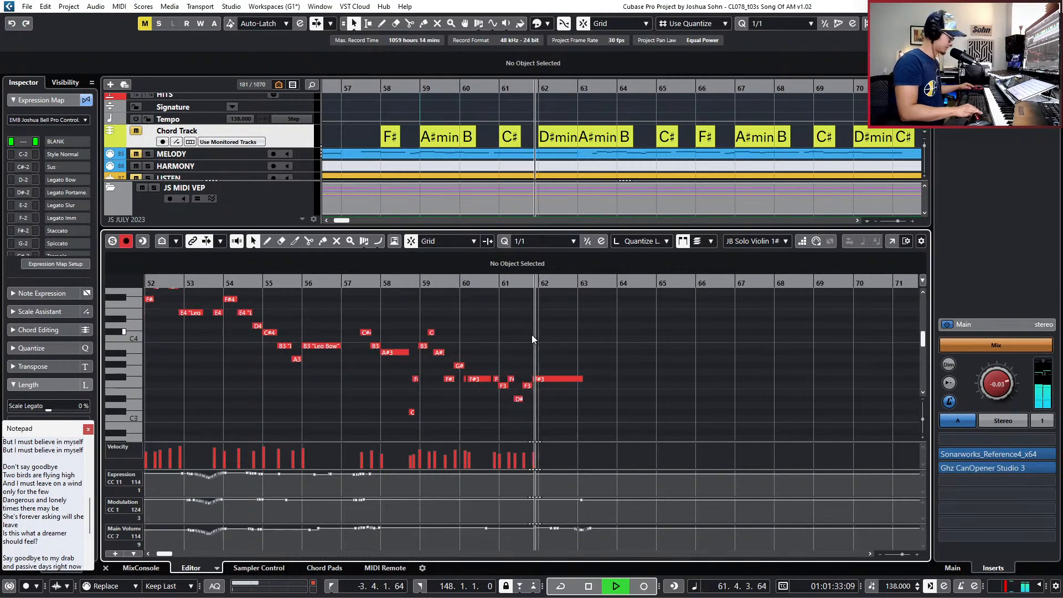
{"action": "key", "text": "KP_Multiply"}
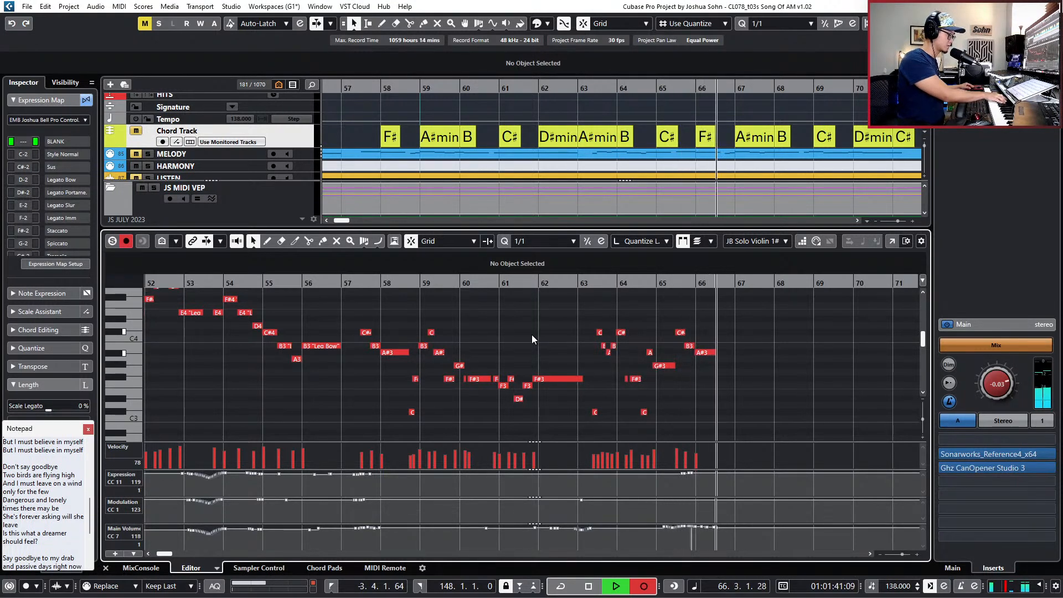
{"action": "key", "text": "space"}
Delete the leftover note after the long A#3 in bar 66 of the violin part.
{"action": "scroll", "coordinate": [743, 318], "scroll_direction": "up", "scroll_amount": 2}
{"action": "left_click_drag", "start_coordinate": [745, 378], "coordinate": [720, 429]}
{"action": "key", "text": "Delete"}
{"action": "key", "text": "ctrl+KP_Subtract"}
{"action": "key", "text": "ctrl+KP_Subtract"}
{"action": "key", "text": "ctrl+KP_Subtract"}
{"action": "scroll", "coordinate": [711, 407], "scroll_direction": "up", "scroll_amount": 2}
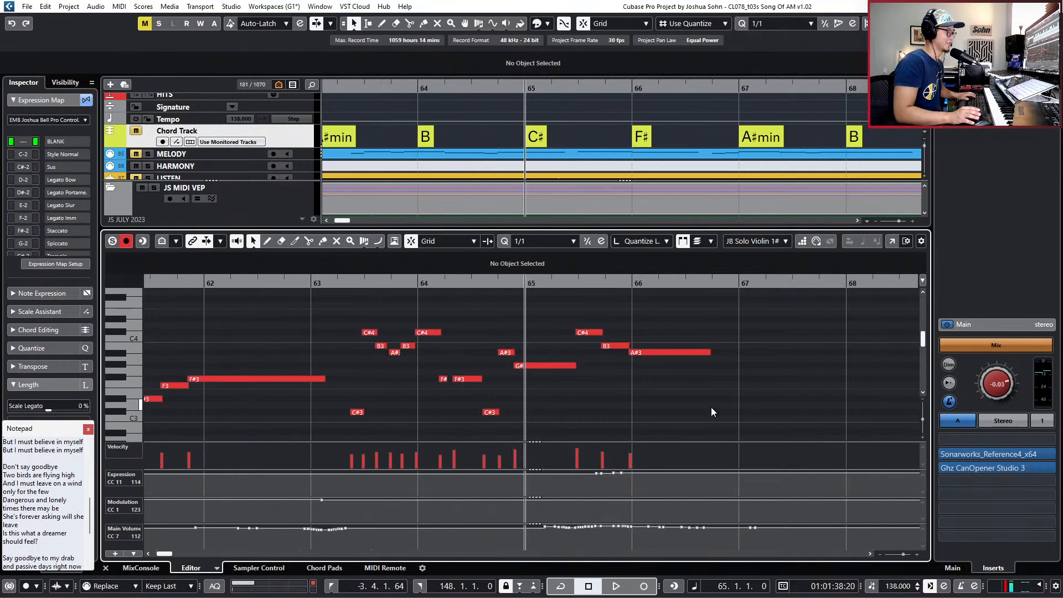
Record the continuing solo violin melody from the end of bar 66 through bar 73.
{"action": "key", "text": "ctrl+KP_Subtract"}
{"action": "key", "text": "ctrl+KP_Subtract"}
{"action": "key", "text": "ctrl+KP_Add"}
{"action": "key", "text": "ctrl+KP_Add"}
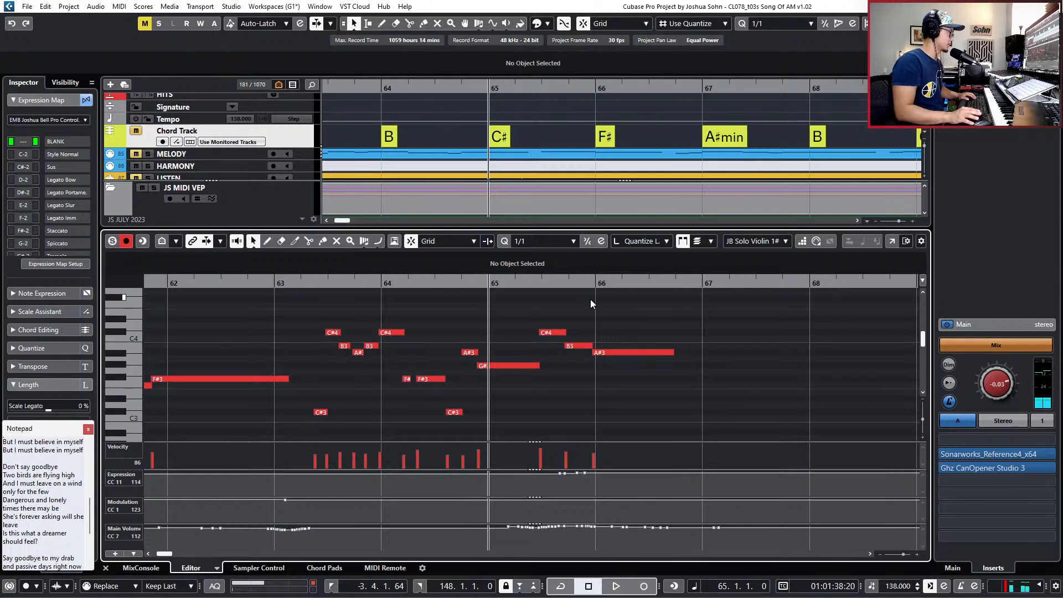
{"action": "key", "text": "KP_Subtract"}
{"action": "key", "text": "KP_Subtract"}
{"action": "key", "text": "space"}
{"action": "key", "text": "KP_Multiply"}
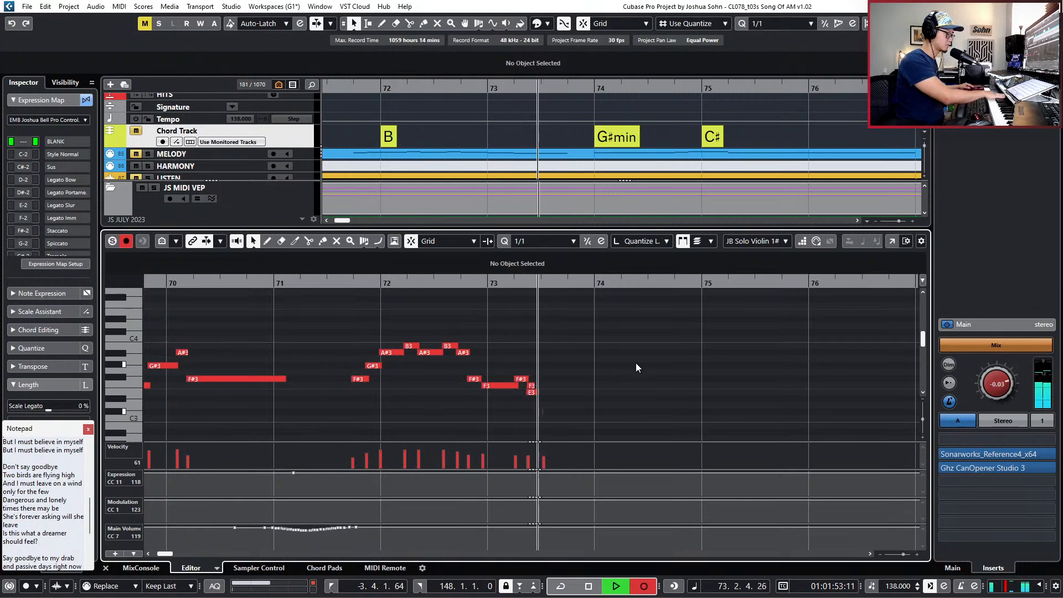
{"action": "key", "text": "space"}
{"action": "key", "text": "g"}
{"action": "key", "text": "g"}
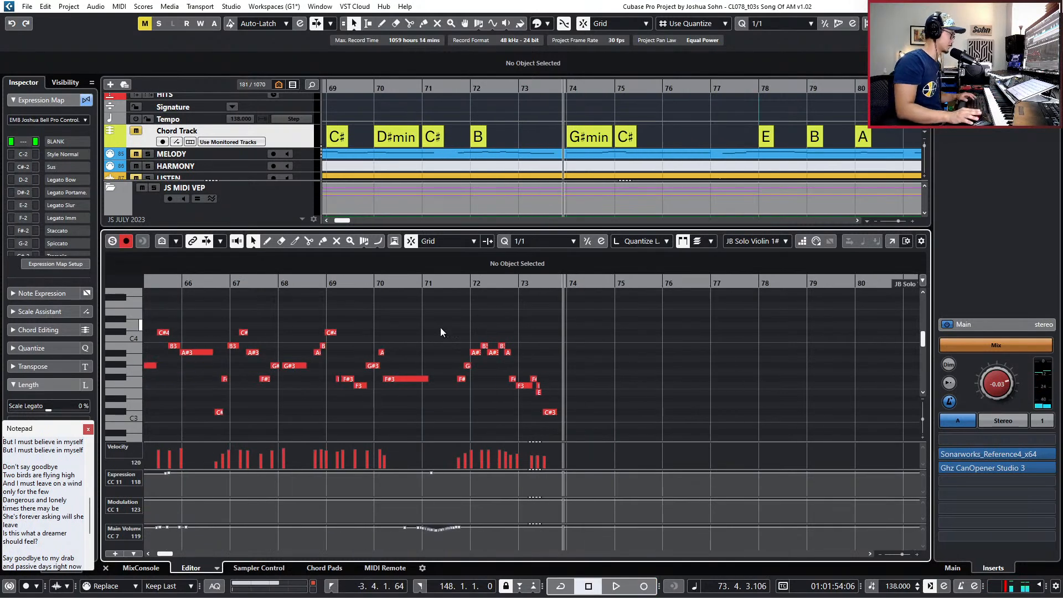
Play back from bar 69 and delete the violin notes that follow the long F#3, from the end of bar 71 through bar 73.
{"action": "key", "text": "KP_Subtract"}
{"action": "key", "text": "KP_Subtract"}
{"action": "key", "text": "KP_Subtract"}
{"action": "key", "text": "KP_Subtract"}
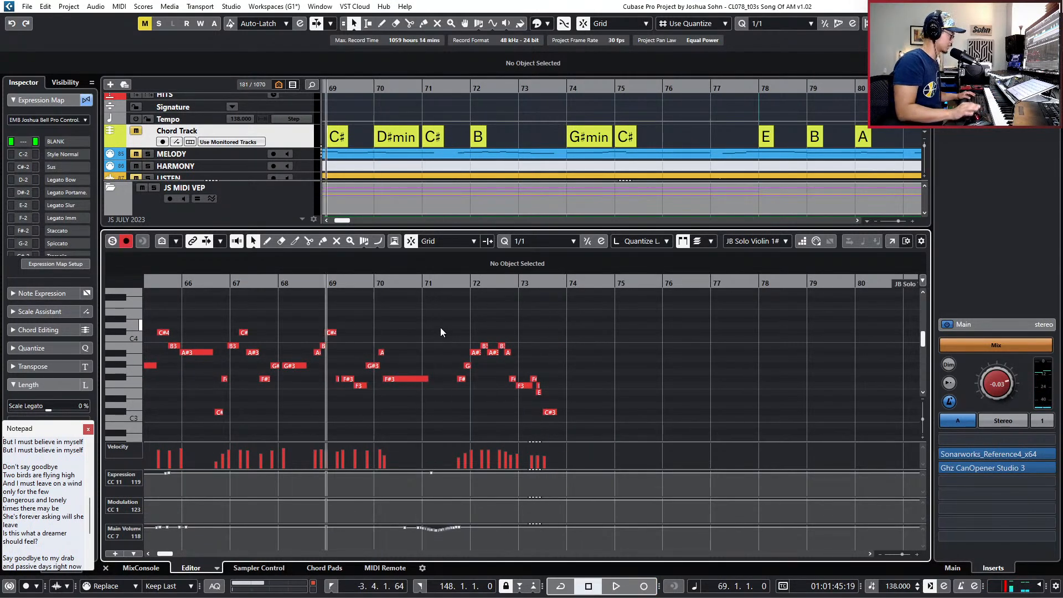
{"action": "key", "text": "space"}
{"action": "left_click_drag", "start_coordinate": [440, 332], "coordinate": [559, 423]}
{"action": "key", "text": "Delete"}
{"action": "left_click", "coordinate": [561, 318]}
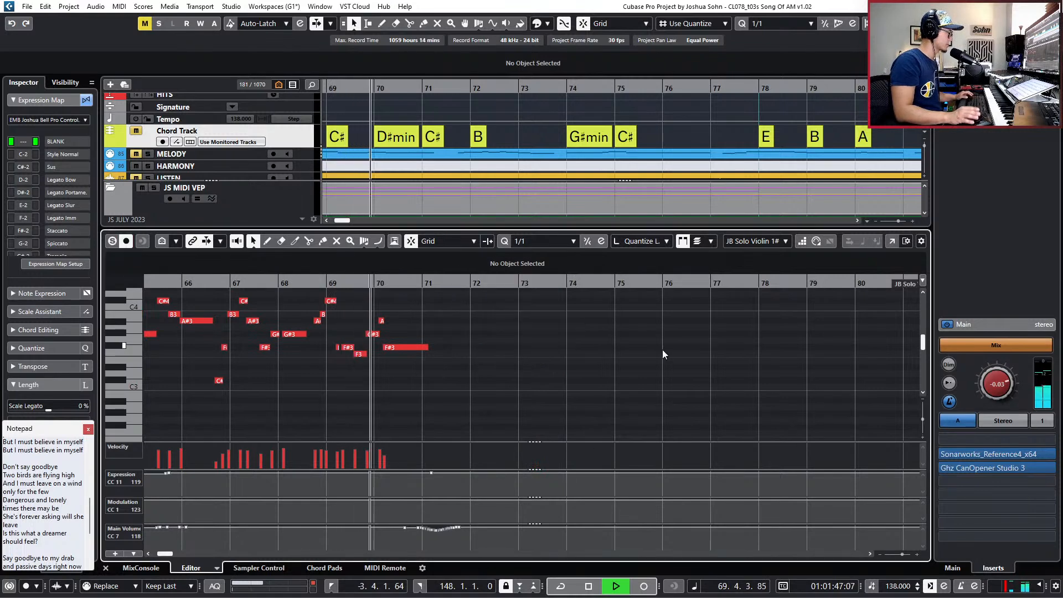
Record a replacement solo violin phrase over bars 70 to 73.
{"action": "key", "text": "KP_Multiply"}
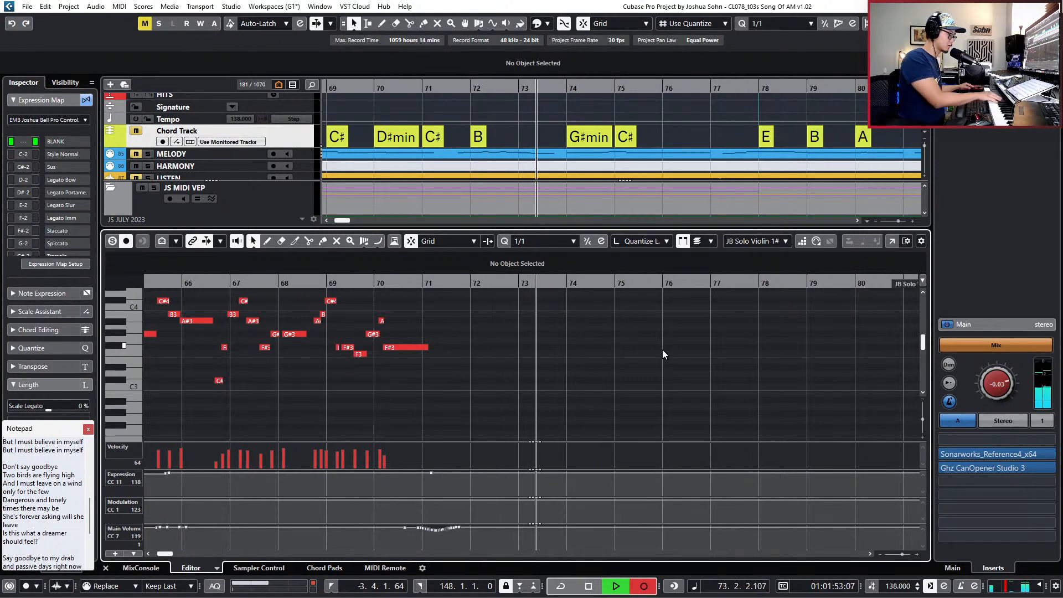
{"action": "key", "text": "KP_0"}
{"action": "key", "text": "KP_0"}
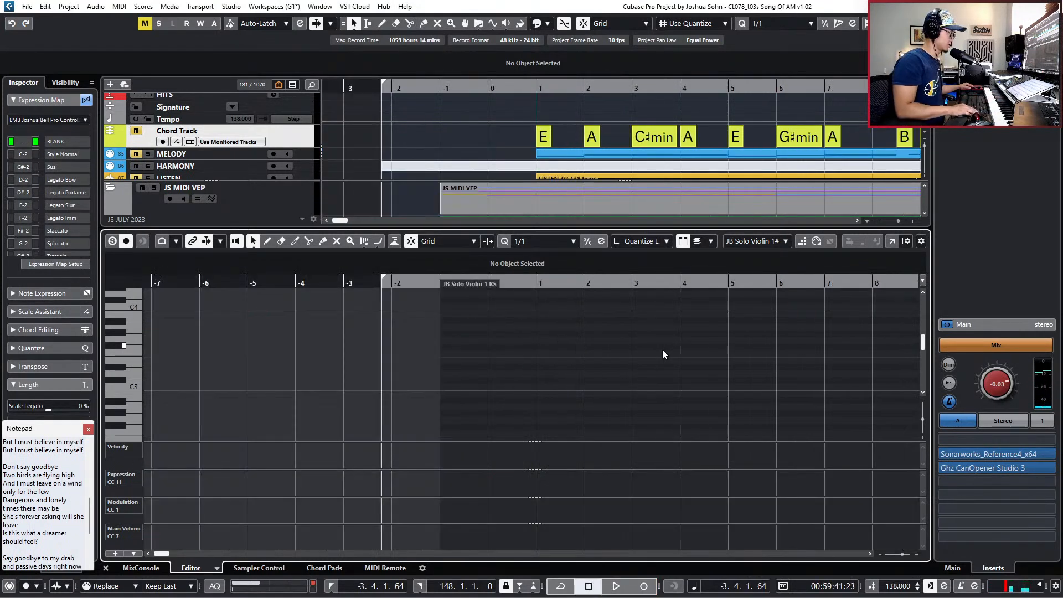
Set the left locator at bar 73 and play back the new violin phrase leading into it.
{"action": "key", "text": "g"}
{"action": "key", "text": "g"}
{"action": "scroll", "coordinate": [667, 311], "scroll_direction": "right", "scroll_amount": 15}
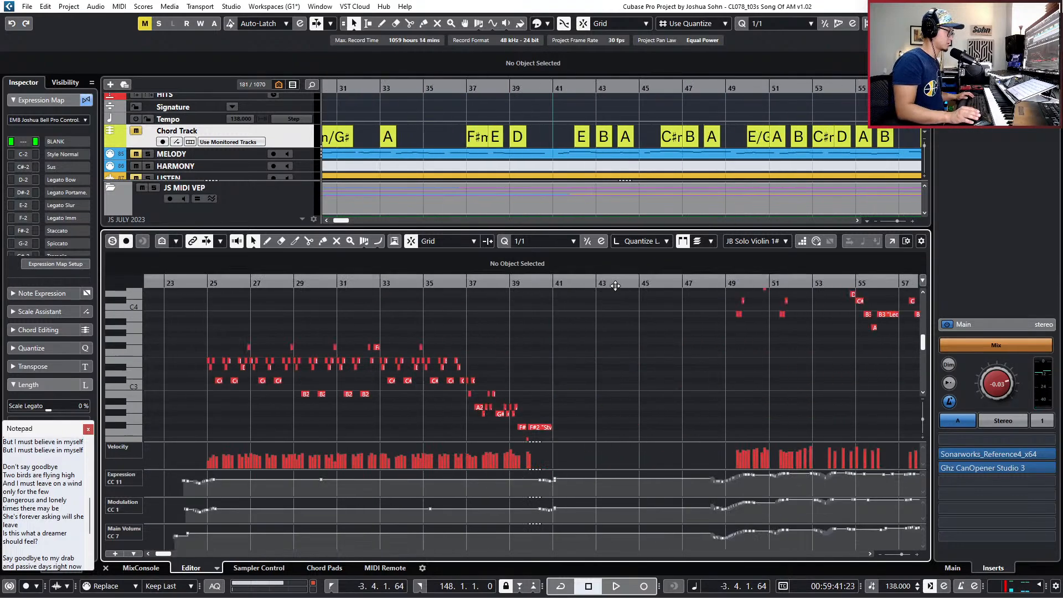
{"action": "scroll", "coordinate": [650, 313], "scroll_direction": "right", "scroll_amount": 5}
{"action": "left_click", "coordinate": [449, 283]}
{"action": "key", "text": "KP_Add"}
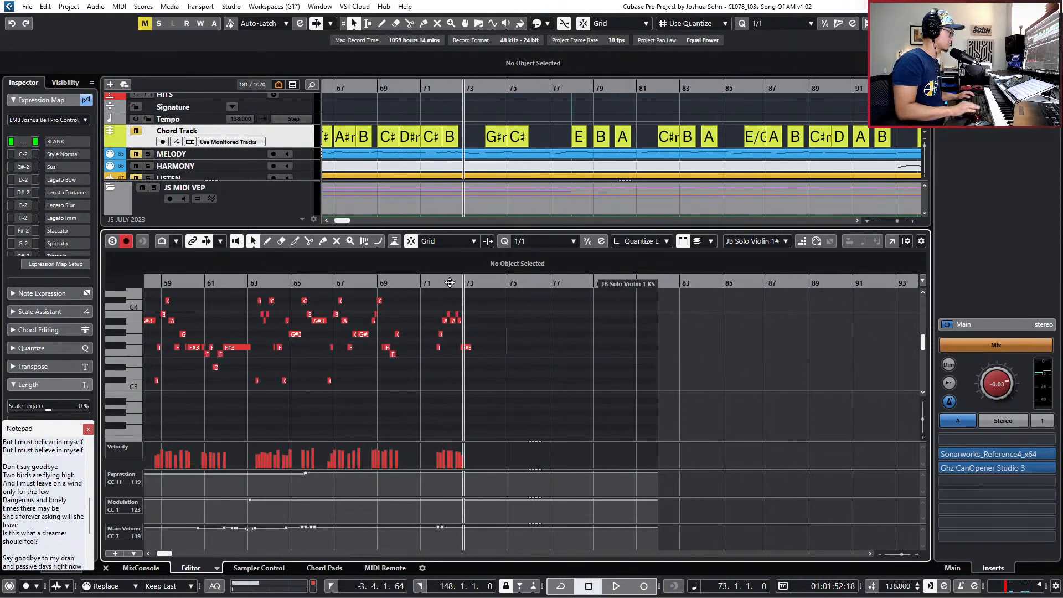
{"action": "scroll", "coordinate": [435, 348], "scroll_direction": "up", "scroll_amount": 4}
{"action": "scroll", "coordinate": [434, 346], "scroll_direction": "down", "scroll_amount": 5}
{"action": "key", "text": "h"}
{"action": "key", "text": "h"}
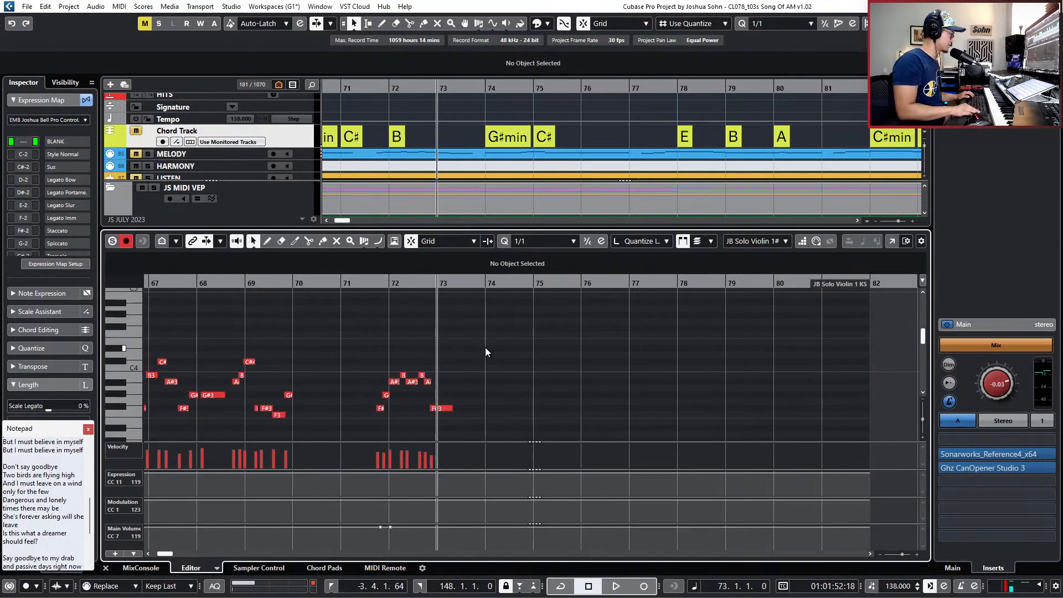
{"action": "key", "text": "ctrl+KP_1"}
{"action": "key", "text": "KP_Subtract"}
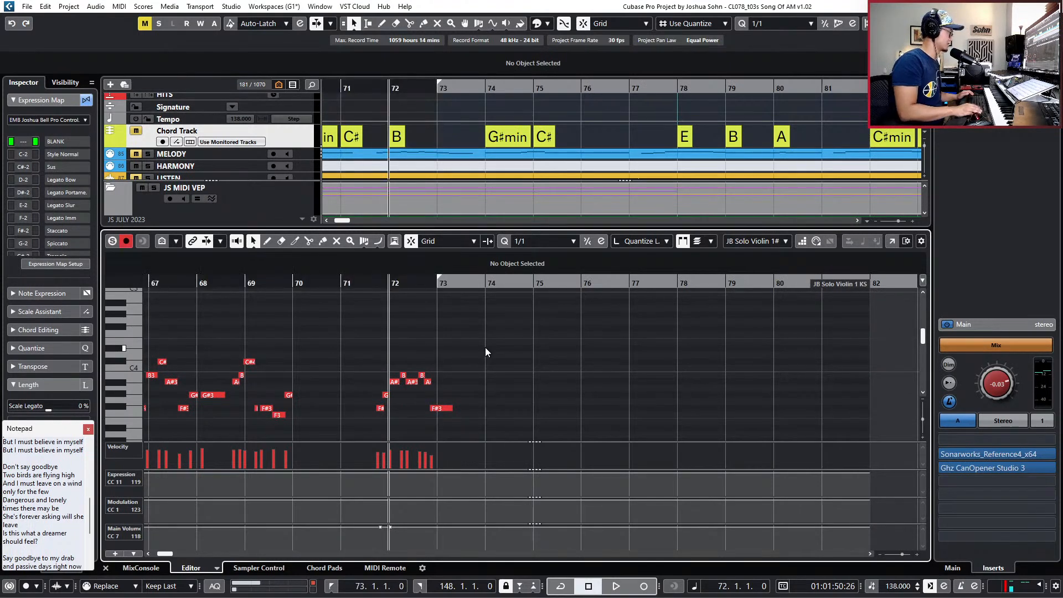
{"action": "key", "text": "KP_Subtract"}
{"action": "key", "text": "space"}
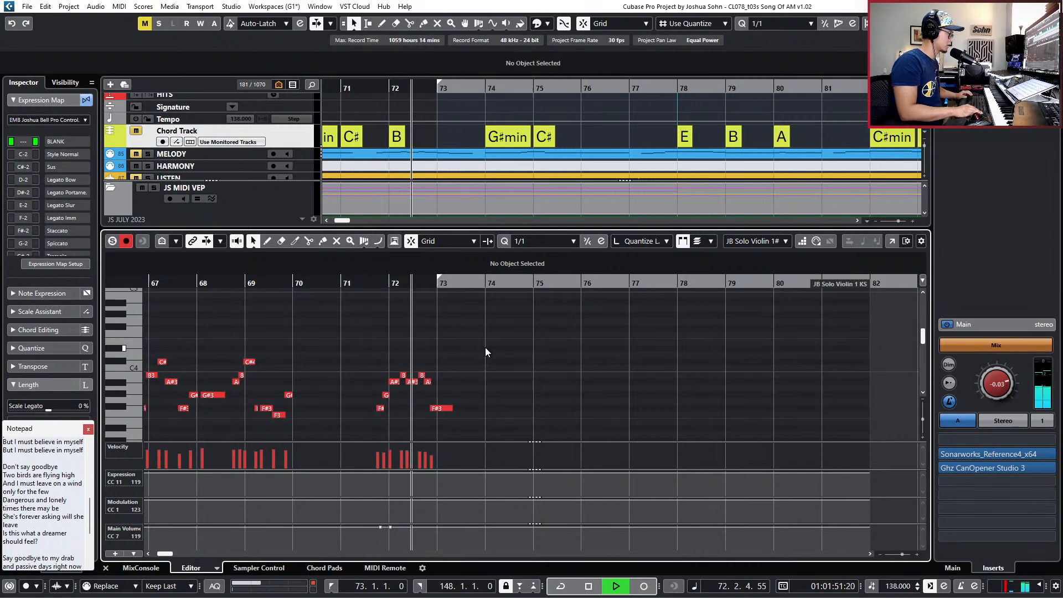
Move the left locator to bar 69 and delete the violin phrase from the end of bar 71 into bar 73.
{"action": "key", "text": "space"}
{"action": "key", "text": "KP_Subtract"}
{"action": "key", "text": "KP_Subtract"}
{"action": "key", "text": "KP_Subtract"}
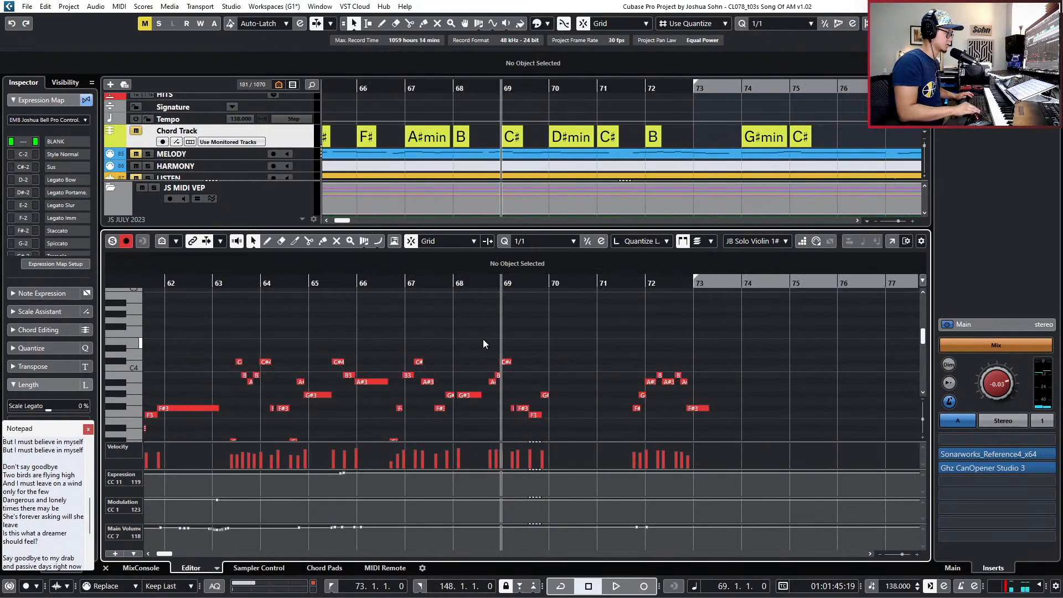
{"action": "key", "text": "ctrl+KP_1"}
{"action": "left_click_drag", "start_coordinate": [604, 351], "coordinate": [687, 392]}
{"action": "key", "text": "Delete"}
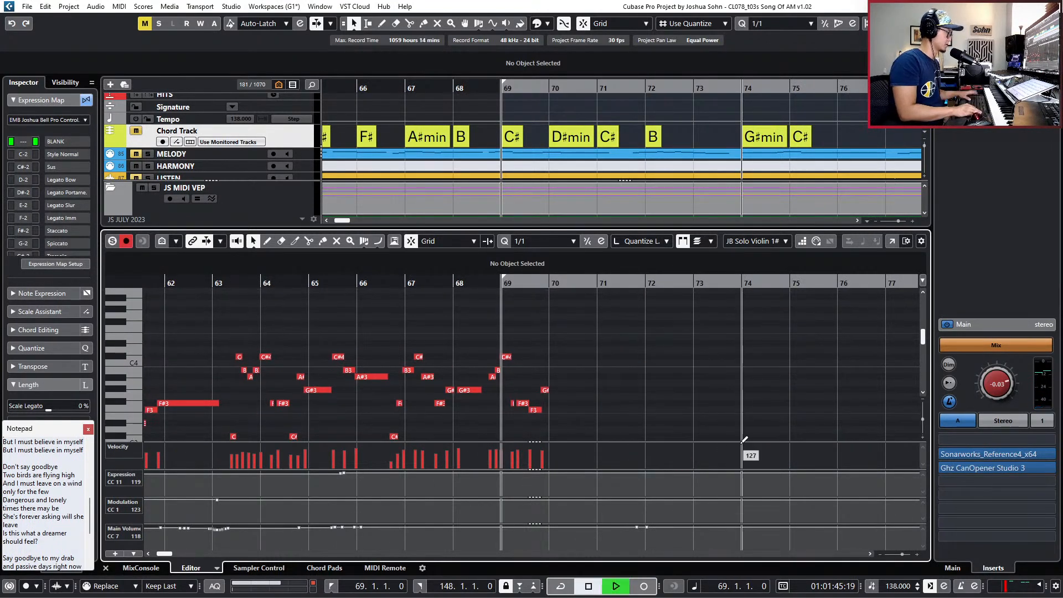
Try another violin take from bar 70, and undo the recent changes back to the long F#3 in bar 70.
{"action": "key", "text": "KP_Multiply"}
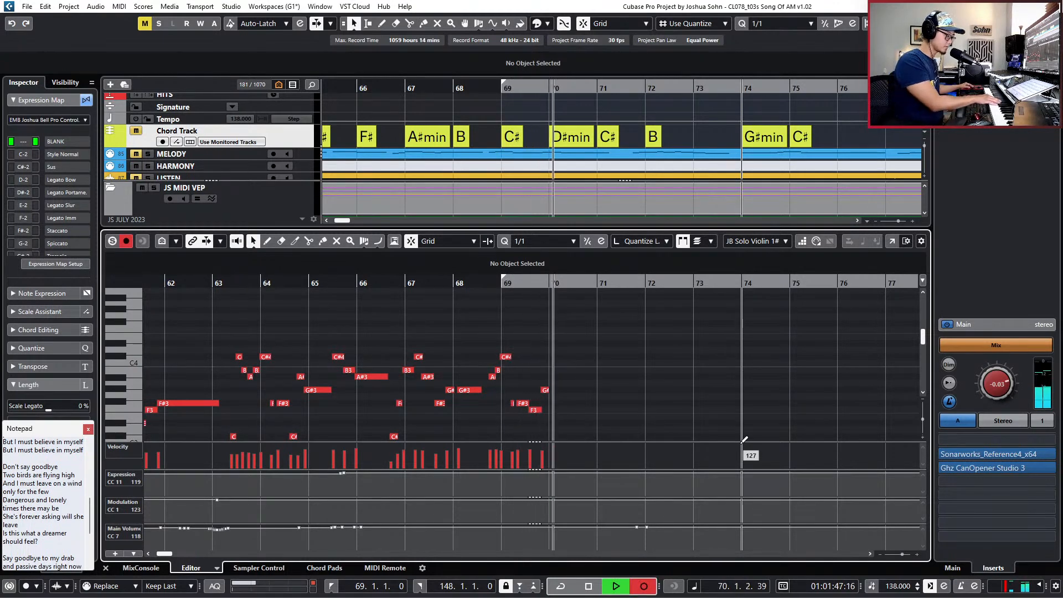
{"action": "key", "text": "KP_0"}
{"action": "key", "text": "KP_0"}
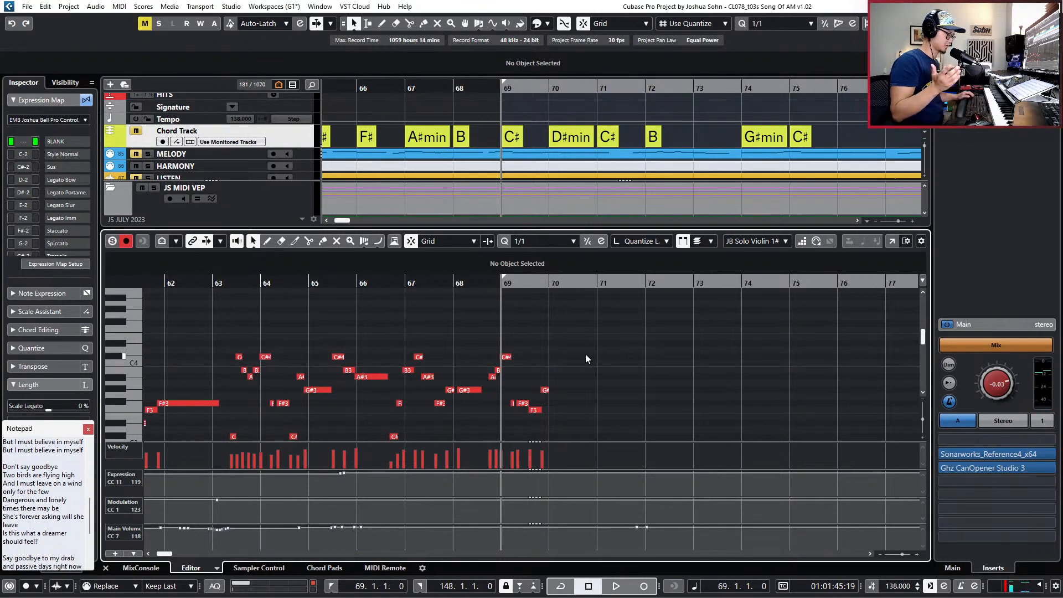
{"action": "key", "text": "ctrl+z"}
{"action": "key", "text": "ctrl+z"}
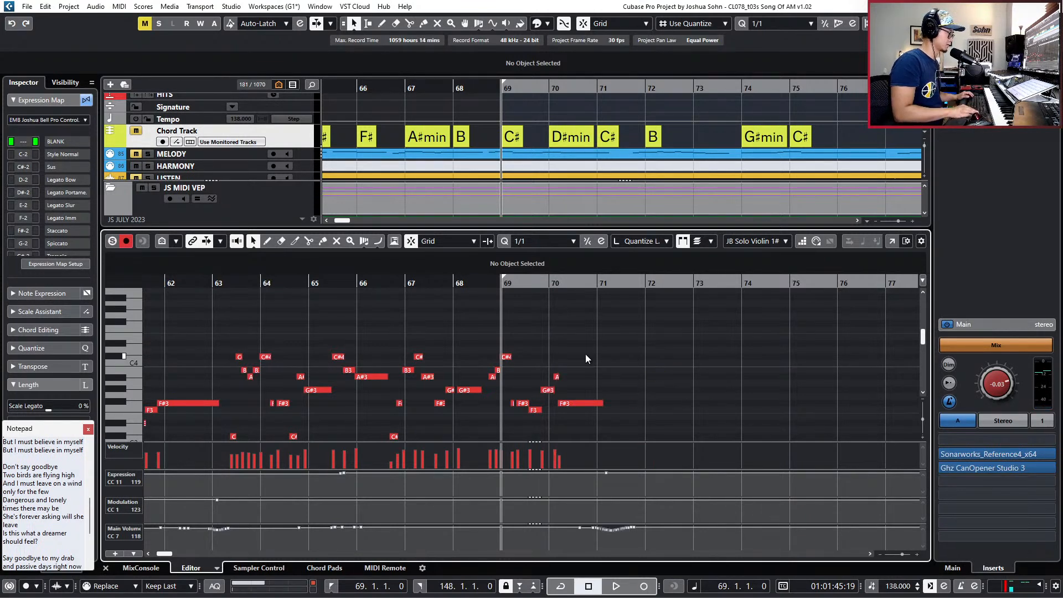
Play from bar 69, try recording the violin phrase from the end of bar 71 into bar 72, and undo the take.
{"action": "key", "text": "KP_Enter"}
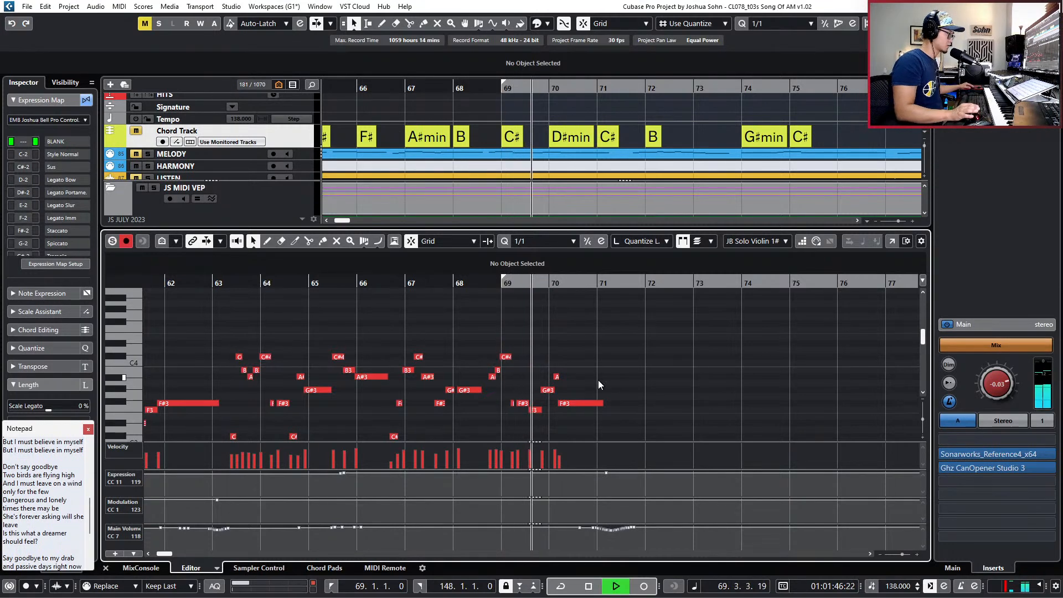
{"action": "key", "text": "KP_Multiply"}
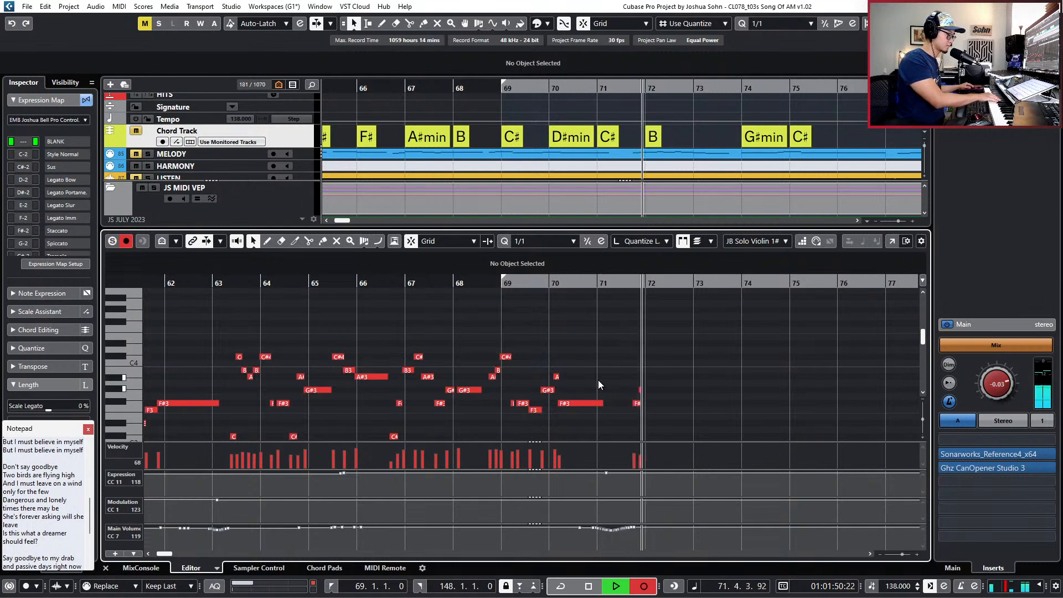
{"action": "key", "text": "space"}
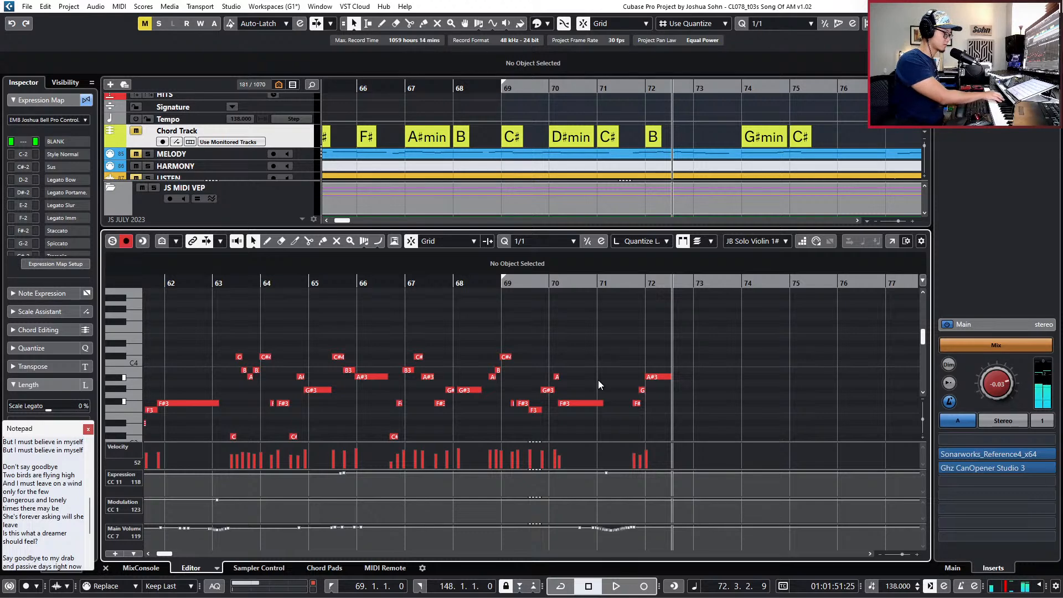
{"action": "key", "text": "space"}
{"action": "key", "text": "space"}
{"action": "key", "text": "ctrl+z"}
Record the solo violin melody from the end of bar 71 into bar 75.
{"action": "key", "text": "KP_Subtract"}
{"action": "key", "text": "KP_Subtract"}
{"action": "key", "text": "KP_Subtract"}
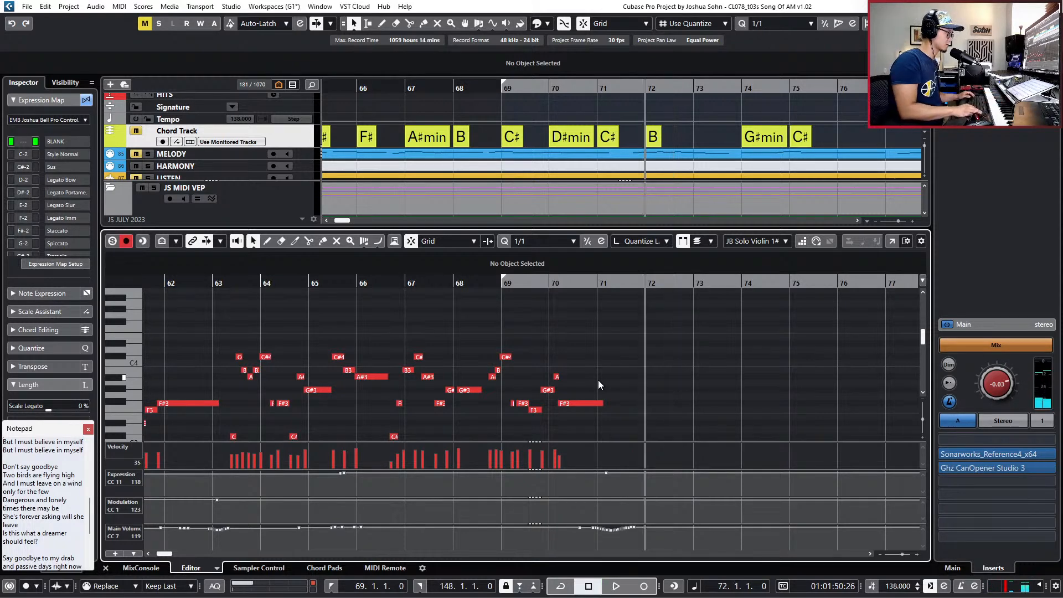
{"action": "key", "text": "KP_Multiply"}
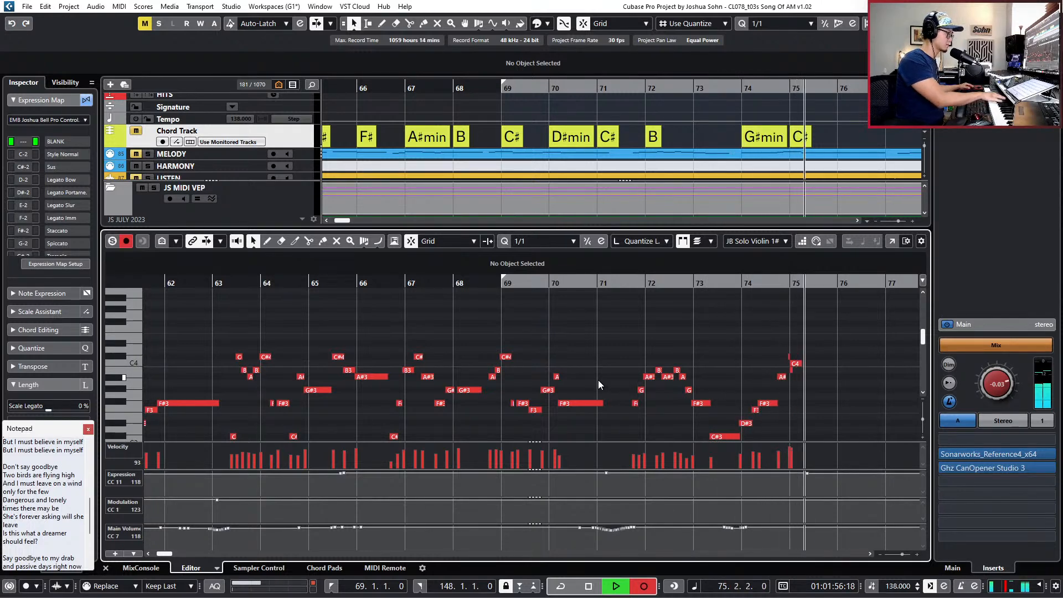
{"action": "key", "text": "space"}
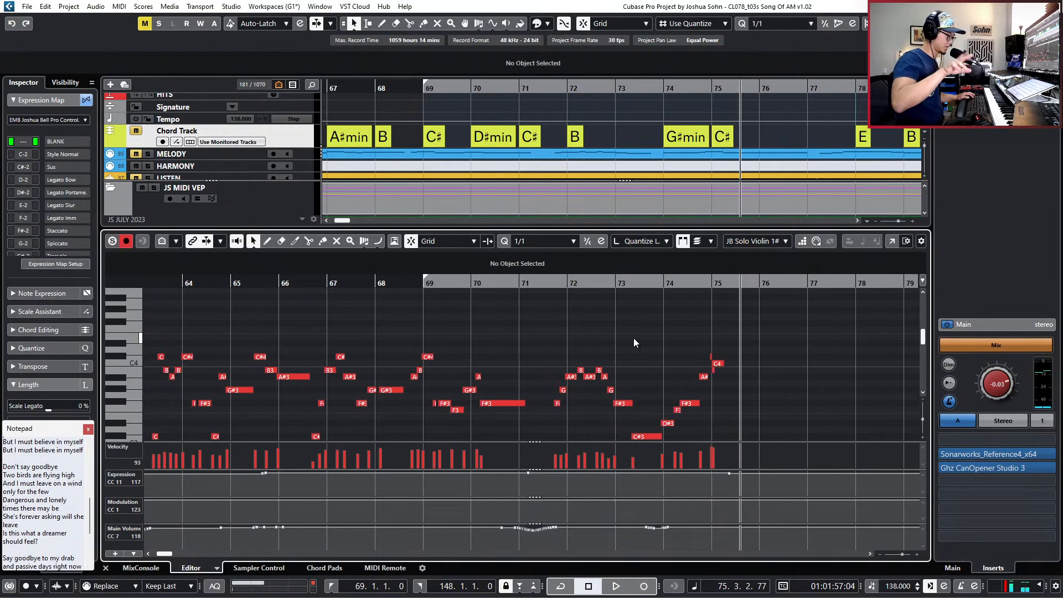
Try removing the violin notes after the F#3 in bar 73, listen from there, and undo the deletion.
{"action": "key", "text": "KP_Subtract"}
{"action": "key", "text": "KP_Subtract"}
{"action": "key", "text": "KP_Subtract"}
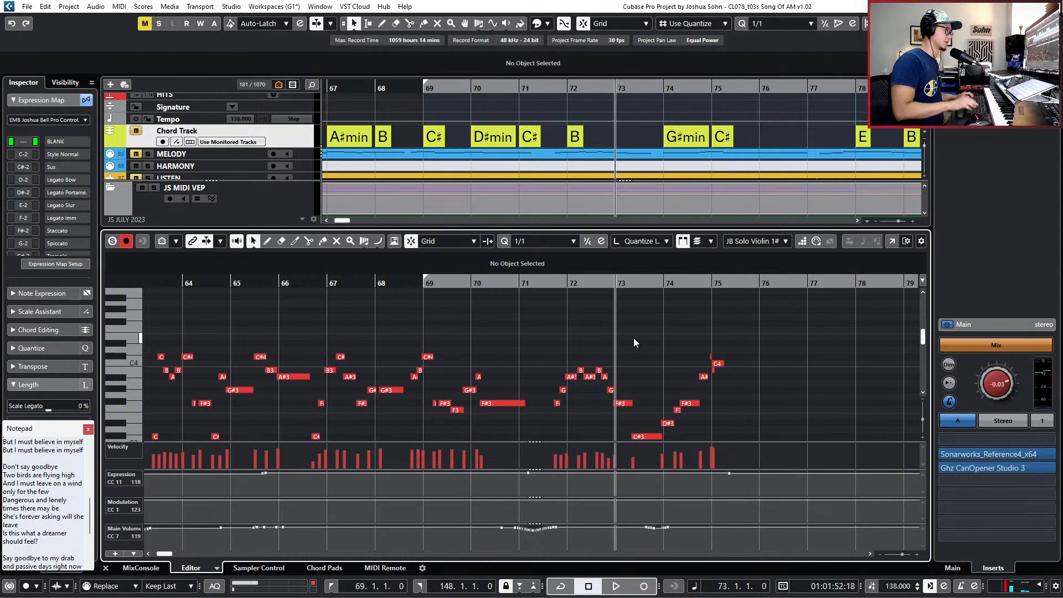
{"action": "key", "text": "h"}
{"action": "key", "text": "h"}
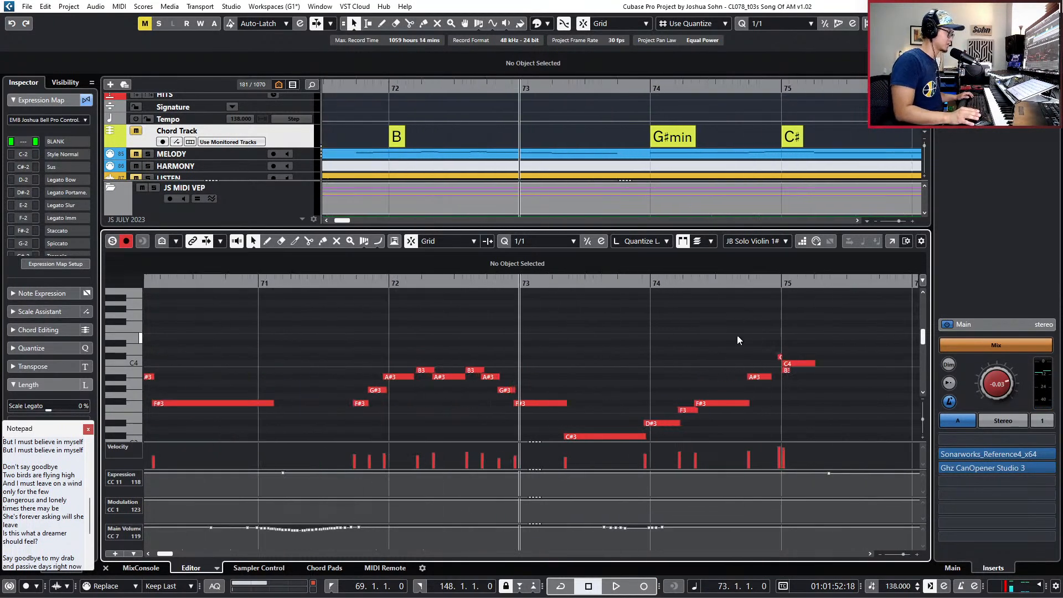
{"action": "scroll", "coordinate": [736, 335], "scroll_direction": "right", "scroll_amount": 2}
{"action": "scroll", "coordinate": [738, 332], "scroll_direction": "down", "scroll_amount": 3}
{"action": "left_click_drag", "start_coordinate": [451, 339], "coordinate": [721, 439]}
{"action": "key", "text": "Delete"}
{"action": "key", "text": "KP_Subtract"}
{"action": "key", "text": "space"}
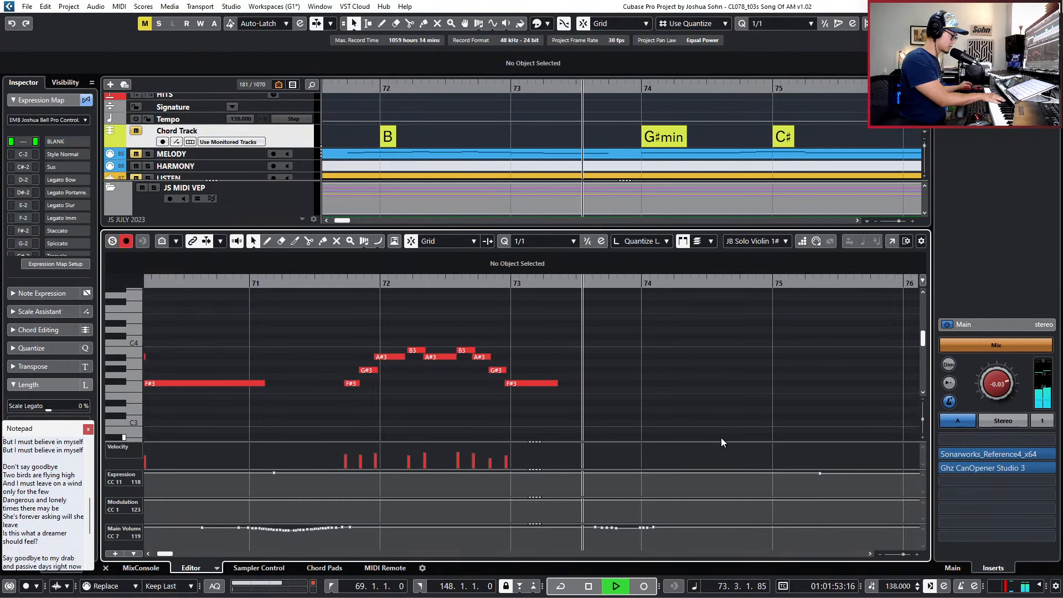
{"action": "key", "text": "space"}
{"action": "key", "text": "ctrl+z"}
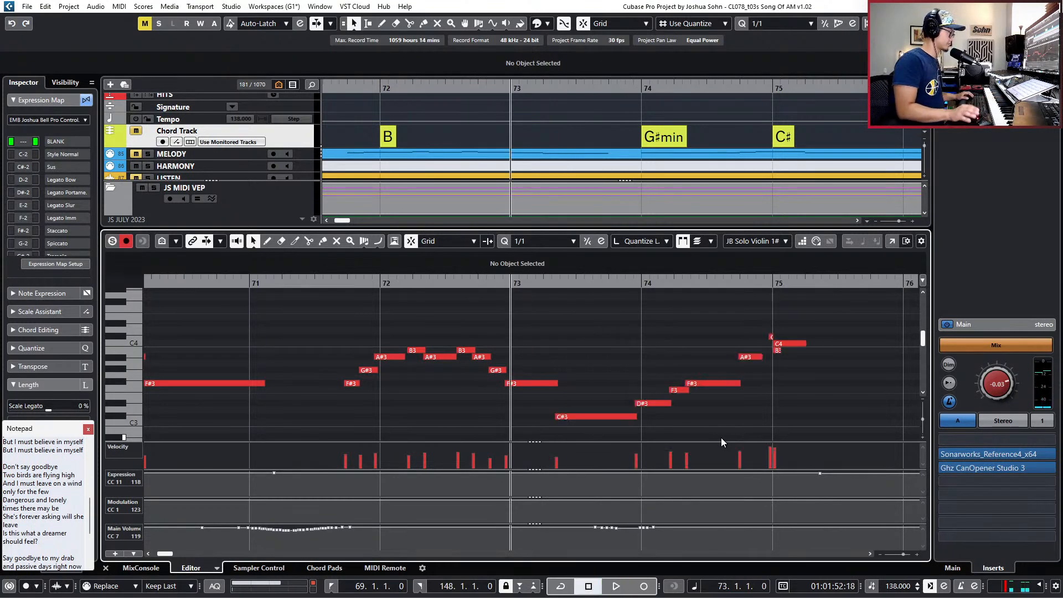
Delete the violin notes after the long C#3 in bar 73 and play back from bar 73.
{"action": "left_click_drag", "start_coordinate": [643, 302], "coordinate": [826, 433]}
{"action": "key", "text": "Delete"}
{"action": "key", "text": "space"}
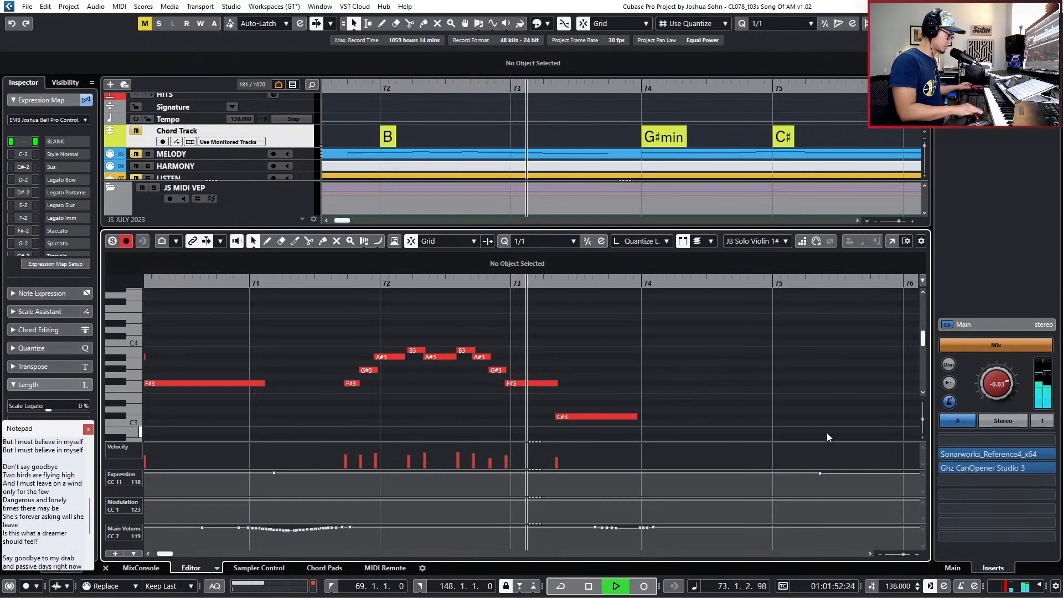
Record a new solo violin phrase from bar 74 into bar 77, ending on a long F#3.
{"action": "key", "text": "space"}
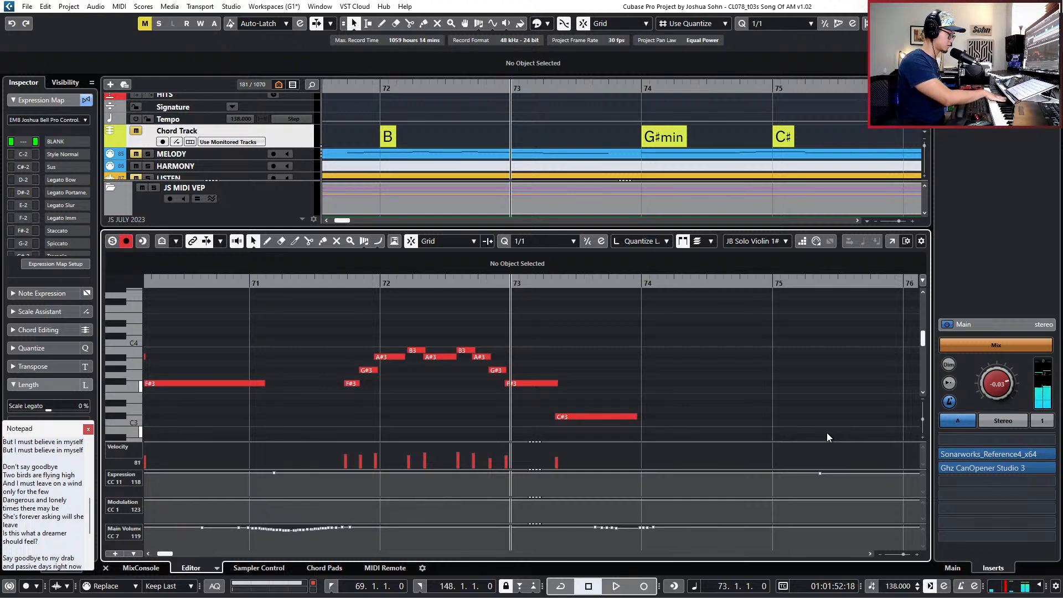
{"action": "key", "text": "KP_Multiply"}
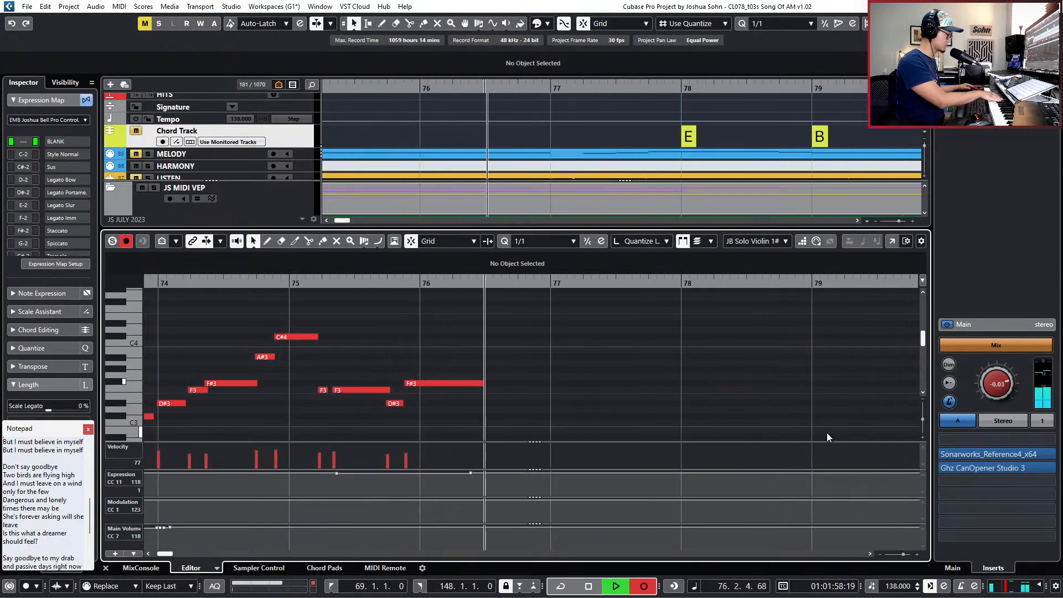
{"action": "key", "text": "space"}
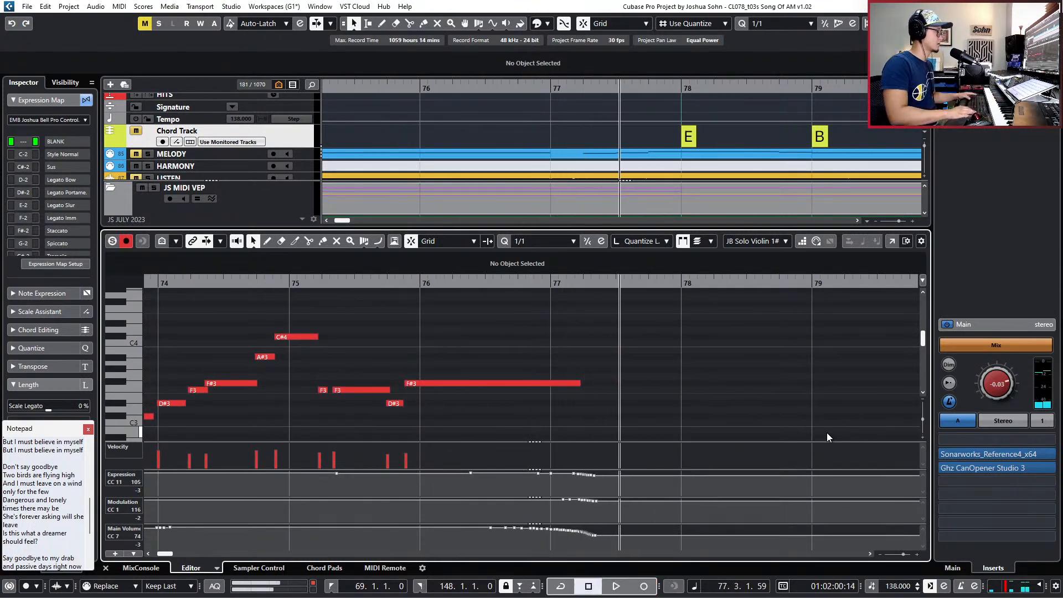
Play back the recorded violin melody around bar 64.
{"action": "key", "text": "g"}
{"action": "key", "text": "KP_Subtract"}
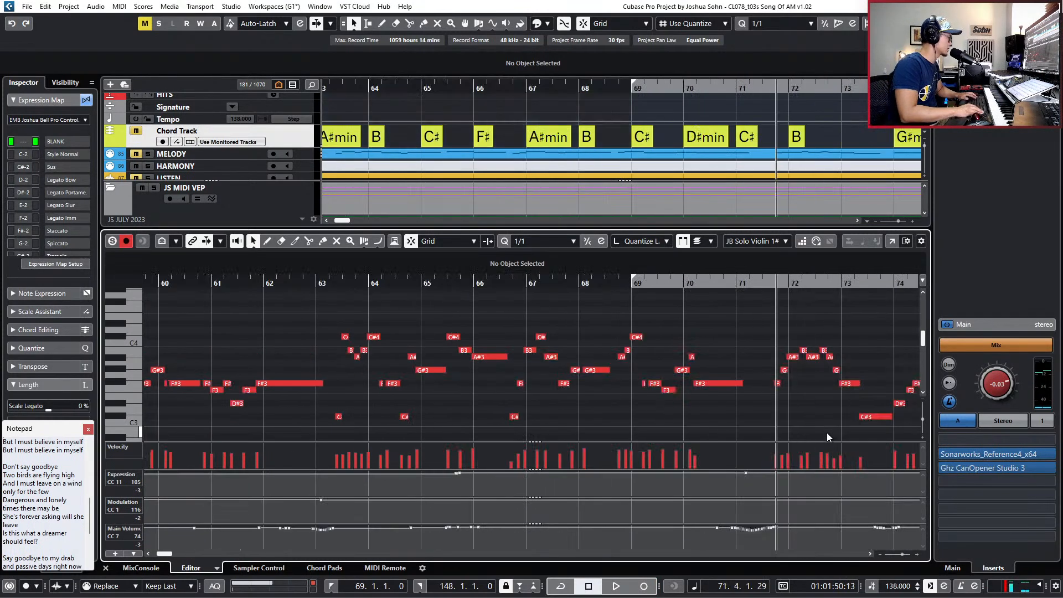
{"action": "key", "text": "g"}
{"action": "key", "text": "shift+h"}
{"action": "key", "text": "KP_Subtract"}
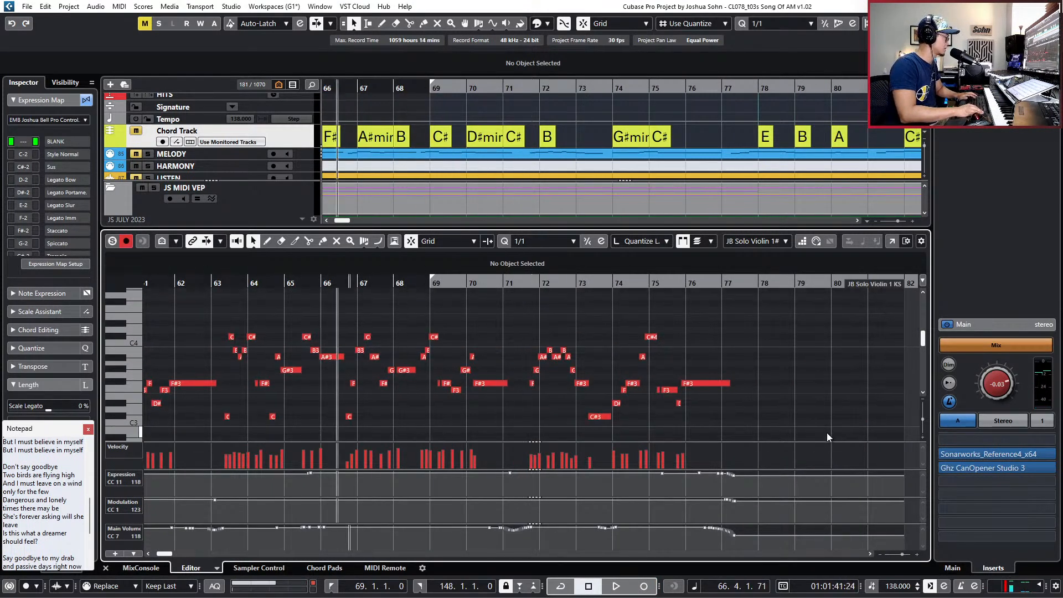
{"action": "scroll", "coordinate": [875, 401], "scroll_direction": "right", "scroll_amount": 5}
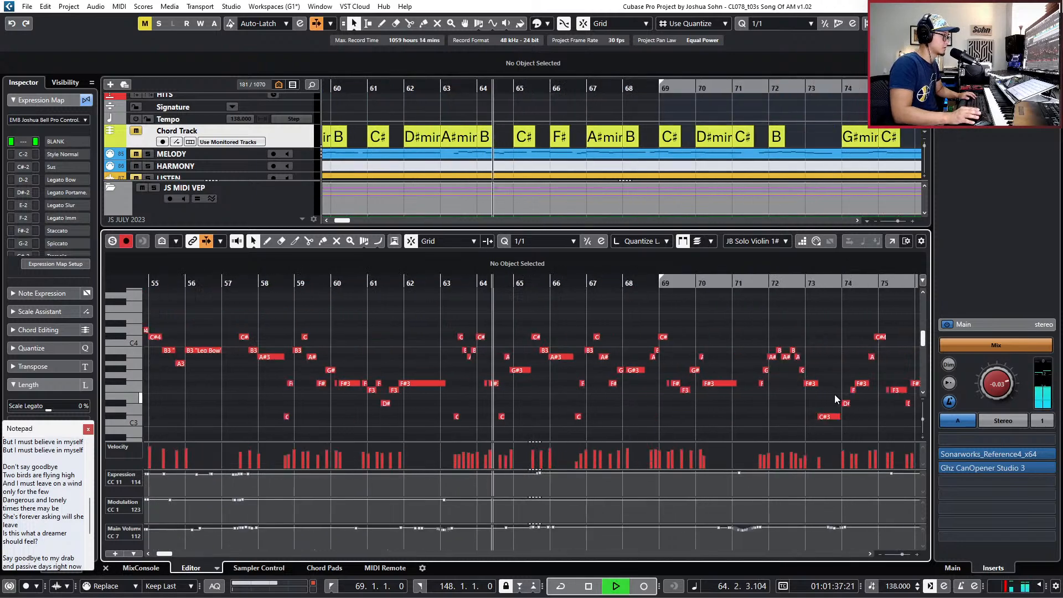
{"action": "key", "text": "space"}
Set the left locator at bar 59 and play back the violin melody from there.
{"action": "key", "text": "KP_Subtract"}
{"action": "key", "text": "KP_Subtract"}
{"action": "key", "text": "KP_Subtract"}
{"action": "key", "text": "KP_Subtract"}
{"action": "key", "text": "KP_Subtract"}
{"action": "key", "text": "KP_Subtract"}
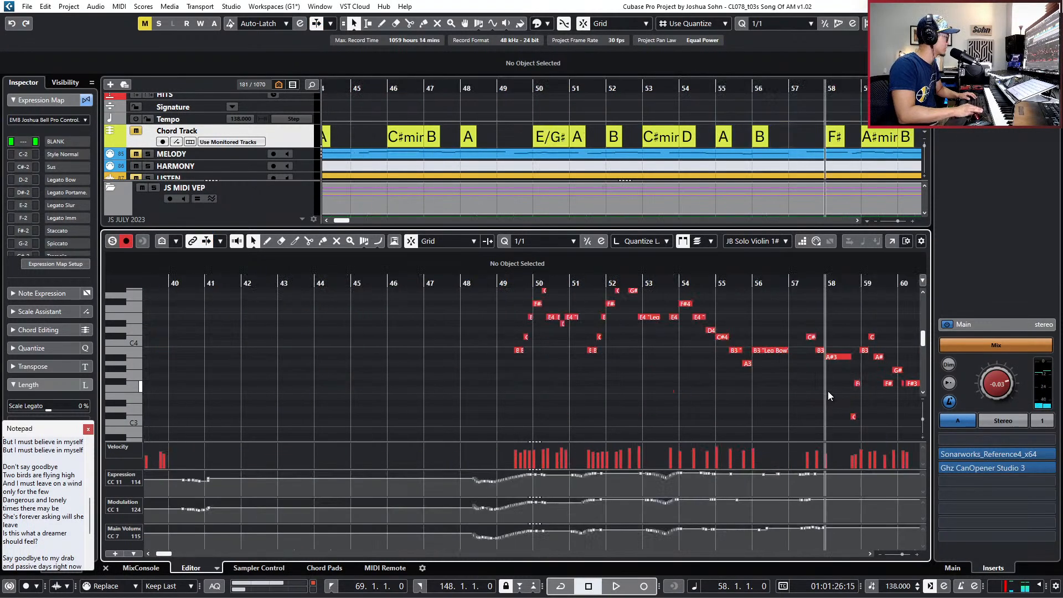
{"action": "key", "text": "g"}
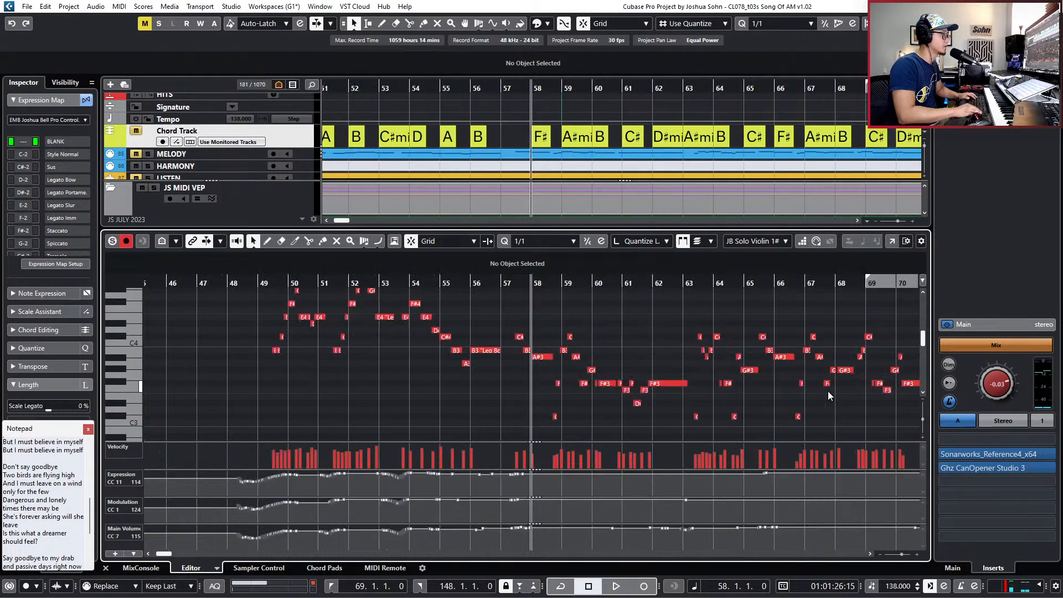
{"action": "key", "text": "KP_Add"}
{"action": "key", "text": "ctrl+KP_1"}
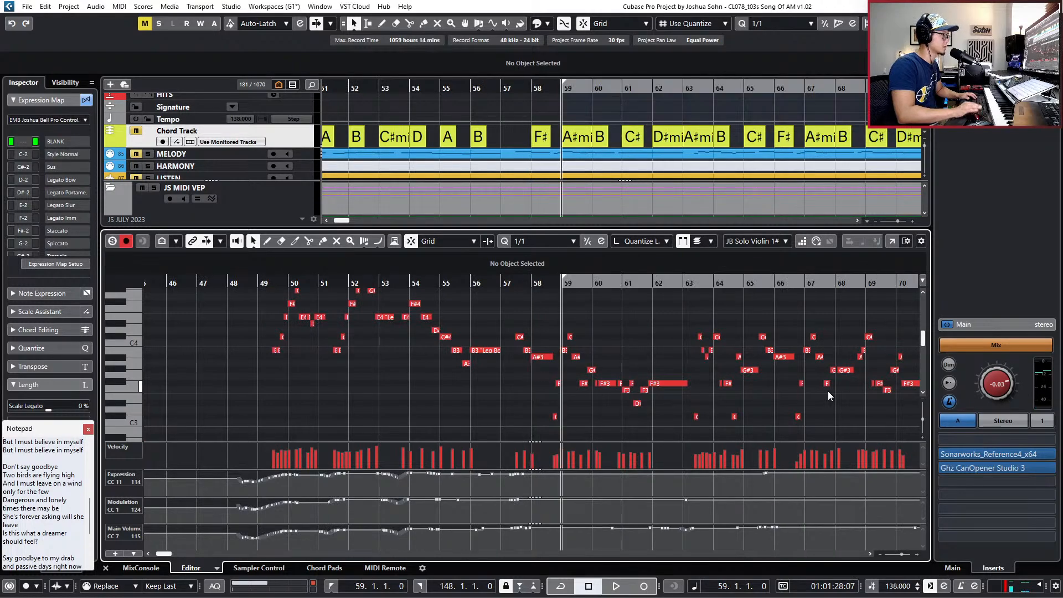
{"action": "scroll", "coordinate": [830, 334], "scroll_direction": "right", "scroll_amount": 5}
{"action": "key", "text": "space"}
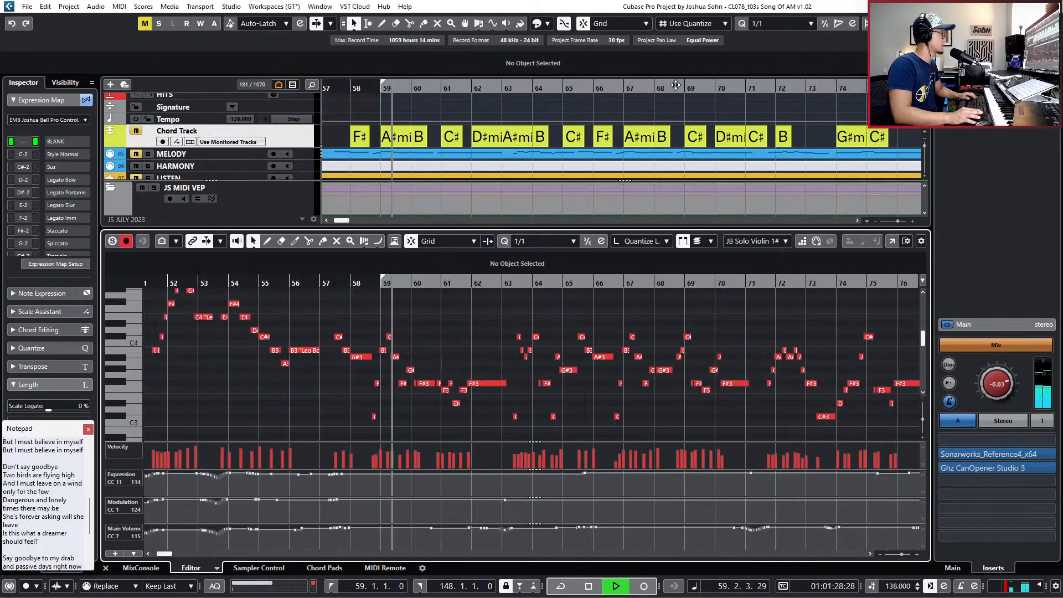
Play the violin melody through the new phrase in bars 74 to 76.
{"action": "scroll", "coordinate": [681, 119], "scroll_direction": "up", "scroll_amount": 1}
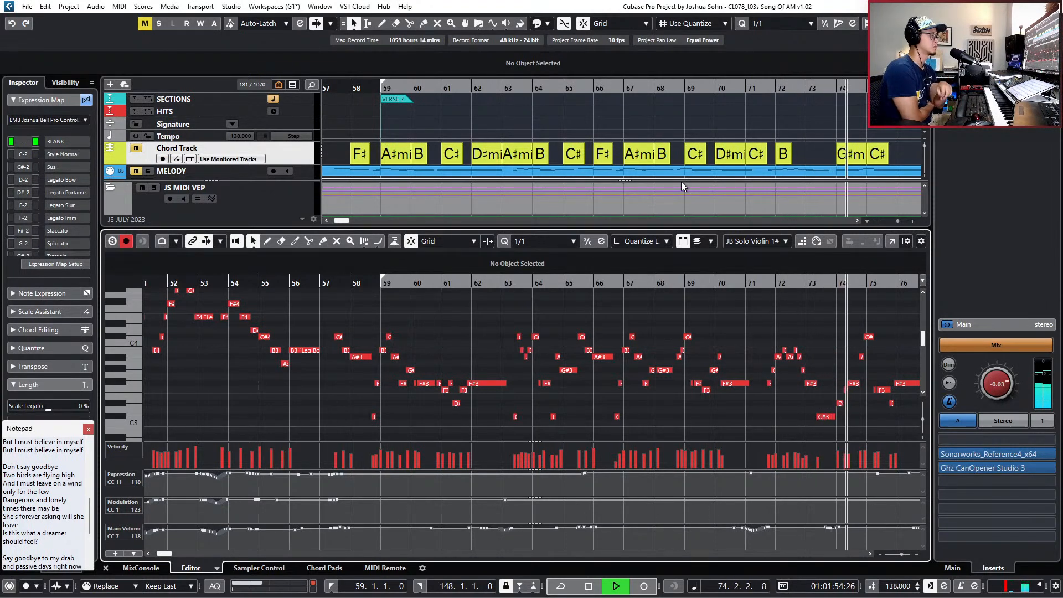
{"action": "key", "text": "h"}
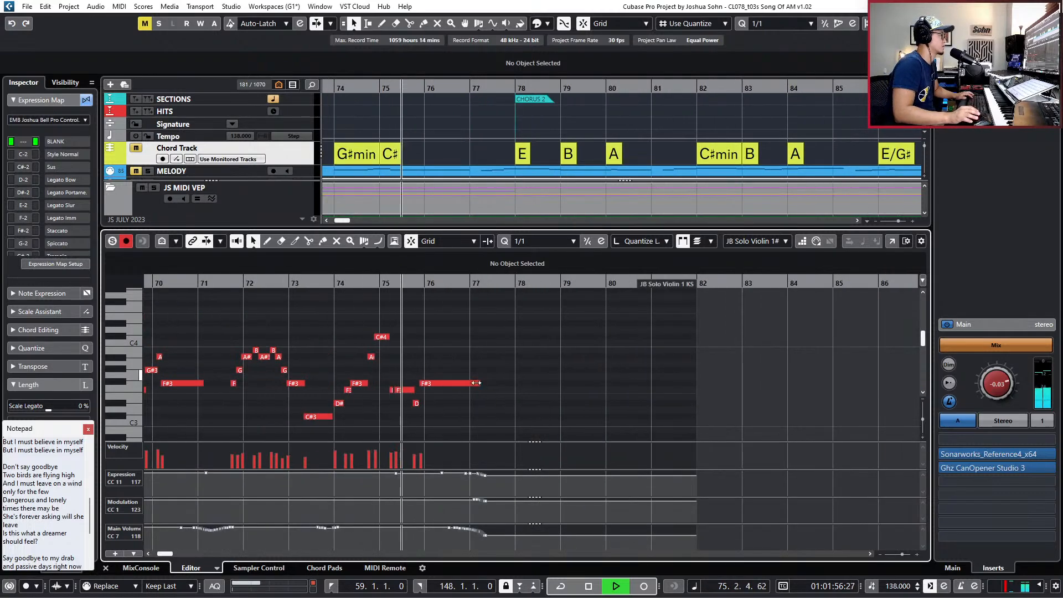
{"action": "key", "text": "h"}
{"action": "key", "text": "space"}
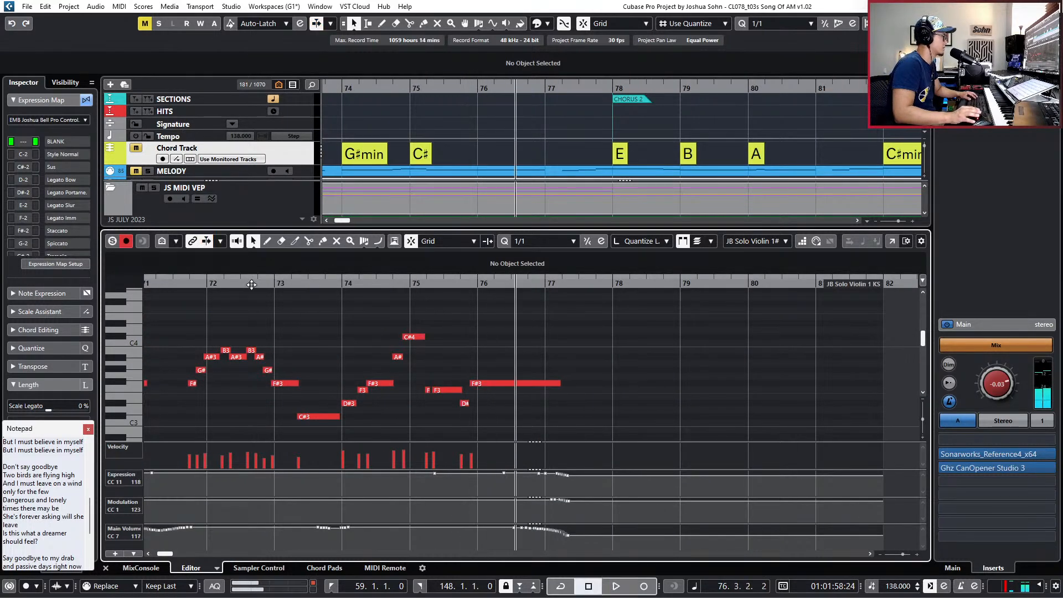
Lengthen the long F#3 violin note in bar 70 to end at 71.2.4.108 and play back the following phrase.
{"action": "left_click_drag", "start_coordinate": [252, 284], "coordinate": [401, 337]}
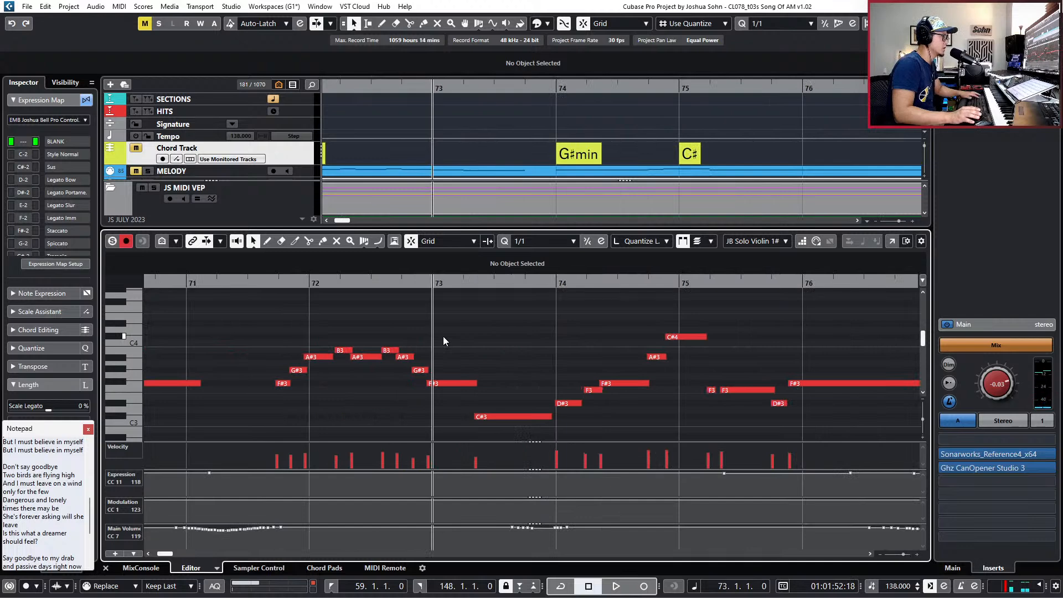
{"action": "scroll", "coordinate": [443, 340], "scroll_direction": "left", "scroll_amount": 2}
{"action": "key", "text": "KP_Subtract"}
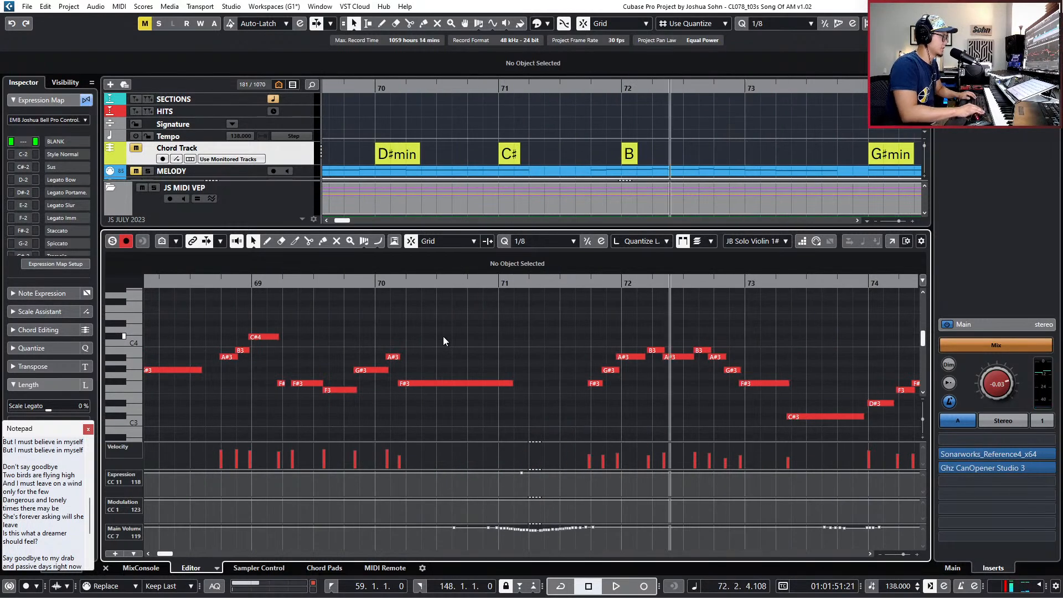
{"action": "scroll", "coordinate": [515, 397], "scroll_direction": "right", "scroll_amount": 4}
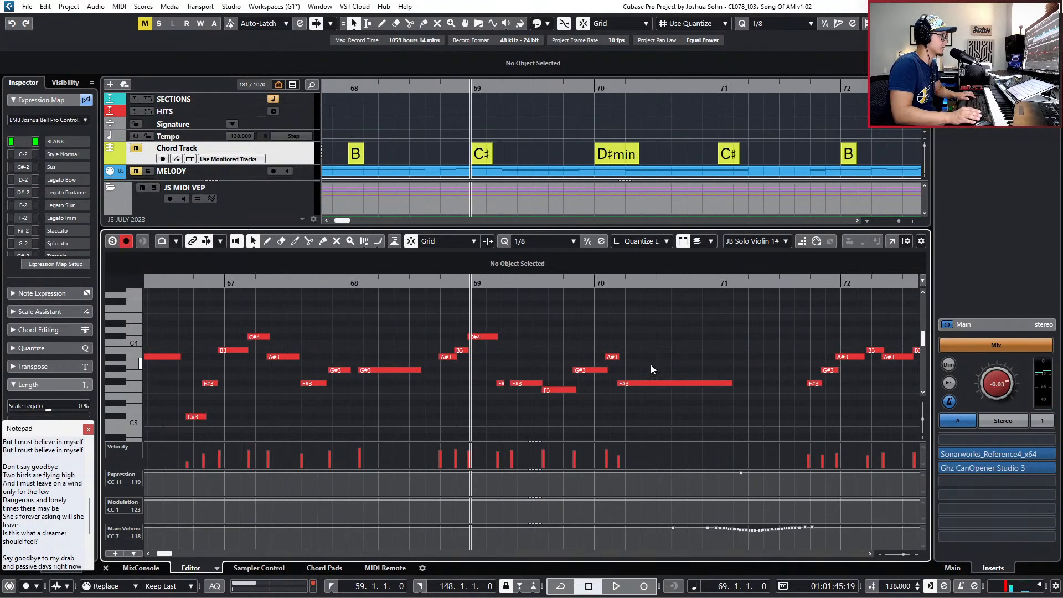
{"action": "left_click", "coordinate": [648, 384]}
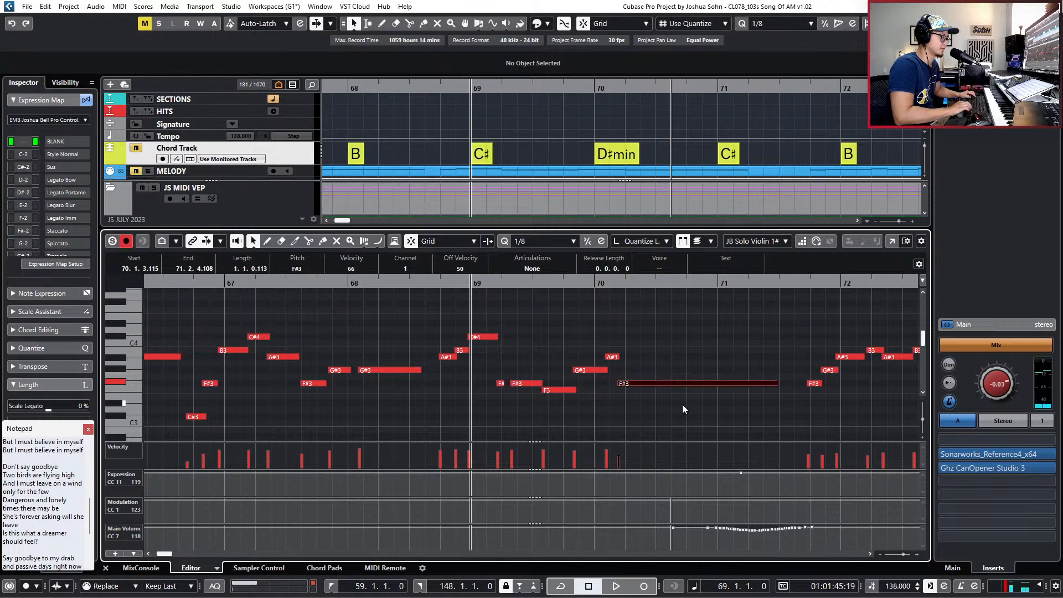
{"action": "key", "text": "g"}
{"action": "key", "text": "g"}
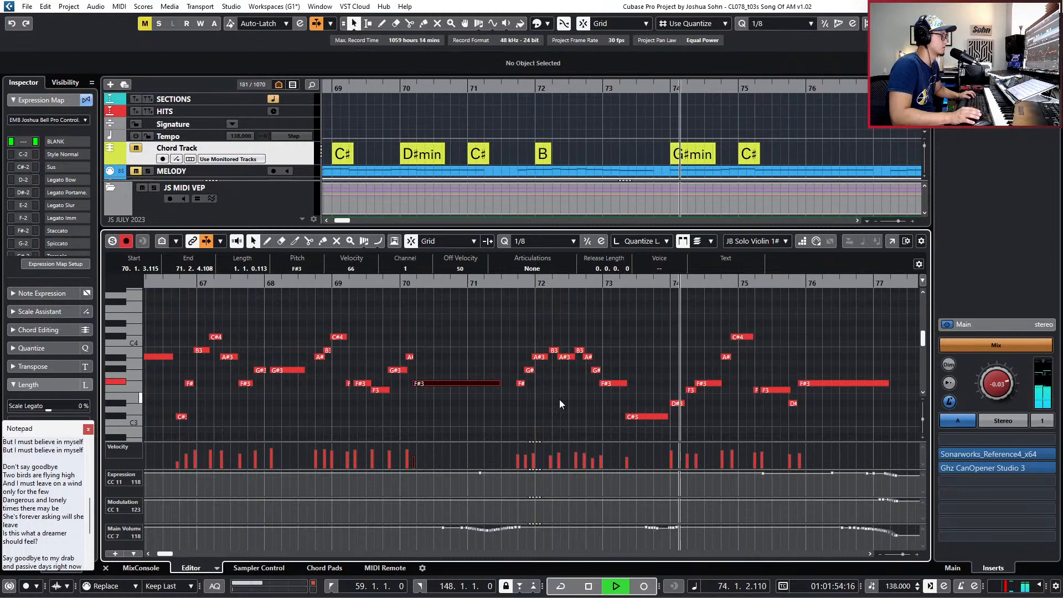
{"action": "scroll", "coordinate": [622, 401], "scroll_direction": "up", "scroll_amount": 3}
{"action": "key", "text": "space"}
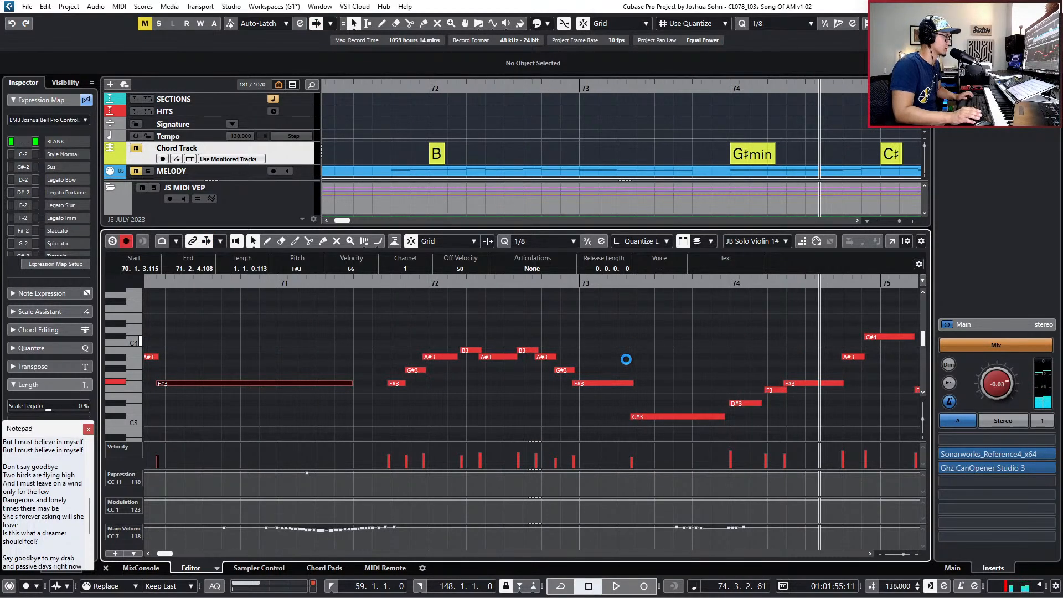
Assign the Legato Bow articulation to all violin notes from the C#4 in bar 57 to the end of the melody.
{"action": "scroll", "coordinate": [627, 359], "scroll_direction": "down", "scroll_amount": 6}
{"action": "left_click_drag", "start_coordinate": [746, 320], "coordinate": [288, 425]}
{"action": "scroll", "coordinate": [320, 376], "scroll_direction": "up", "scroll_amount": 2}
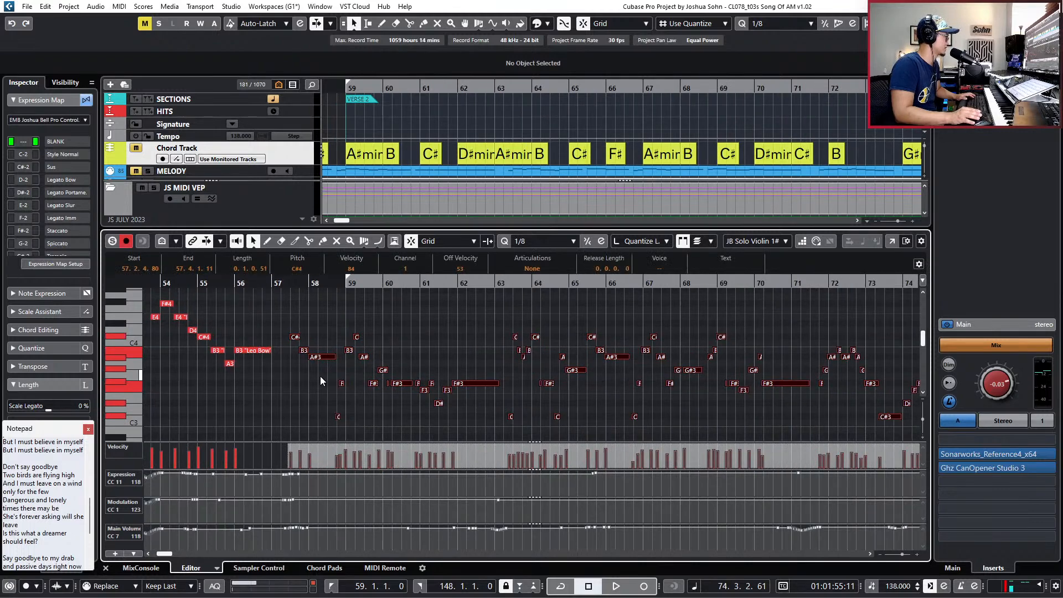
{"action": "left_click", "coordinate": [529, 268]}
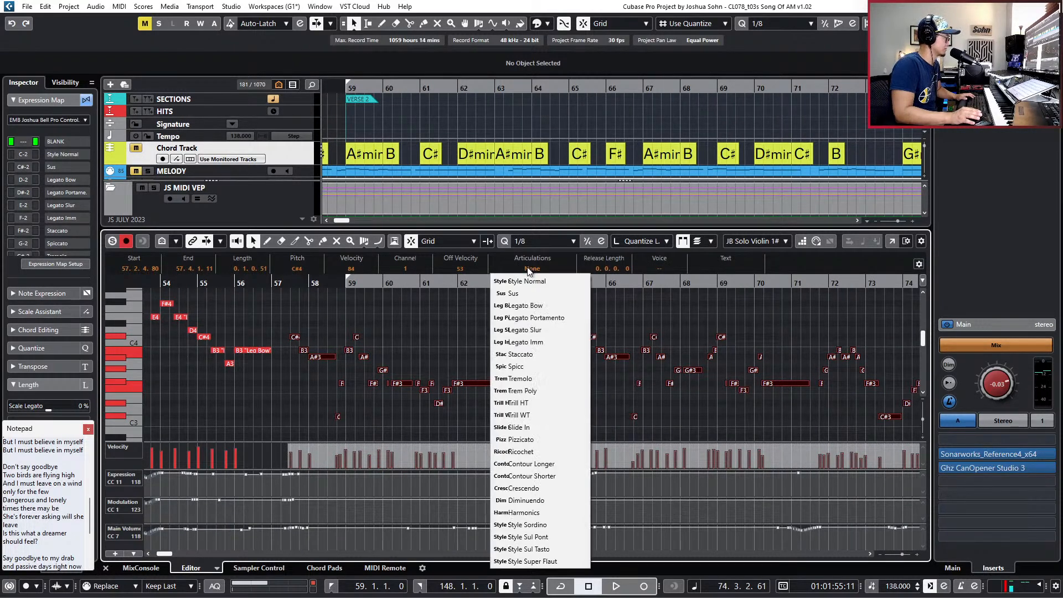
{"action": "left_click", "coordinate": [536, 308]}
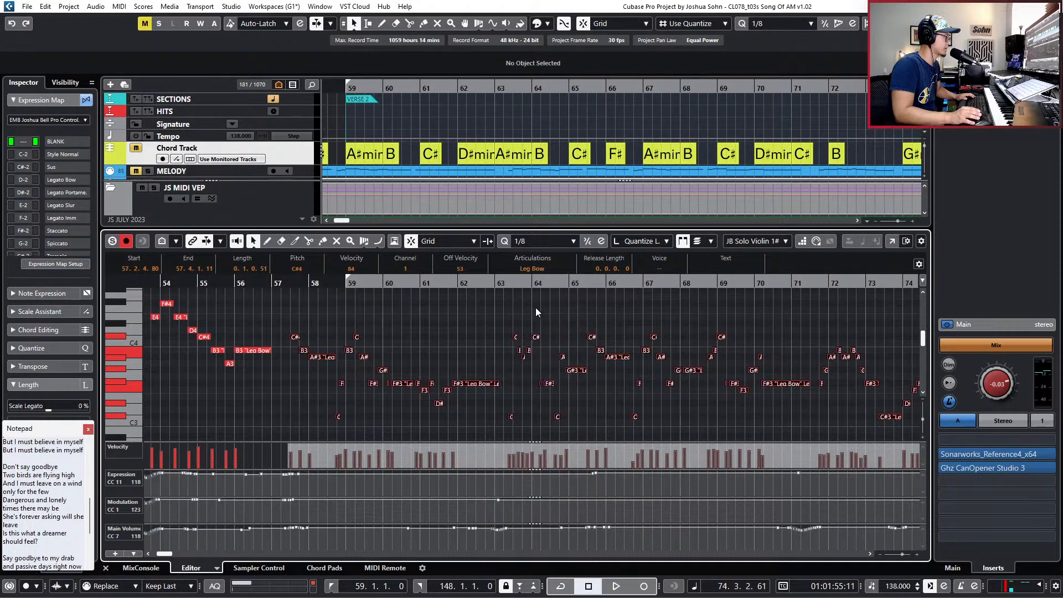
{"action": "key", "text": "l"}
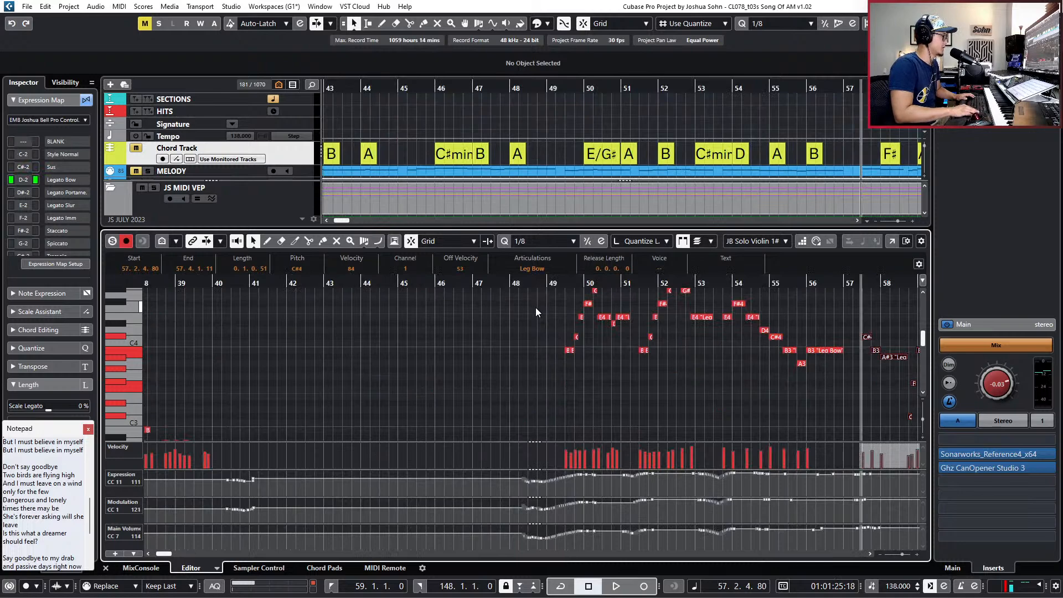
{"action": "scroll", "coordinate": [659, 352], "scroll_direction": "right", "scroll_amount": 5}
{"action": "left_click", "coordinate": [731, 319]}
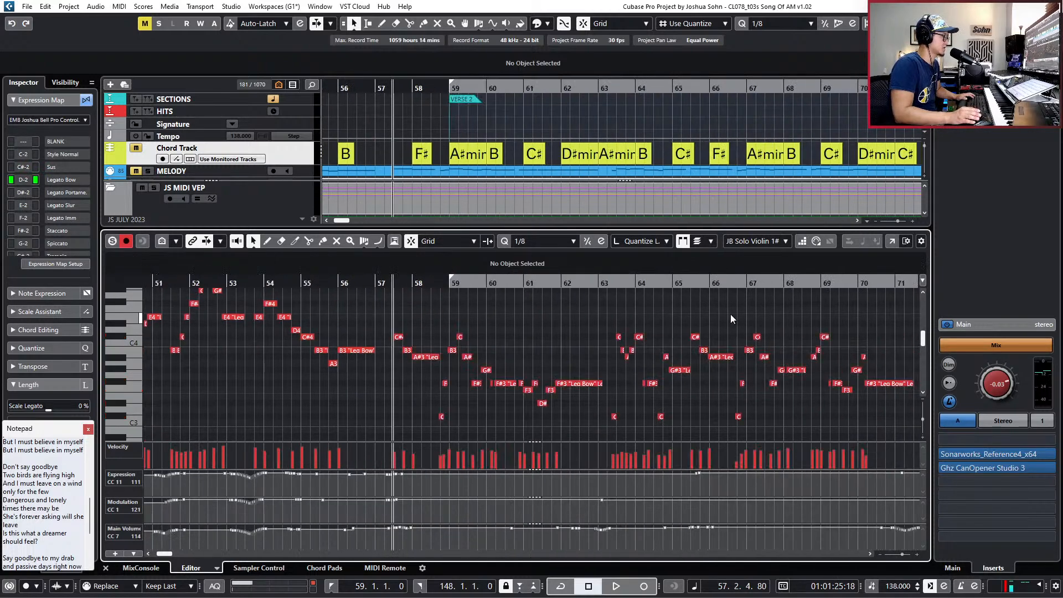
Try the Legato Portamento articulation on the F#3 and C#3 notes in bar 73 and audition them.
{"action": "scroll", "coordinate": [731, 321], "scroll_direction": "right", "scroll_amount": 3}
{"action": "scroll", "coordinate": [678, 369], "scroll_direction": "up", "scroll_amount": 3}
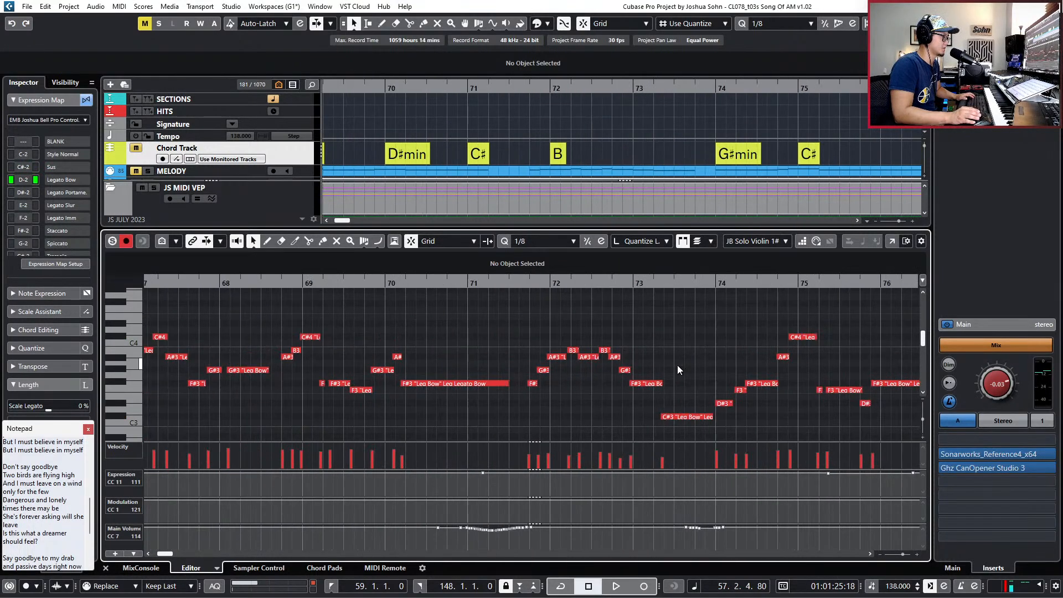
{"action": "left_click", "coordinate": [646, 383]}
{"action": "key", "text": "l"}
{"action": "scroll", "coordinate": [672, 328], "scroll_direction": "right", "scroll_amount": 2}
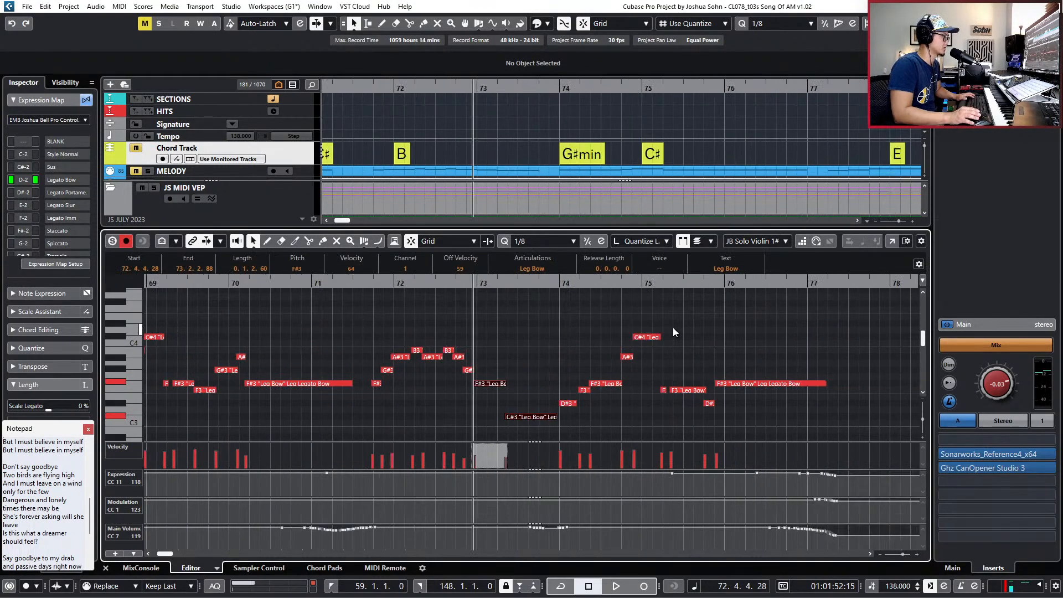
{"action": "left_click", "coordinate": [546, 269]}
{"action": "left_click", "coordinate": [546, 315]}
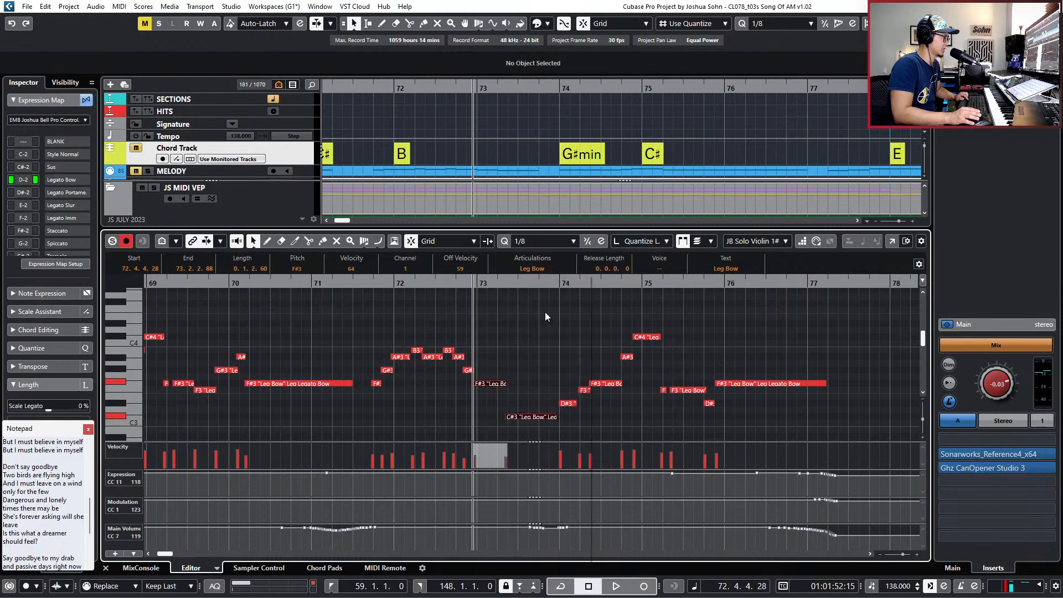
{"action": "key", "text": "space"}
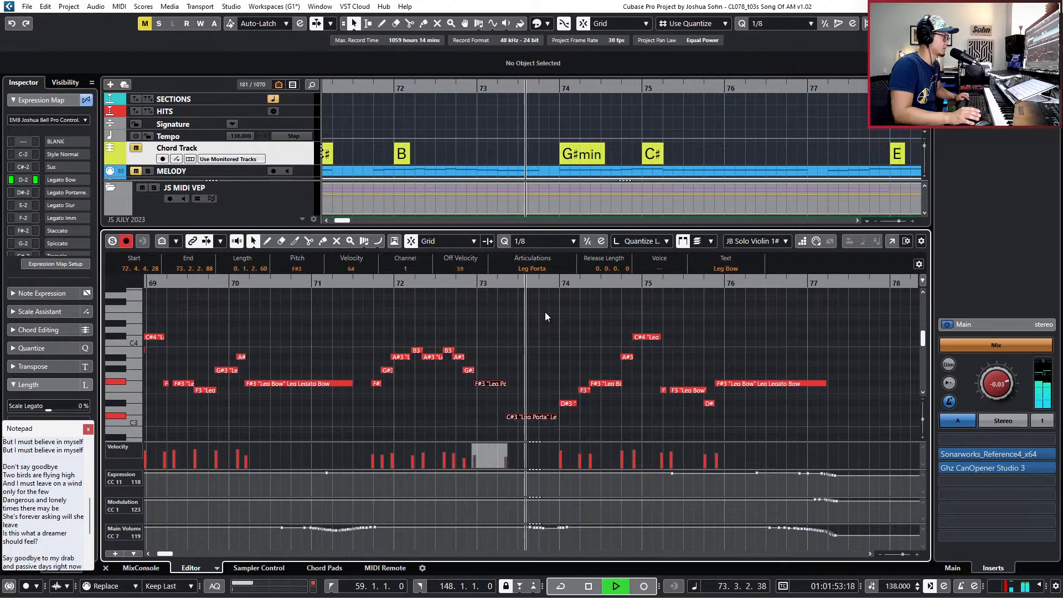
{"action": "key", "text": "space"}
{"action": "left_click", "coordinate": [549, 336]}
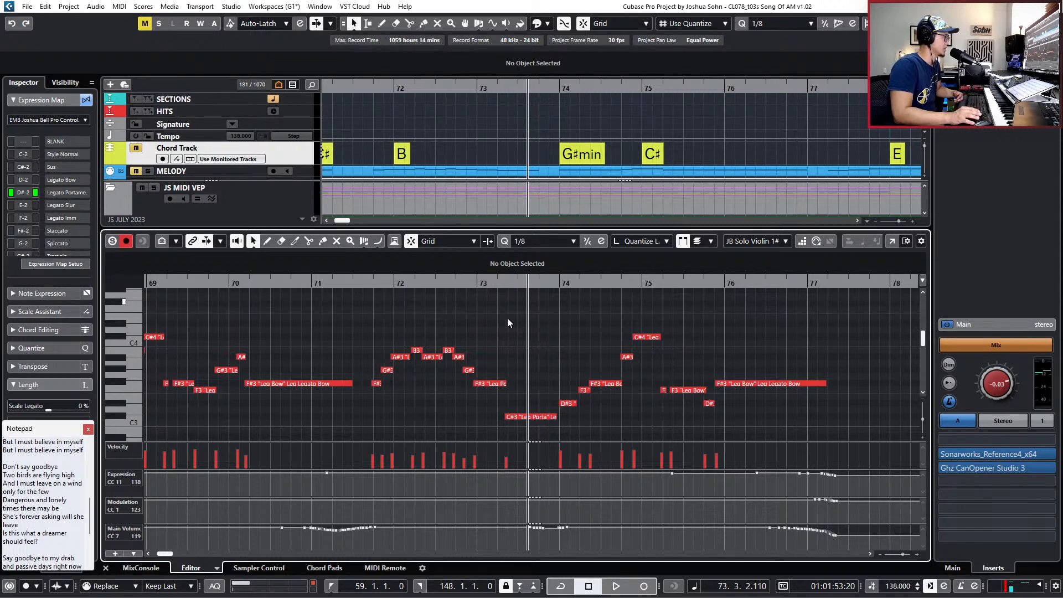
Set the articulation of the F#3 and C#3 notes in bar 73 to Legato Slur.
{"action": "left_click_drag", "start_coordinate": [500, 348], "coordinate": [524, 471]}
{"action": "left_click", "coordinate": [520, 264]}
{"action": "left_click", "coordinate": [523, 330]}
{"action": "key", "text": "l"}
{"action": "left_click", "coordinate": [533, 269]}
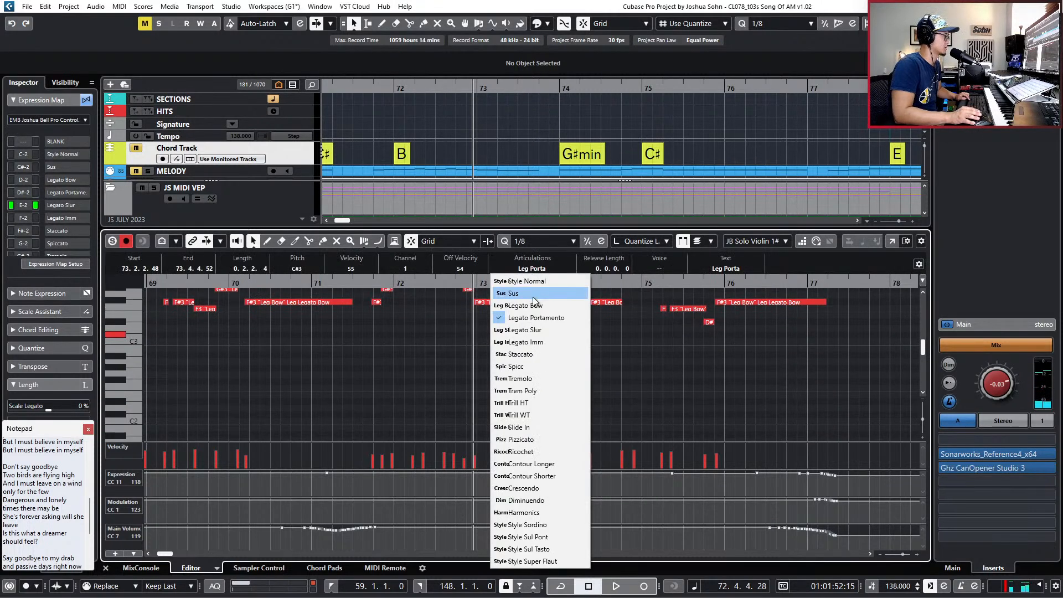
{"action": "left_click", "coordinate": [534, 329]}
Play back the slurred F#3 to C#3 transition in bar 73.
{"action": "scroll", "coordinate": [515, 349], "scroll_direction": "up", "scroll_amount": 2}
{"action": "scroll", "coordinate": [511, 355], "scroll_direction": "up", "scroll_amount": 2}
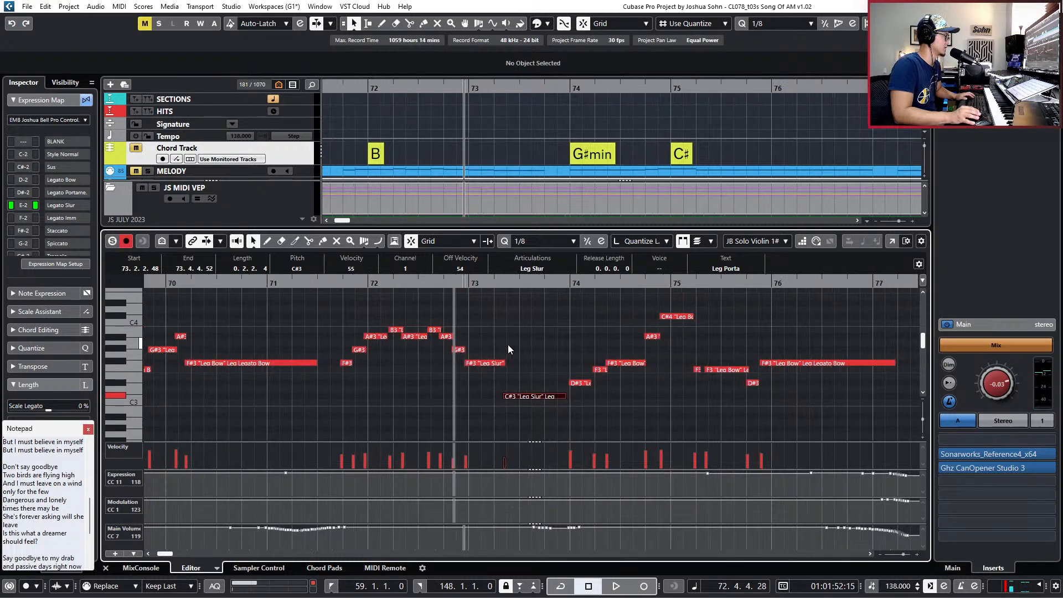
{"action": "key", "text": "space"}
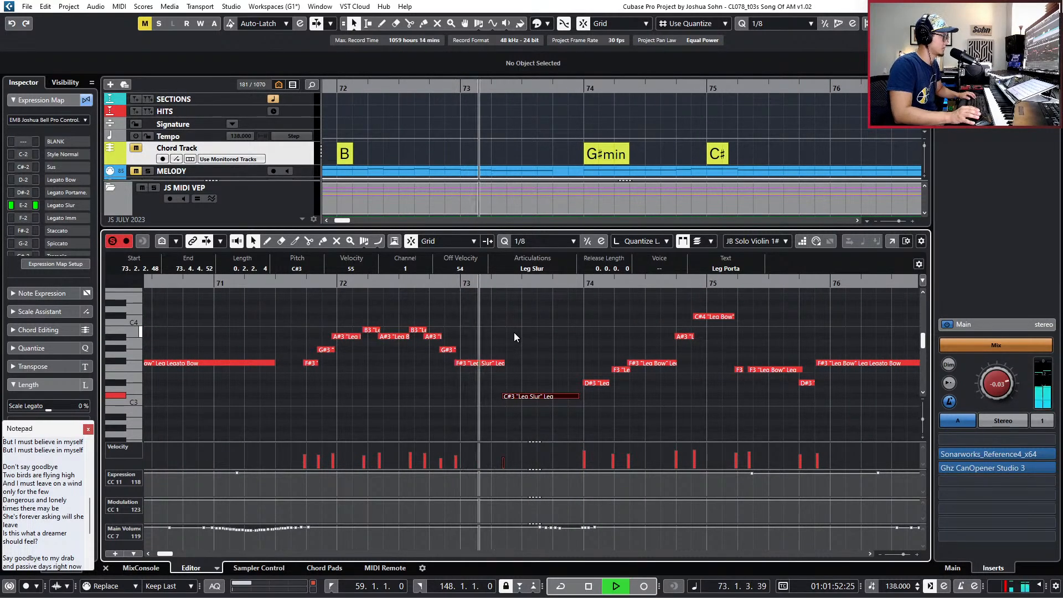
{"action": "key", "text": "space"}
{"action": "key", "text": "space"}
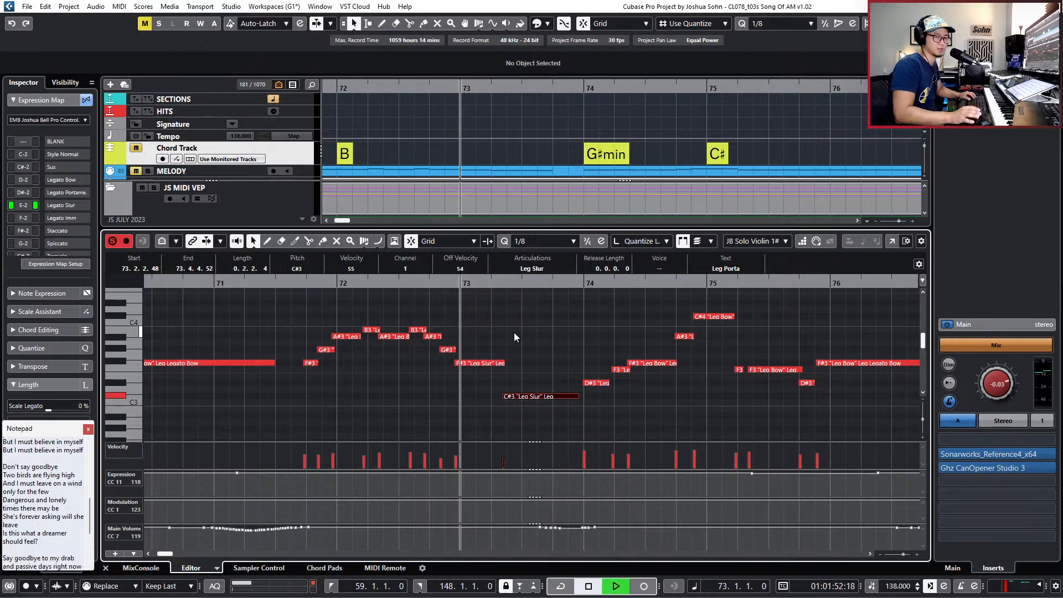
{"action": "key", "text": "space"}
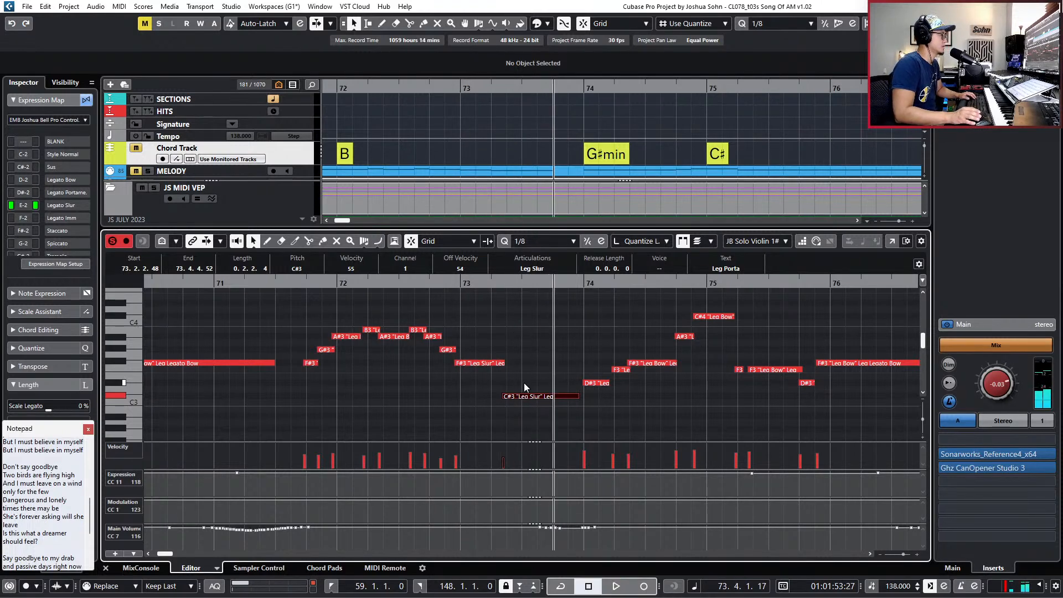
Start the C#3 in bar 73 slightly later, extend the preceding F#3 to 73.2.3.56, and audition the transition.
{"action": "left_click", "coordinate": [524, 384]}
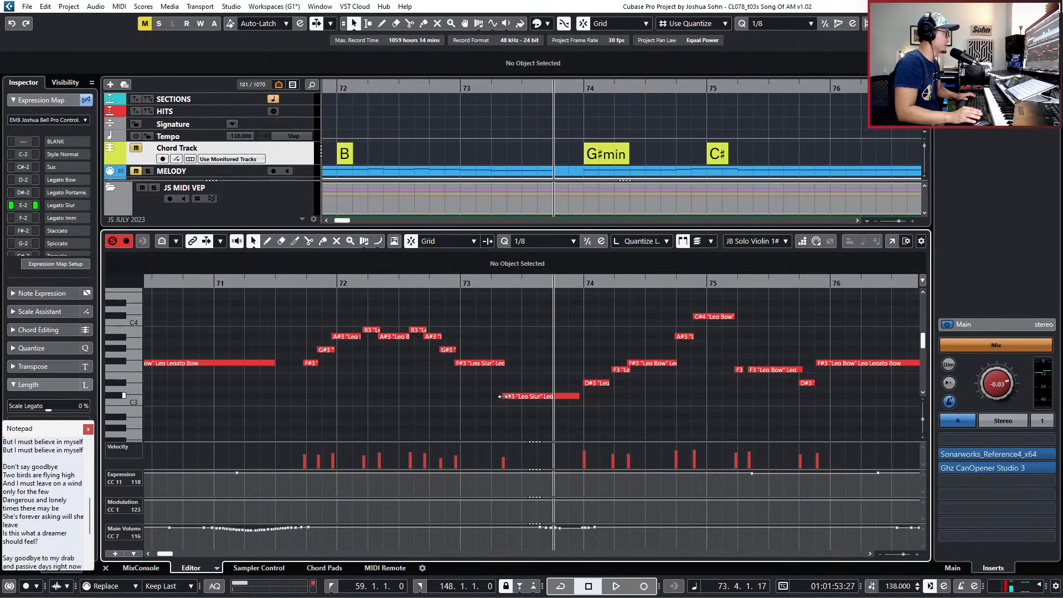
{"action": "left_click_drag", "start_coordinate": [501, 397], "coordinate": [510, 363]}
{"action": "key", "text": "space"}
{"action": "key", "text": "space"}
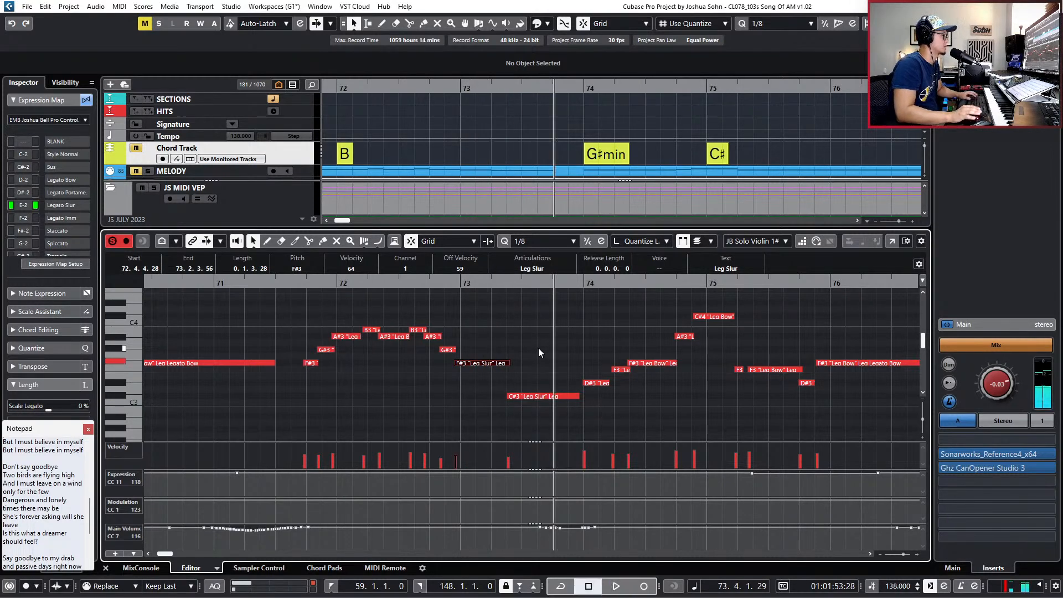
Play back the second-verse violin melody from bar 58.
{"action": "key", "text": "g"}
{"action": "key", "text": "g"}
{"action": "key", "text": "g"}
{"action": "key", "text": "KP_Subtract"}
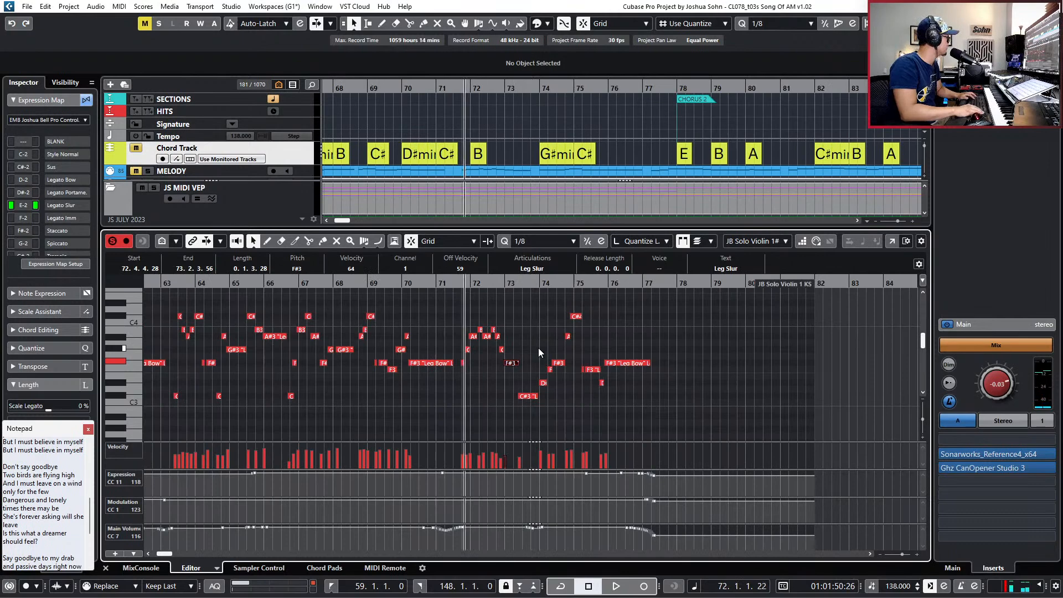
{"action": "key", "text": "g"}
{"action": "key", "text": "KP_1"}
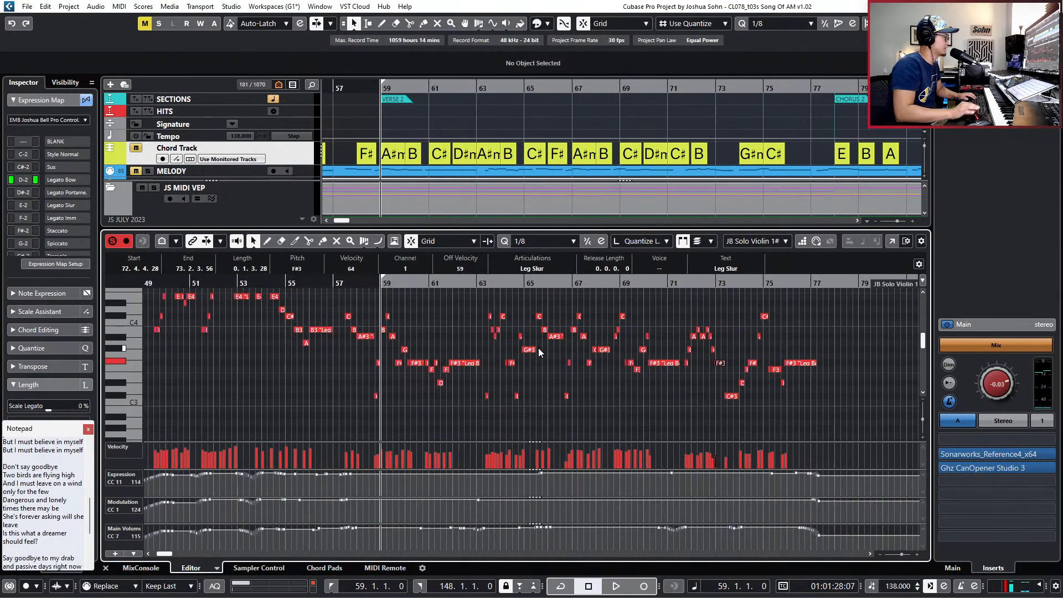
{"action": "key", "text": "space"}
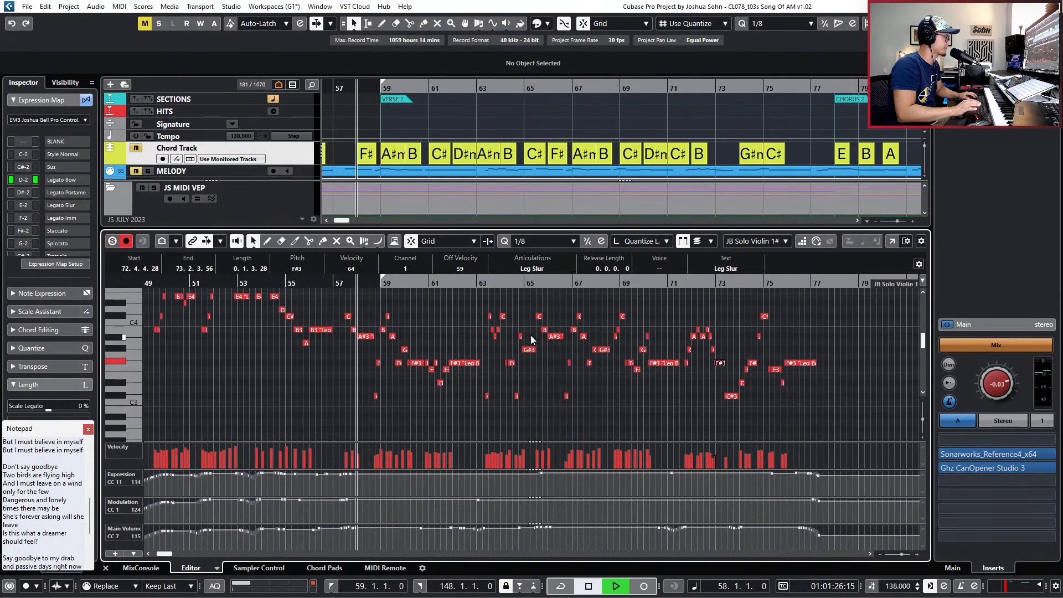
{"action": "key", "text": "h"}
{"action": "key", "text": "h"}
Replay the violin phrase around bars 64 and 65 to check its timing.
{"action": "key", "text": "space"}
{"action": "key", "text": "KP_Subtract"}
{"action": "key", "text": "space"}
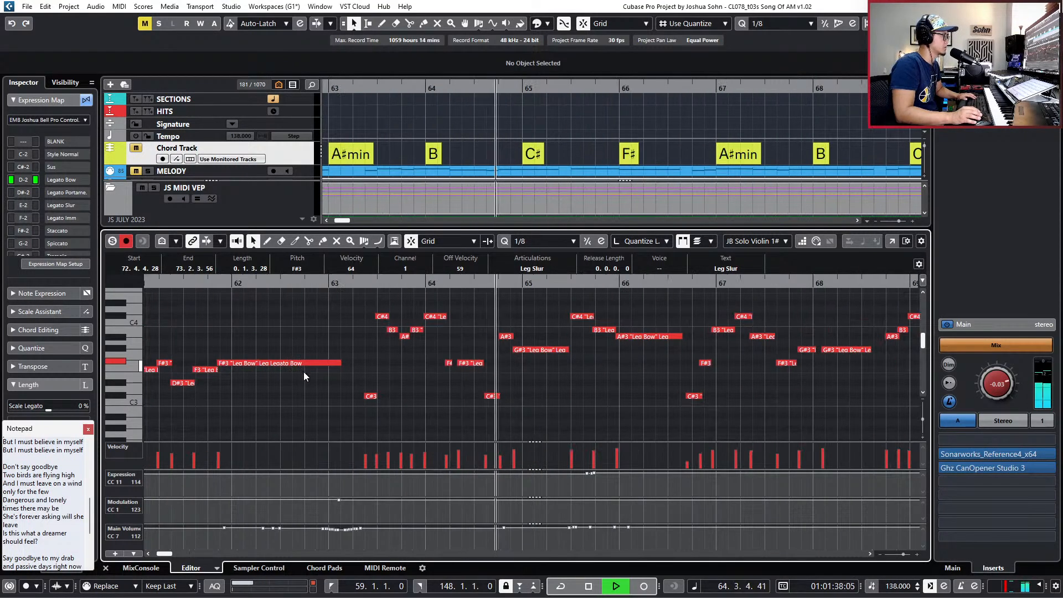
{"action": "key", "text": "space"}
{"action": "scroll", "coordinate": [458, 389], "scroll_direction": "up", "scroll_amount": 2}
{"action": "left_click", "coordinate": [529, 380]}
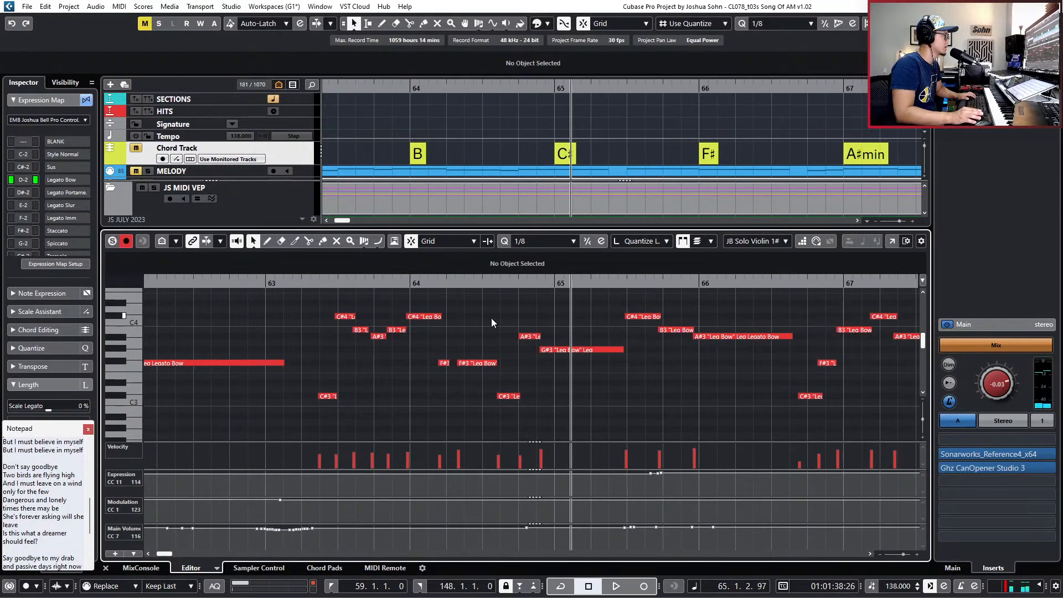
{"action": "key", "text": "KP_Subtract"}
{"action": "key", "text": "KP_Subtract"}
{"action": "key", "text": "KP_Subtract"}
{"action": "key", "text": "space"}
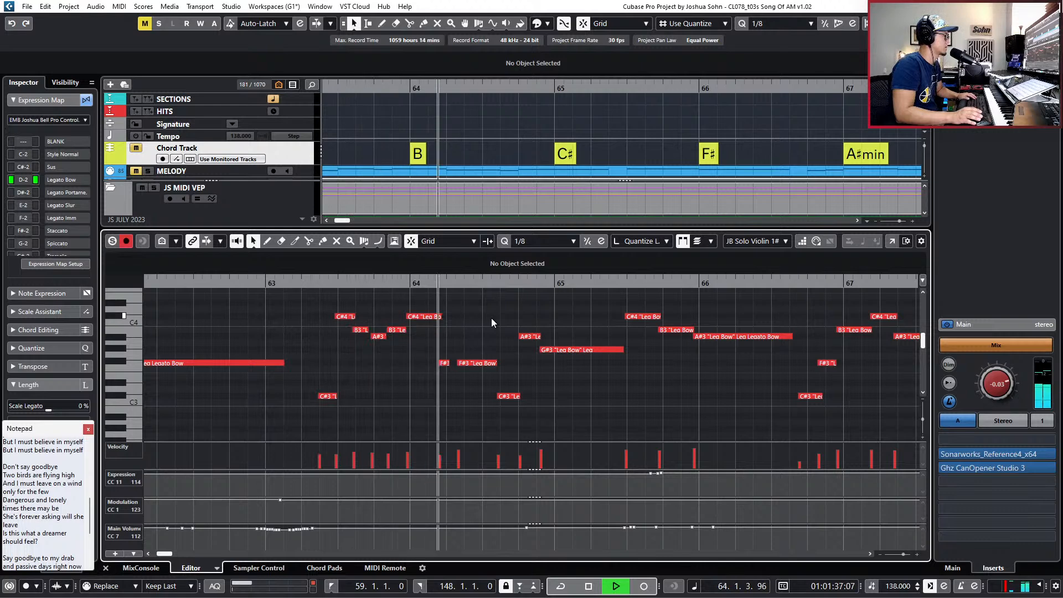
{"action": "key", "text": "space"}
Nudge the two F#3 notes in bar 64 slightly later so the first starts at 64.1.4.55.
{"action": "left_click_drag", "start_coordinate": [436, 343], "coordinate": [474, 381]}
{"action": "key", "text": "ctrl+Right"}
{"action": "key", "text": "ctrl+Right"}
{"action": "key", "text": "ctrl+Right"}
{"action": "key", "text": "l"}
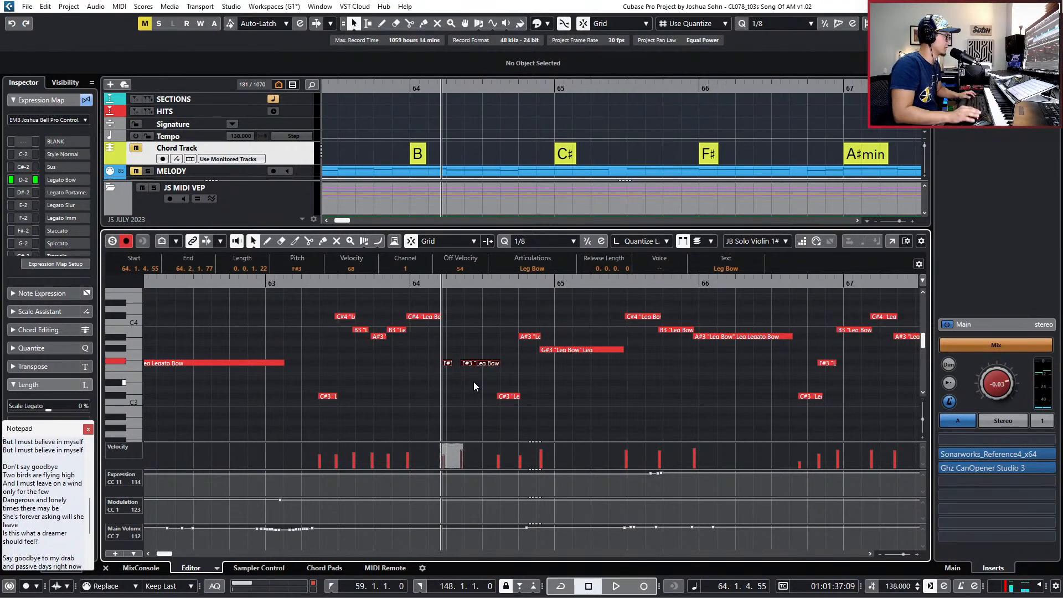
Start the G#3 at the end of bar 64 at 64.4.3.0, set it and the preceding A#3 to Legato Slur, and audition them.
{"action": "left_click", "coordinate": [528, 302]}
{"action": "left_click_drag", "start_coordinate": [546, 338], "coordinate": [556, 357]}
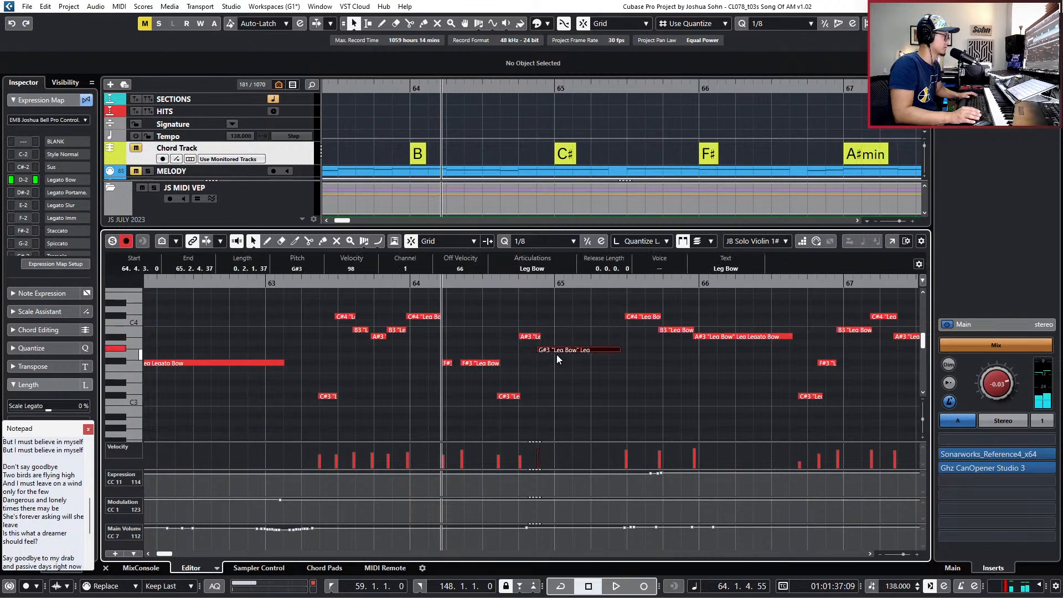
{"action": "left_click_drag", "start_coordinate": [547, 419], "coordinate": [520, 306]}
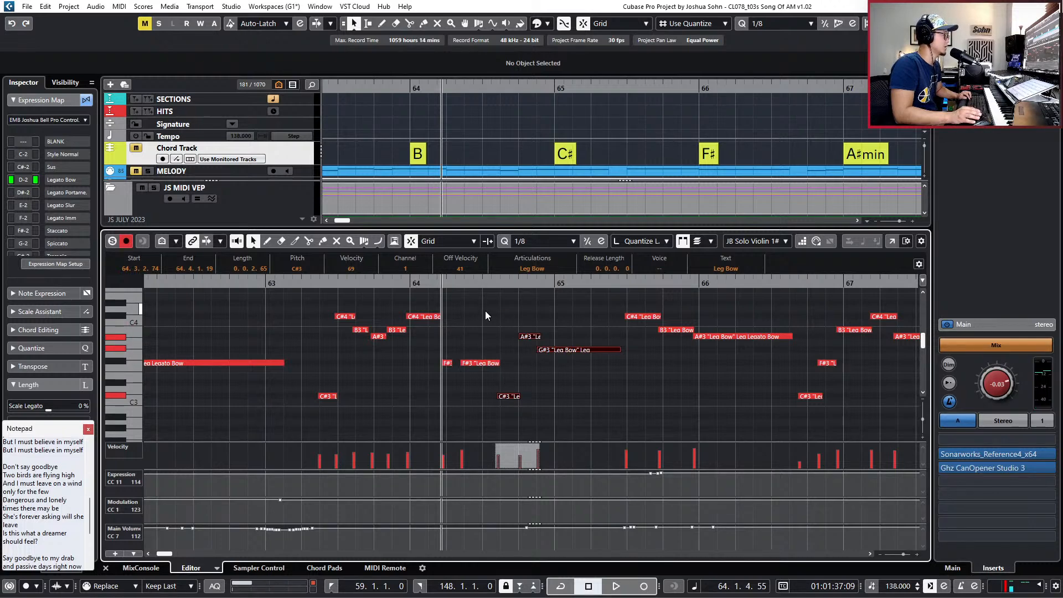
{"action": "left_click_drag", "start_coordinate": [544, 317], "coordinate": [537, 348]}
{"action": "left_click", "coordinate": [536, 267]}
{"action": "left_click", "coordinate": [581, 357]}
{"action": "key", "text": "space"}
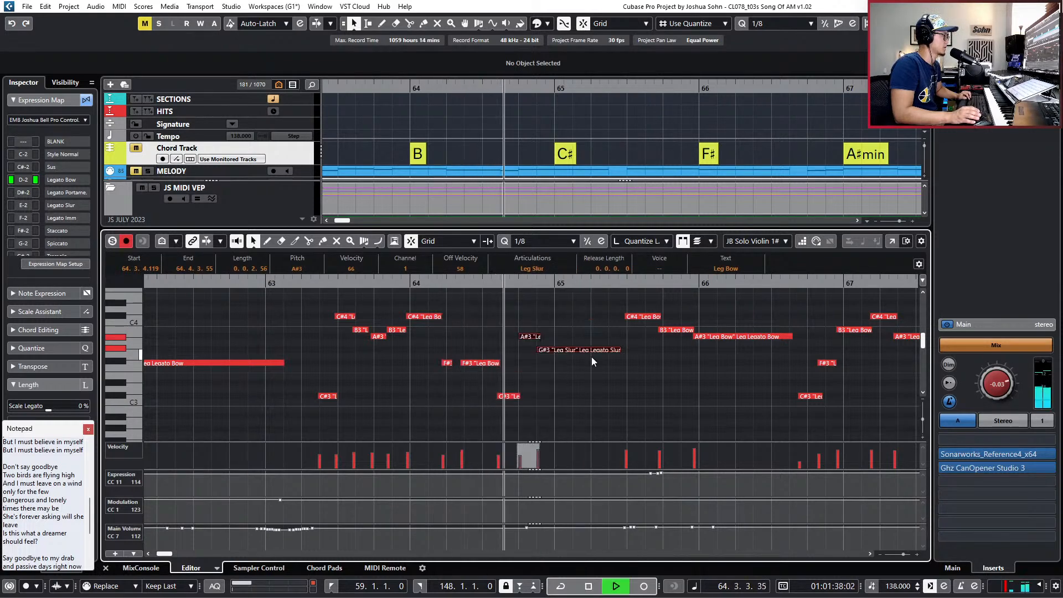
{"action": "key", "text": "space"}
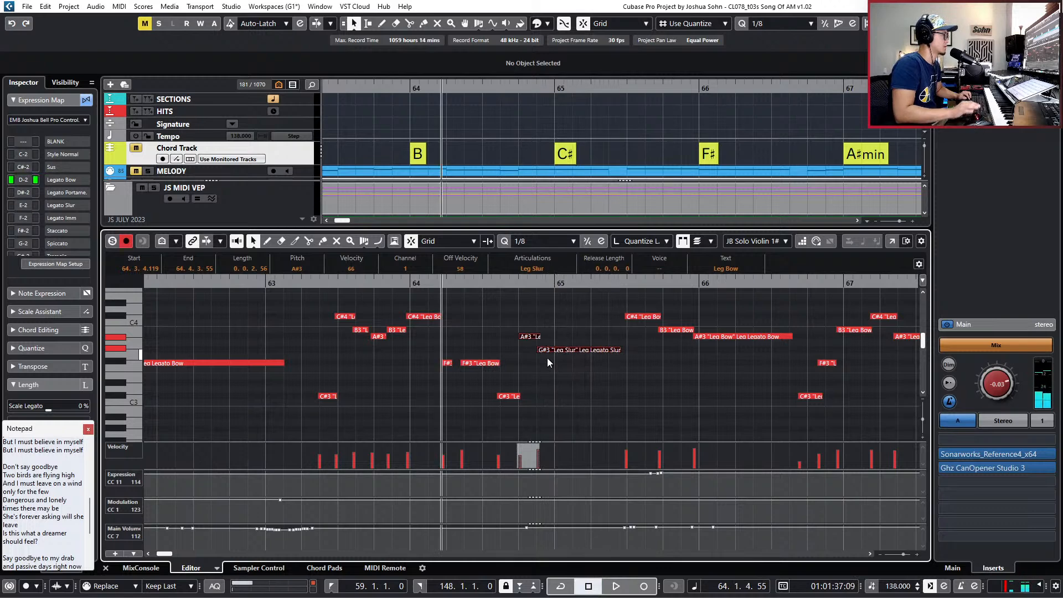
Start the A#3 in bar 64 slightly earlier, at 64.3.4.75, and play back the phrase.
{"action": "left_click", "coordinate": [536, 367]}
{"action": "left_click_drag", "start_coordinate": [520, 337], "coordinate": [518, 337]}
{"action": "key", "text": "space"}
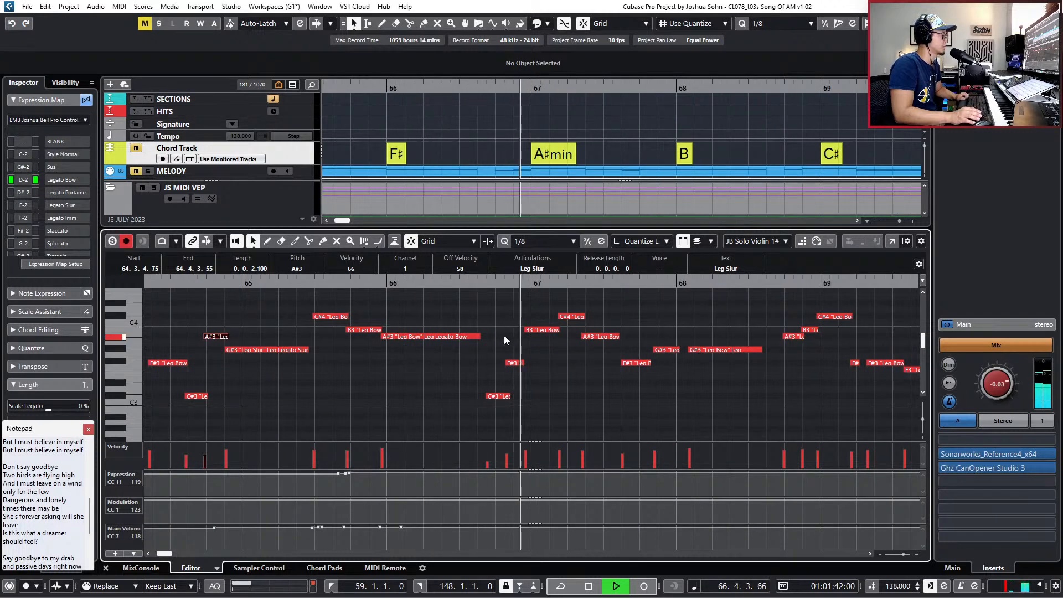
Set the velocity of the long A#3 at bar 66 to 90 and play back from bar 65.
{"action": "left_click", "coordinate": [377, 330]}
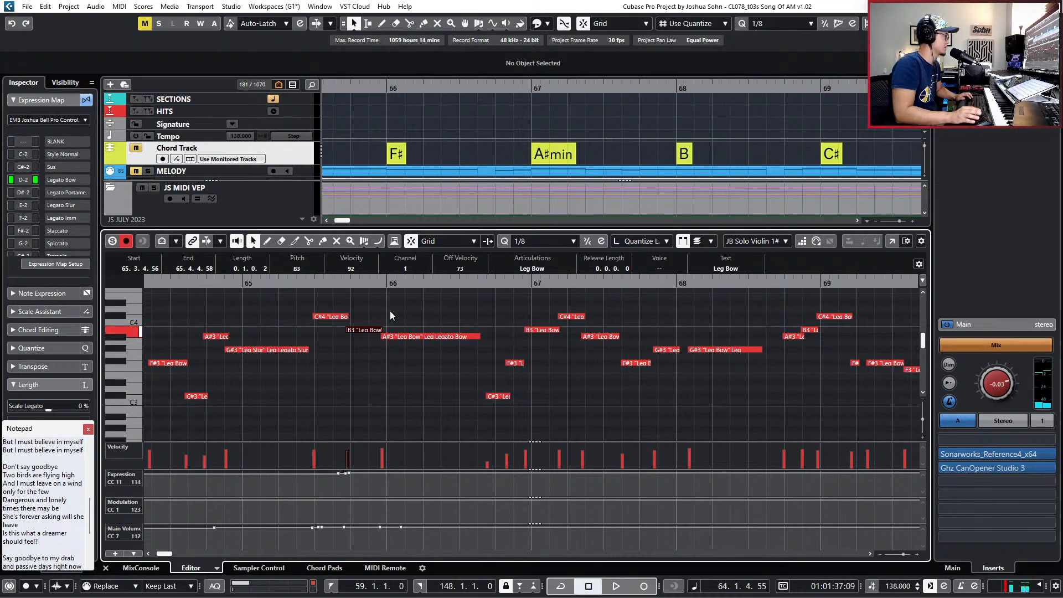
{"action": "left_click", "coordinate": [403, 359]}
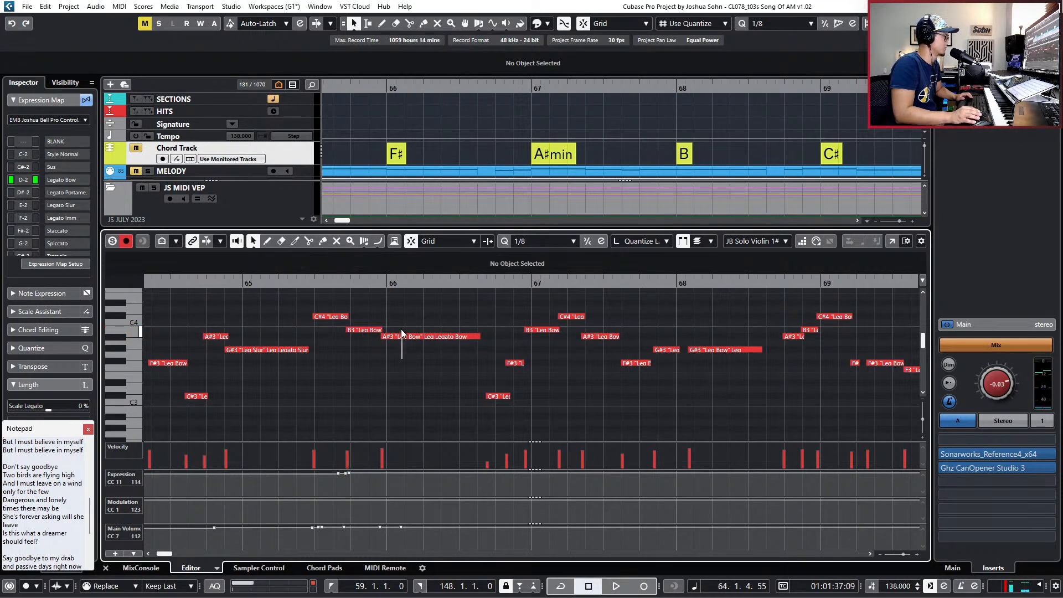
{"action": "left_click", "coordinate": [401, 337]}
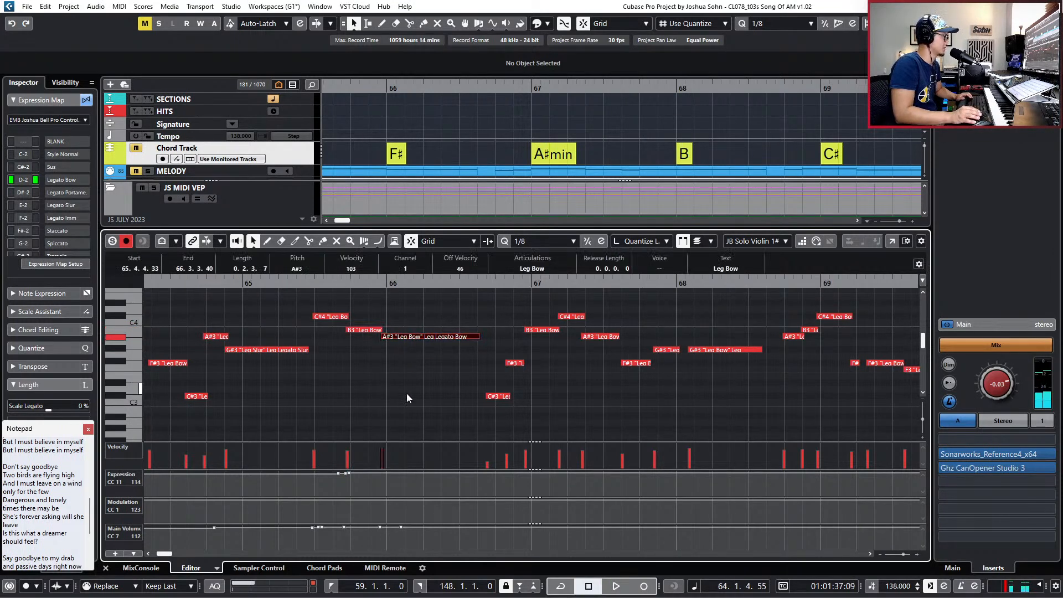
{"action": "left_click", "coordinate": [387, 449]}
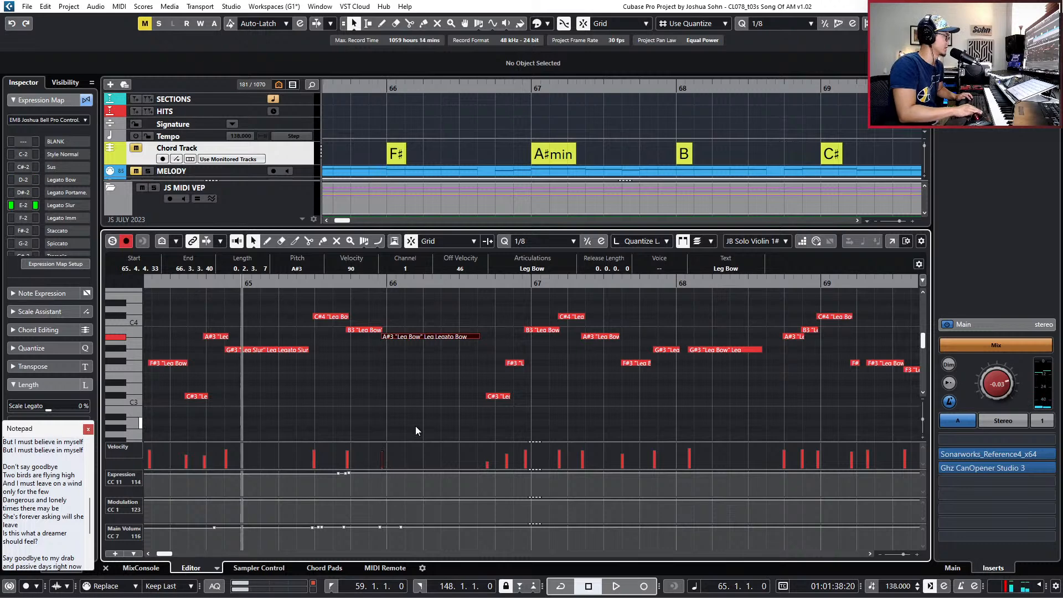
{"action": "key", "text": "space"}
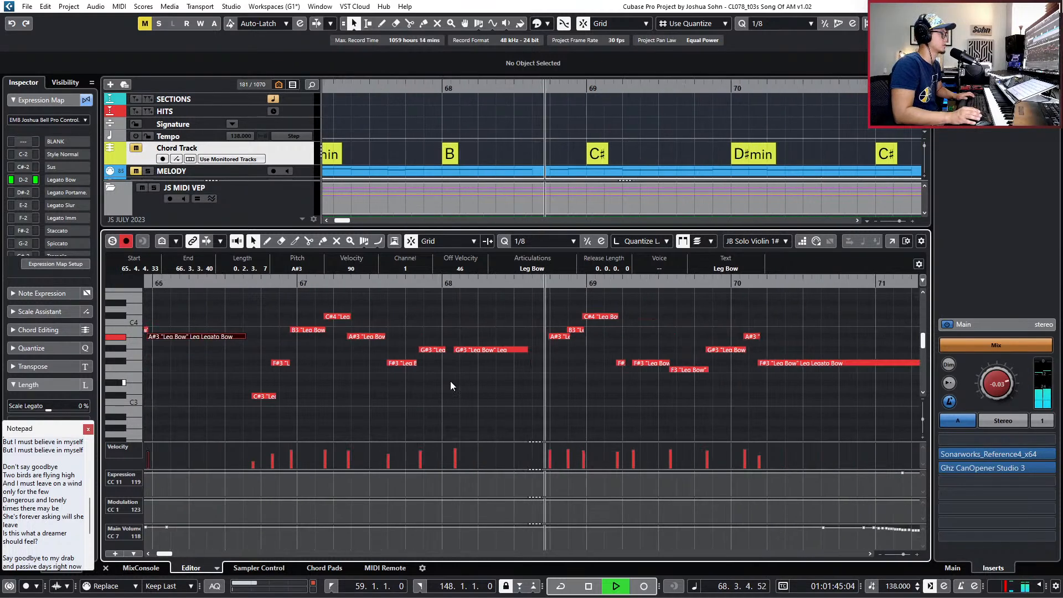
Close the lyrics notepad, apply 100% legato scaling to the short G#3 before bar 68, and audition the repeated notes.
{"action": "key", "text": "space"}
{"action": "left_click_drag", "start_coordinate": [445, 350], "coordinate": [452, 350]}
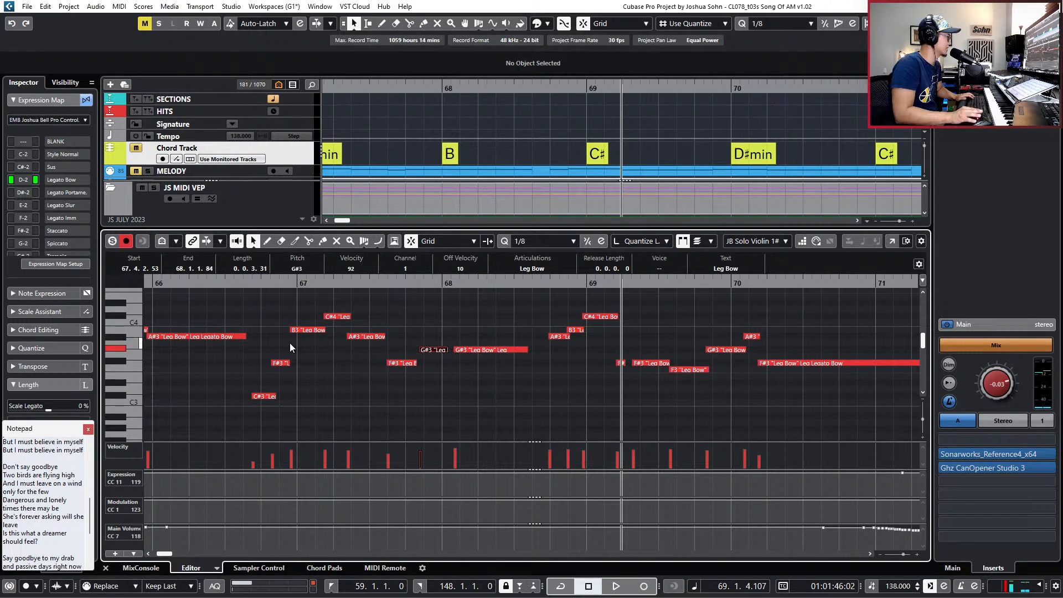
{"action": "left_click", "coordinate": [87, 431]}
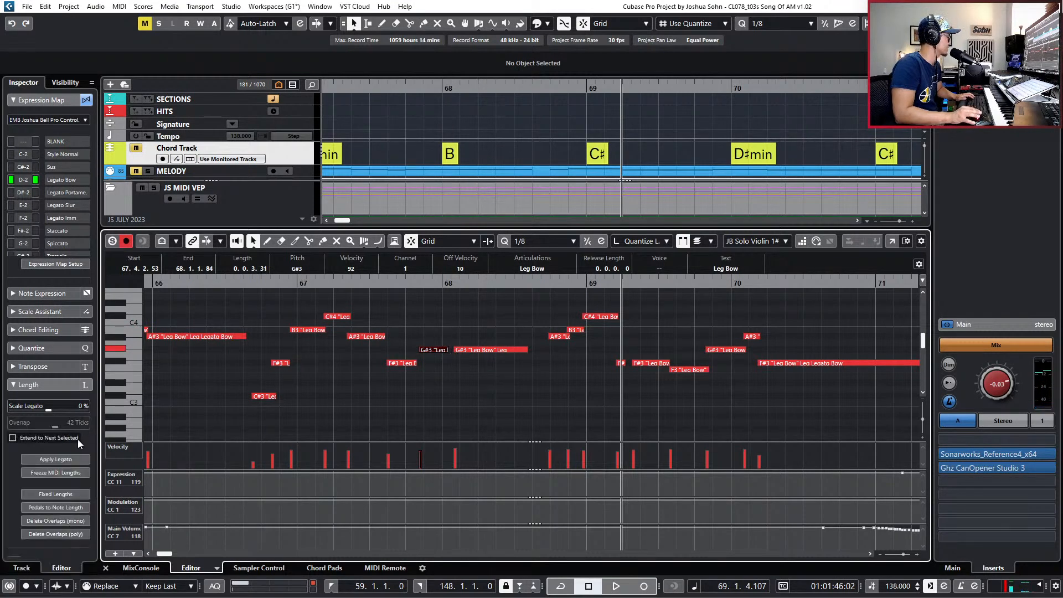
{"action": "left_click", "coordinate": [72, 460]}
{"action": "key", "text": "l"}
{"action": "key", "text": "ctrl+KP_Subtract"}
{"action": "key", "text": "ctrl+KP_Subtract"}
{"action": "key", "text": "space"}
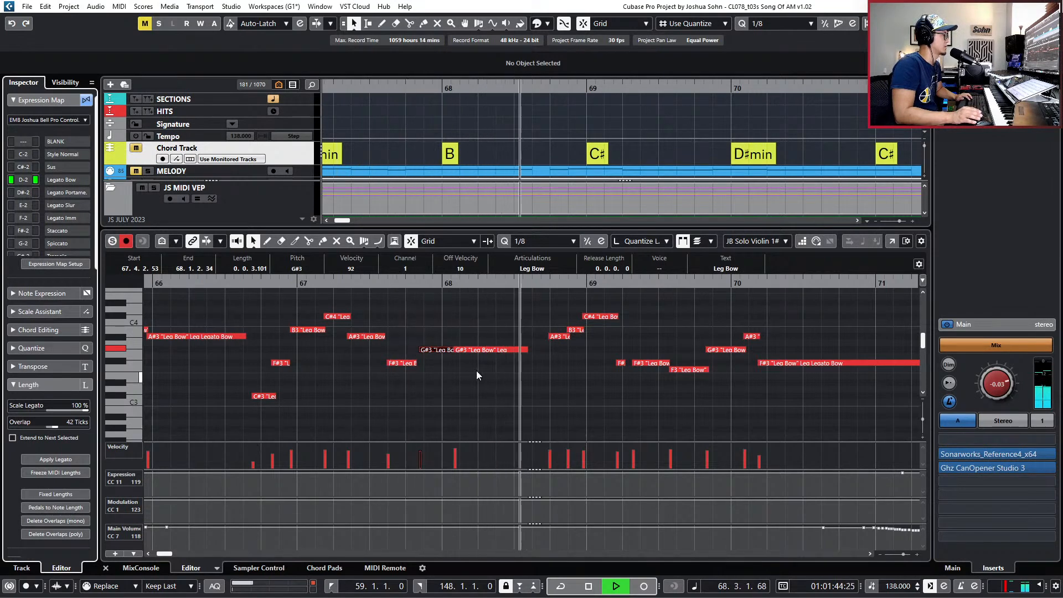
{"action": "key", "text": "space"}
Nudge the two G#3 notes around bar 68 slightly later so the first starts at 67.4.2.93.
{"action": "left_click_drag", "start_coordinate": [432, 329], "coordinate": [463, 362]}
{"action": "key", "text": "ctrl+Right"}
{"action": "key", "text": "ctrl+Right"}
{"action": "key", "text": "ctrl+Right"}
{"action": "key", "text": "ctrl+Right"}
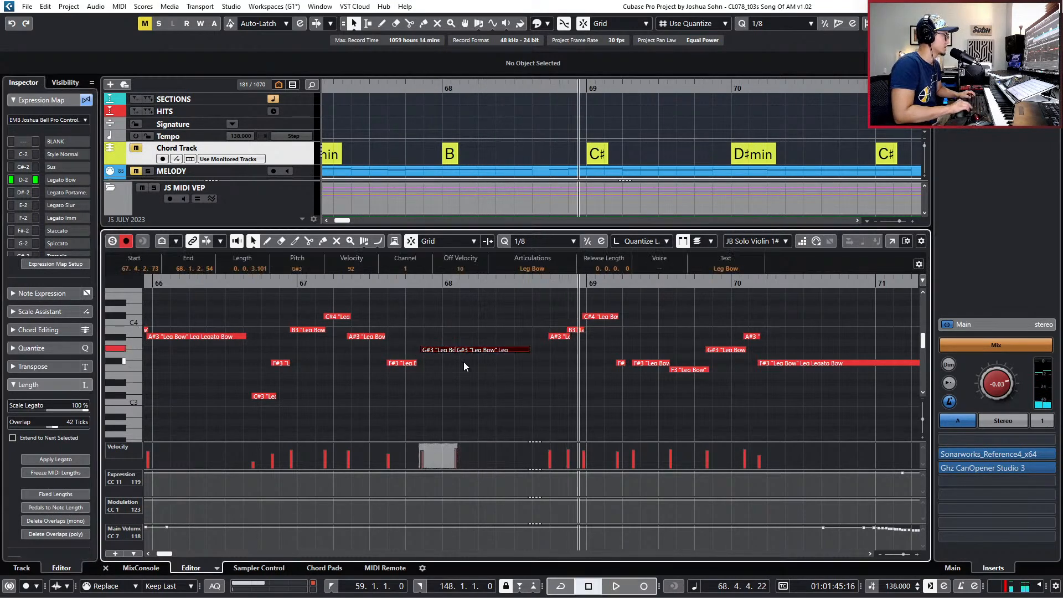
{"action": "key", "text": "l"}
{"action": "key", "text": "KP_Subtract"}
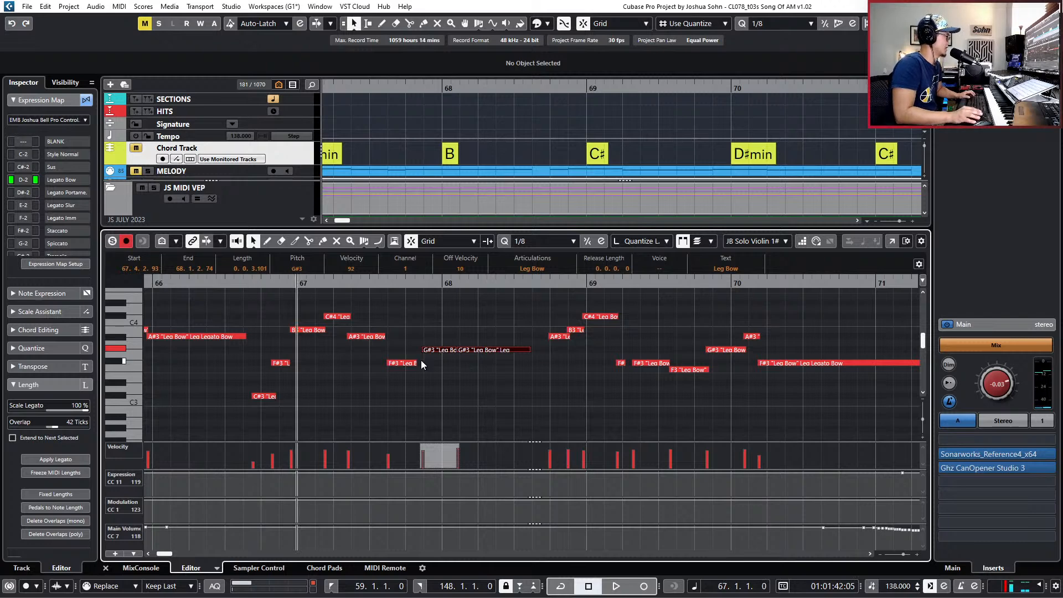
Extend the F#3 in bar 67 to 67.4.2.76 and play back through bar 69.
{"action": "left_click_drag", "start_coordinate": [414, 364], "coordinate": [417, 366]}
{"action": "key", "text": "space"}
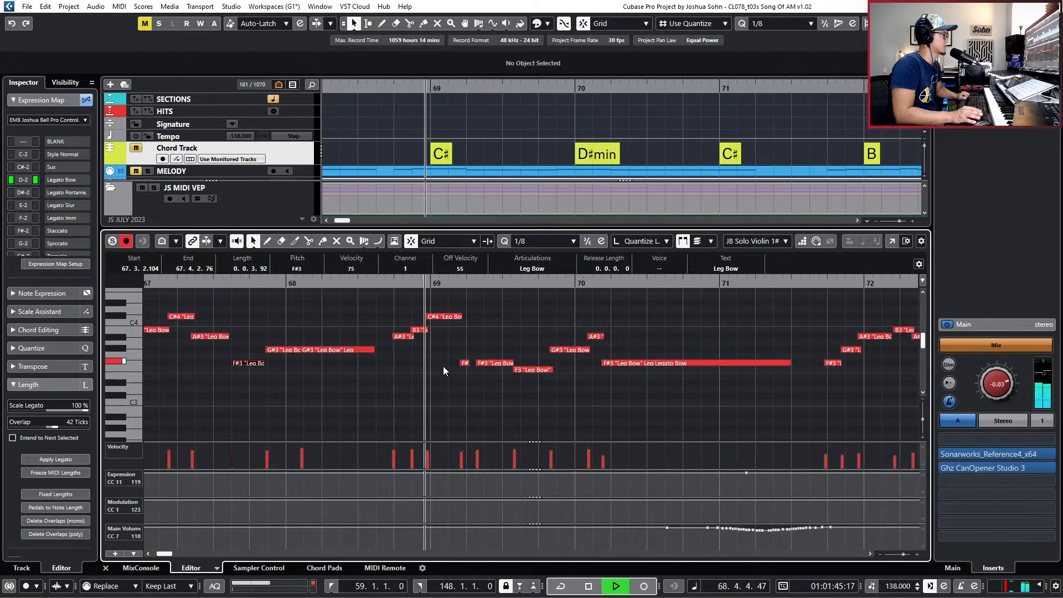
{"action": "key", "text": "space"}
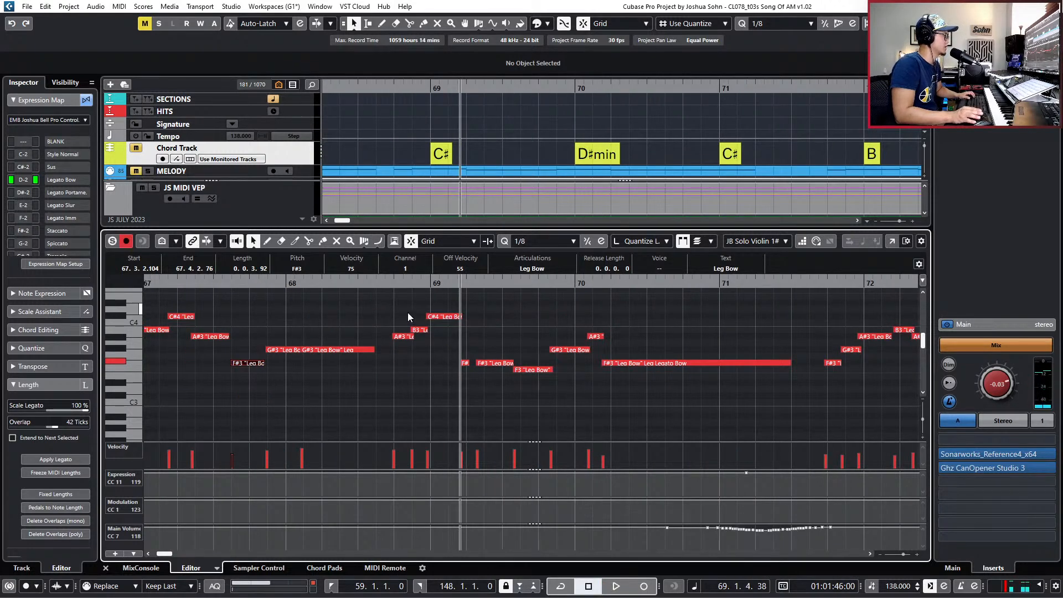
Nudge the A#3 and B3 in bar 68 later to start at 68.3.4.98, set both to Legato Slur, and audition them.
{"action": "key", "text": "Right"}
{"action": "key", "text": "Right"}
{"action": "key", "text": "Right"}
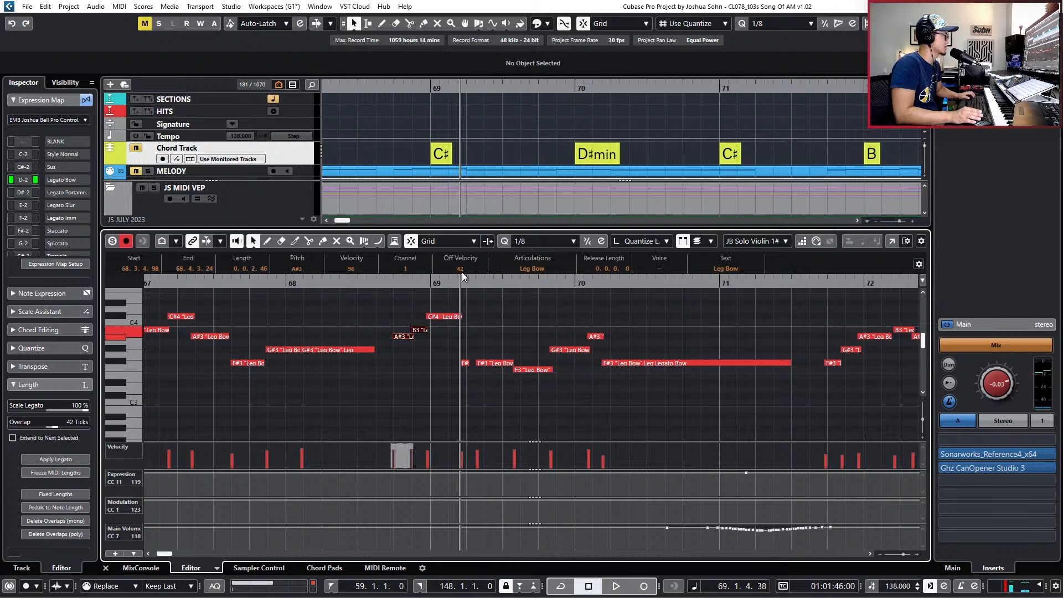
{"action": "left_click", "coordinate": [531, 269]}
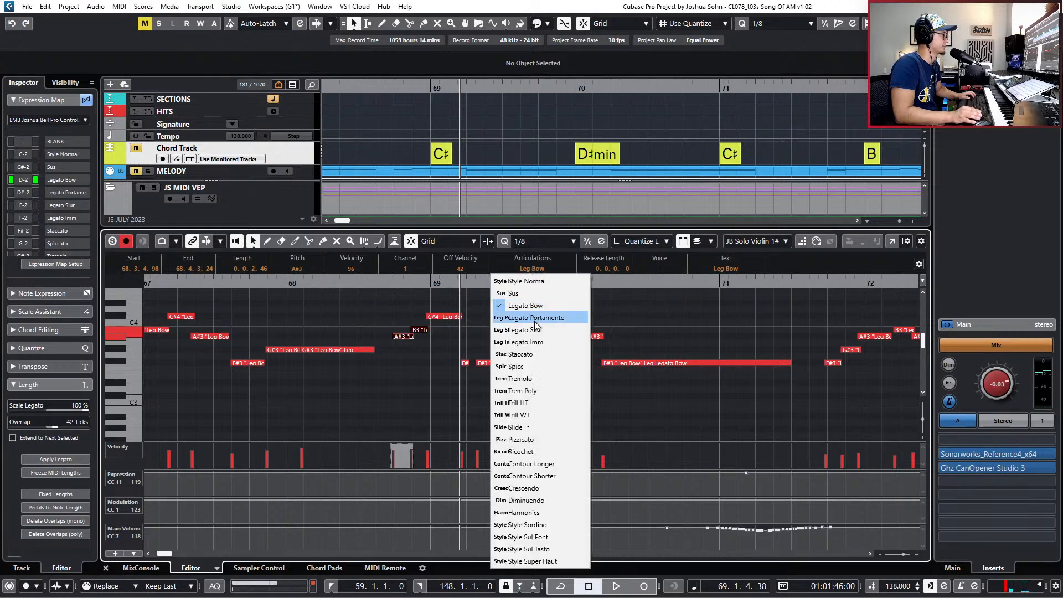
{"action": "left_click", "coordinate": [536, 329]}
{"action": "key", "text": "space"}
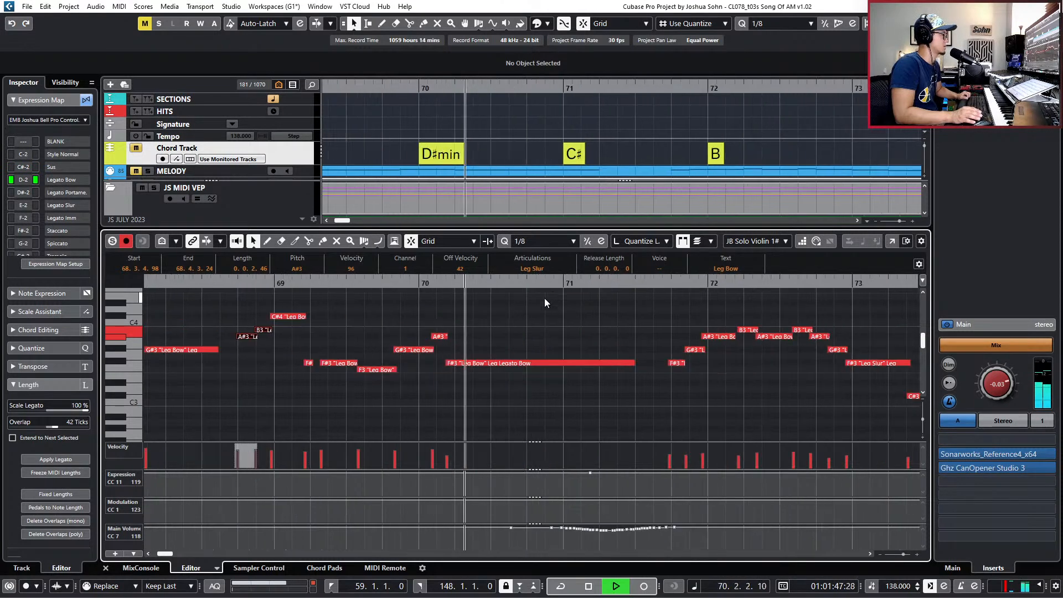
{"action": "key", "text": "space"}
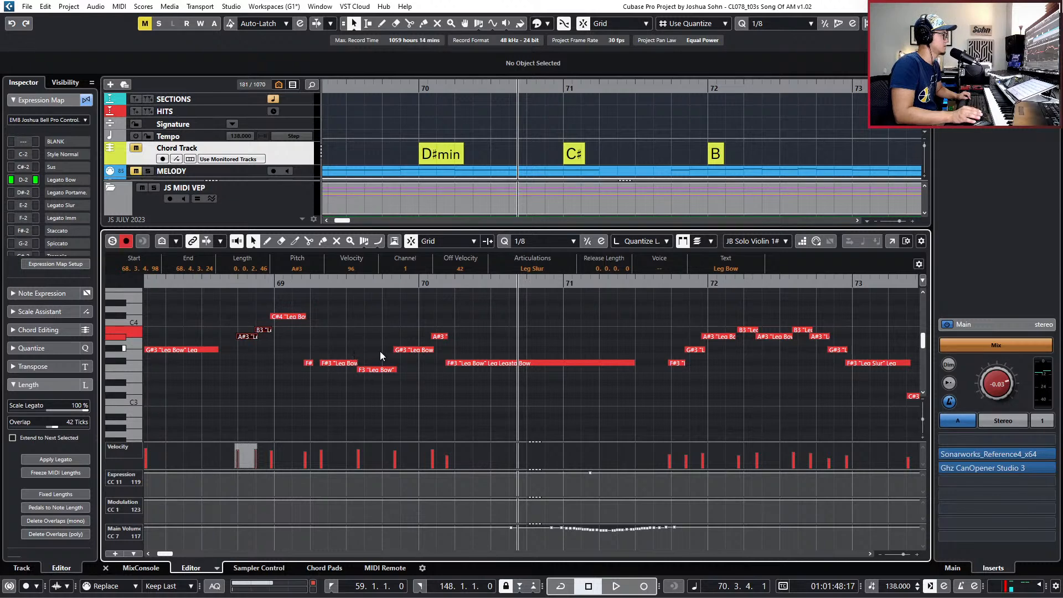
Set the G#3 and A#3 leading into the long F#3 of bar 70 to Legato Slur and audition the phrase.
{"action": "left_click_drag", "start_coordinate": [421, 327], "coordinate": [443, 363]}
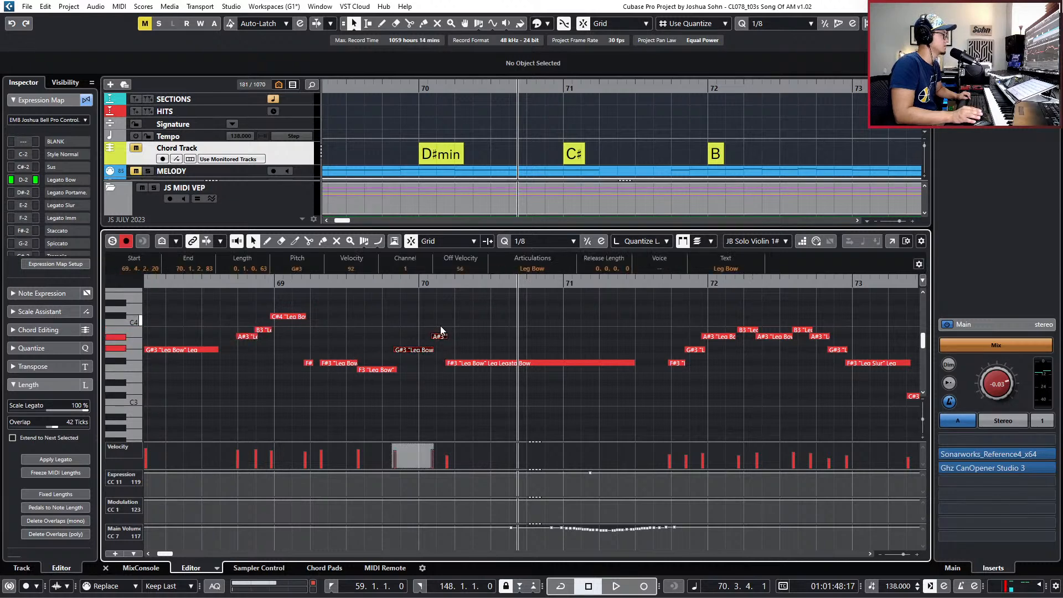
{"action": "left_click", "coordinate": [506, 271]}
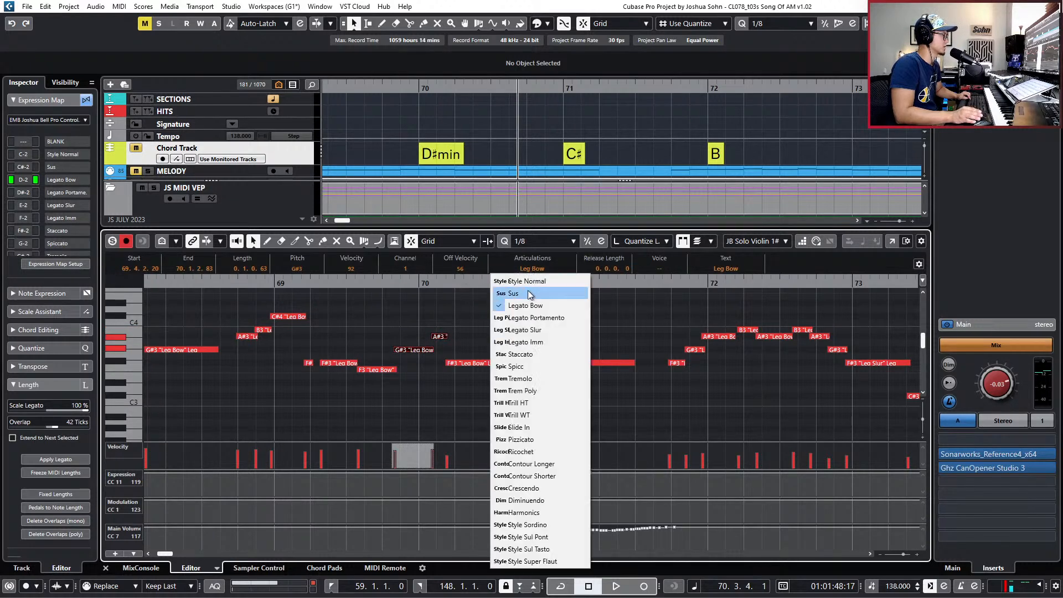
{"action": "left_click", "coordinate": [527, 324]}
{"action": "key", "text": "space"}
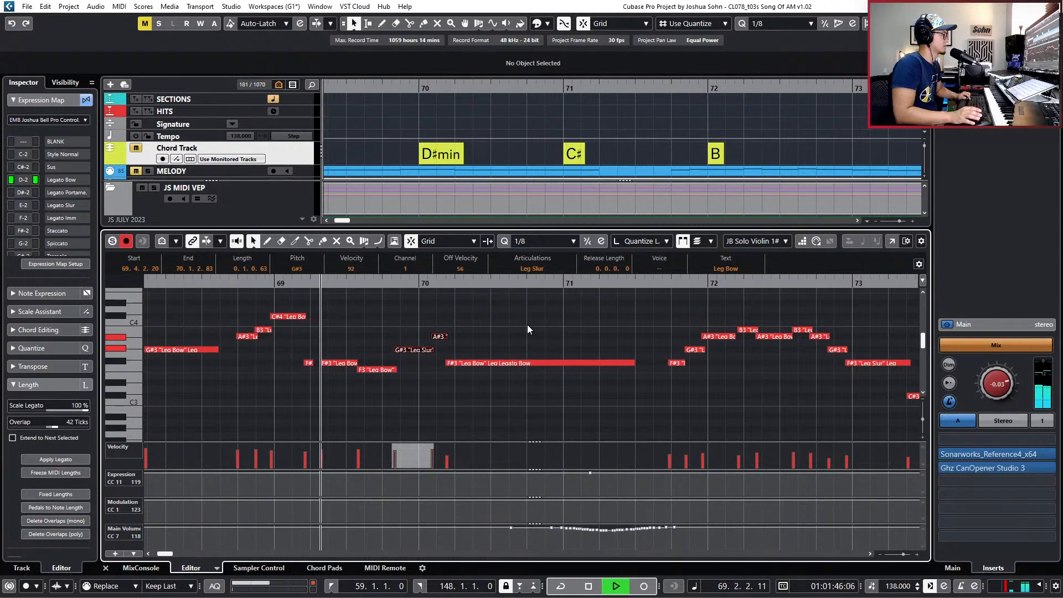
{"action": "key", "text": "space"}
Start the long F#3 in bar 70 at 70.1.4.69, extend the preceding A#3 to meet it, and play back through bar 77.
{"action": "left_click", "coordinate": [477, 322]}
{"action": "mouse_move", "coordinate": [450, 364]}
{"action": "left_mouse_down"}
{"action": "mouse_move", "coordinate": [459, 364]}
{"action": "mouse_move", "coordinate": [455, 337]}
{"action": "mouse_move", "coordinate": [450, 363]}
{"action": "left_mouse_up"}
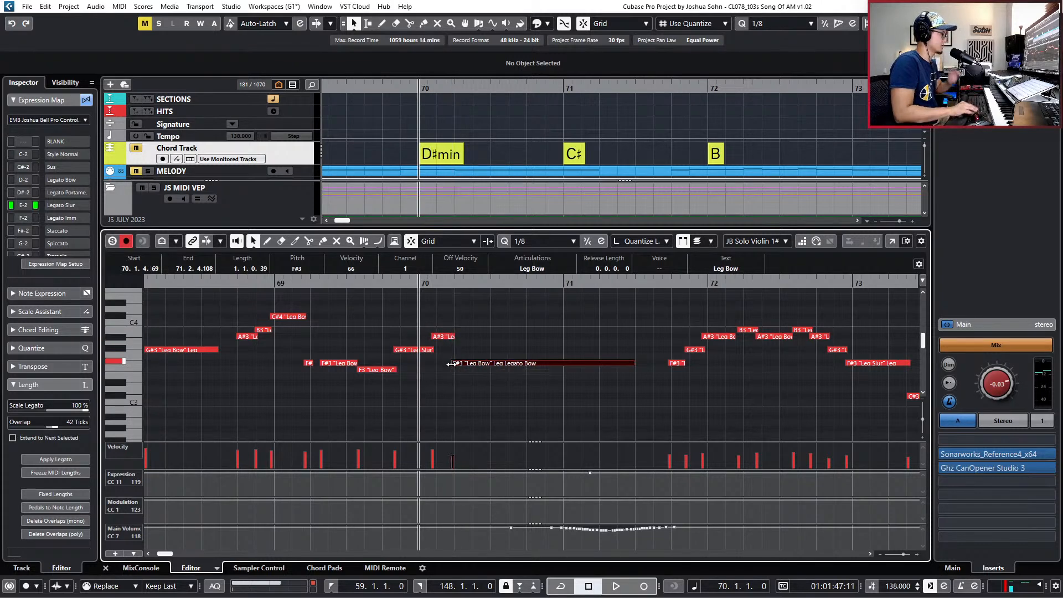
{"action": "key", "text": "space"}
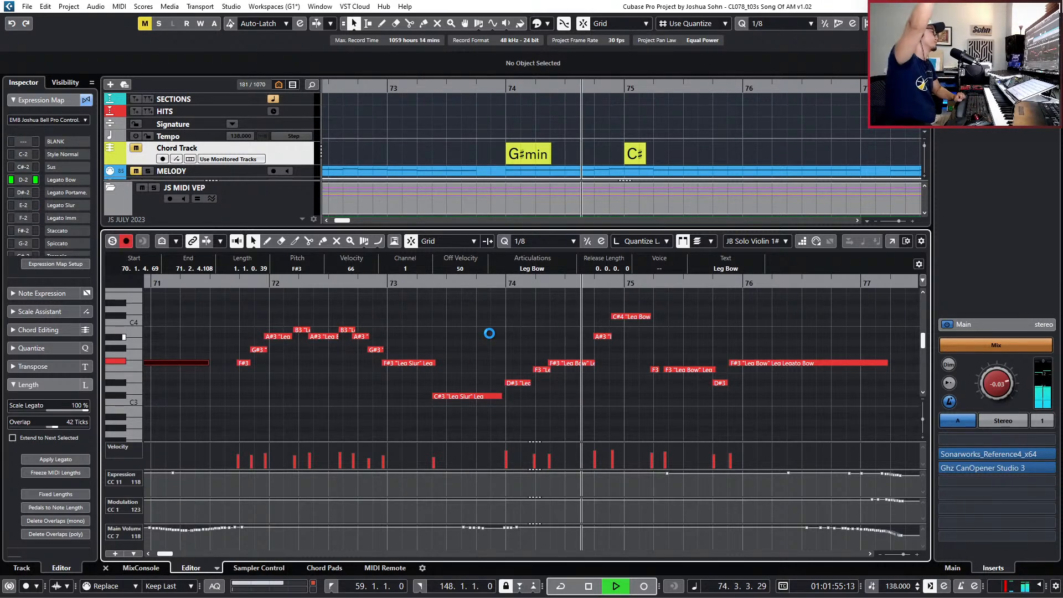
{"action": "scroll", "coordinate": [605, 351], "scroll_direction": "up", "scroll_amount": 1}
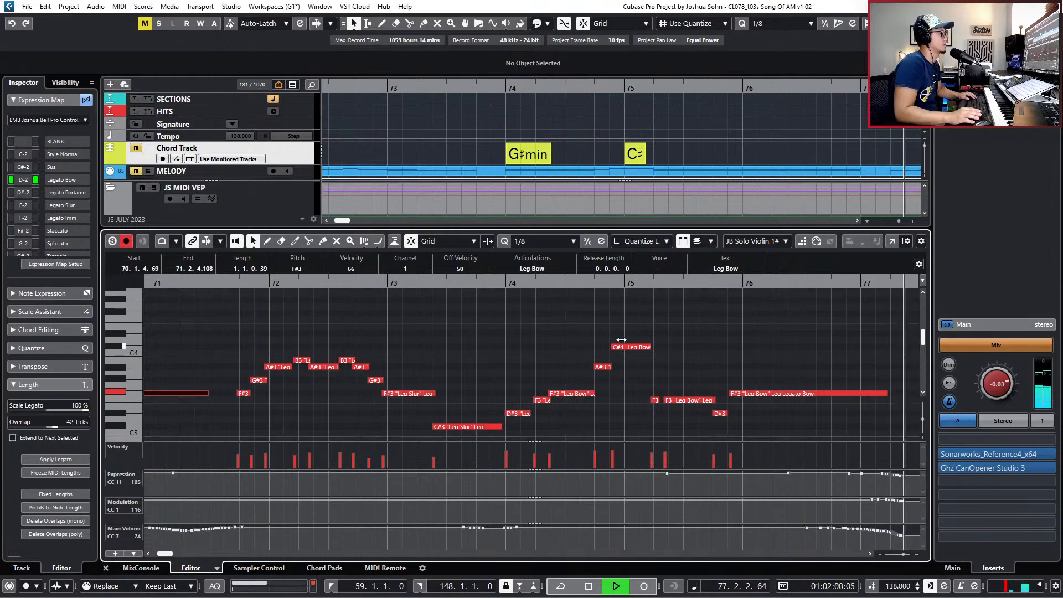
{"action": "key", "text": "space"}
Close the violin note editor and show the arrangement from the first chorus through the coda.
{"action": "scroll", "coordinate": [667, 354], "scroll_direction": "down", "scroll_amount": 3}
{"action": "key", "text": "Return"}
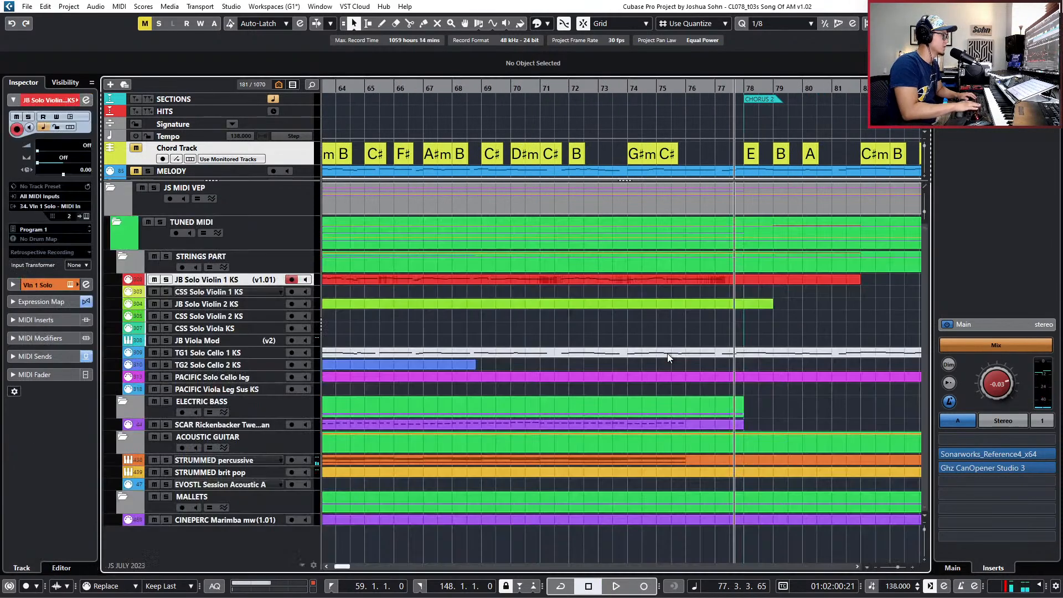
{"action": "key", "text": "KP_Subtract"}
{"action": "key", "text": "g"}
{"action": "key", "text": "g"}
{"action": "key", "text": "g"}
{"action": "key", "text": "g"}
{"action": "key", "text": "g"}
{"action": "key", "text": "g"}
{"action": "key", "text": "KP_Subtract"}
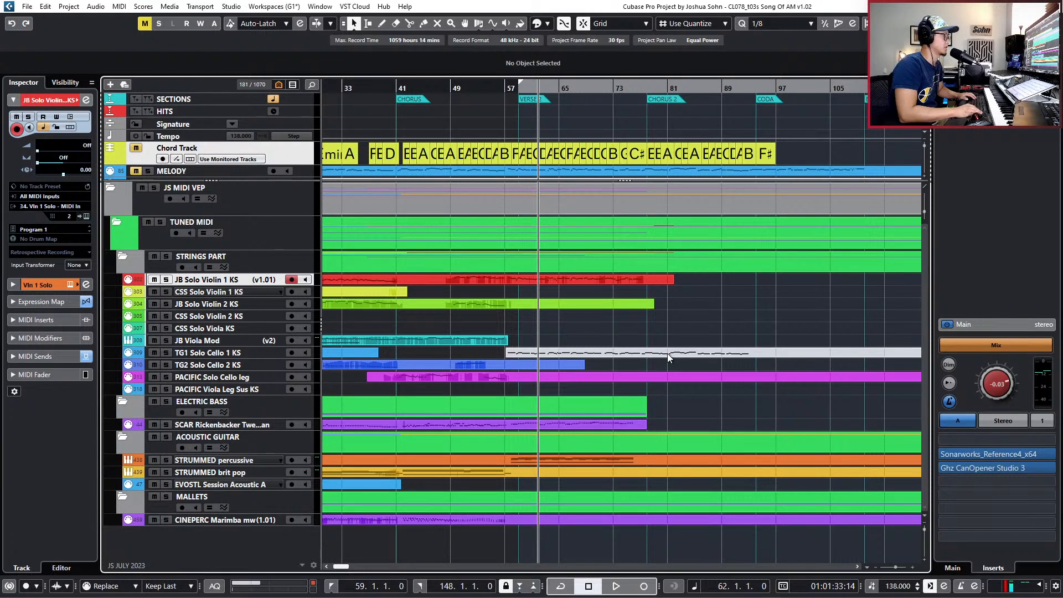
Place the playhead at bar 74, near the end of the second verse.
{"action": "key", "text": "KP_Subtract"}
{"action": "key", "text": "KP_Add"}
{"action": "key", "text": "KP_Add"}
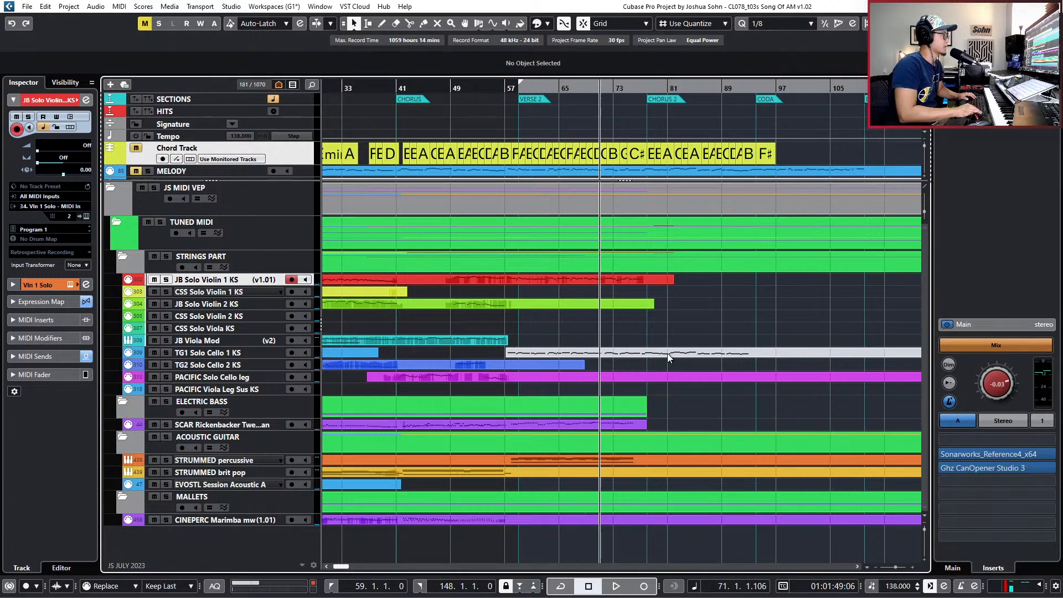
{"action": "key", "text": "KP_Add"}
{"action": "key", "text": "KP_Add"}
{"action": "key", "text": "KP_Add"}
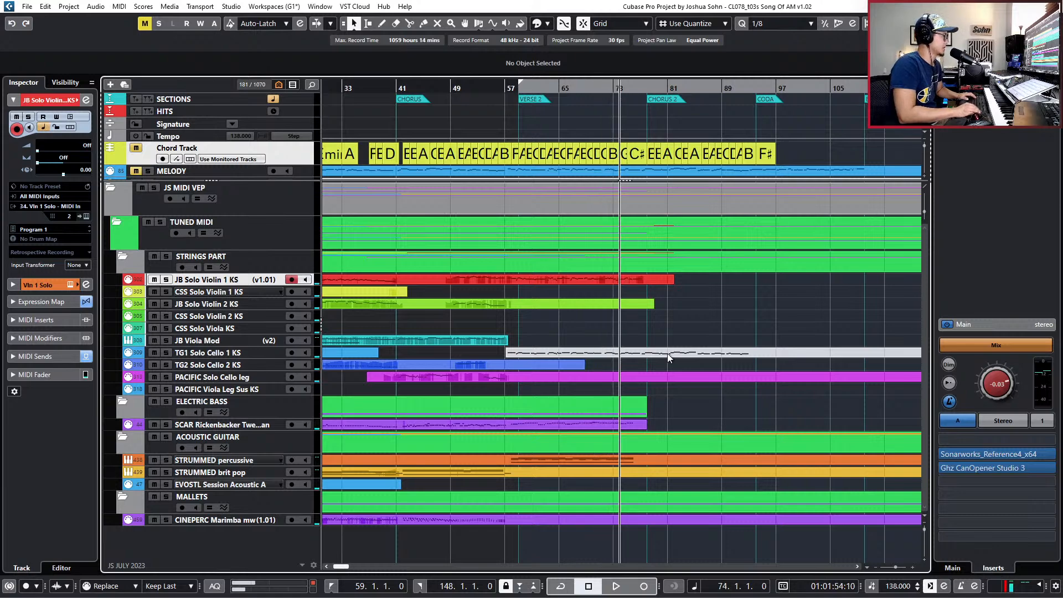
{"action": "scroll", "coordinate": [697, 396], "scroll_direction": "up", "scroll_amount": 3}
{"action": "scroll", "coordinate": [724, 434], "scroll_direction": "up", "scroll_amount": 1}
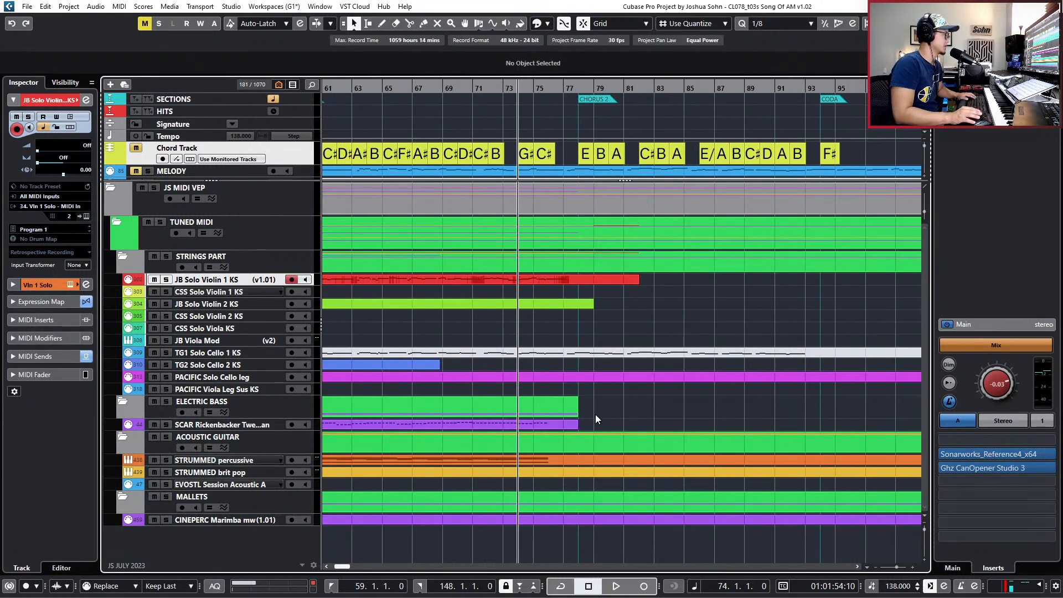
Solo the STRUMMED percussive track, play it from bar 74, and open its part in the note editor.
{"action": "left_click", "coordinate": [583, 458]}
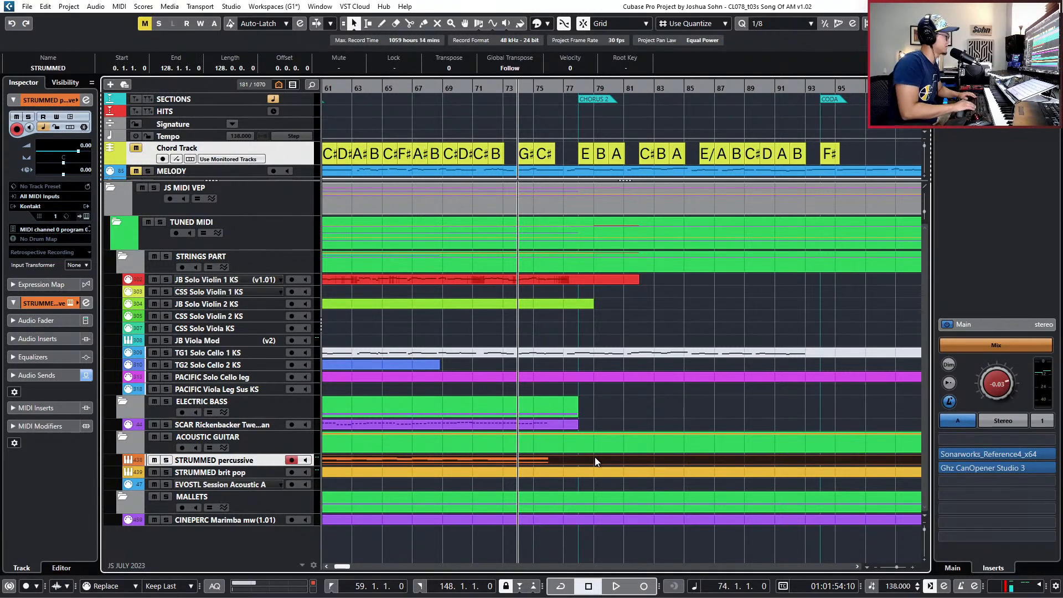
{"action": "key", "text": "s"}
{"action": "key", "text": "space"}
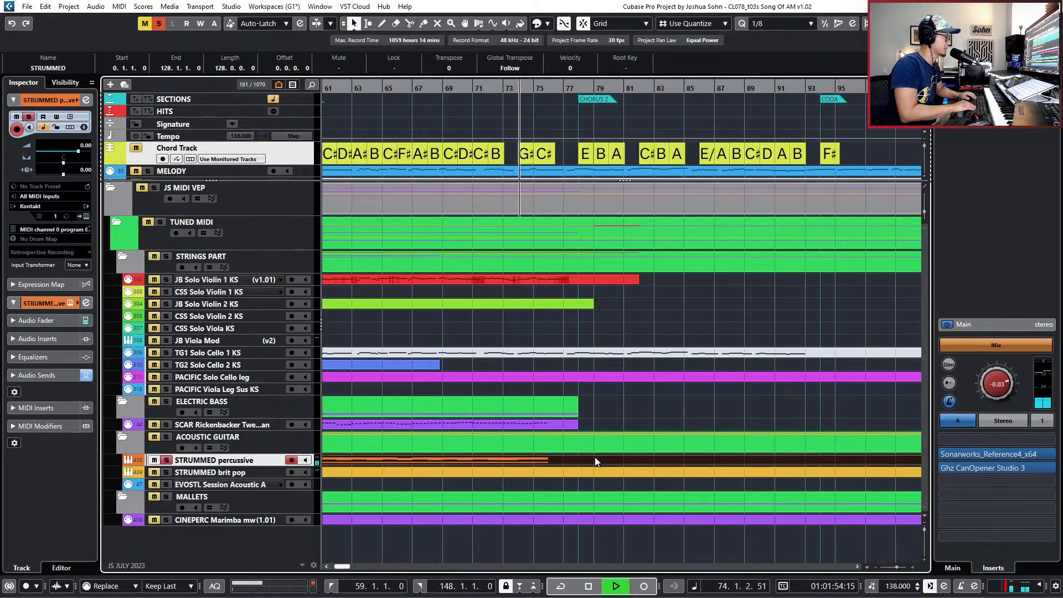
{"action": "double_click", "coordinate": [598, 460]}
{"action": "scroll", "coordinate": [574, 343], "scroll_direction": "right", "scroll_amount": 3}
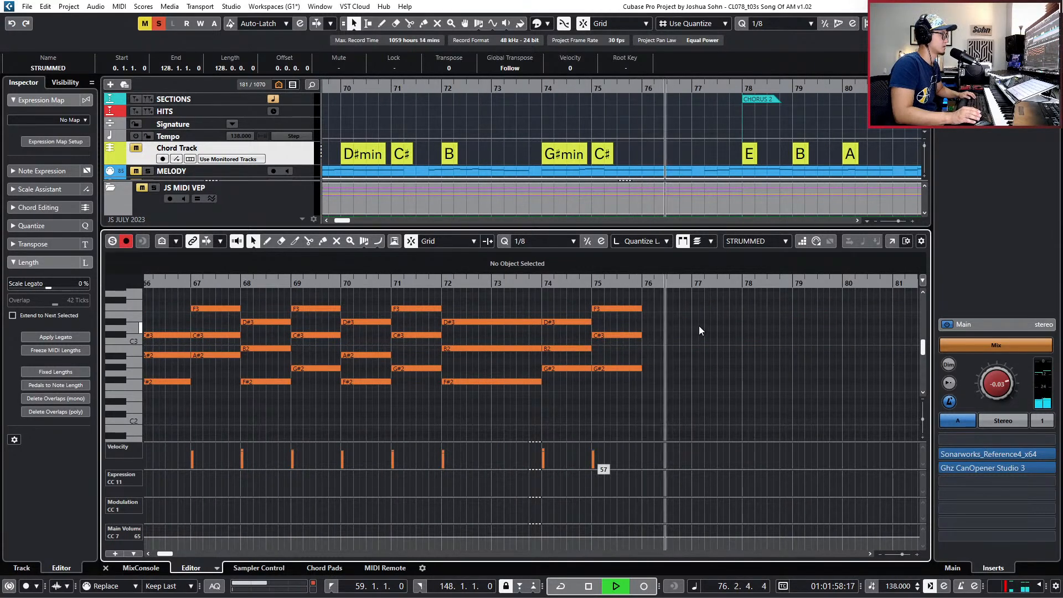
Stop at the end of the strummed part, select its bar 75 chord, and examine the Strummed Acoustic instrument's patterns and key ranges.
{"action": "key", "text": "space"}
{"action": "scroll", "coordinate": [692, 326], "scroll_direction": "up", "scroll_amount": 4}
{"action": "left_click_drag", "start_coordinate": [602, 296], "coordinate": [557, 396]}
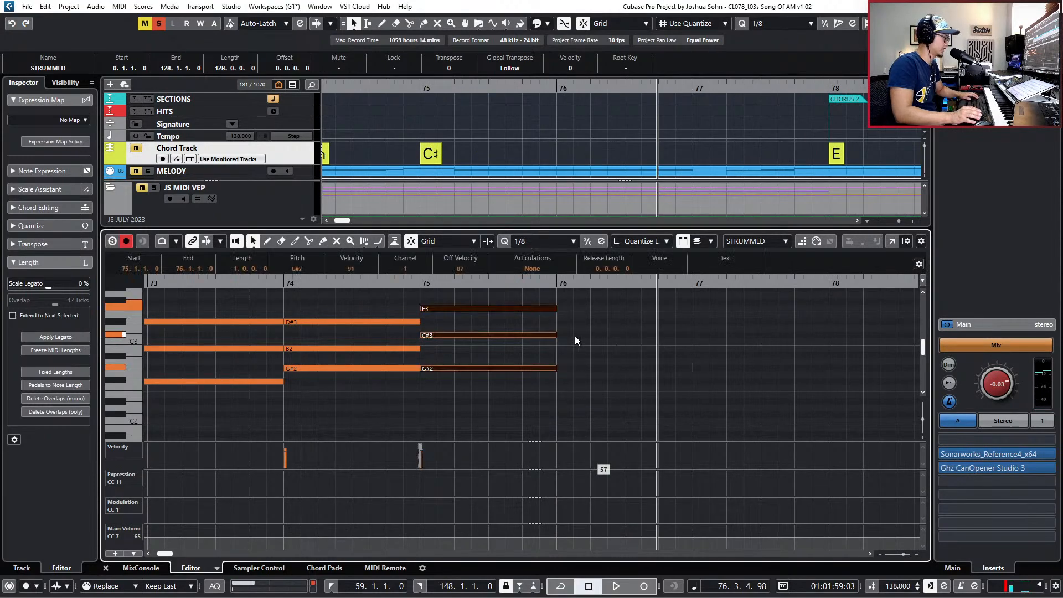
{"action": "key", "text": "F11"}
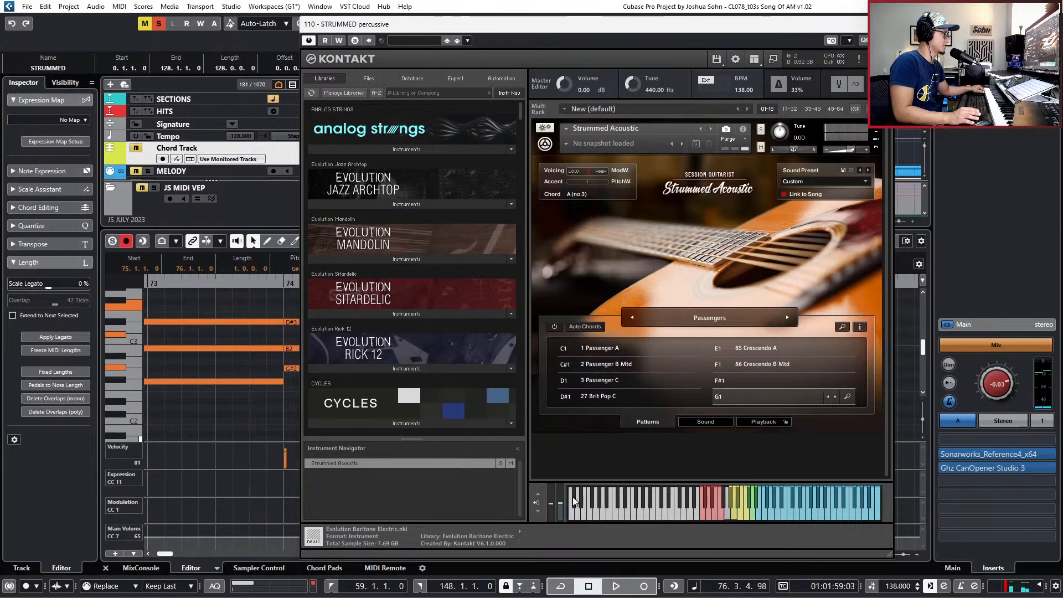
{"action": "left_click", "coordinate": [535, 492]}
{"action": "left_click", "coordinate": [536, 492]}
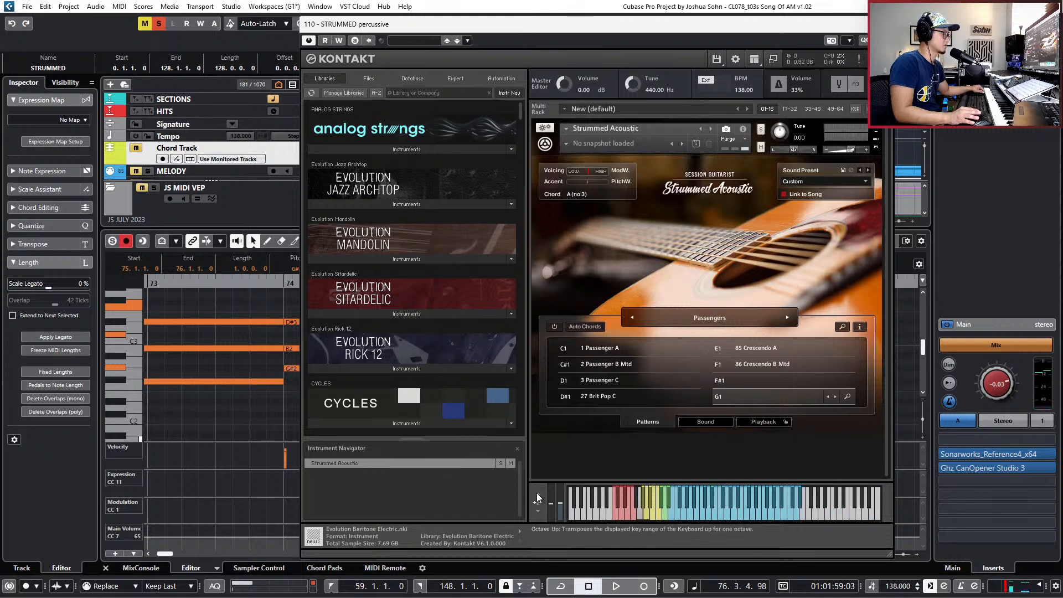
{"action": "left_click", "coordinate": [537, 493]}
{"action": "left_click", "coordinate": [537, 512]}
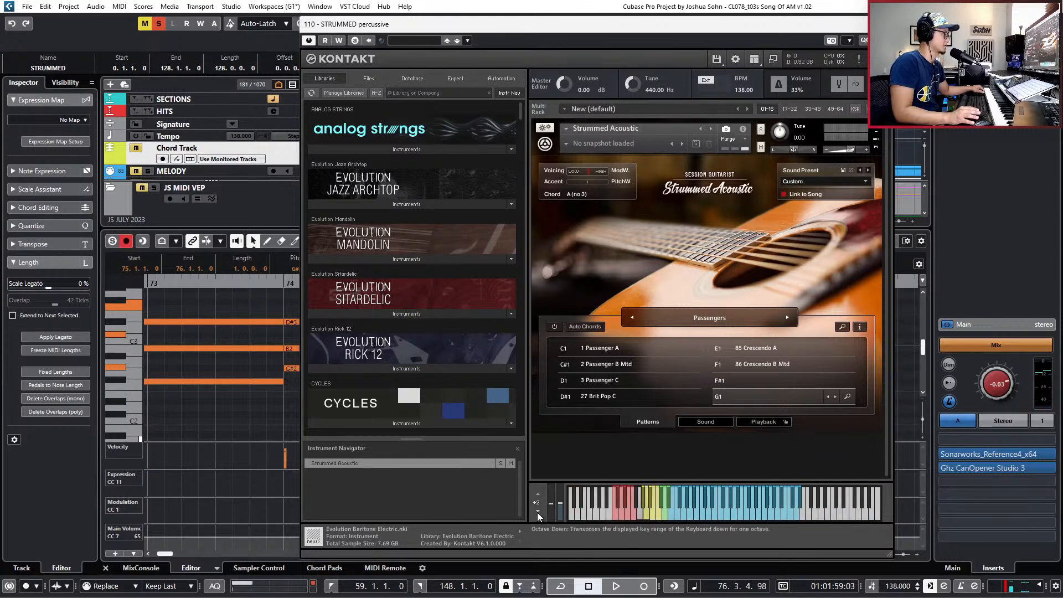
{"action": "left_click", "coordinate": [537, 512]}
{"action": "left_click", "coordinate": [537, 513]}
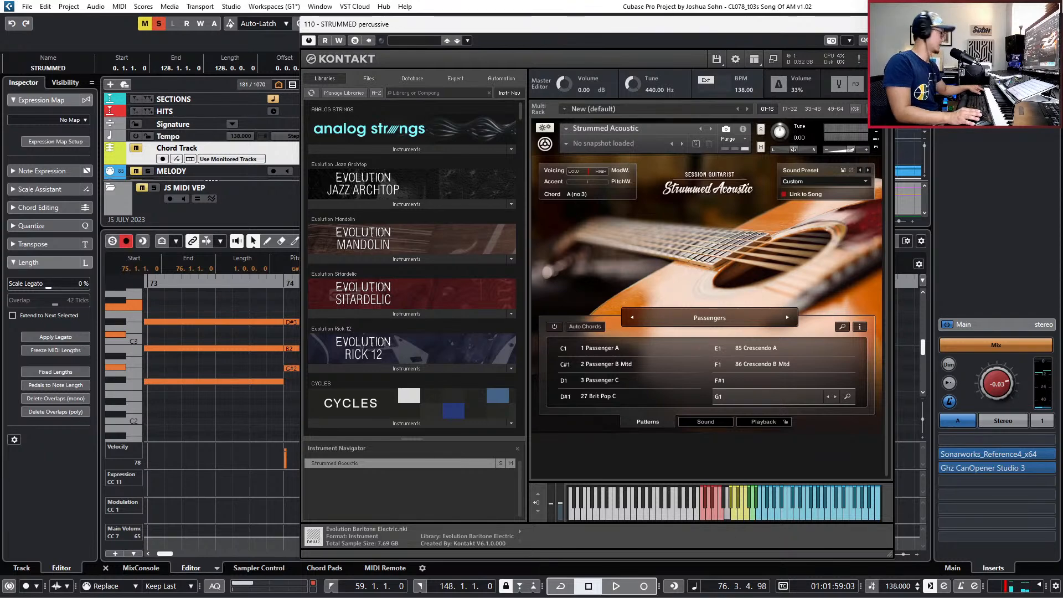
{"action": "left_click", "coordinate": [883, 24]}
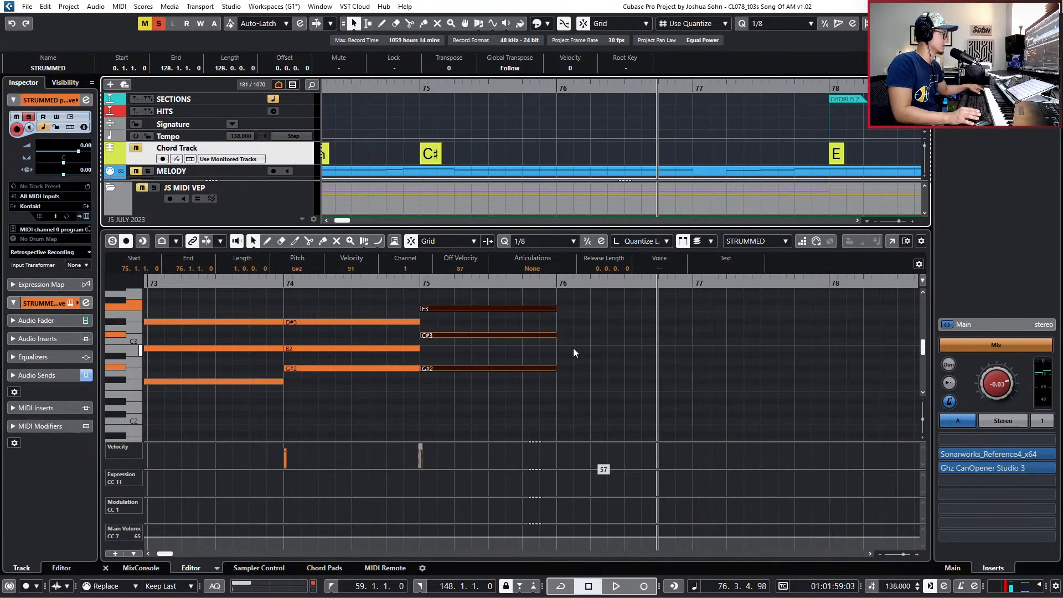
Insert a short A1 note at bar 76 below the strummed chords and shift it an eighth earlier to 75.4.3.
{"action": "scroll", "coordinate": [691, 340], "scroll_direction": "down", "scroll_amount": 2}
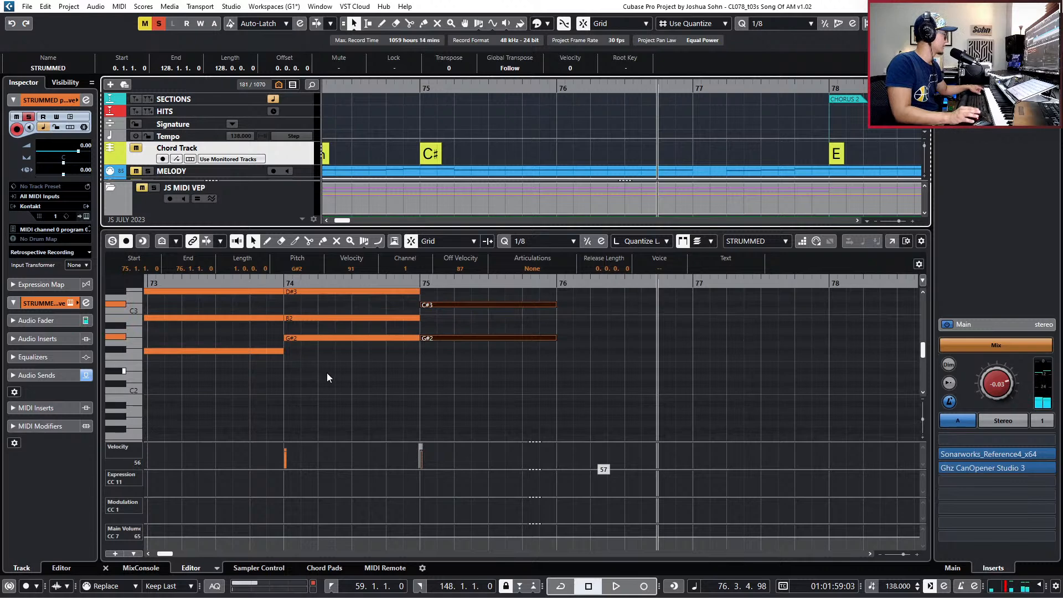
{"action": "left_click", "coordinate": [562, 410], "text": "alt"}
{"action": "key", "text": "KP_Subtract"}
{"action": "key", "text": "KP_Subtract"}
{"action": "key", "text": "space"}
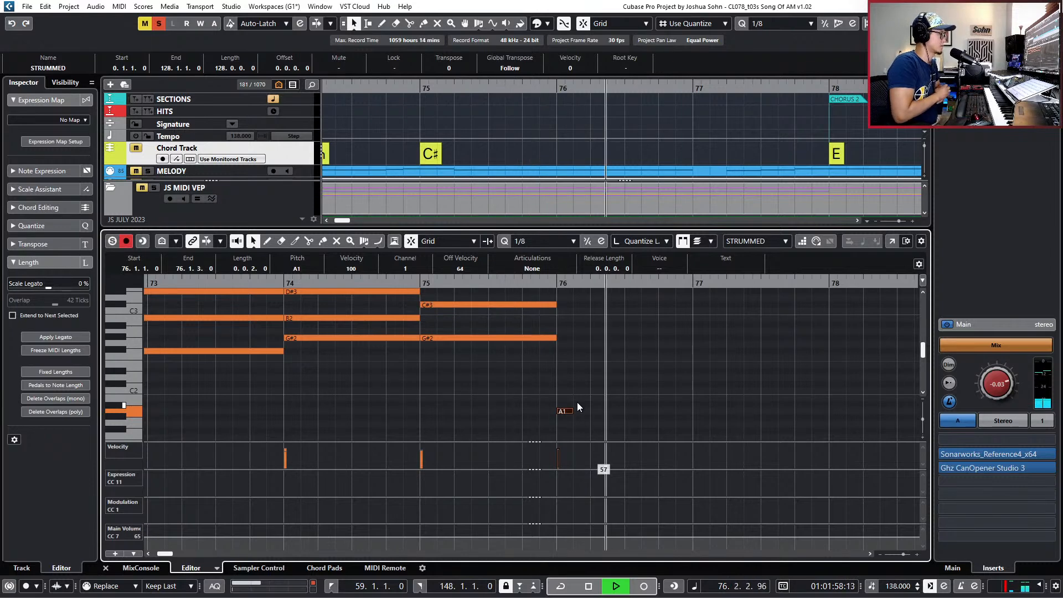
{"action": "key", "text": "space"}
{"action": "key", "text": "ctrl+Left"}
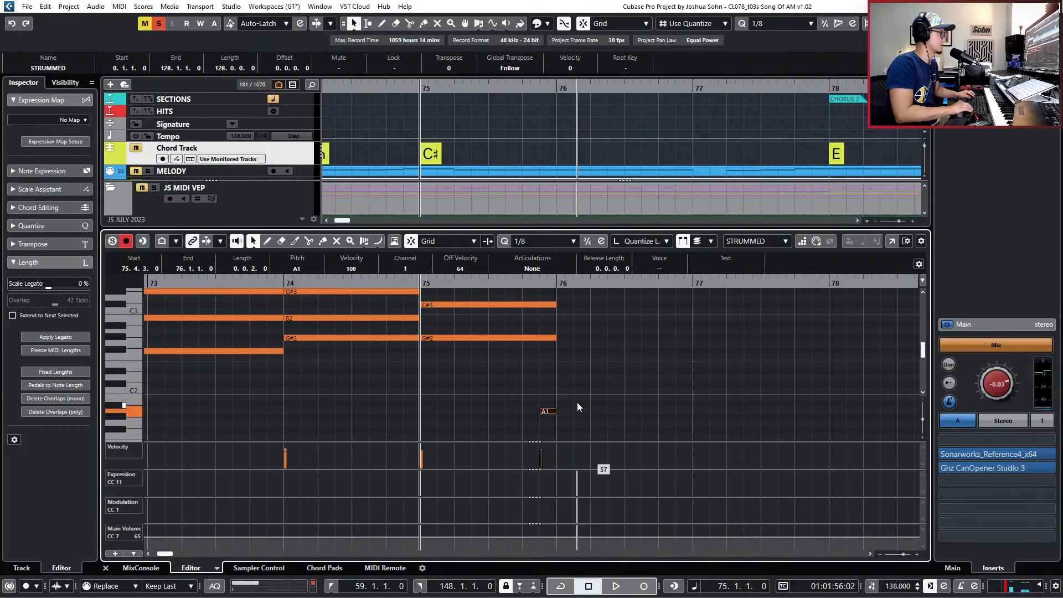
Play the end of the strummed guitar part from bar 75, stop, and close the note editor with the playhead at bar 73.
{"action": "key", "text": "space"}
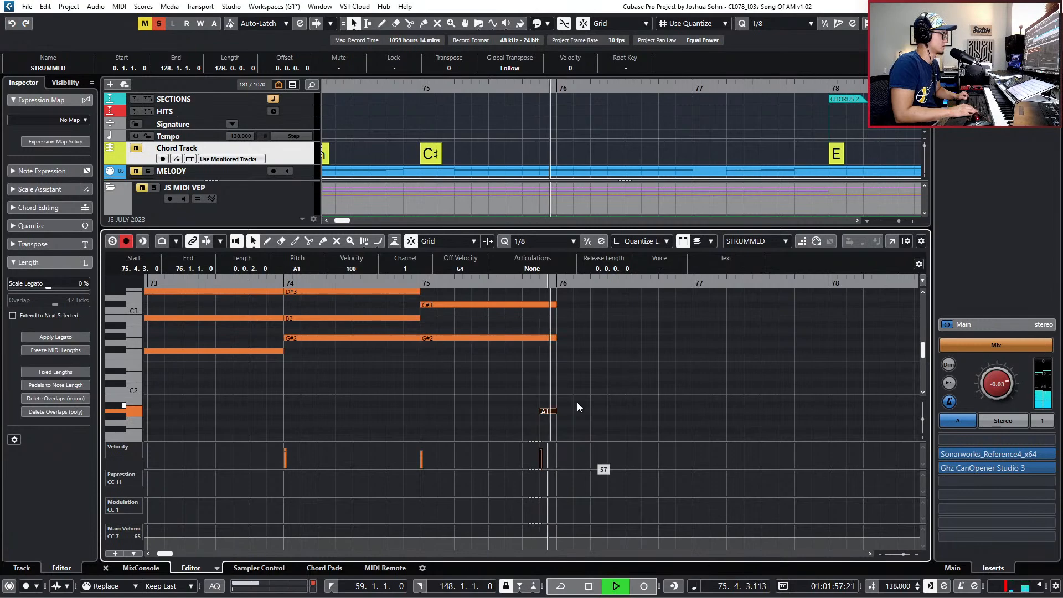
{"action": "key", "text": "KP_Subtract"}
{"action": "key", "text": "space"}
{"action": "key", "text": "KP_Subtract"}
{"action": "key", "text": "Return"}
Open the SCAR Rickenbacker bass part, check its notes around bar 75, and close the note editor.
{"action": "scroll", "coordinate": [577, 402], "scroll_direction": "down", "scroll_amount": 4}
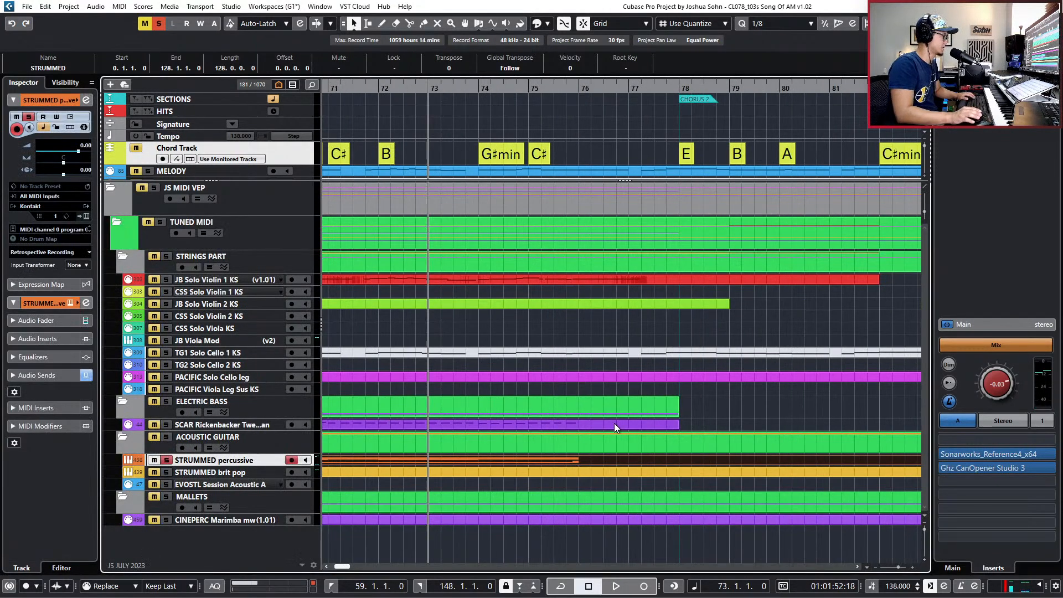
{"action": "left_click", "coordinate": [614, 425]}
{"action": "double_click", "coordinate": [614, 423]}
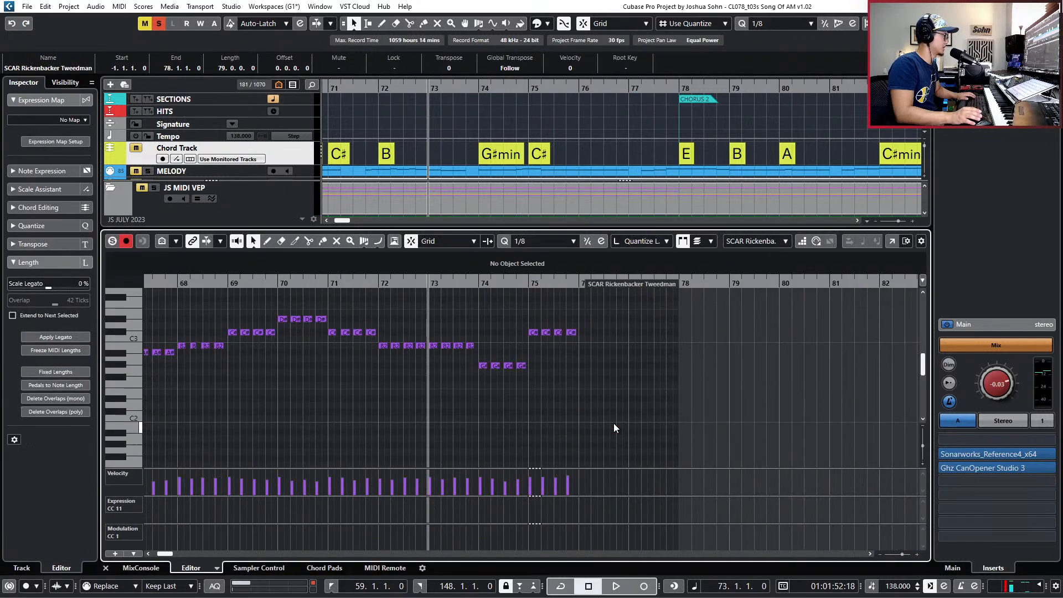
{"action": "left_click_drag", "start_coordinate": [551, 333], "coordinate": [556, 332]}
{"action": "key", "text": "Return"}
Play the second verse without any solo from bar 58 and stop in bar 71.
{"action": "key", "text": "g"}
{"action": "key", "text": "g"}
{"action": "key", "text": "g"}
{"action": "key", "text": "g"}
{"action": "key", "text": "g"}
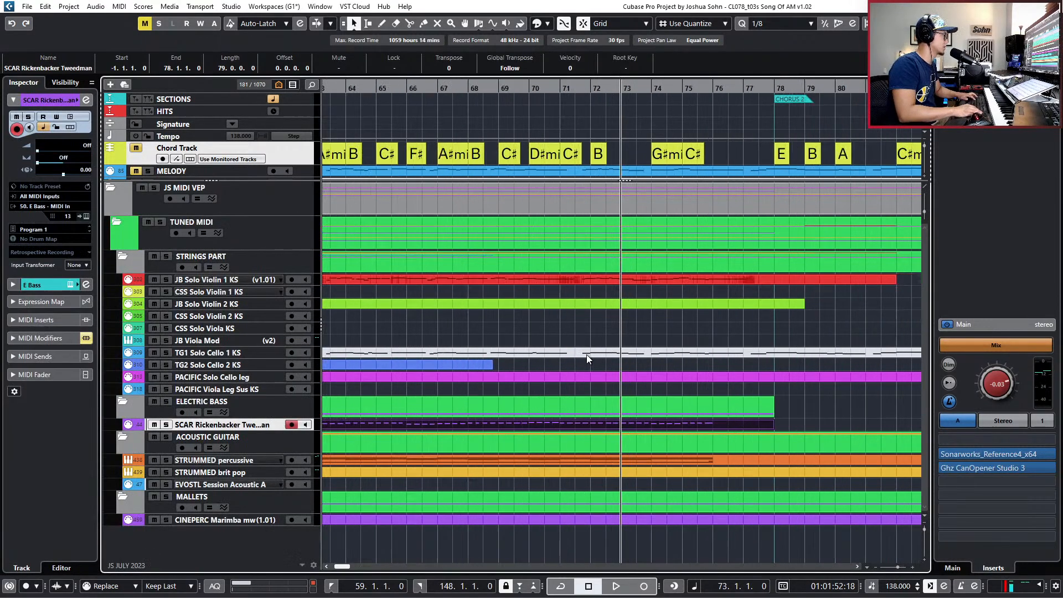
{"action": "key", "text": "KP_Subtract"}
{"action": "key", "text": "KP_Subtract"}
{"action": "key", "text": "KP_Subtract"}
{"action": "key", "text": "KP_Subtract"}
{"action": "key", "text": "KP_Subtract"}
{"action": "key", "text": "KP_Subtract"}
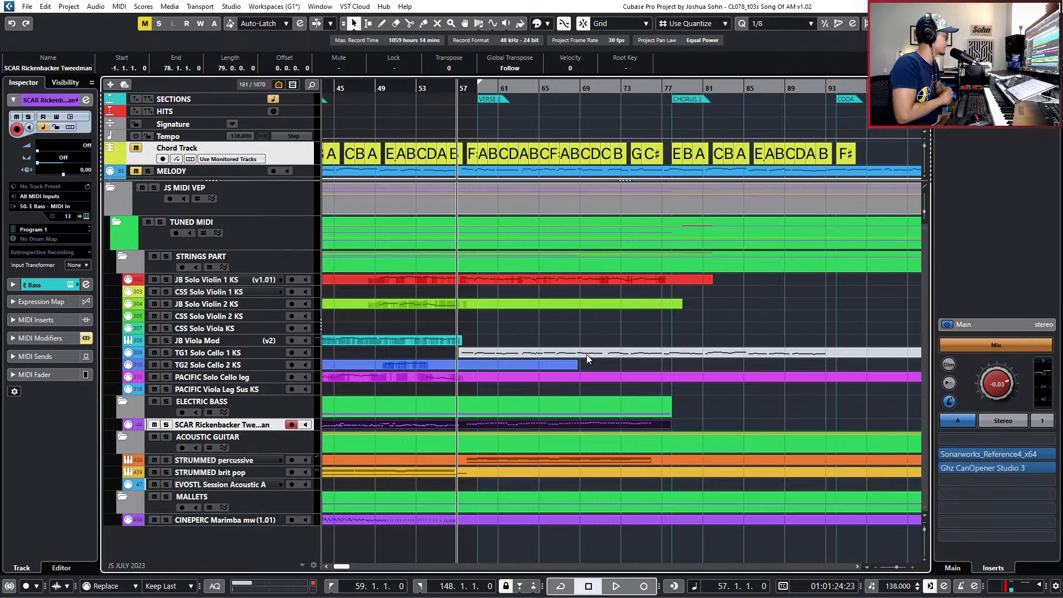
{"action": "key", "text": "KP_Subtract"}
{"action": "key", "text": "KP_Subtract"}
{"action": "key", "text": "KP_Add"}
{"action": "key", "text": "KP_Add"}
{"action": "key", "text": "KP_Add"}
{"action": "key", "text": "KP_Add"}
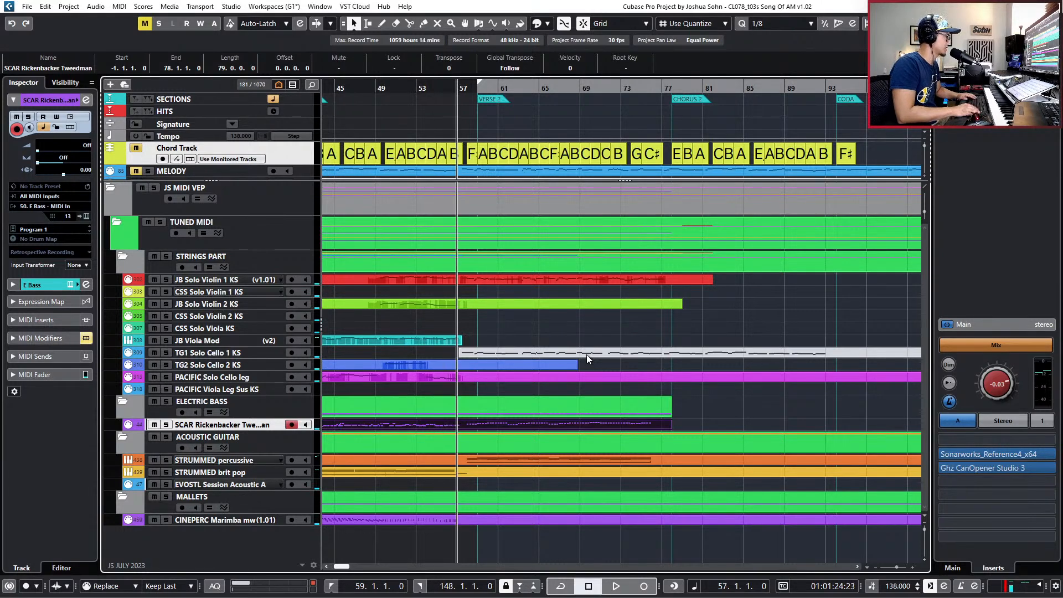
{"action": "key", "text": "KP_Subtract"}
{"action": "key", "text": "KP_Subtract"}
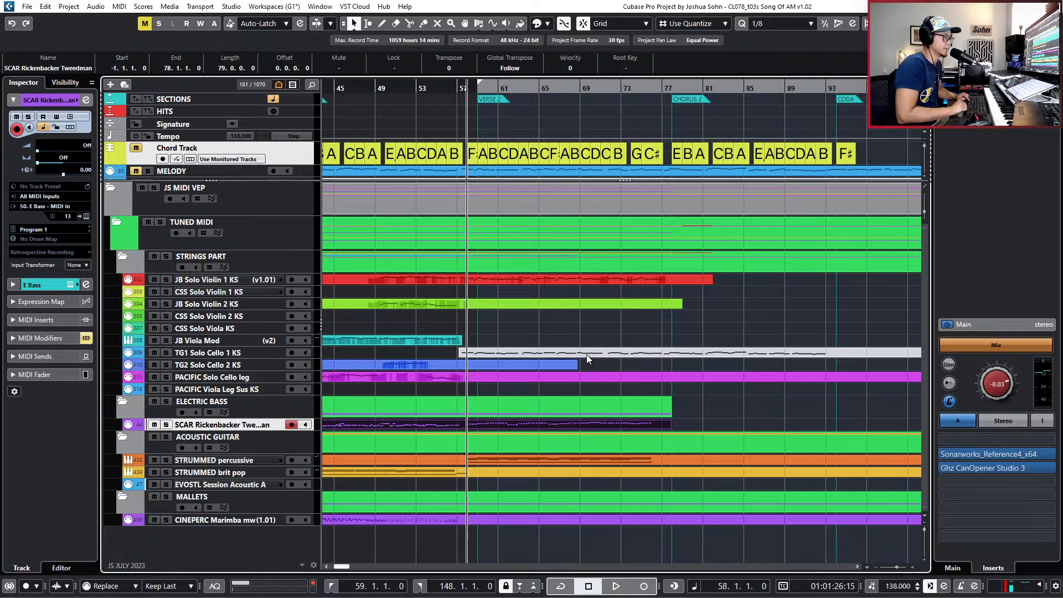
{"action": "key", "text": "space"}
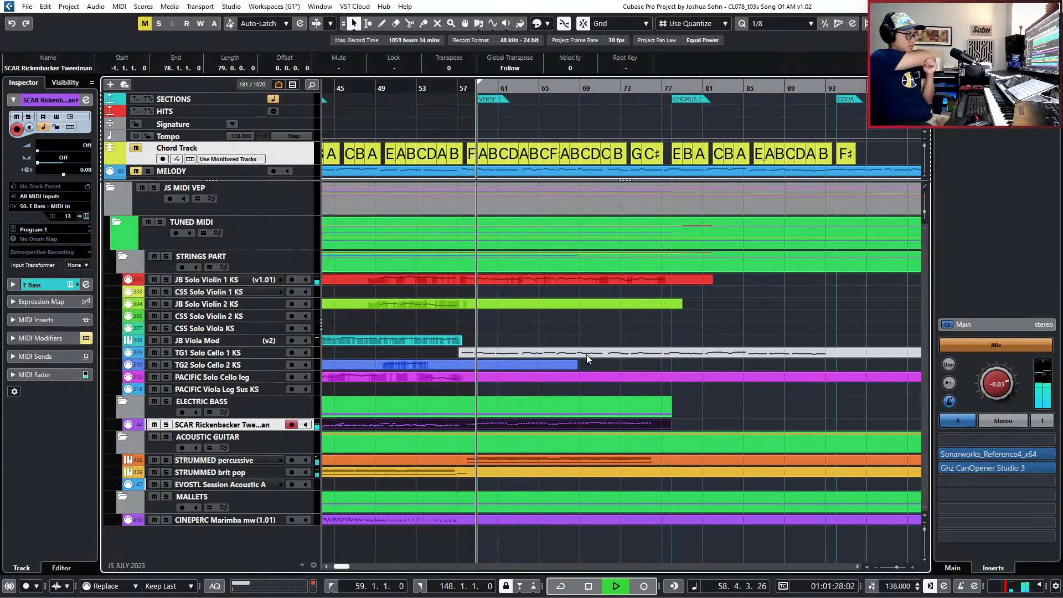
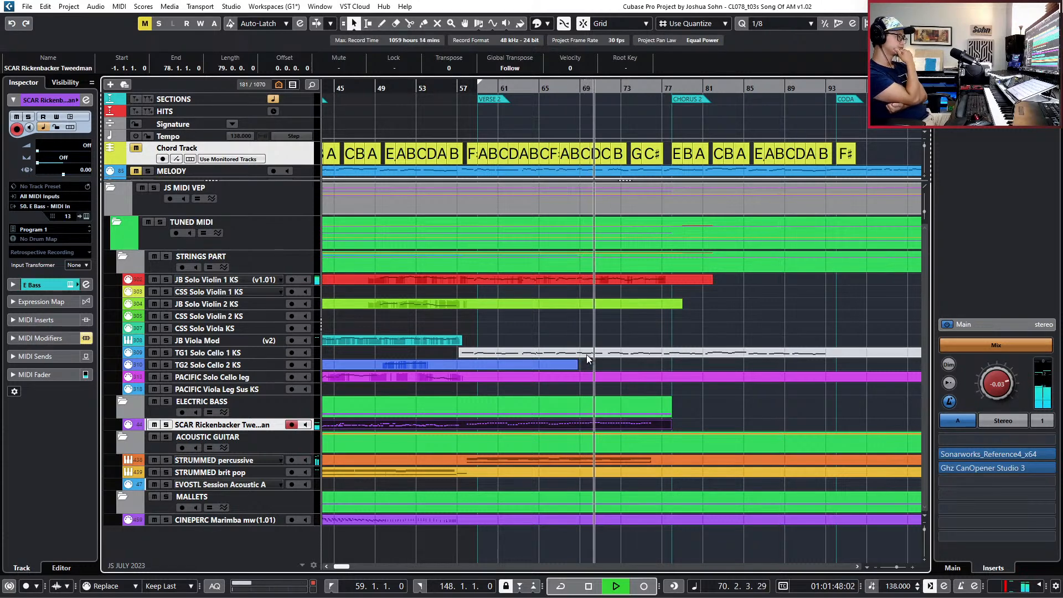
{"action": "key", "text": "space"}
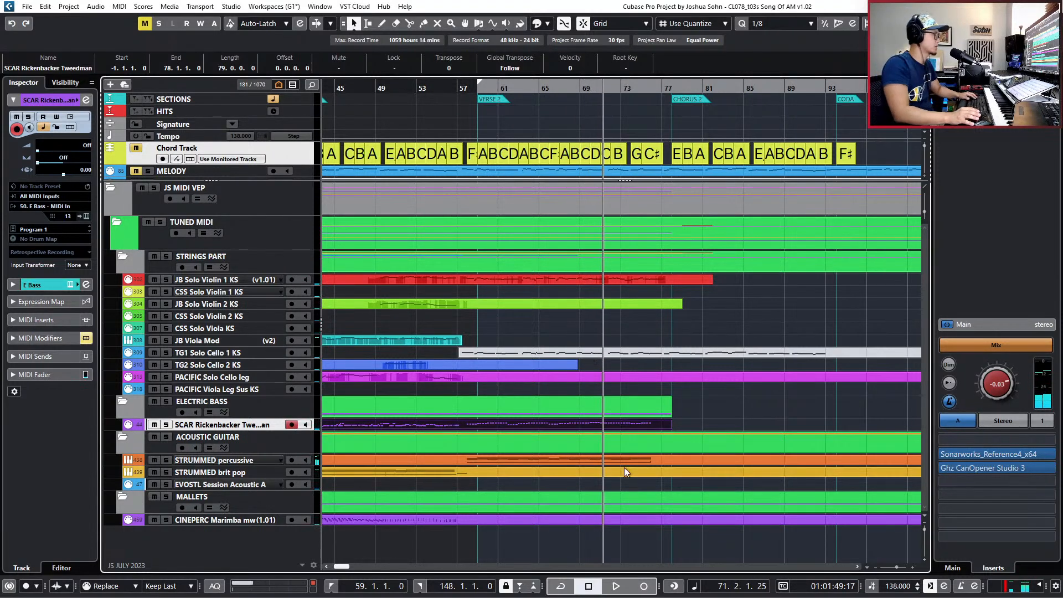
Open the SCAR Rickenbacker bass part, raise the last two notes of bar 69 to D3, and play the change.
{"action": "double_click", "coordinate": [659, 425]}
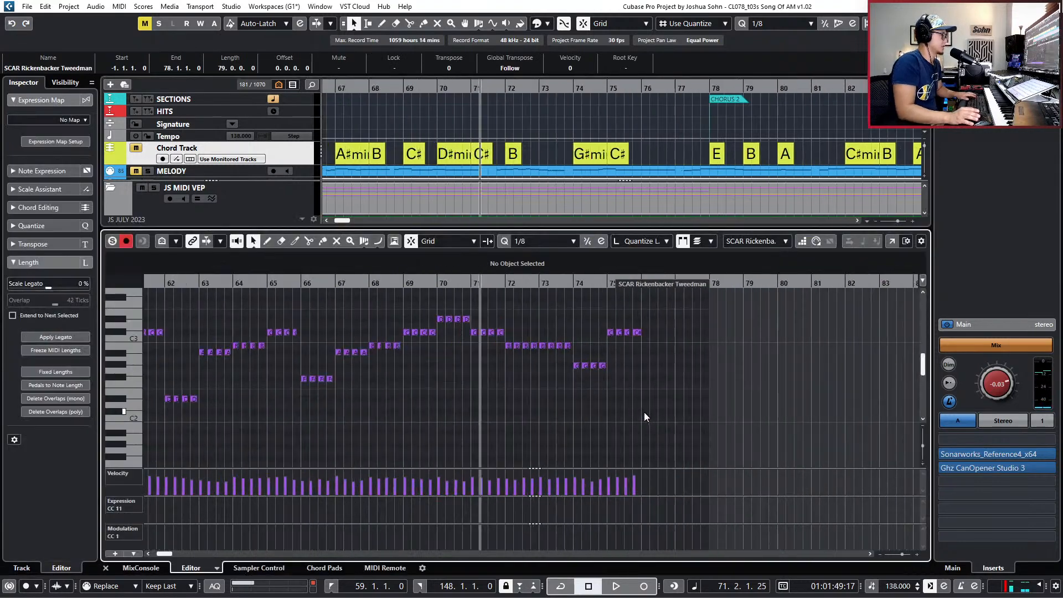
{"action": "key", "text": "space"}
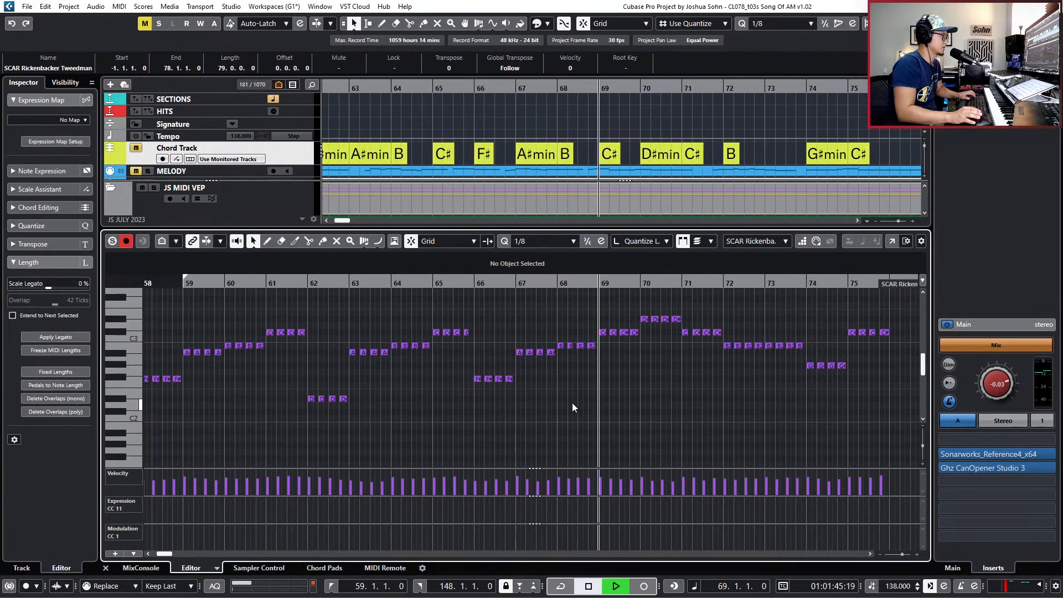
{"action": "scroll", "coordinate": [572, 407], "scroll_direction": "up", "scroll_amount": 2}
{"action": "key", "text": "space"}
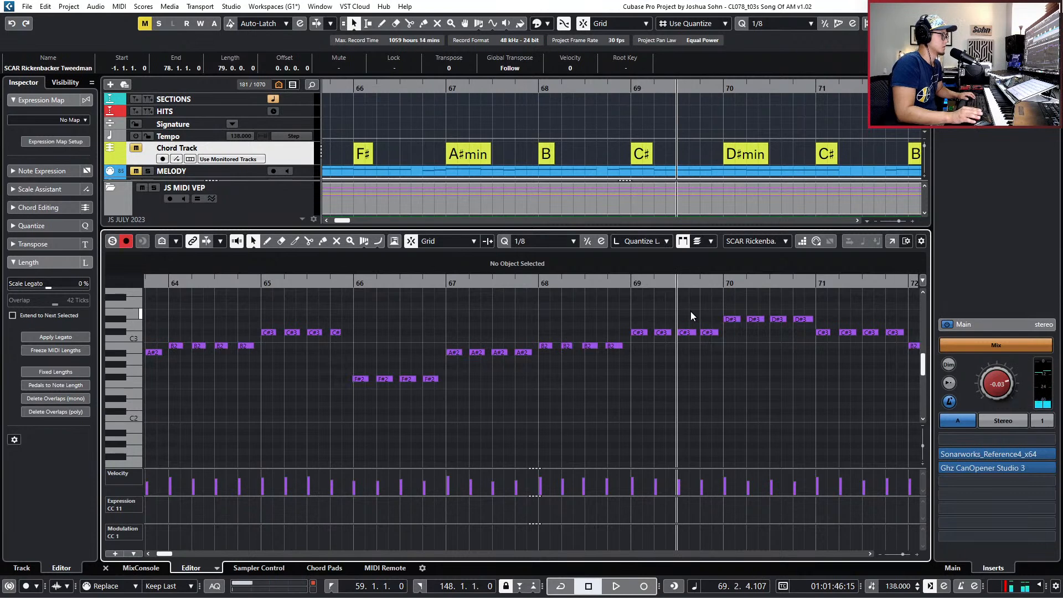
{"action": "left_click_drag", "start_coordinate": [689, 320], "coordinate": [706, 350]}
{"action": "key", "text": "Up"}
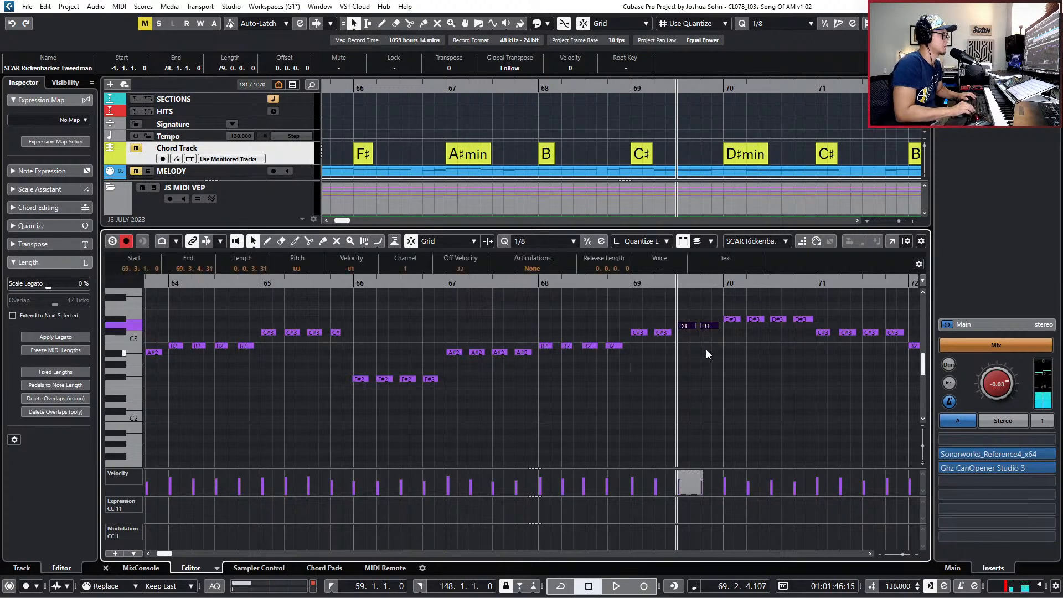
{"action": "key", "text": "space"}
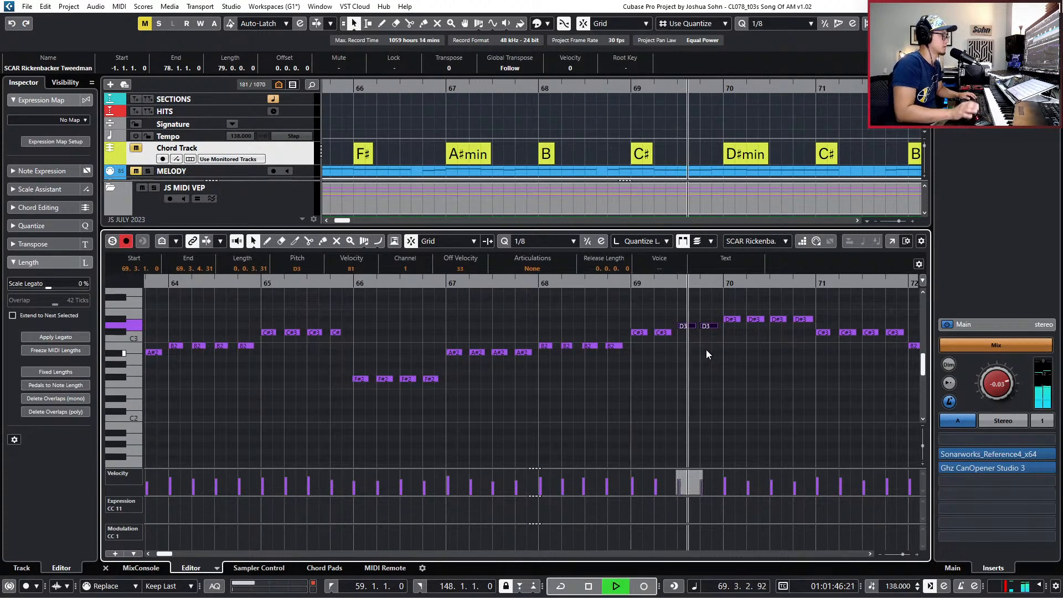
{"action": "key", "text": "space"}
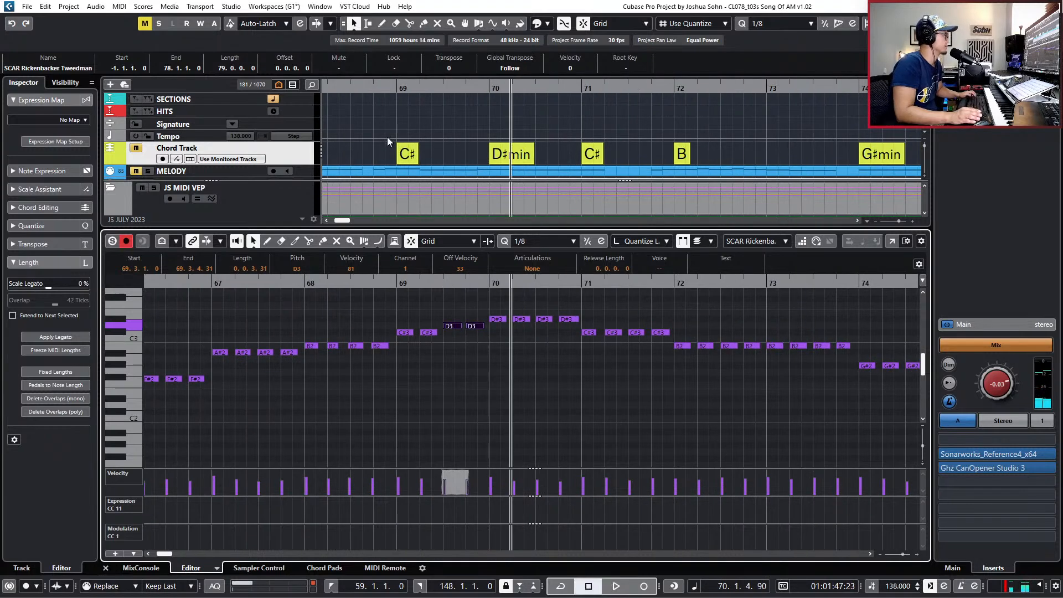
Add a C# major chord on the chord track at 69.3 and set its enharmonic shift to sharp.
{"action": "left_click", "coordinate": [448, 153], "text": "alt"}
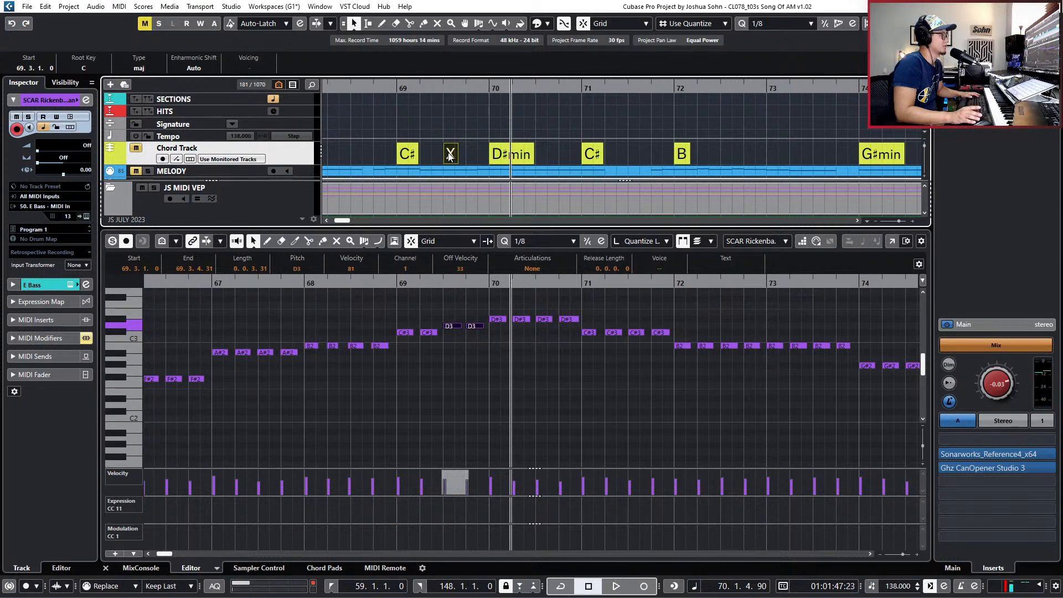
{"action": "double_click", "coordinate": [449, 154]}
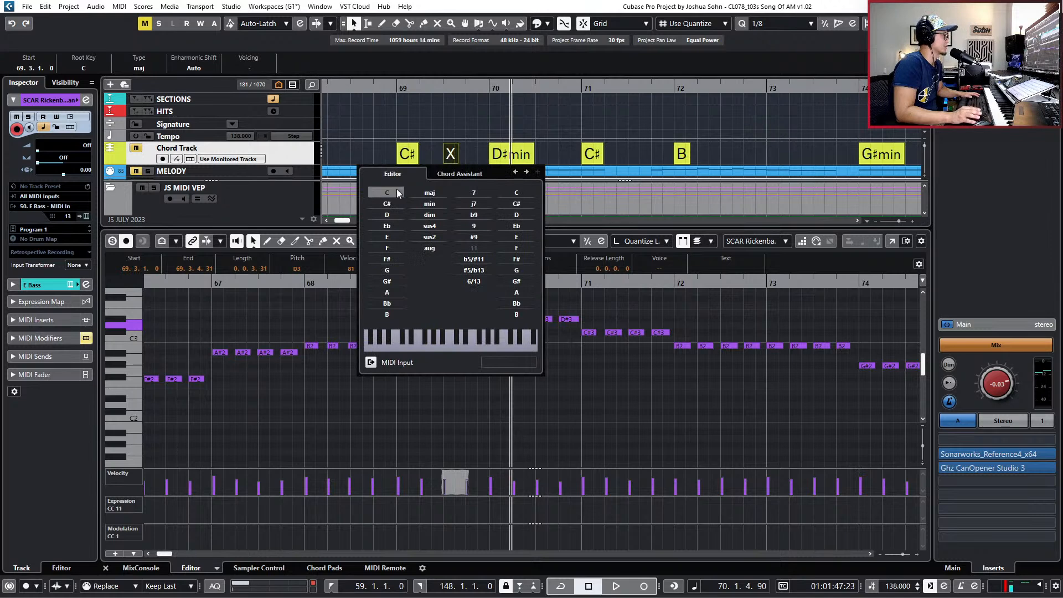
{"action": "left_click", "coordinate": [388, 204]}
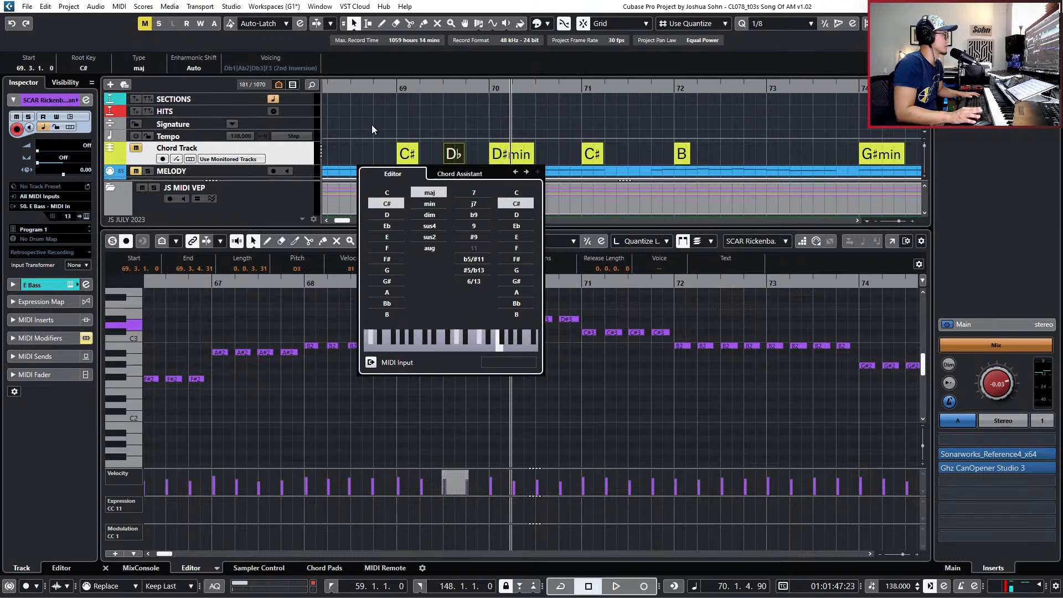
{"action": "left_click", "coordinate": [181, 58]}
{"action": "left_click", "coordinate": [192, 68]}
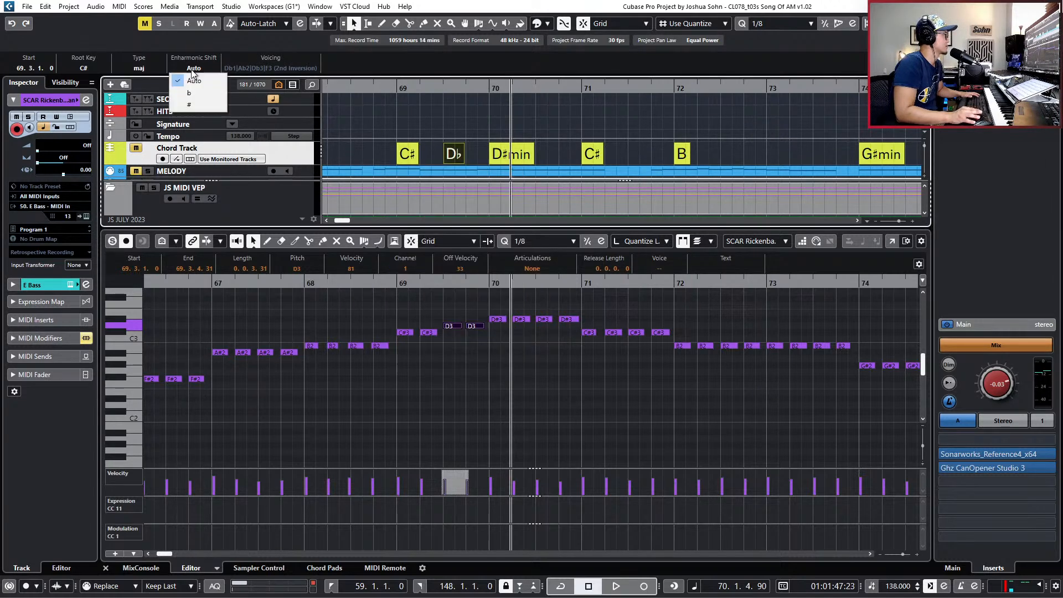
{"action": "left_click", "coordinate": [201, 106]}
Set the bass note of the chord at 69.3 to D, making it C#/D, and deselect the bass notes.
{"action": "double_click", "coordinate": [453, 157]}
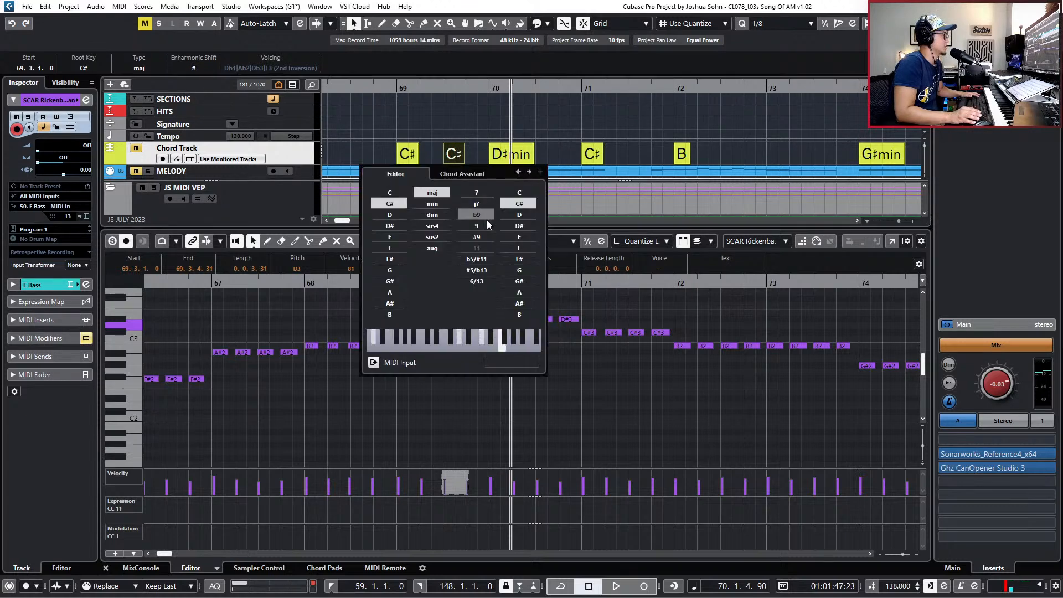
{"action": "left_click", "coordinate": [517, 215]}
{"action": "left_click", "coordinate": [609, 308]}
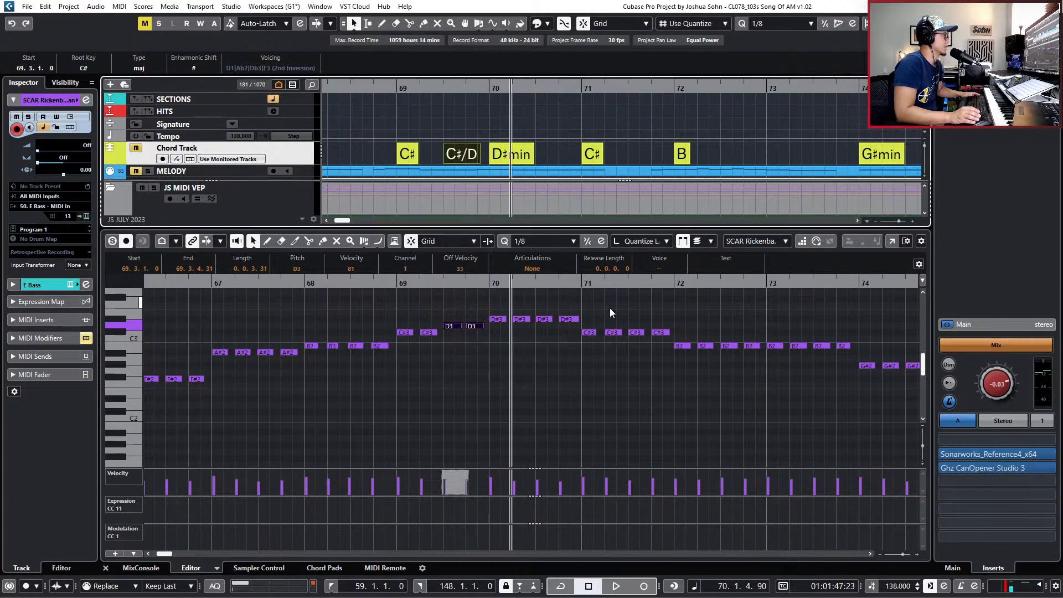
{"action": "left_click", "coordinate": [526, 344]}
Place the playhead at bar 66, ahead of the altered bass notes in bar 69.
{"action": "key", "text": "g"}
{"action": "key", "text": "g"}
{"action": "key", "text": "g"}
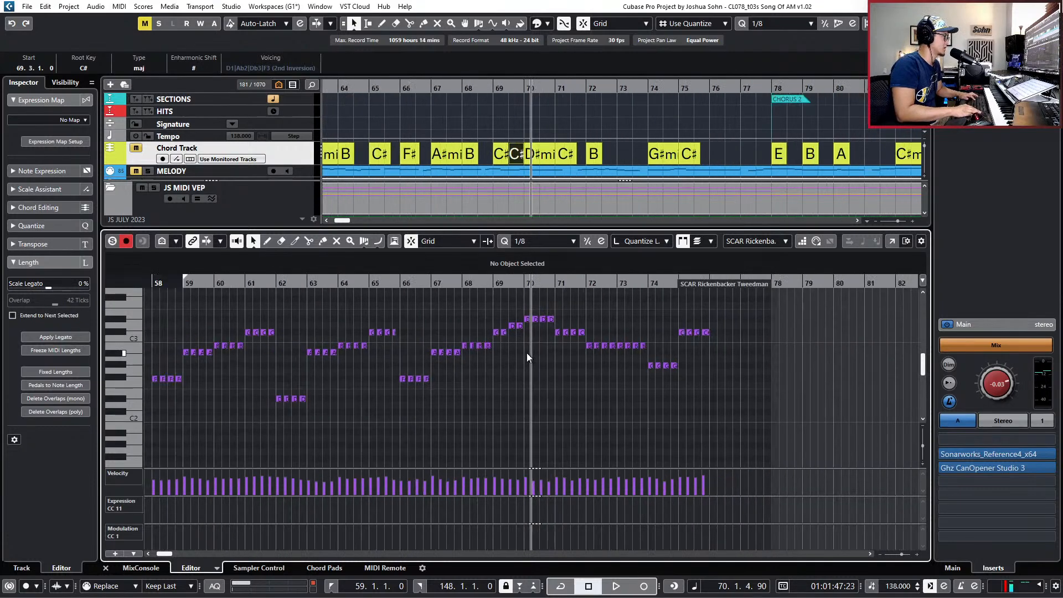
{"action": "key", "text": "KP_Subtract"}
{"action": "key", "text": "KP_Subtract"}
{"action": "key", "text": "KP_Subtract"}
{"action": "key", "text": "KP_Subtract"}
{"action": "key", "text": "KP_Subtract"}
{"action": "key", "text": "KP_Subtract"}
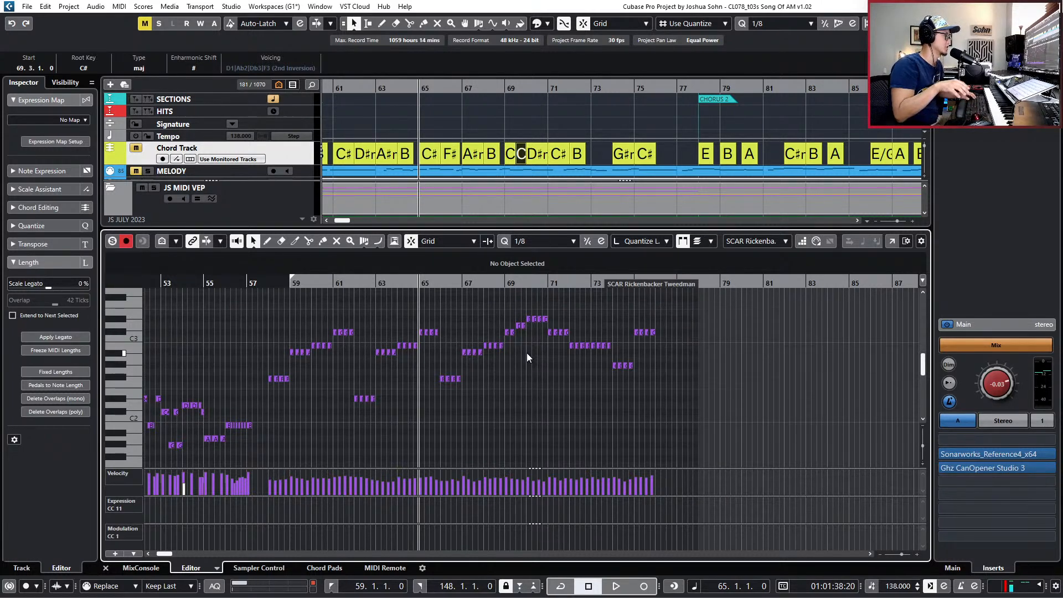
{"action": "key", "text": "KP_Subtract"}
{"action": "key", "text": "KP_Subtract"}
{"action": "key", "text": "KP_Subtract"}
{"action": "key", "text": "KP_Subtract"}
{"action": "key", "text": "KP_Subtract"}
{"action": "key", "text": "KP_Subtract"}
{"action": "key", "text": "KP_Subtract"}
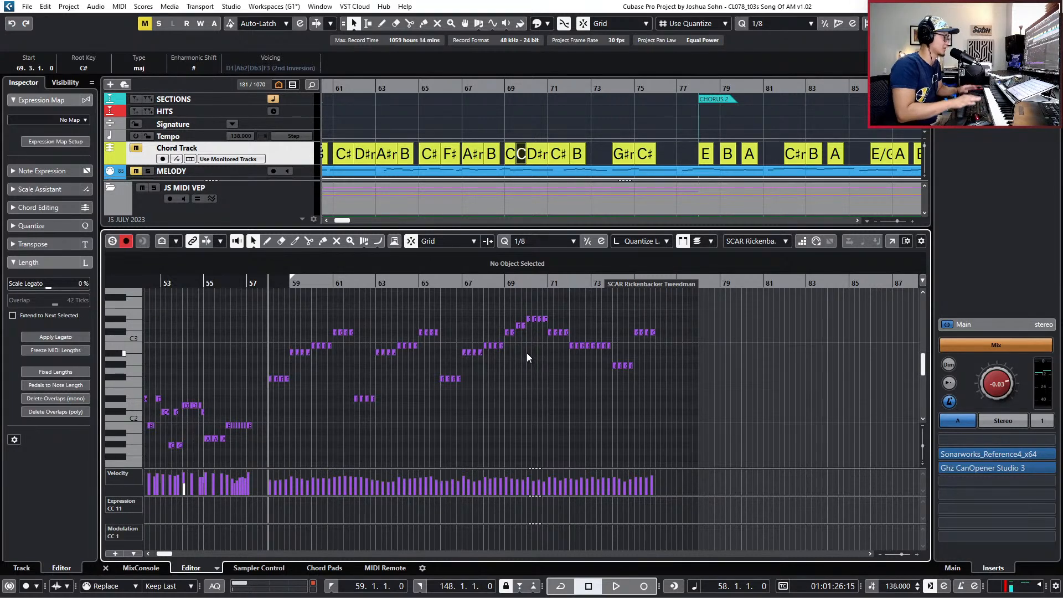
{"action": "key", "text": "KP_Add"}
{"action": "key", "text": "KP_Add"}
{"action": "key", "text": "KP_Add"}
{"action": "key", "text": "KP_Add"}
{"action": "key", "text": "KP_Add"}
{"action": "key", "text": "KP_Add"}
{"action": "key", "text": "KP_Add"}
{"action": "key", "text": "KP_Add"}
{"action": "key", "text": "KP_Add"}
{"action": "key", "text": "KP_Subtract"}
{"action": "key", "text": "KP_Subtract"}
{"action": "key", "text": "KP_Add"}
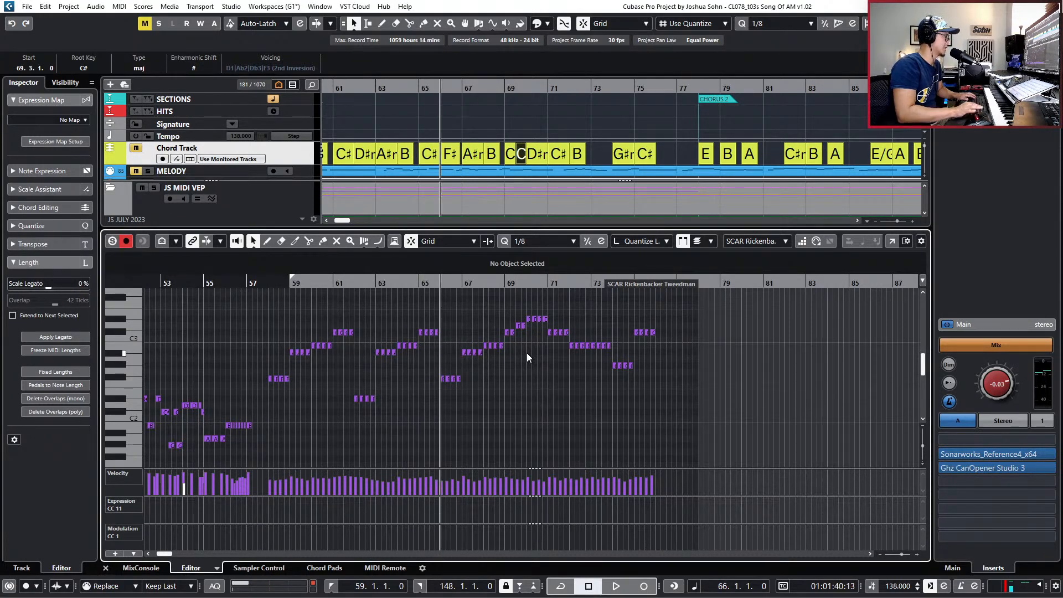
Play the bass line from just before bar 66 through the altered notes in bar 69.
{"action": "key", "text": "h"}
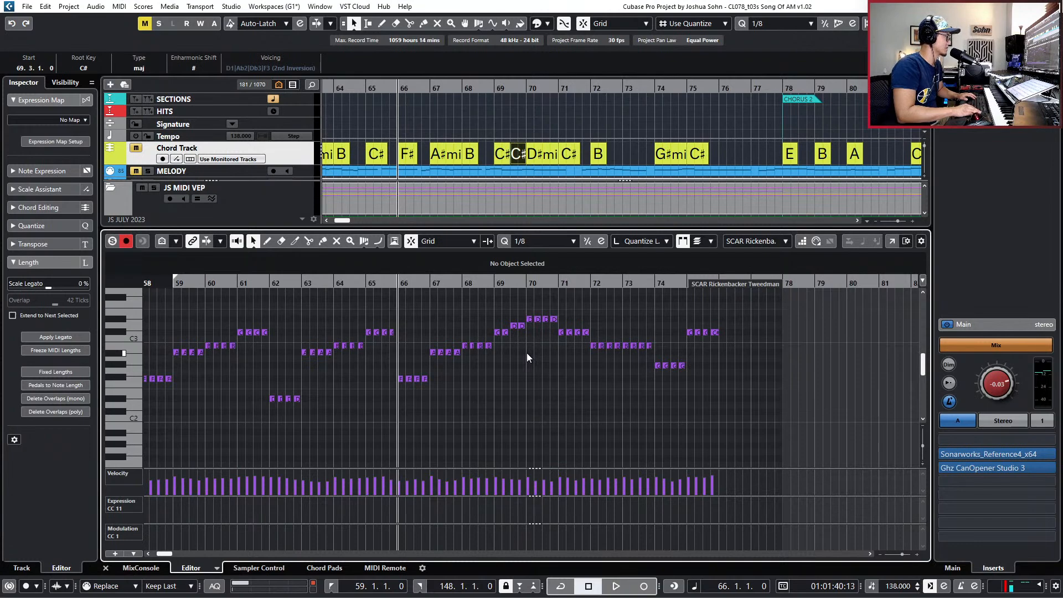
{"action": "key", "text": "KP_Subtract"}
{"action": "key", "text": "space"}
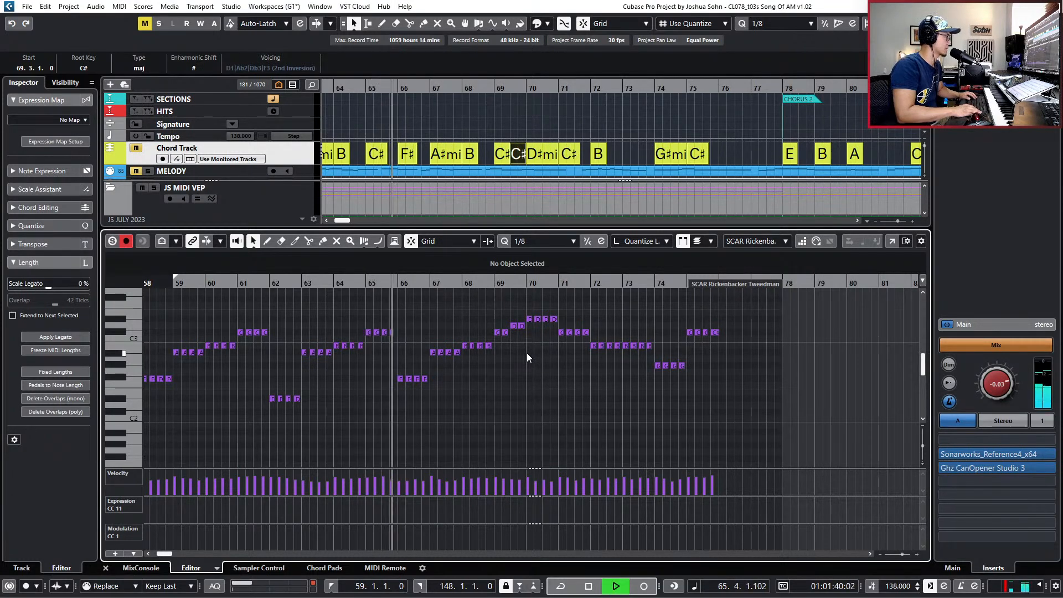
{"action": "key", "text": "space"}
{"action": "key", "text": "h"}
{"action": "key", "text": "h"}
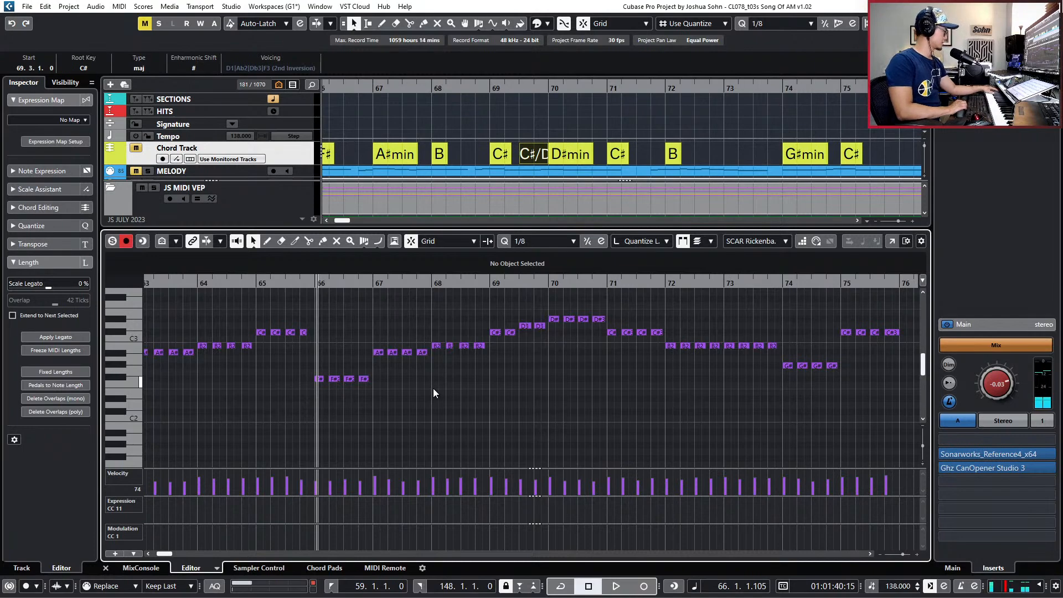
{"action": "key", "text": "g"}
{"action": "key", "text": "g"}
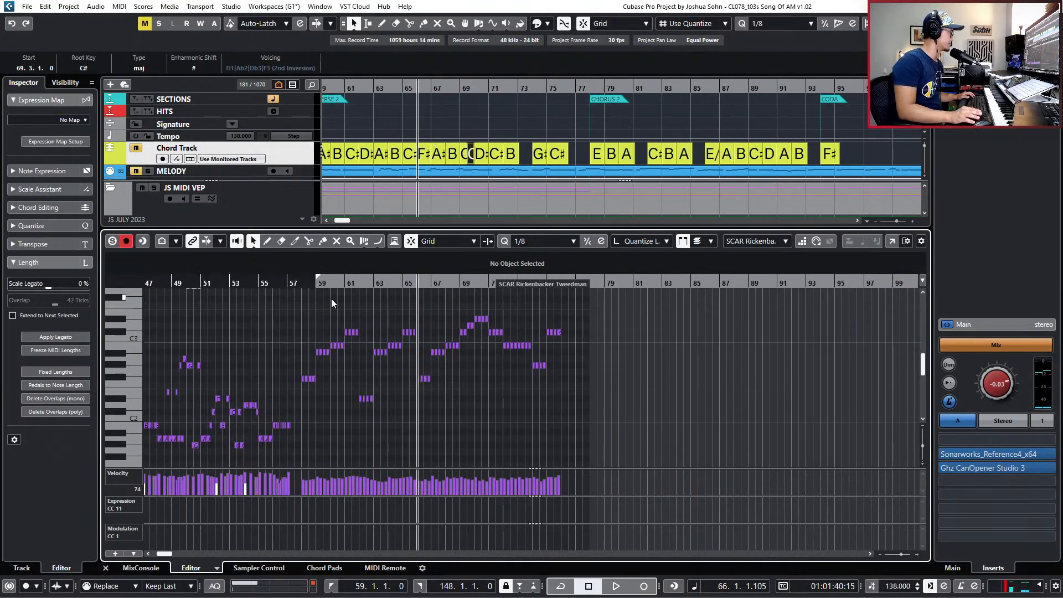
Transpose the bass notes from bar 66 through bar 75 down one octave.
{"action": "key", "text": "h"}
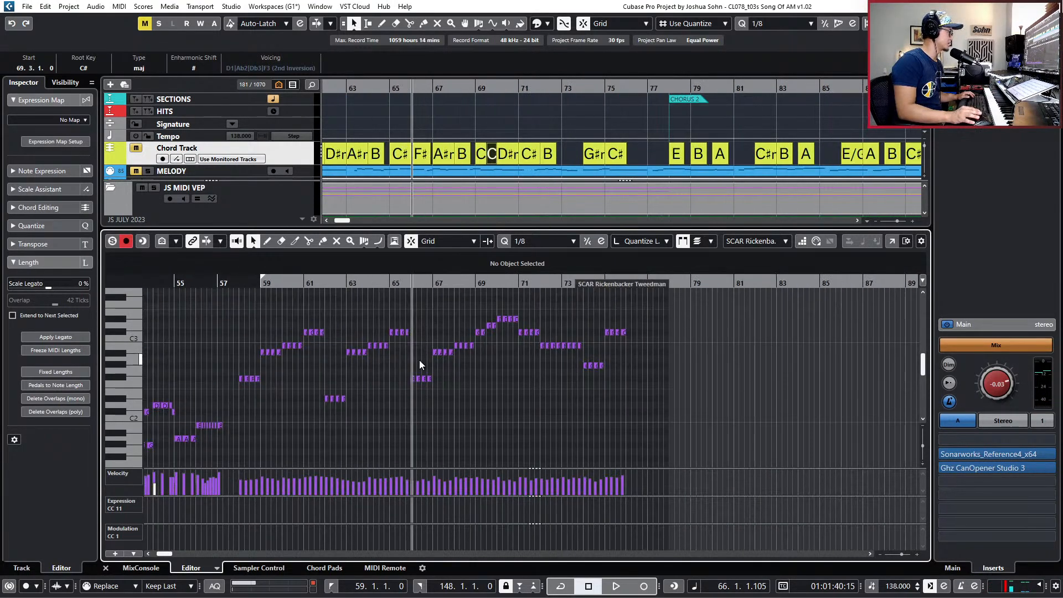
{"action": "left_click_drag", "start_coordinate": [413, 297], "coordinate": [626, 397]}
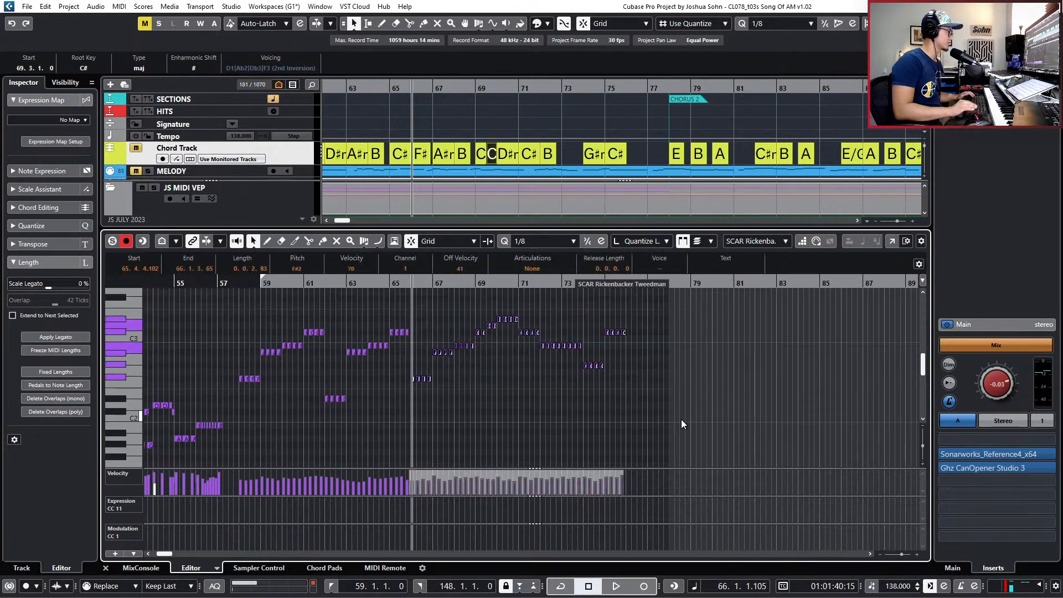
{"action": "key", "text": "shift+Down"}
Set the left locator to bar 58 and play the bass line through the transition into bar 66.
{"action": "key", "text": "KP_Subtract"}
{"action": "key", "text": "KP_Subtract"}
{"action": "key", "text": "KP_Subtract"}
{"action": "key", "text": "KP_Subtract"}
{"action": "key", "text": "KP_Subtract"}
{"action": "key", "text": "KP_Subtract"}
{"action": "key", "text": "KP_Subtract"}
{"action": "key", "text": "KP_Subtract"}
{"action": "key", "text": "KP_Subtract"}
{"action": "scroll", "coordinate": [621, 354], "scroll_direction": "up", "scroll_amount": 2}
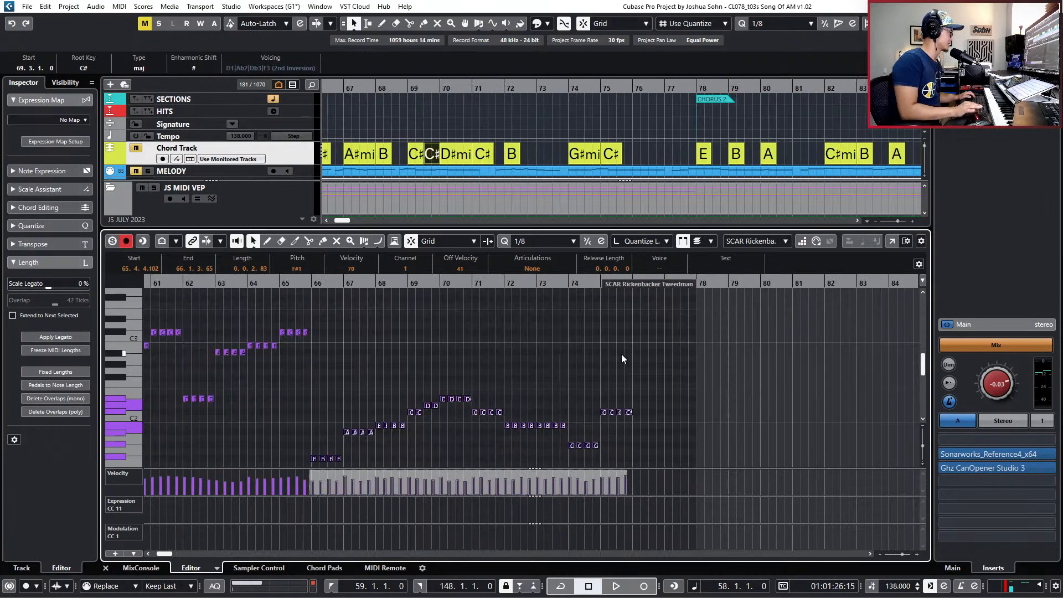
{"action": "scroll", "coordinate": [621, 358], "scroll_direction": "left", "scroll_amount": 3}
{"action": "key", "text": "ctrl+KP_1"}
{"action": "key", "text": "KP_Subtract"}
{"action": "key", "text": "space"}
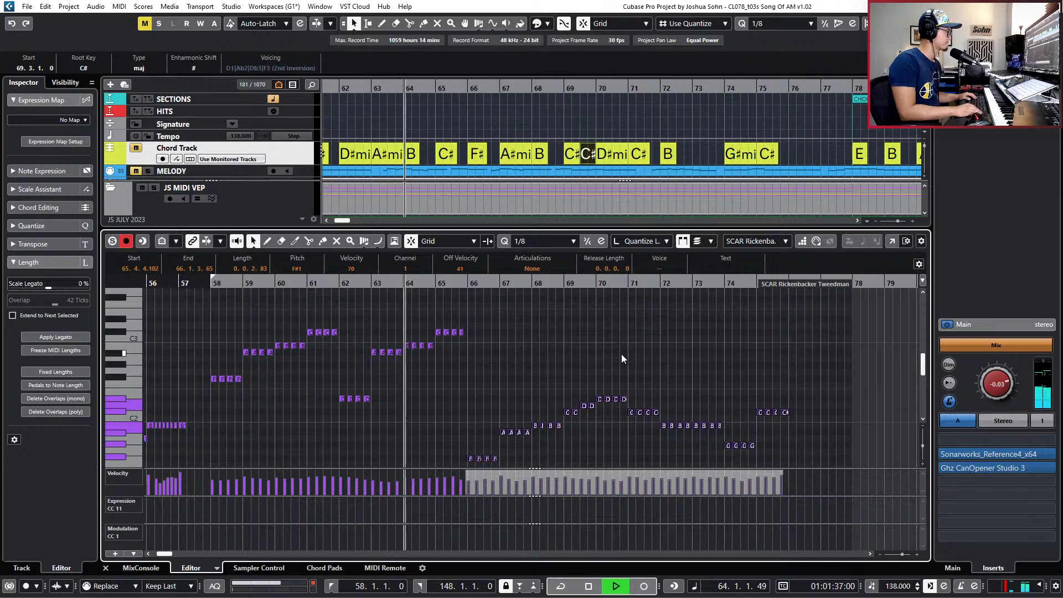
{"action": "scroll", "coordinate": [471, 337], "scroll_direction": "up", "scroll_amount": 3}
{"action": "key", "text": "space"}
Lower the last two bass notes of bar 65 by an octave to C#2 and play the change.
{"action": "left_click_drag", "start_coordinate": [430, 314], "coordinate": [483, 350]}
{"action": "key", "text": "shift+Down"}
{"action": "key", "text": "space"}
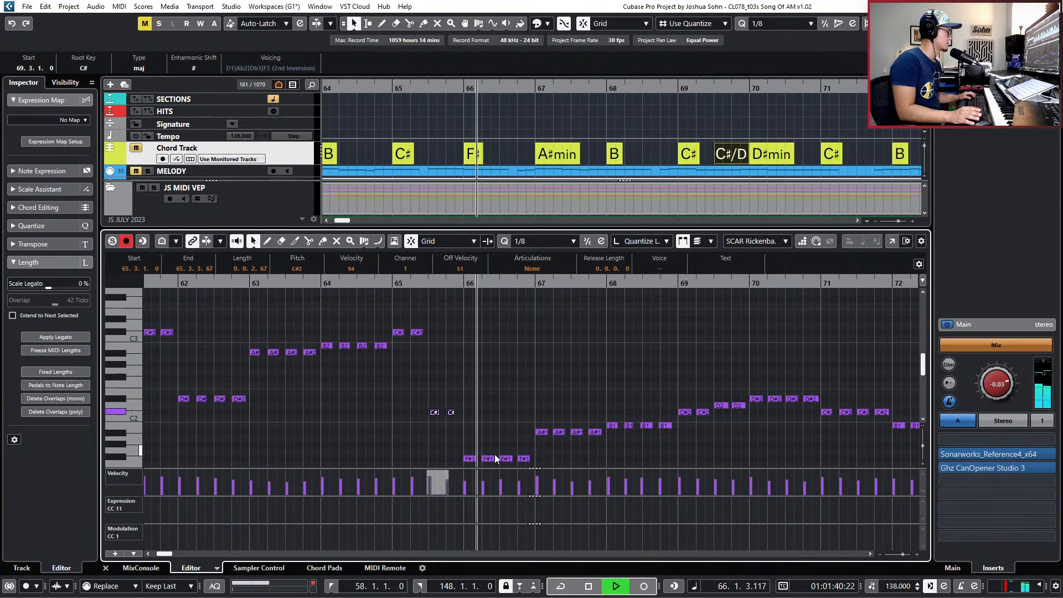
{"action": "scroll", "coordinate": [535, 440], "scroll_direction": "down", "scroll_amount": 3}
{"action": "key", "text": "space"}
{"action": "scroll", "coordinate": [520, 444], "scroll_direction": "up", "scroll_amount": 4}
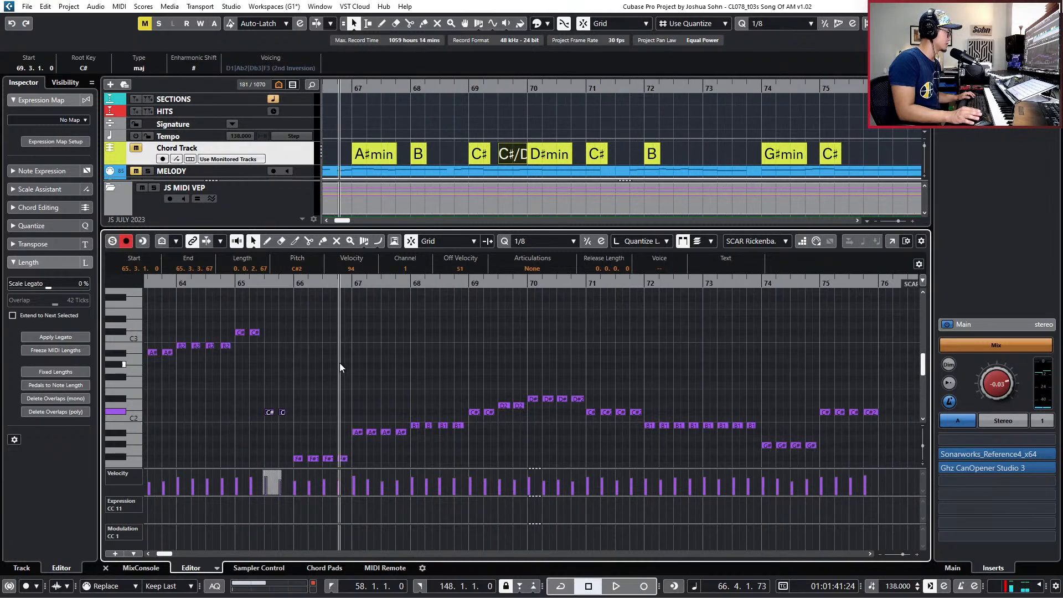
Hide the controller lanes and delete the bass notes from bar 66 through bar 75.
{"action": "left_click_drag", "start_coordinate": [288, 368], "coordinate": [813, 391]}
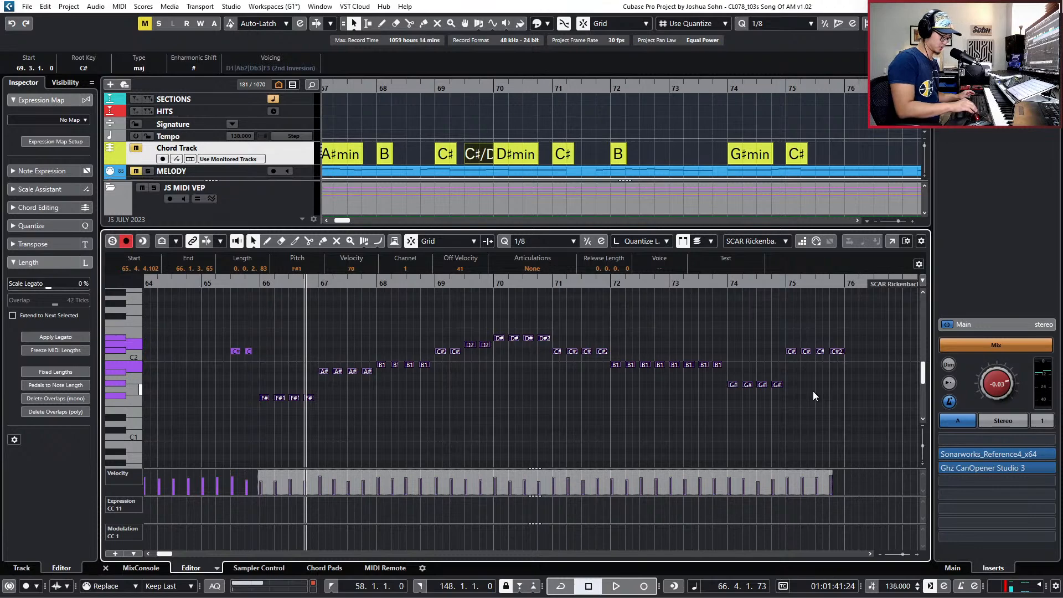
{"action": "key", "text": "alt+l"}
{"action": "left_click", "coordinate": [813, 391]}
{"action": "scroll", "coordinate": [812, 391], "scroll_direction": "up", "scroll_amount": 2}
{"action": "left_click_drag", "start_coordinate": [792, 387], "coordinate": [259, 483]}
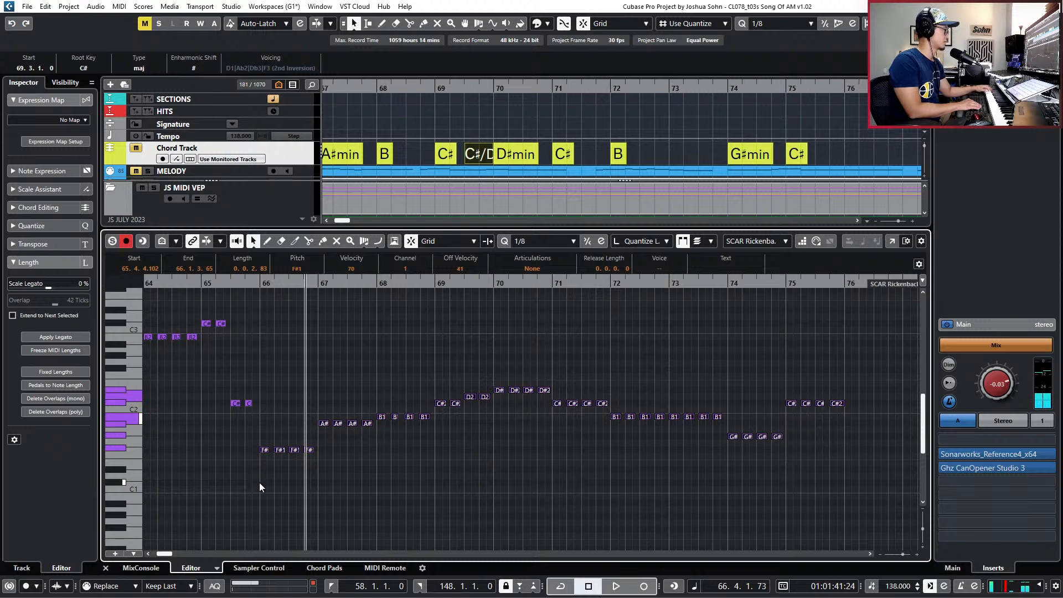
{"action": "key", "text": "Delete"}
{"action": "left_click", "coordinate": [260, 482], "text": "alt+shift"}
Record a new bass take over bars 66 to 75, and undo it.
{"action": "key", "text": "space"}
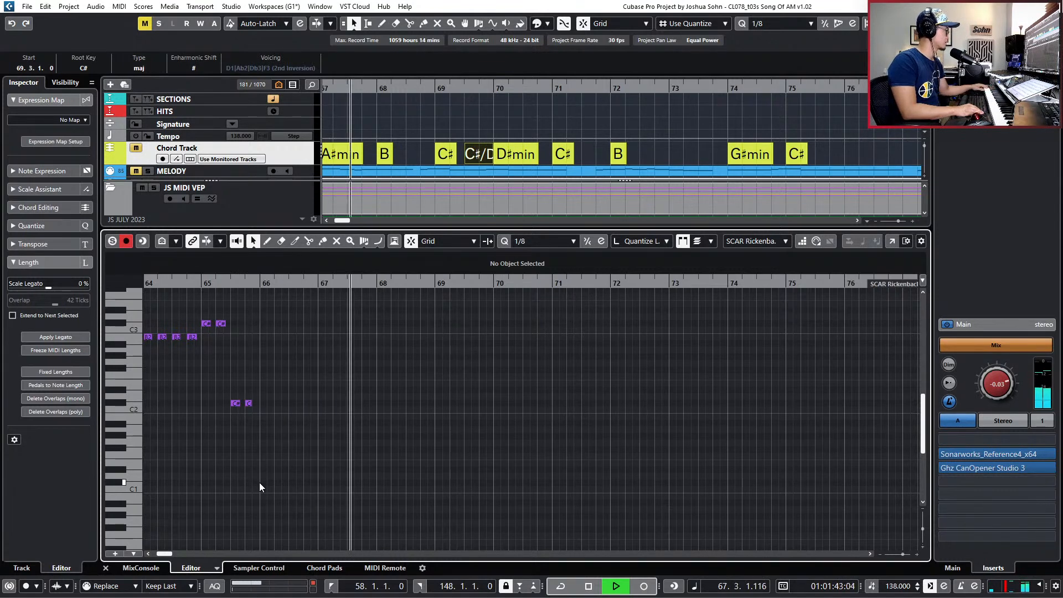
{"action": "key", "text": "space"}
{"action": "key", "text": "KP_Multiply"}
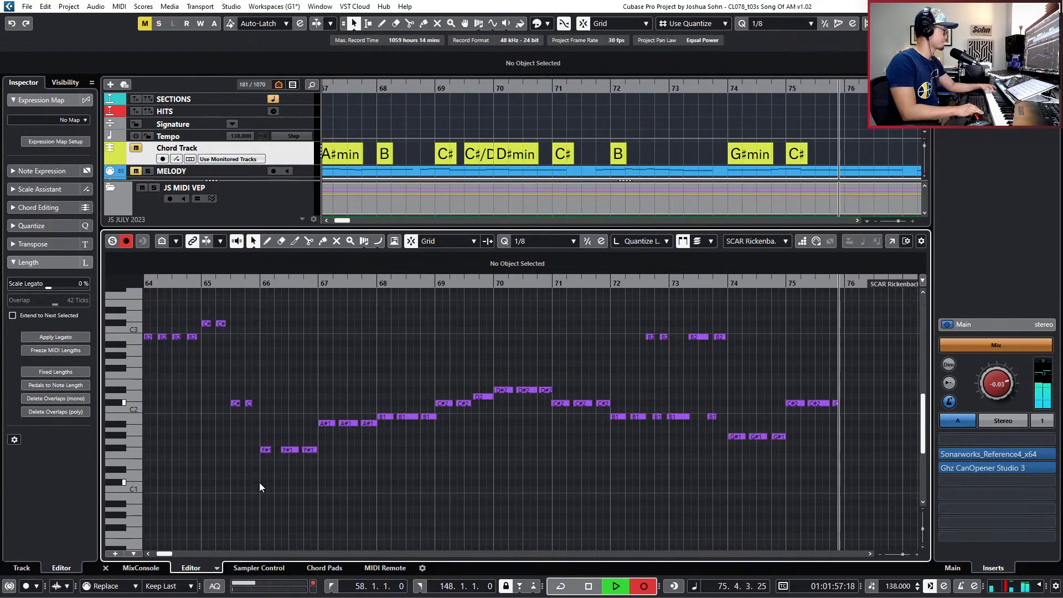
{"action": "key", "text": "space"}
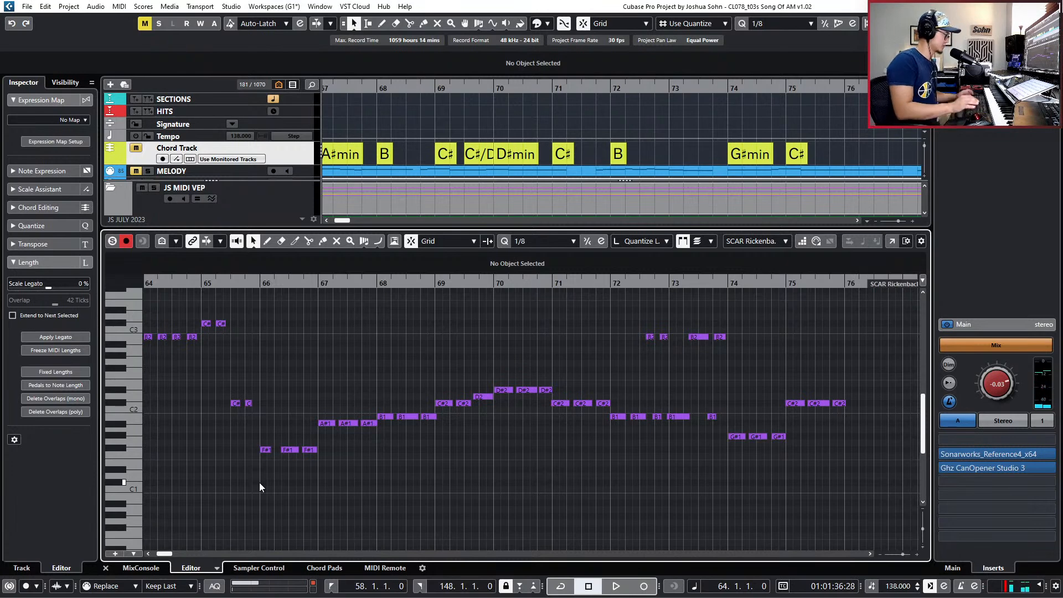
{"action": "key", "text": "ctrl+z"}
Try two more bass recordings starting at bar 66, and discard both takes.
{"action": "key", "text": "space"}
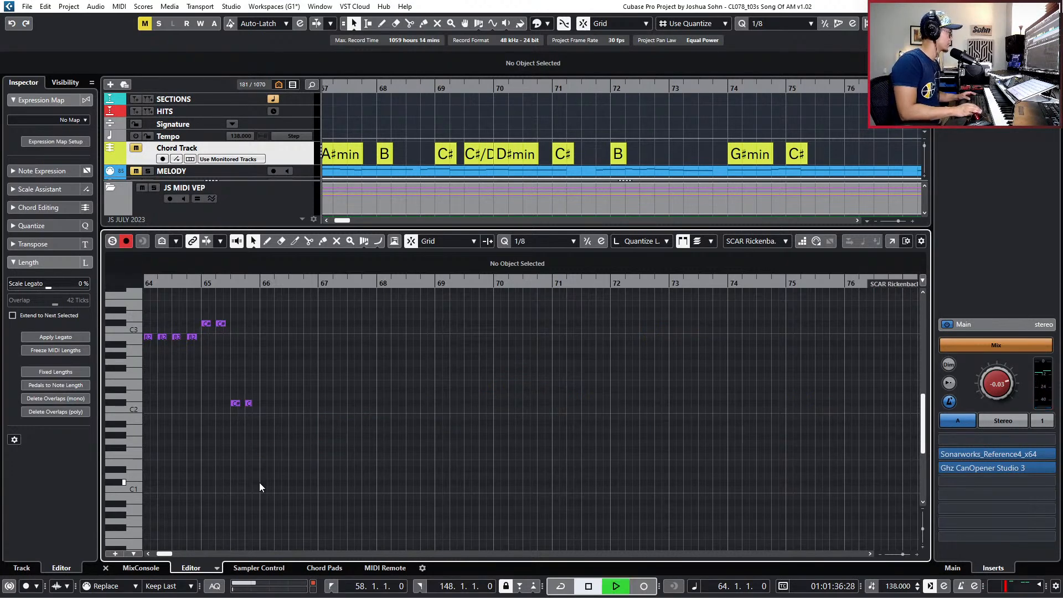
{"action": "key", "text": "KP_Multiply"}
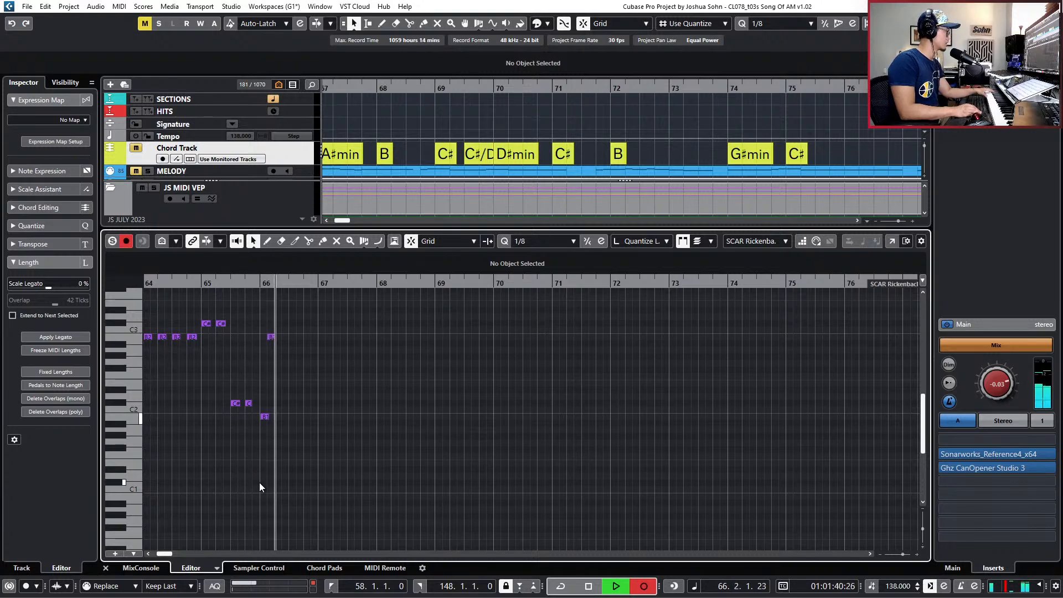
{"action": "key", "text": "space"}
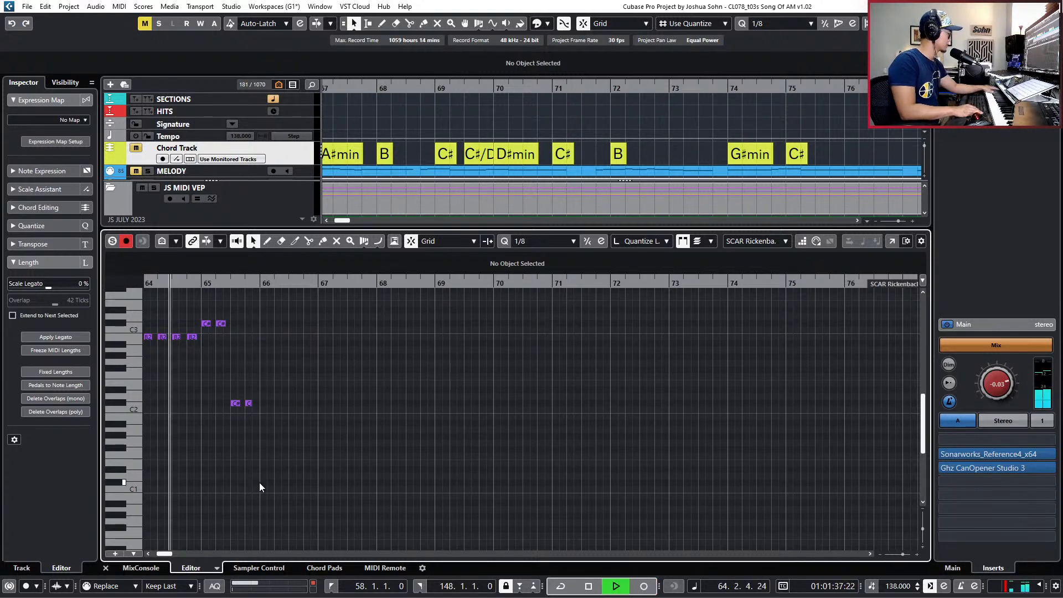
{"action": "key", "text": "KP_Multiply"}
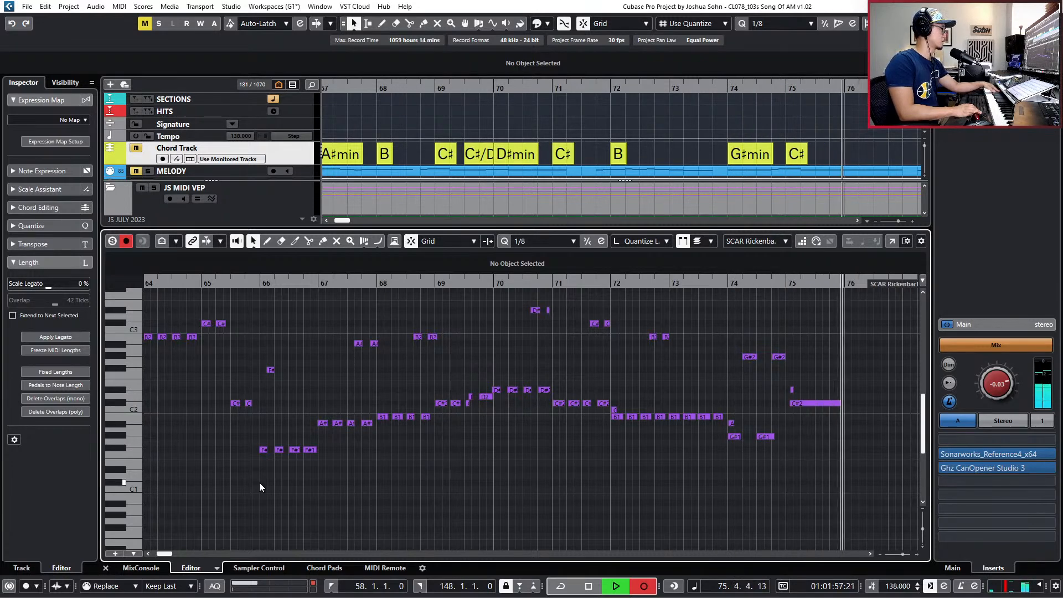
{"action": "key", "text": "space"}
{"action": "key", "text": "ctrl+z"}
Record another bass take with octave jumps over bars 66 to 75, and undo it after playing it back.
{"action": "key", "text": "KP_Multiply"}
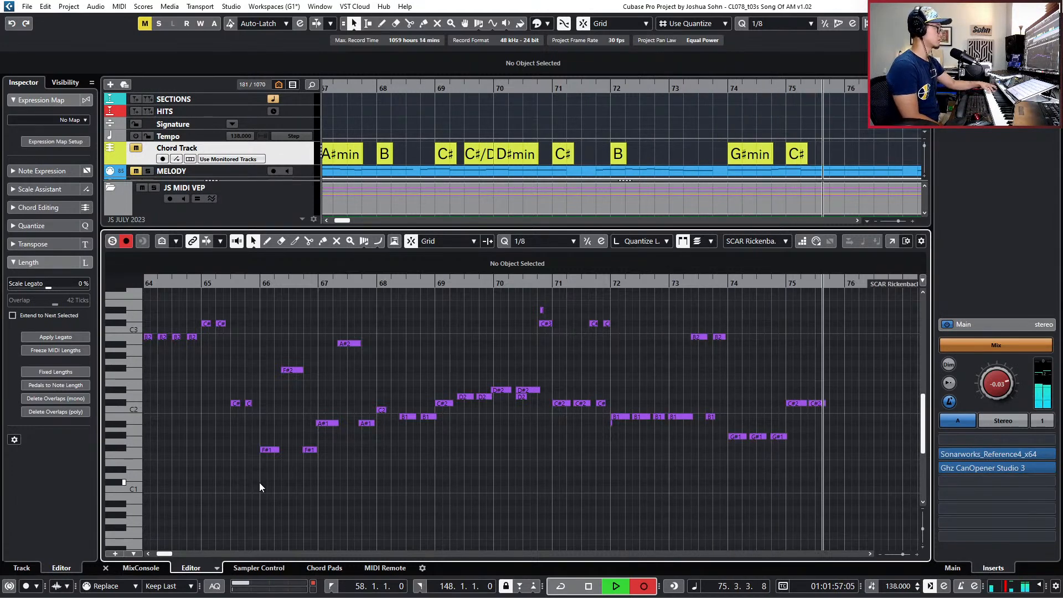
{"action": "key", "text": "space"}
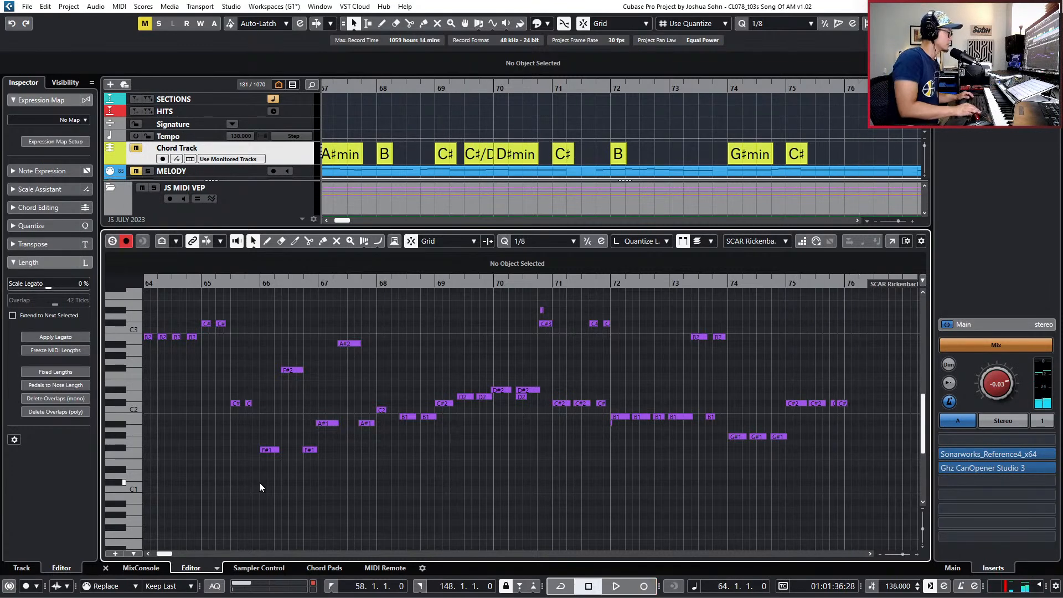
{"action": "left_click", "coordinate": [271, 449]}
{"action": "key", "text": "space"}
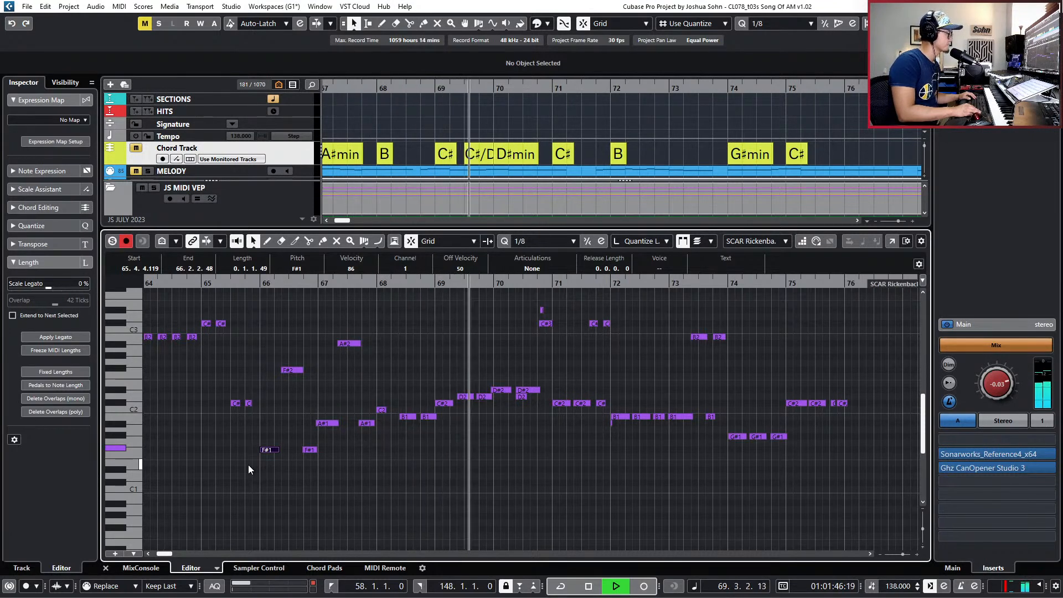
{"action": "key", "text": "space"}
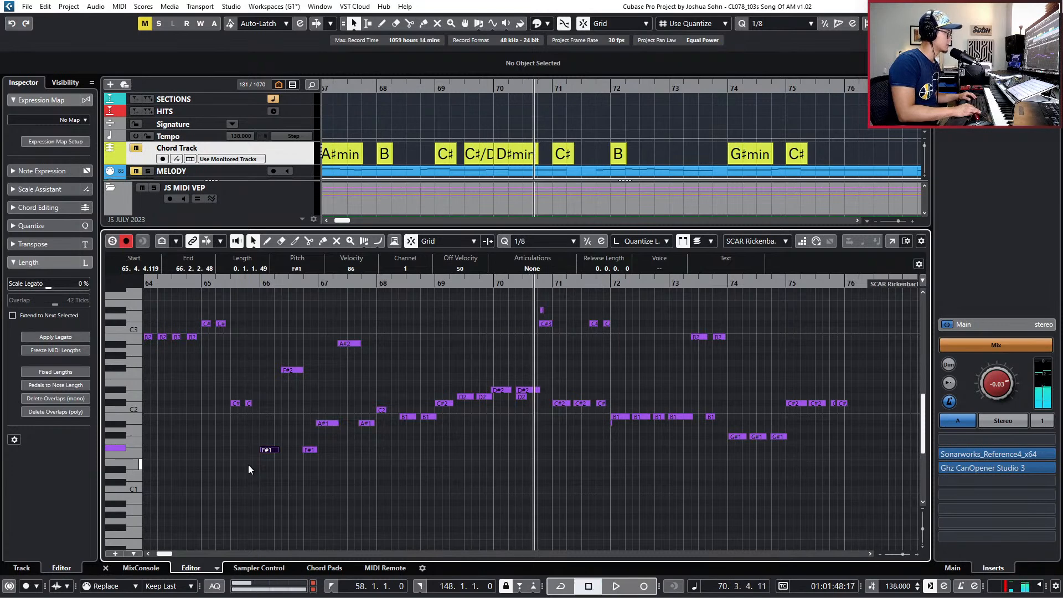
{"action": "key", "text": "ctrl+z"}
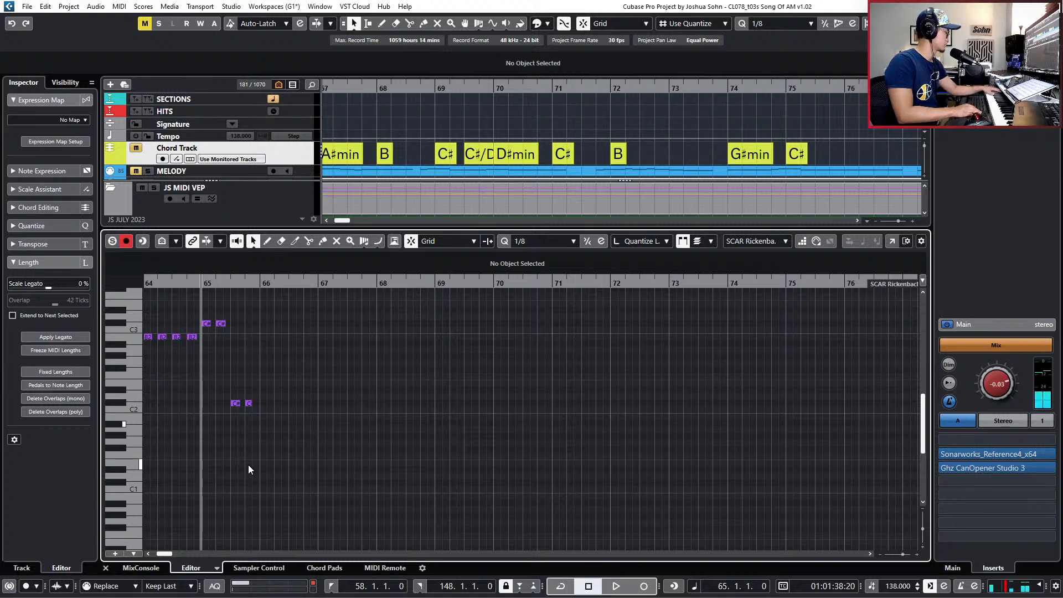
Rehearse the bass part against playback up to bar 76, and undo a short take recorded in bars 66 and 67.
{"action": "key", "text": "space"}
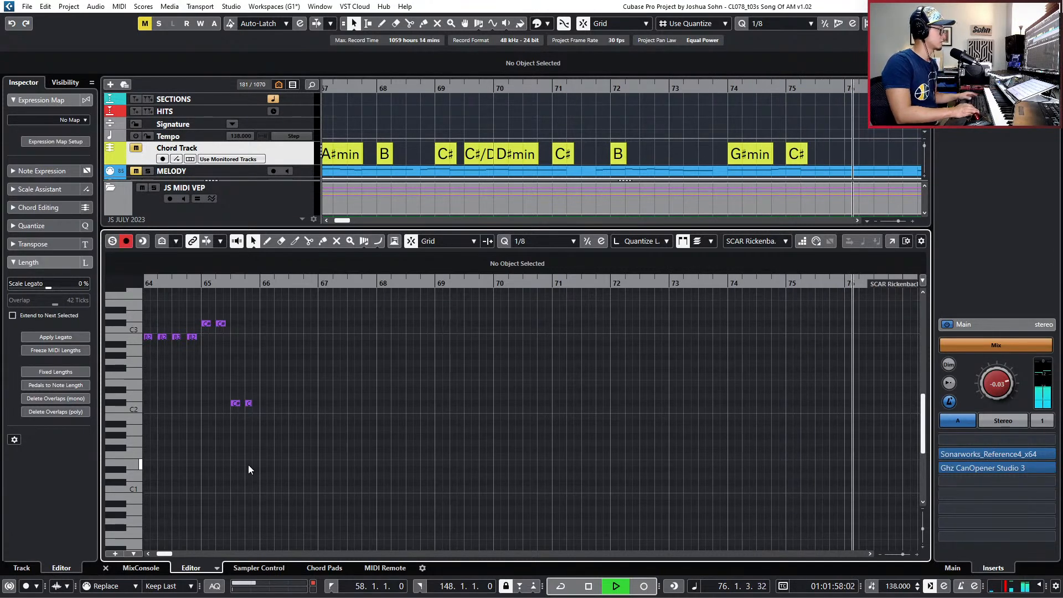
{"action": "key", "text": "space"}
{"action": "key", "text": "KP_Multiply"}
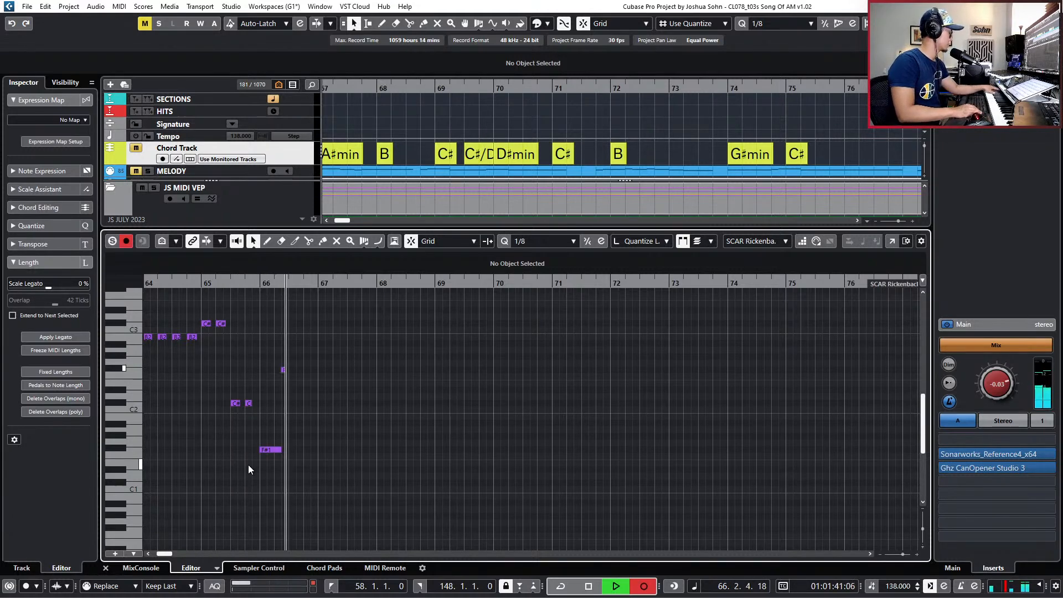
{"action": "key", "text": "KP_Multiply"}
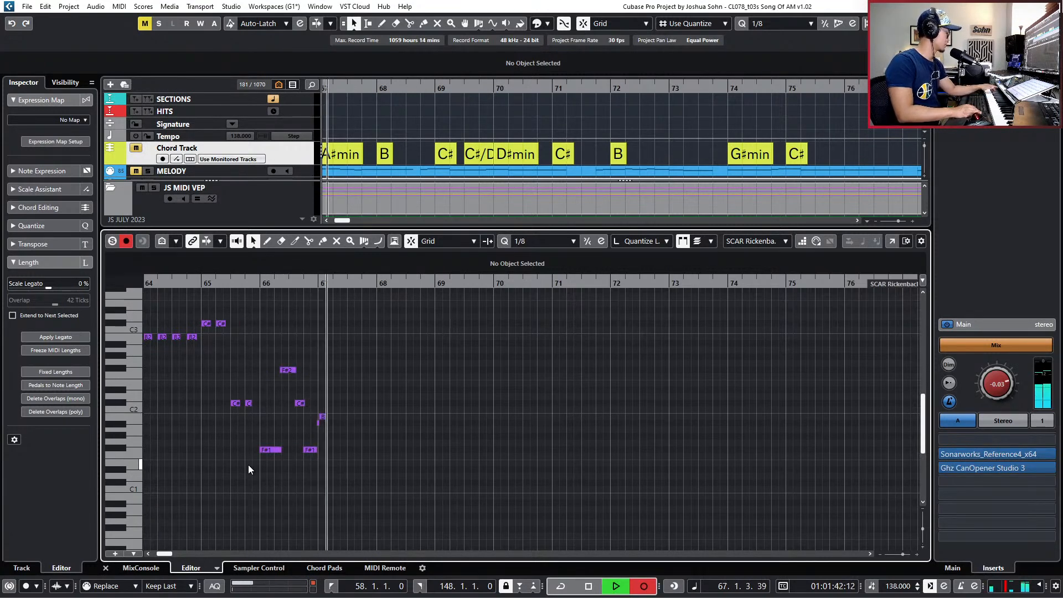
{"action": "key", "text": "space"}
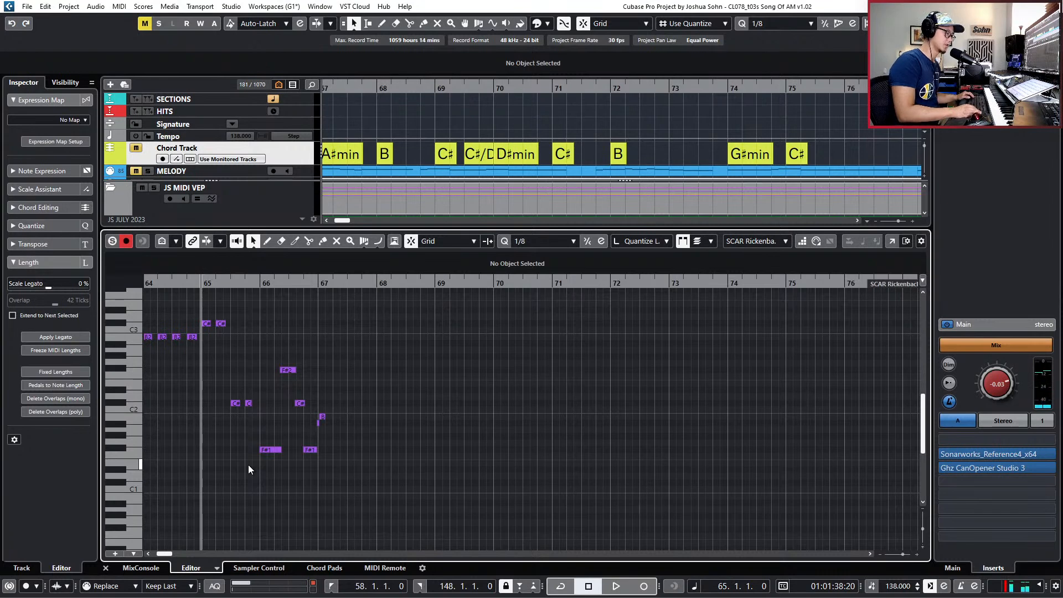
{"action": "key", "text": "ctrl+z"}
Record a new bass take over bars 66 to 75 and delete the stray short note beneath the D2 in bar 69.
{"action": "key", "text": "KP_Multiply"}
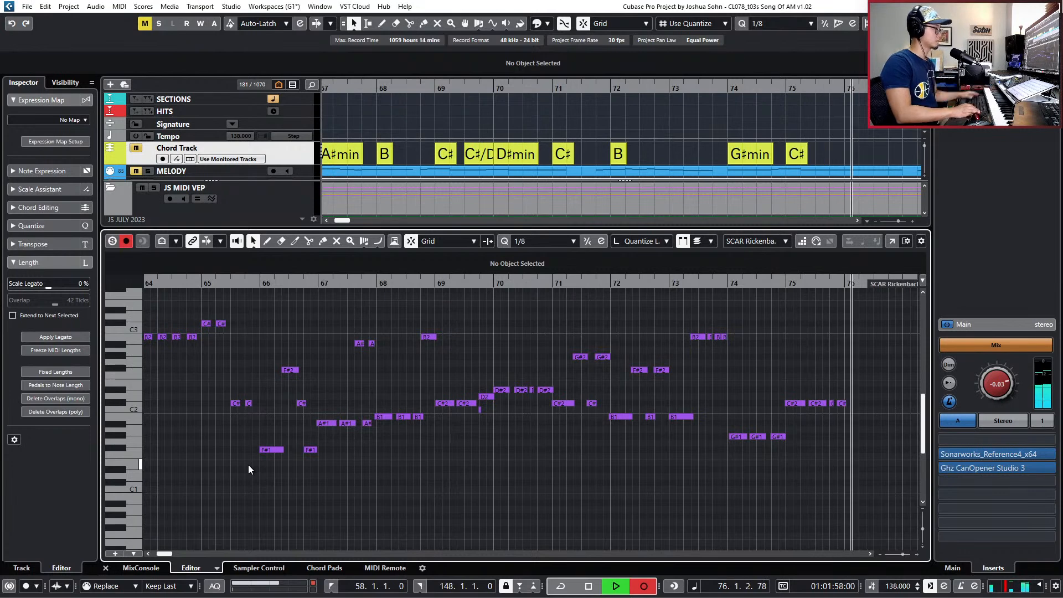
{"action": "key", "text": "space"}
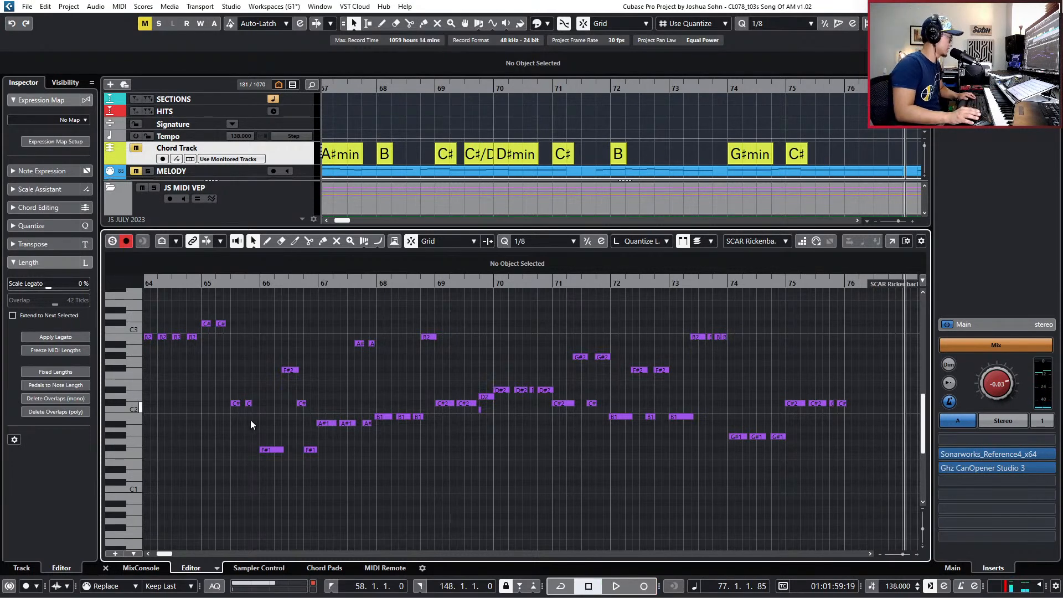
{"action": "left_click", "coordinate": [258, 463]}
{"action": "key", "text": "Delete"}
{"action": "left_click", "coordinate": [488, 421]}
{"action": "left_click", "coordinate": [478, 410]}
{"action": "key", "text": "Delete"}
Play the recorded bass take from bar 66 to bar 76 and select the last three B2 notes of bar 73.
{"action": "key", "text": "KP_Subtract"}
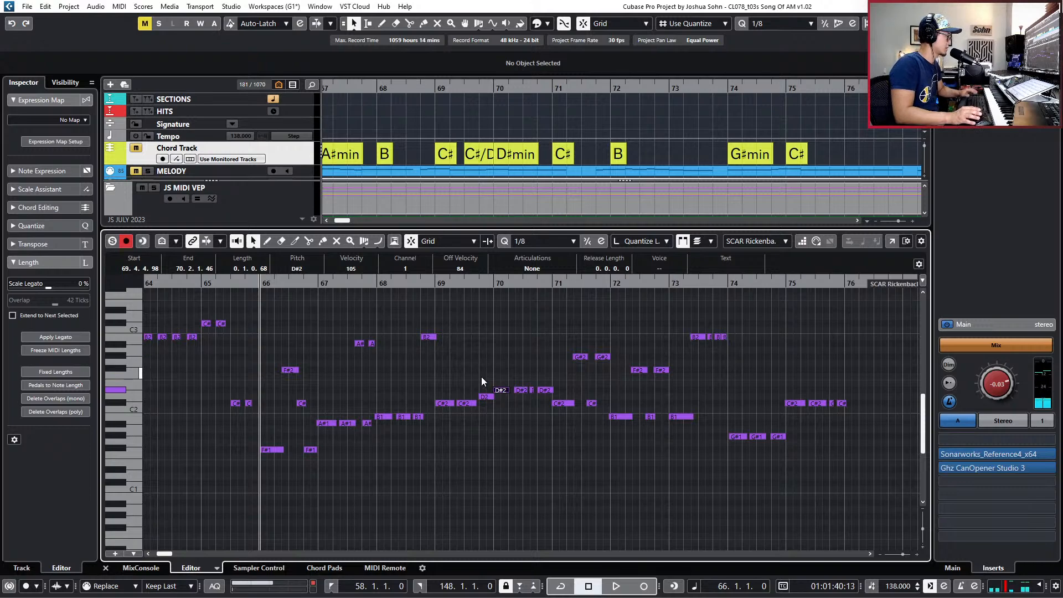
{"action": "key", "text": "h"}
{"action": "key", "text": "g"}
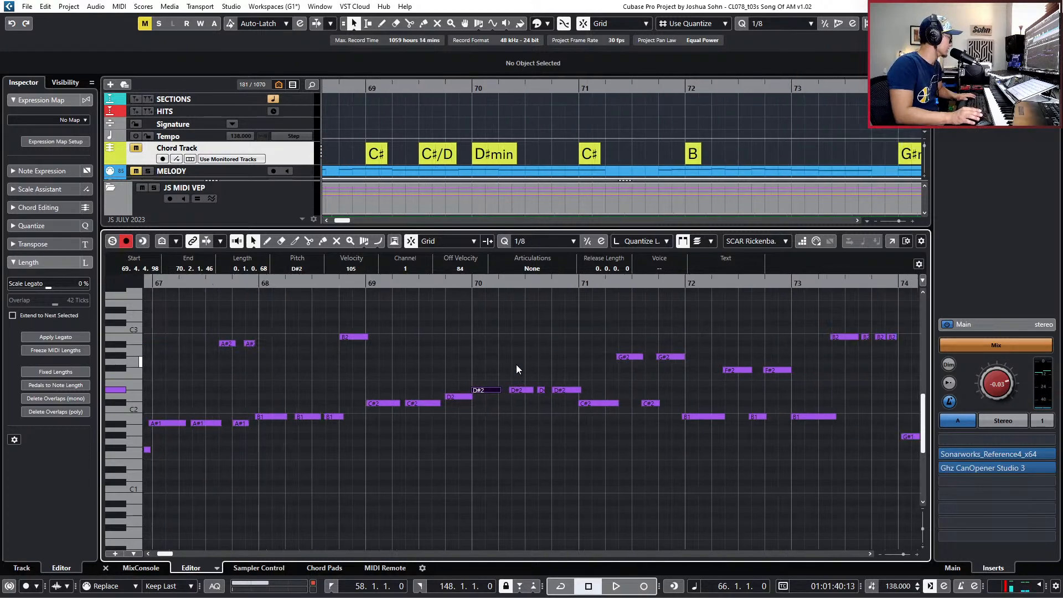
{"action": "key", "text": "g"}
{"action": "key", "text": "g"}
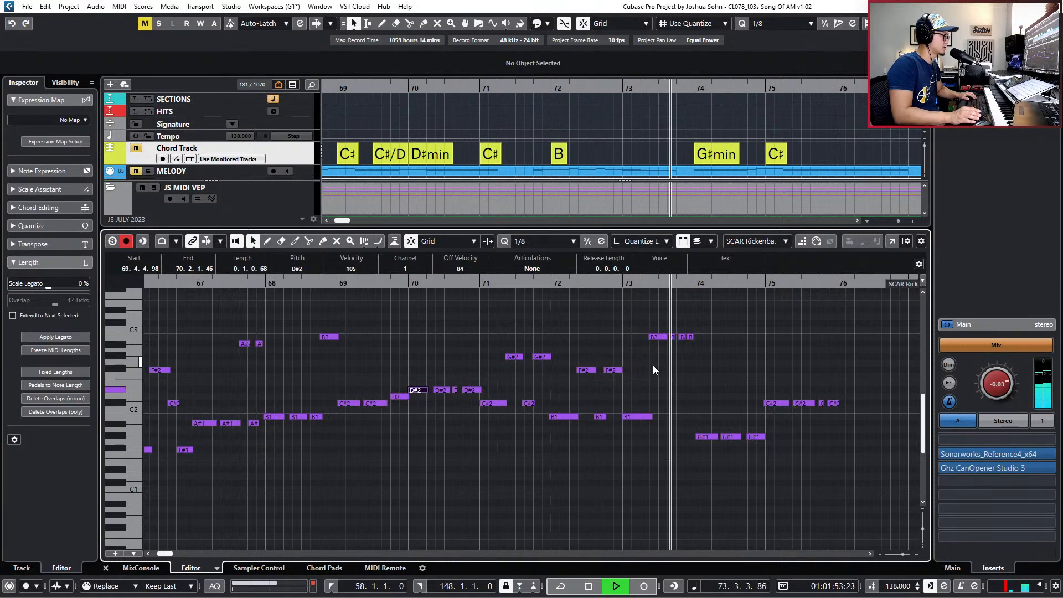
{"action": "left_click_drag", "start_coordinate": [672, 328], "coordinate": [731, 351]}
{"action": "key", "text": "g"}
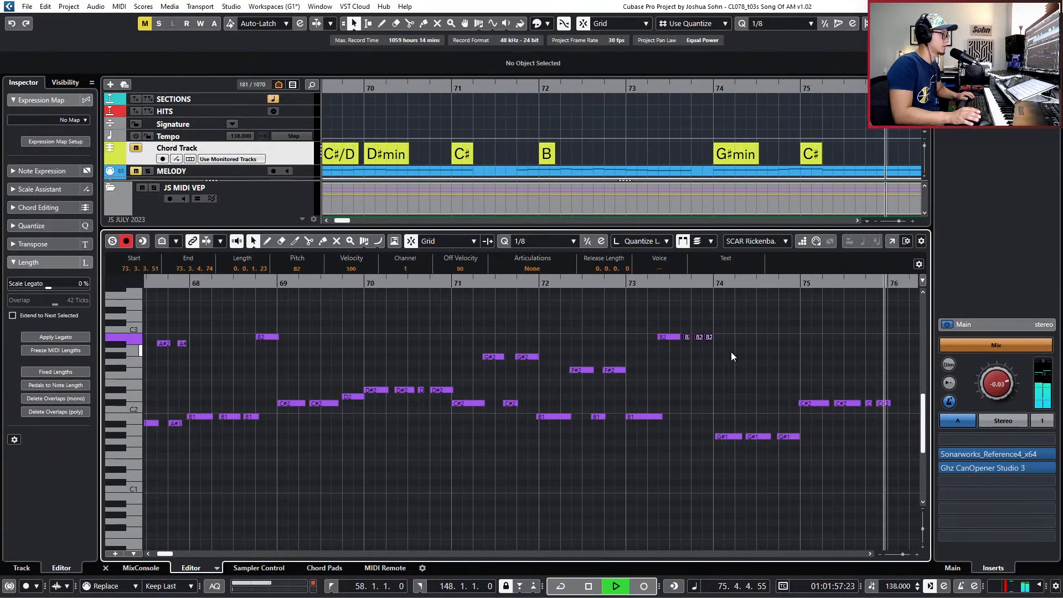
{"action": "key", "text": "space"}
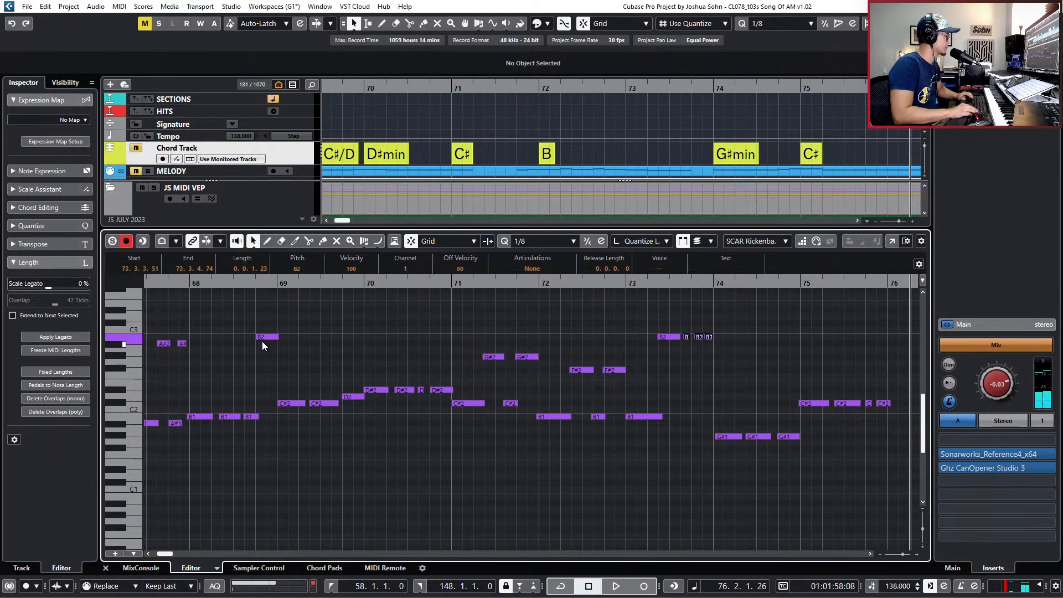
Try 100% legato on the last three B2 notes of bar 73, quantize all four B2 notes, audition them, and undo the quantizing.
{"action": "left_click", "coordinate": [79, 336]}
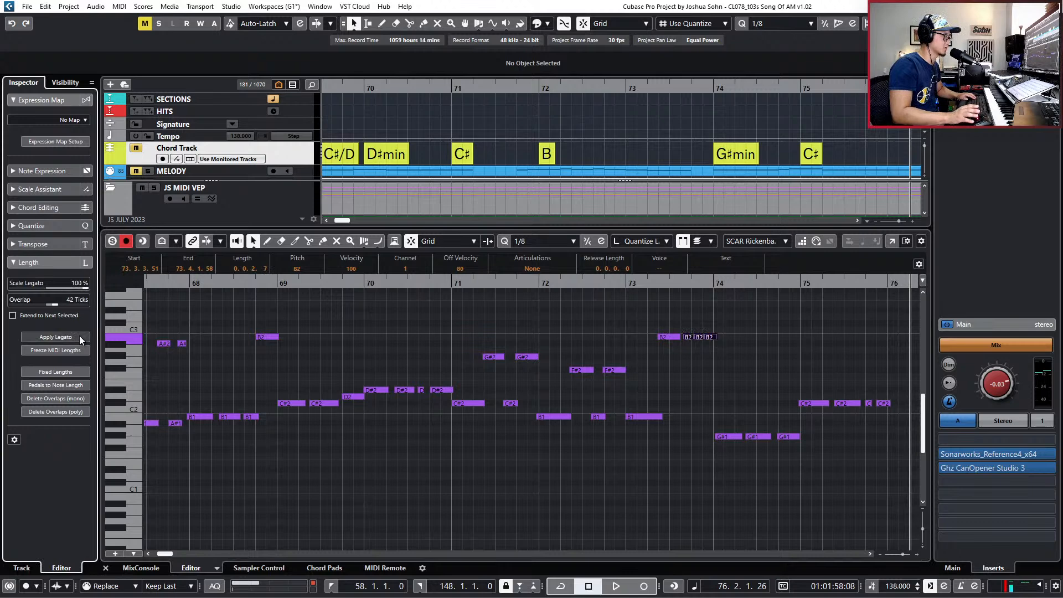
{"action": "left_click_drag", "start_coordinate": [655, 326], "coordinate": [736, 364]}
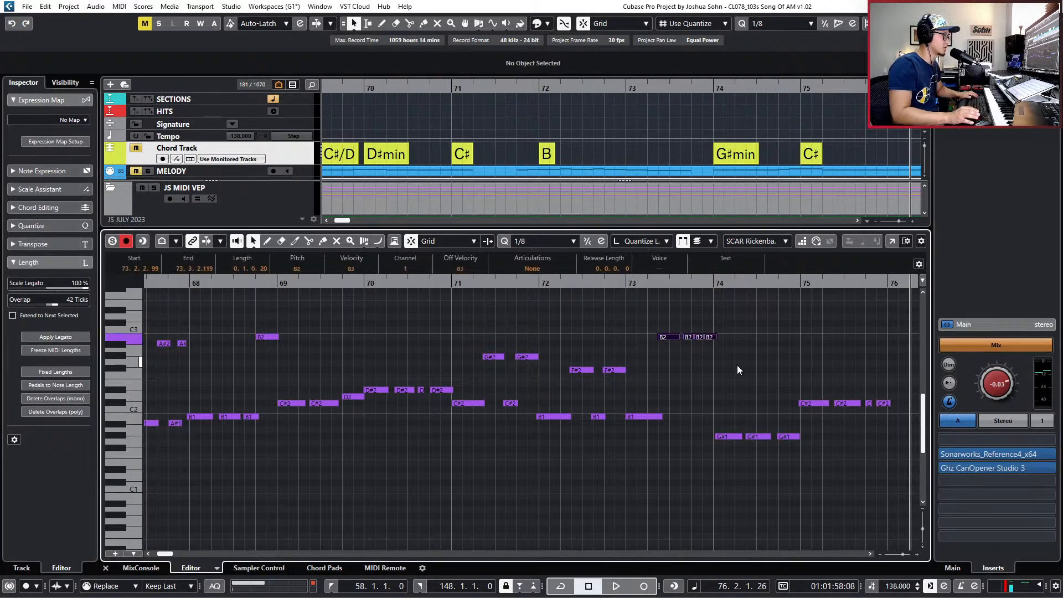
{"action": "key", "text": "l"}
{"action": "key", "text": "space"}
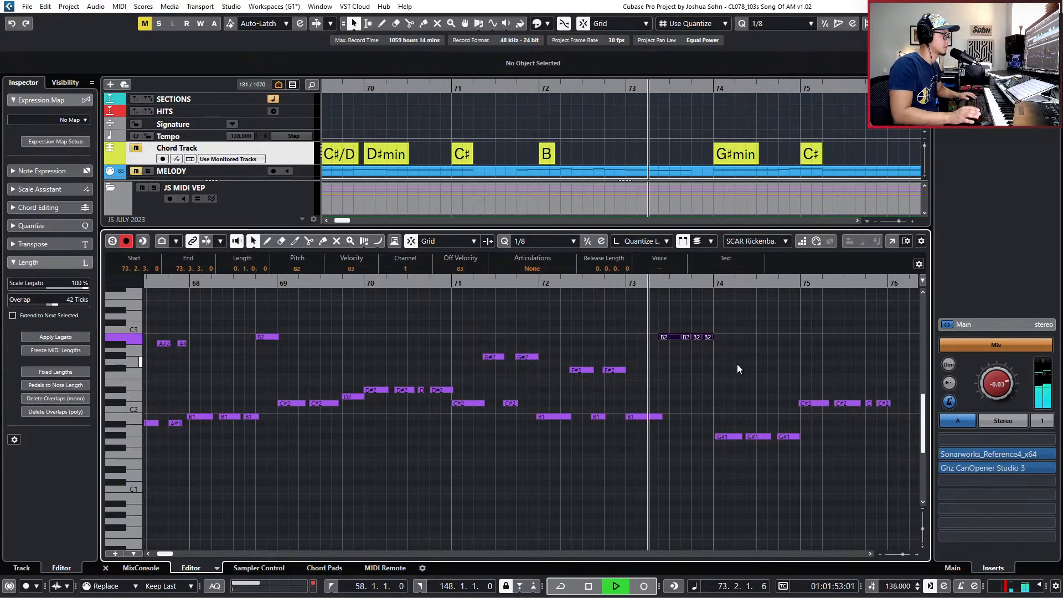
{"action": "key", "text": "space"}
{"action": "scroll", "coordinate": [709, 357], "scroll_direction": "up", "scroll_amount": 3}
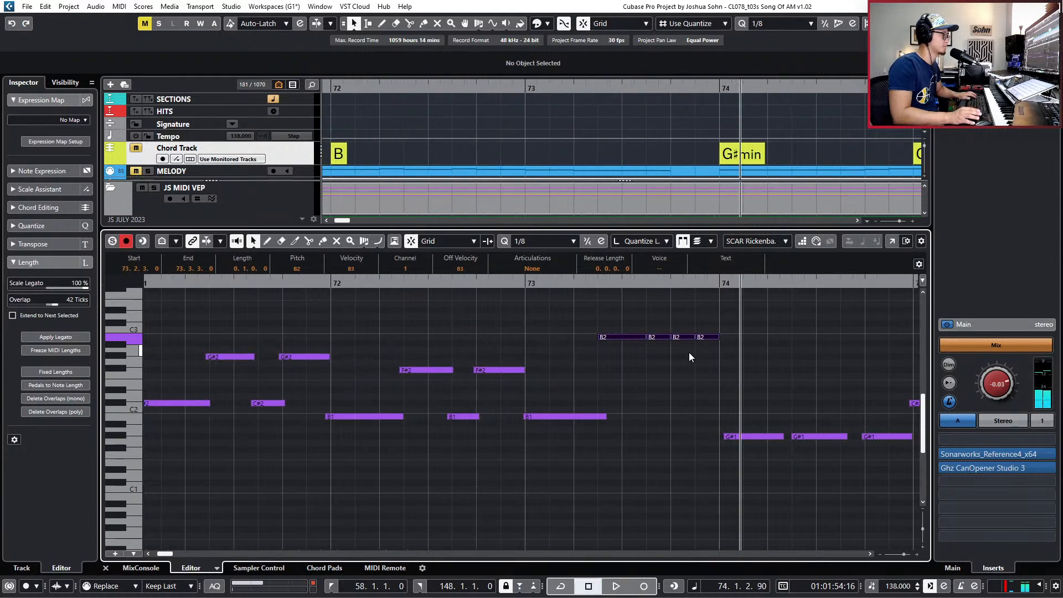
{"action": "key", "text": "ctrl+z"}
Solo the bass in the editor and play the run of B2 notes through bar 73.
{"action": "key", "text": "s"}
{"action": "key", "text": "l"}
{"action": "key", "text": "KP_Subtract"}
{"action": "key", "text": "space"}
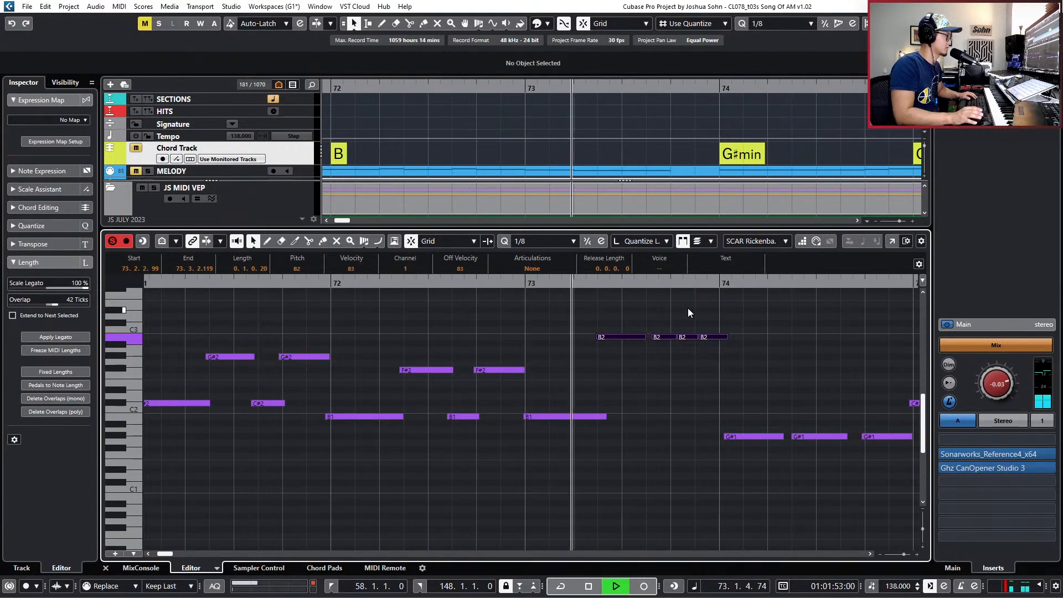
{"action": "key", "text": "space"}
Return the last three B2 notes of bar 73 to their short recorded lengths and nudge them slightly earlier.
{"action": "left_click_drag", "start_coordinate": [646, 331], "coordinate": [709, 354]}
{"action": "left_click_drag", "start_coordinate": [670, 318], "coordinate": [739, 350]}
{"action": "key", "text": "alt+shift+Left"}
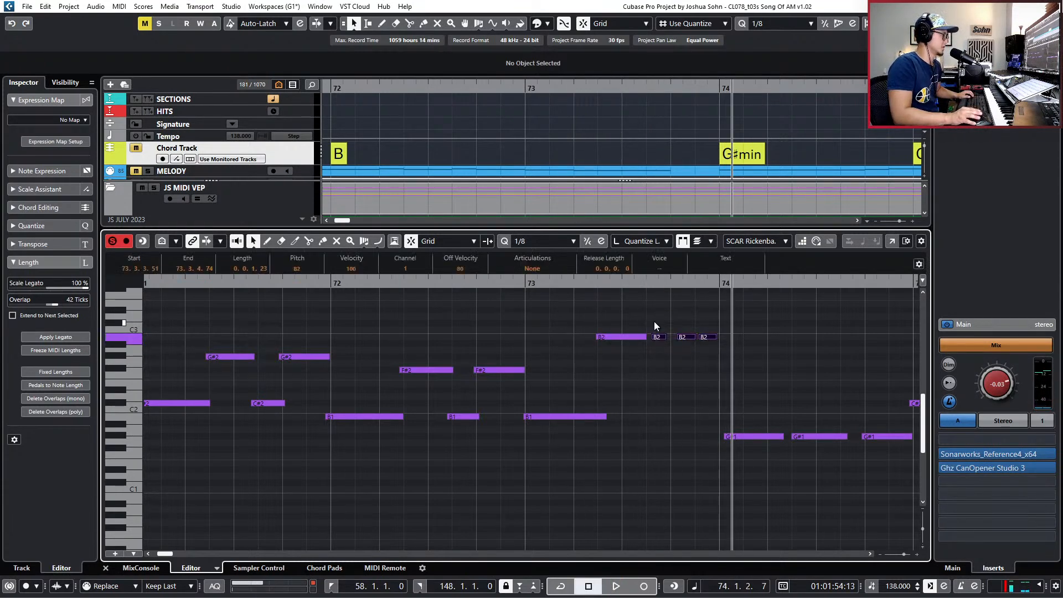
{"action": "key", "text": "ctrl+Left"}
{"action": "key", "text": "ctrl+Left"}
{"action": "key", "text": "ctrl+Left"}
{"action": "key", "text": "l"}
{"action": "key", "text": "KP_Subtract"}
Shorten the first B2 note of bar 73 to 0.1.0.0, extend the second to end at 73.4.1.0, and play the phrase.
{"action": "left_click", "coordinate": [618, 337]}
{"action": "key", "text": "space"}
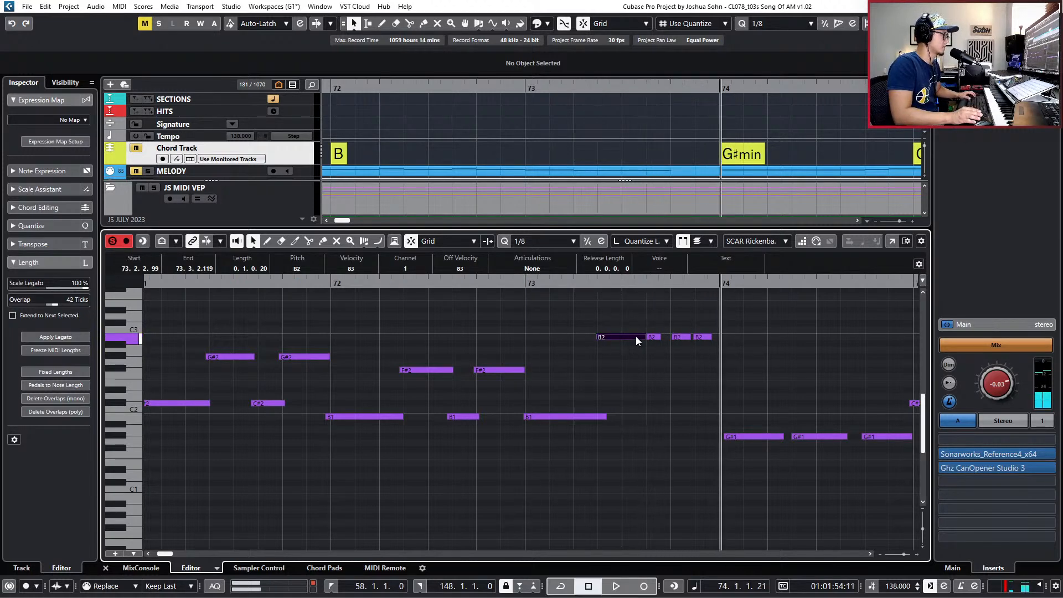
{"action": "key", "text": "space"}
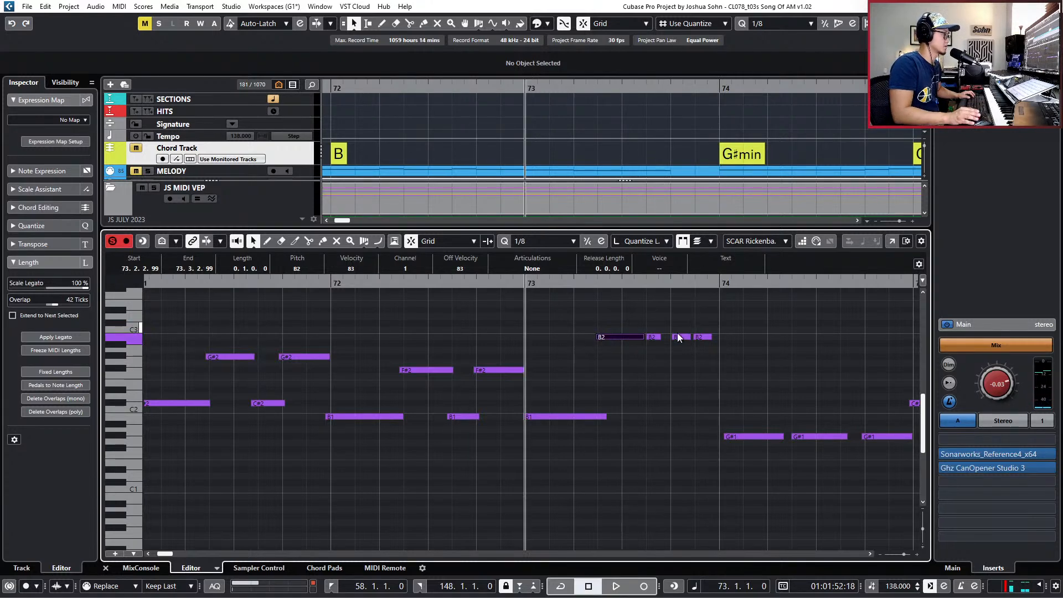
{"action": "left_click_drag", "start_coordinate": [657, 338], "coordinate": [668, 340]}
{"action": "key", "text": "space"}
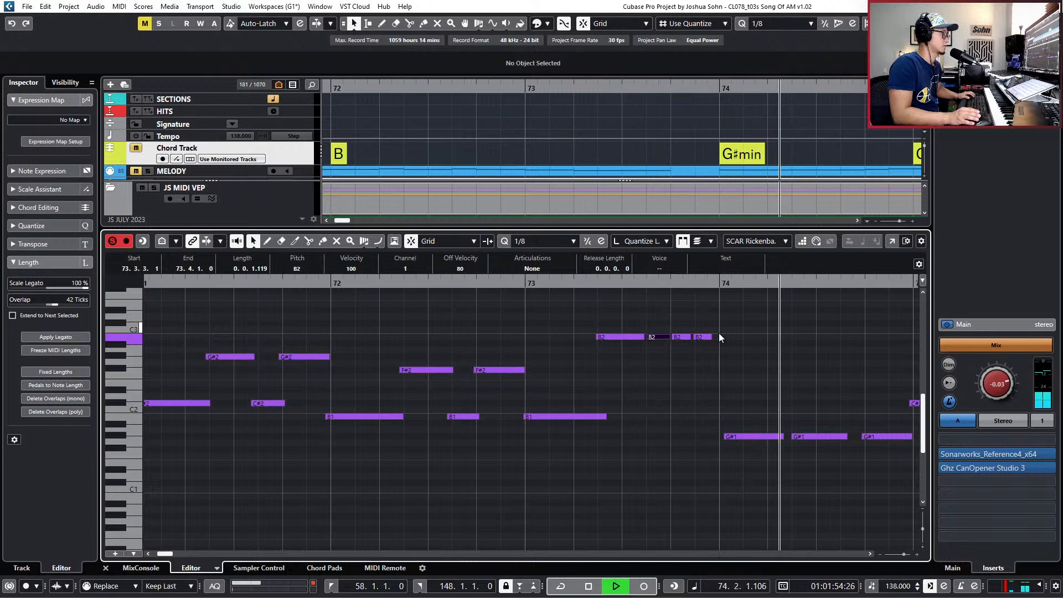
{"action": "key", "text": "space"}
Extend the last B2 note to 74.1.1.46, start the following G#1 at 73.4.4.78, and audition the transition into bar 74.
{"action": "left_click_drag", "start_coordinate": [709, 337], "coordinate": [723, 338]}
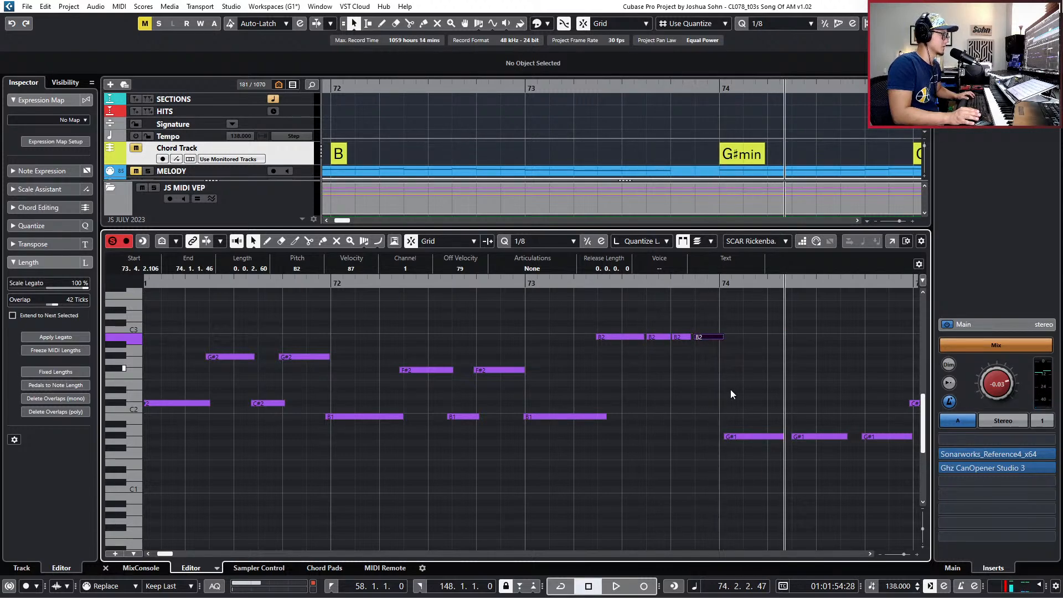
{"action": "left_click_drag", "start_coordinate": [727, 438], "coordinate": [713, 438]}
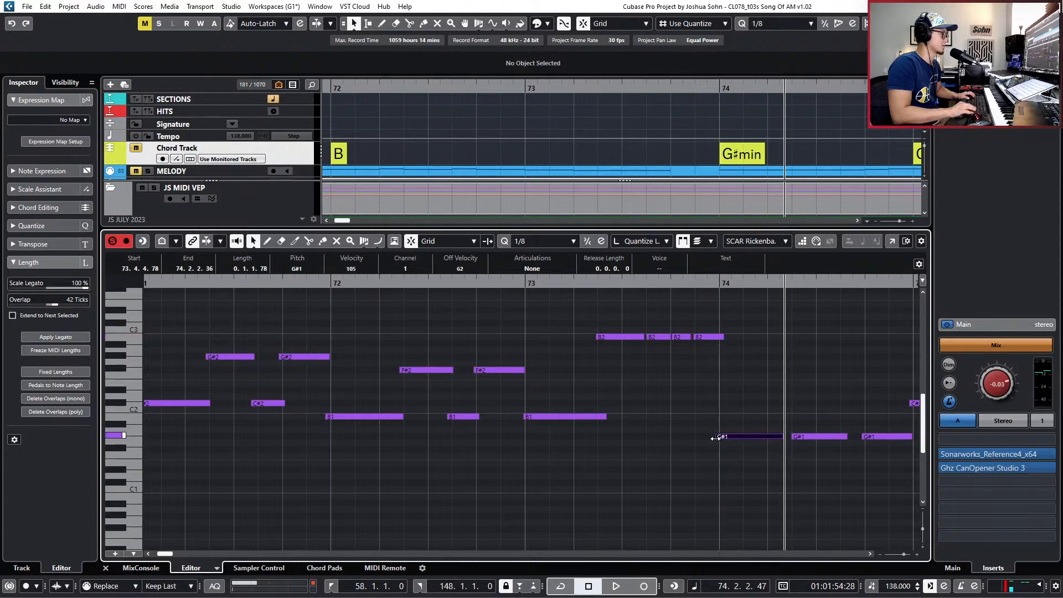
{"action": "key", "text": "space"}
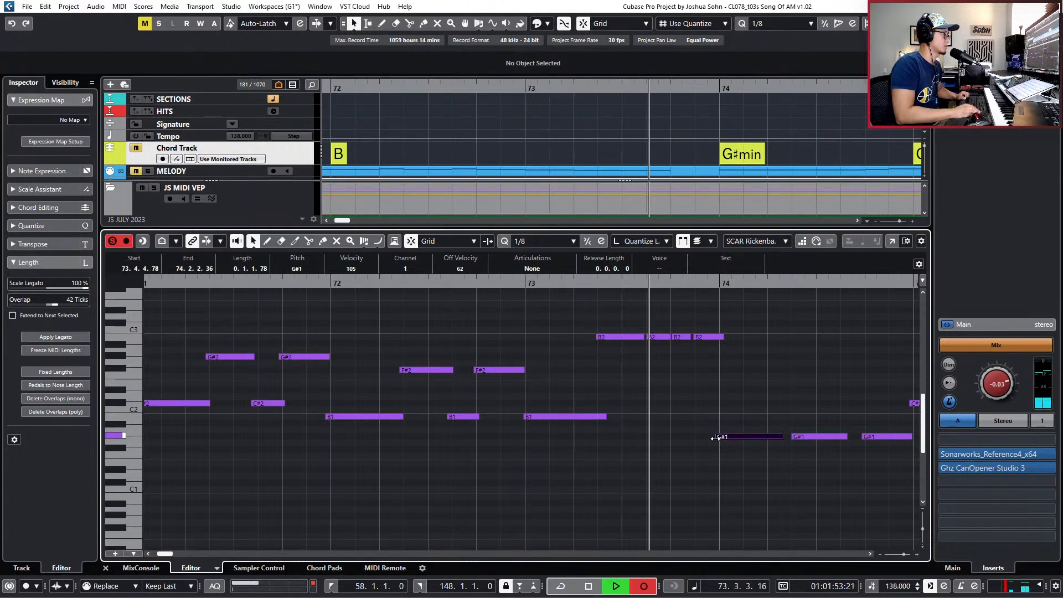
{"action": "key", "text": "space"}
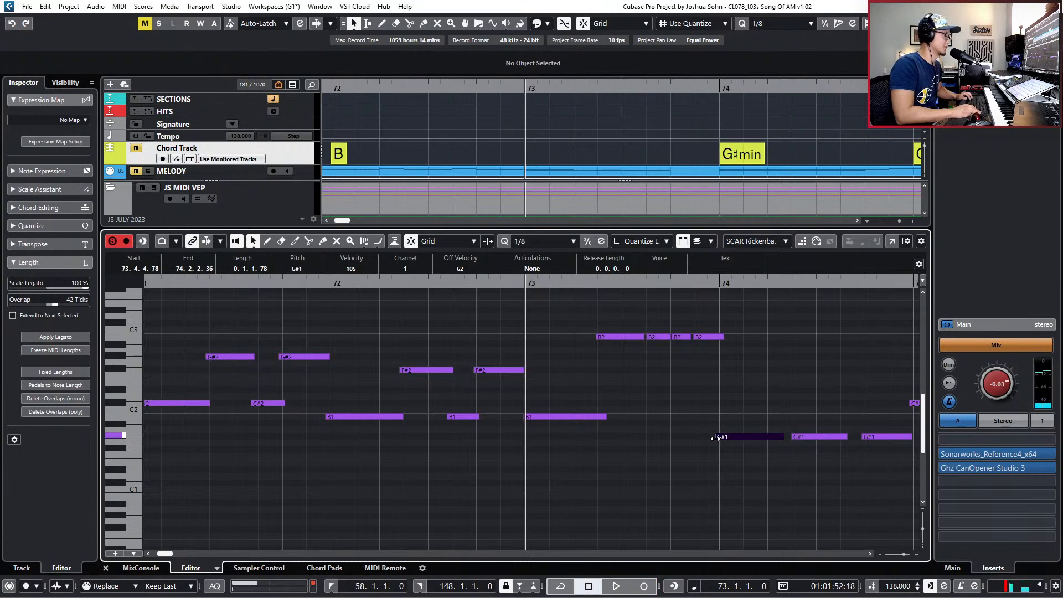
{"action": "key", "text": "space"}
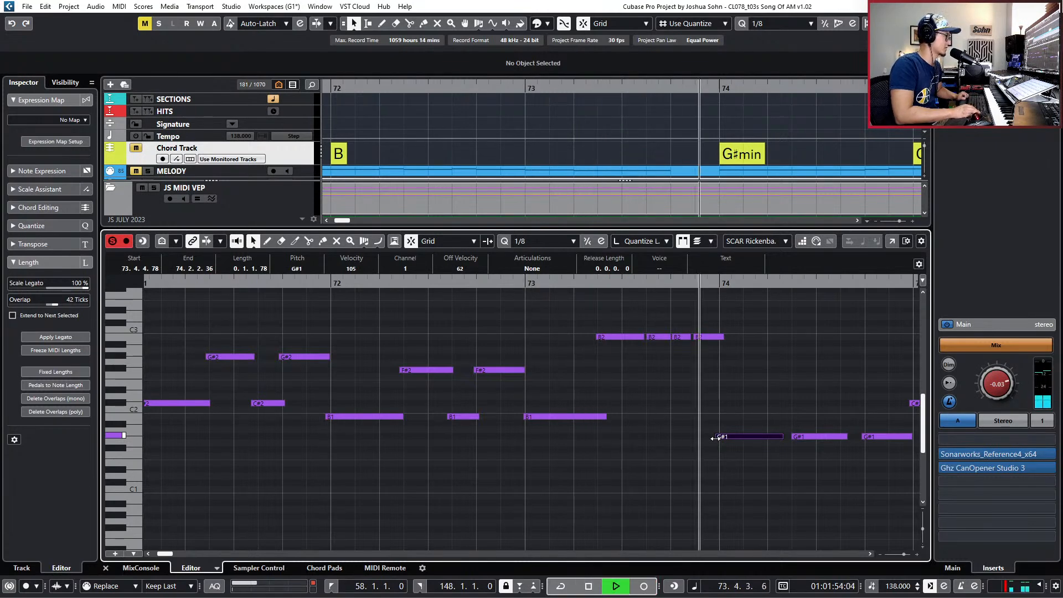
{"action": "key", "text": "space"}
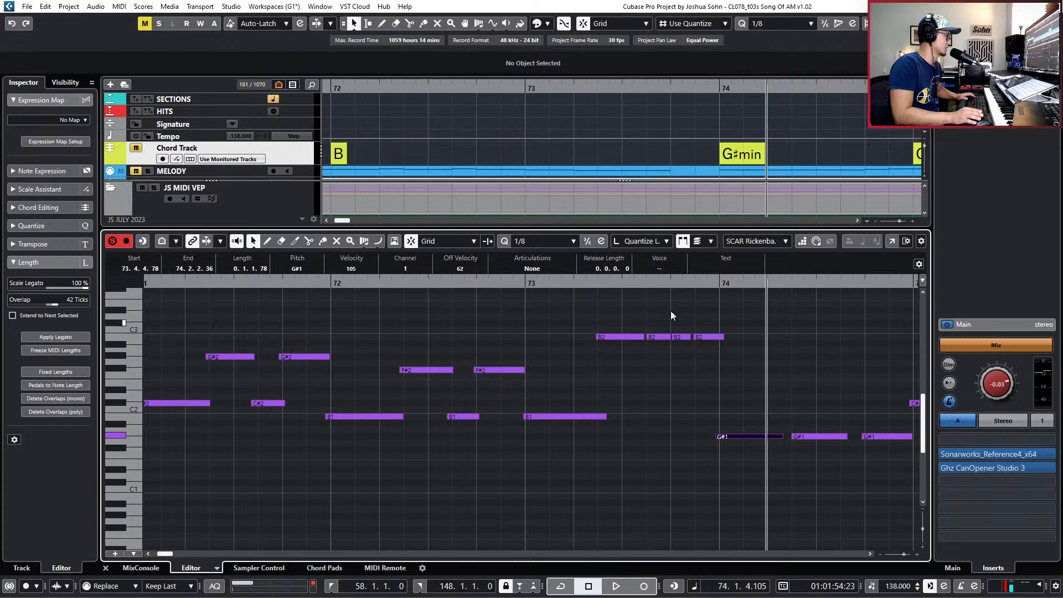
{"action": "left_click", "coordinate": [707, 337]}
{"action": "key", "text": "l"}
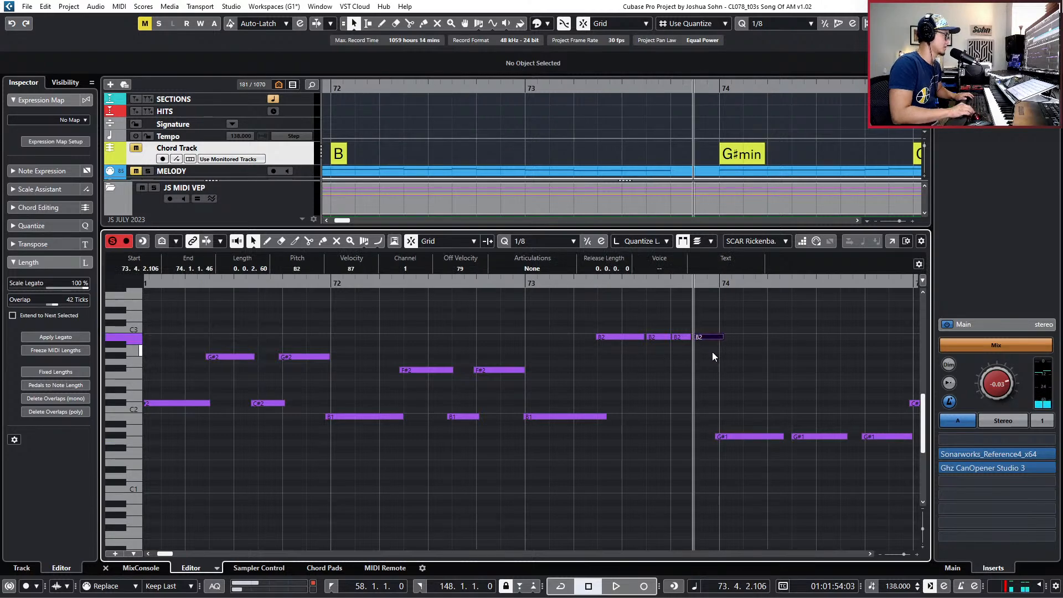
Add a copy of bar 73's first B2 note at E0, keeping the original in place, and play the phrase.
{"action": "left_click", "coordinate": [636, 337]}
{"action": "key", "text": "l"}
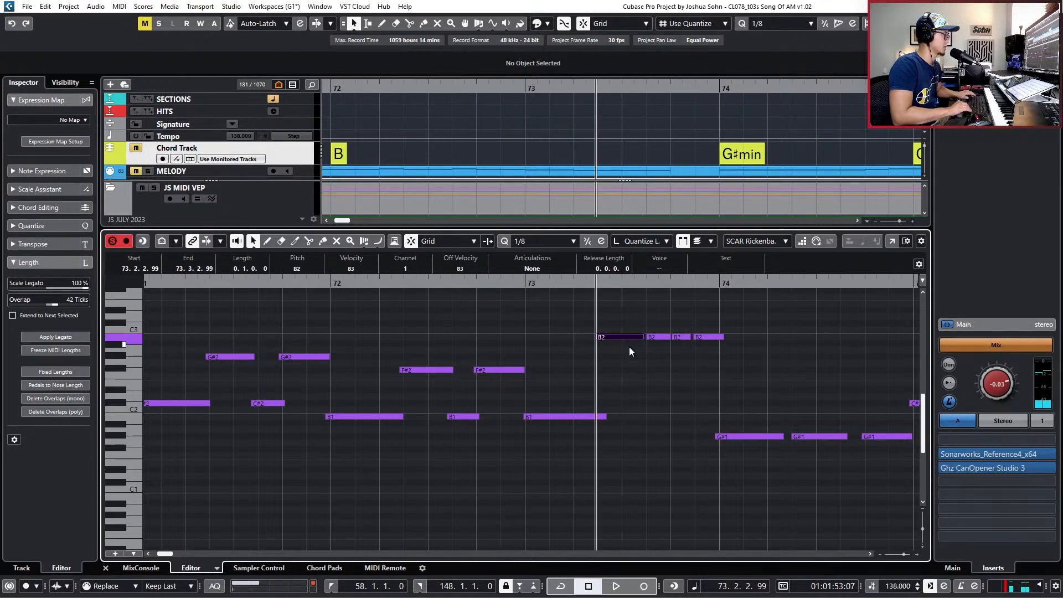
{"action": "scroll", "coordinate": [653, 332], "scroll_direction": "down", "scroll_amount": 4}
{"action": "scroll", "coordinate": [666, 321], "scroll_direction": "up", "scroll_amount": 6}
{"action": "key", "text": "shift+Down"}
{"action": "key", "text": "shift+Down"}
{"action": "key", "text": "shift+Down"}
{"action": "key", "text": "Up"}
{"action": "key", "text": "Up"}
{"action": "key", "text": "Up"}
{"action": "key", "text": "Up"}
{"action": "key", "text": "Up"}
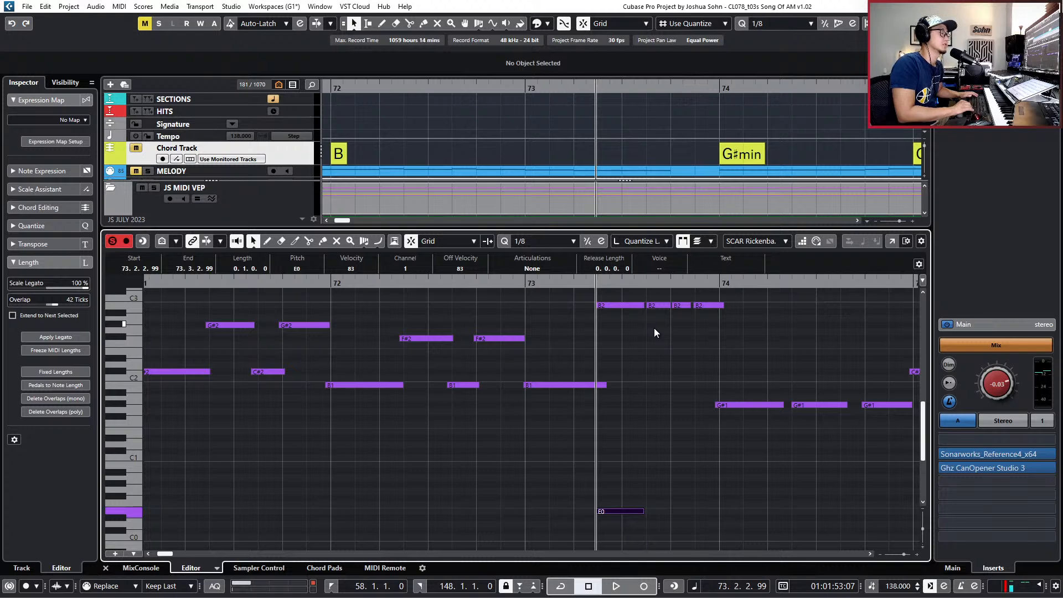
{"action": "key", "text": "space"}
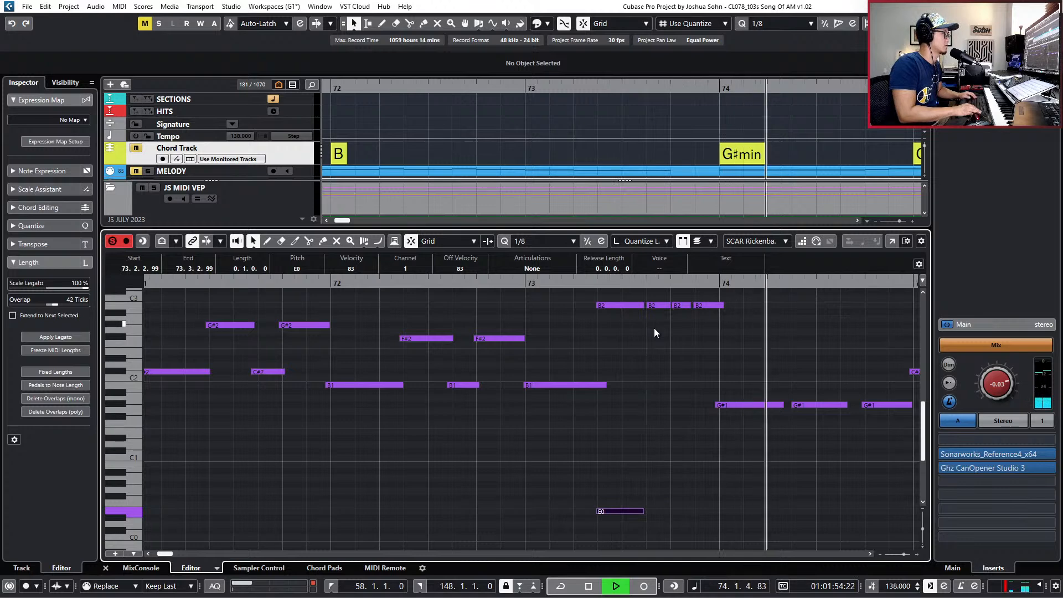
{"action": "key", "text": "space"}
Show the controller lanes, set the sustain (CC 64) value to 0 from 74.2.1.0, and play the passage.
{"action": "key", "text": "alt+l"}
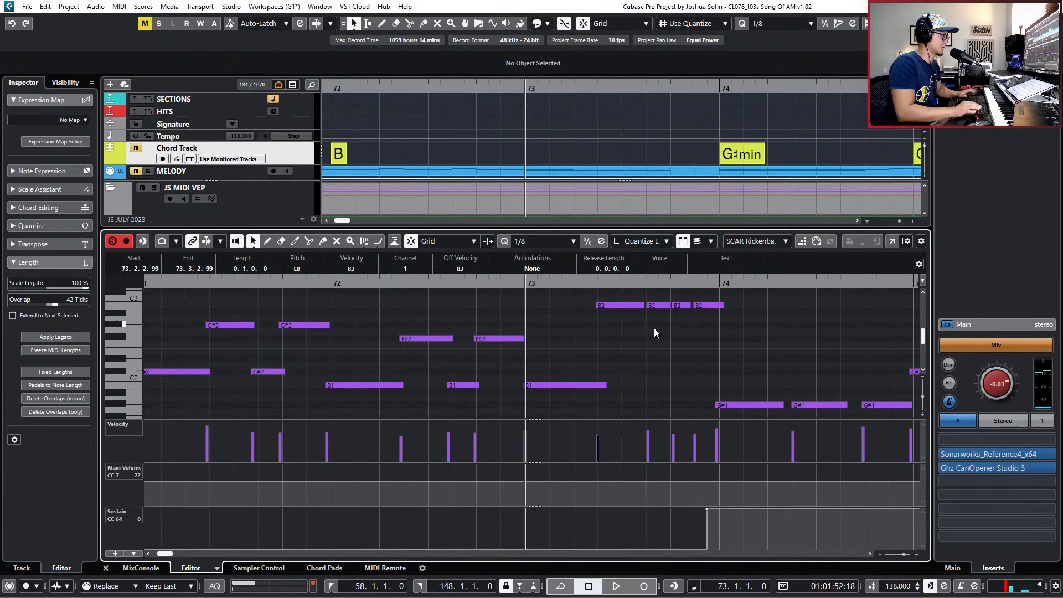
{"action": "scroll", "coordinate": [736, 488], "scroll_direction": "down", "scroll_amount": 2}
{"action": "left_click_drag", "start_coordinate": [753, 512], "coordinate": [749, 570]}
{"action": "key", "text": "space"}
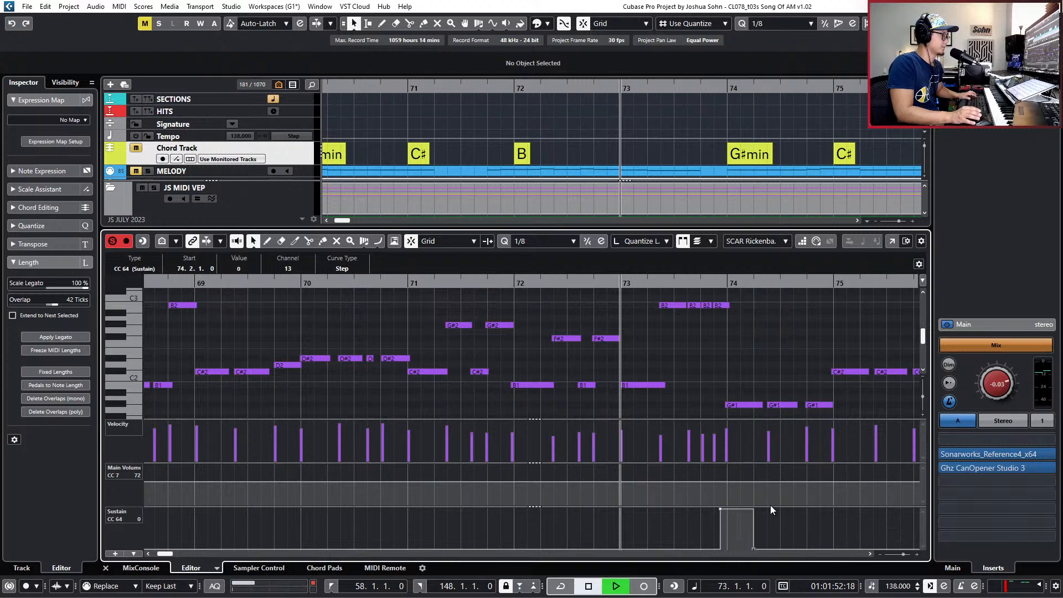
{"action": "scroll", "coordinate": [770, 505], "scroll_direction": "up", "scroll_amount": 2}
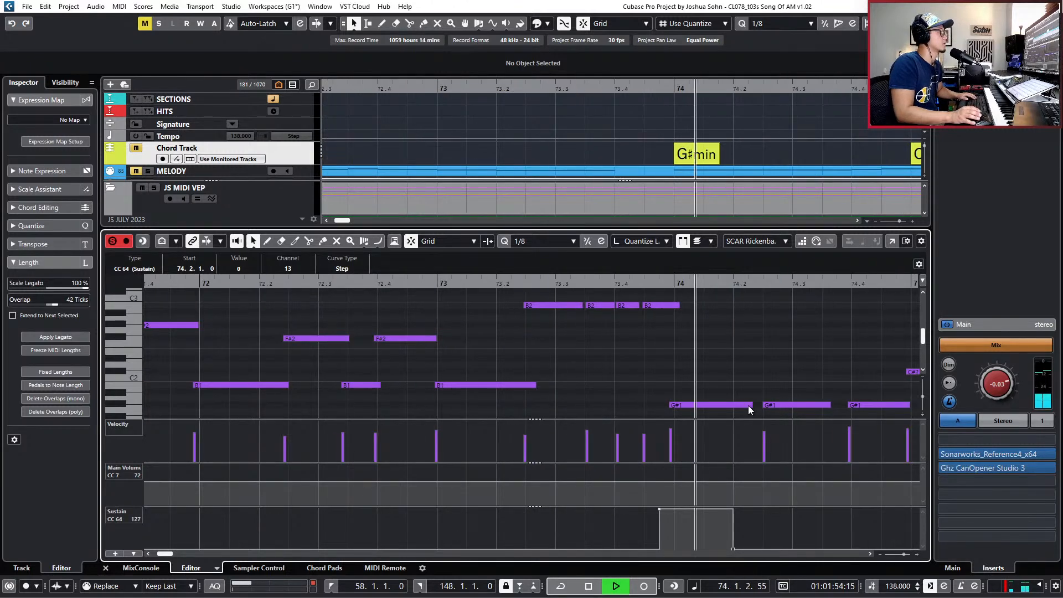
{"action": "key", "text": "space"}
Start the first G#1 note of bar 74 slightly earlier, adjusting it by ear, and split it at the bar 74 line.
{"action": "left_click", "coordinate": [693, 366]}
{"action": "left_click_drag", "start_coordinate": [670, 404], "coordinate": [660, 405]}
{"action": "key", "text": "space"}
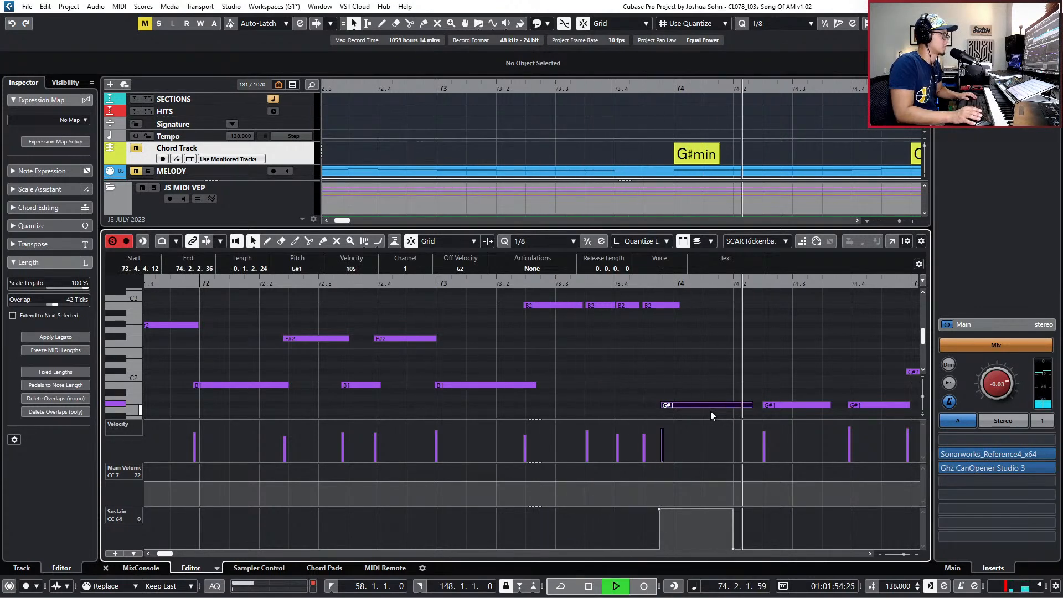
{"action": "key", "text": "space"}
{"action": "left_click_drag", "start_coordinate": [661, 405], "coordinate": [667, 405]}
{"action": "left_click", "coordinate": [678, 405], "text": "alt"}
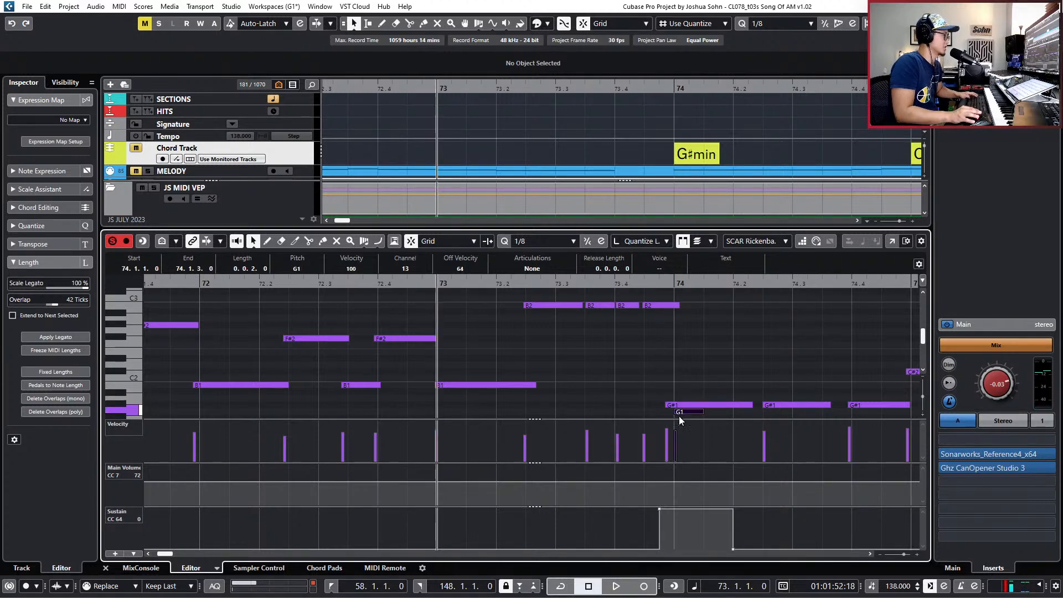
{"action": "left_click", "coordinate": [687, 413]}
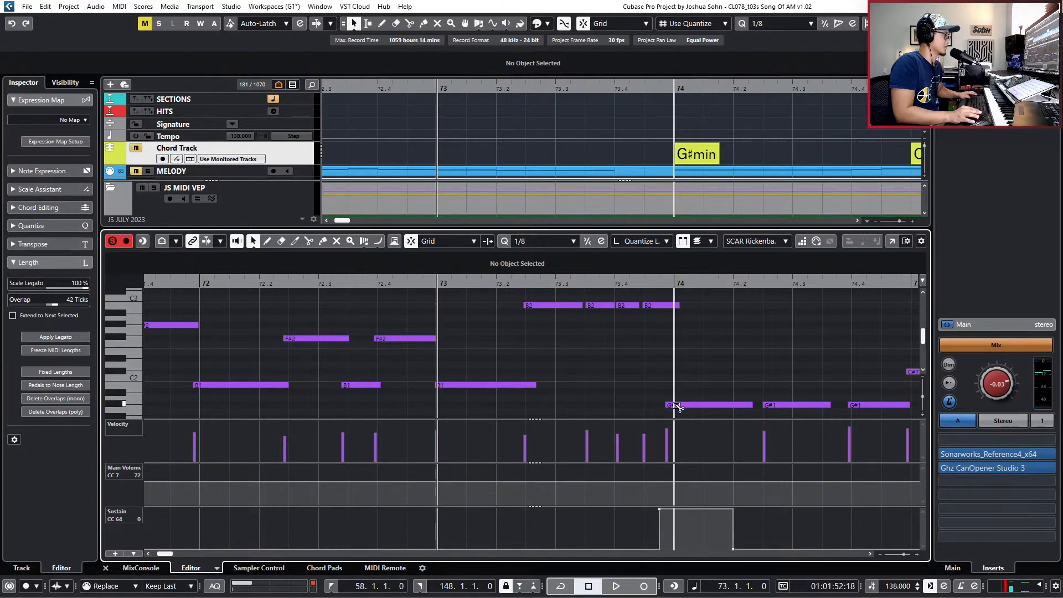
Move the sustain release (CC 64 value 0) to 73.4.4.93 and play the transition into bar 74.
{"action": "left_click", "coordinate": [733, 549]}
{"action": "left_click_drag", "start_coordinate": [671, 554], "coordinate": [670, 554]}
{"action": "key", "text": "space"}
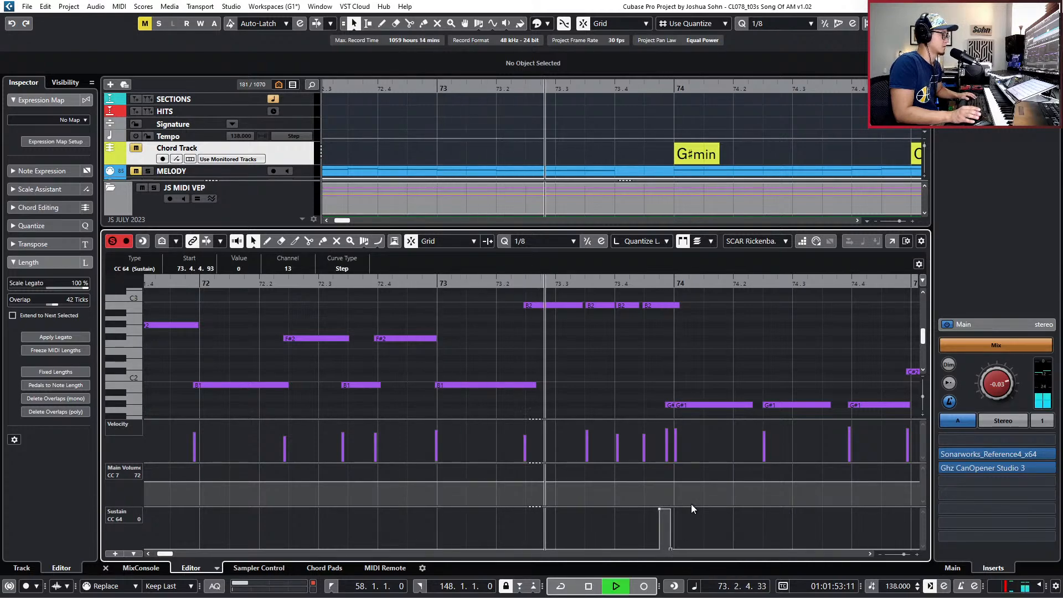
{"action": "key", "text": "space"}
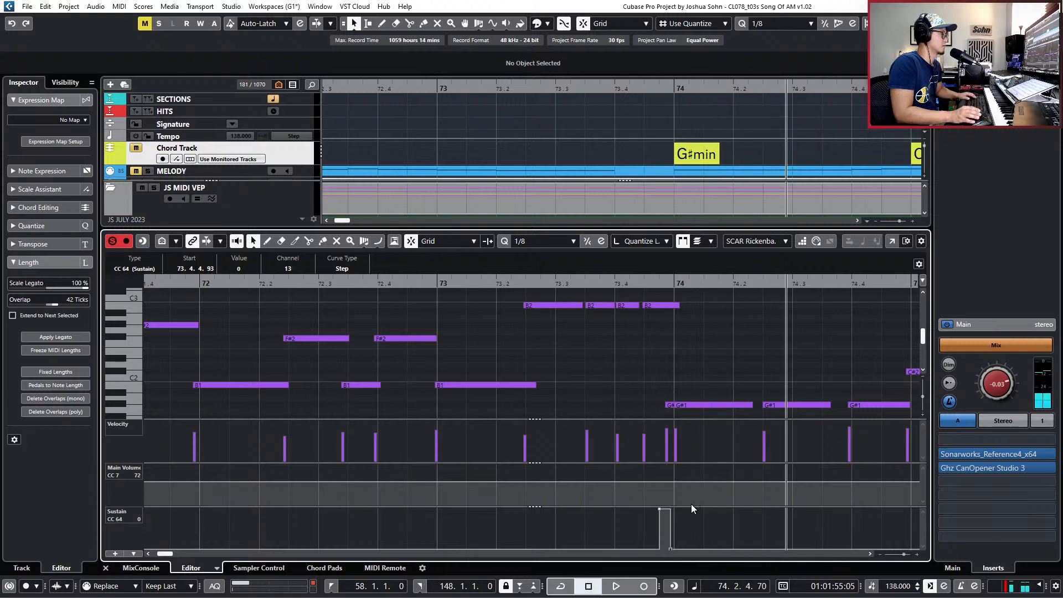
Turn off the editor solo and play the edited bass line with the arrangement from bar 72 past bar 76.
{"action": "key", "text": "g"}
{"action": "key", "text": "g"}
{"action": "key", "text": "KP_0"}
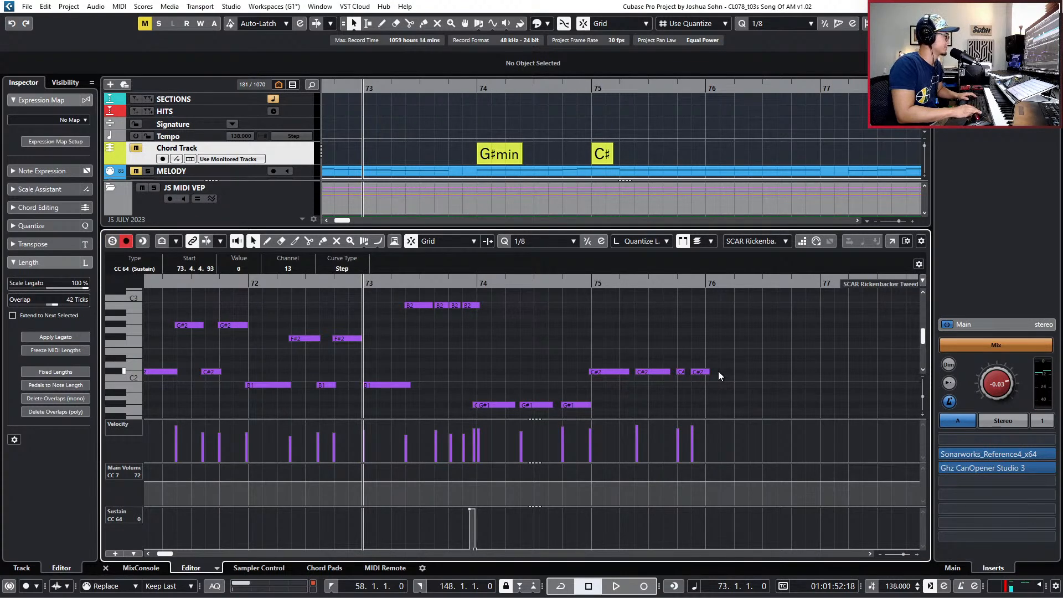
{"action": "key", "text": "KP_Subtract"}
{"action": "key", "text": "KP_Add"}
{"action": "key", "text": "KP_Subtract"}
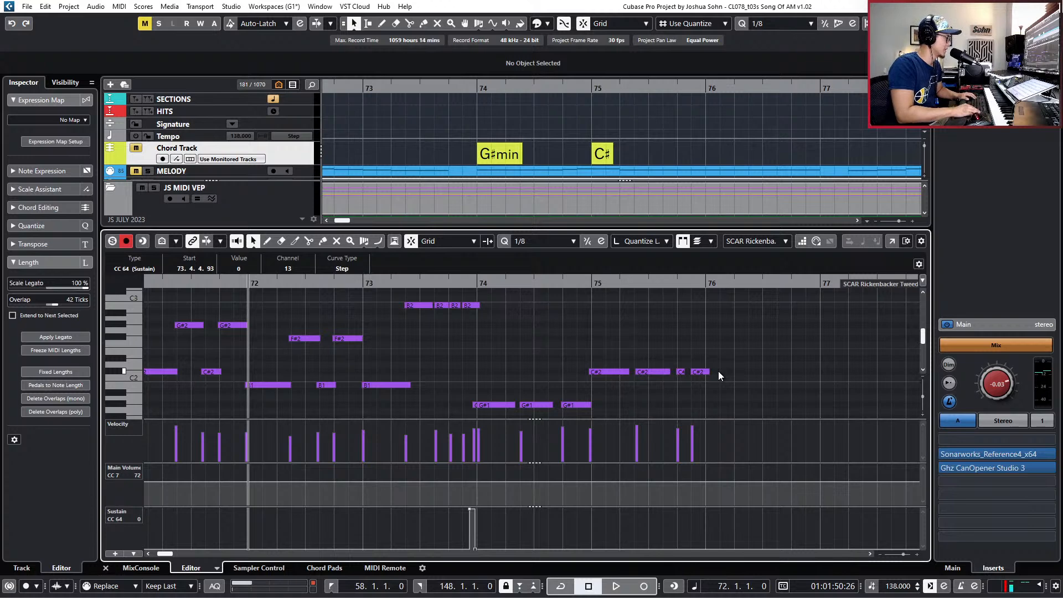
{"action": "key", "text": "space"}
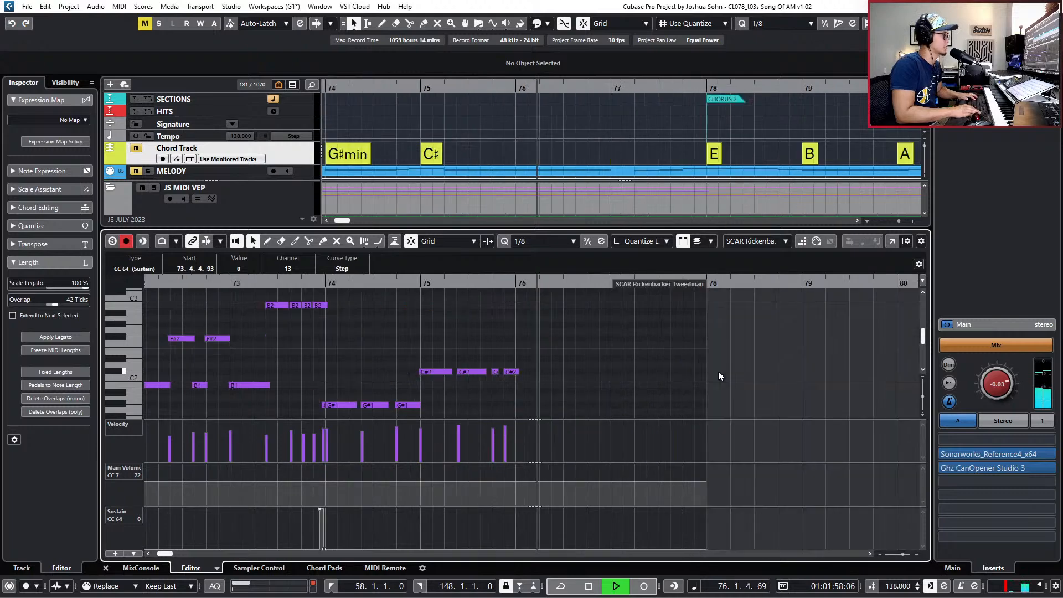
Stop the running playback, select the first C#2 note at bar 75, and play the passage leading into it.
{"action": "key", "text": "g"}
{"action": "key", "text": "g"}
{"action": "key", "text": "g"}
{"action": "key", "text": "space"}
{"action": "scroll", "coordinate": [523, 377], "scroll_direction": "up", "scroll_amount": 4}
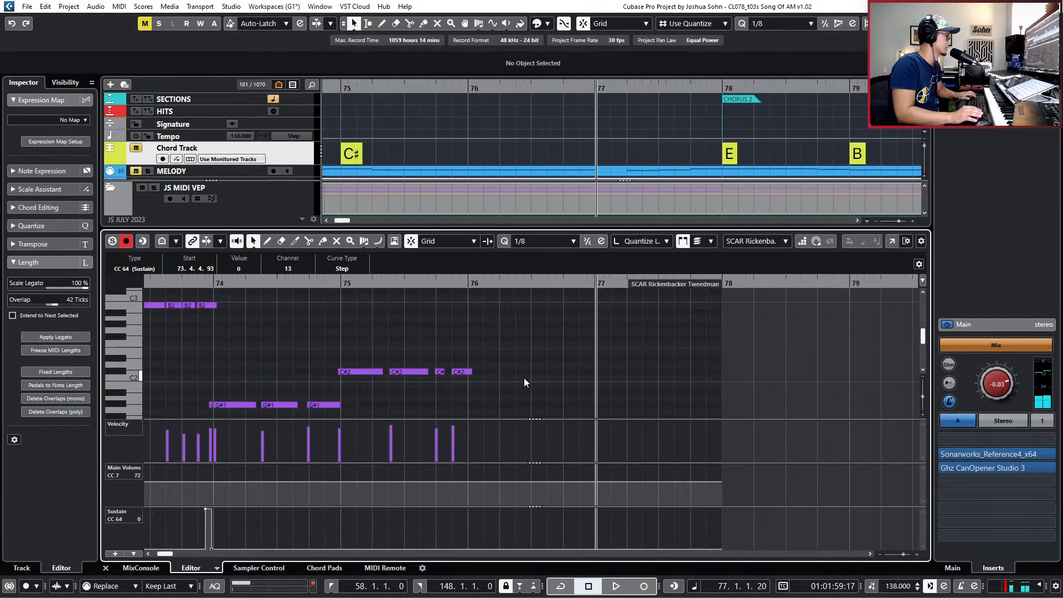
{"action": "left_click", "coordinate": [366, 371]}
{"action": "scroll", "coordinate": [458, 337], "scroll_direction": "left", "scroll_amount": 3}
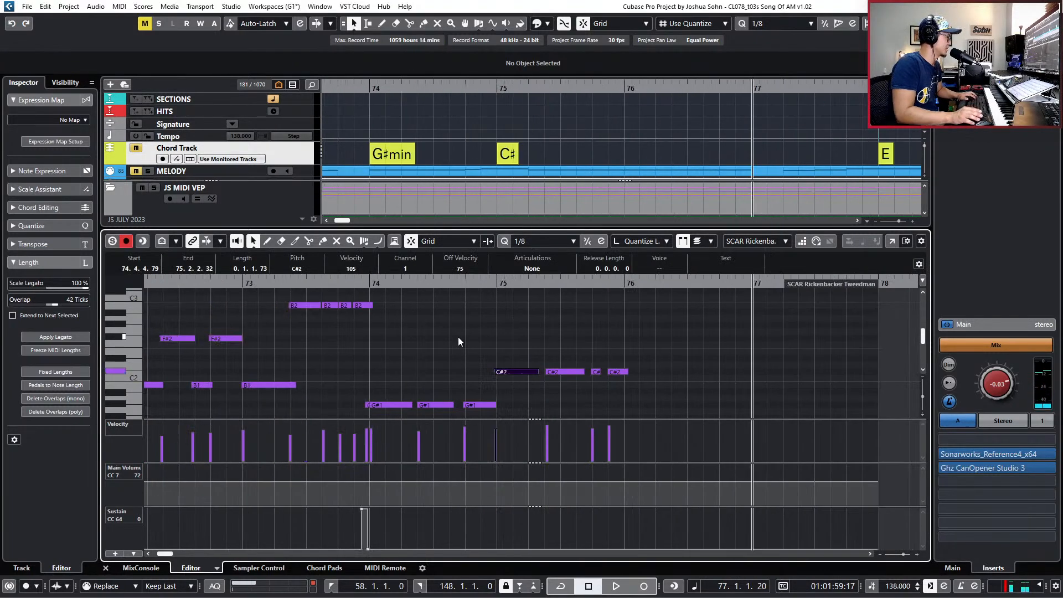
{"action": "key", "text": "l"}
{"action": "key", "text": "space"}
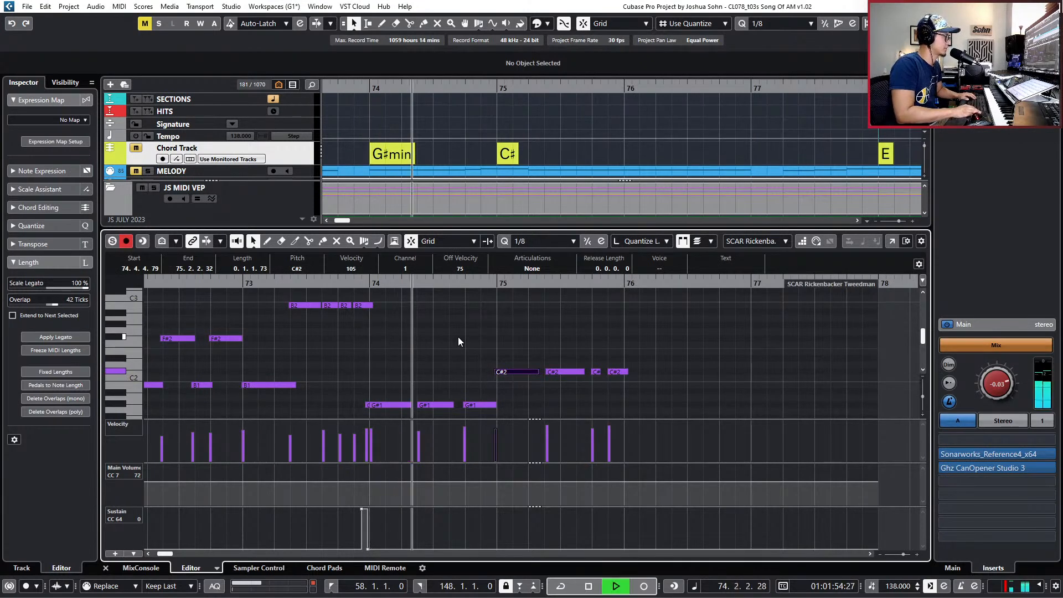
{"action": "key", "text": "space"}
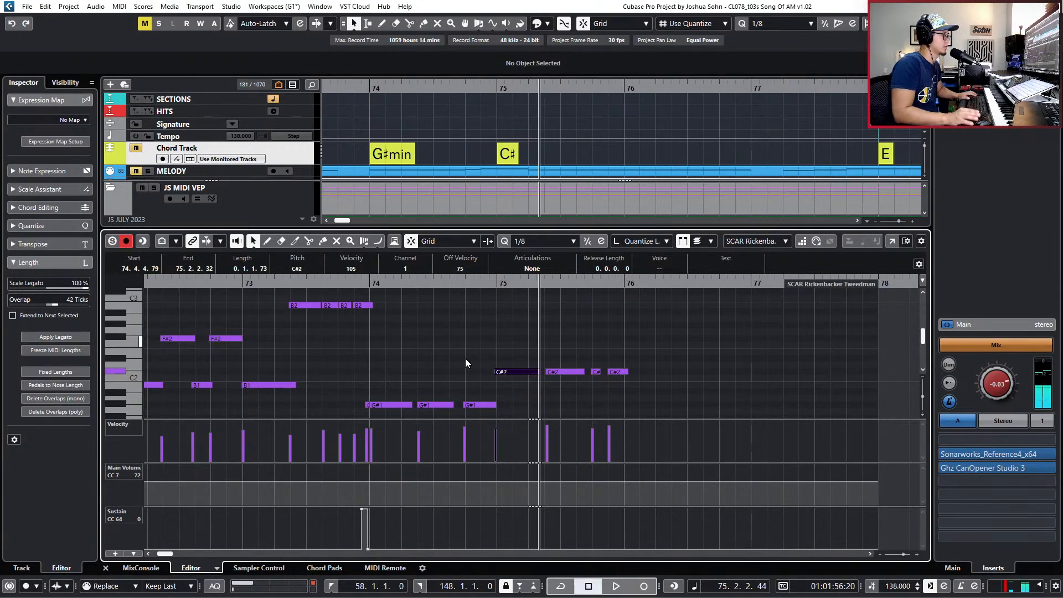
Split the second C#2 note of bar 75 in two and quantize its first half to the 1/8 grid.
{"action": "scroll", "coordinate": [493, 354], "scroll_direction": "up", "scroll_amount": 1}
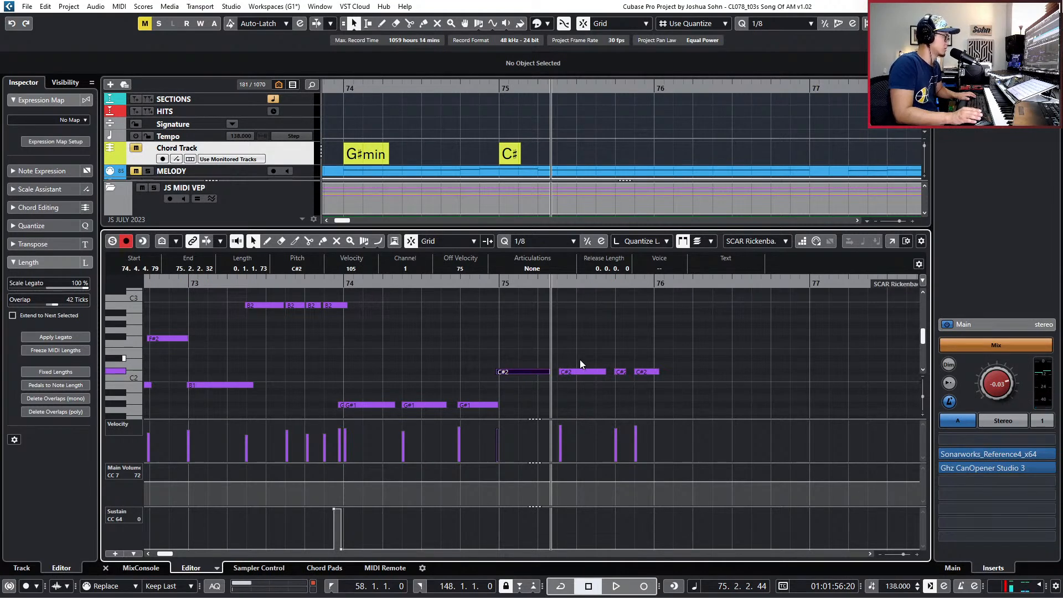
{"action": "scroll", "coordinate": [578, 371], "scroll_direction": "up", "scroll_amount": 1}
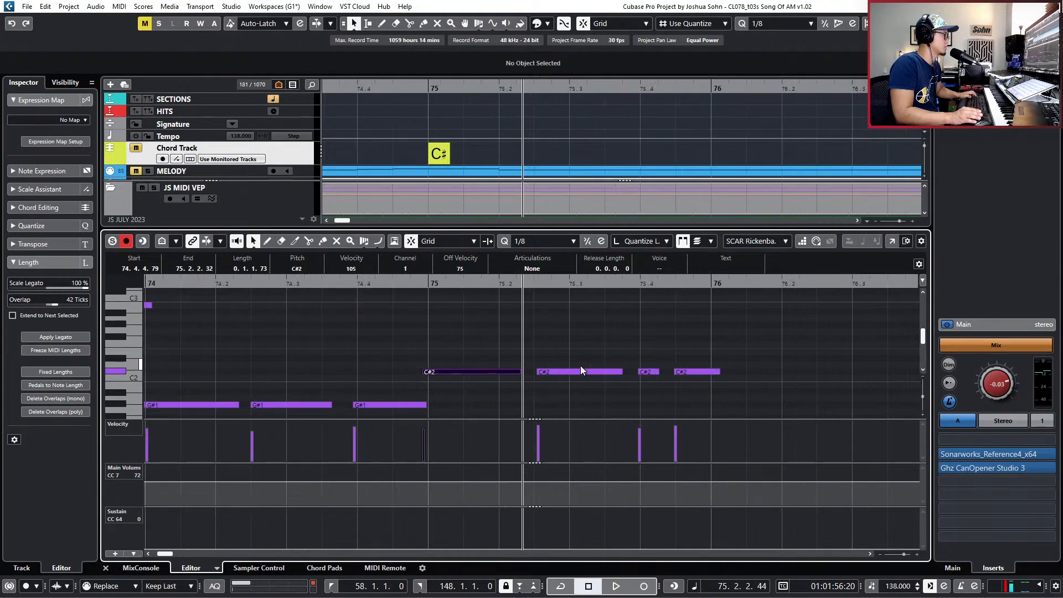
{"action": "left_click", "coordinate": [568, 371], "text": "alt"}
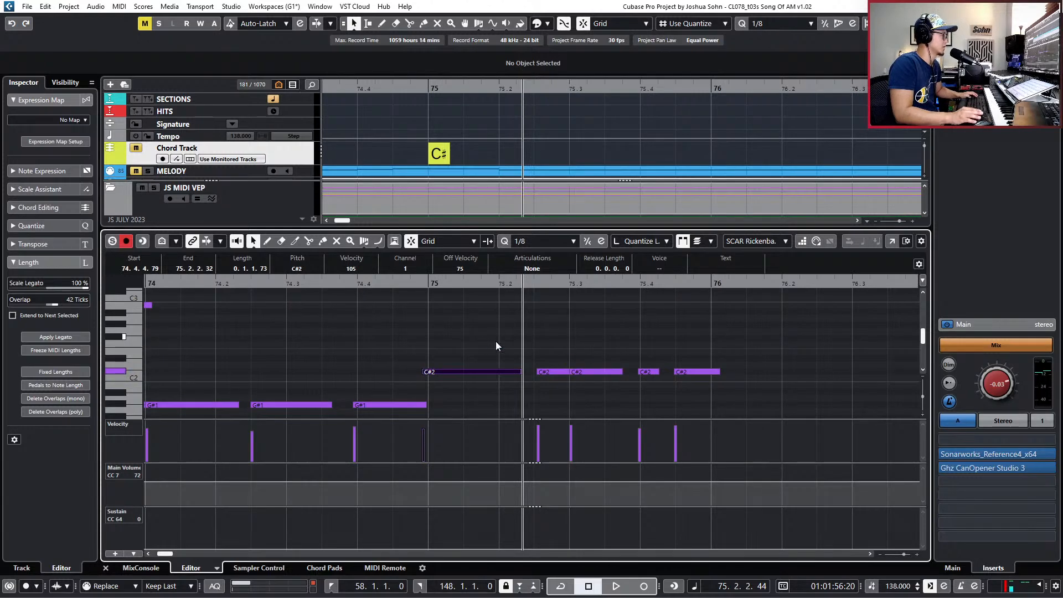
{"action": "left_click", "coordinate": [543, 372]}
{"action": "key", "text": "q"}
Move both halves of the split C#2 note one 1/8 earlier, starting at 75.2.1.0, and play bar 75.
{"action": "left_click_drag", "start_coordinate": [501, 347], "coordinate": [603, 389]}
{"action": "key", "text": "l"}
{"action": "key", "text": "space"}
{"action": "key", "text": "space"}
{"action": "key", "text": "ctrl+Left"}
{"action": "key", "text": "space"}
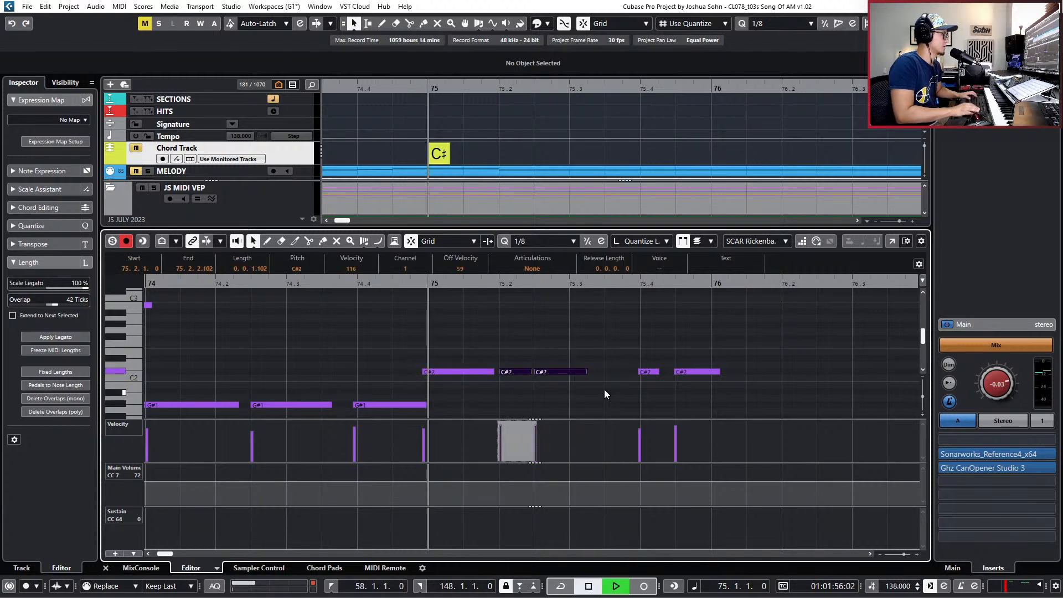
{"action": "key", "text": "space"}
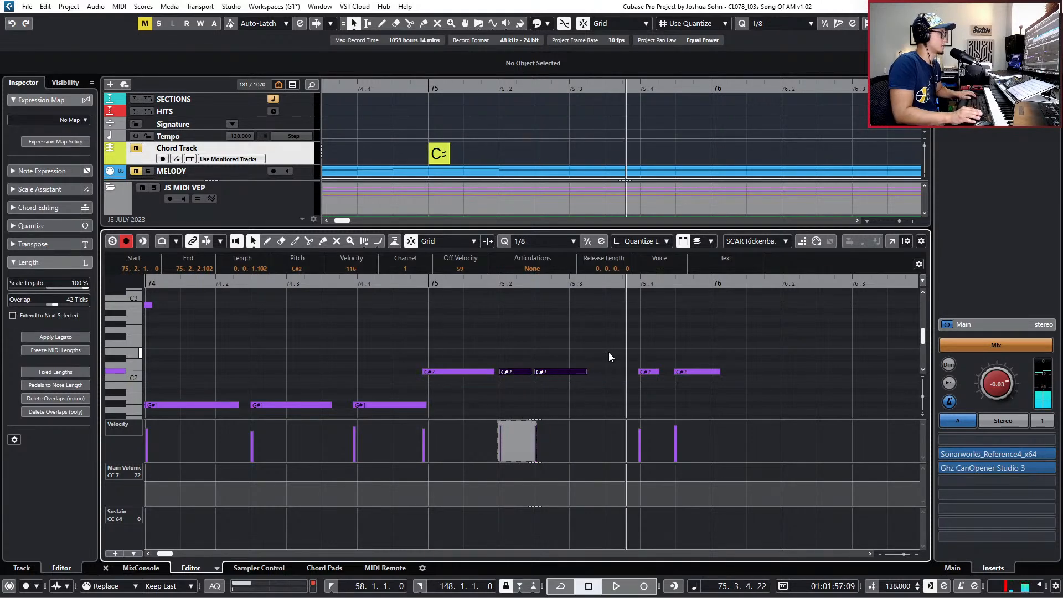
Add a short C#2 note at 75.3.3.0, between the split notes and beat 4, and play it back.
{"action": "left_click", "coordinate": [603, 391]}
{"action": "left_click_drag", "start_coordinate": [586, 371], "coordinate": [608, 376]}
{"action": "key", "text": "space"}
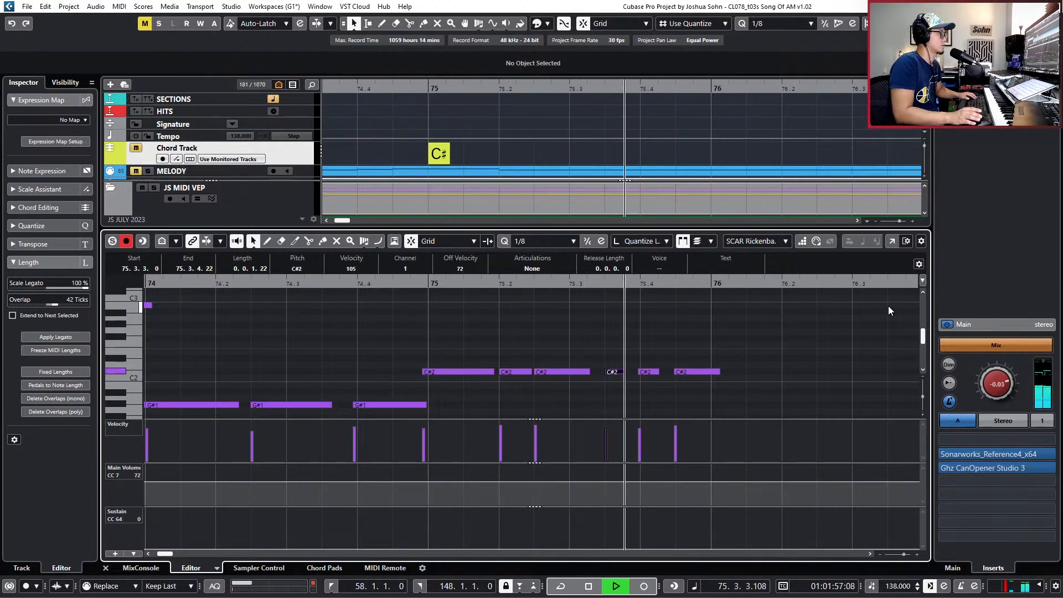
{"action": "key", "text": "space"}
Shorten the last C#2 note before bar 76 to a length of 0.0.2.0.
{"action": "scroll", "coordinate": [846, 357], "scroll_direction": "down", "scroll_amount": 5}
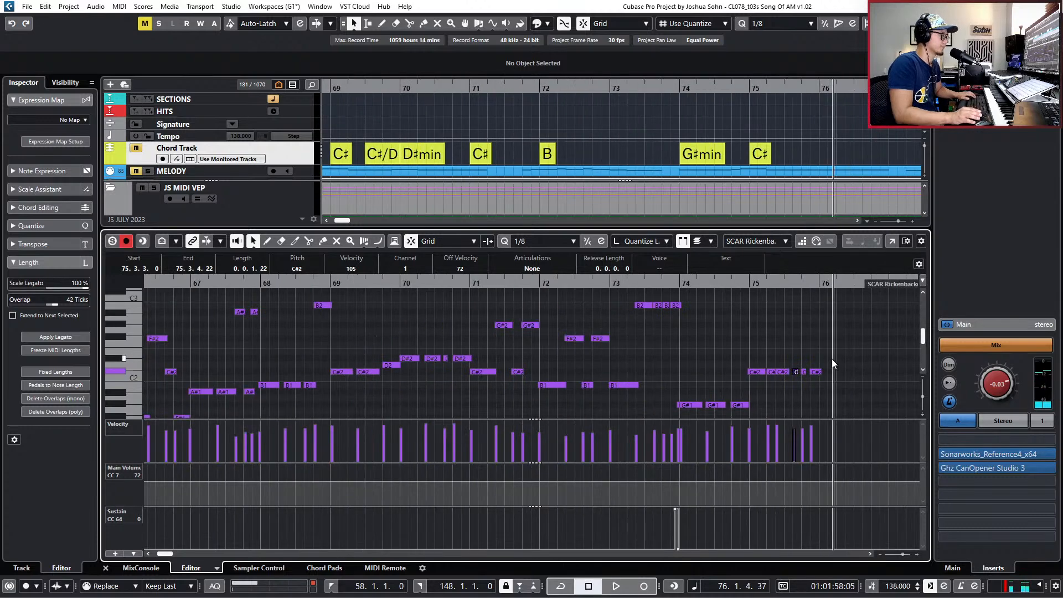
{"action": "left_click", "coordinate": [816, 372]}
{"action": "left_click_drag", "start_coordinate": [817, 373], "coordinate": [815, 373]}
Go back to bar 70 and hide the controller lanes below the notes.
{"action": "scroll", "coordinate": [570, 374], "scroll_direction": "down", "scroll_amount": 2}
{"action": "key", "text": "g"}
{"action": "key", "text": "KP_Subtract"}
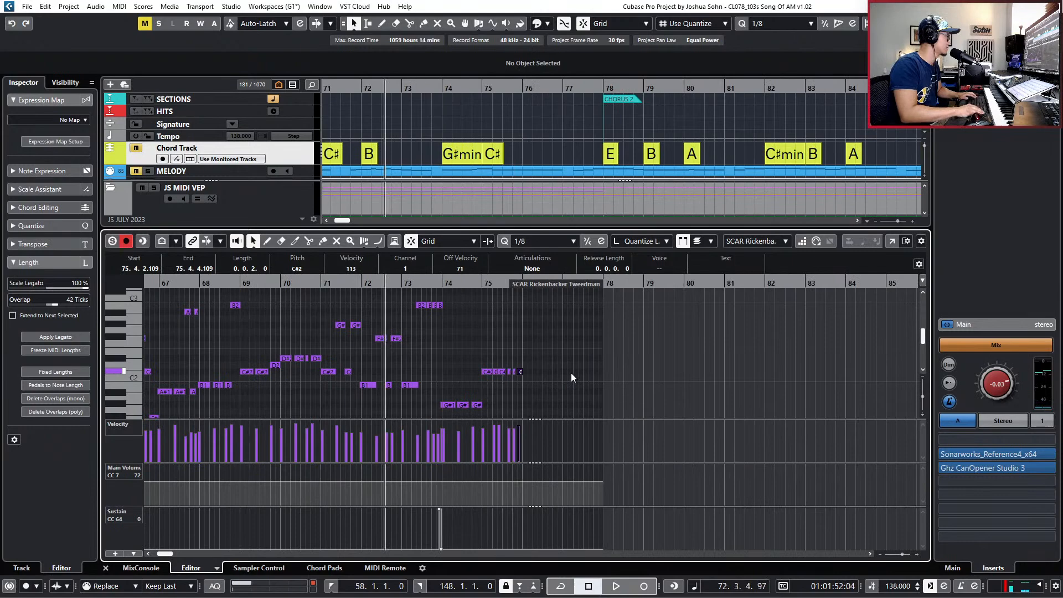
{"action": "key", "text": "g"}
{"action": "key", "text": "g"}
{"action": "scroll", "coordinate": [515, 346], "scroll_direction": "up", "scroll_amount": 5}
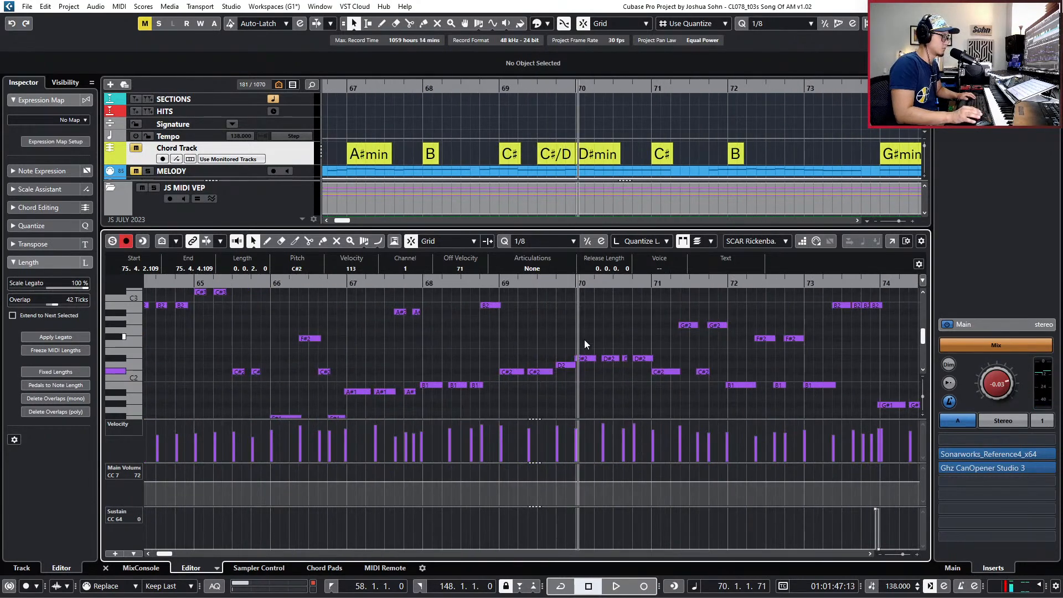
{"action": "key", "text": "h"}
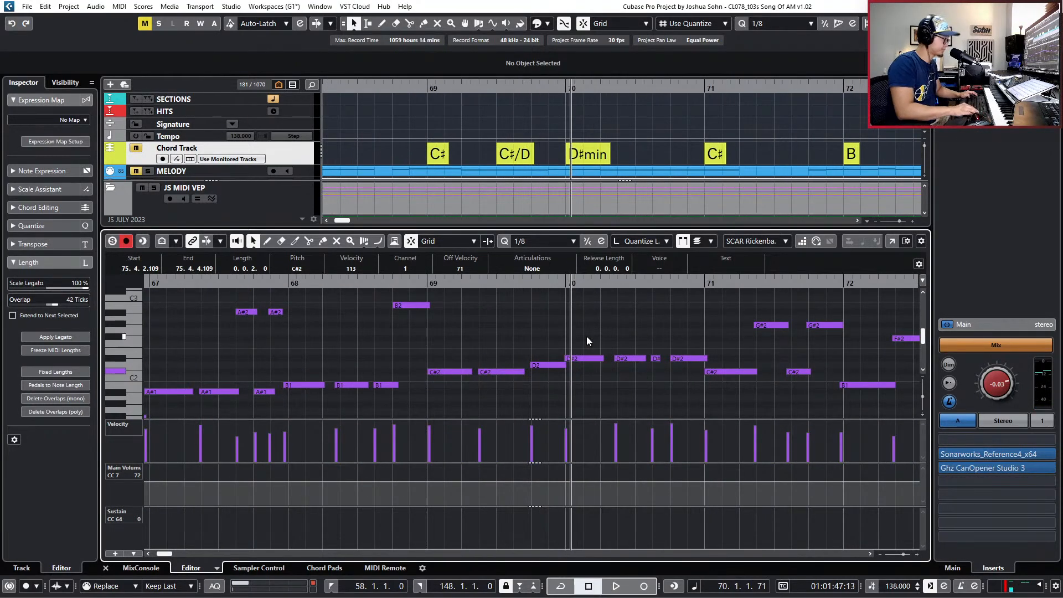
{"action": "left_click", "coordinate": [587, 336]}
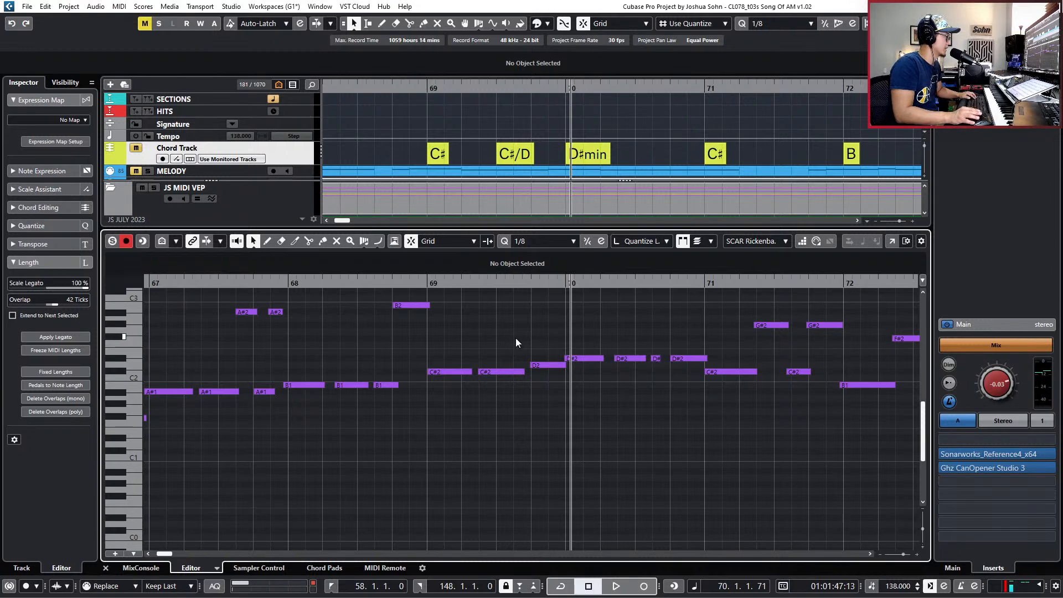
Select the C#2 note at bar 71 and play the D#2 notes of bar 70 leading into it.
{"action": "scroll", "coordinate": [504, 347], "scroll_direction": "up", "scroll_amount": 4}
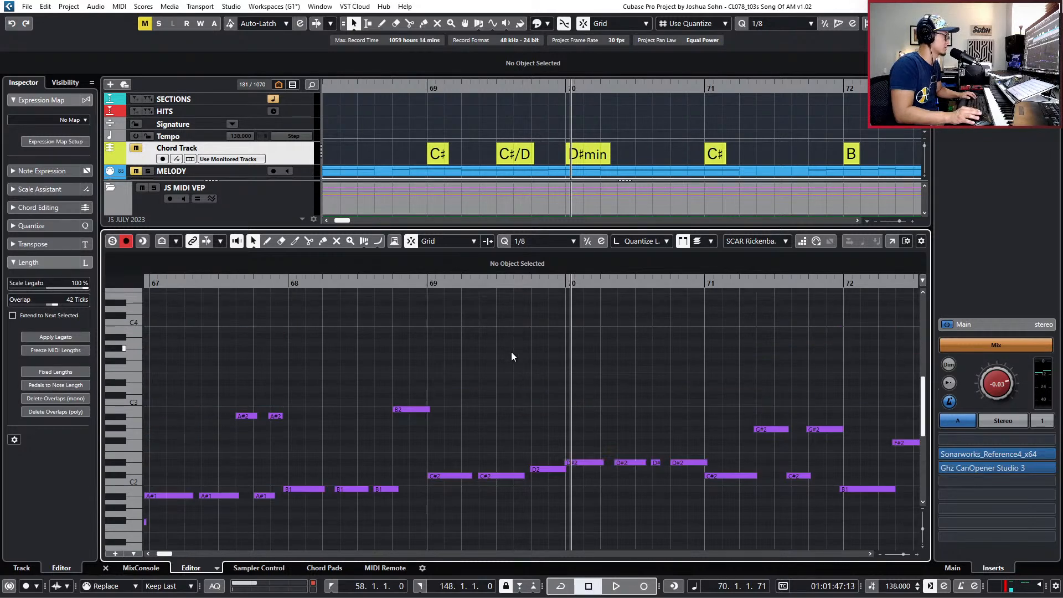
{"action": "scroll", "coordinate": [582, 379], "scroll_direction": "right", "scroll_amount": 3}
{"action": "left_click_drag", "start_coordinate": [491, 493], "coordinate": [491, 494]}
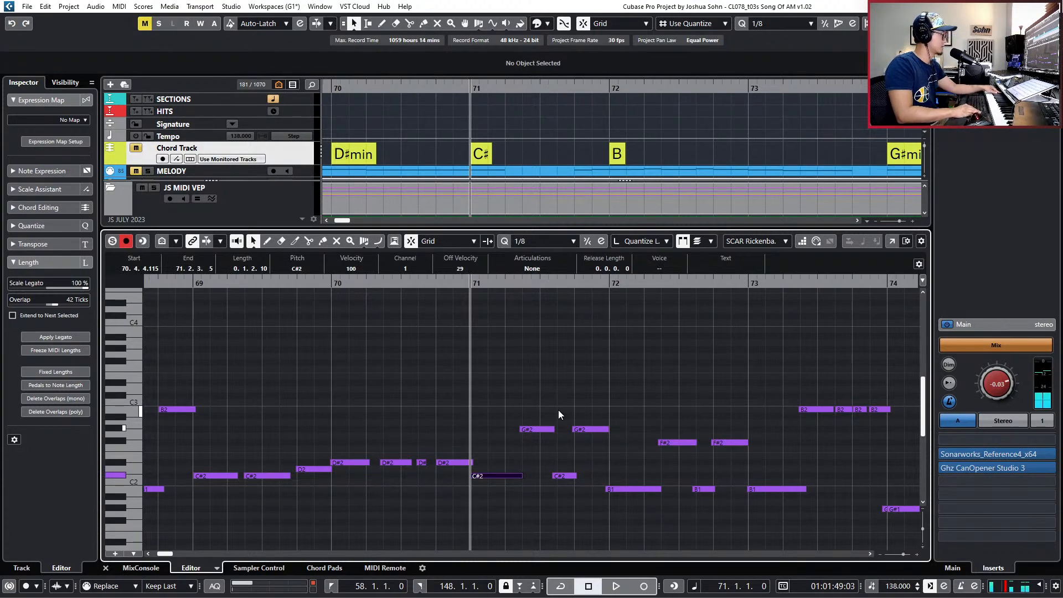
{"action": "key", "text": "space"}
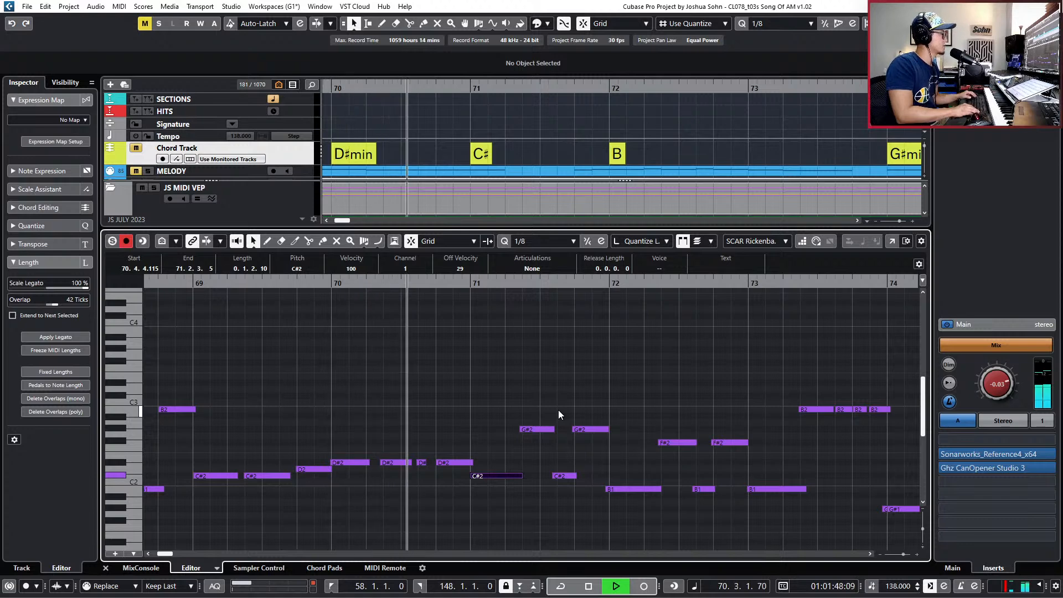
{"action": "key", "text": "space"}
Transpose the short D#2 note on beat 3 of bar 70 up an octave to D#3 and play it back.
{"action": "left_click", "coordinate": [430, 475]}
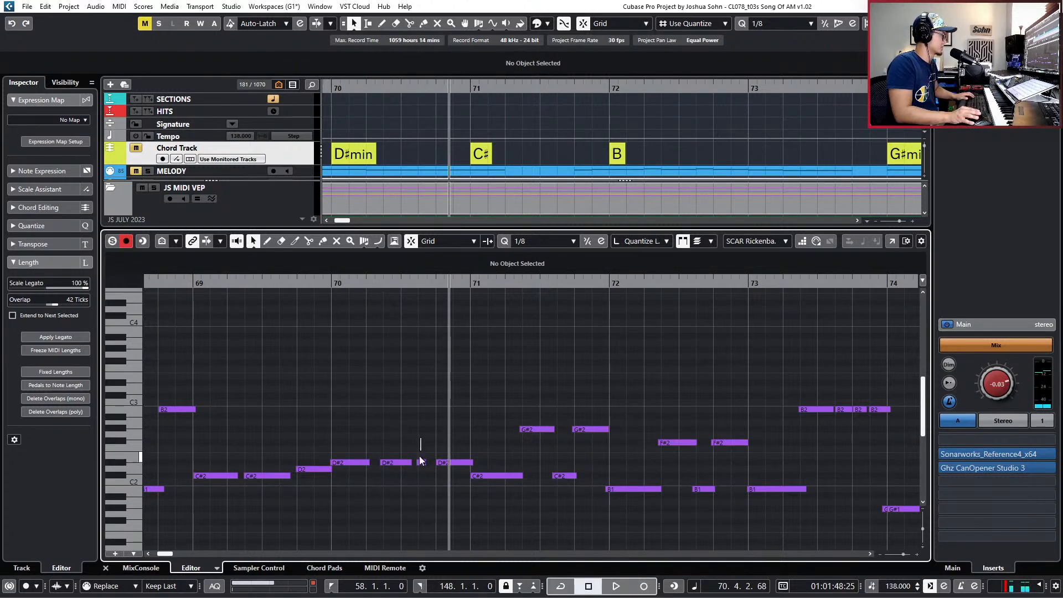
{"action": "left_click", "coordinate": [422, 463]}
{"action": "key", "text": "shift+Up"}
{"action": "key", "text": "space"}
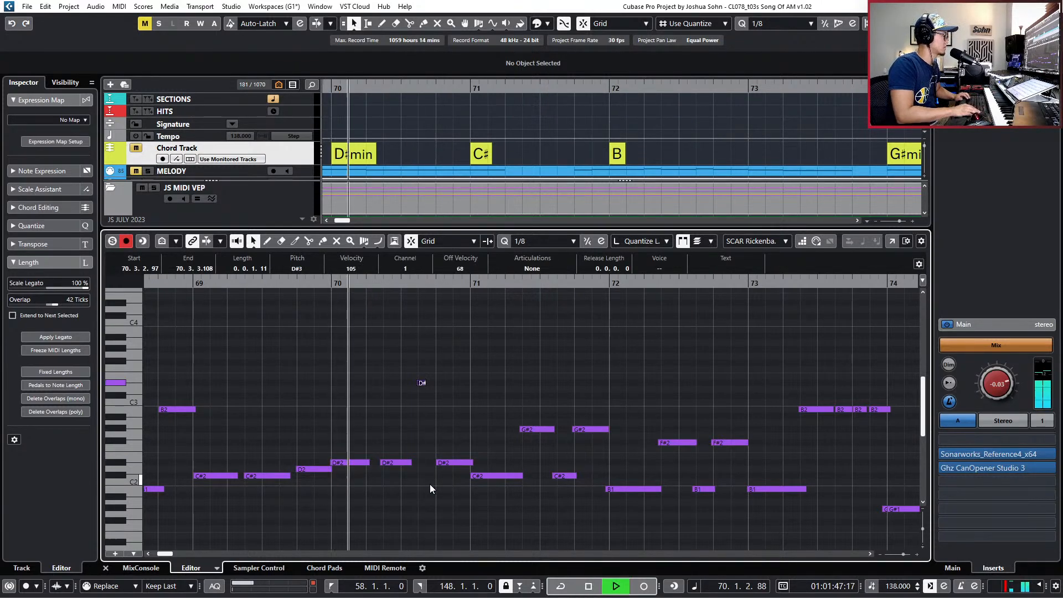
{"action": "key", "text": "space"}
Lower the short D#3 note in bar 70 by semitones to A#2 and play it back.
{"action": "key", "text": "Down"}
{"action": "key", "text": "Down"}
{"action": "key", "text": "Down"}
{"action": "key", "text": "Down"}
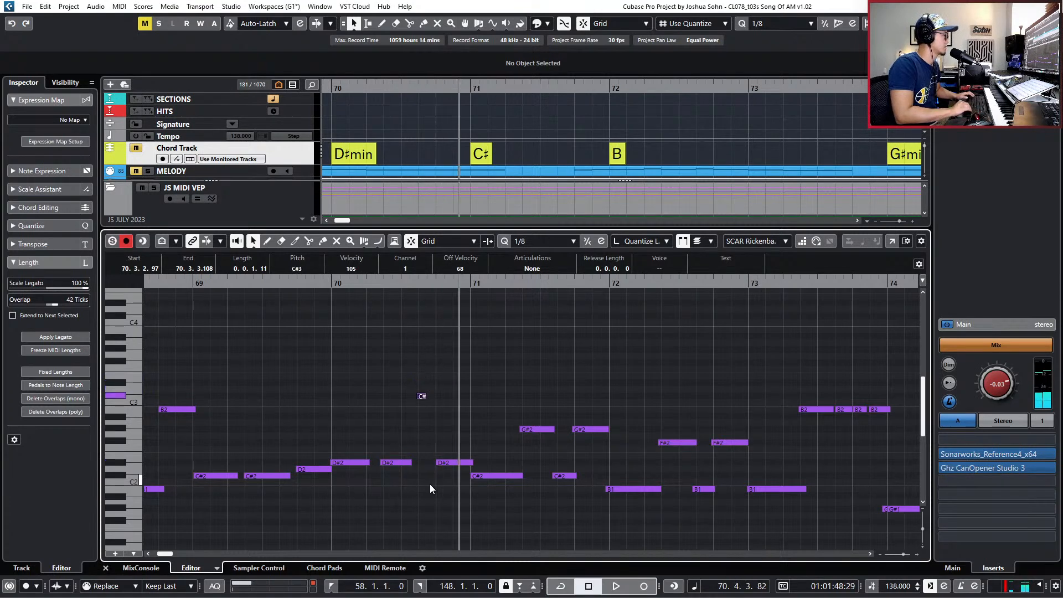
{"action": "key", "text": "Down"}
{"action": "key", "text": "space"}
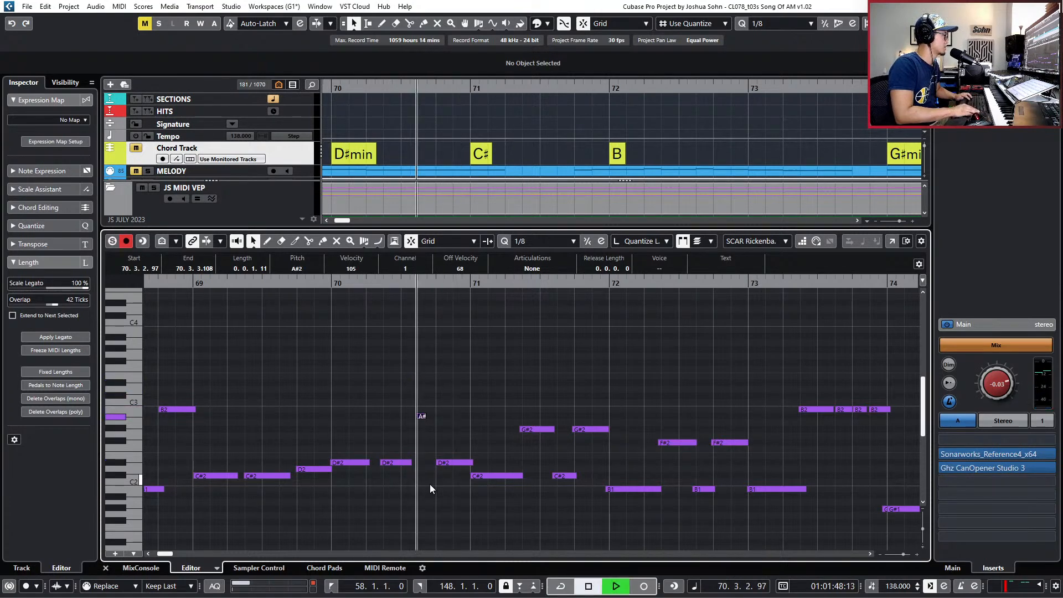
{"action": "key", "text": "space"}
Quantize the A#2 note in bar 70, listen to it, and nudge its start earlier to 70.3.2.100.
{"action": "key", "text": "q"}
{"action": "key", "text": "space"}
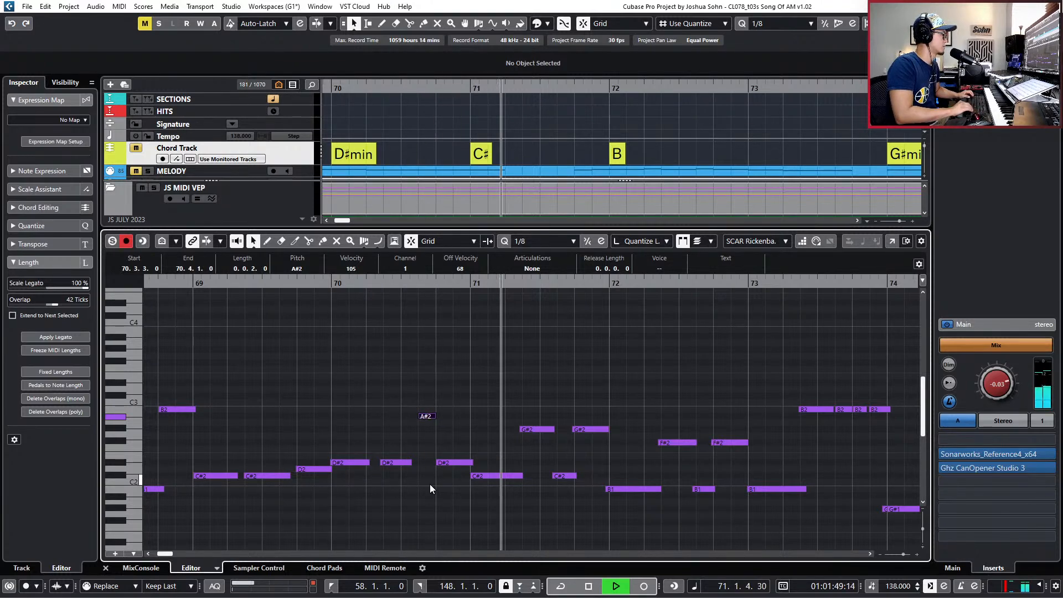
{"action": "key", "text": "space"}
{"action": "key", "text": "ctrl+Left"}
{"action": "key", "text": "ctrl+Left"}
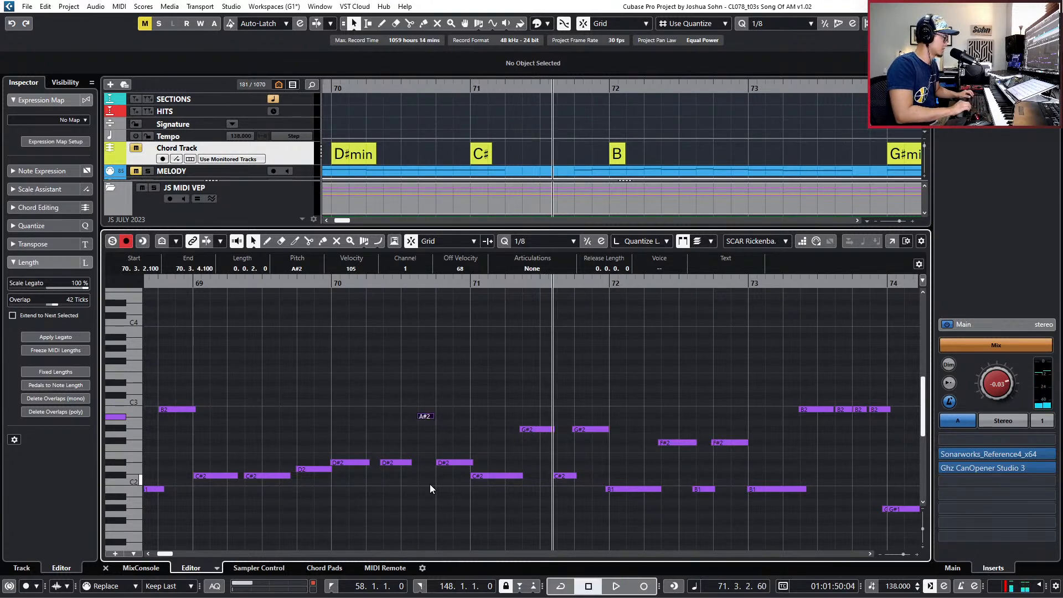
{"action": "key", "text": "Delete"}
{"action": "key", "text": "ctrl+z"}
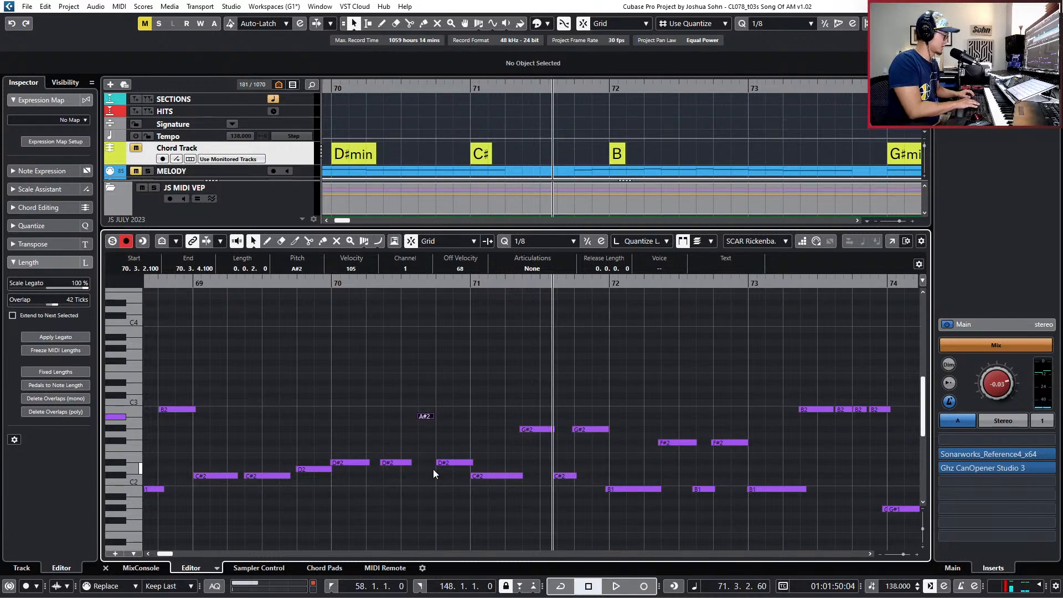
{"action": "key", "text": "Delete"}
{"action": "key", "text": "ctrl+z"}
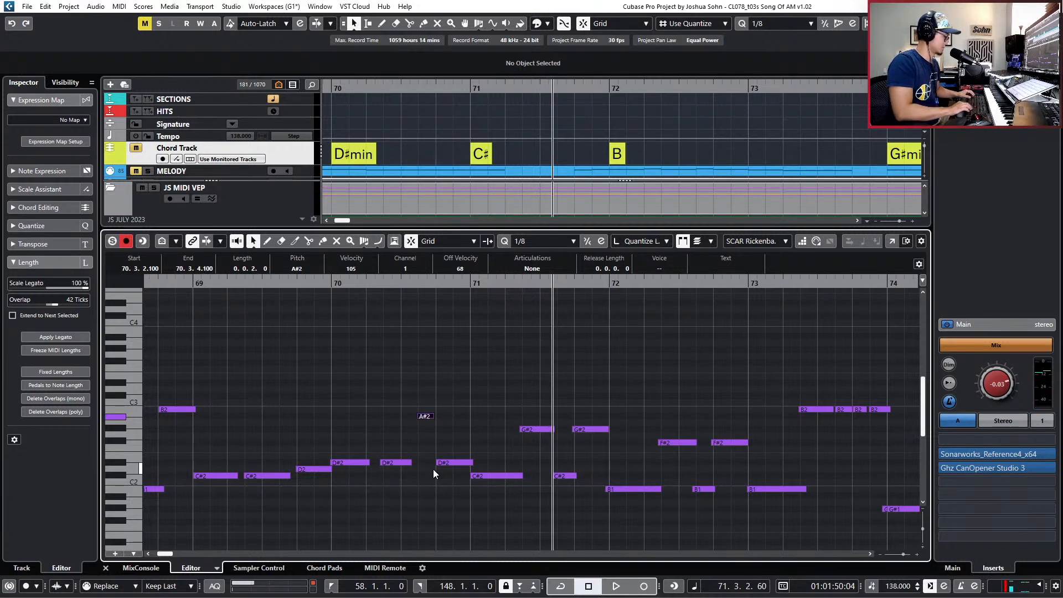
Select the first G#2 note in bar 71 and play the passage around it.
{"action": "key", "text": "h"}
{"action": "key", "text": "h"}
{"action": "left_click_drag", "start_coordinate": [539, 413], "coordinate": [473, 451]}
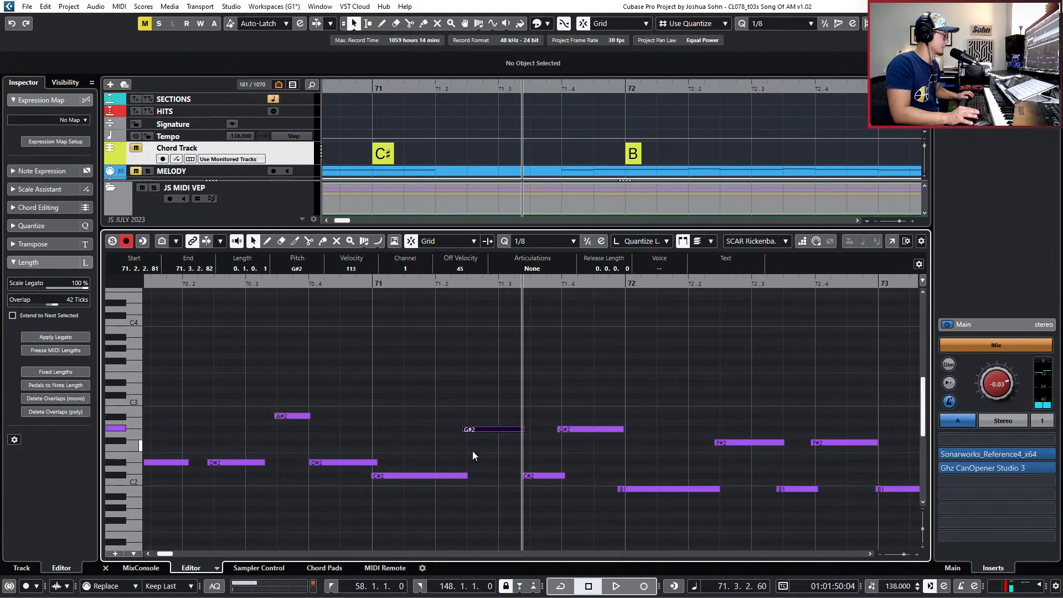
{"action": "key", "text": "space"}
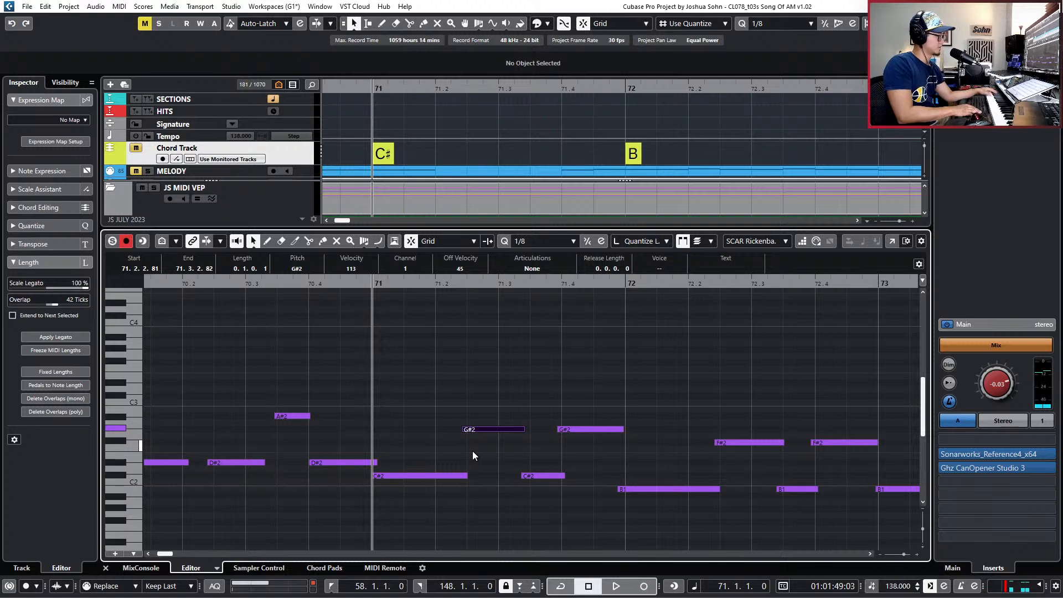
Delete the two C#2 and two G#2 notes that make up the bass line in bar 71.
{"action": "scroll", "coordinate": [481, 407], "scroll_direction": "up", "scroll_amount": 2}
{"action": "left_click_drag", "start_coordinate": [497, 375], "coordinate": [583, 547]}
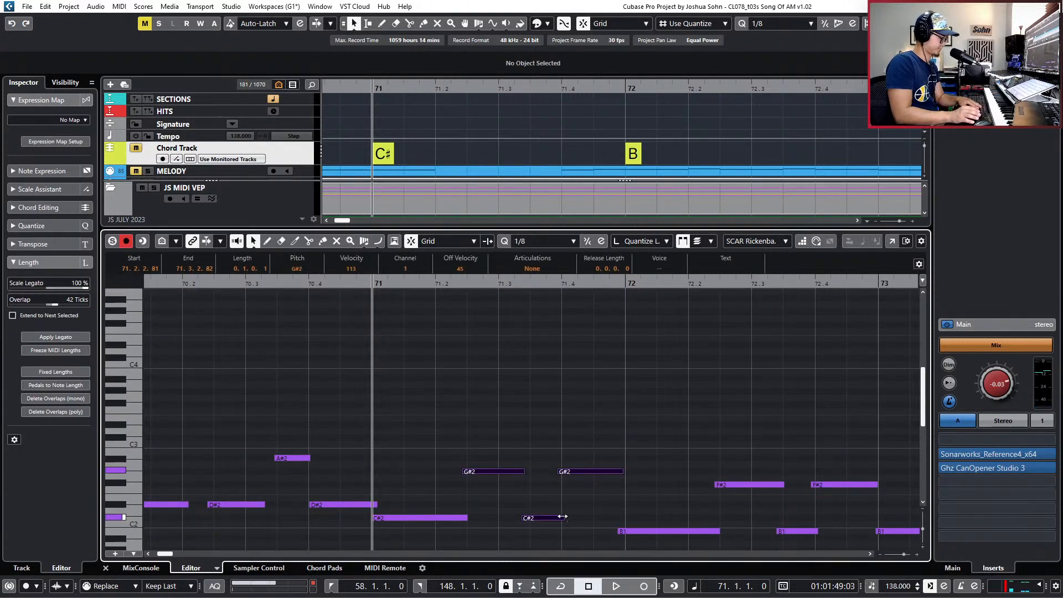
{"action": "key", "text": "ctrl+t"}
{"action": "left_click", "coordinate": [562, 318]}
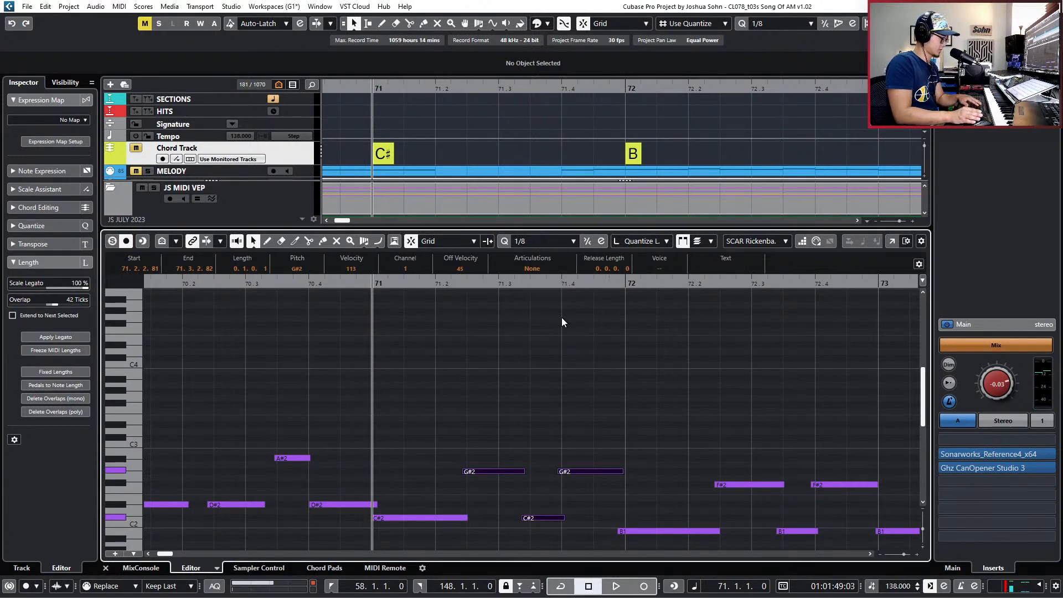
{"action": "left_click_drag", "start_coordinate": [583, 404], "coordinate": [423, 528]}
{"action": "key", "text": "Delete"}
Record a new bass line for bar 71 with the notes C#2, G#2, C#3 and G#2.
{"action": "key", "text": "KP_Subtract"}
{"action": "key", "text": "KP_Multiply"}
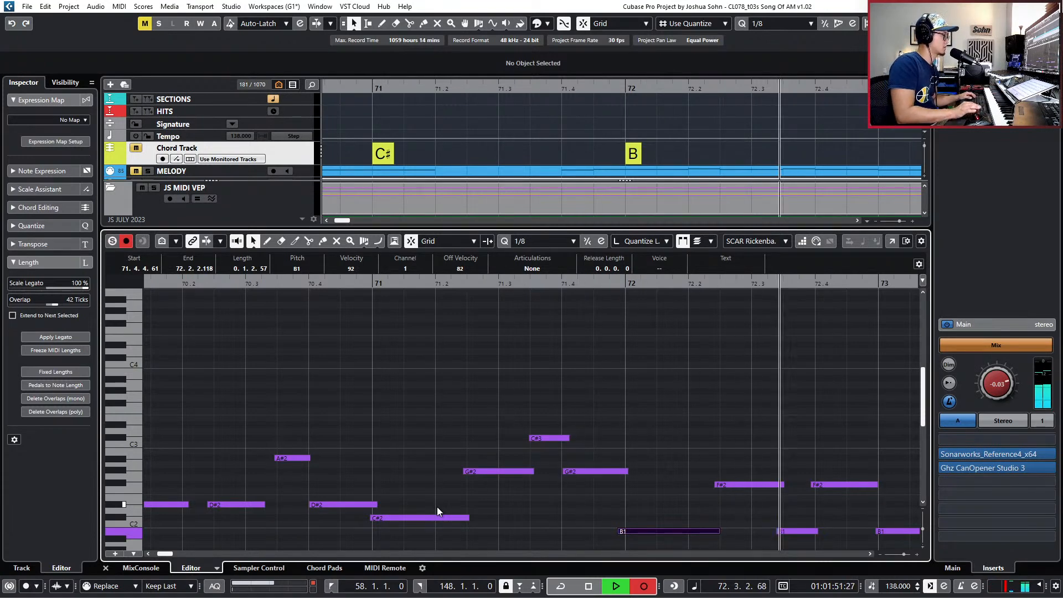
{"action": "scroll", "coordinate": [540, 435], "scroll_direction": "down", "scroll_amount": 4}
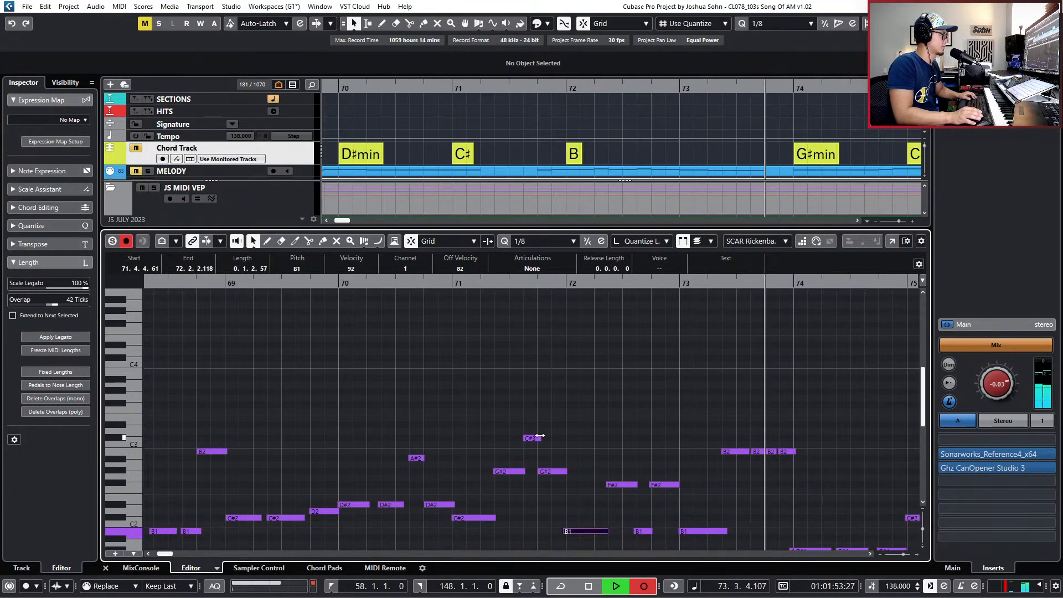
{"action": "key", "text": "space"}
Select the four B2 notes at the end of bar 73 and play the passage leading into bar 74.
{"action": "scroll", "coordinate": [638, 423], "scroll_direction": "down", "scroll_amount": 5}
{"action": "scroll", "coordinate": [680, 421], "scroll_direction": "up", "scroll_amount": 3}
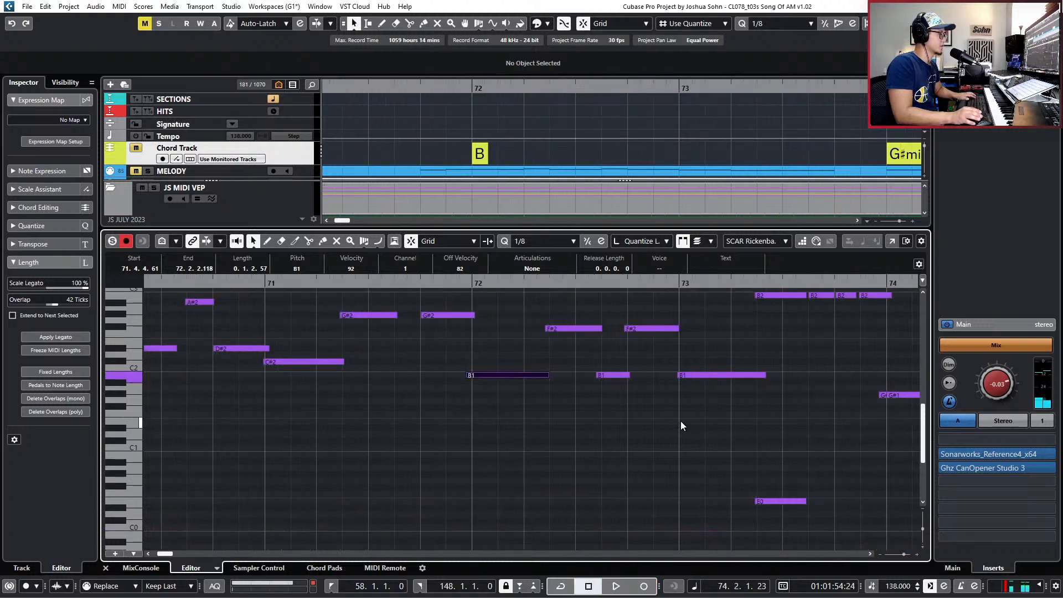
{"action": "left_click_drag", "start_coordinate": [710, 323], "coordinate": [802, 298]}
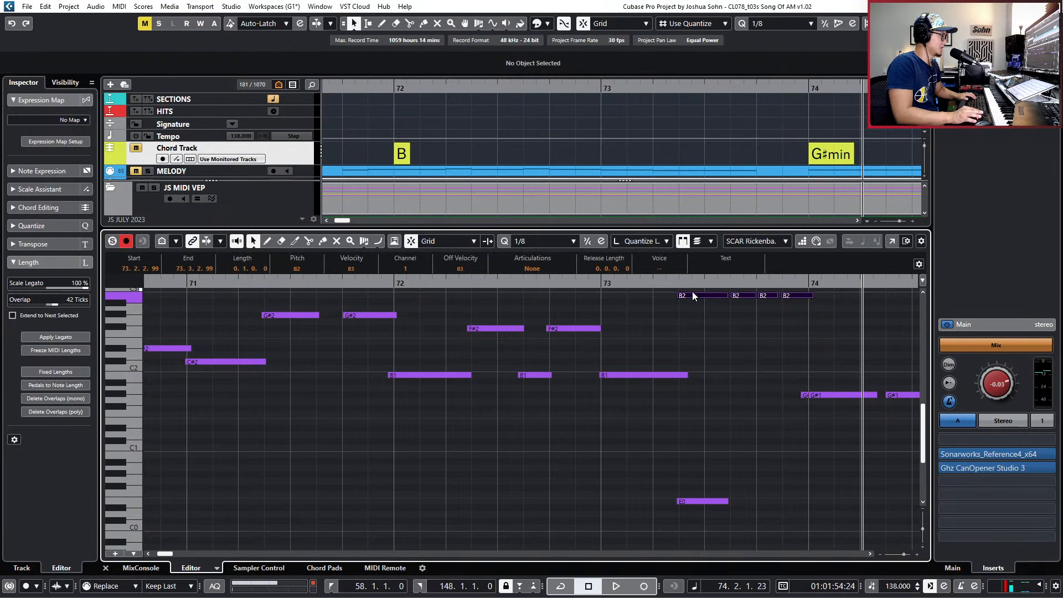
{"action": "scroll", "coordinate": [682, 511], "scroll_direction": "right", "scroll_amount": 3}
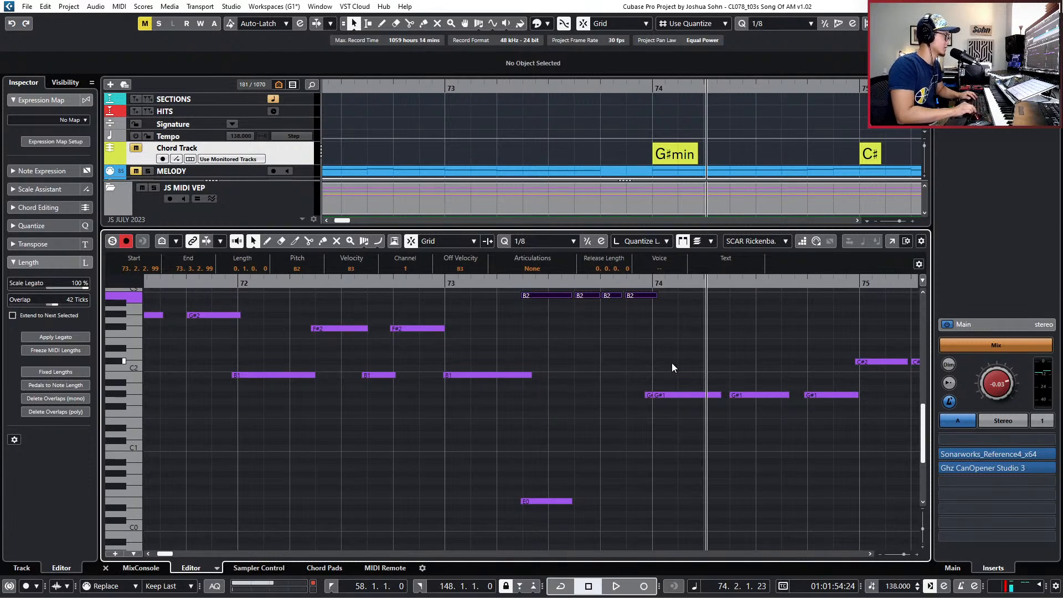
{"action": "key", "text": "space"}
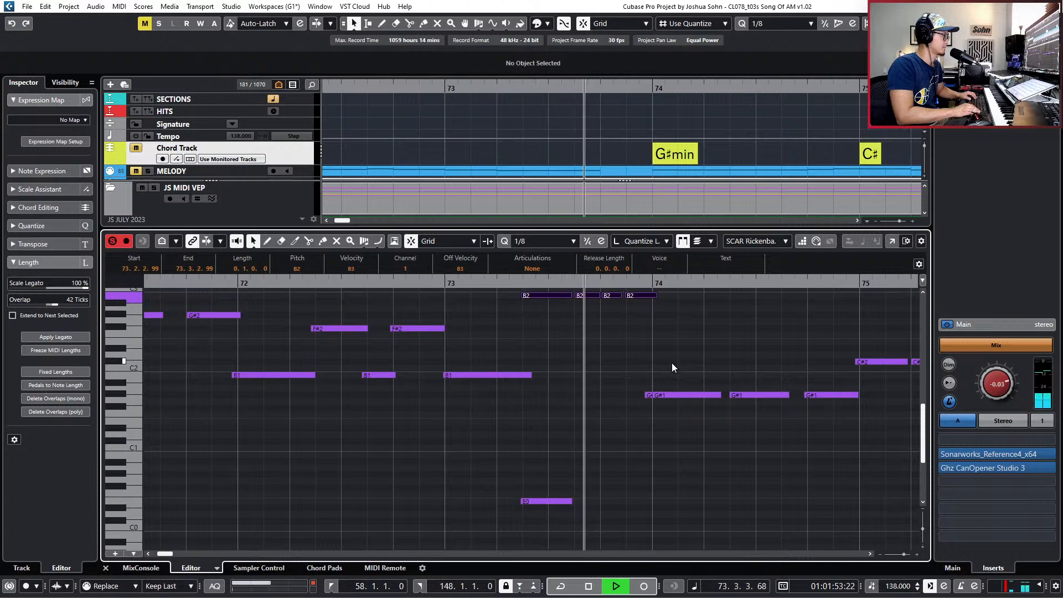
{"action": "key", "text": "space"}
Show the controller lanes, move the sustain pedal release before bar 74 to 73.4.4.115, and play the result.
{"action": "scroll", "coordinate": [654, 356], "scroll_direction": "up", "scroll_amount": 2}
{"action": "key", "text": "alt+l"}
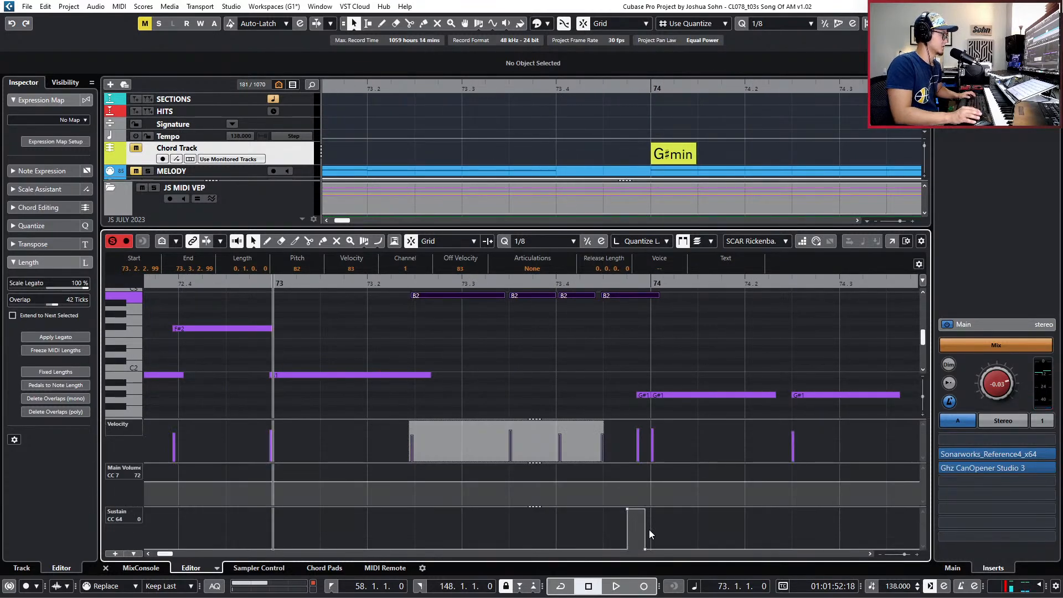
{"action": "left_click_drag", "start_coordinate": [642, 547], "coordinate": [650, 548]}
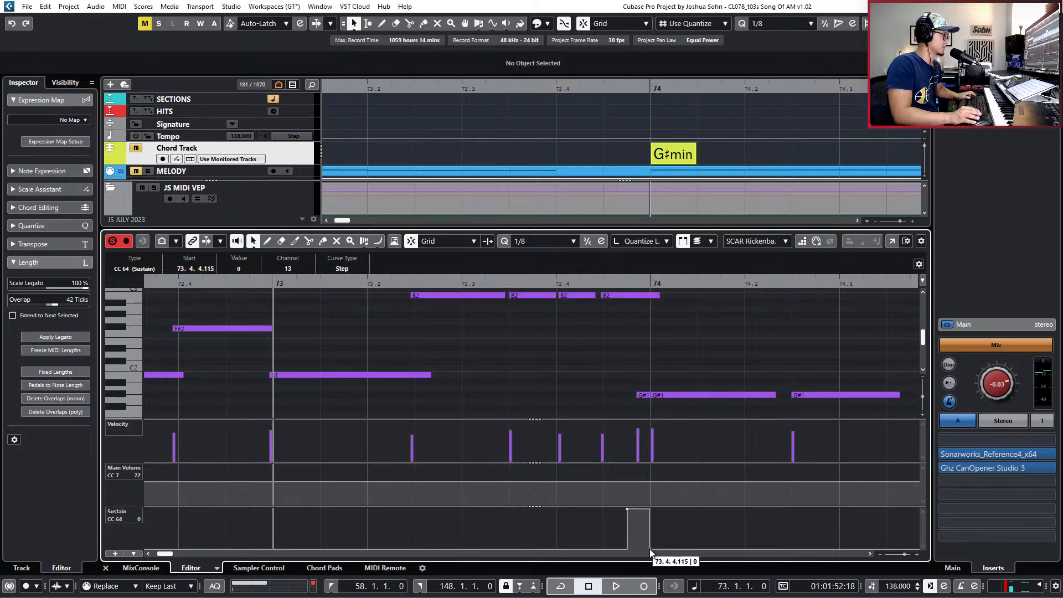
{"action": "key", "text": "space"}
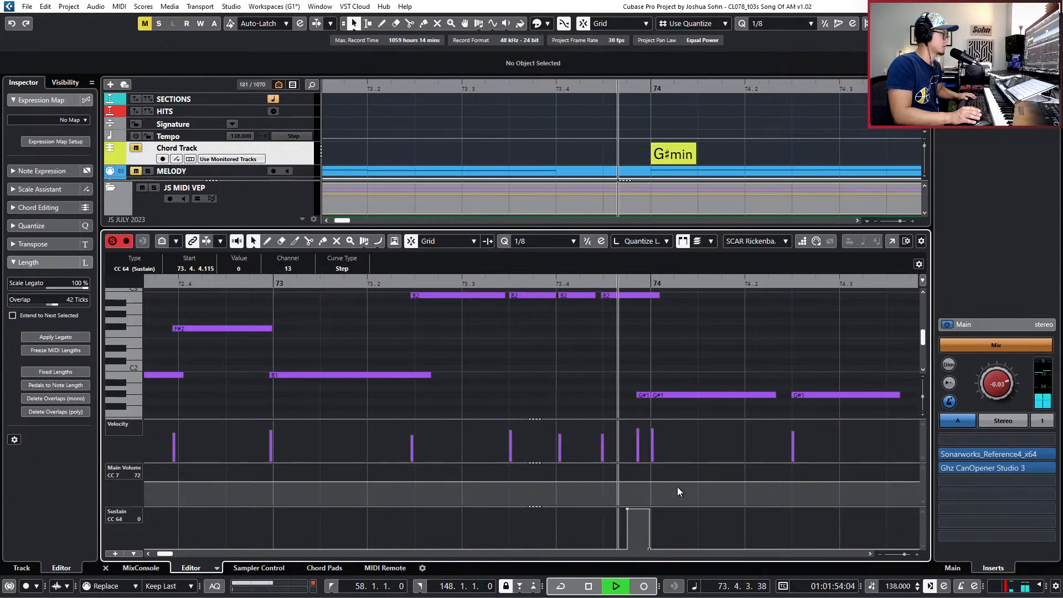
{"action": "key", "text": "space"}
Start the short G#1 note before bar 74 earlier at 73.4.3.105, lower its velocity to 19, and listen.
{"action": "left_click", "coordinate": [641, 396]}
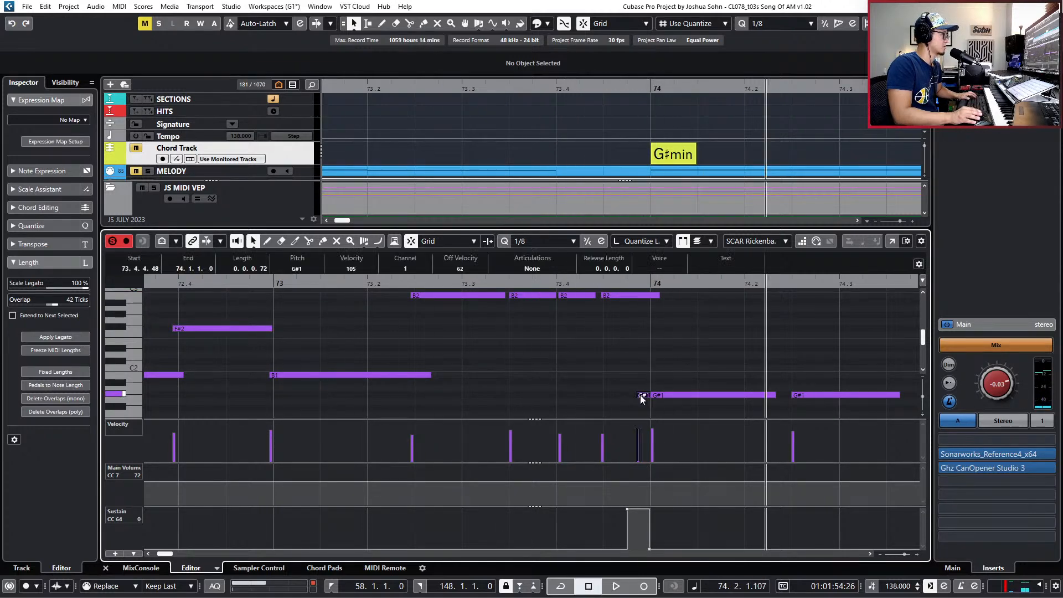
{"action": "left_click_drag", "start_coordinate": [631, 396], "coordinate": [624, 395]}
{"action": "key", "text": "space"}
{"action": "key", "text": "space"}
{"action": "left_click_drag", "start_coordinate": [633, 431], "coordinate": [629, 453]}
{"action": "key", "text": "space"}
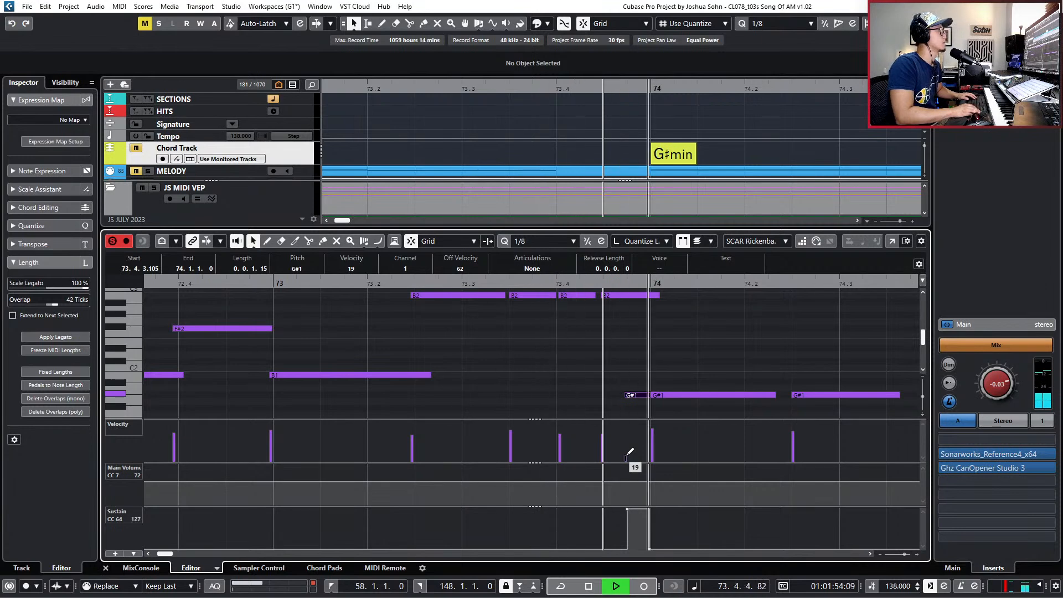
{"action": "key", "text": "space"}
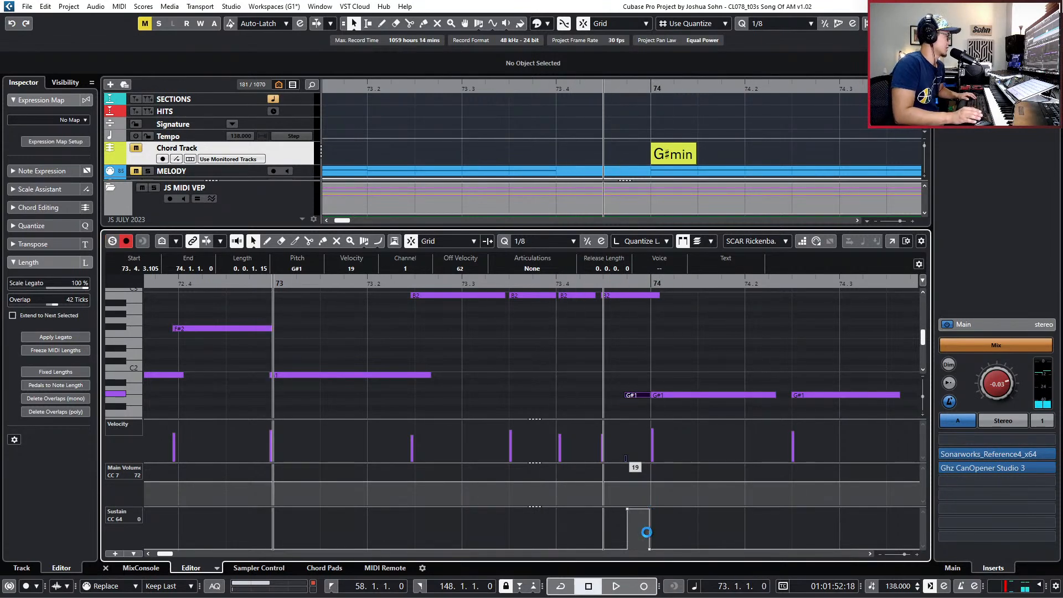
Move the sustain pedal's start point earlier to 73.4.3.88 and play back the transition into bar 74.
{"action": "key", "text": "space"}
{"action": "left_click_drag", "start_coordinate": [628, 509], "coordinate": [620, 507]}
{"action": "key", "text": "space"}
{"action": "key", "text": "KP_Subtract"}
{"action": "key", "text": "space"}
{"action": "key", "text": "KP_Subtract"}
{"action": "key", "text": "space"}
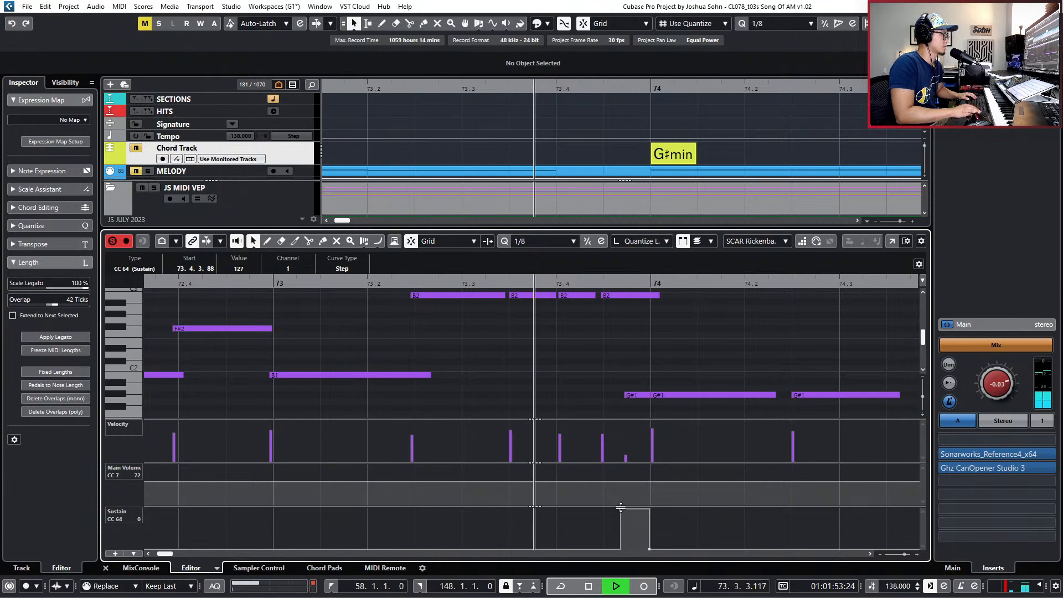
{"action": "key", "text": "space"}
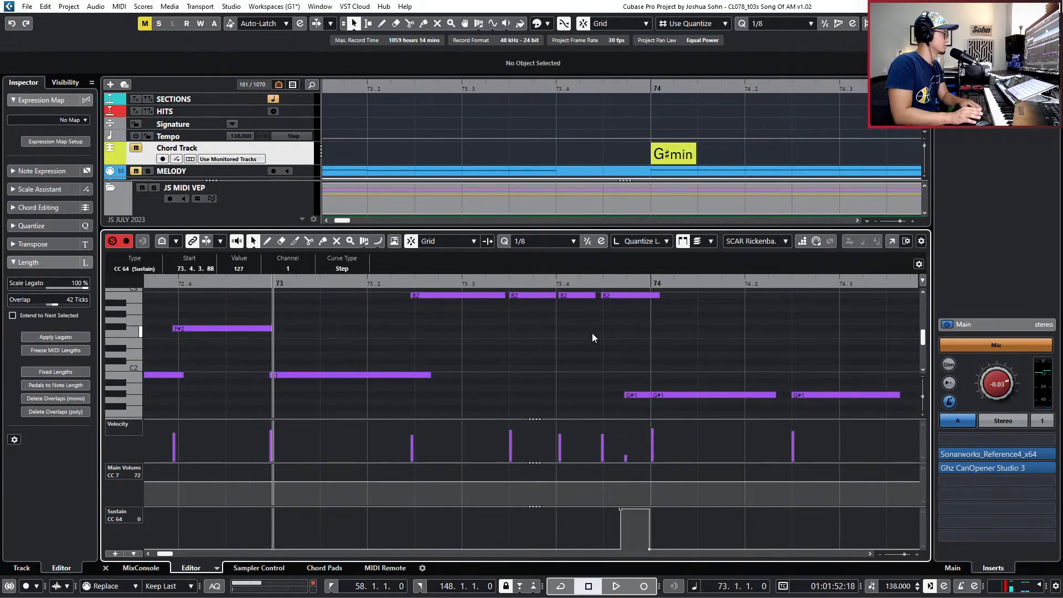
Glue the last two B2 notes at the end of bar 73 into one note and play the transition.
{"action": "left_click_drag", "start_coordinate": [622, 306], "coordinate": [589, 291]}
{"action": "key", "text": "g"}
{"action": "key", "text": "space"}
{"action": "scroll", "coordinate": [605, 377], "scroll_direction": "down", "scroll_amount": 3}
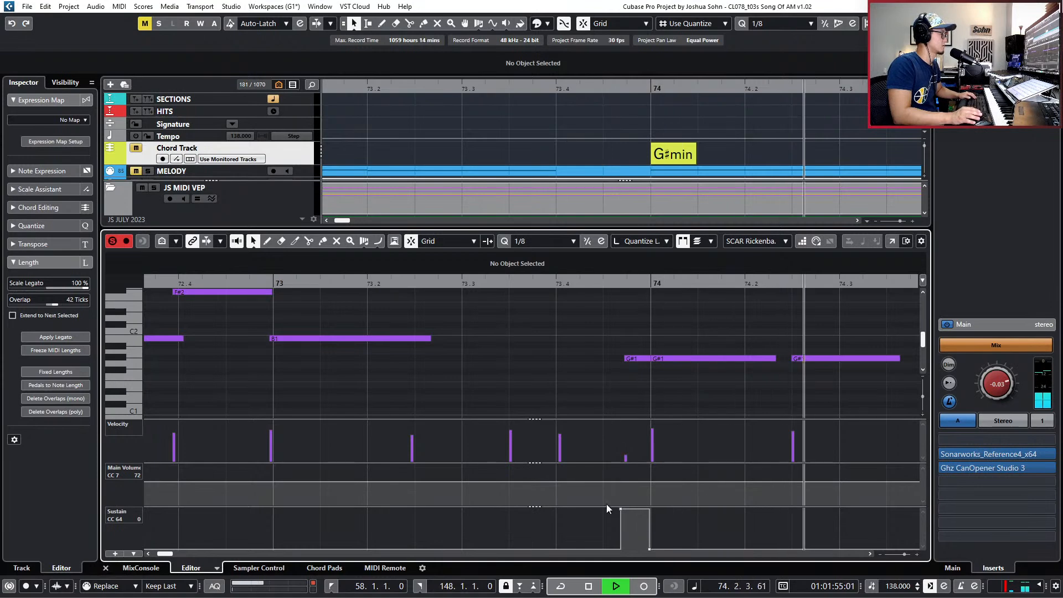
{"action": "key", "text": "space"}
Move the sustain start to 73.4.2.53, lengthen the short G#1 note's front edge toward it, and fine-tune its start by ear.
{"action": "left_click_drag", "start_coordinate": [620, 508], "coordinate": [592, 501]}
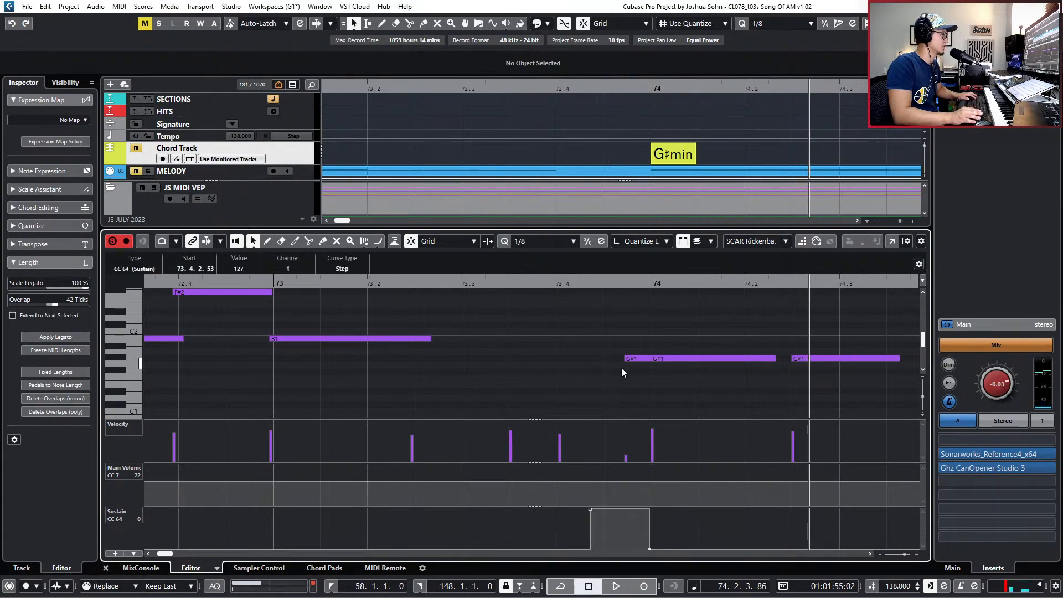
{"action": "left_click_drag", "start_coordinate": [626, 358], "coordinate": [594, 359]}
{"action": "key", "text": "space"}
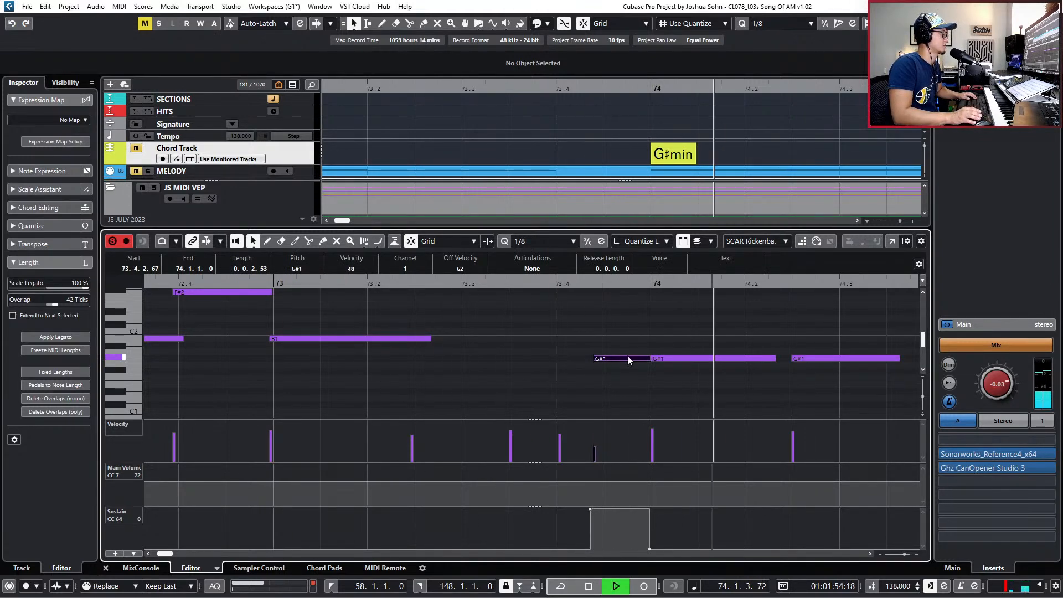
{"action": "key", "text": "space"}
{"action": "left_click_drag", "start_coordinate": [595, 359], "coordinate": [608, 359]}
{"action": "key", "text": "KP_0"}
Move the low E0 note in bar 73 so it starts at 73.3.4.32, and play it.
{"action": "scroll", "coordinate": [623, 350], "scroll_direction": "down", "scroll_amount": 5}
{"action": "scroll", "coordinate": [554, 340], "scroll_direction": "up", "scroll_amount": 3}
{"action": "scroll", "coordinate": [507, 344], "scroll_direction": "up", "scroll_amount": 3}
{"action": "scroll", "coordinate": [507, 349], "scroll_direction": "down", "scroll_amount": 4}
{"action": "left_click_drag", "start_coordinate": [491, 386], "coordinate": [620, 387]}
{"action": "key", "text": "space"}
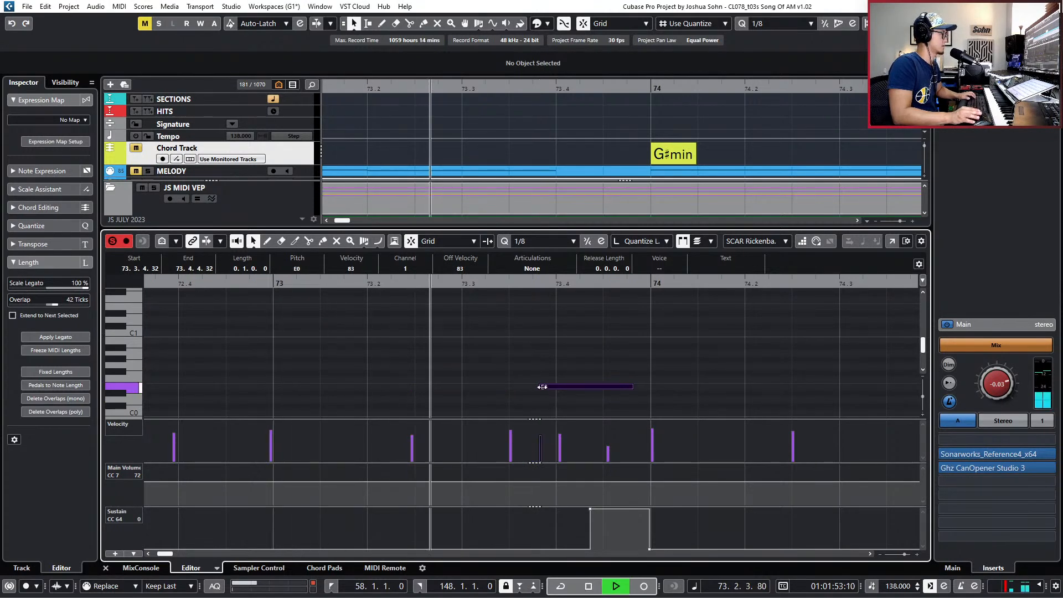
Stretch the E0 note to run from 73.2.2.59 to 73.4.4.115, listening to the passage.
{"action": "left_click_drag", "start_coordinate": [542, 386], "coordinate": [406, 386]}
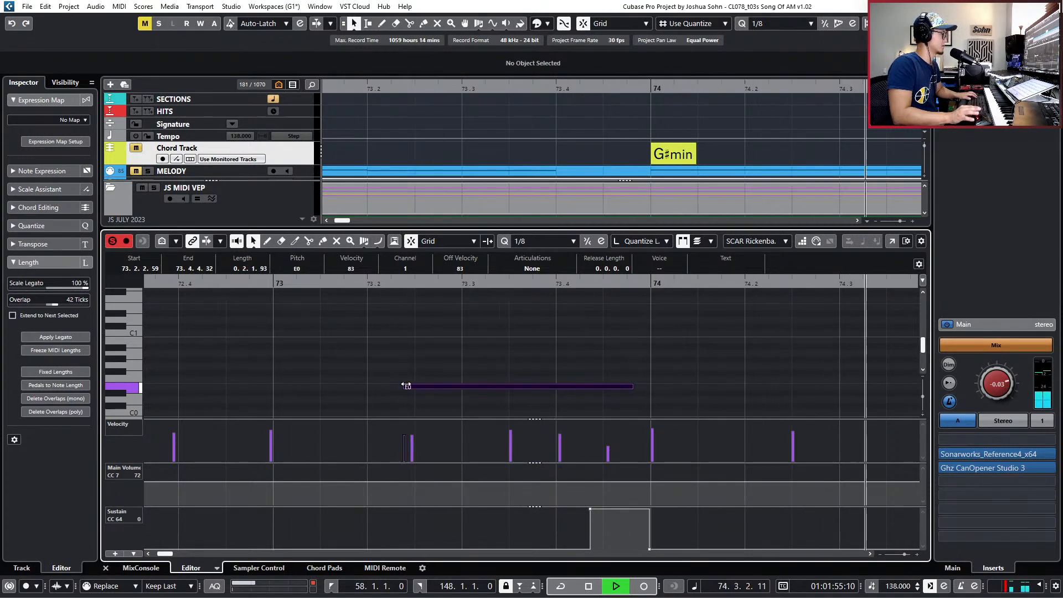
{"action": "key", "text": "space"}
{"action": "key", "text": "space"}
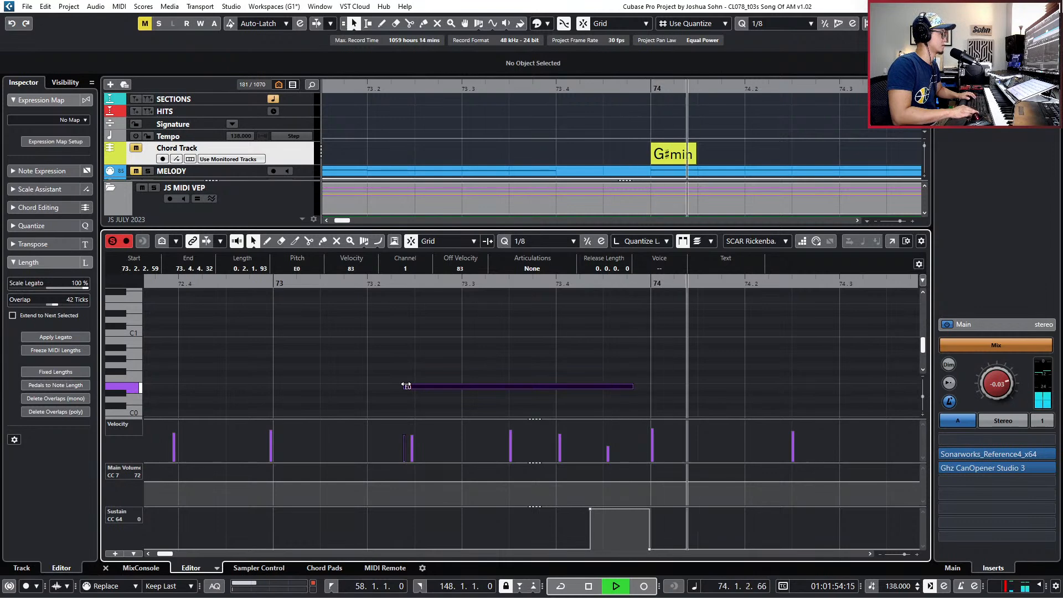
{"action": "key", "text": "space"}
{"action": "scroll", "coordinate": [473, 353], "scroll_direction": "up", "scroll_amount": 2}
{"action": "scroll", "coordinate": [582, 368], "scroll_direction": "down", "scroll_amount": 2}
{"action": "left_click_drag", "start_coordinate": [633, 361], "coordinate": [651, 361]}
{"action": "scroll", "coordinate": [668, 347], "scroll_direction": "up", "scroll_amount": 6}
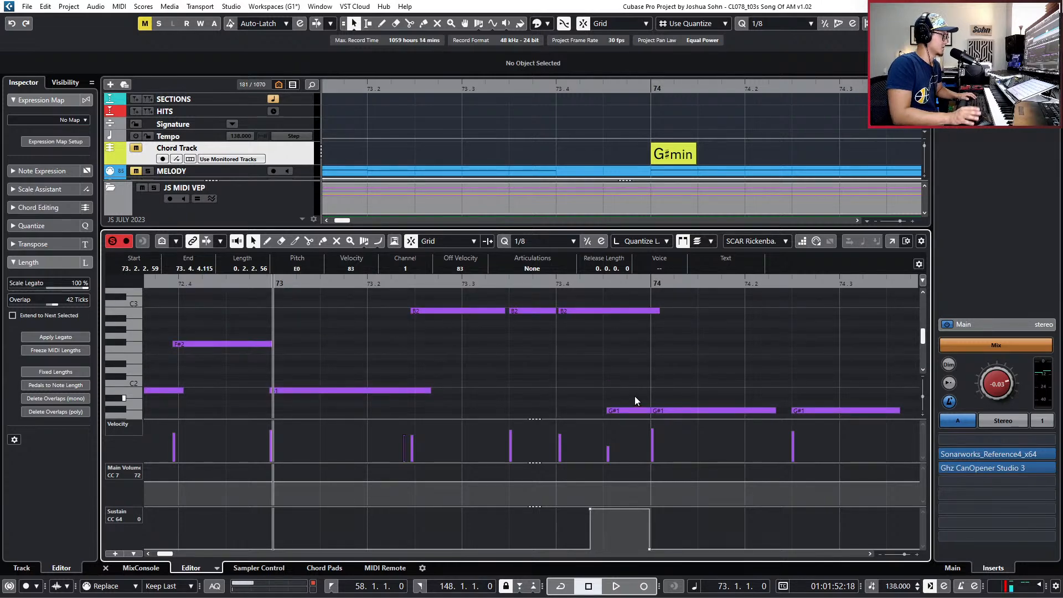
Trim the end of the last B2 note in bar 73 to 74.1.1.20, quantize the note, and play it.
{"action": "left_click", "coordinate": [658, 310]}
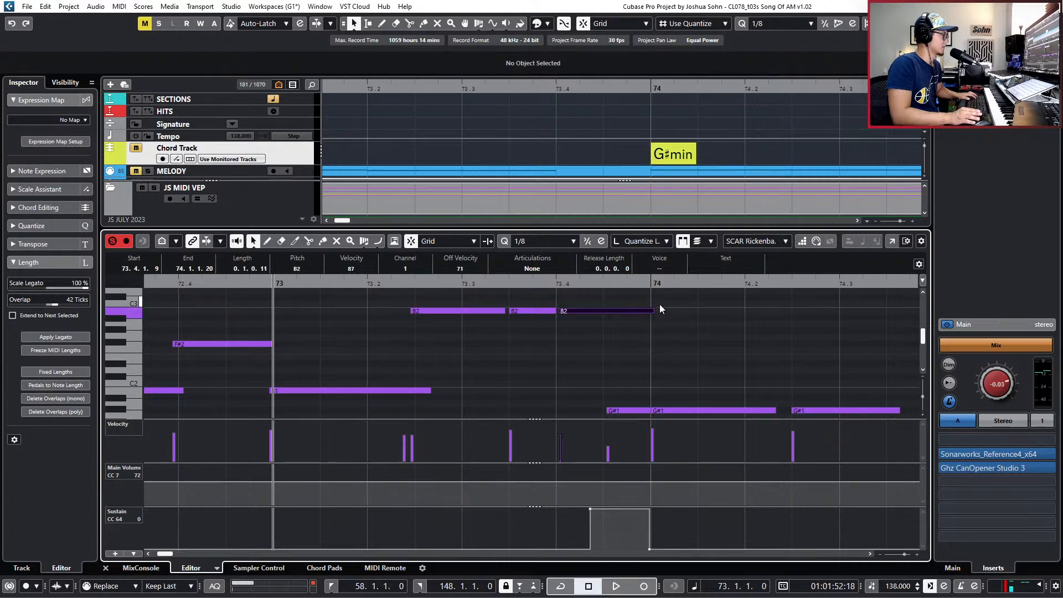
{"action": "key", "text": "q"}
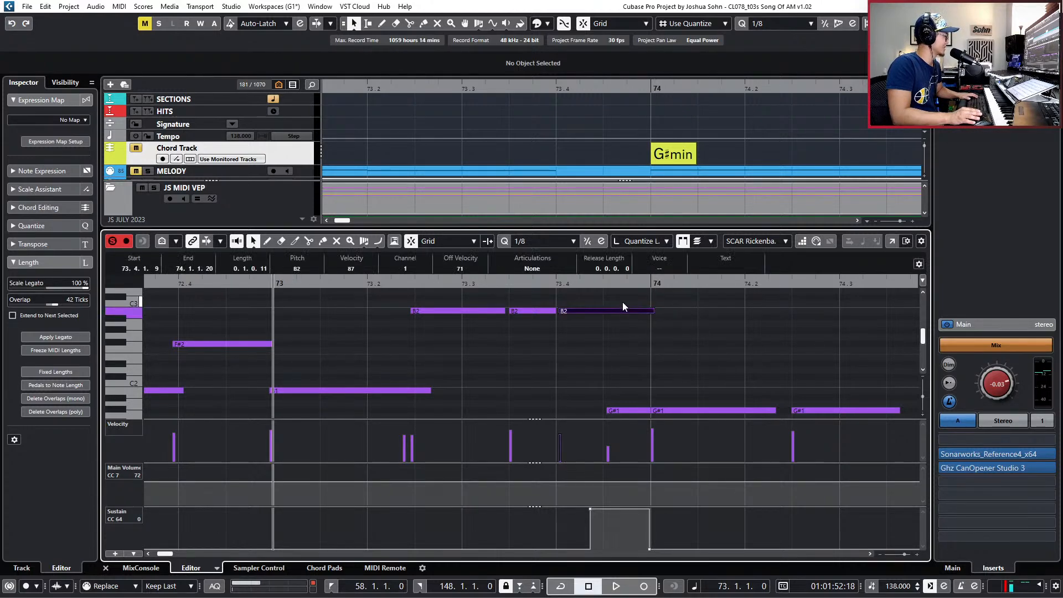
{"action": "key", "text": "space"}
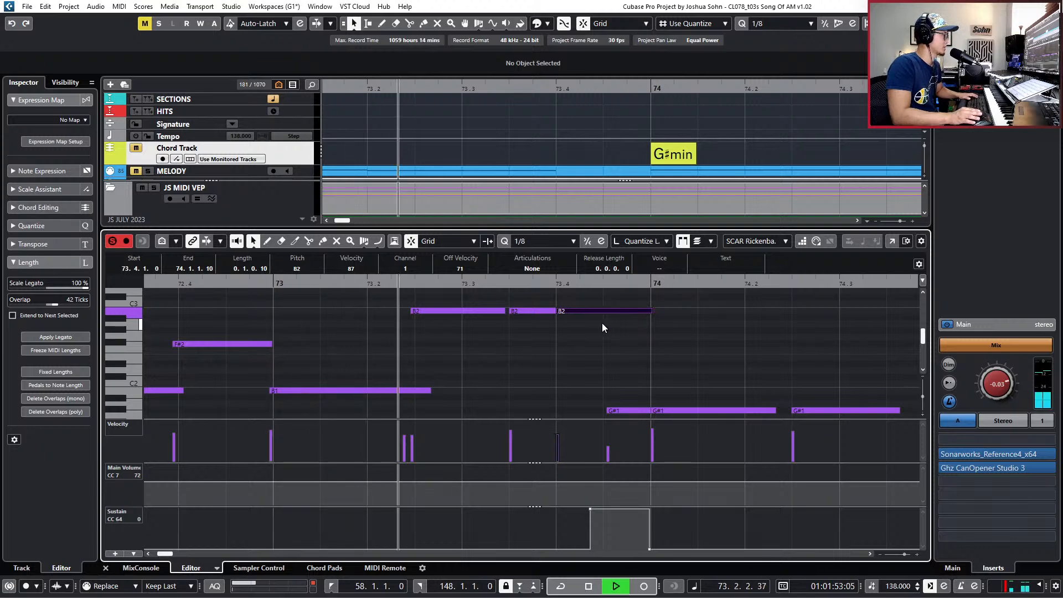
{"action": "key", "text": "space"}
Deselect the notes and play the passage from bar 73 into bar 74 again.
{"action": "left_click", "coordinate": [606, 391]}
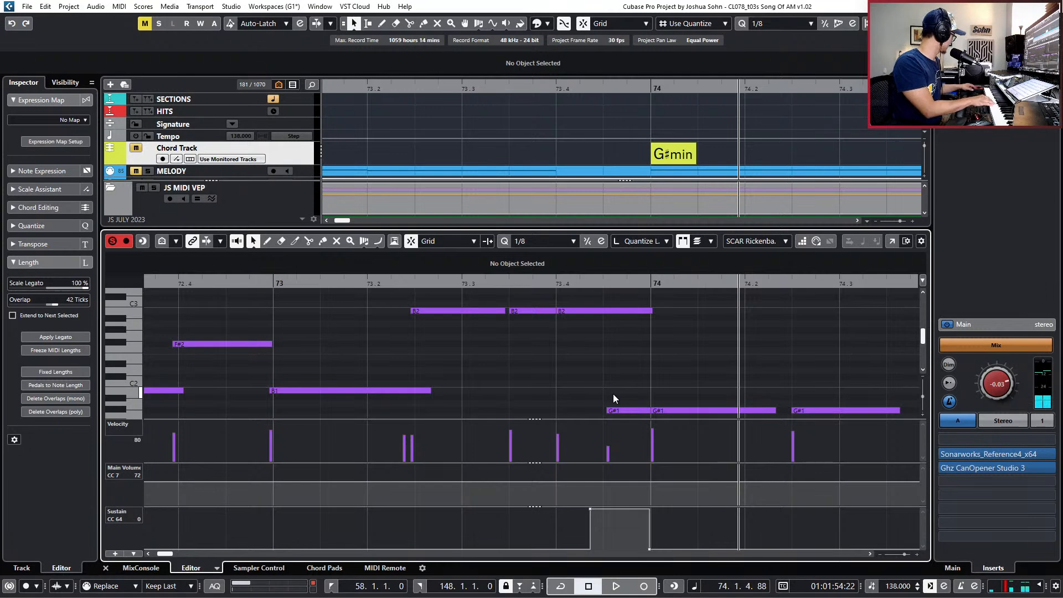
{"action": "key", "text": "KP_Subtract"}
{"action": "key", "text": "KP_Subtract"}
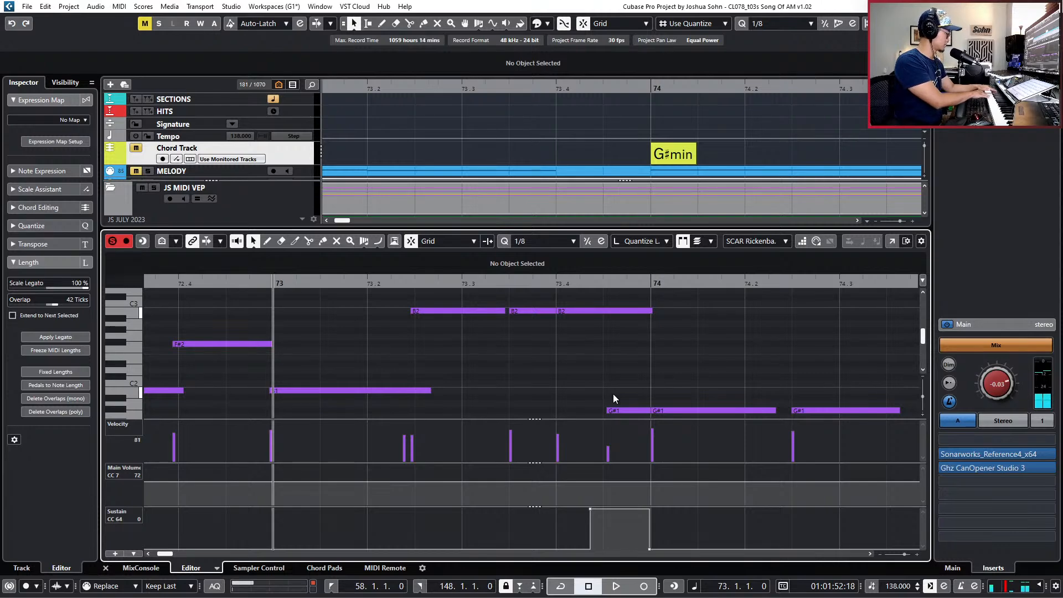
{"action": "key", "text": "space"}
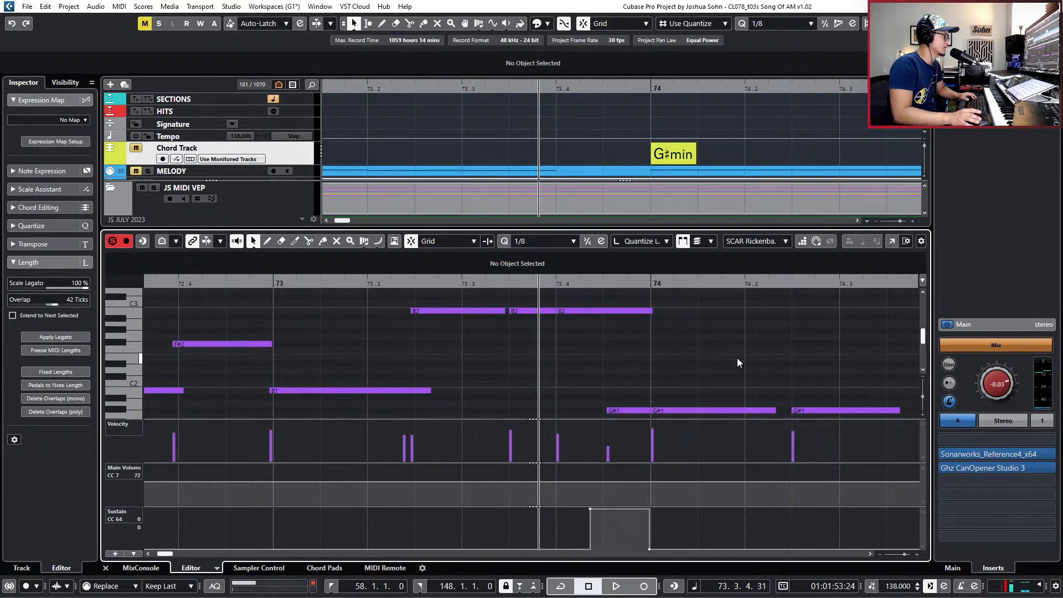
{"action": "key", "text": "space"}
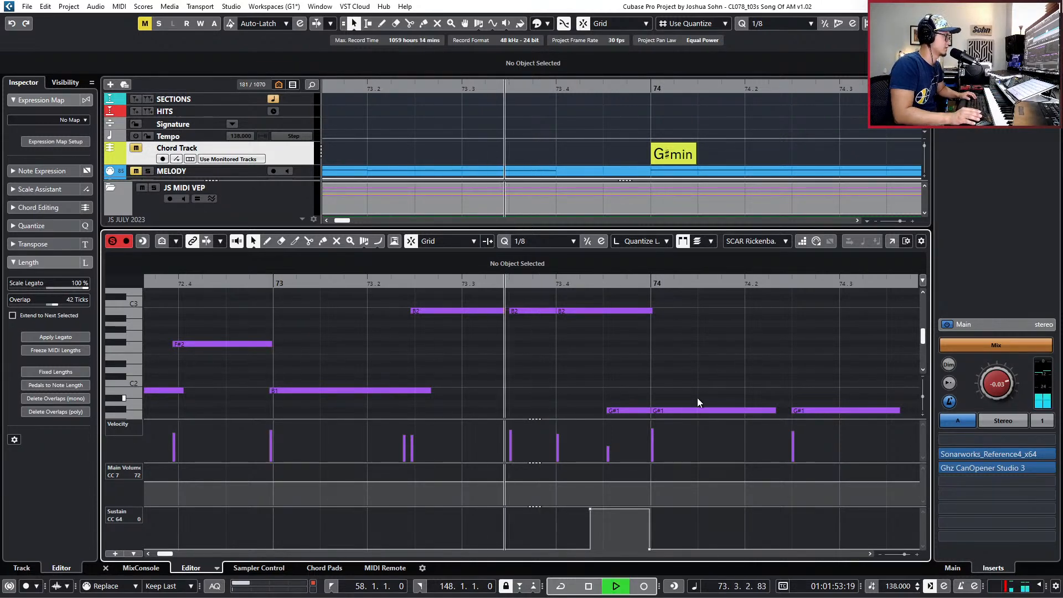
{"action": "key", "text": "space"}
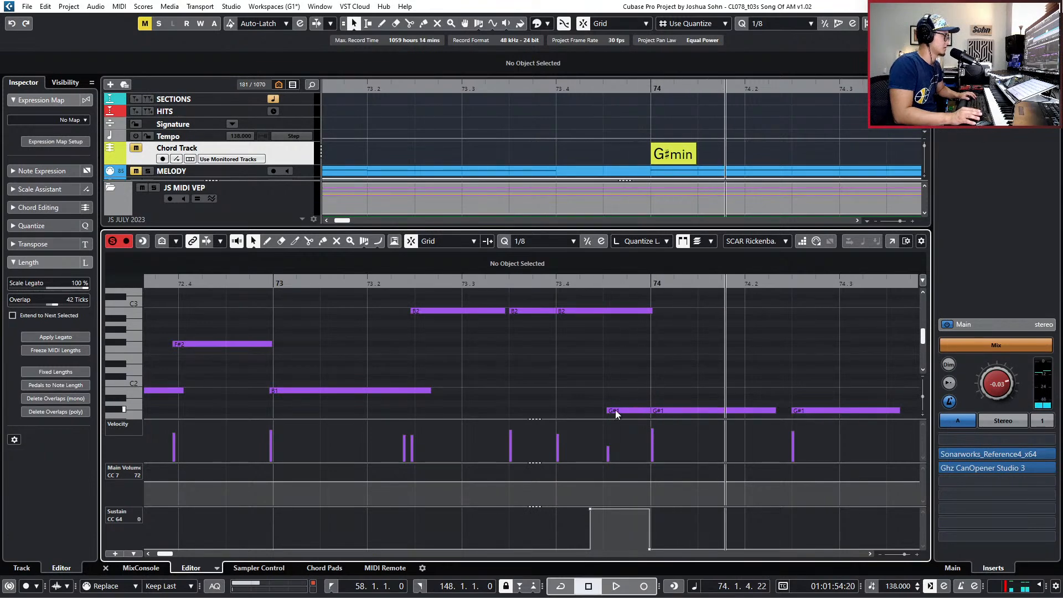
Shift the short G#1 note before bar 74 to start at 73.4.2.118 and delete the sustain pedal events beneath it.
{"action": "left_click_drag", "start_coordinate": [611, 411], "coordinate": [644, 410]}
{"action": "left_click_drag", "start_coordinate": [666, 532], "coordinate": [592, 562]}
{"action": "key", "text": "Delete"}
{"action": "left_click_drag", "start_coordinate": [580, 523], "coordinate": [609, 498]}
{"action": "key", "text": "Delete"}
Try recording a sustain pedal press across the transition into bar 74 twice, undoing both takes.
{"action": "key", "text": "KP_Subtract"}
{"action": "key", "text": "KP_Subtract"}
{"action": "key", "text": "KP_Multiply"}
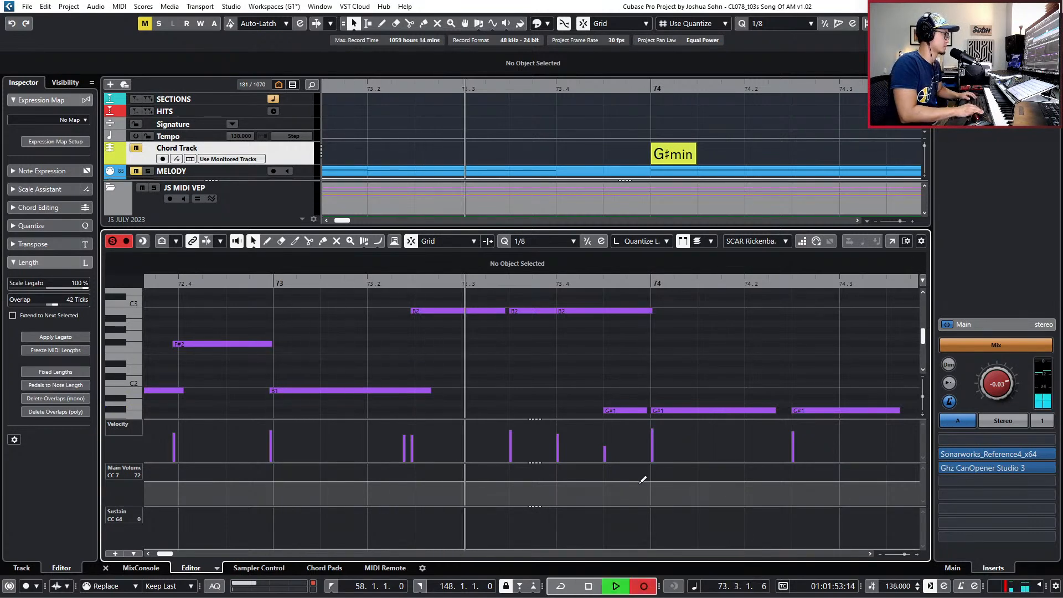
{"action": "key", "text": "space"}
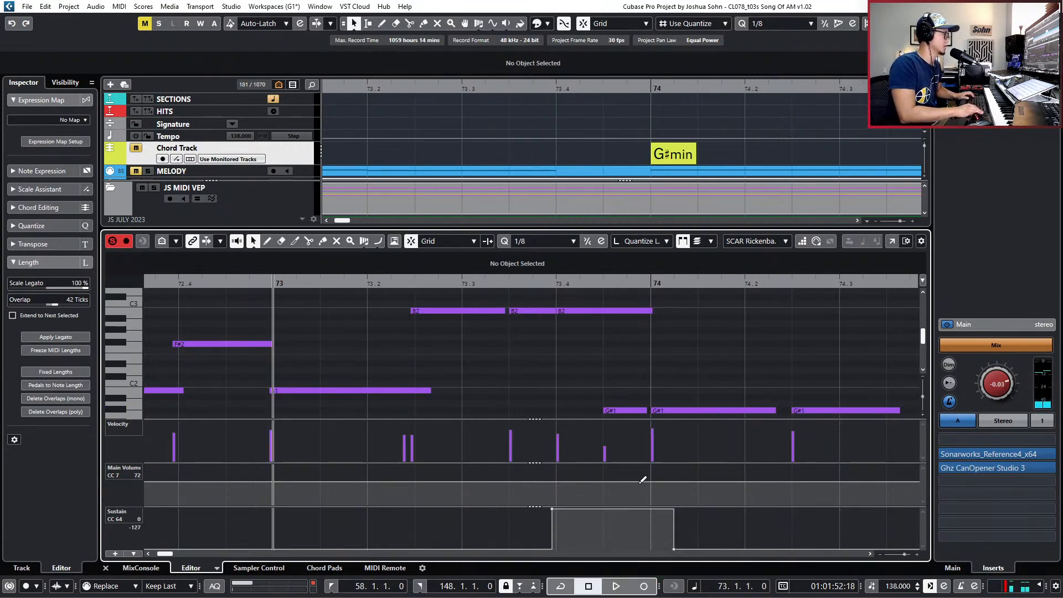
{"action": "key", "text": "ctrl+z"}
{"action": "key", "text": "KP_Multiply"}
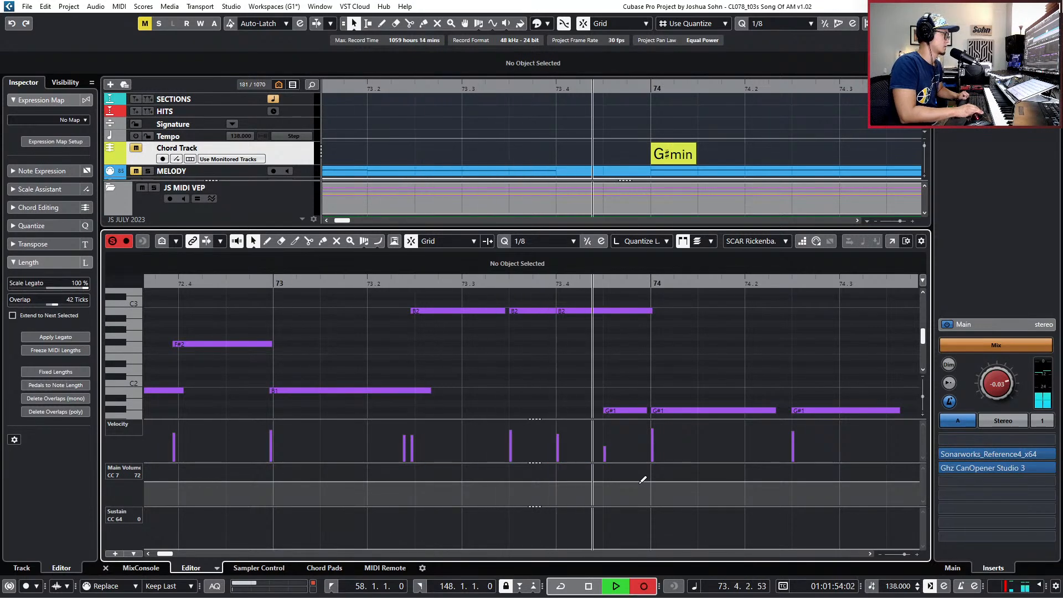
{"action": "key", "text": "space"}
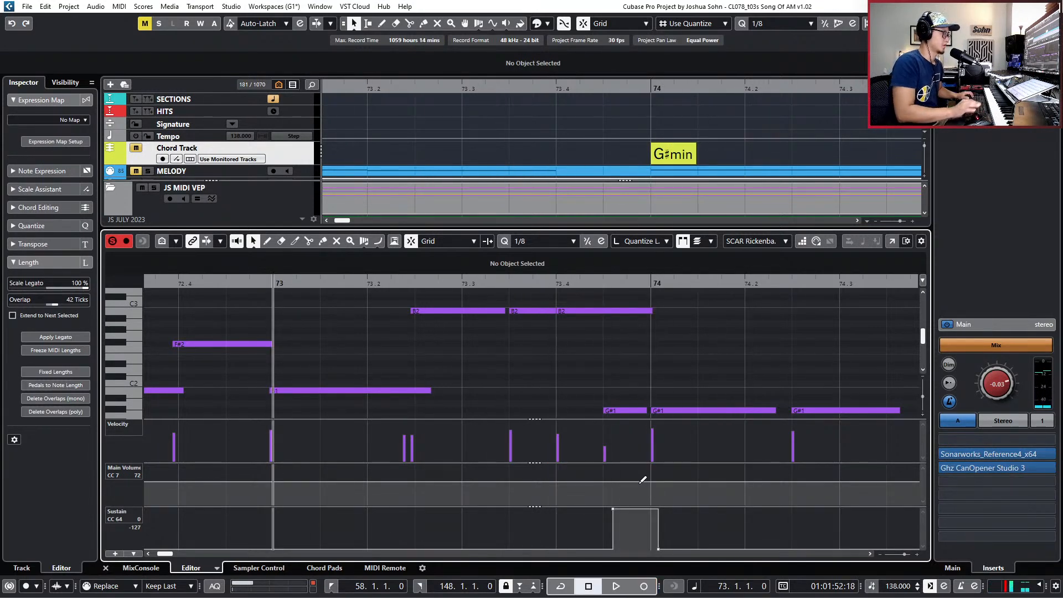
{"action": "key", "text": "ctrl+z"}
Shorten the middle B2 note in bar 73 to end at 73.3.4.110 and play the passage.
{"action": "left_click_drag", "start_coordinate": [551, 309], "coordinate": [553, 311]}
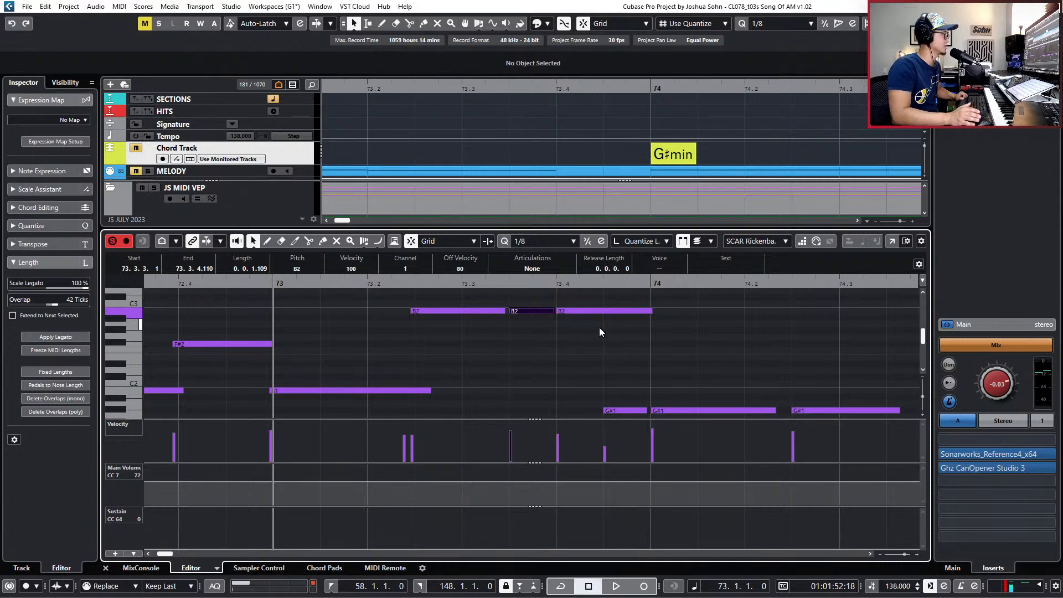
{"action": "key", "text": "space"}
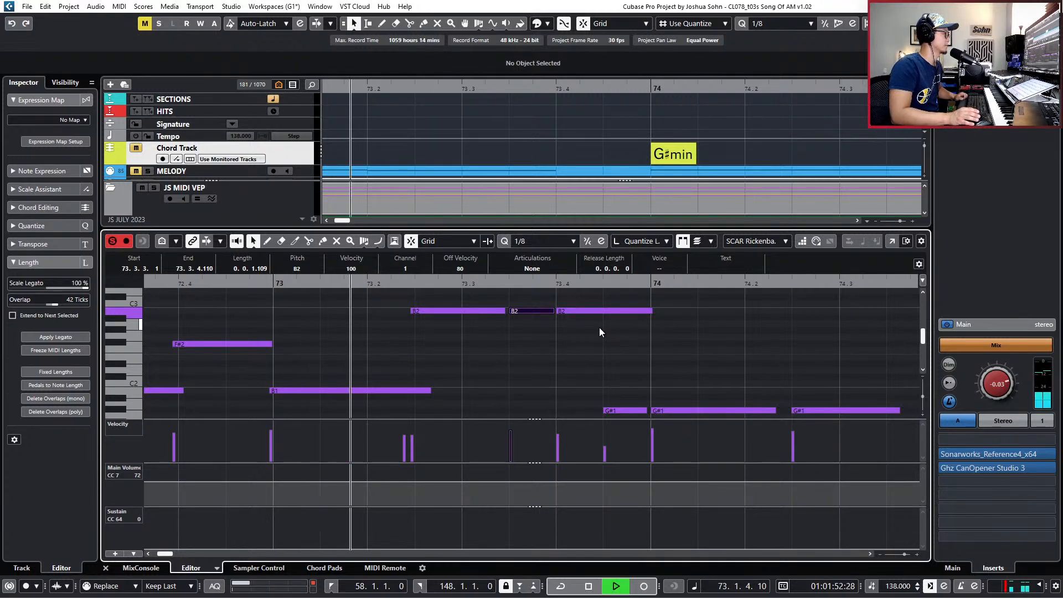
{"action": "key", "text": "space"}
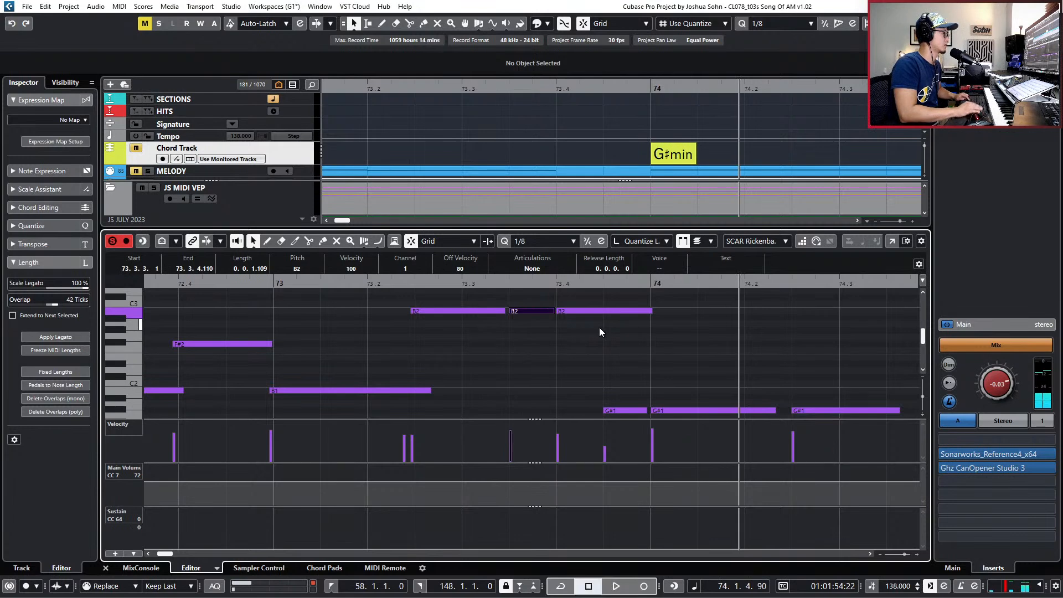
Delete the short G#1 note before bar 74 and try starting the bar 74 G#1 at 73.4.3.94 instead.
{"action": "left_click", "coordinate": [599, 327]}
{"action": "scroll", "coordinate": [606, 390], "scroll_direction": "down", "scroll_amount": 1}
{"action": "left_click", "coordinate": [626, 384]}
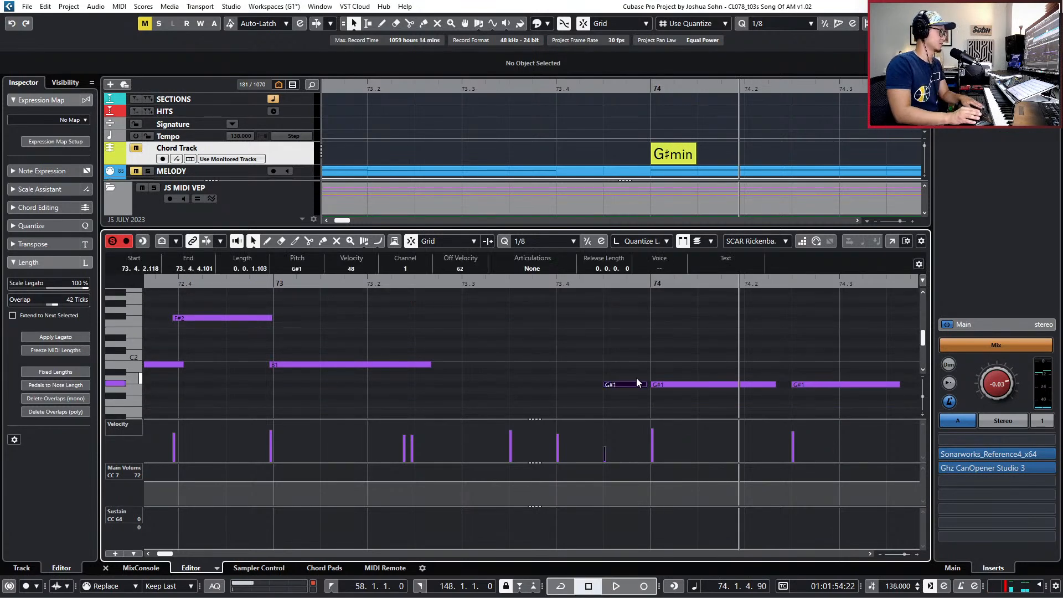
{"action": "key", "text": "Delete"}
{"action": "left_click_drag", "start_coordinate": [651, 384], "coordinate": [622, 384]}
{"action": "key", "text": "space"}
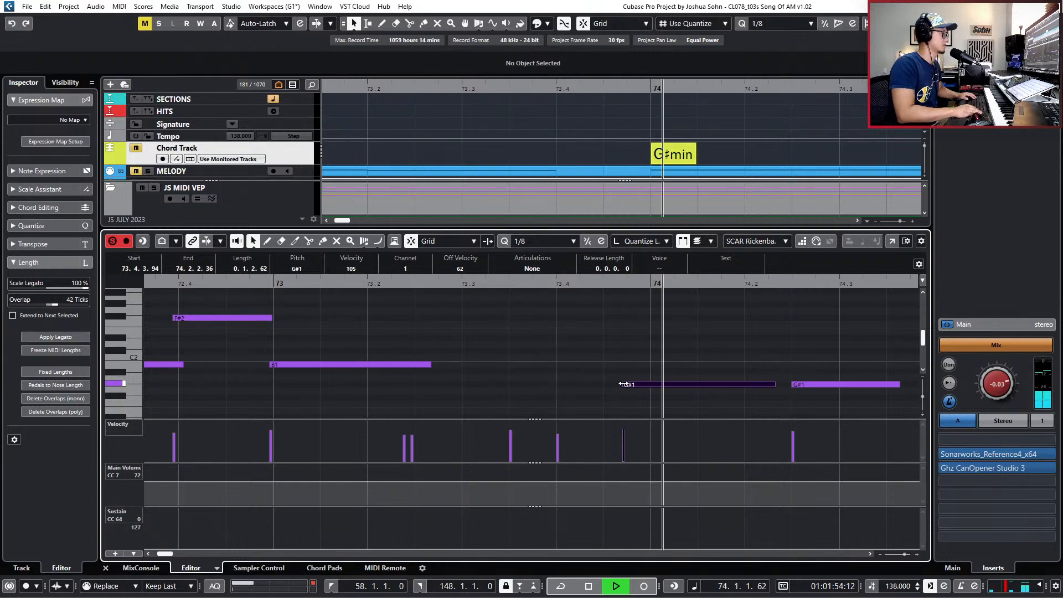
{"action": "key", "text": "space"}
{"action": "scroll", "coordinate": [657, 333], "scroll_direction": "up", "scroll_amount": 3}
{"action": "key", "text": "ctrl+z"}
Try the low E0 note in bar 73 one octave lower, play the passage, and move it back up.
{"action": "scroll", "coordinate": [658, 333], "scroll_direction": "down", "scroll_amount": 8}
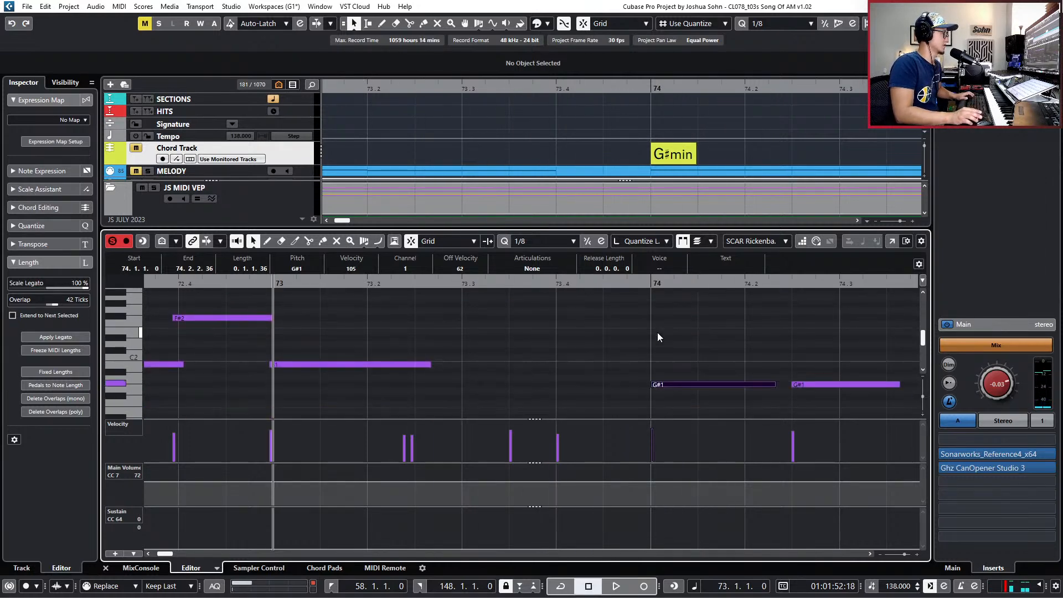
{"action": "key", "text": "Left"}
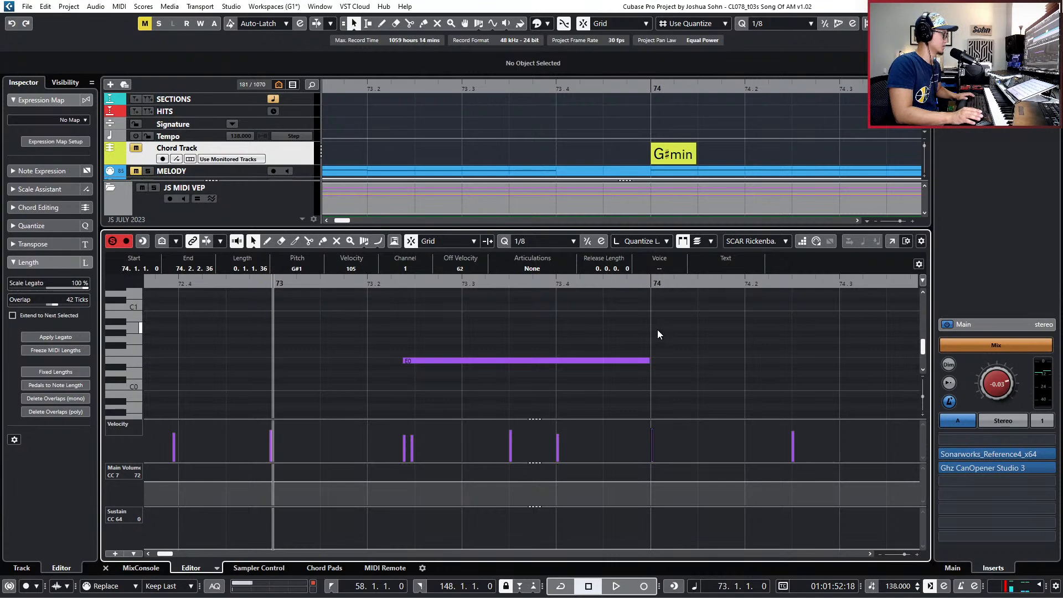
{"action": "key", "text": "shift+Down"}
{"action": "key", "text": "space"}
{"action": "scroll", "coordinate": [627, 342], "scroll_direction": "up", "scroll_amount": 3}
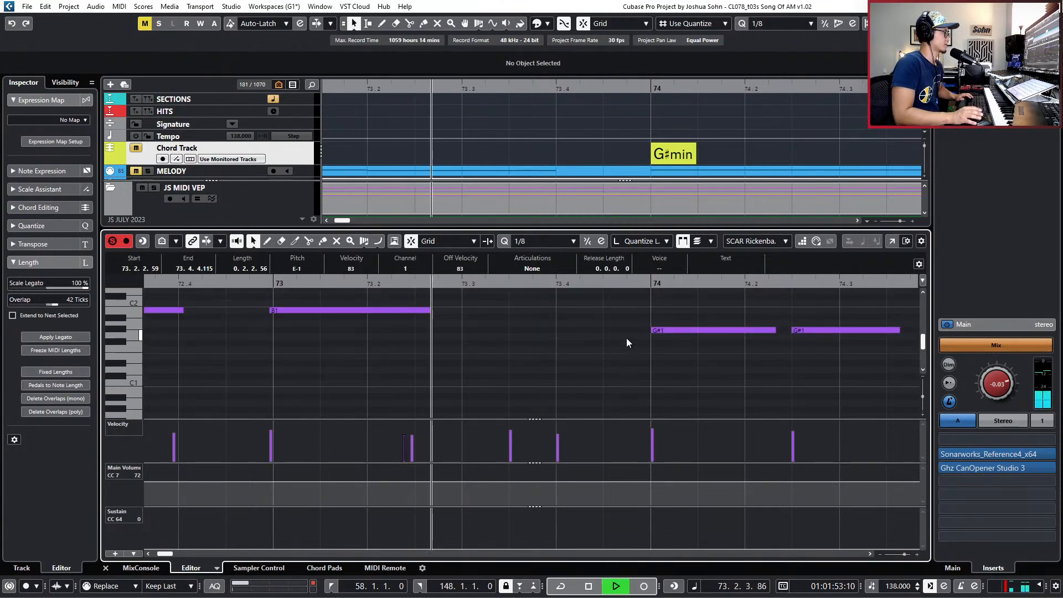
{"action": "key", "text": "space"}
{"action": "scroll", "coordinate": [633, 326], "scroll_direction": "down", "scroll_amount": 3}
{"action": "key", "text": "shift+Up"}
Return the playhead to bar 72 and undo the recent note and sustain edits back to four B2 notes before bar 74.
{"action": "scroll", "coordinate": [633, 330], "scroll_direction": "up", "scroll_amount": 9}
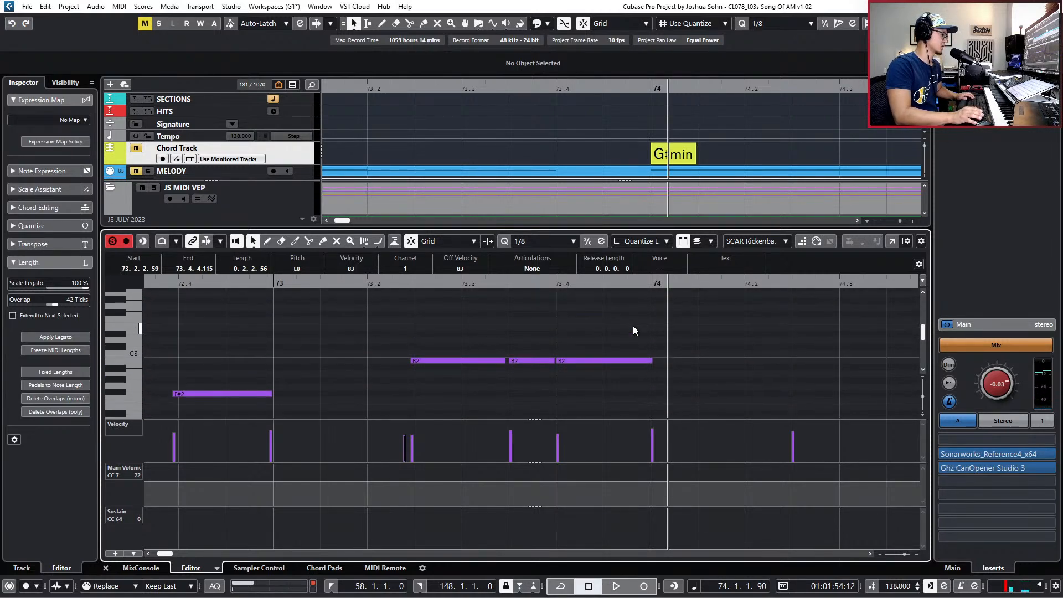
{"action": "scroll", "coordinate": [633, 326], "scroll_direction": "down", "scroll_amount": 1}
{"action": "key", "text": "alt+1"}
{"action": "key", "text": "b"}
{"action": "key", "text": "KP_Subtract"}
{"action": "key", "text": "KP_Subtract"}
{"action": "key", "text": "alt+2"}
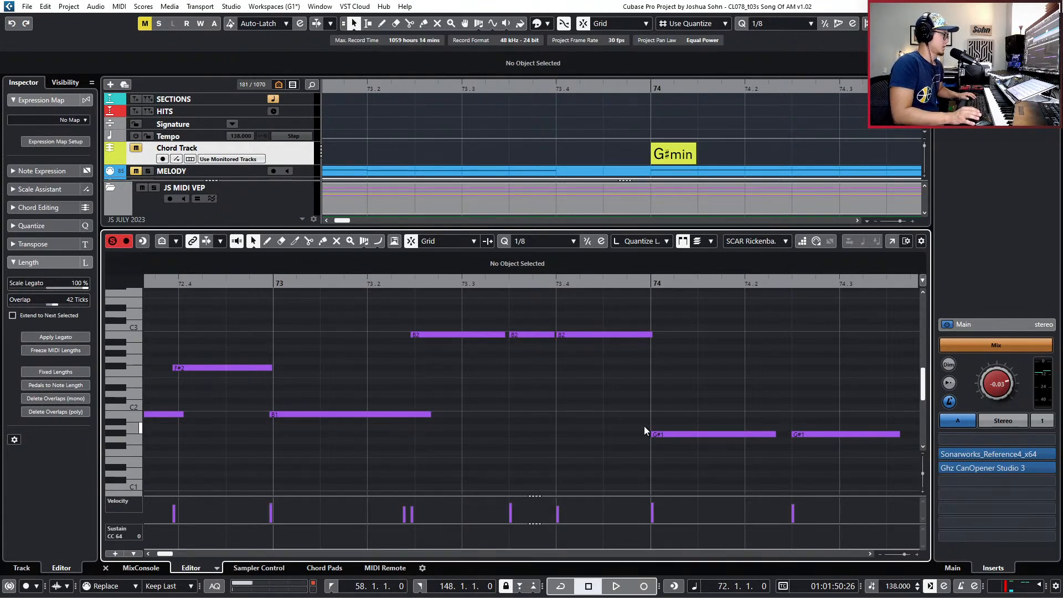
{"action": "key", "text": "ctrl+z"}
{"action": "key", "text": "ctrl+z"}
{"action": "key", "text": "ctrl+z"}
{"action": "key", "text": "ctrl+z"}
{"action": "key", "text": "ctrl+z"}
{"action": "key", "text": "ctrl+z"}
{"action": "key", "text": "ctrl+z"}
{"action": "key", "text": "ctrl+z"}
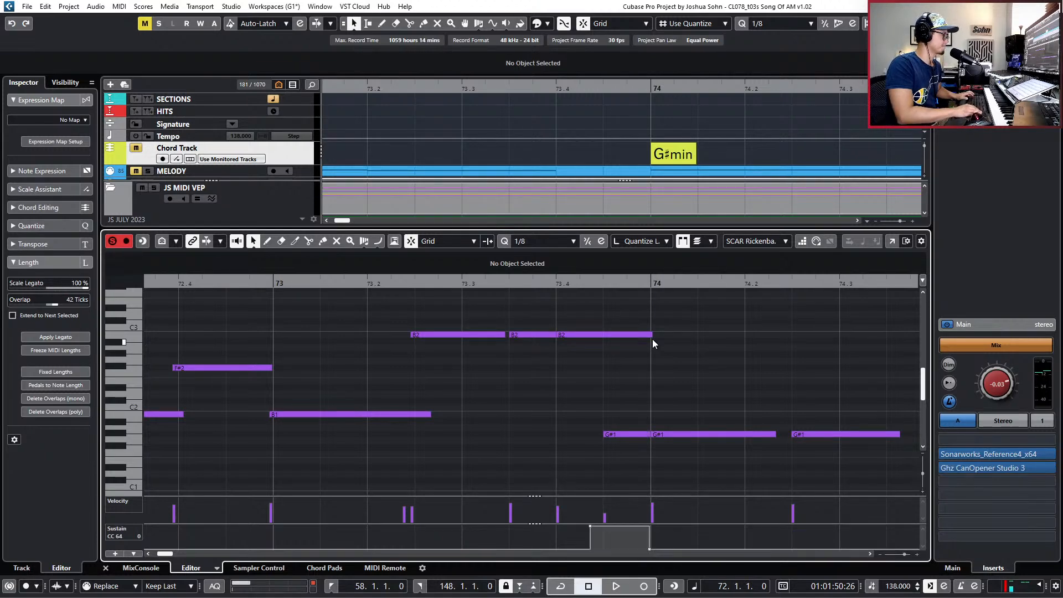
{"action": "key", "text": "ctrl+z"}
{"action": "key", "text": "ctrl+z"}
{"action": "key", "text": "ctrl+z"}
{"action": "key", "text": "ctrl+z"}
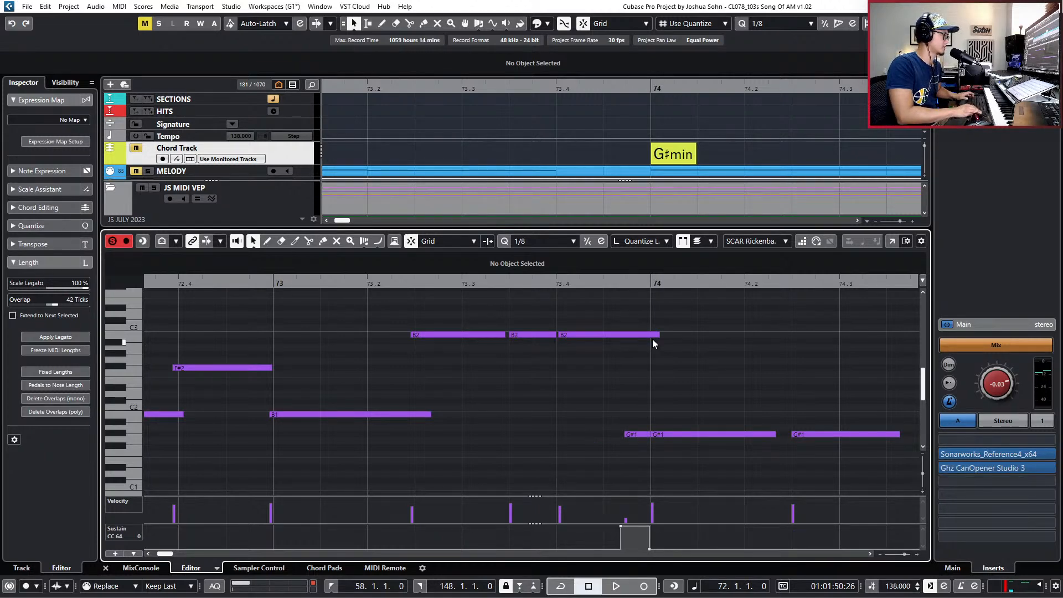
Shorten the last B2 note before bar 74 to end at 73.4.4.115 and delete the sustain pedal events beneath it.
{"action": "left_click", "coordinate": [651, 367]}
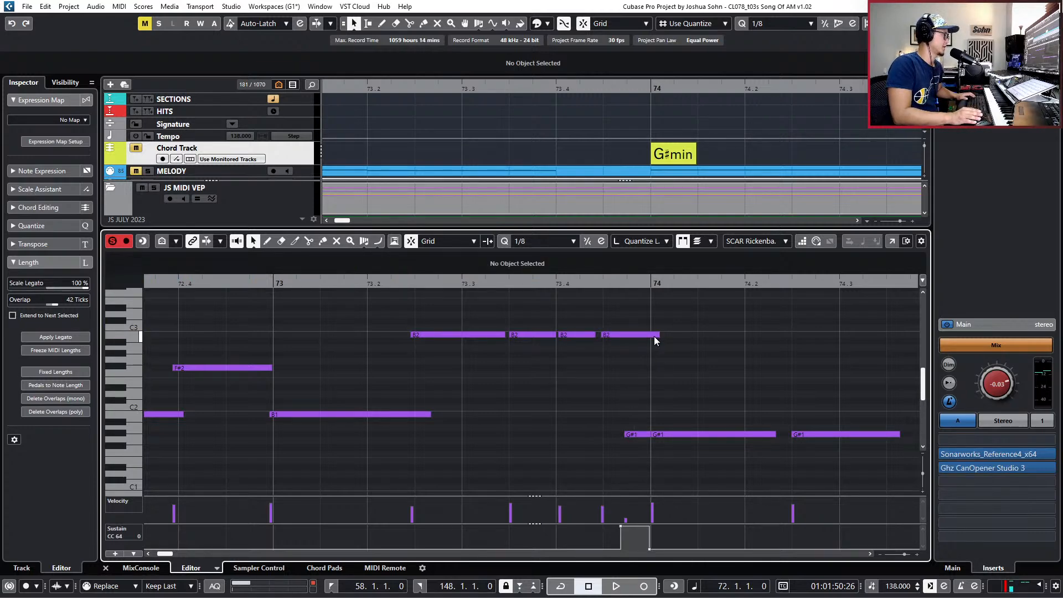
{"action": "left_click_drag", "start_coordinate": [654, 340], "coordinate": [649, 339]}
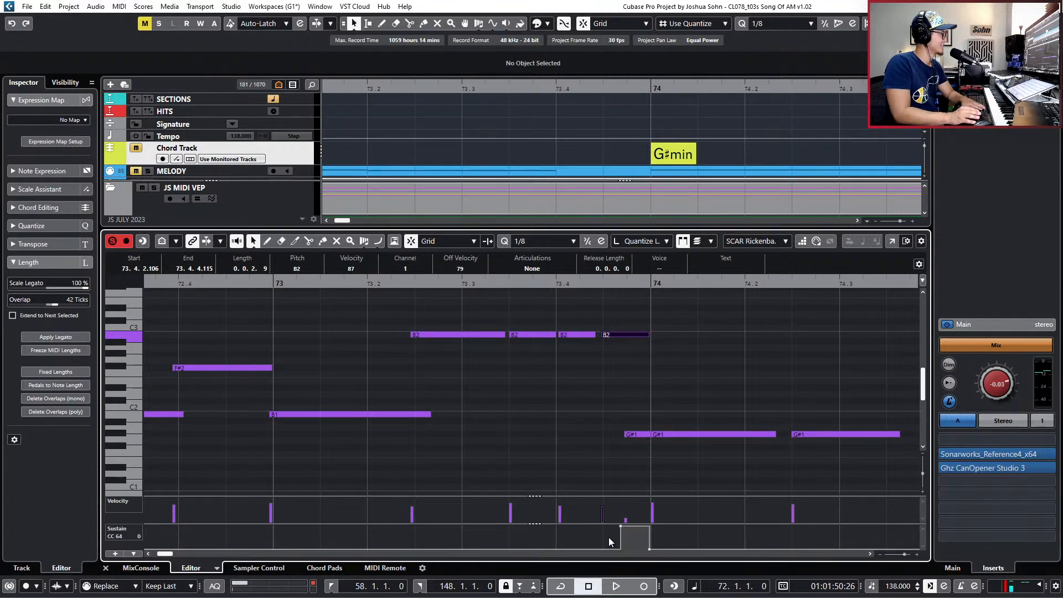
{"action": "left_click_drag", "start_coordinate": [609, 533], "coordinate": [631, 519]}
{"action": "key", "text": "shift+b"}
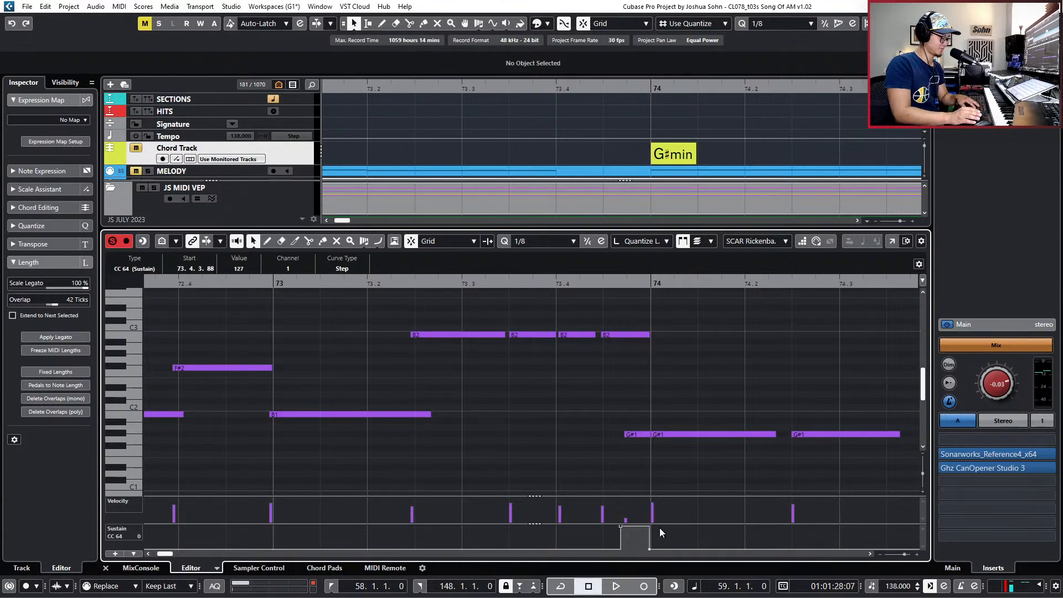
{"action": "key", "text": "Delete"}
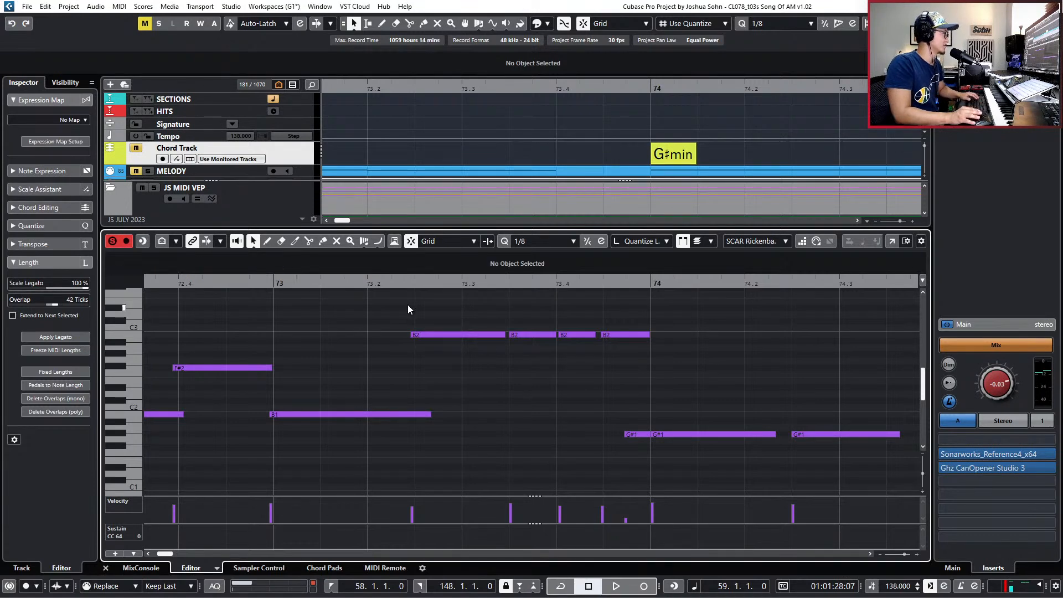
Set the quantize value to 1/16, shorten the last B2 note to end at 73.4.4.13, and play the passage.
{"action": "left_click", "coordinate": [406, 284]}
{"action": "key", "text": "alt+5"}
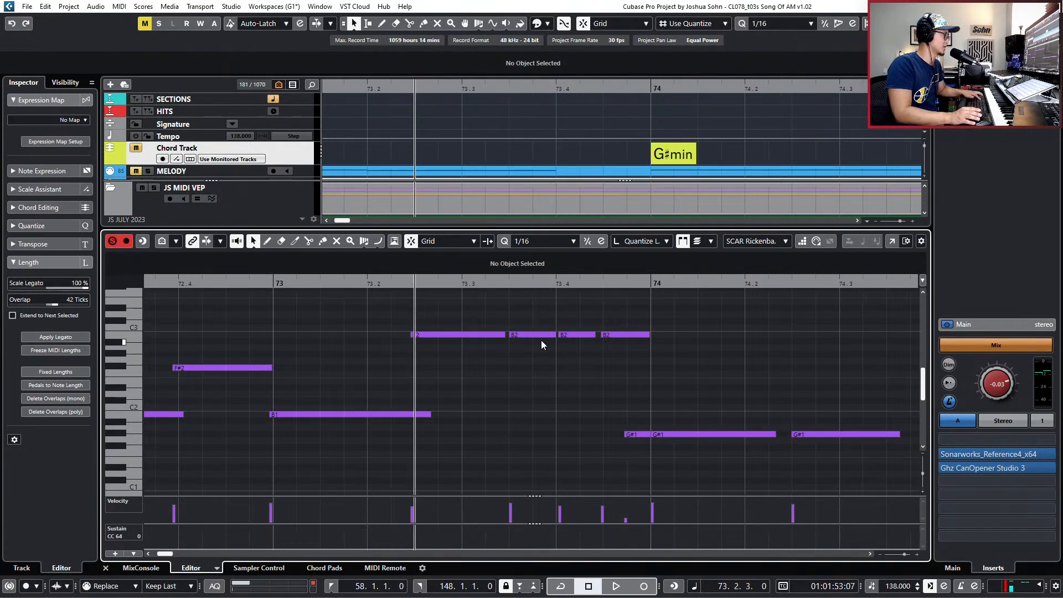
{"action": "left_click_drag", "start_coordinate": [647, 334], "coordinate": [628, 335]}
{"action": "key", "text": "space"}
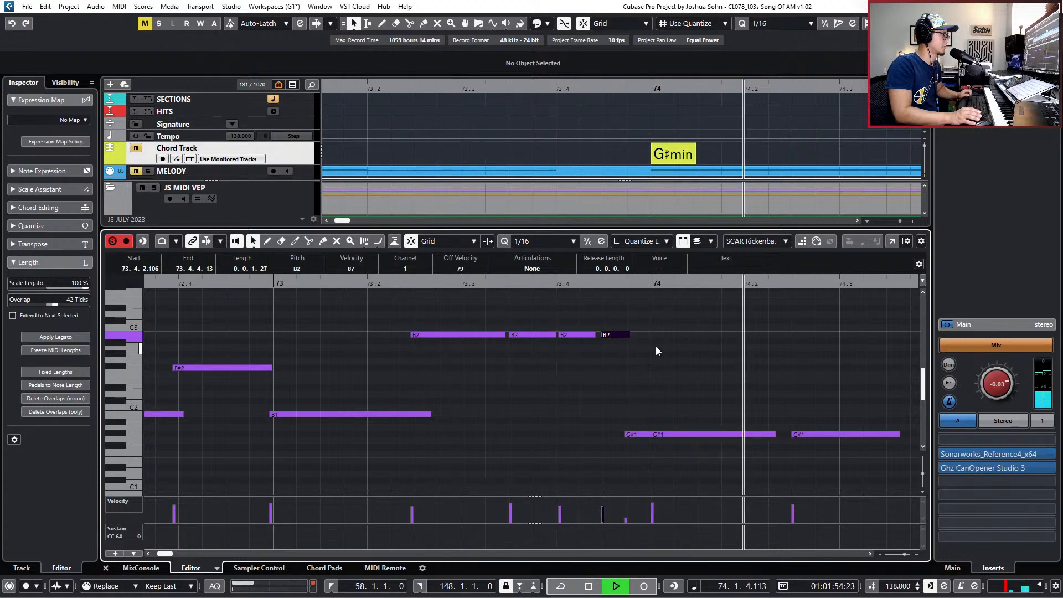
{"action": "key", "text": "space"}
{"action": "key", "text": "KP_Subtract"}
{"action": "key", "text": "KP_Subtract"}
{"action": "key", "text": "KP_Subtract"}
{"action": "key", "text": "space"}
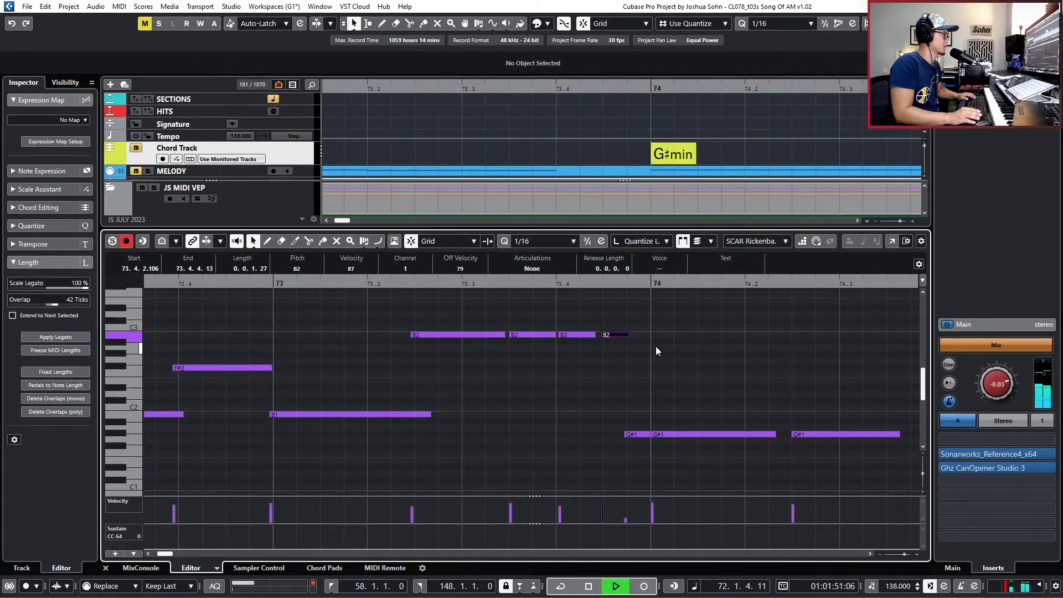
Start the third B2 note in bar 73 at 73.4.1.0 and extend the second to 73.4.1.1 while playing through to bar 76.
{"action": "left_click", "coordinate": [588, 335]}
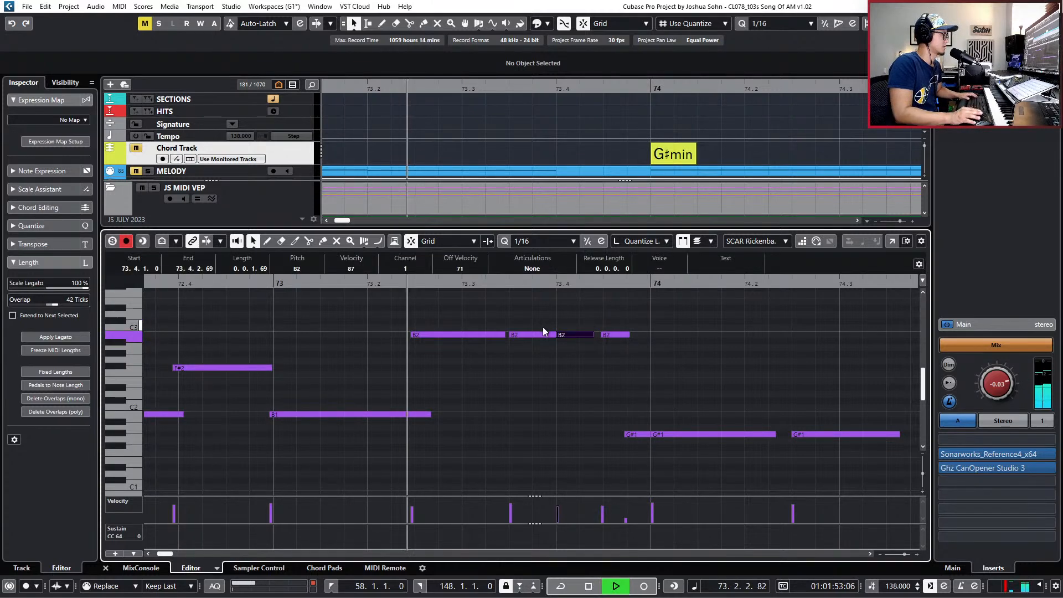
{"action": "left_click_drag", "start_coordinate": [553, 335], "coordinate": [558, 335]}
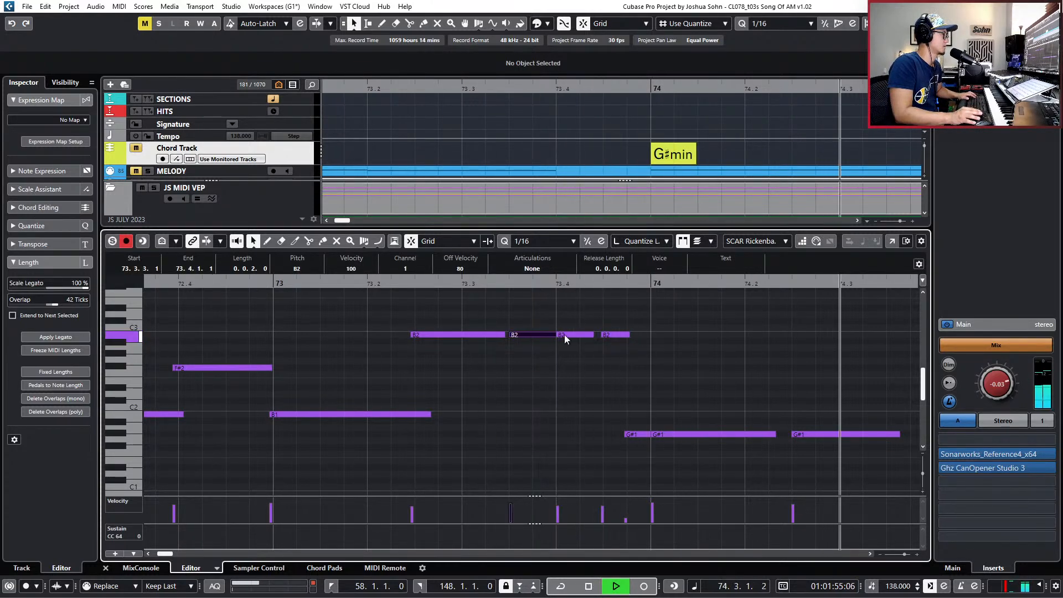
{"action": "key", "text": "g"}
{"action": "key", "text": "g"}
{"action": "key", "text": "g"}
{"action": "key", "text": "g"}
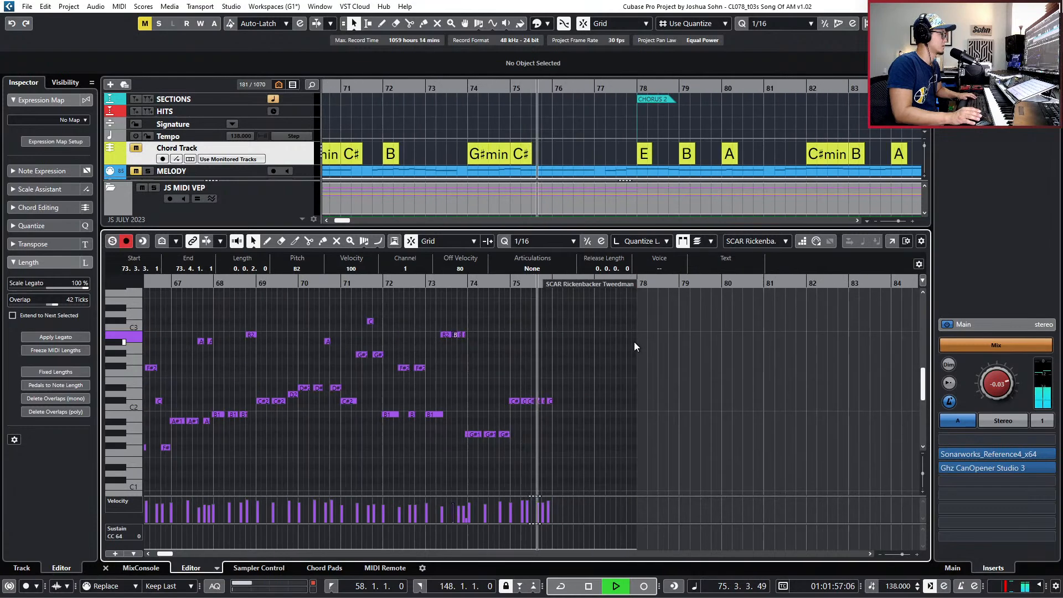
{"action": "key", "text": "space"}
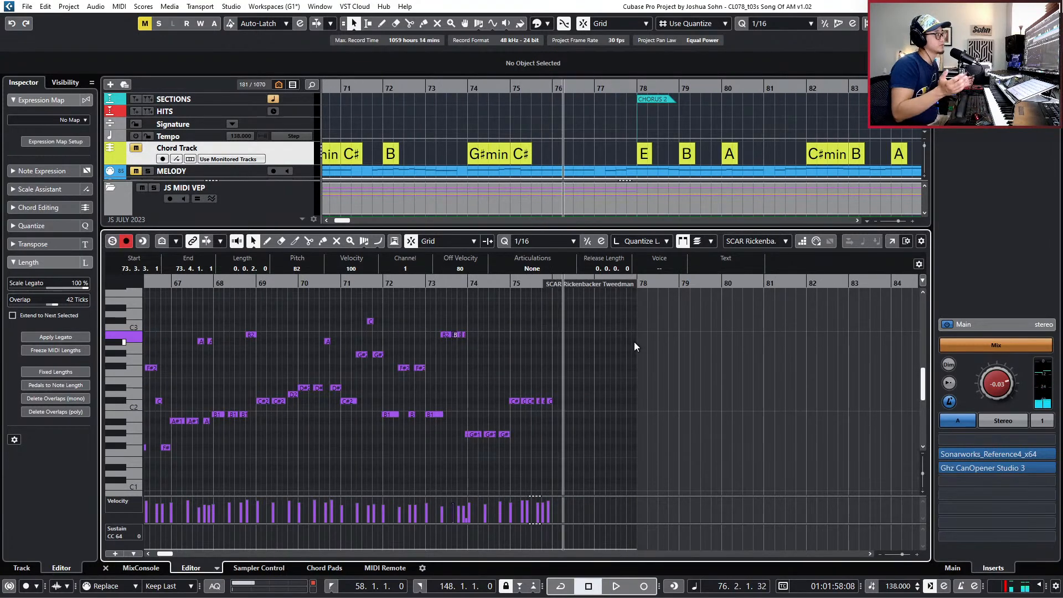
Close the Key Editor to show the full arrangement and move the playhead to the left locator at bar 58.
{"action": "key", "text": "ctrl+e"}
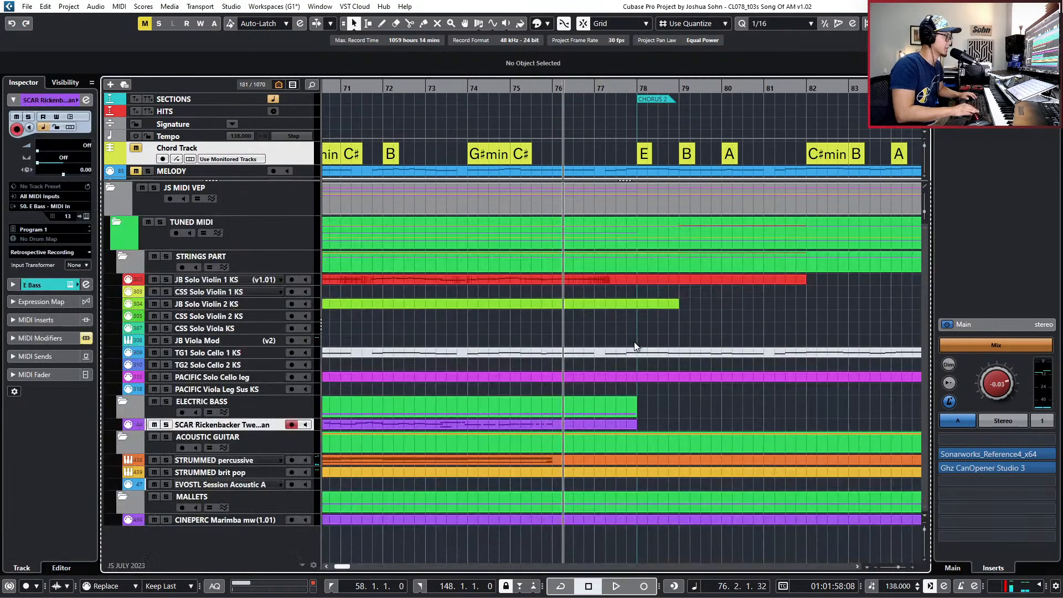
{"action": "key", "text": "g"}
{"action": "key", "text": "g"}
{"action": "key", "text": "g"}
{"action": "key", "text": "g"}
{"action": "key", "text": "g"}
{"action": "key", "text": "g"}
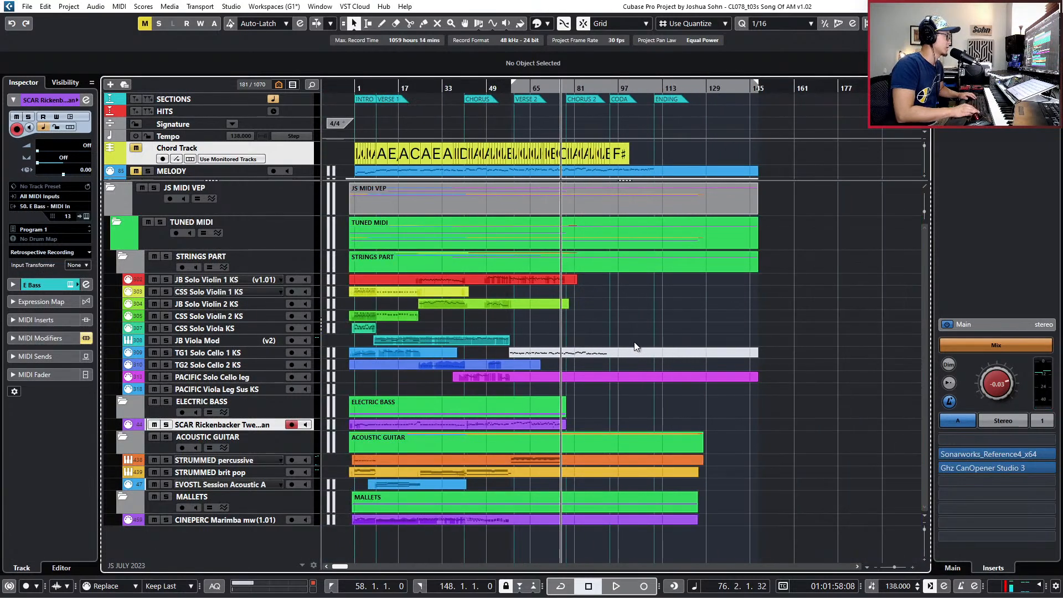
{"action": "key", "text": "h"}
{"action": "key", "text": "h"}
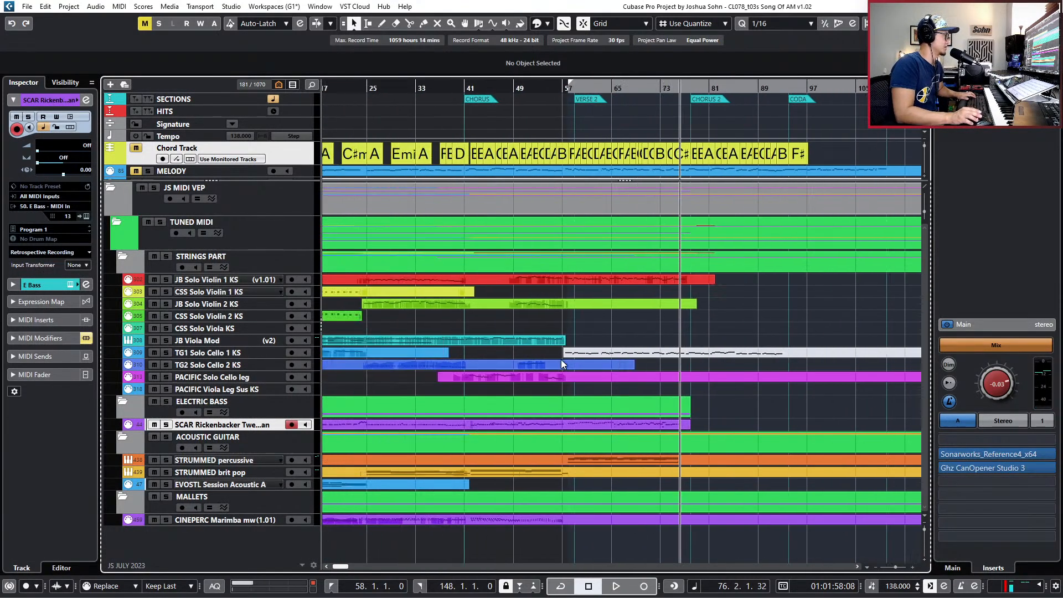
{"action": "key", "text": "KP_1"}
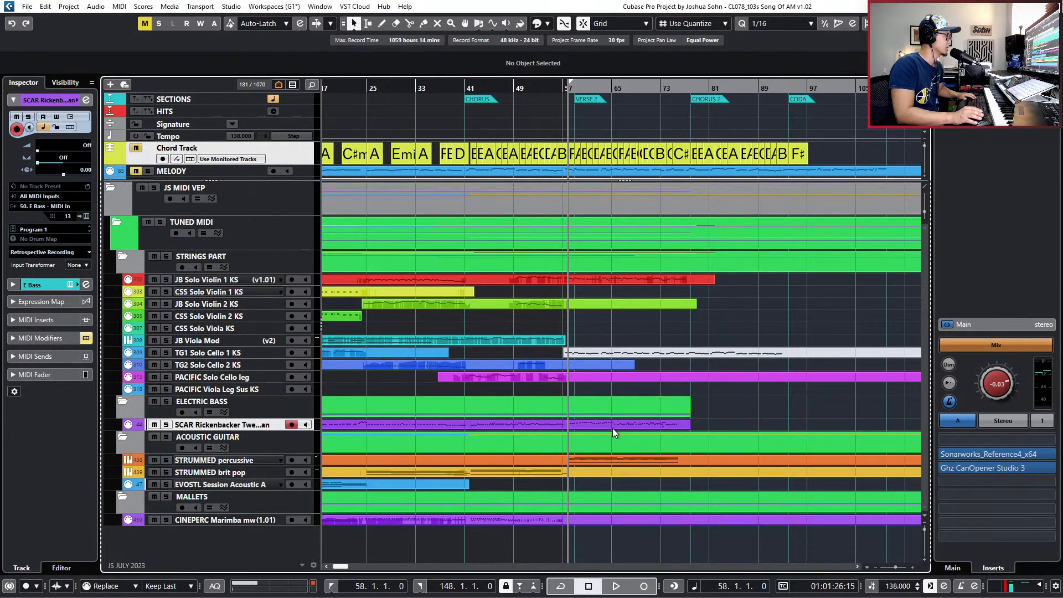
Open the STRUMMED percussive part in the Key Editor and play it from bar 58.
{"action": "left_click", "coordinate": [614, 457]}
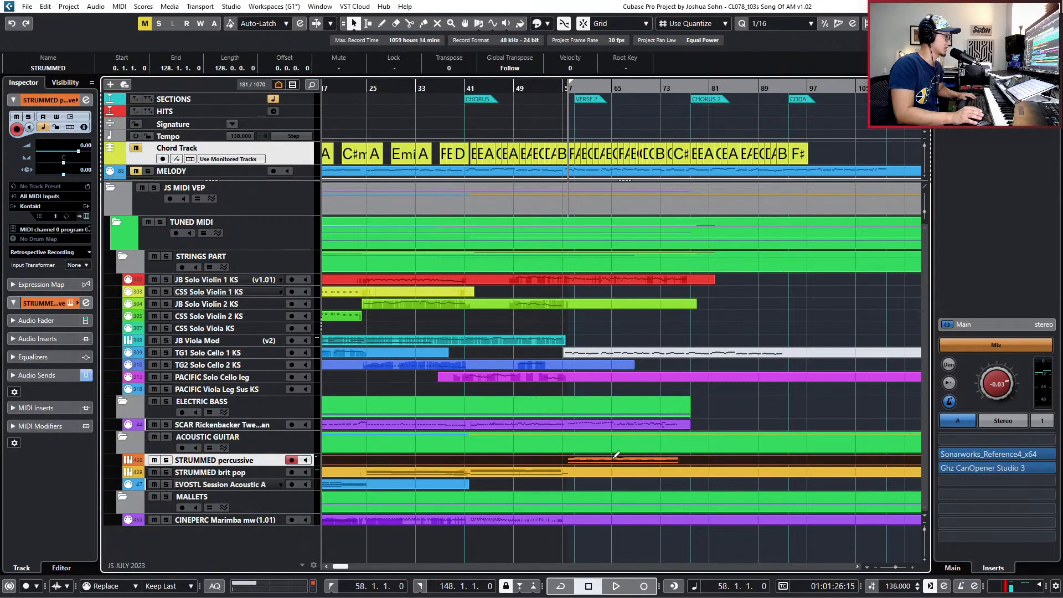
{"action": "double_click", "coordinate": [613, 458]}
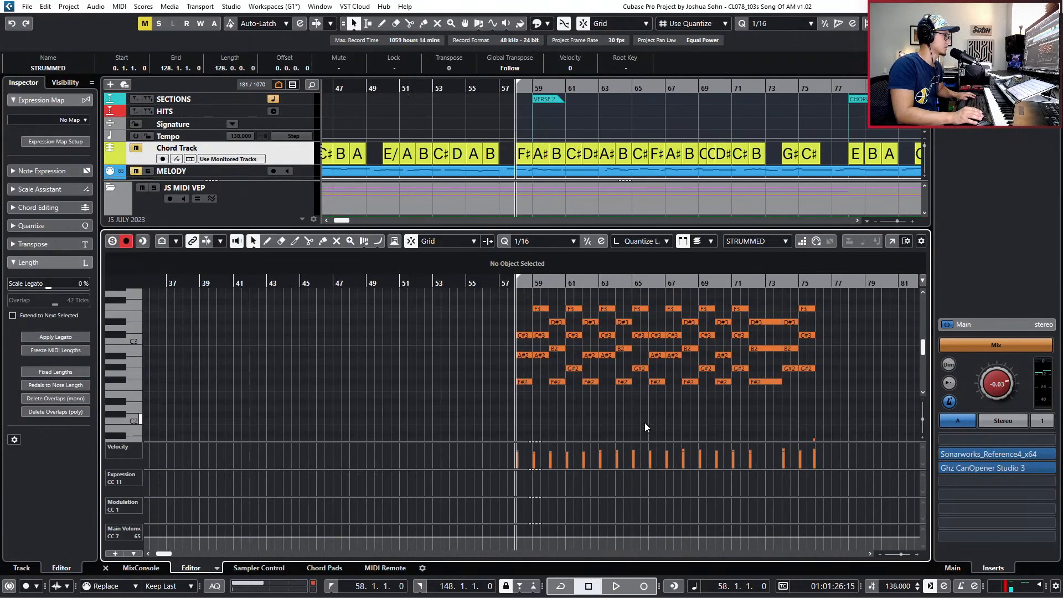
{"action": "scroll", "coordinate": [658, 418], "scroll_direction": "up", "scroll_amount": 2}
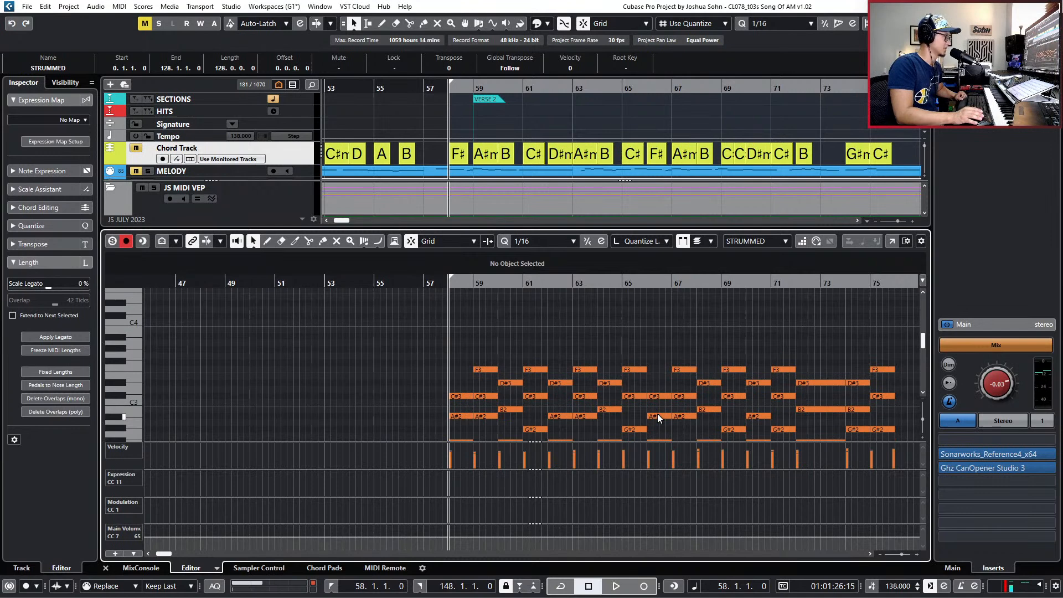
{"action": "key", "text": "space"}
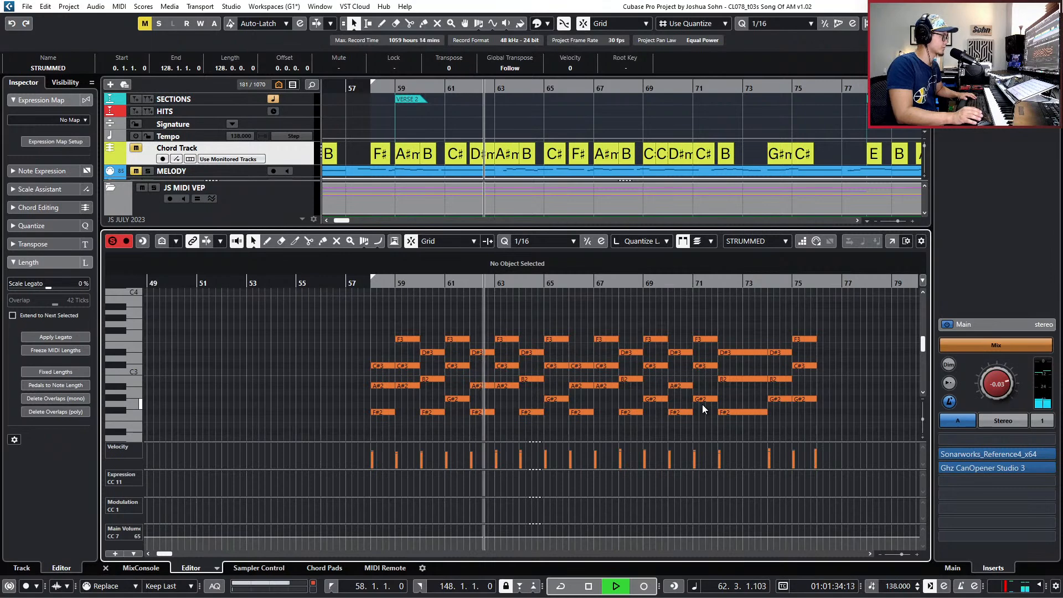
{"action": "scroll", "coordinate": [703, 399], "scroll_direction": "down", "scroll_amount": 5}
{"action": "key", "text": "space"}
Set the quantize value to 1/1, move the playhead to bar 66, and split the long C#1 note there.
{"action": "scroll", "coordinate": [709, 385], "scroll_direction": "up", "scroll_amount": 2}
{"action": "key", "text": "alt+1"}
{"action": "key", "text": "Right"}
{"action": "key", "text": "Right"}
{"action": "key", "text": "Right"}
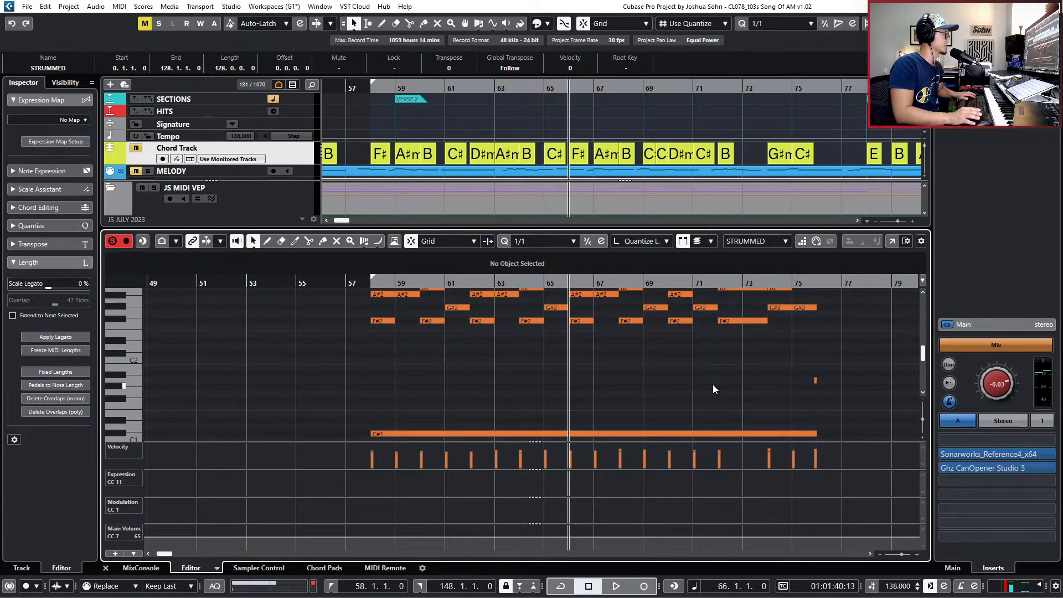
{"action": "key", "text": "h"}
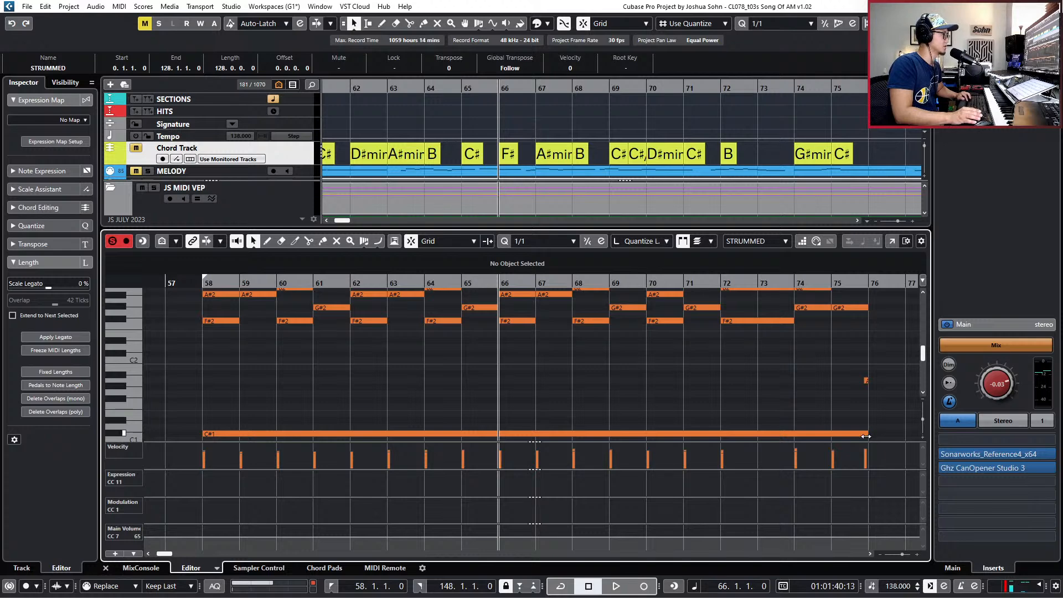
{"action": "left_click_drag", "start_coordinate": [866, 436], "coordinate": [640, 420]}
{"action": "key", "text": "Escape"}
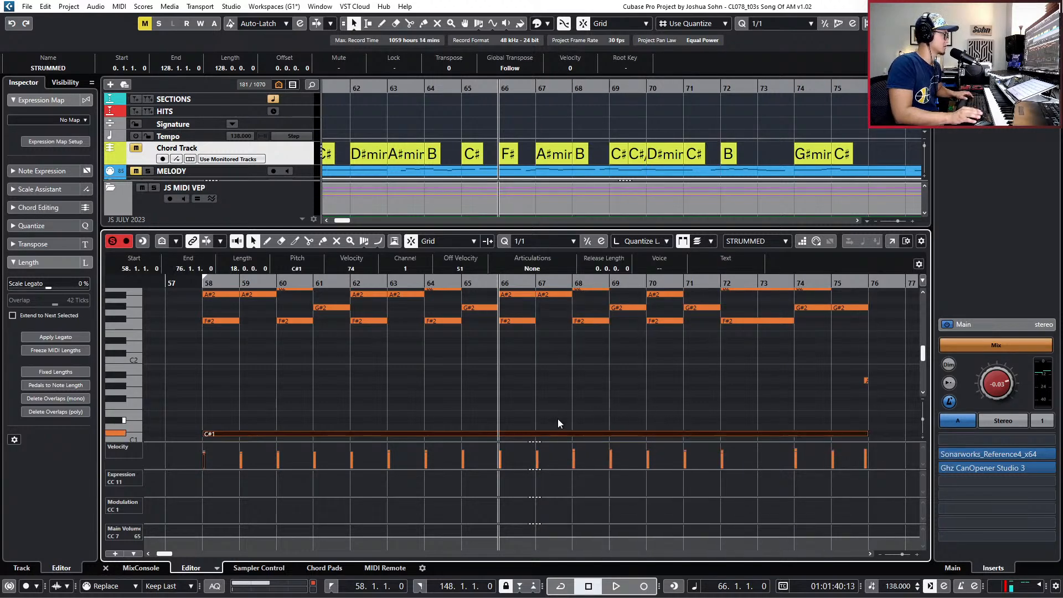
{"action": "left_click", "coordinate": [497, 435], "text": "alt"}
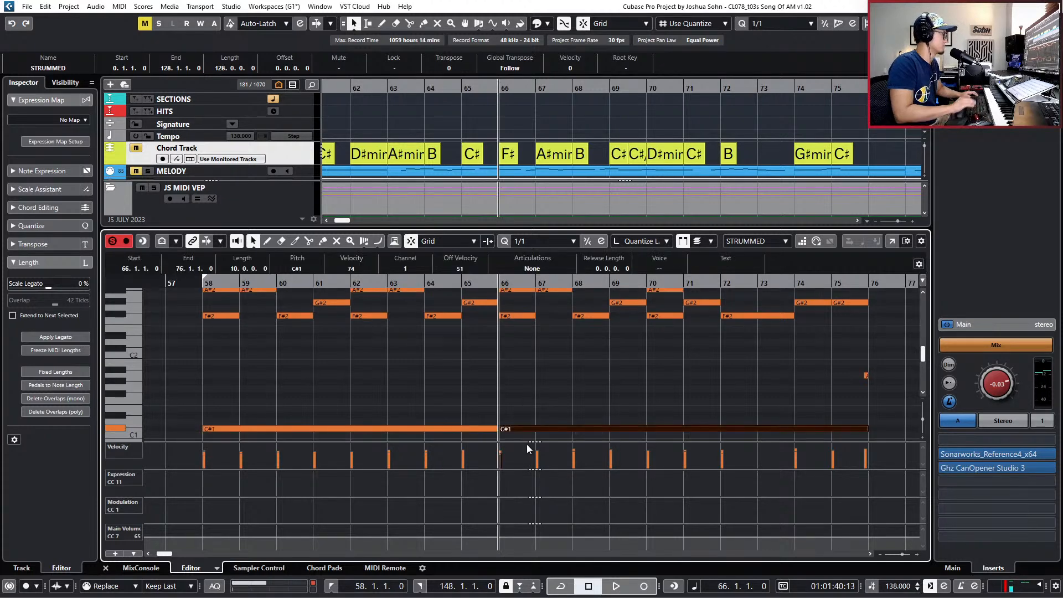
Transpose the split note spanning bars 66 to 76 up to D1 and play it from bar 66.
{"action": "key", "text": "Up"}
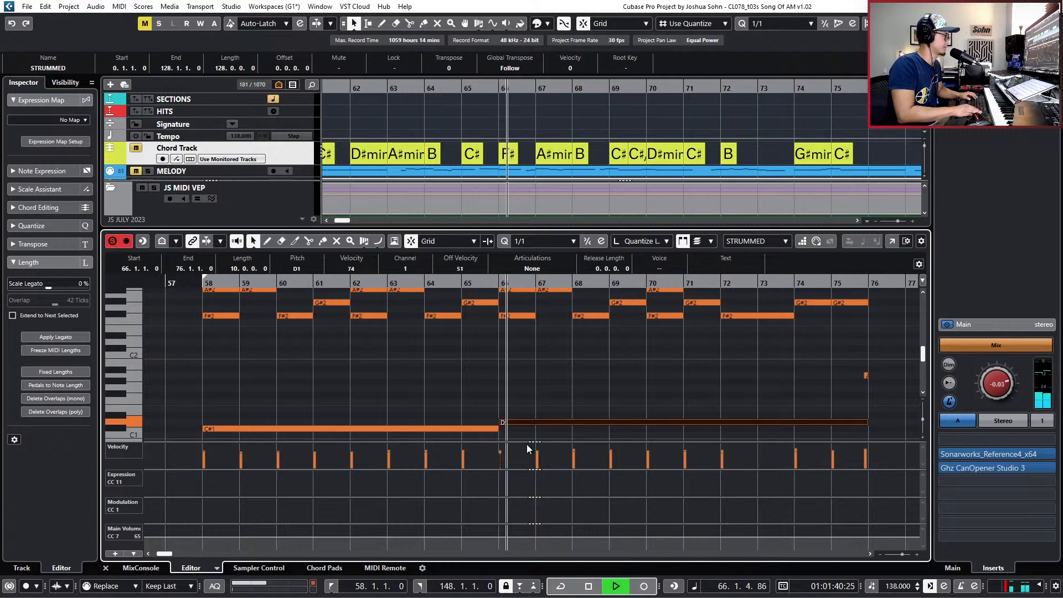
{"action": "key", "text": "space"}
{"action": "key", "text": "l"}
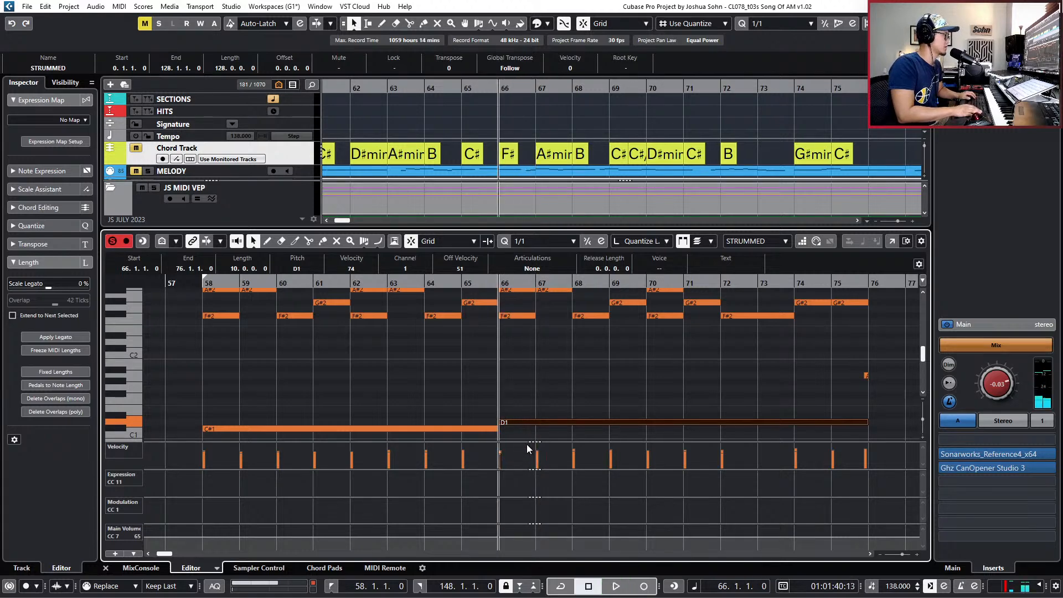
{"action": "key", "text": "b"}
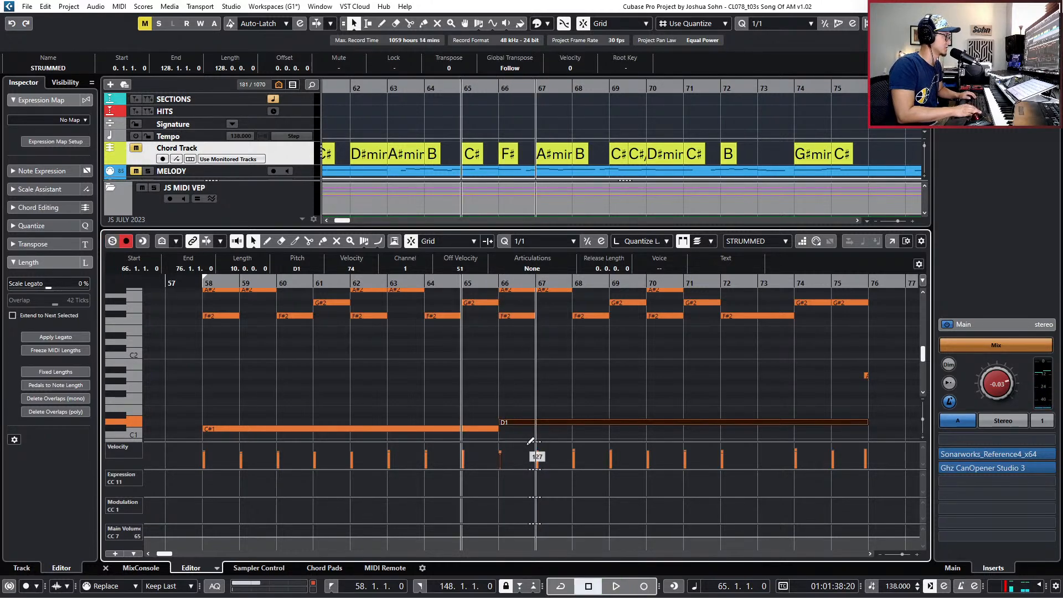
Play the D1 pattern from bar 65, and transpose the note spanning bars 66 to 76 down to C1.
{"action": "key", "text": "space"}
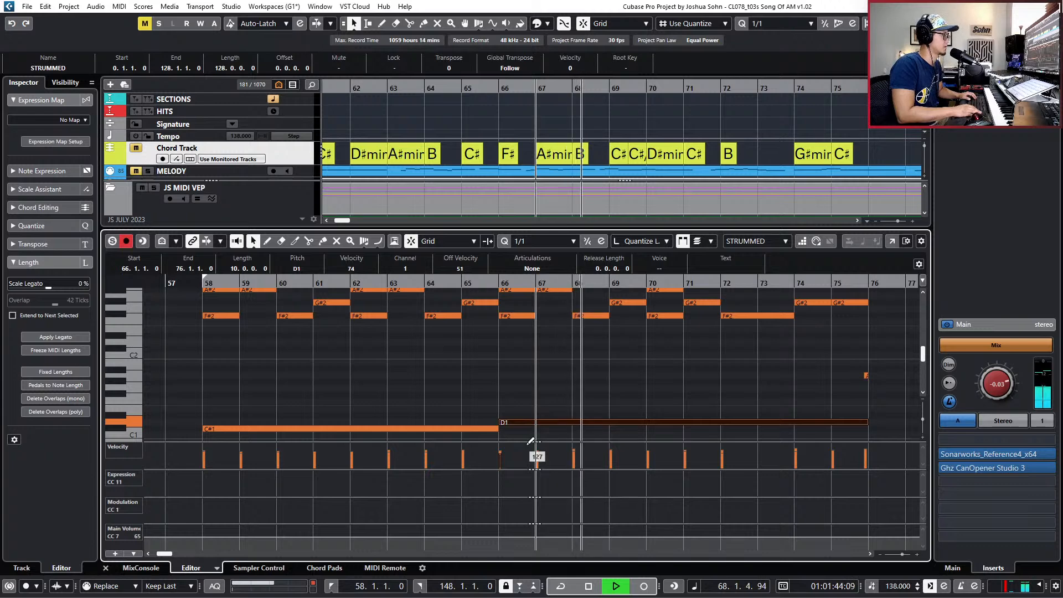
{"action": "key", "text": "space"}
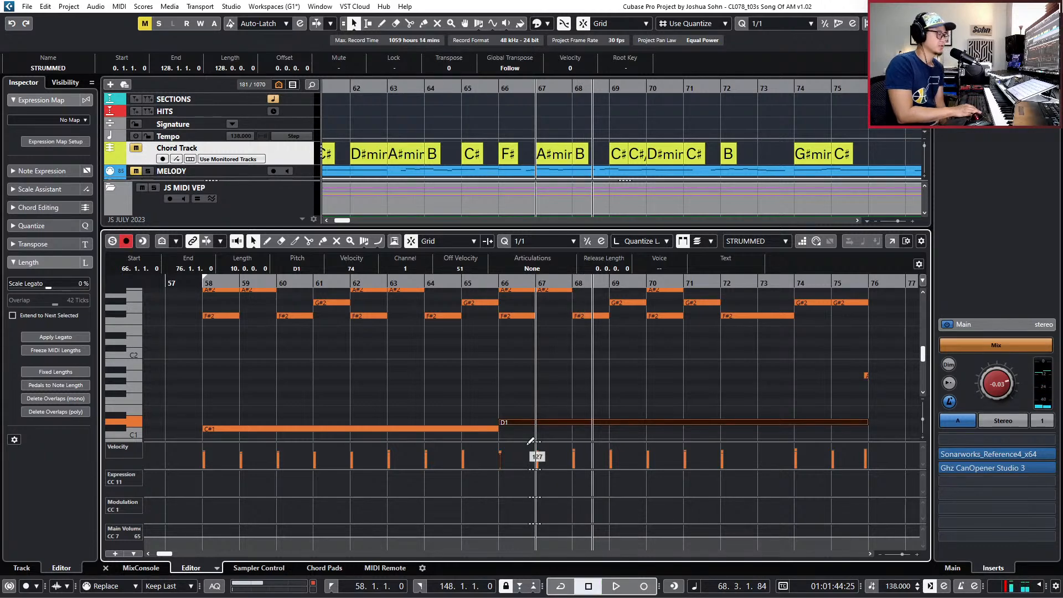
{"action": "scroll", "coordinate": [574, 423], "scroll_direction": "down", "scroll_amount": 2}
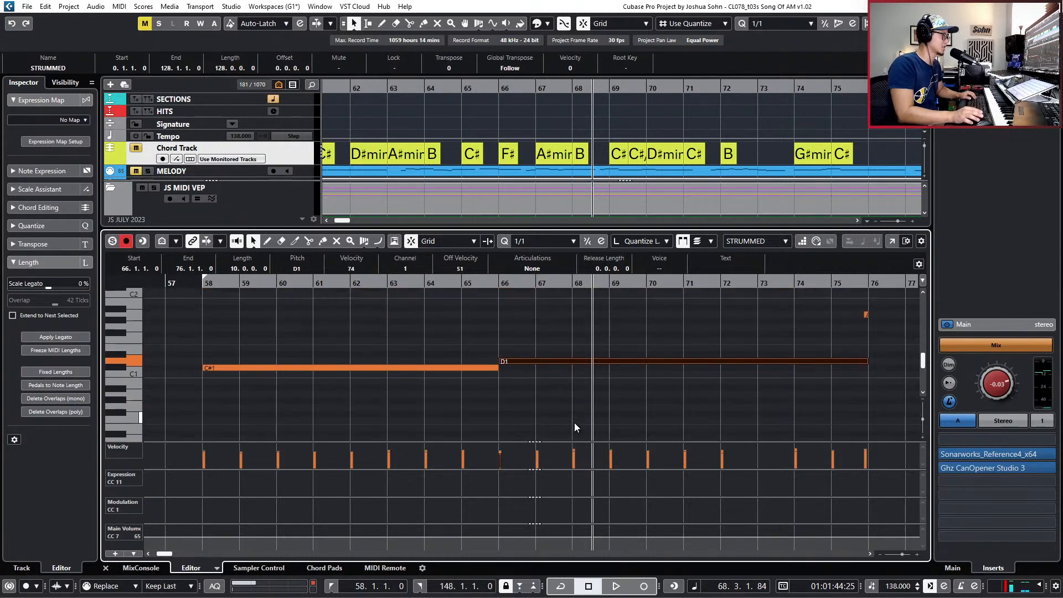
{"action": "key", "text": "Down"}
{"action": "key", "text": "Down"}
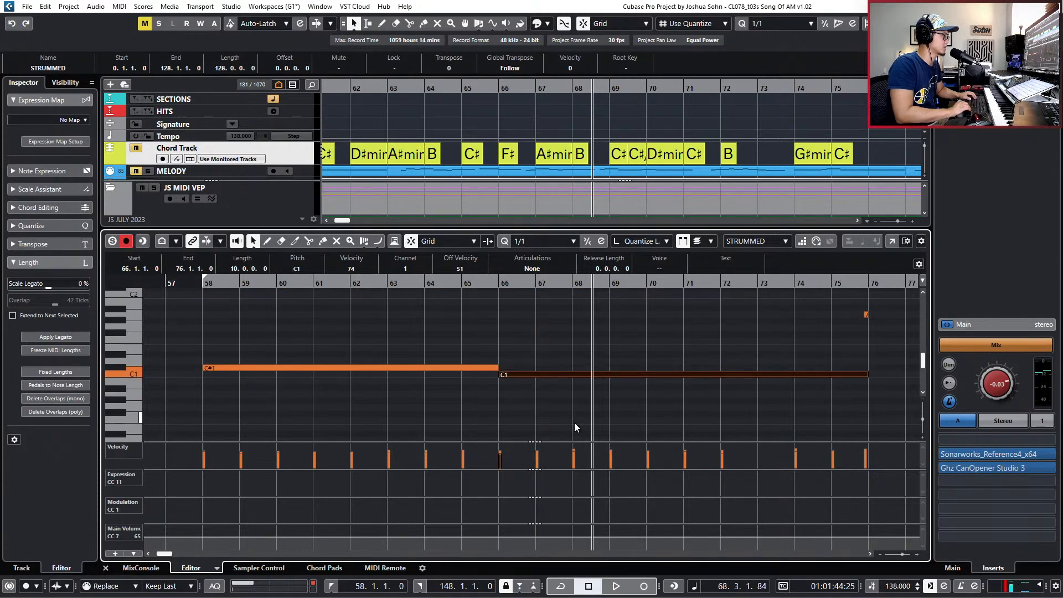
{"action": "key", "text": "l"}
{"action": "key", "text": "space"}
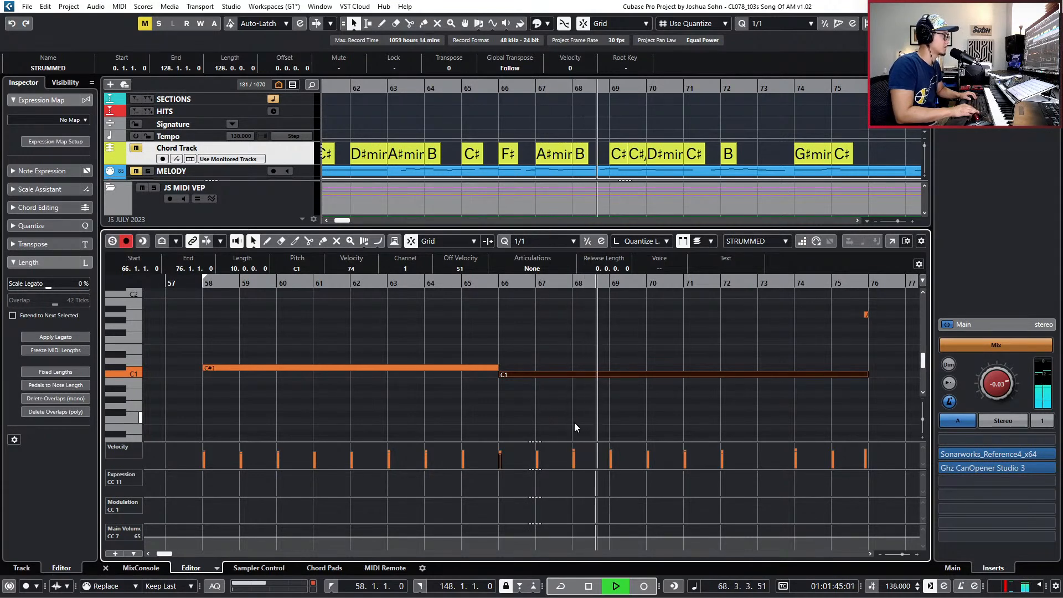
{"action": "key", "text": "space"}
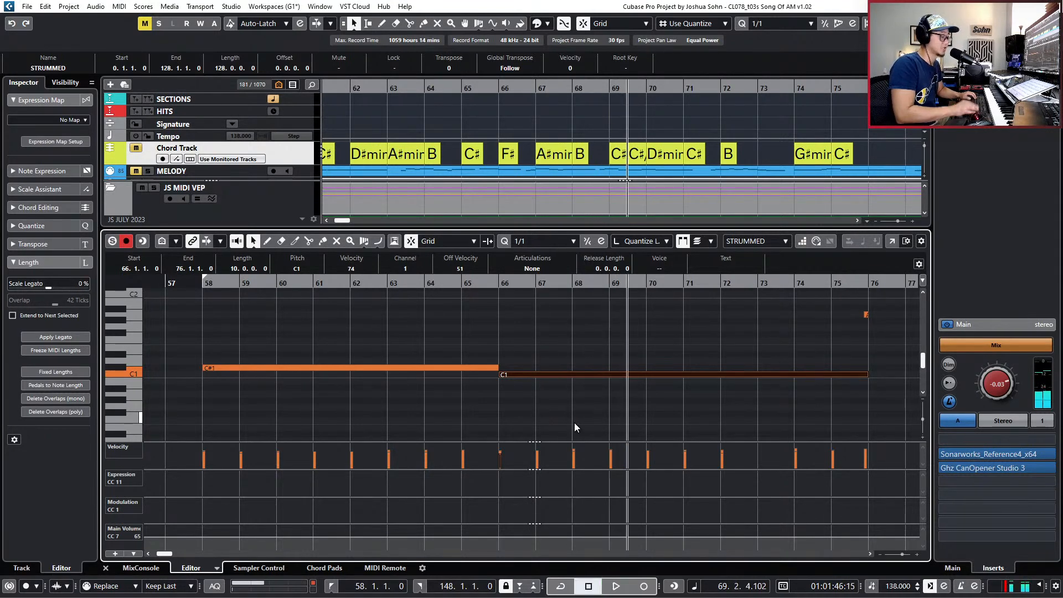
Rewind the playhead and play the C1 strumming pattern through to bar 74.
{"action": "key", "text": "KP_Subtract"}
{"action": "key", "text": "KP_Subtract"}
{"action": "key", "text": "KP_Subtract"}
{"action": "key", "text": "KP_Subtract"}
{"action": "key", "text": "KP_Subtract"}
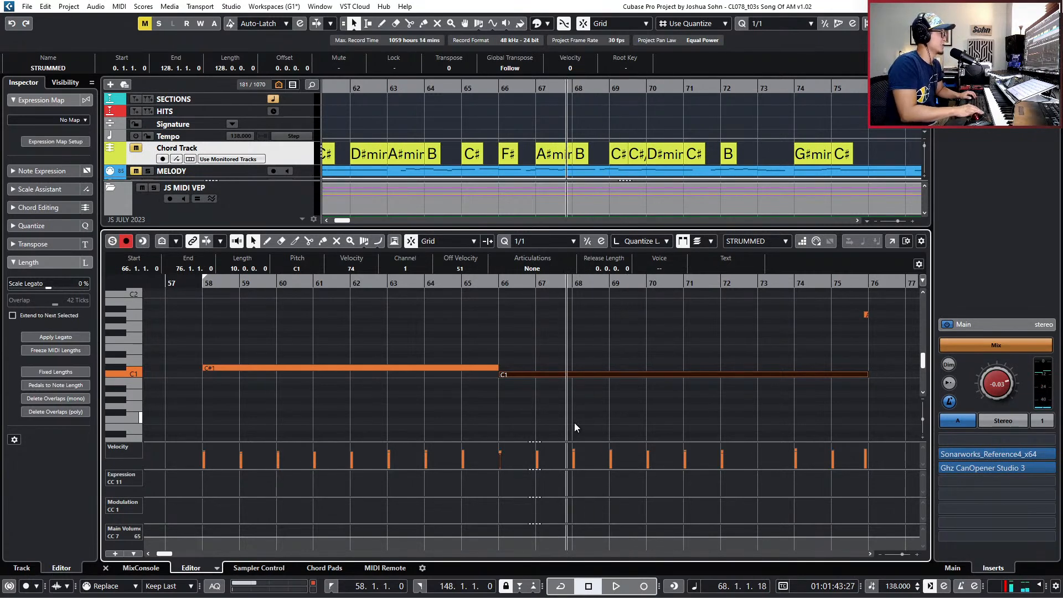
{"action": "key", "text": "space"}
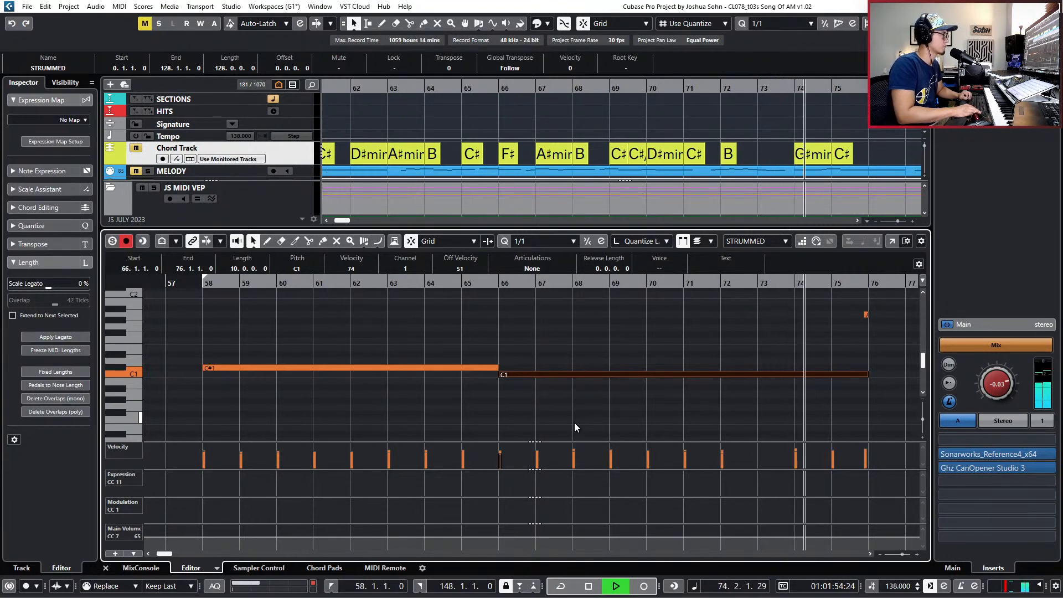
{"action": "key", "text": "space"}
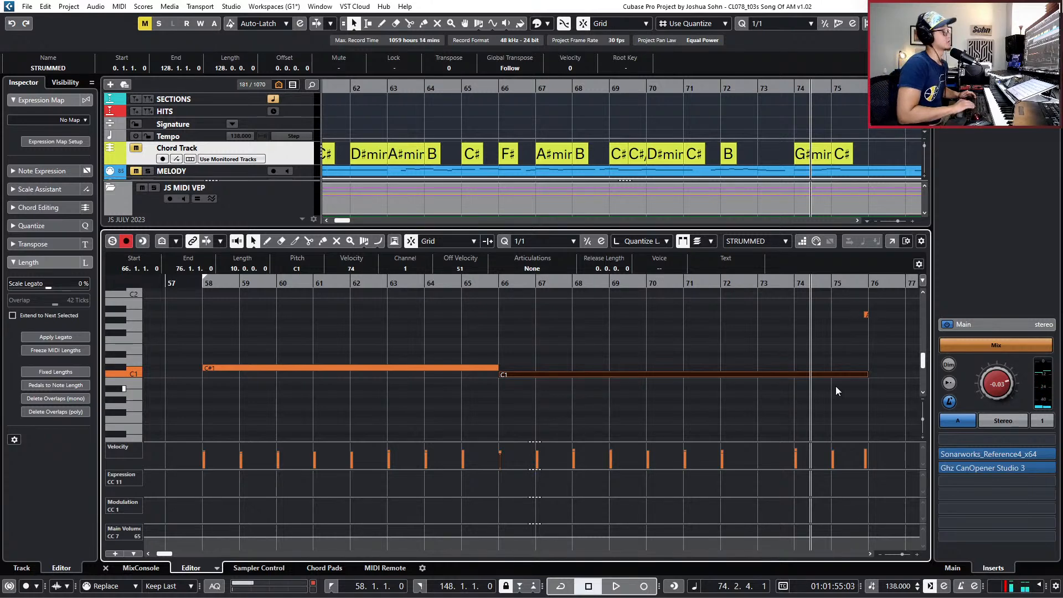
Try the note spanning bars 66 to 76 at E1 and play it from bar 65.
{"action": "key", "text": "Up"}
{"action": "key", "text": "Up"}
{"action": "key", "text": "Up"}
{"action": "key", "text": "Up"}
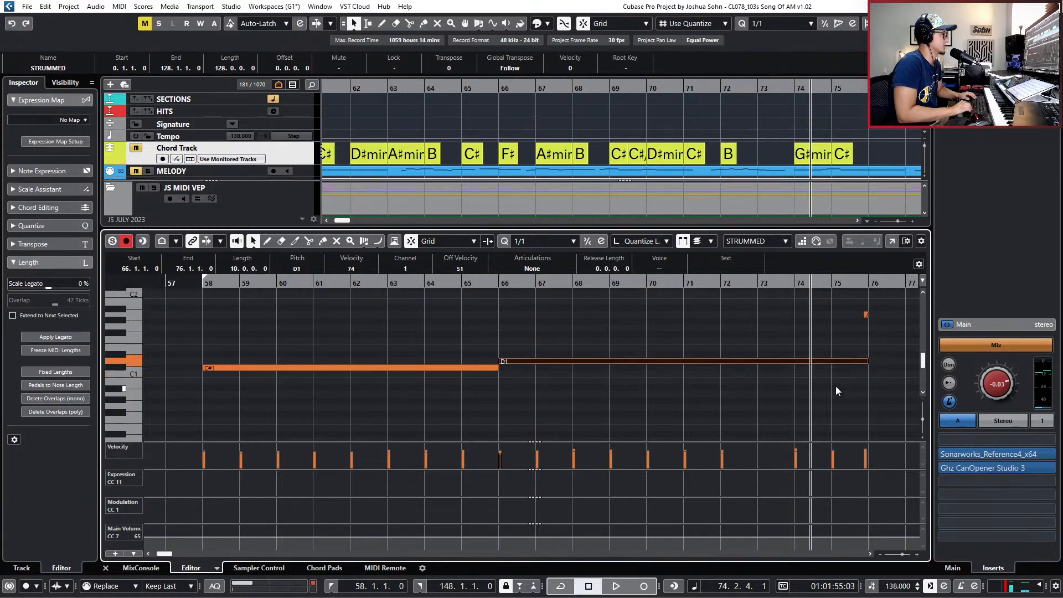
{"action": "key", "text": "space"}
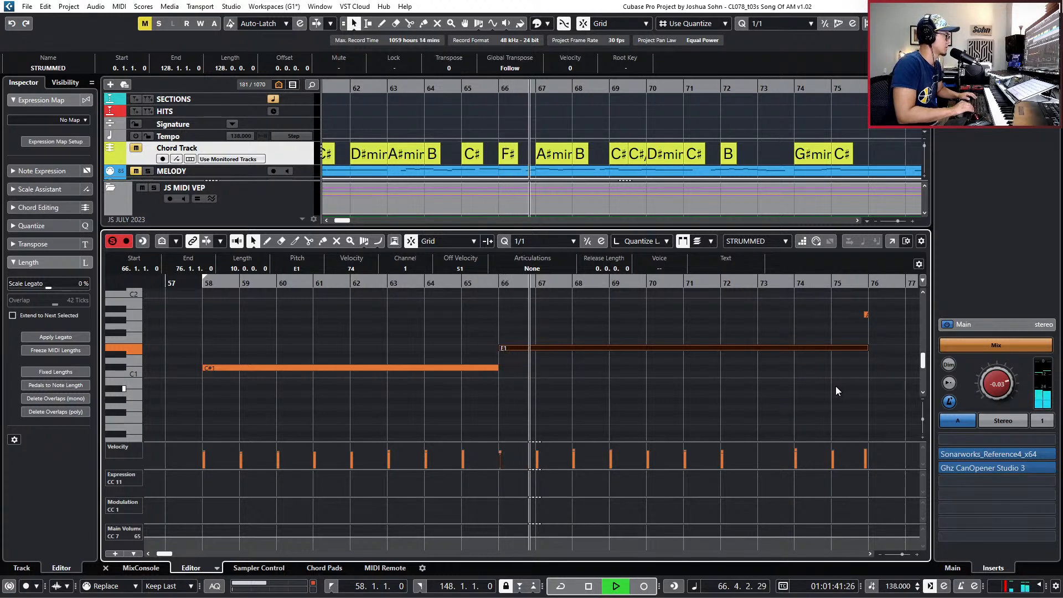
{"action": "key", "text": "space"}
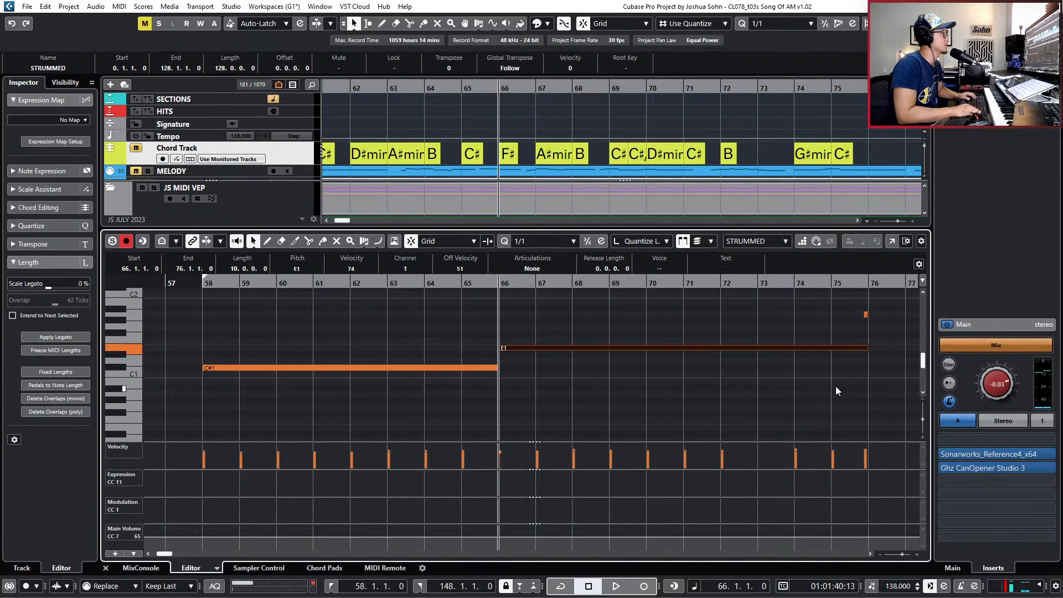
{"action": "key", "text": "KP_Subtract"}
{"action": "key", "text": "KP_Subtract"}
{"action": "key", "text": "KP_Add"}
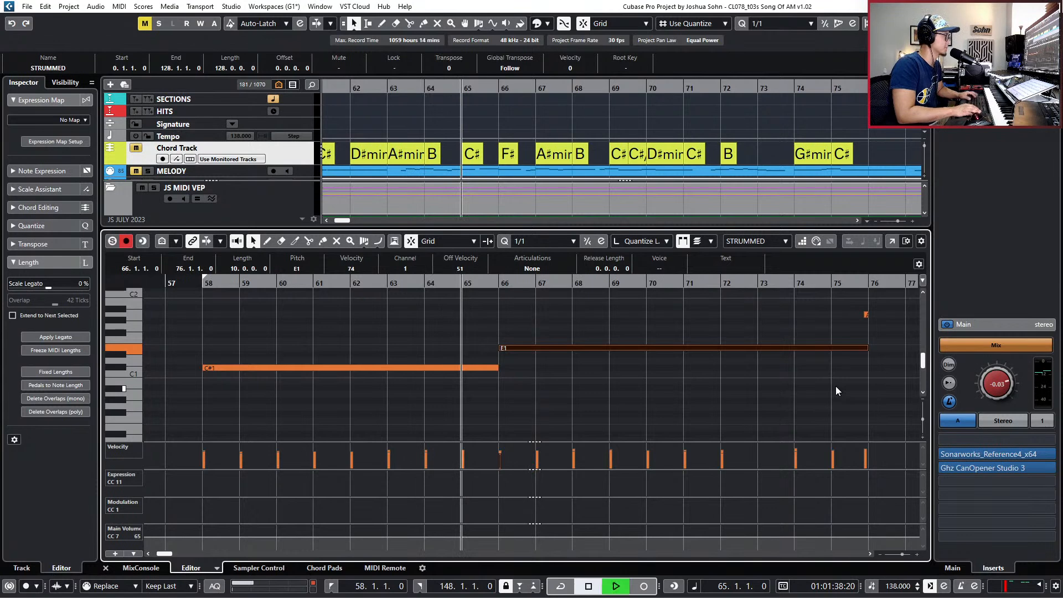
{"action": "key", "text": "space"}
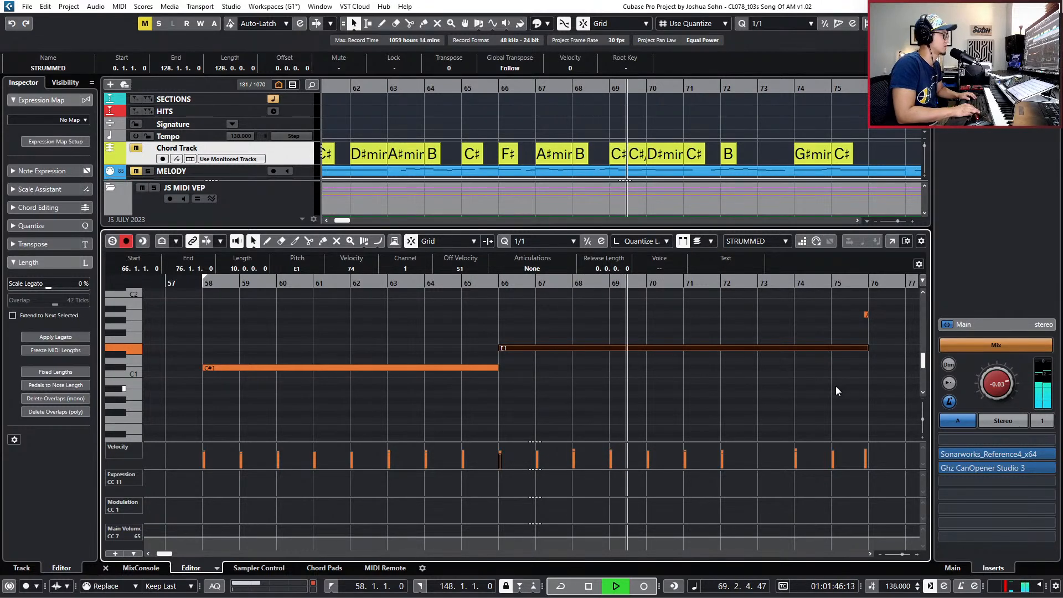
Transpose the note spanning bars 66 to 76 down to C1 and play it from bar 66.
{"action": "key", "text": "space"}
{"action": "key", "text": "Down"}
{"action": "key", "text": "Down"}
{"action": "key", "text": "Down"}
{"action": "key", "text": "Down"}
{"action": "key", "text": "l"}
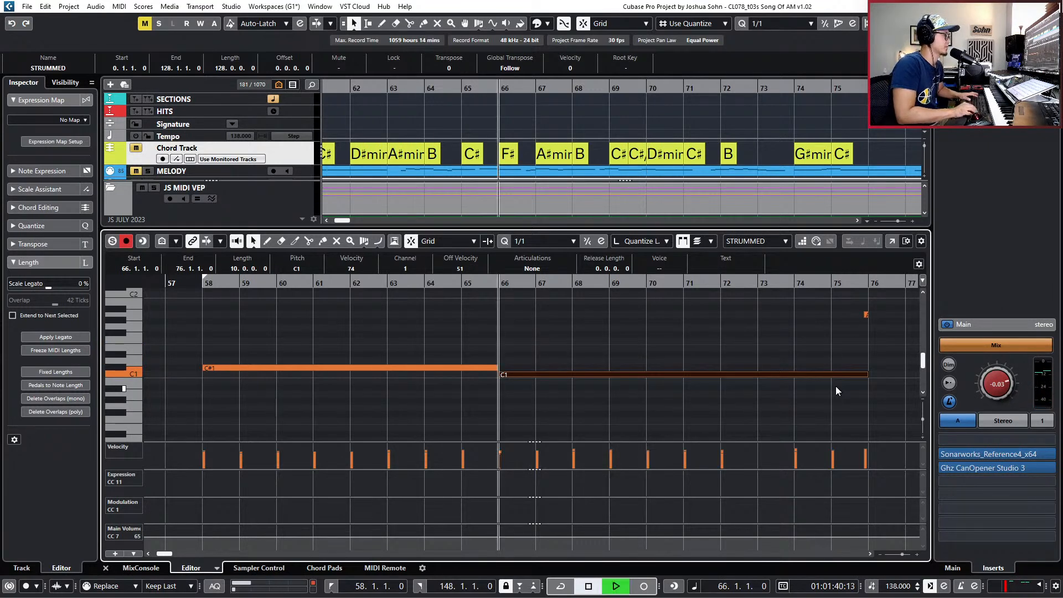
{"action": "key", "text": "space"}
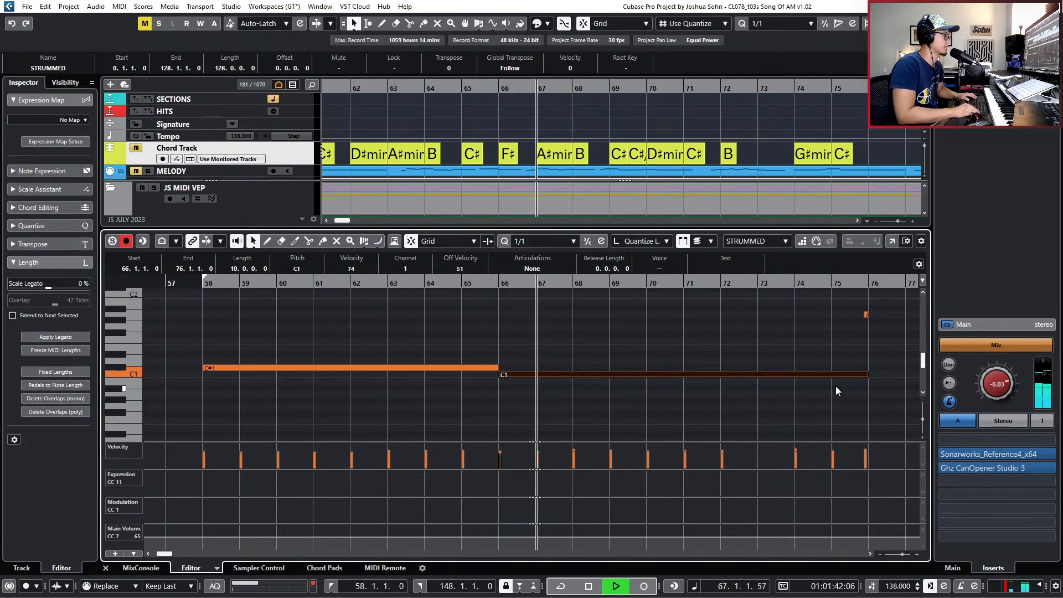
{"action": "key", "text": "space"}
Split the long C1 note at bar 75, transpose its last bar to D#1, and play from bar 74.
{"action": "key", "text": "KP_Add"}
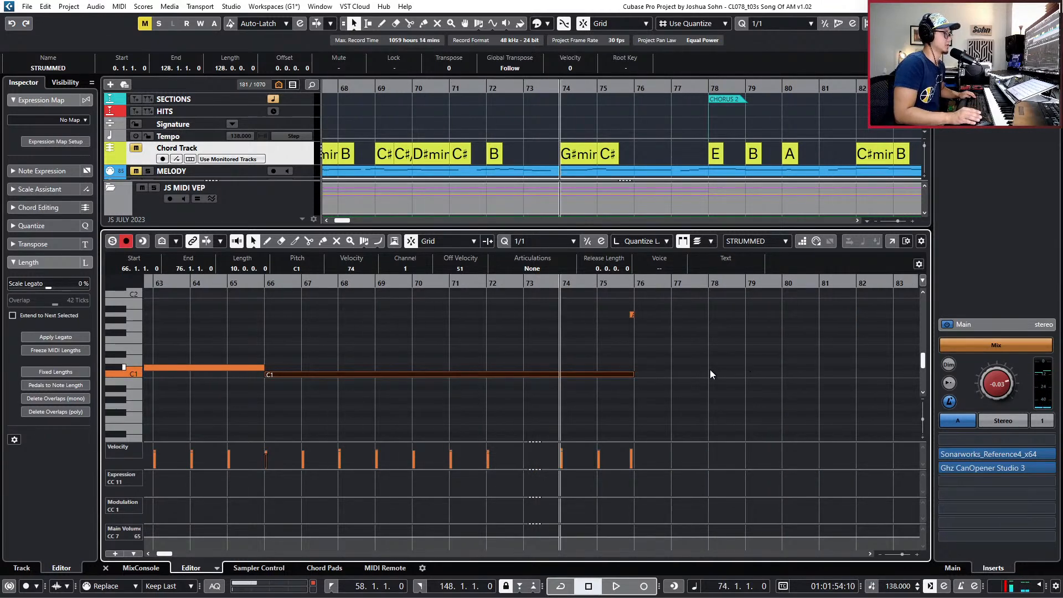
{"action": "left_click", "coordinate": [591, 376], "text": "alt"}
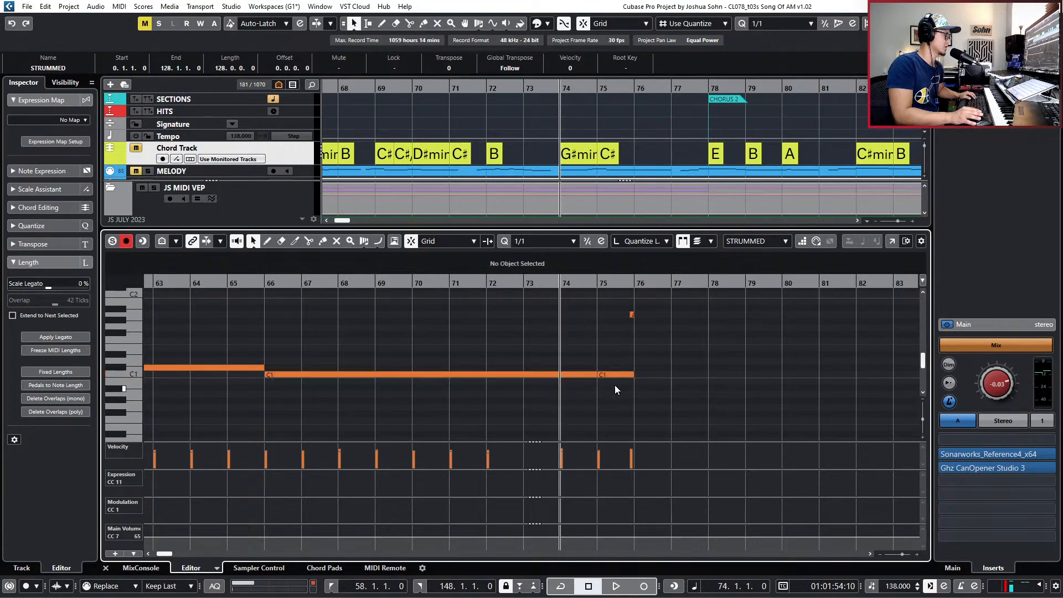
{"action": "key", "text": "space"}
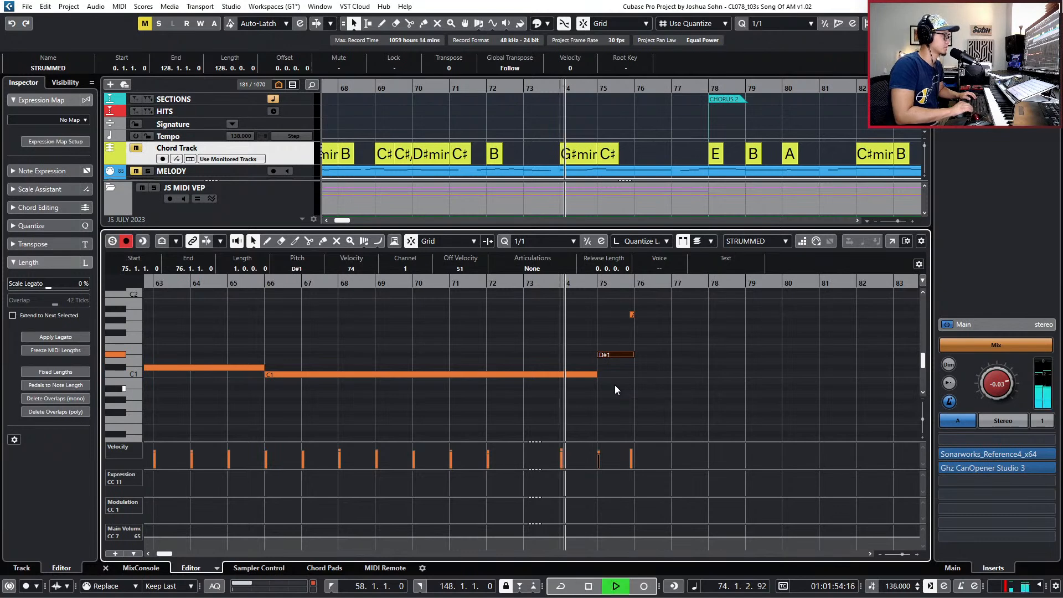
Split the C1 note at bar 74 and transpose the segments in bars 74 and 75 to E1.
{"action": "left_click", "coordinate": [566, 364]}
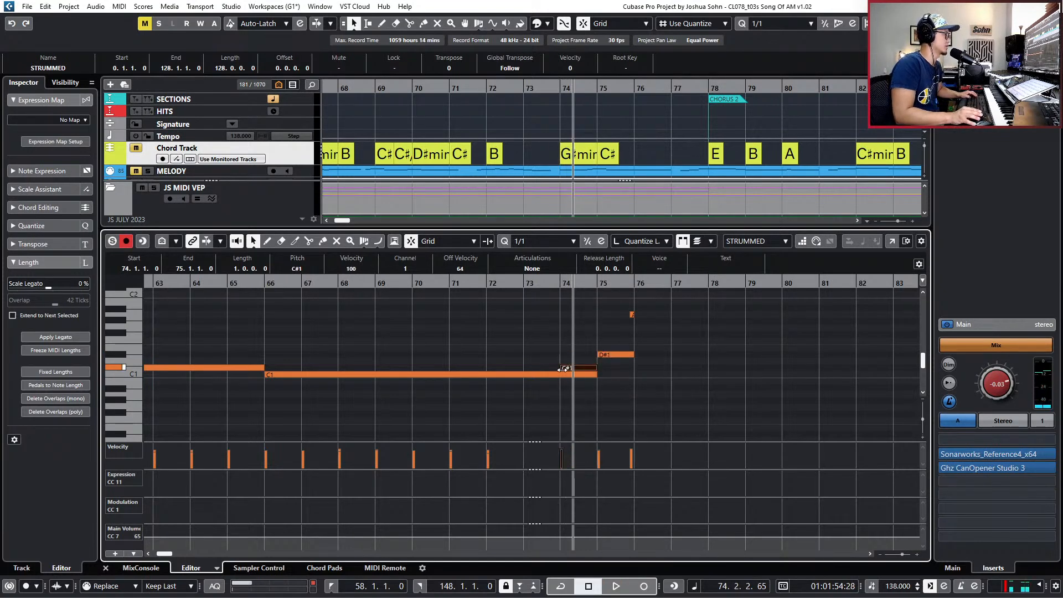
{"action": "left_click", "coordinate": [565, 375]}
{"action": "key", "text": "Up"}
{"action": "key", "text": "Up"}
{"action": "key", "text": "Up"}
{"action": "key", "text": "Up"}
{"action": "key", "text": "Right"}
{"action": "key", "text": "Right"}
{"action": "key", "text": "Up"}
{"action": "key", "text": "space"}
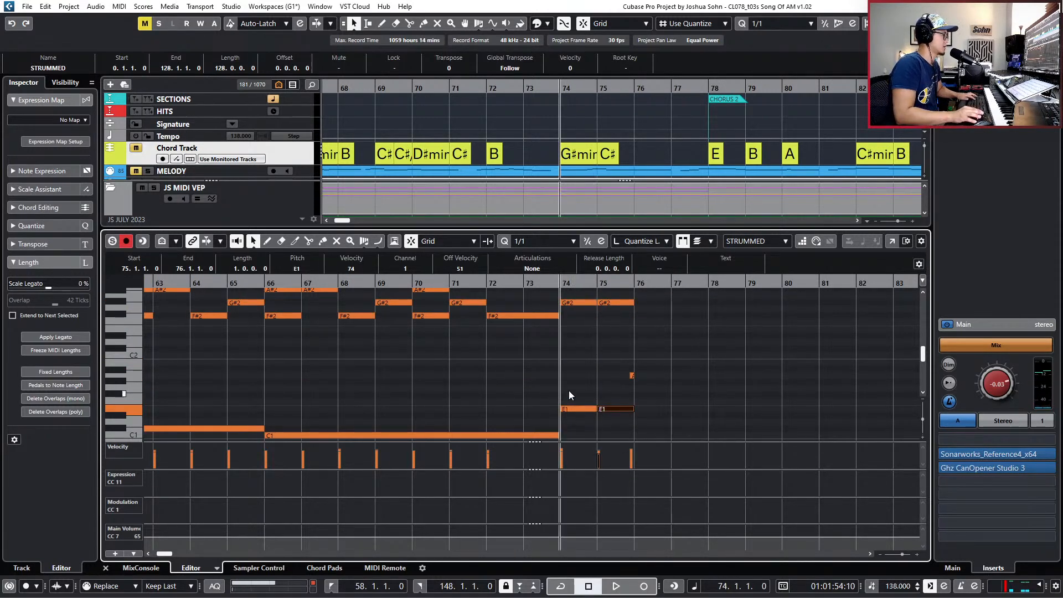
Join the two E1 segments into one note spanning bars 74 to 76 and play it.
{"action": "left_click", "coordinate": [623, 416]}
{"action": "key", "text": "space"}
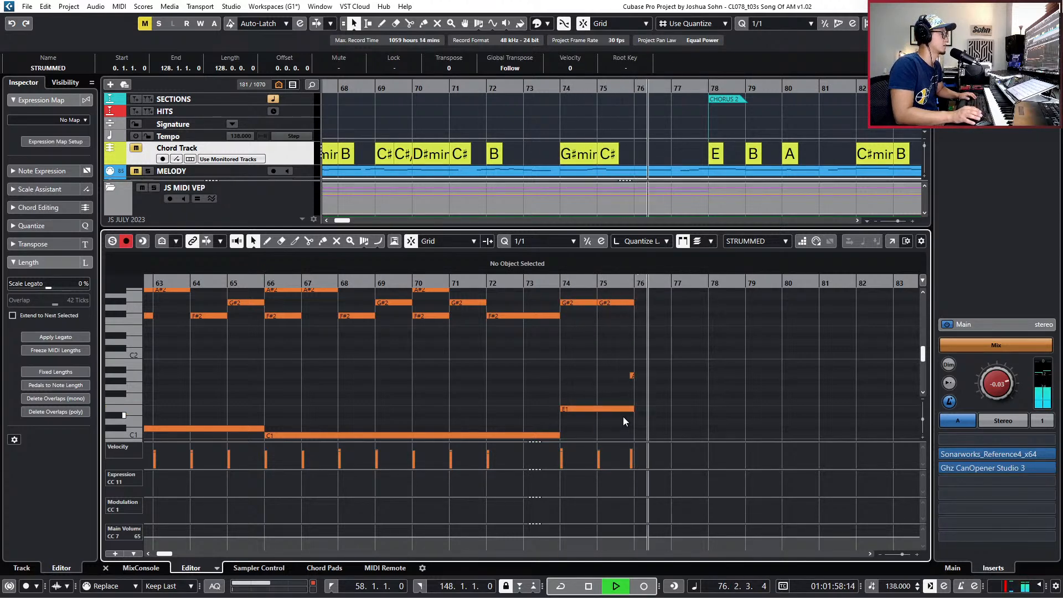
{"action": "key", "text": "space"}
Try the short note at the end of bar 75 at G#1 and A#1, and play the transition.
{"action": "scroll", "coordinate": [654, 357], "scroll_direction": "up", "scroll_amount": 5}
{"action": "left_click_drag", "start_coordinate": [653, 357], "coordinate": [578, 387]}
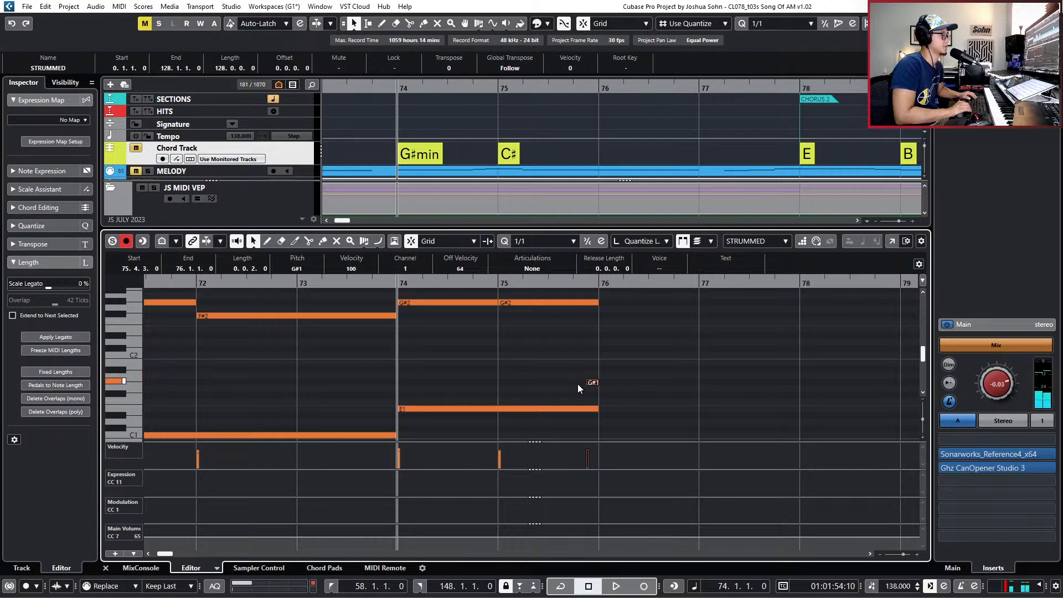
{"action": "key", "text": "space"}
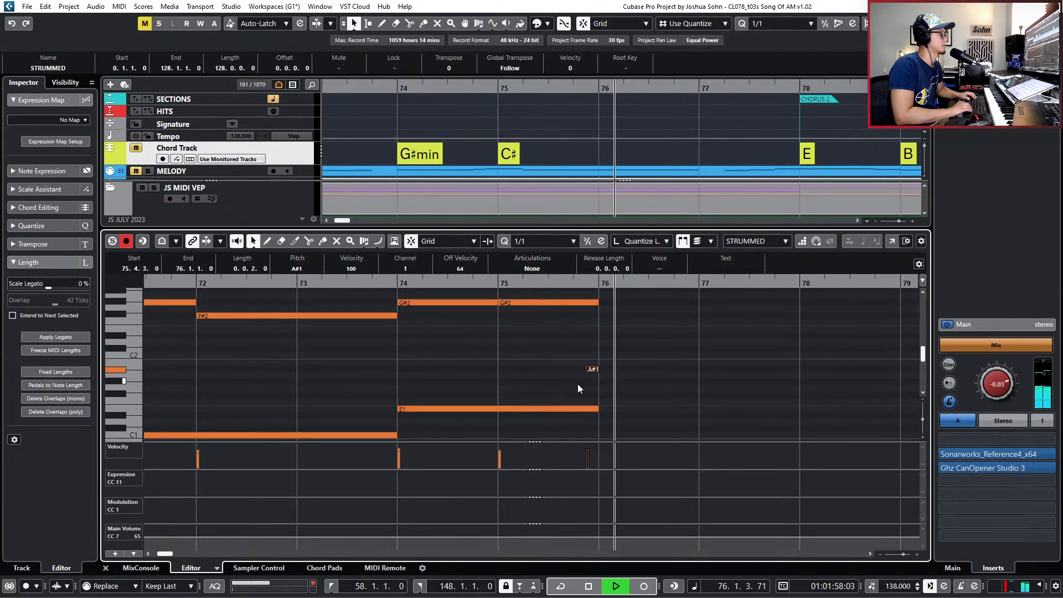
{"action": "key", "text": "space"}
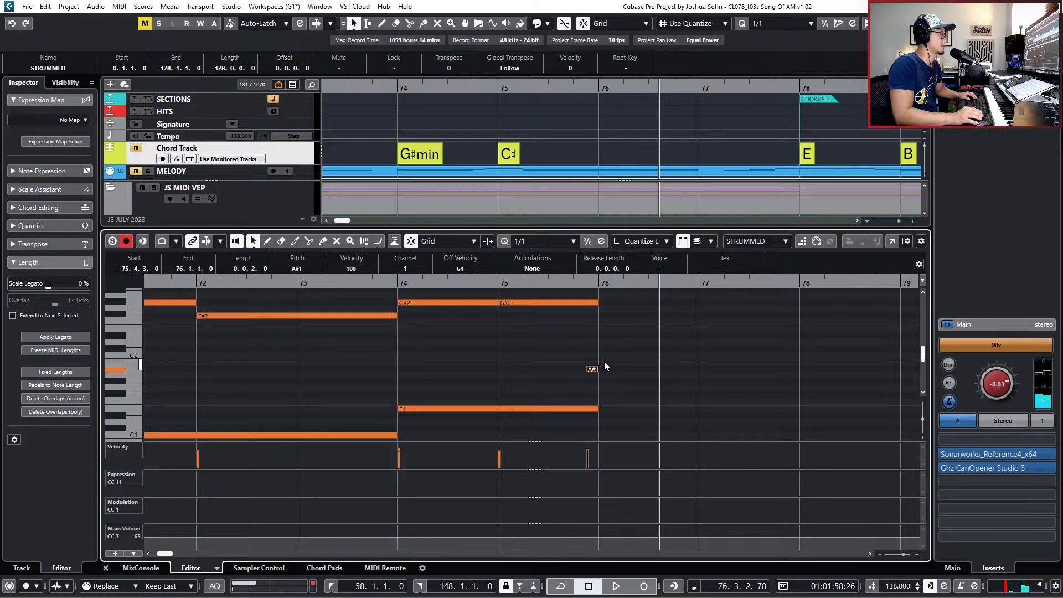
Transpose the short note at the end of bar 75 to B1, set its velocity to 72, and play it.
{"action": "left_click_drag", "start_coordinate": [607, 346], "coordinate": [593, 375]}
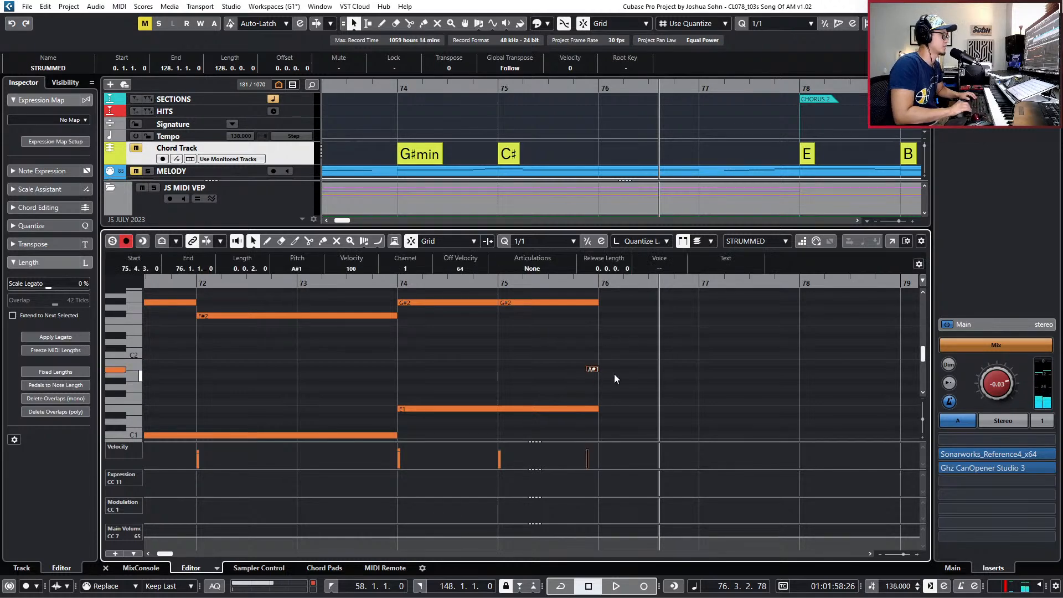
{"action": "key", "text": "l"}
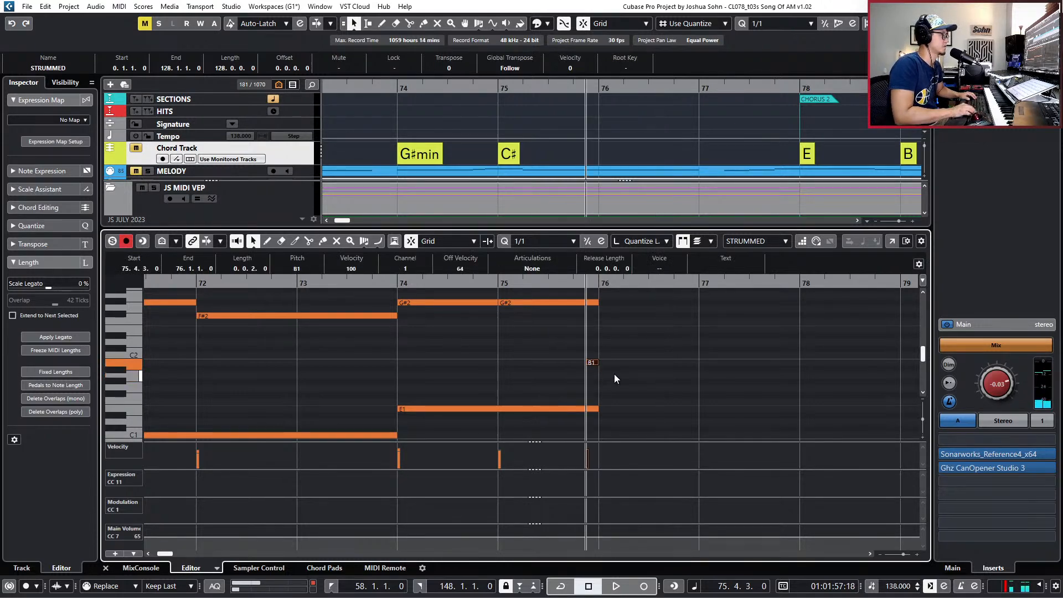
{"action": "key", "text": "space"}
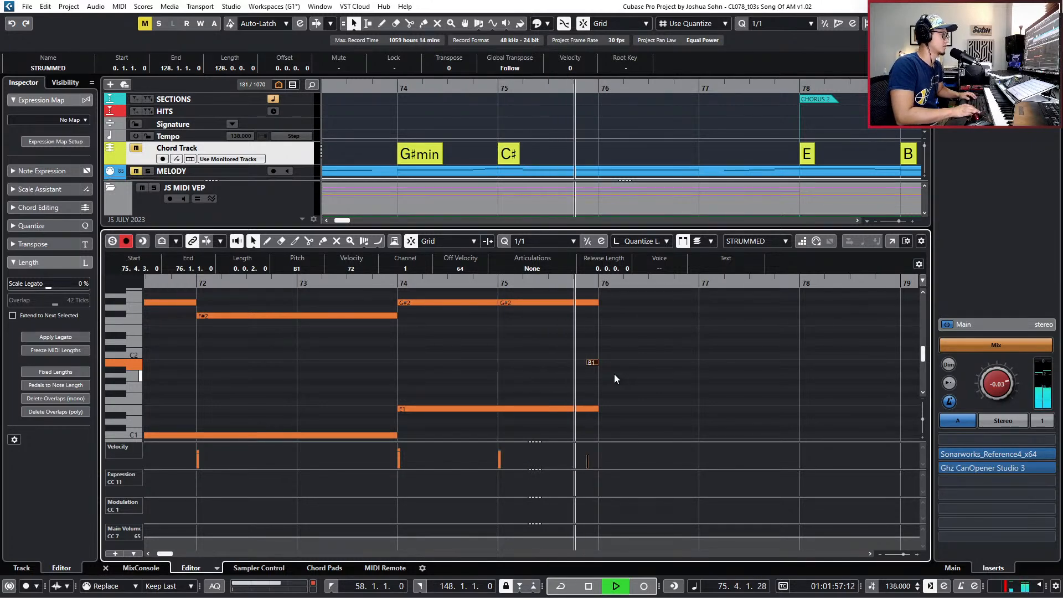
Play the edited strumming pattern from bar 66 with the whole section from bar 58 in view.
{"action": "key", "text": "g"}
{"action": "key", "text": "g"}
{"action": "key", "text": "g"}
{"action": "key", "text": "KP_Subtract"}
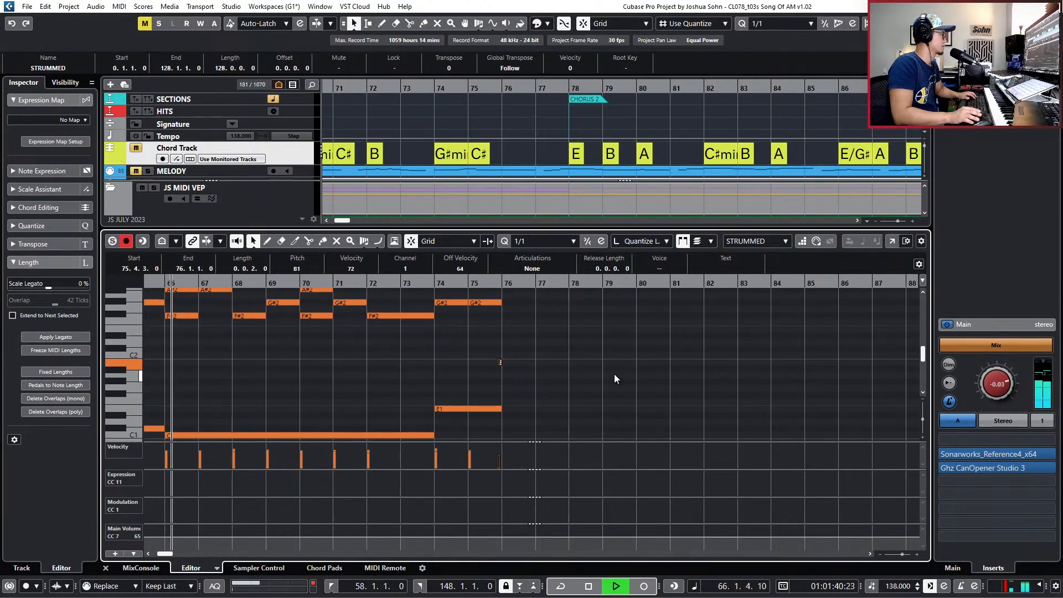
{"action": "scroll", "coordinate": [481, 375], "scroll_direction": "left", "scroll_amount": 1}
{"action": "scroll", "coordinate": [491, 363], "scroll_direction": "down", "scroll_amount": 2}
{"action": "scroll", "coordinate": [492, 363], "scroll_direction": "left", "scroll_amount": 1}
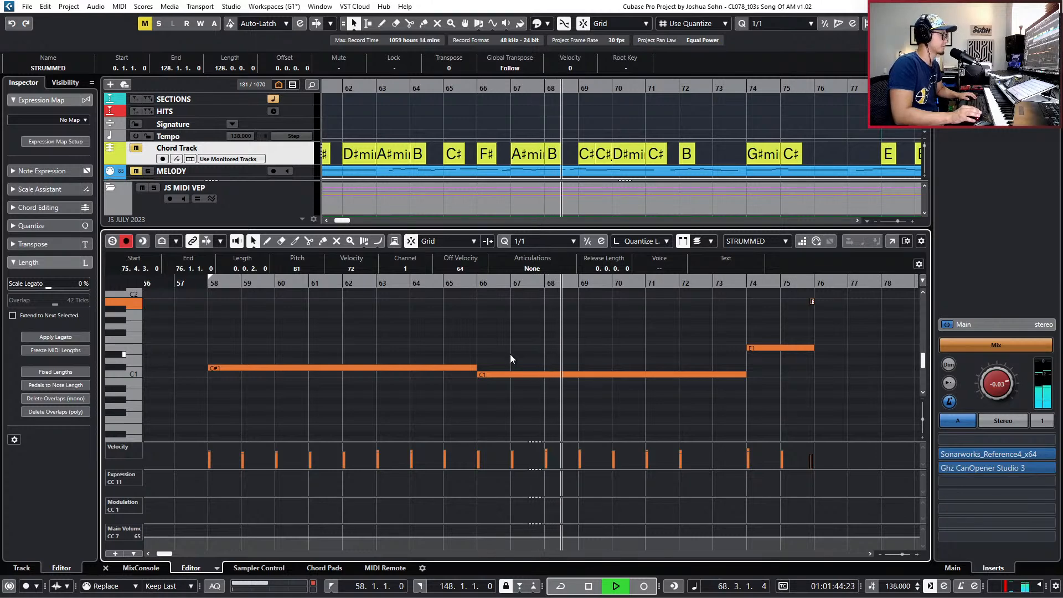
Stop playback, move the playhead to the start of the C1 note spanning bars 66 to 74, and mute that note.
{"action": "key", "text": "space"}
{"action": "left_click", "coordinate": [513, 374]}
{"action": "key", "text": "l"}
{"action": "key", "text": "shift+m"}
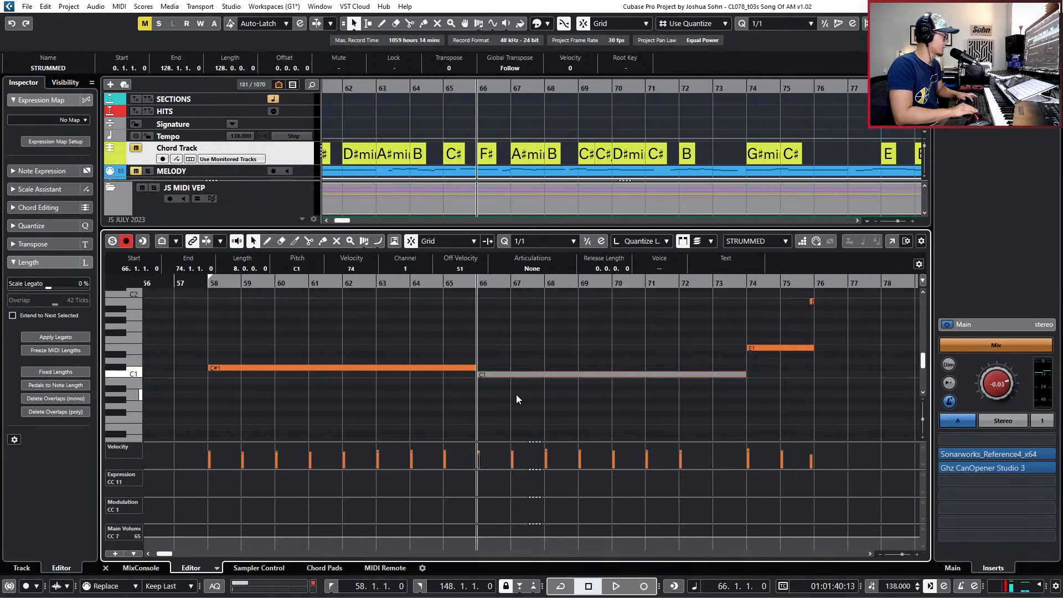
Close the Key Editor and duplicate the STRUMMED percussive track.
{"action": "key", "text": "Return"}
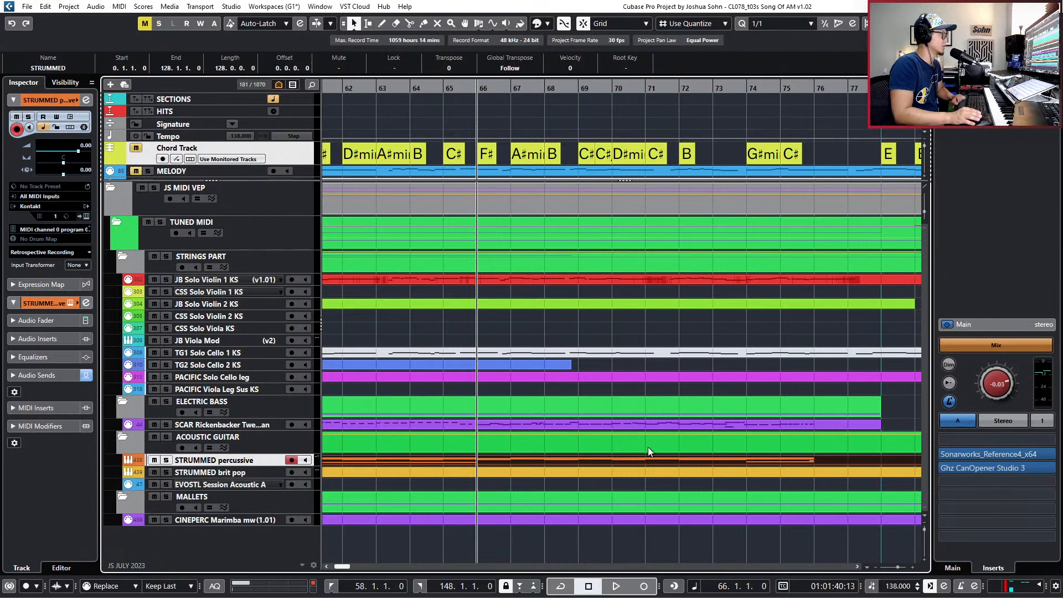
{"action": "key", "text": "ctrl+shift+d"}
{"action": "scroll", "coordinate": [632, 434], "scroll_direction": "down", "scroll_amount": 2}
{"action": "scroll", "coordinate": [593, 462], "scroll_direction": "down", "scroll_amount": 2}
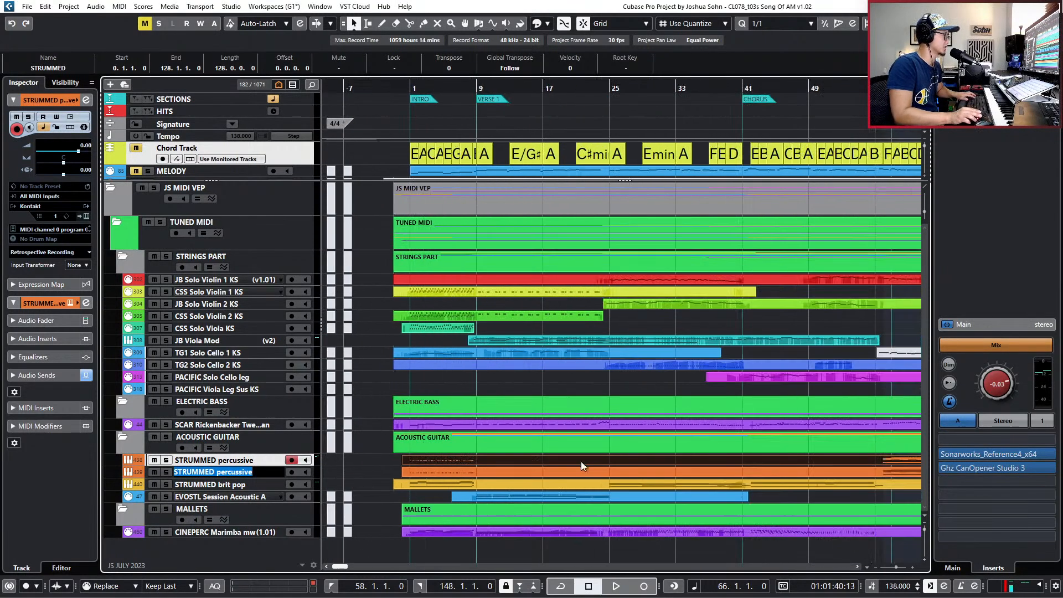
Open the part on the duplicated STRUMMED percussive track in the Key Editor.
{"action": "scroll", "coordinate": [554, 469], "scroll_direction": "right", "scroll_amount": 2}
{"action": "left_click", "coordinate": [546, 473]}
{"action": "scroll", "coordinate": [546, 470], "scroll_direction": "right", "scroll_amount": 5}
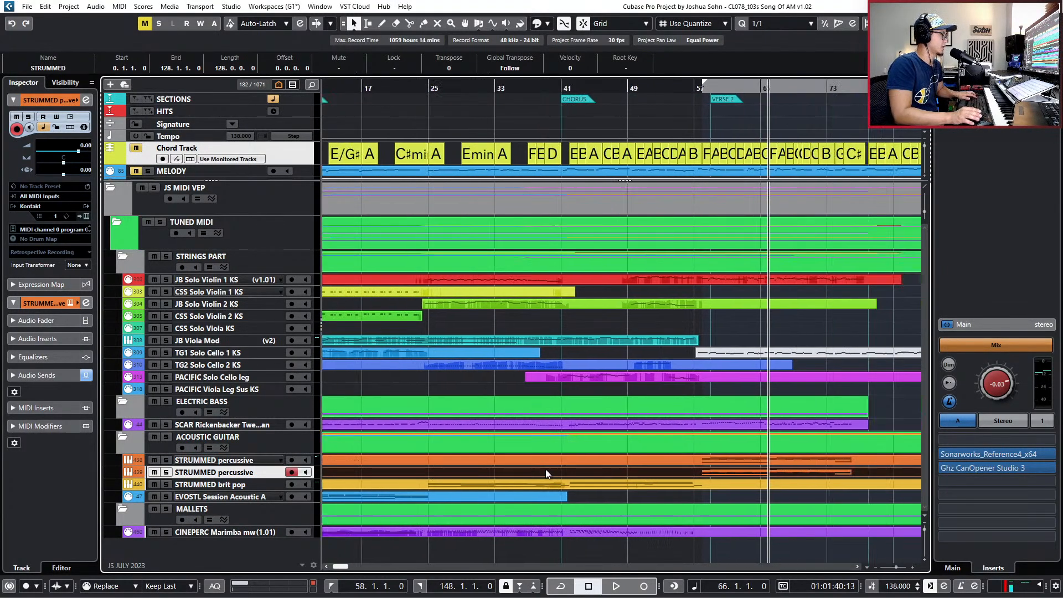
{"action": "double_click", "coordinate": [546, 469]}
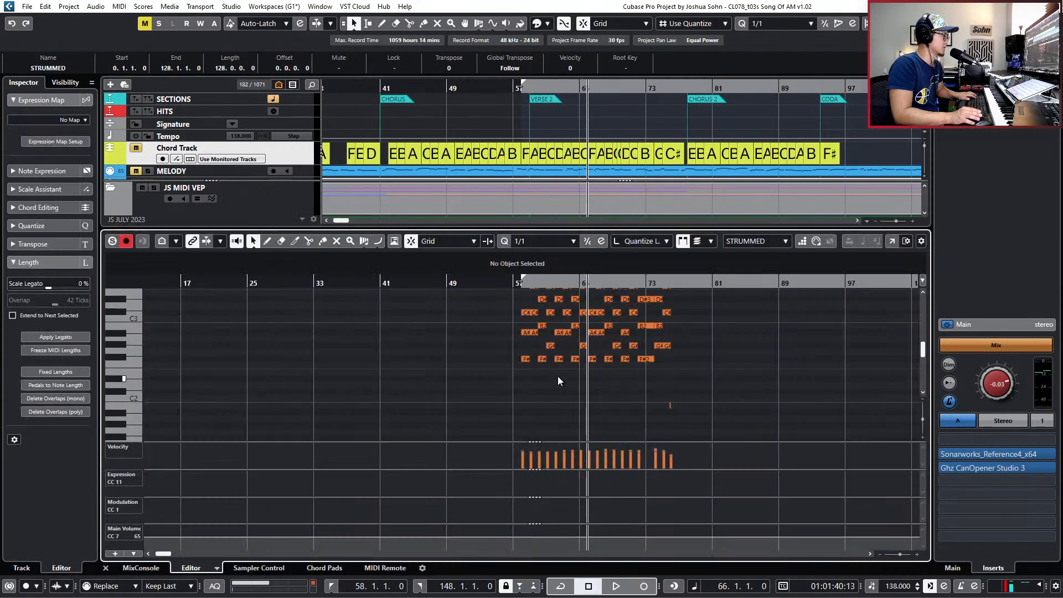
In the duplicated part, mute the C#1 note, unmute the C1 note at bar 66, and delete the chord notes in bars 58 to 66.
{"action": "scroll", "coordinate": [558, 374], "scroll_direction": "up", "scroll_amount": 2}
{"action": "scroll", "coordinate": [545, 360], "scroll_direction": "up", "scroll_amount": 2}
{"action": "scroll", "coordinate": [570, 362], "scroll_direction": "down", "scroll_amount": 3}
{"action": "scroll", "coordinate": [580, 364], "scroll_direction": "down", "scroll_amount": 2}
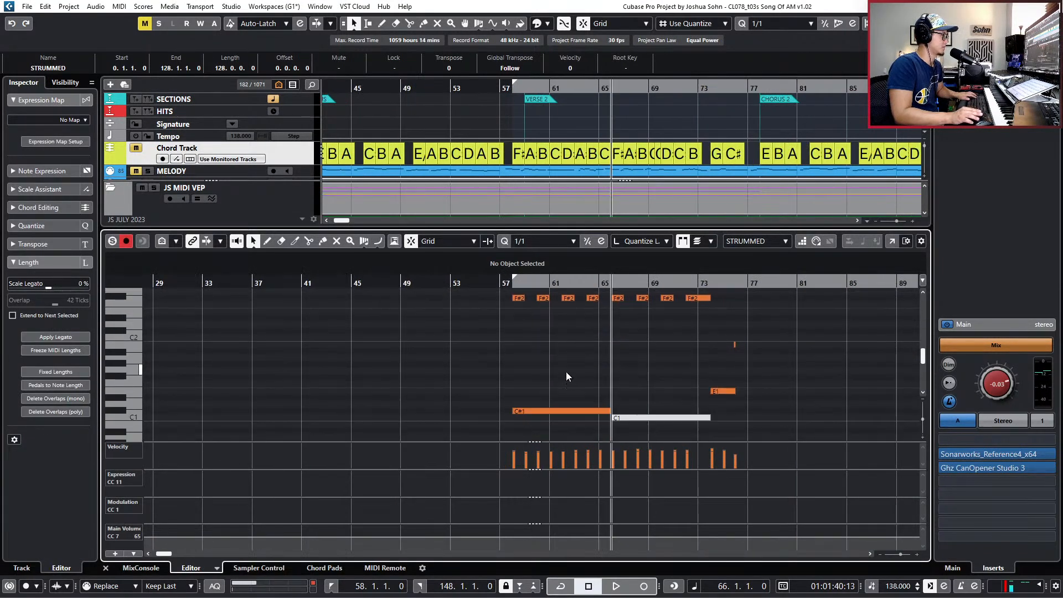
{"action": "left_click", "coordinate": [558, 410]}
{"action": "left_click_drag", "start_coordinate": [549, 376], "coordinate": [647, 442]}
{"action": "scroll", "coordinate": [642, 416], "scroll_direction": "up", "scroll_amount": 3}
{"action": "left_click_drag", "start_coordinate": [504, 297], "coordinate": [594, 390]}
{"action": "scroll", "coordinate": [620, 374], "scroll_direction": "down", "scroll_amount": 3}
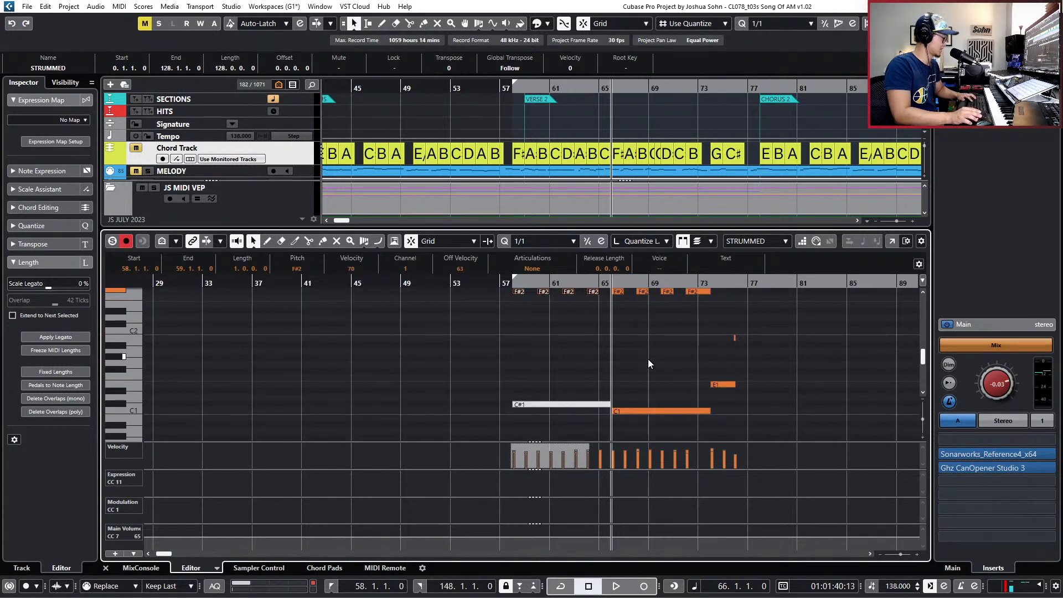
{"action": "scroll", "coordinate": [648, 359], "scroll_direction": "up", "scroll_amount": 3}
{"action": "left_click_drag", "start_coordinate": [505, 296], "coordinate": [603, 397]}
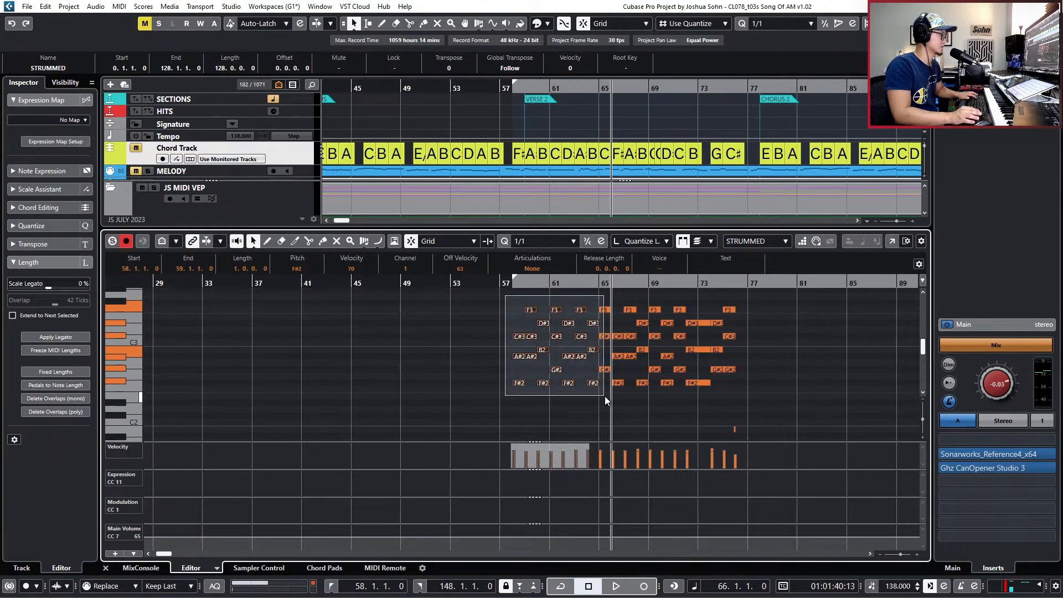
{"action": "key", "text": "Delete"}
{"action": "scroll", "coordinate": [757, 356], "scroll_direction": "down", "scroll_amount": 4}
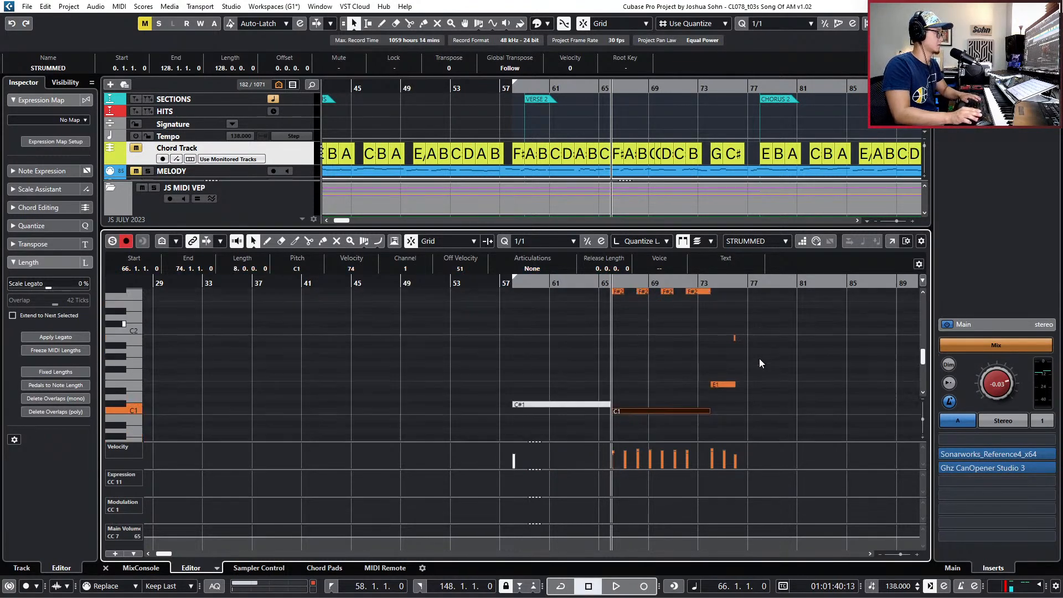
Open the original STRUMMED percussive part in the Key Editor and mute its chord and E1 keyswitch notes from bar 66 onward.
{"action": "key", "text": "Return"}
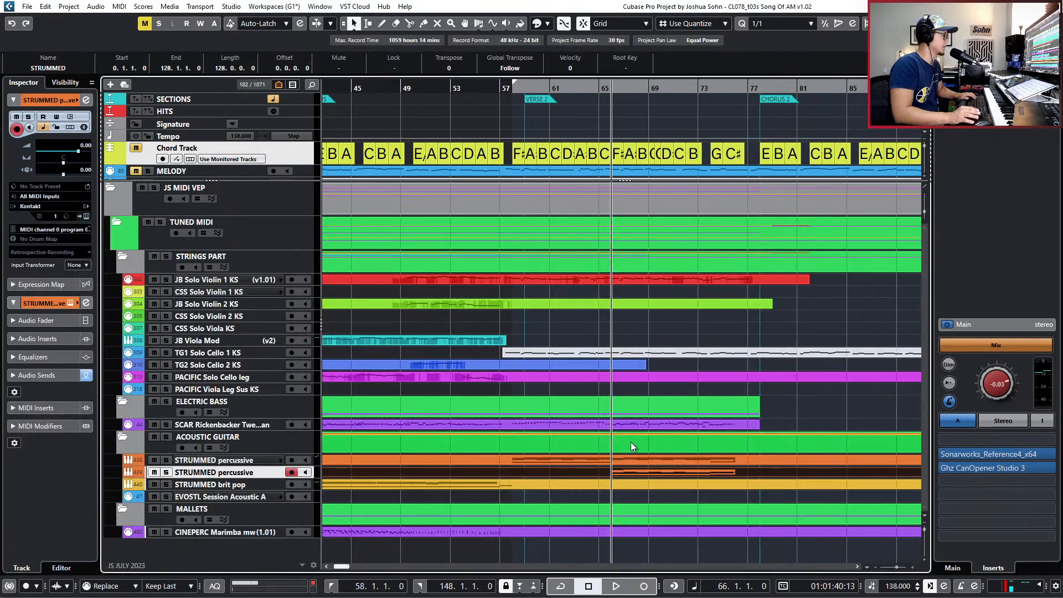
{"action": "left_click", "coordinate": [633, 458]}
{"action": "key", "text": "Return"}
{"action": "scroll", "coordinate": [623, 346], "scroll_direction": "up", "scroll_amount": 8}
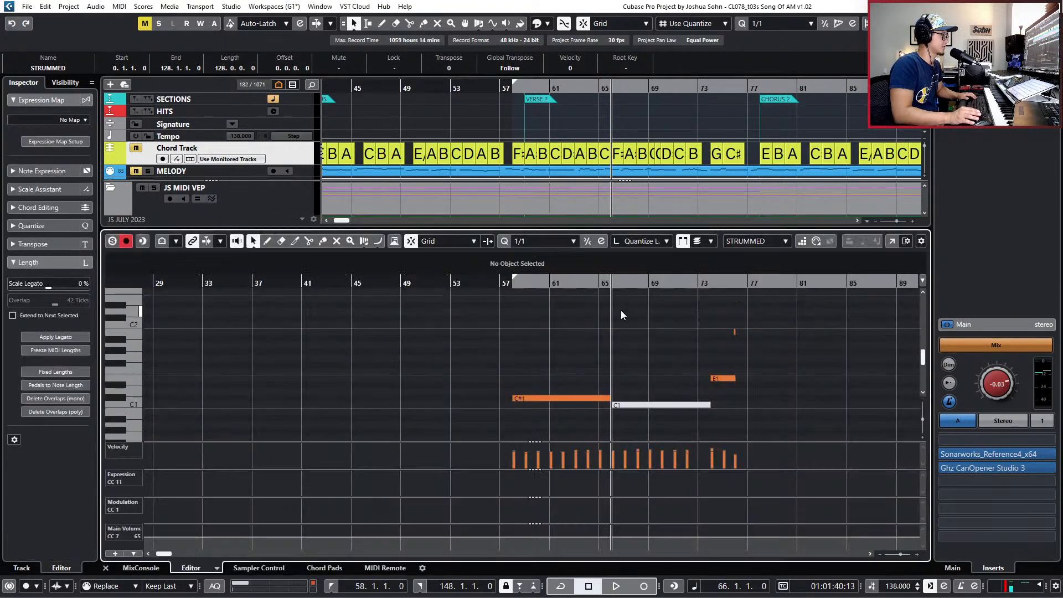
{"action": "left_click_drag", "start_coordinate": [611, 320], "coordinate": [735, 411]}
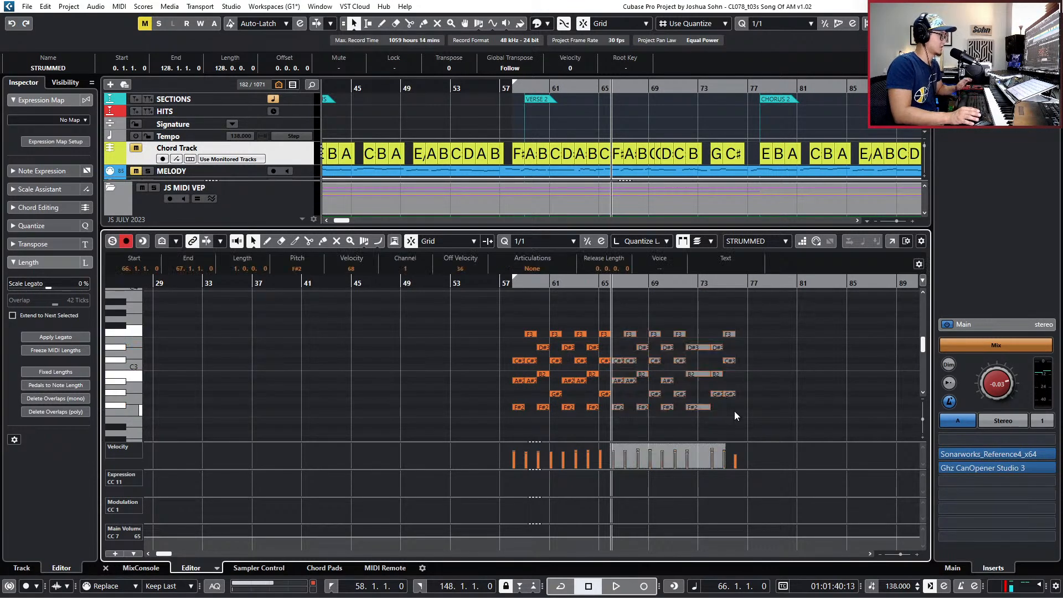
{"action": "scroll", "coordinate": [720, 393], "scroll_direction": "down", "scroll_amount": 8}
{"action": "left_click", "coordinate": [720, 378]}
{"action": "left_click", "coordinate": [773, 353]}
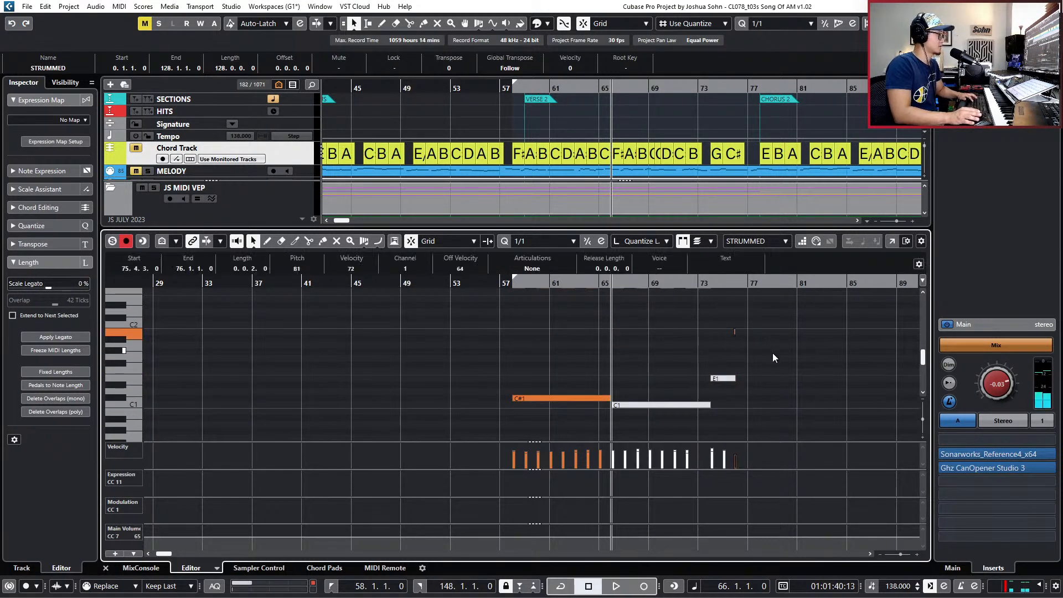
Delete the intro notes from the duplicated STRUMMED percussive part and close the Key Editor.
{"action": "key", "text": "ctrl+e"}
{"action": "key", "text": "shift+f"}
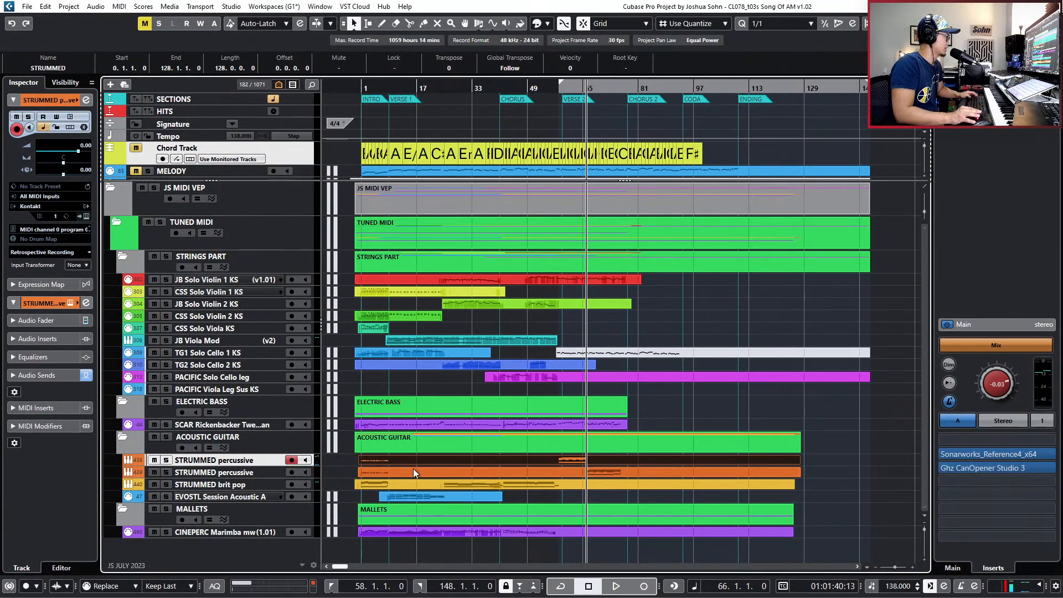
{"action": "double_click", "coordinate": [379, 472]}
{"action": "scroll", "coordinate": [425, 371], "scroll_direction": "up", "scroll_amount": 4}
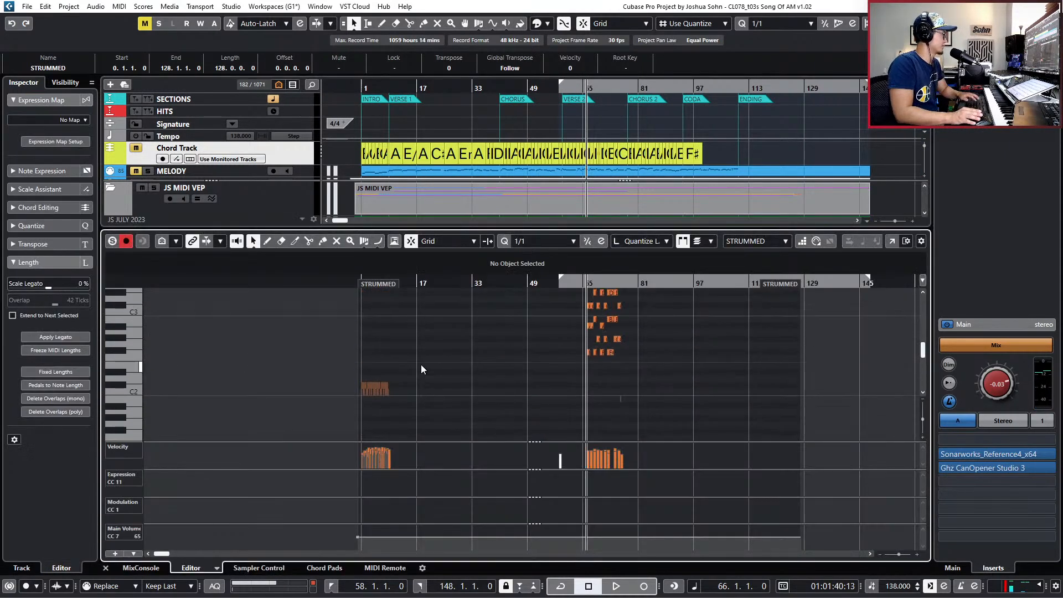
{"action": "left_click_drag", "start_coordinate": [420, 367], "coordinate": [338, 423]}
{"action": "key", "text": "Delete"}
{"action": "key", "text": "ctrl+e"}
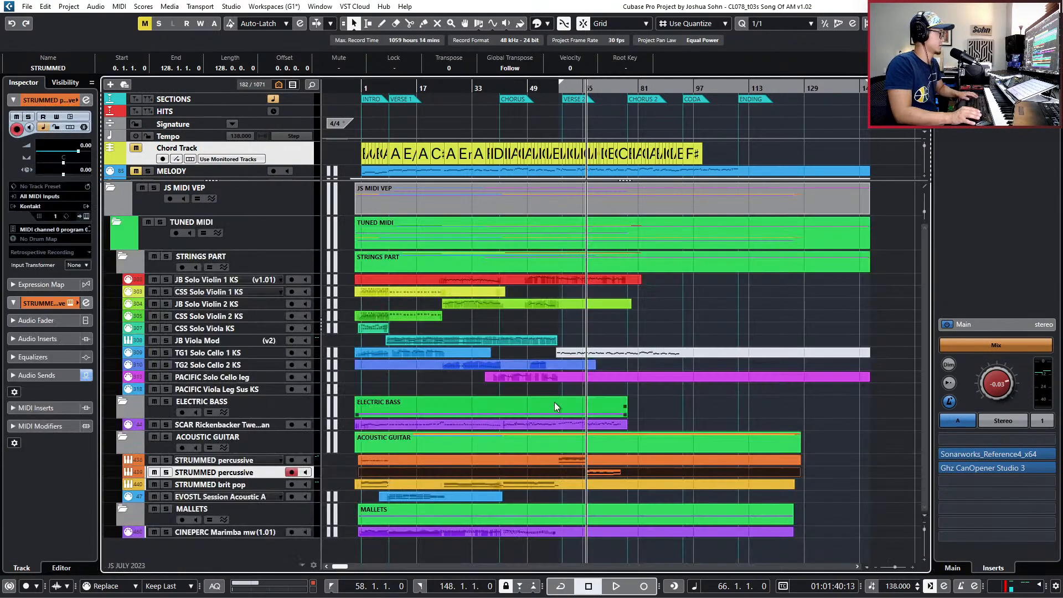
Rename the duplicated STRUMMED percussive track as STRUMMED Verse.
{"action": "double_click", "coordinate": [250, 472]}
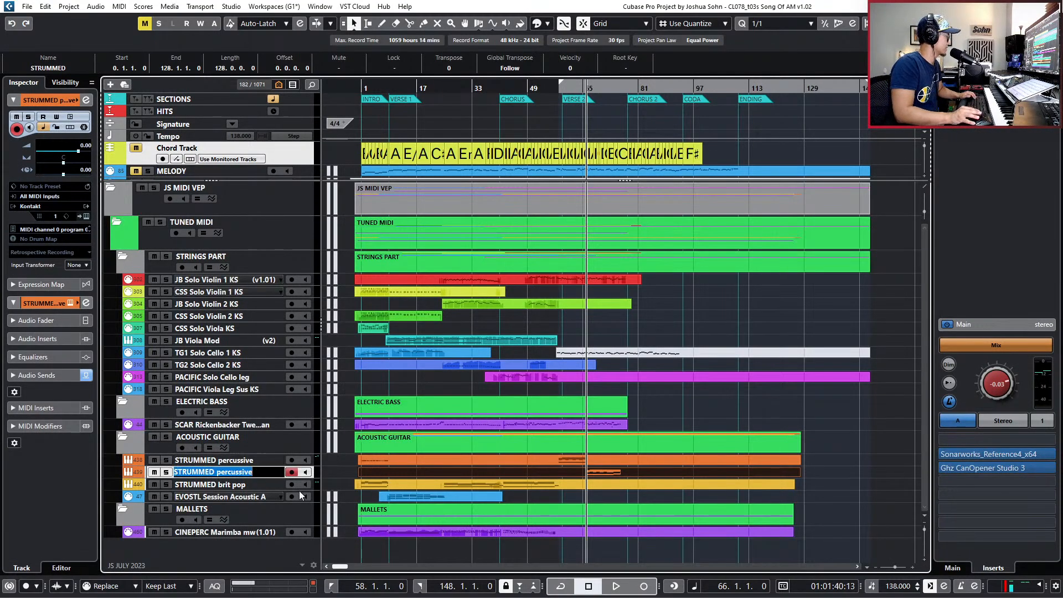
{"action": "key", "text": "End"}
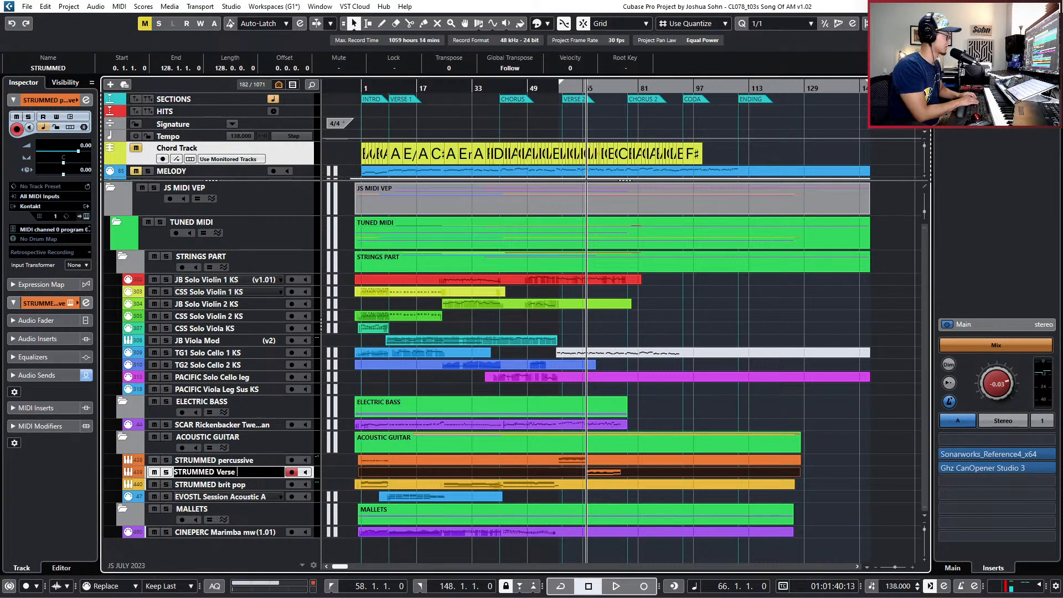
{"action": "key", "text": "Return"}
Load the Straight 8ths song into the STRUMMED Verse track's Strummed Acoustic instrument and close the instrument window.
{"action": "key", "text": "shift+e"}
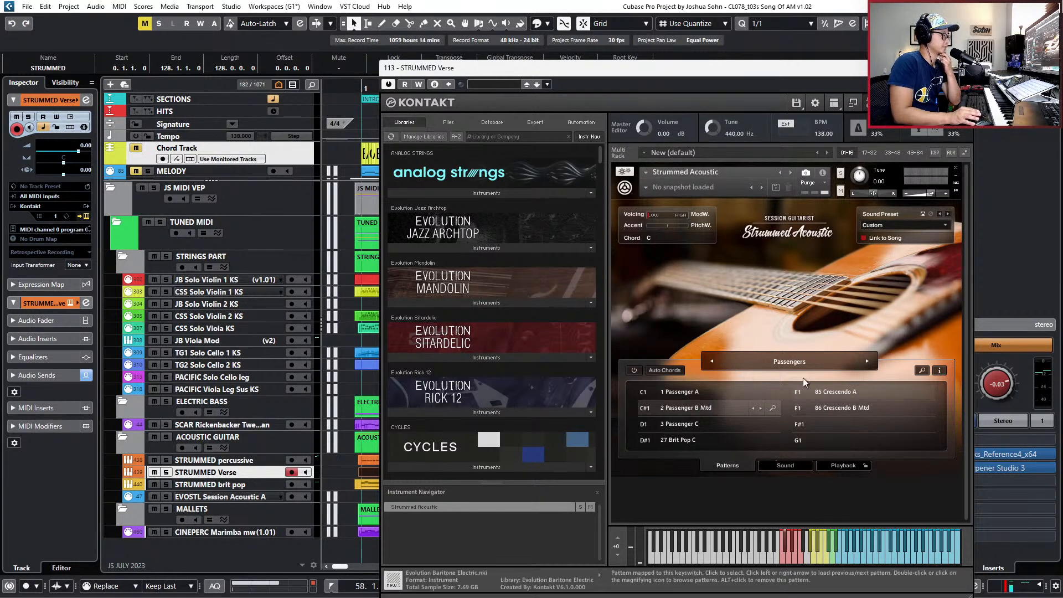
{"action": "left_click", "coordinate": [796, 359]}
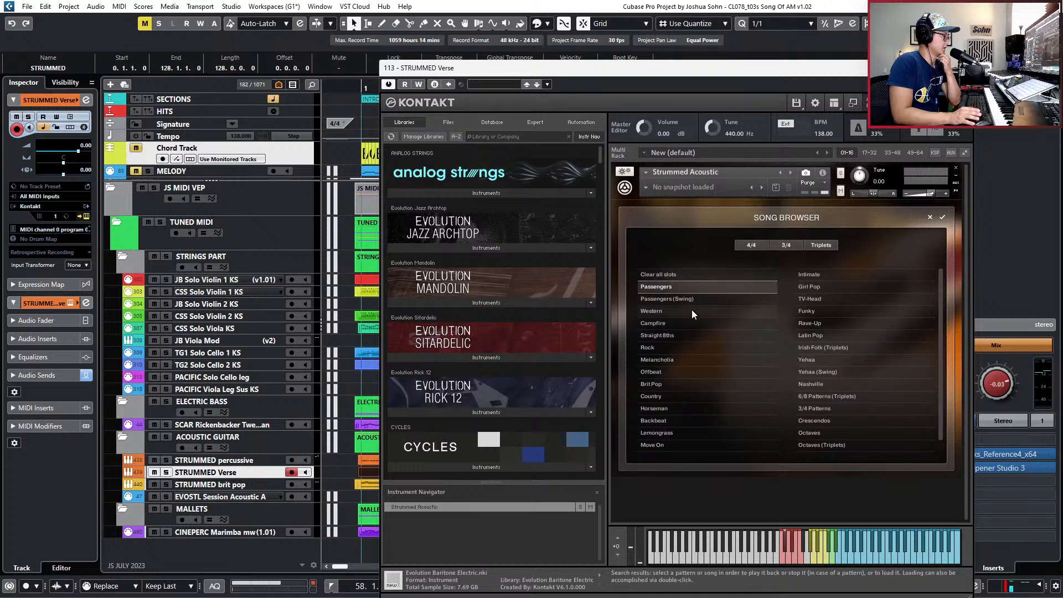
{"action": "left_click", "coordinate": [689, 338]}
{"action": "double_click", "coordinate": [689, 338]}
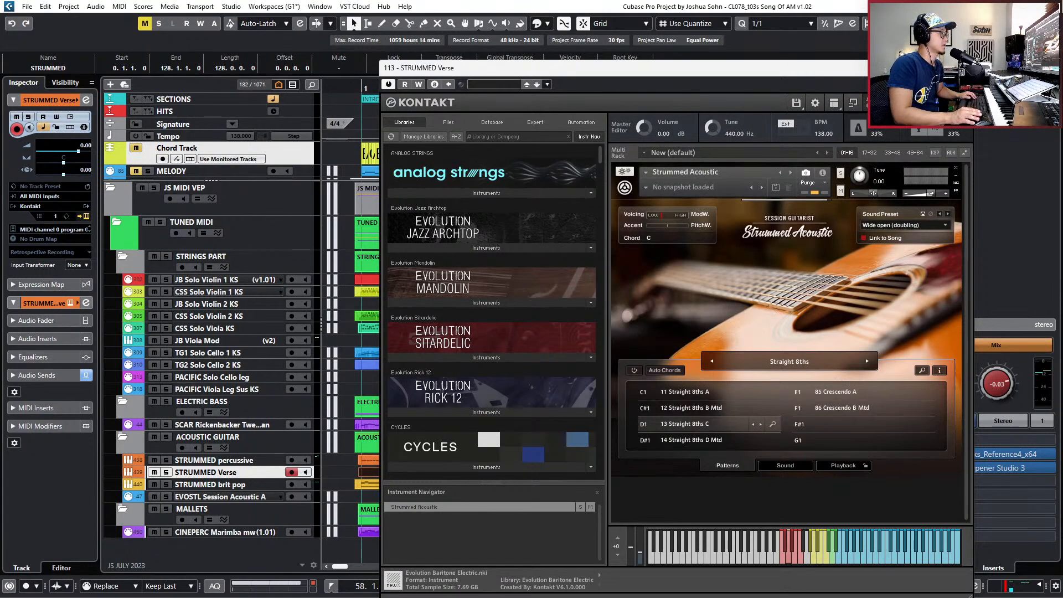
{"action": "left_click_drag", "start_coordinate": [933, 67], "coordinate": [873, 45]}
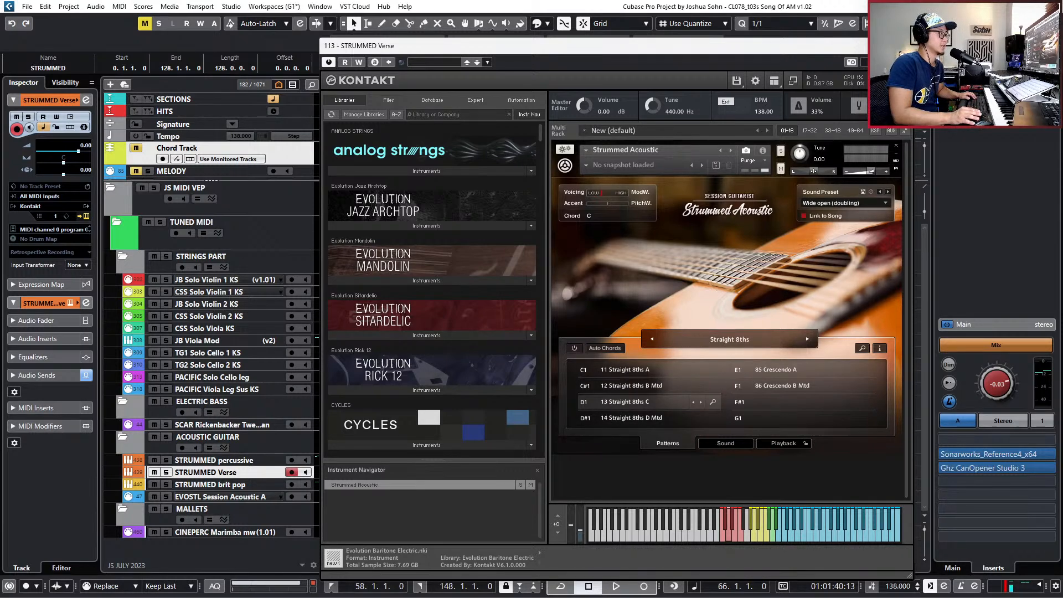
{"action": "left_click", "coordinate": [903, 46]}
Open the STRUMMED Verse part in the Key Editor and play it from the start of the C1 note at bar 66.
{"action": "double_click", "coordinate": [637, 474]}
{"action": "scroll", "coordinate": [517, 404], "scroll_direction": "up", "scroll_amount": 5}
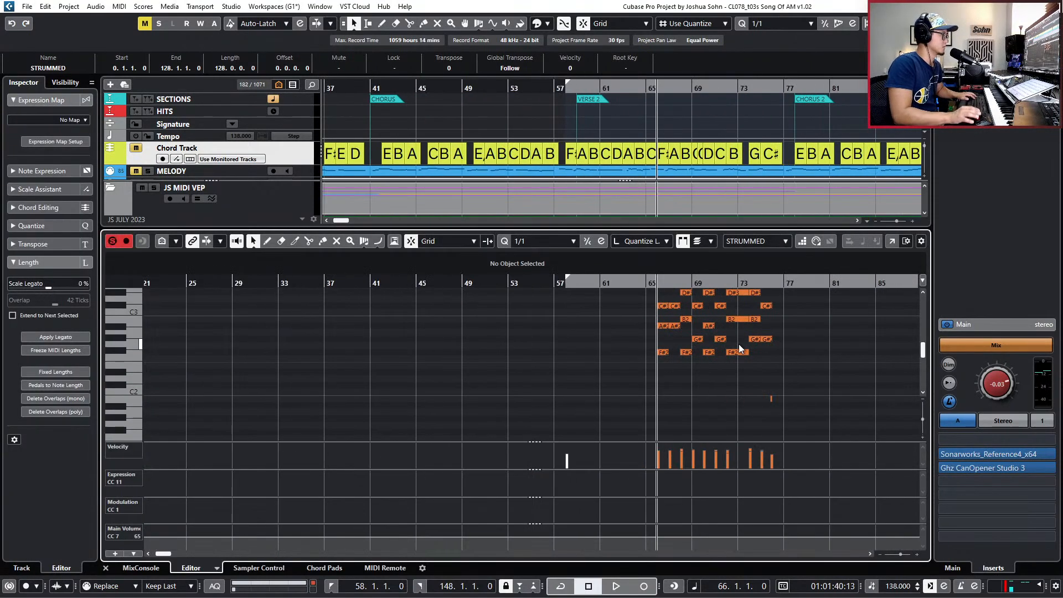
{"action": "scroll", "coordinate": [739, 346], "scroll_direction": "down", "scroll_amount": 3}
{"action": "left_click", "coordinate": [699, 411]}
{"action": "key", "text": "l"}
{"action": "key", "text": "space"}
{"action": "scroll", "coordinate": [742, 338], "scroll_direction": "up", "scroll_amount": 4}
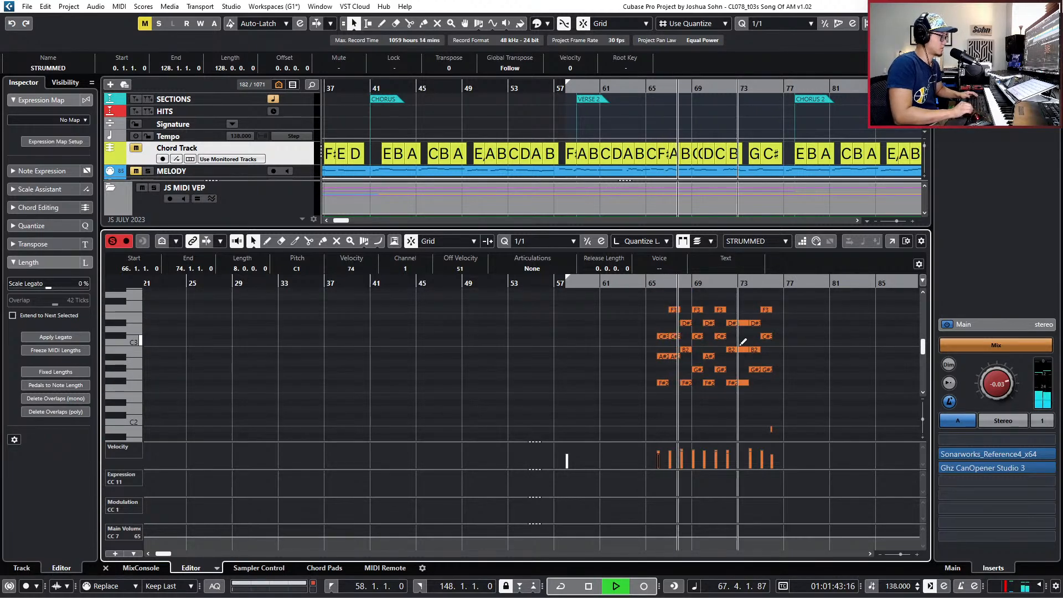
{"action": "key", "text": "Escape"}
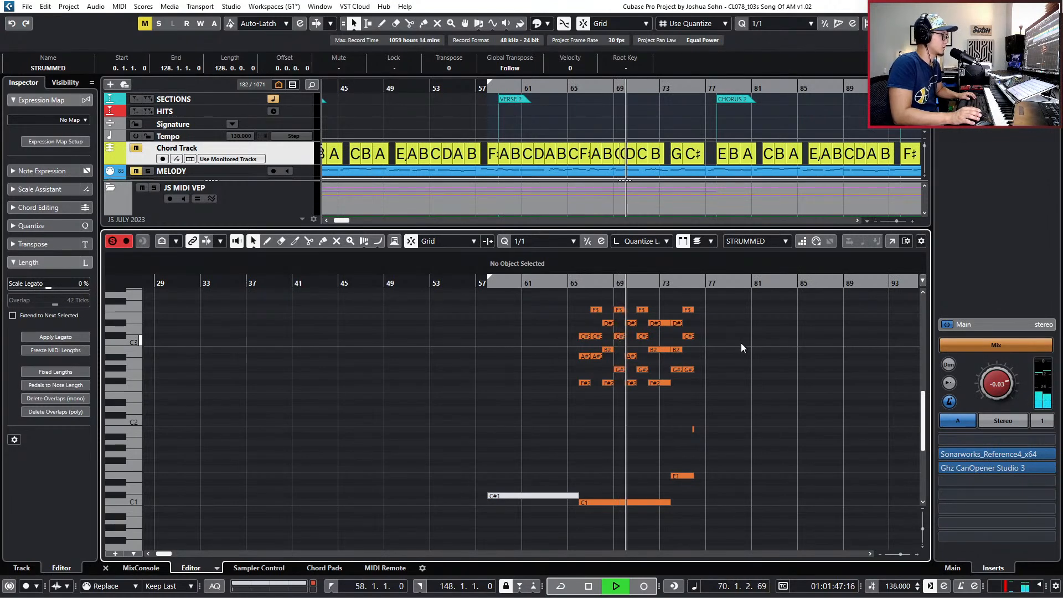
{"action": "scroll", "coordinate": [736, 345], "scroll_direction": "up", "scroll_amount": 4}
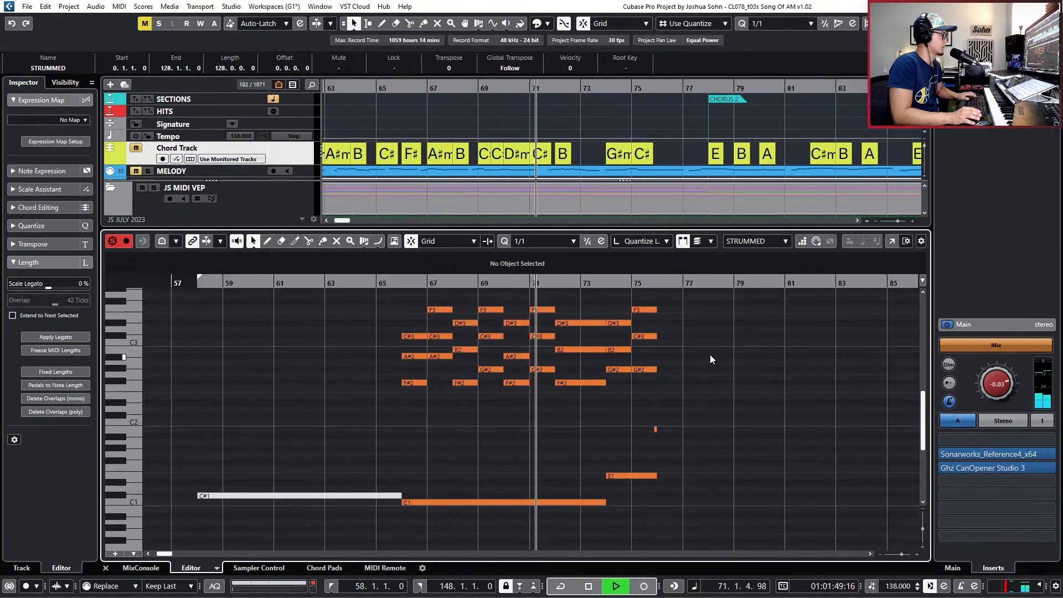
{"action": "key", "text": "space"}
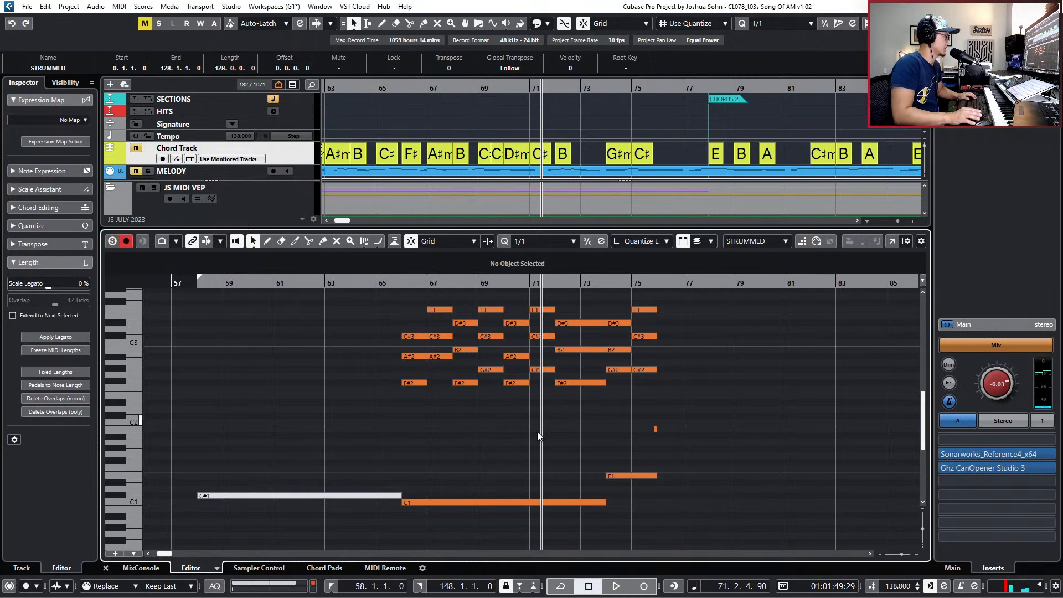
Transpose the C1 keyswitch note spanning bars 66 to 74 up to D1 and play it from its start.
{"action": "left_click", "coordinate": [510, 502]}
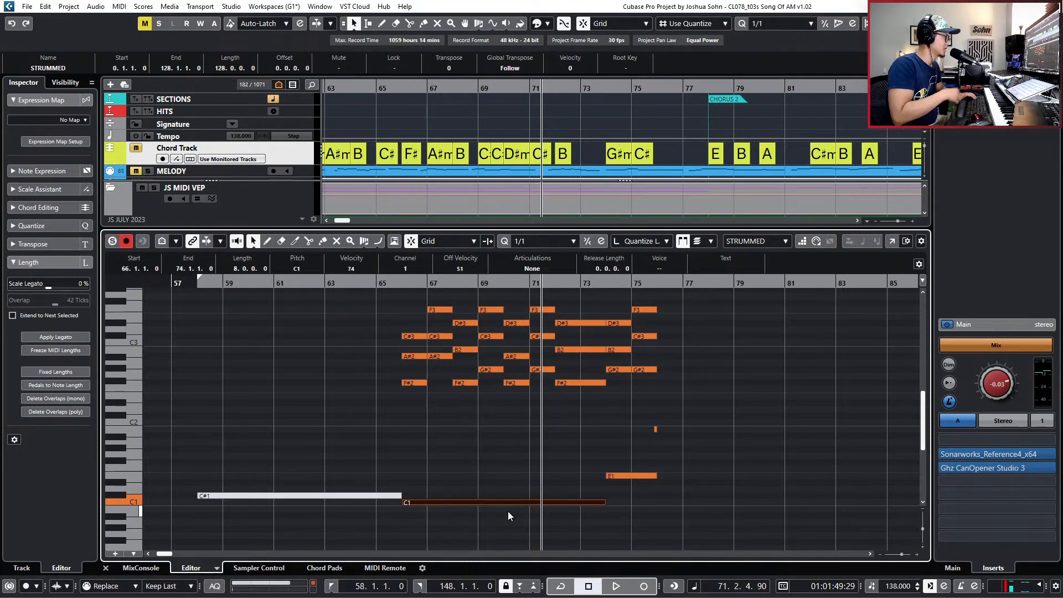
{"action": "key", "text": "Up"}
{"action": "key", "text": "Up"}
{"action": "key", "text": "l"}
{"action": "key", "text": "space"}
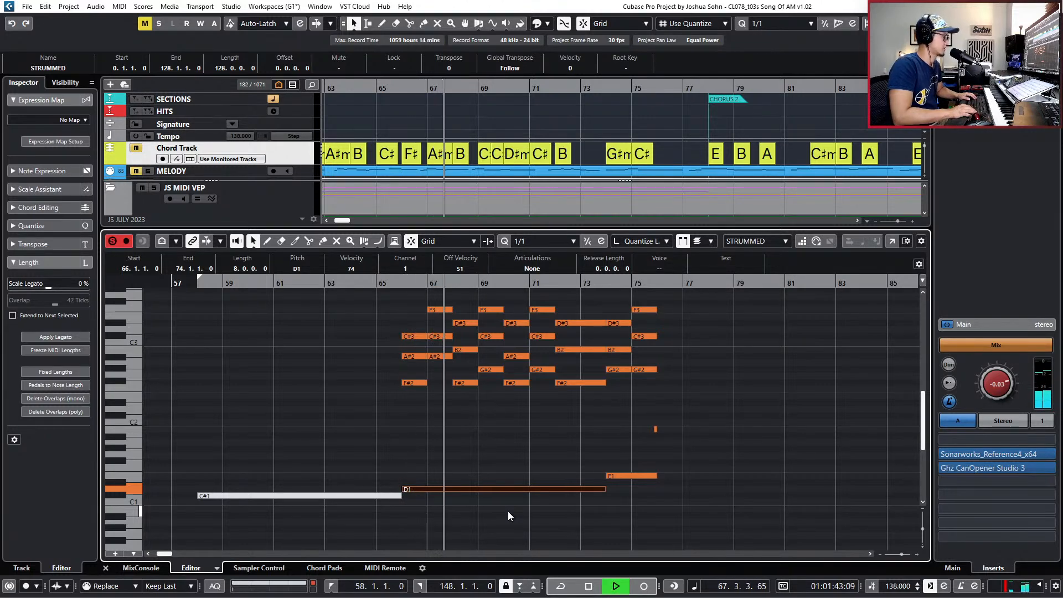
{"action": "key", "text": "space"}
Play the D1 pattern from bar 65 and check the voicing and accent controls in the Strummed Acoustic window.
{"action": "key", "text": "ctrl+KP_Subtract"}
{"action": "key", "text": "ctrl+KP_Subtract"}
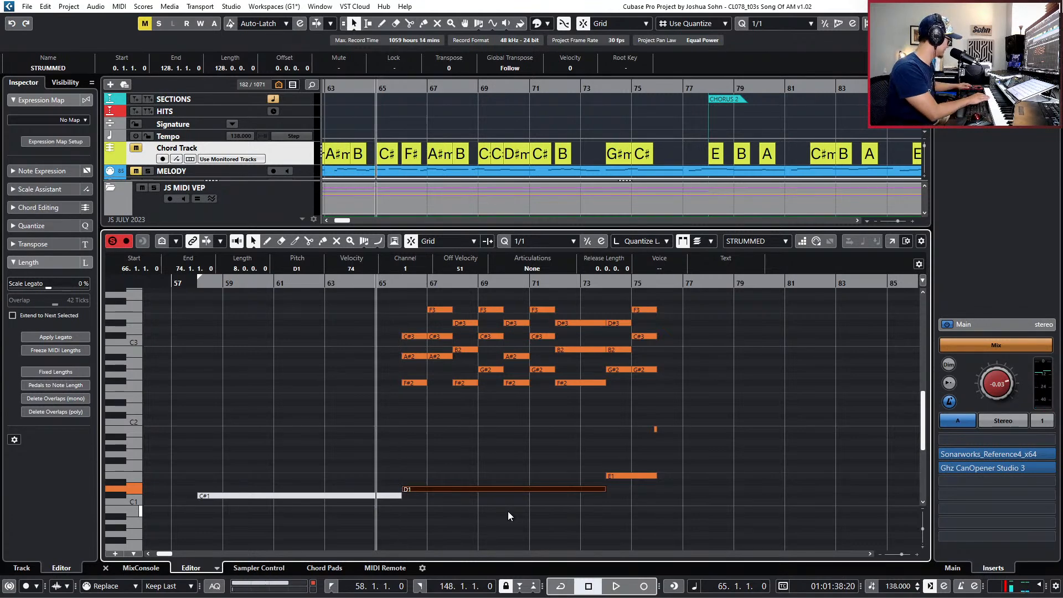
{"action": "key", "text": "space"}
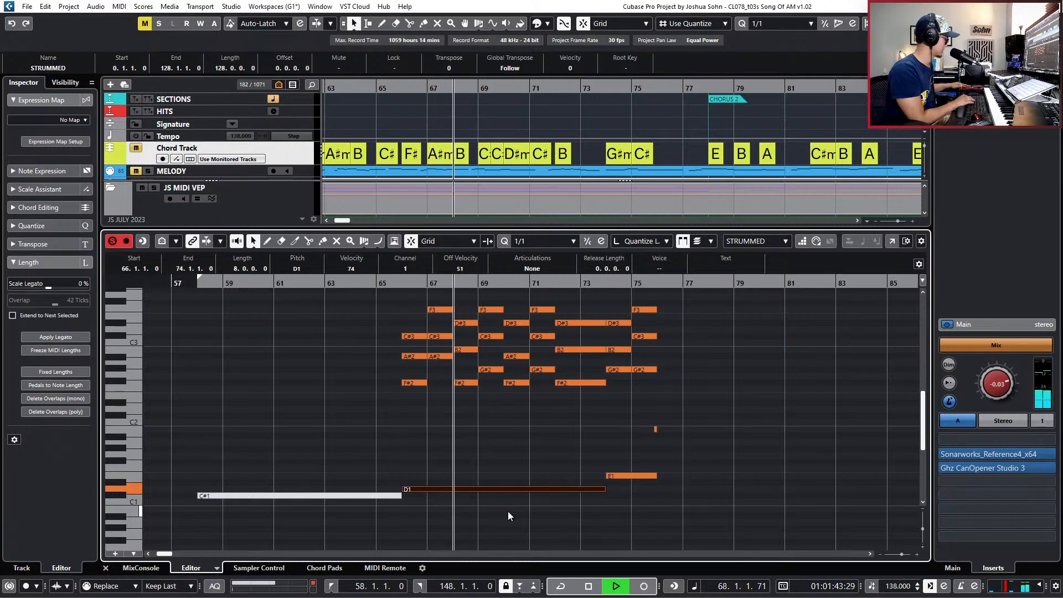
{"action": "key", "text": "space"}
{"action": "key", "text": "F11"}
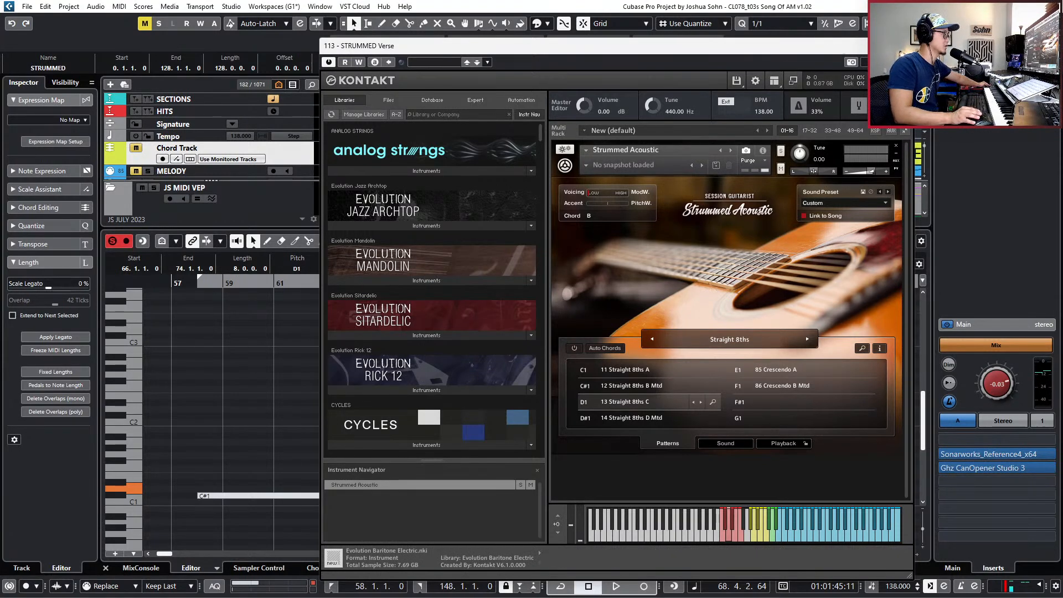
{"action": "left_click", "coordinate": [902, 46]}
{"action": "key", "text": "KP_0"}
{"action": "key", "text": "space"}
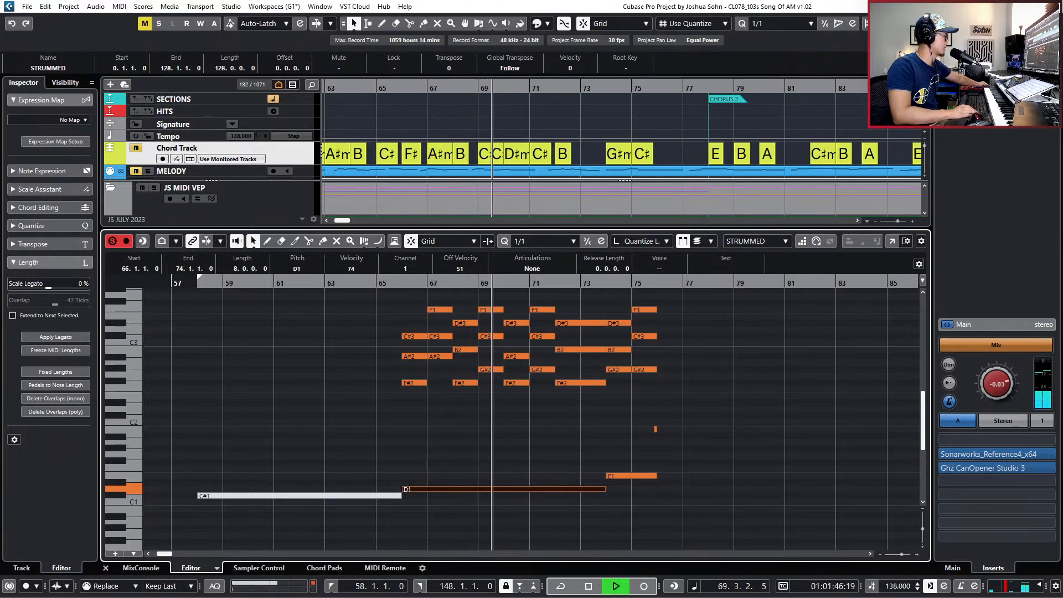
{"action": "key", "text": "space"}
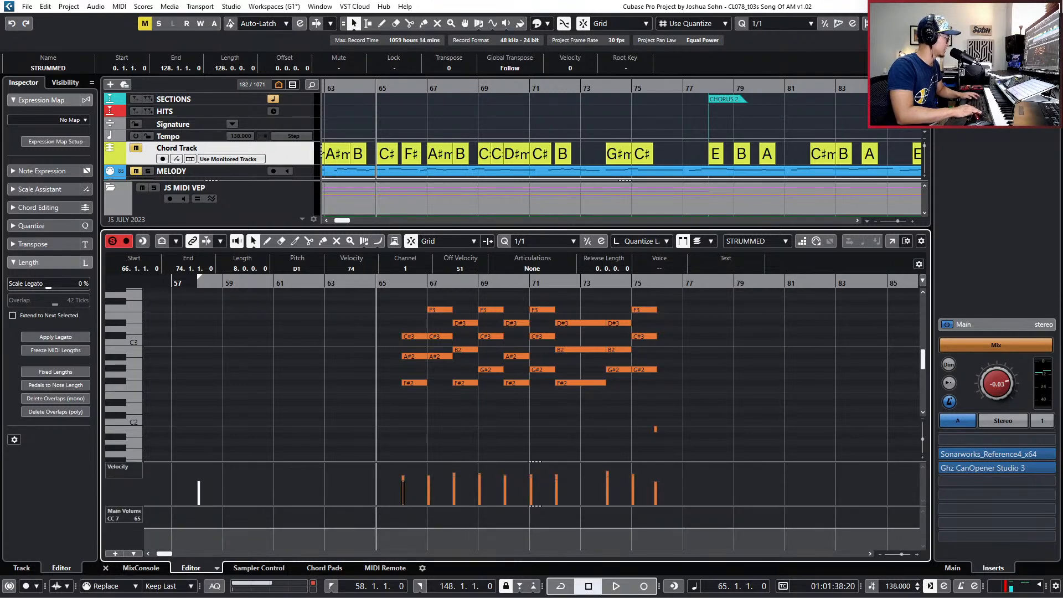
Show the Pitchbend lane and record pitchbend accents over the chord changes from bar 66 to bar 75, starting from bar 63.
{"action": "key", "text": "alt+l"}
{"action": "key", "text": "alt+l"}
{"action": "key", "text": "KP_Subtract"}
{"action": "key", "text": "KP_Add"}
{"action": "key", "text": "KP_Add"}
{"action": "key", "text": "KP_Add"}
{"action": "key", "text": "KP_Add"}
{"action": "key", "text": "KP_Subtract"}
{"action": "key", "text": "KP_Subtract"}
{"action": "key", "text": "KP_Subtract"}
{"action": "key", "text": "KP_Subtract"}
{"action": "key", "text": "KP_Multiply"}
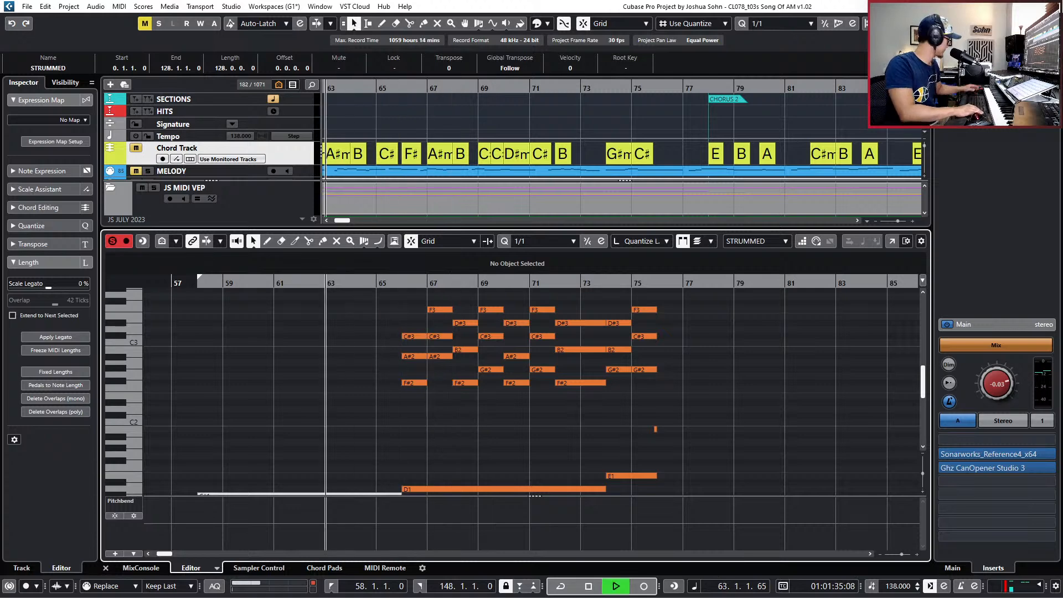
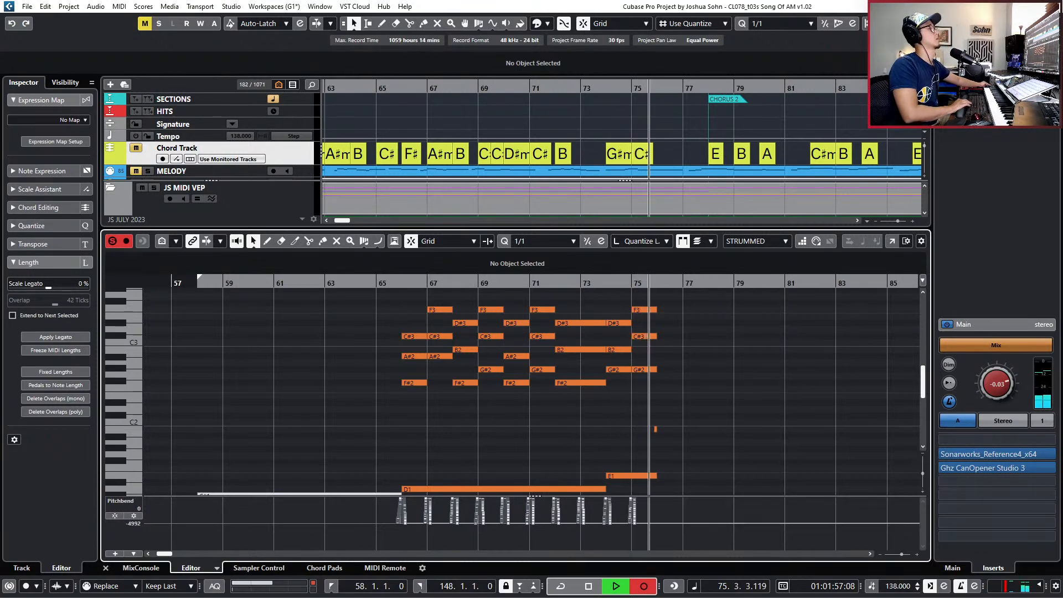
{"action": "key", "text": "space"}
Split the F3, C#3 and G#2 chord notes in bar 69 at beat 3 and select the second C#3 note.
{"action": "key", "text": "KP_Subtract"}
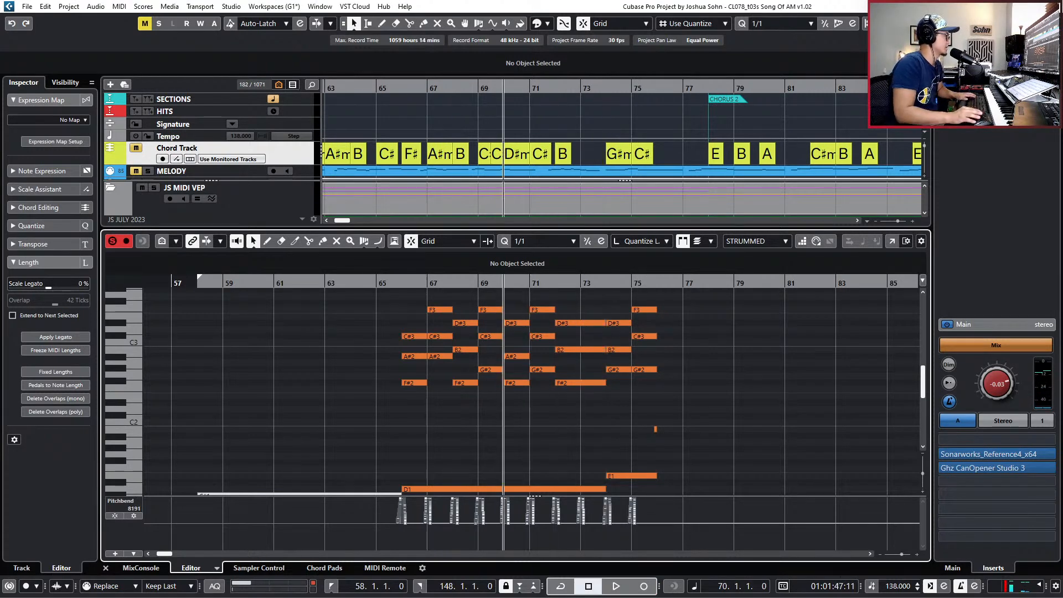
{"action": "scroll", "coordinate": [483, 329], "scroll_direction": "up", "scroll_amount": 5}
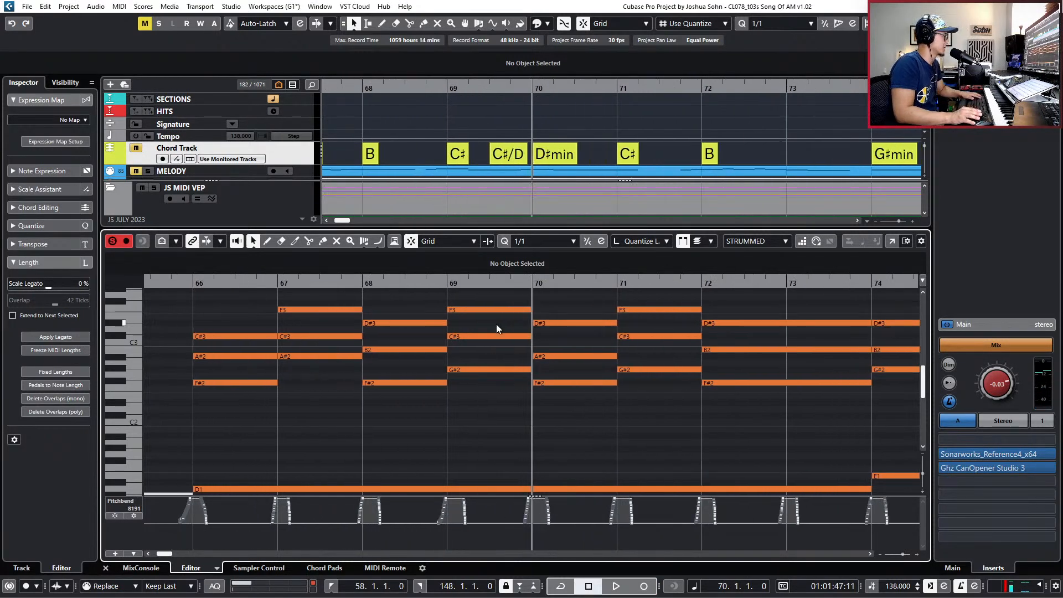
{"action": "left_click_drag", "start_coordinate": [491, 411], "coordinate": [494, 295]}
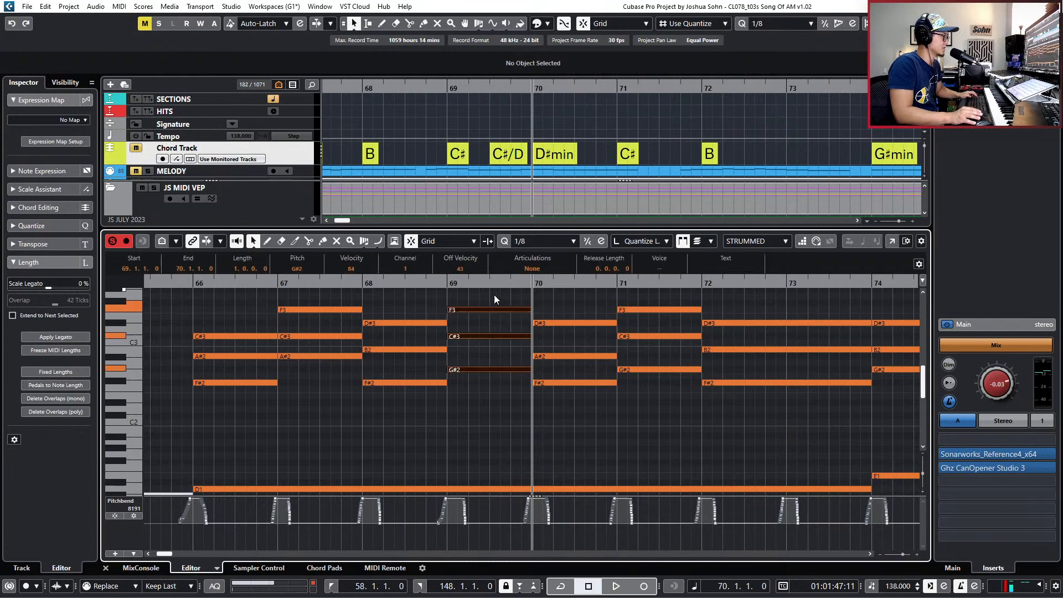
{"action": "left_click", "coordinate": [490, 336], "text": "alt"}
{"action": "left_click", "coordinate": [496, 336]}
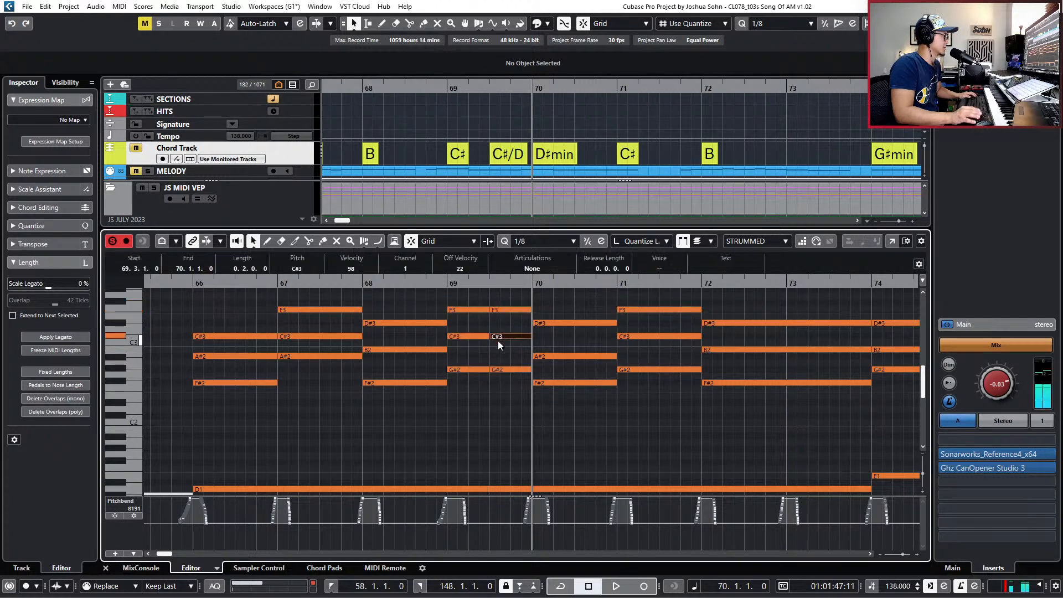
Raise the C#3 chord note at bar 69 beat 3 to D3 and play the chord change.
{"action": "key", "text": "Up"}
{"action": "key", "text": "b"}
{"action": "key", "text": "b"}
{"action": "key", "text": "space"}
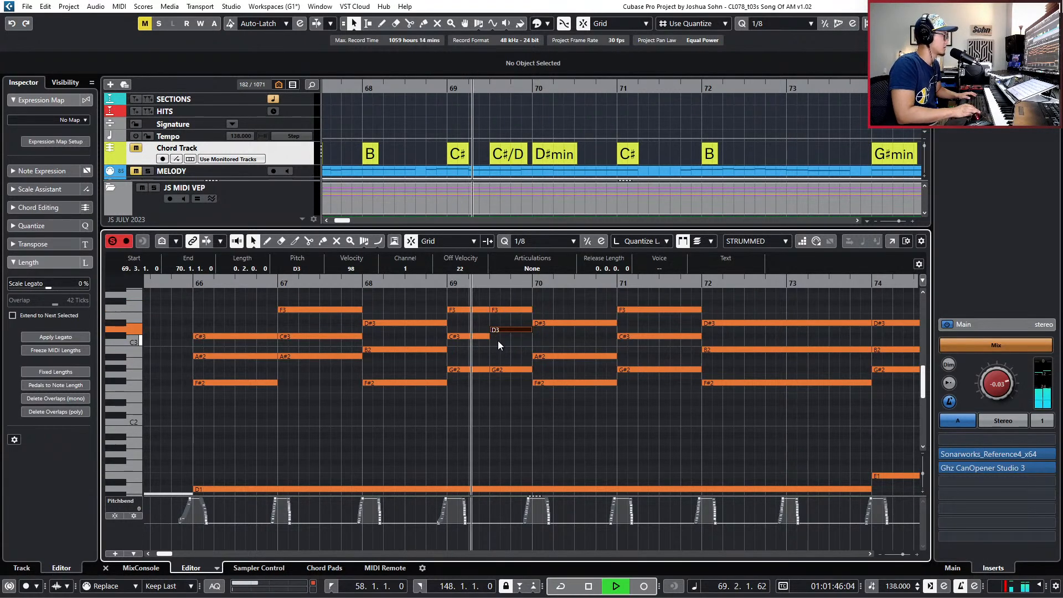
{"action": "key", "text": "space"}
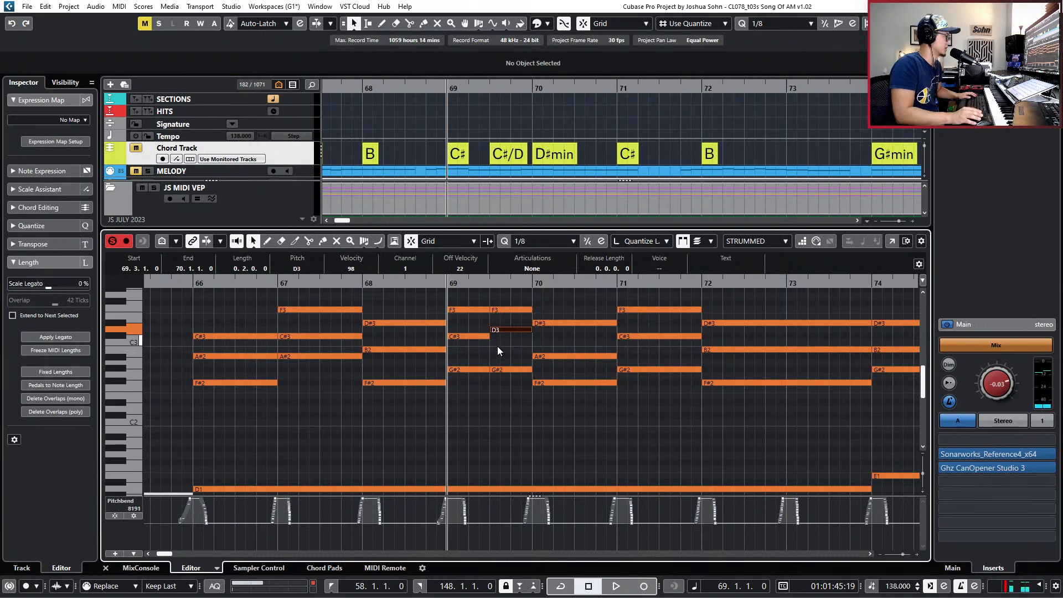
Transpose the G#2 chord note at bar 69 beat 3 up an octave to G#3 and play from bar 69.
{"action": "left_click", "coordinate": [496, 392]}
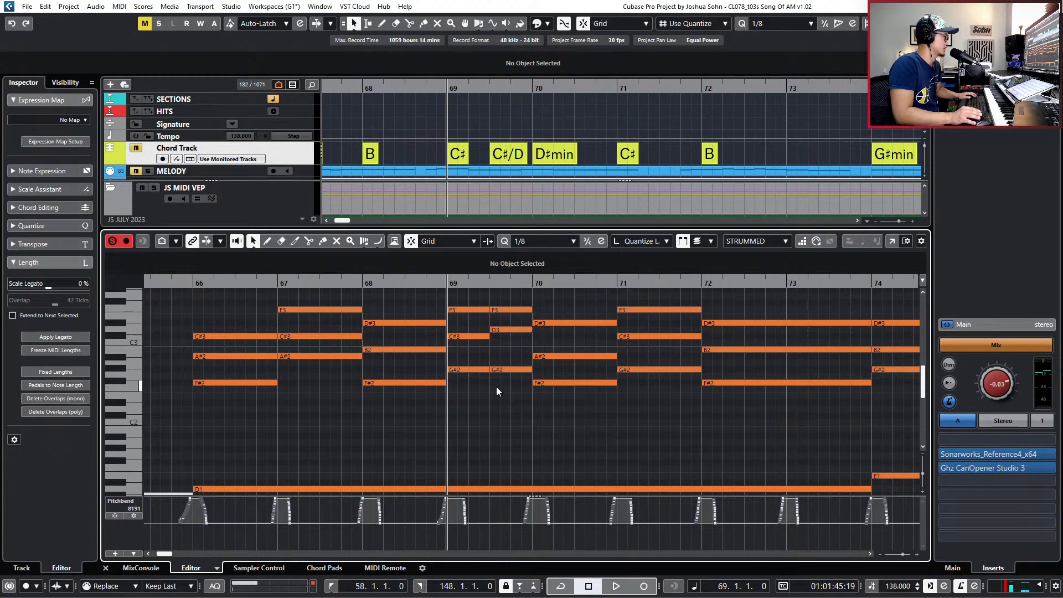
{"action": "left_click", "coordinate": [507, 369]}
{"action": "key", "text": "shift+Up"}
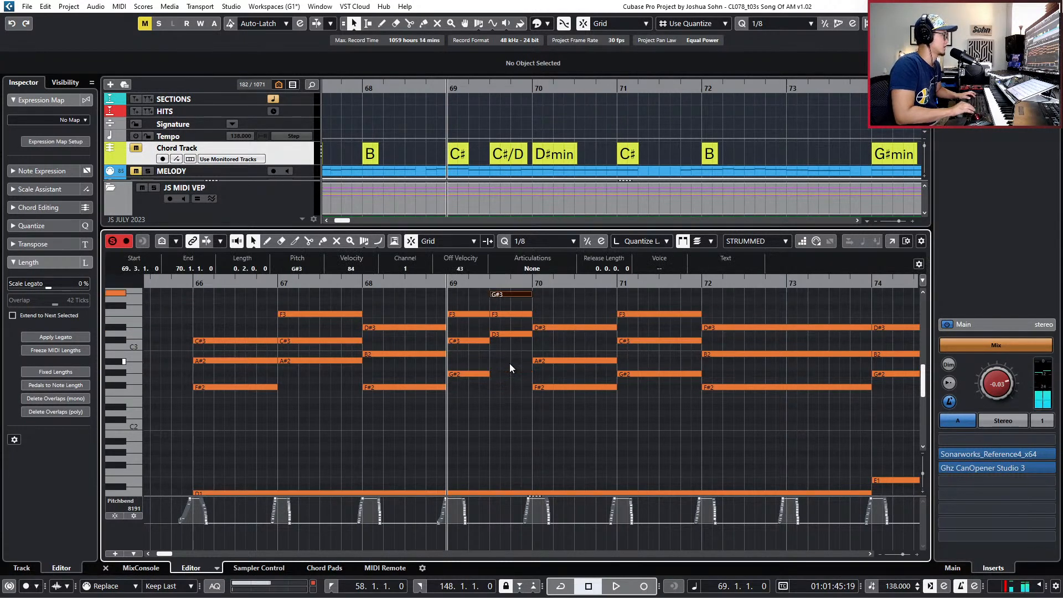
{"action": "key", "text": "space"}
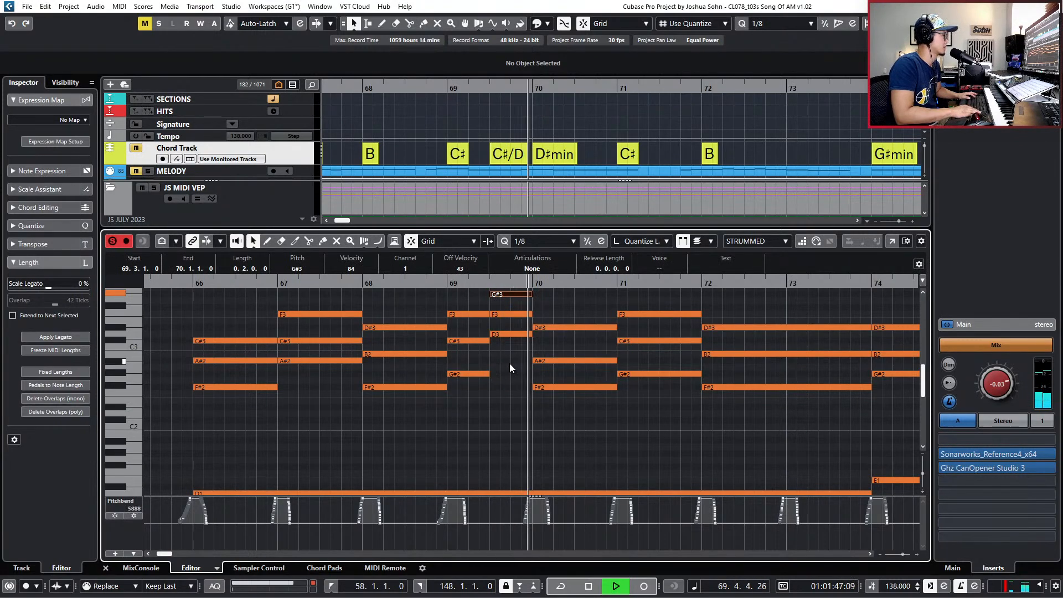
{"action": "key", "text": "space"}
Record an additional pitchbend accent at bar 69 beat 3, starting from bar 68.
{"action": "scroll", "coordinate": [543, 337], "scroll_direction": "down", "scroll_amount": 4}
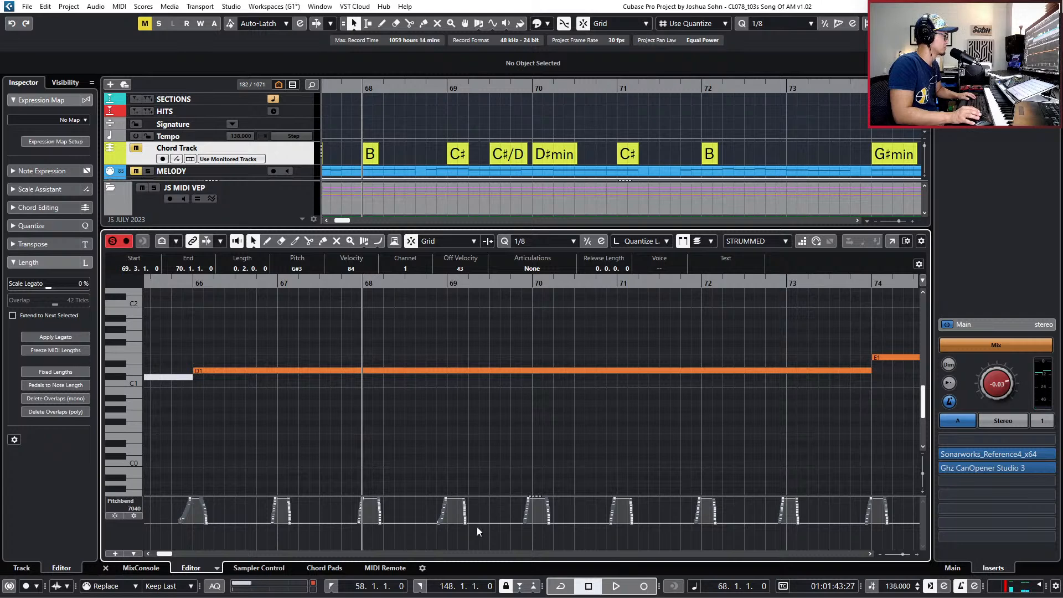
{"action": "key", "text": "KP_Multiply"}
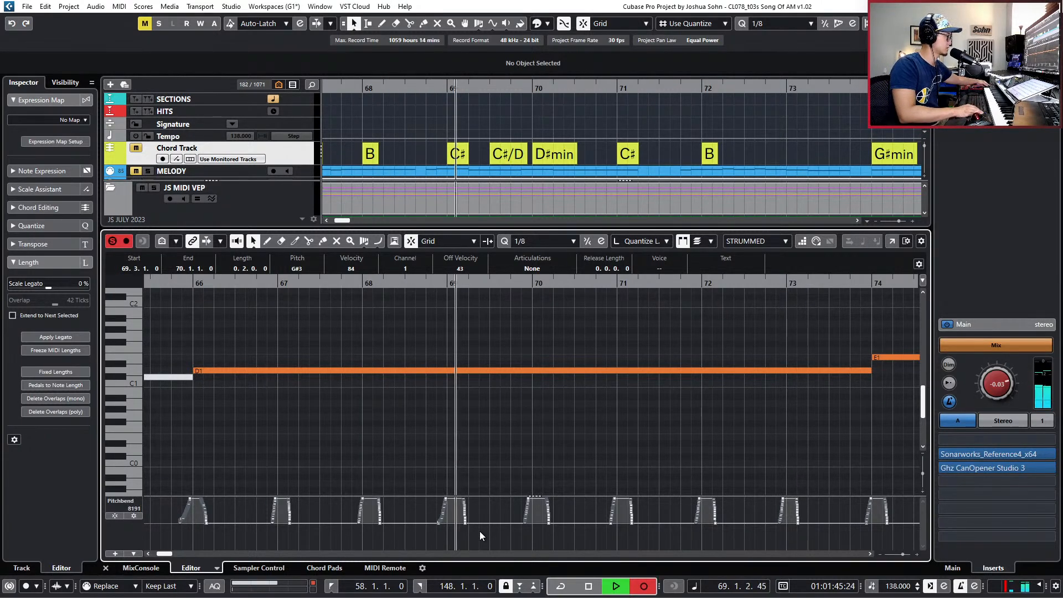
{"action": "key", "text": "space"}
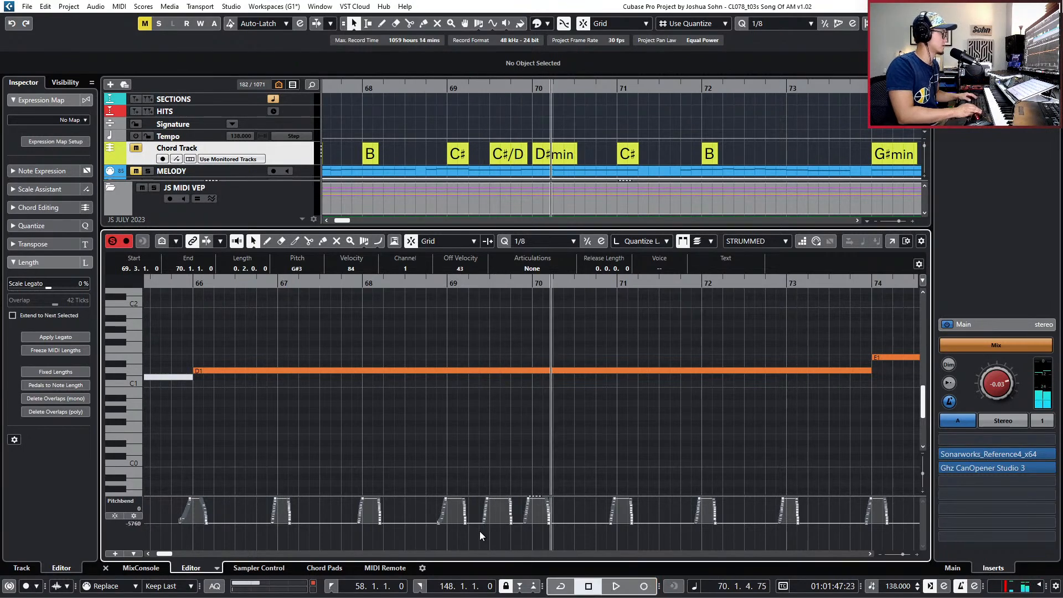
Turn off the editor solo and play the accented pattern from bar 65 in the full arrangement.
{"action": "key", "text": "ctrl+KP_Add"}
{"action": "key", "text": "s"}
{"action": "key", "text": "ctrl+KP_Subtract"}
{"action": "key", "text": "space"}
{"action": "key", "text": "g"}
{"action": "key", "text": "g"}
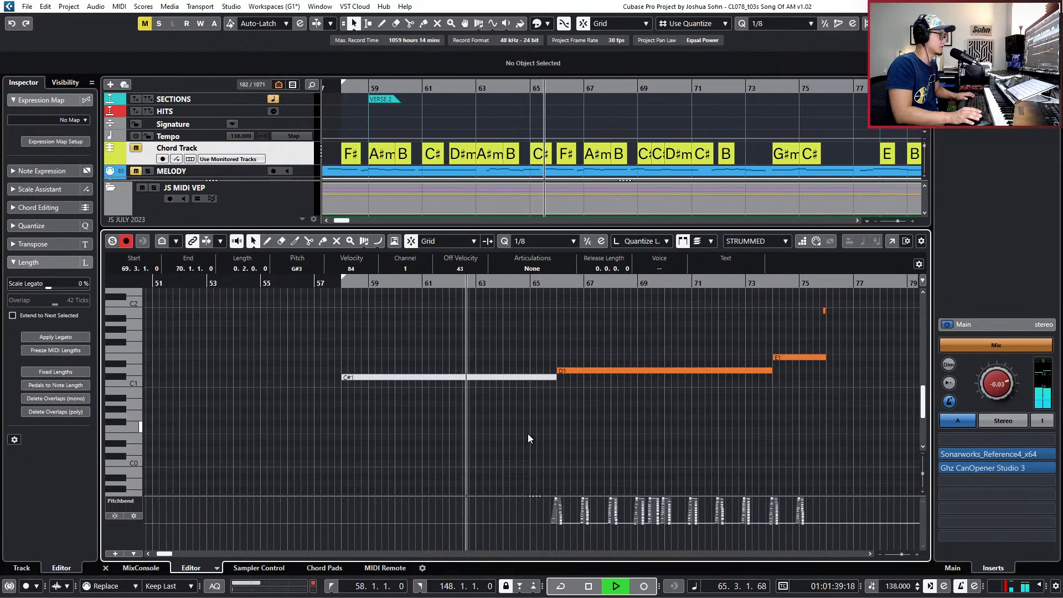
{"action": "scroll", "coordinate": [527, 435], "scroll_direction": "up", "scroll_amount": 3}
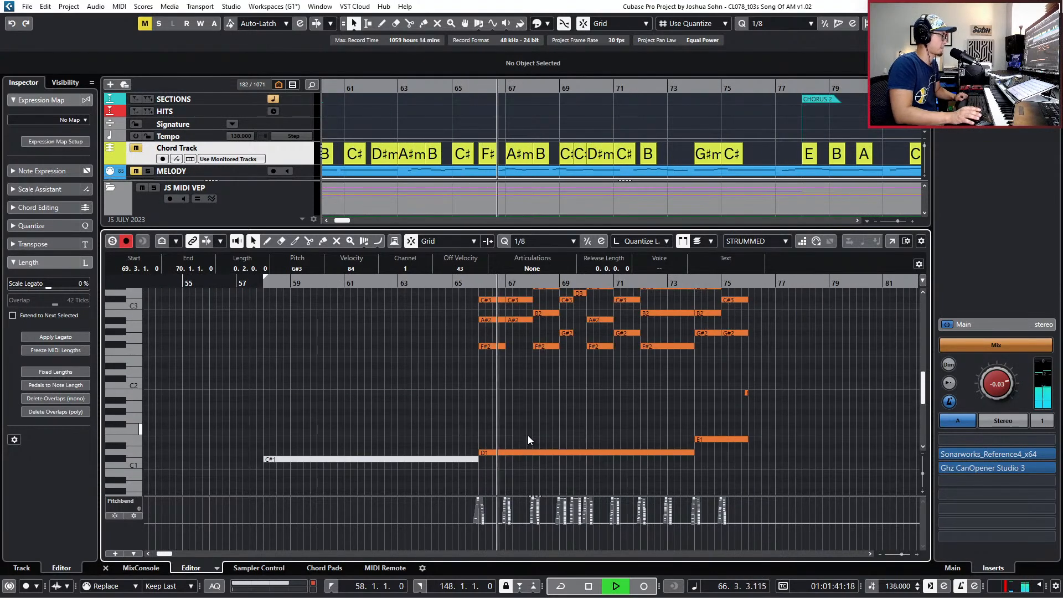
{"action": "key", "text": "space"}
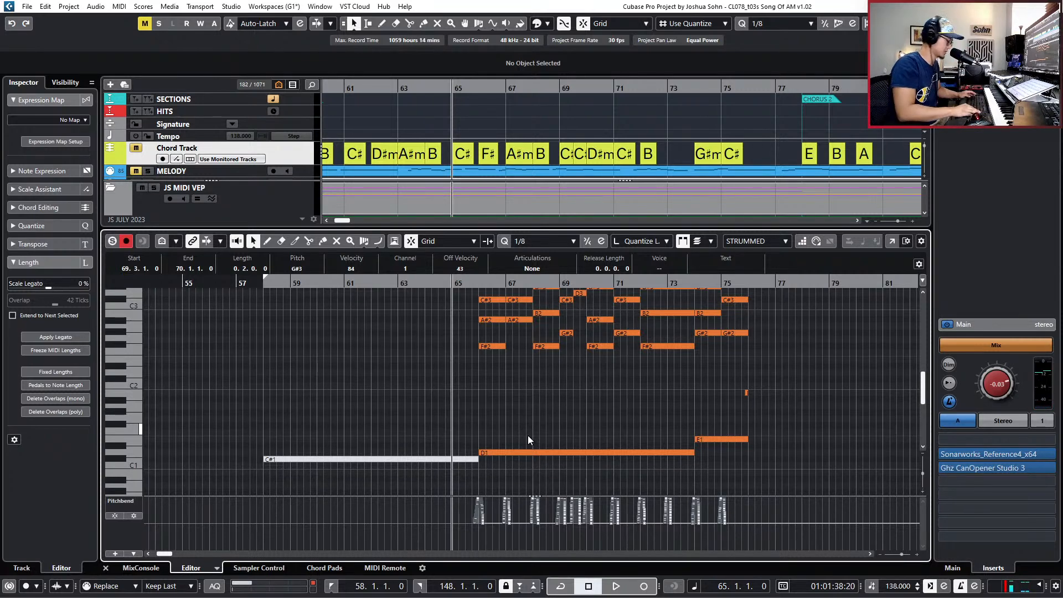
Show the Main Volume (CC 7) lane and zoom in around bar 65 for recording from bar 64.
{"action": "key", "text": "alt+7"}
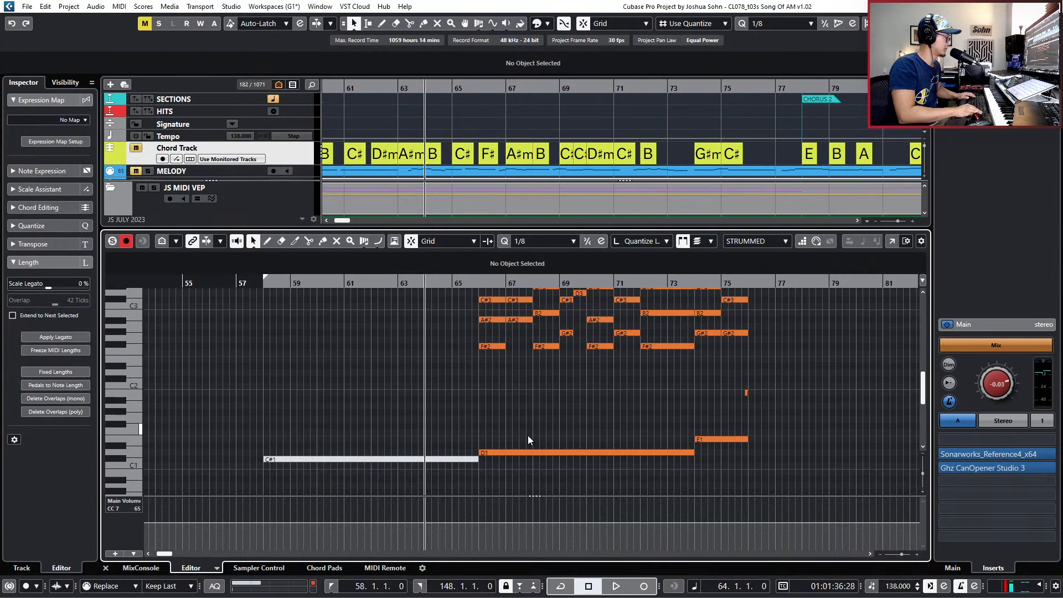
{"action": "key", "text": "h"}
{"action": "key", "text": "space"}
Try recording a Main Volume ride from bar 64 and undo the take.
{"action": "key", "text": "KP_Multiply"}
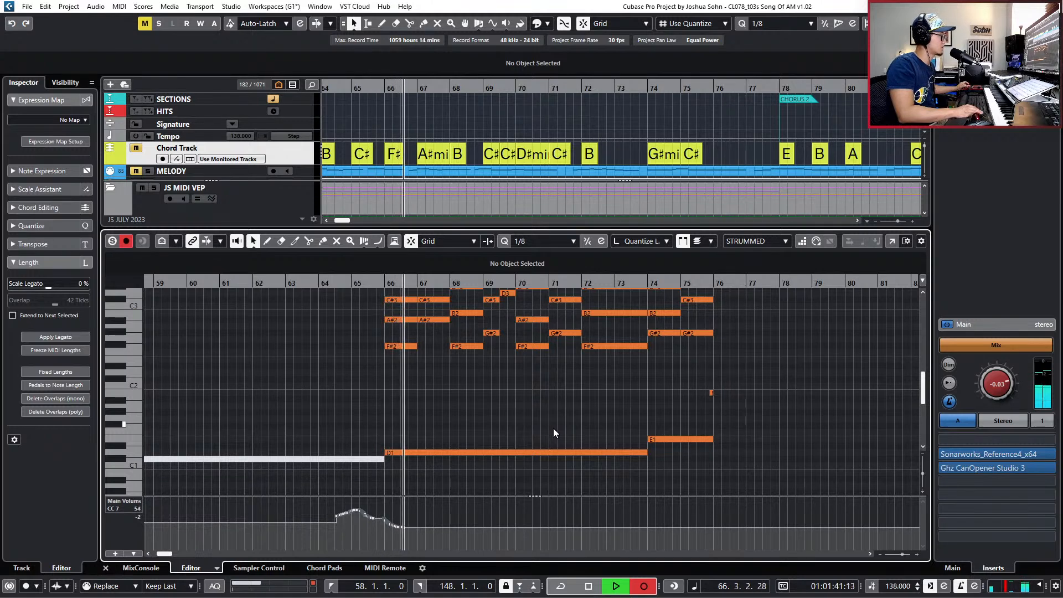
{"action": "key", "text": "space"}
{"action": "key", "text": "KP_Subtract"}
{"action": "key", "text": "KP_Subtract"}
{"action": "key", "text": "ctrl+z"}
Assign MIDI CC automation by learn to the volume slider of the Strummed Acoustic instrument and close its window.
{"action": "key", "text": "e"}
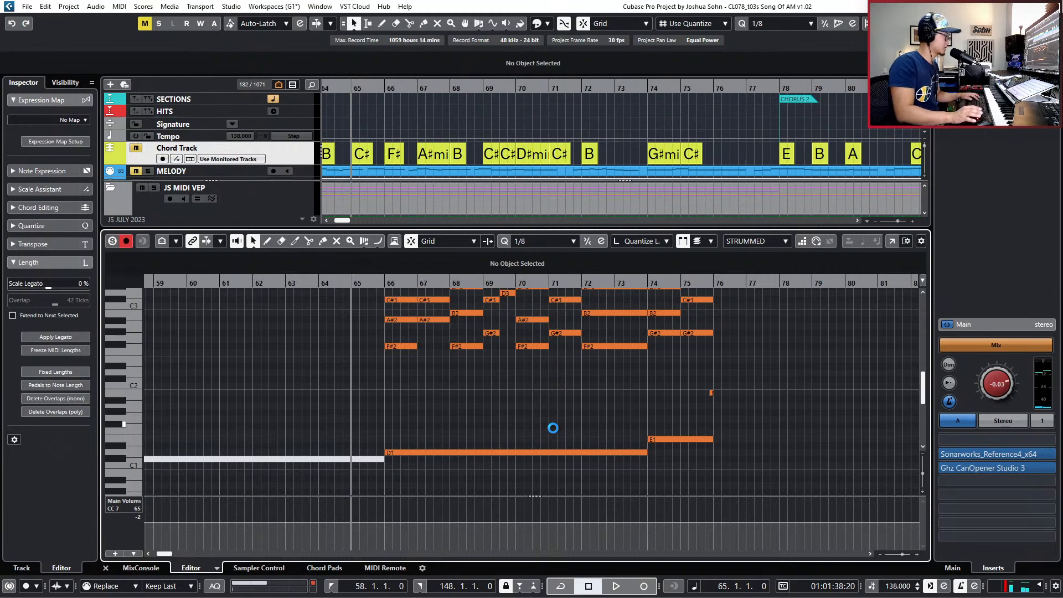
{"action": "right_click", "coordinate": [869, 170]}
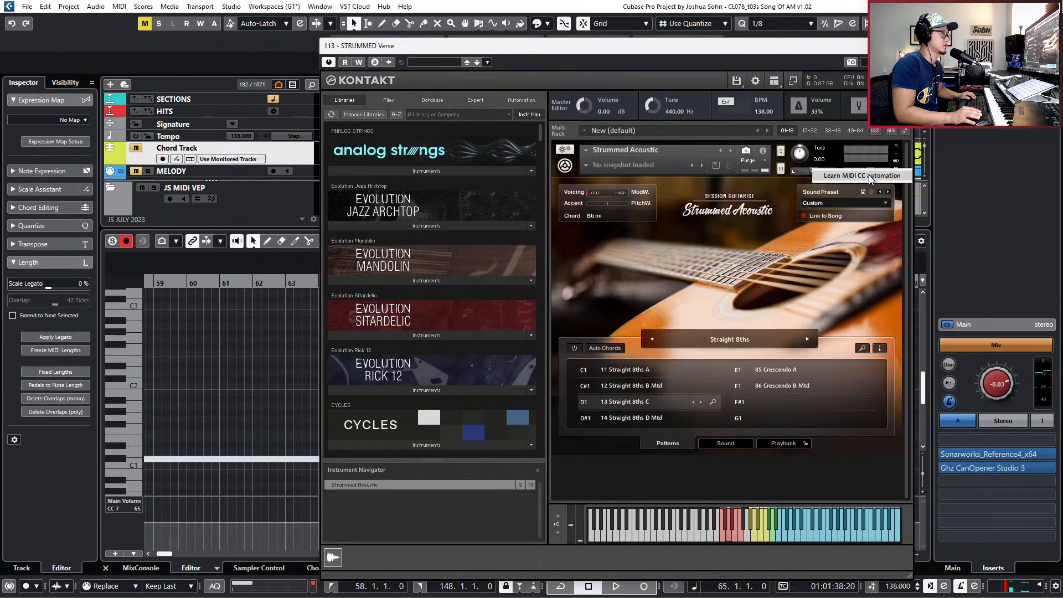
{"action": "left_click", "coordinate": [869, 176]}
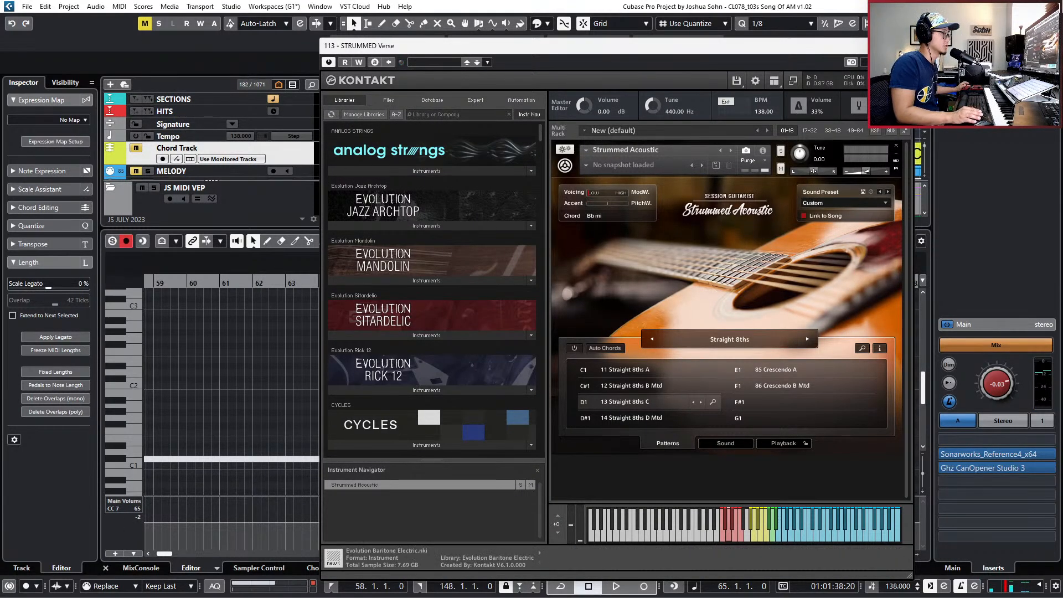
{"action": "left_click", "coordinate": [901, 46]}
Record a Main Volume (CC 7) ride from bar 64 through bar 76, replacing the first short take.
{"action": "key", "text": "KP_Multiply"}
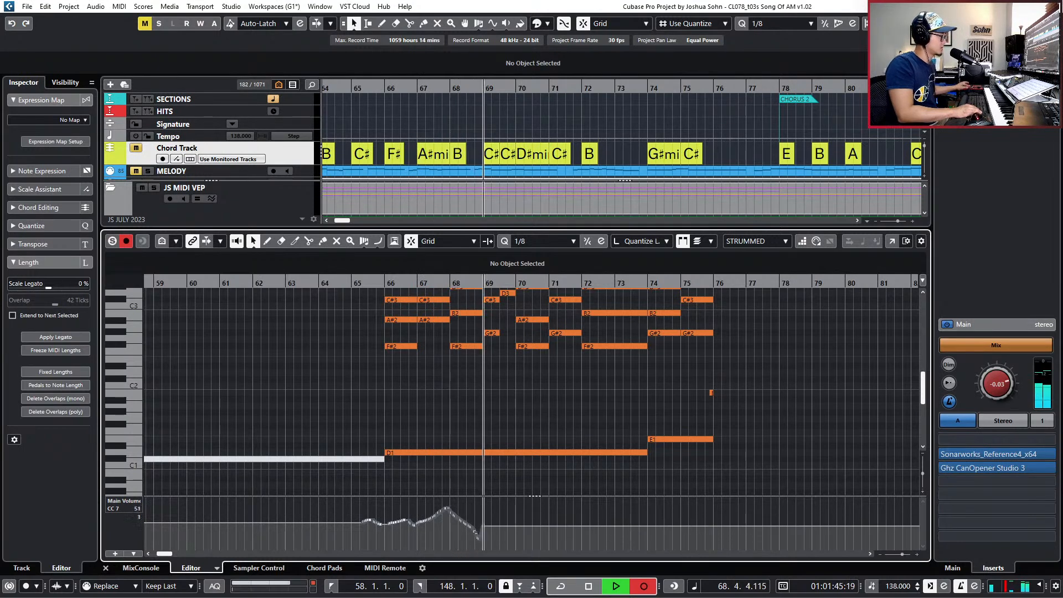
{"action": "key", "text": "KP_0"}
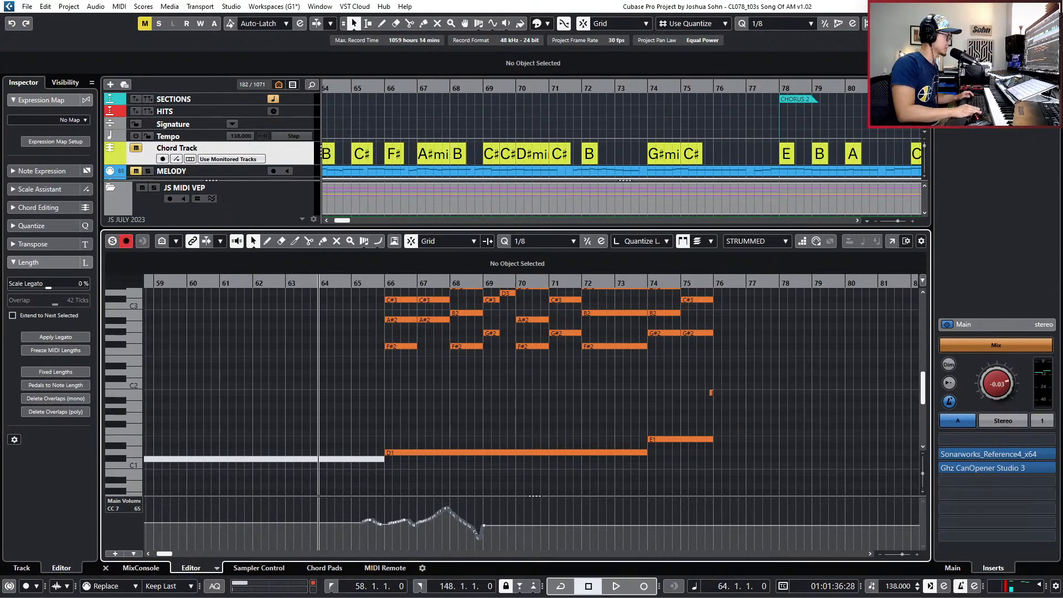
{"action": "key", "text": "KP_Multiply"}
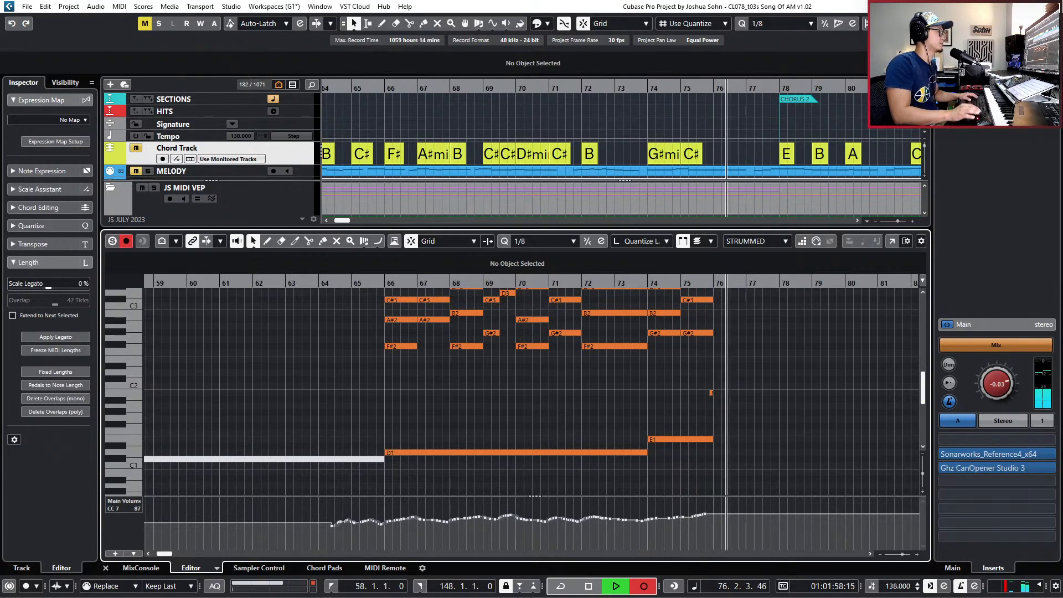
{"action": "key", "text": "space"}
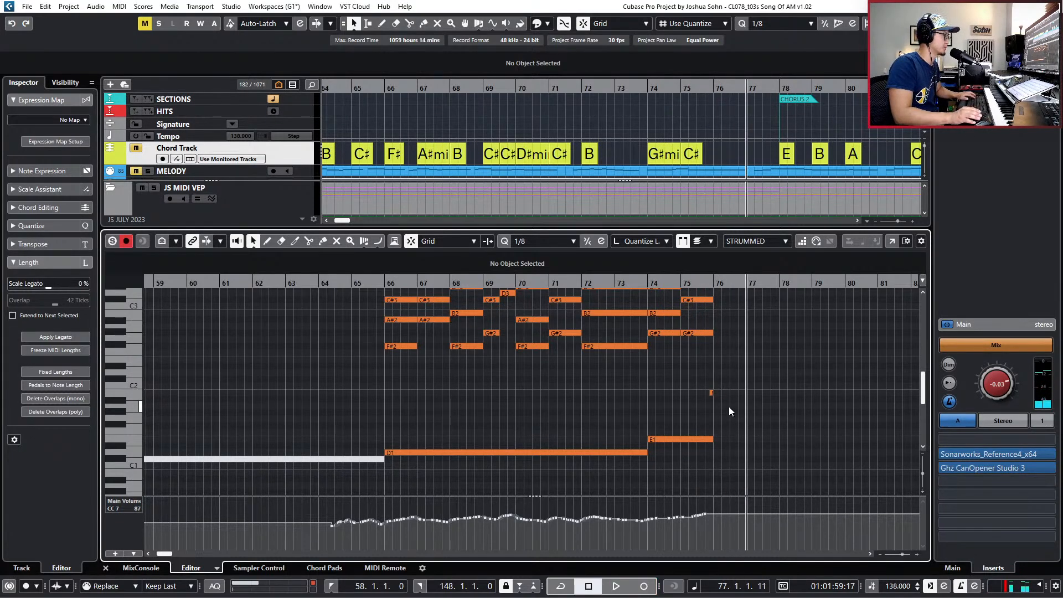
Split the E1 keyswitch note at bar 75 and play its second half soloed.
{"action": "scroll", "coordinate": [730, 407], "scroll_direction": "up", "scroll_amount": 3}
{"action": "key", "text": "1"}
{"action": "left_click", "coordinate": [642, 439]}
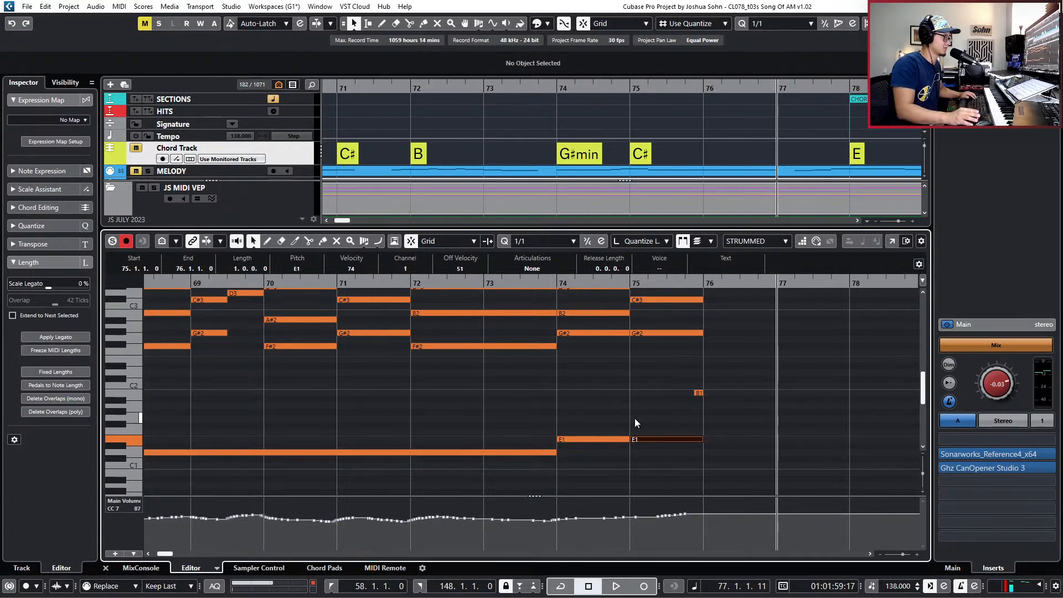
{"action": "key", "text": "s"}
{"action": "key", "text": "l"}
{"action": "key", "text": "KP_Subtract"}
{"action": "key", "text": "space"}
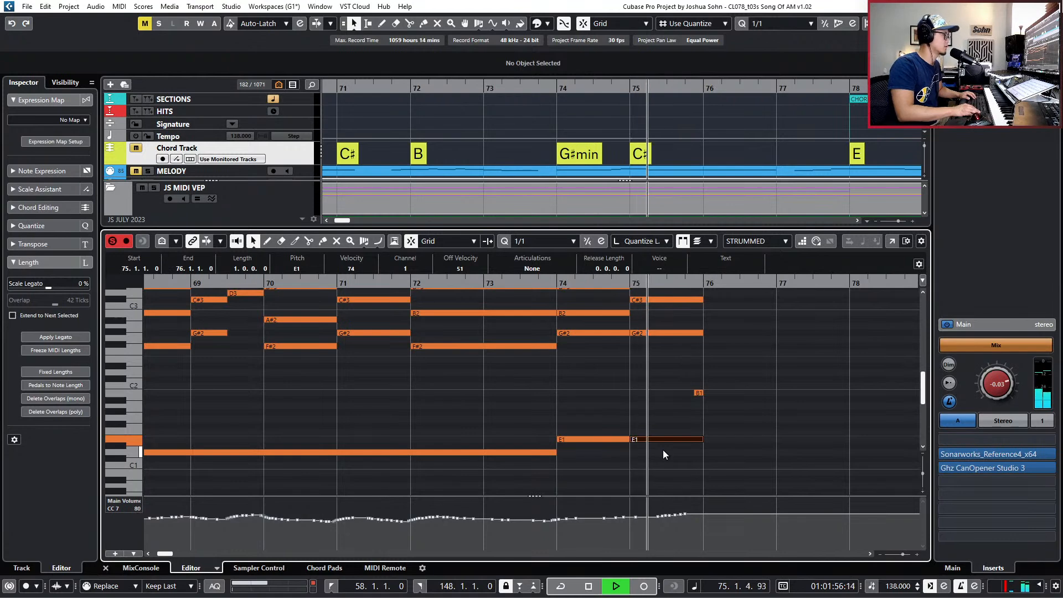
{"action": "key", "text": "space"}
Turn off the editor solo and play the ending of the pattern from bar 74.
{"action": "key", "text": "KP_Subtract"}
{"action": "key", "text": "KP_Subtract"}
{"action": "key", "text": "KP_Subtract"}
{"action": "key", "text": "KP_Subtract"}
{"action": "key", "text": "s"}
{"action": "scroll", "coordinate": [704, 372], "scroll_direction": "up", "scroll_amount": 4}
{"action": "key", "text": "space"}
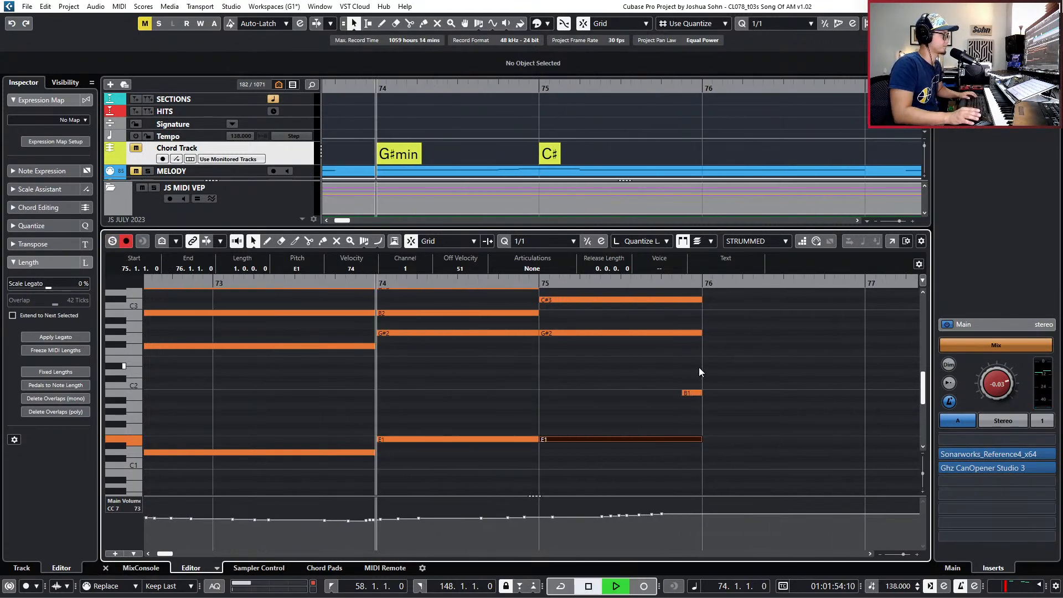
Set the quantize value to 1/8, select the B1 note ending bar 75, and show the Velocity, Pitchbend and Main Volume lanes together.
{"action": "key", "text": "alt+4"}
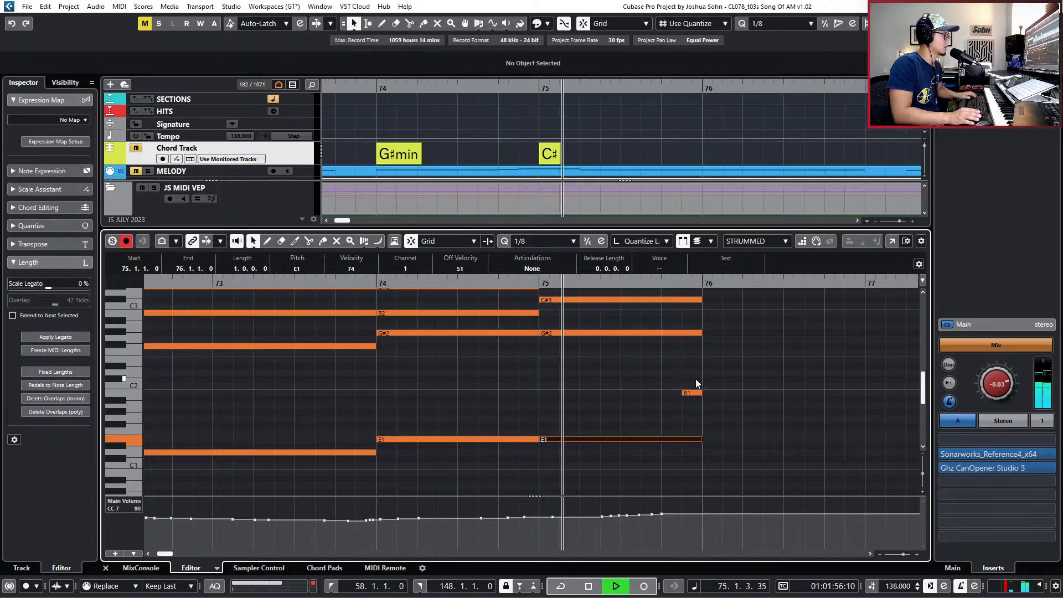
{"action": "left_click", "coordinate": [690, 399]}
{"action": "key", "text": "space"}
{"action": "left_click", "coordinate": [690, 399]}
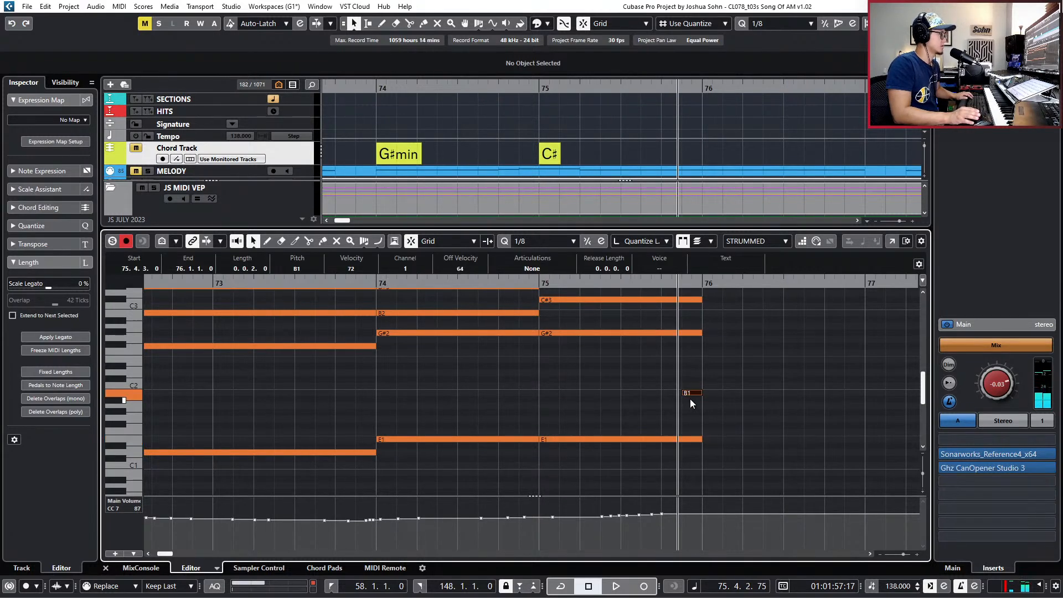
{"action": "key", "text": "KP_Subtract"}
{"action": "key", "text": "KP_Subtract"}
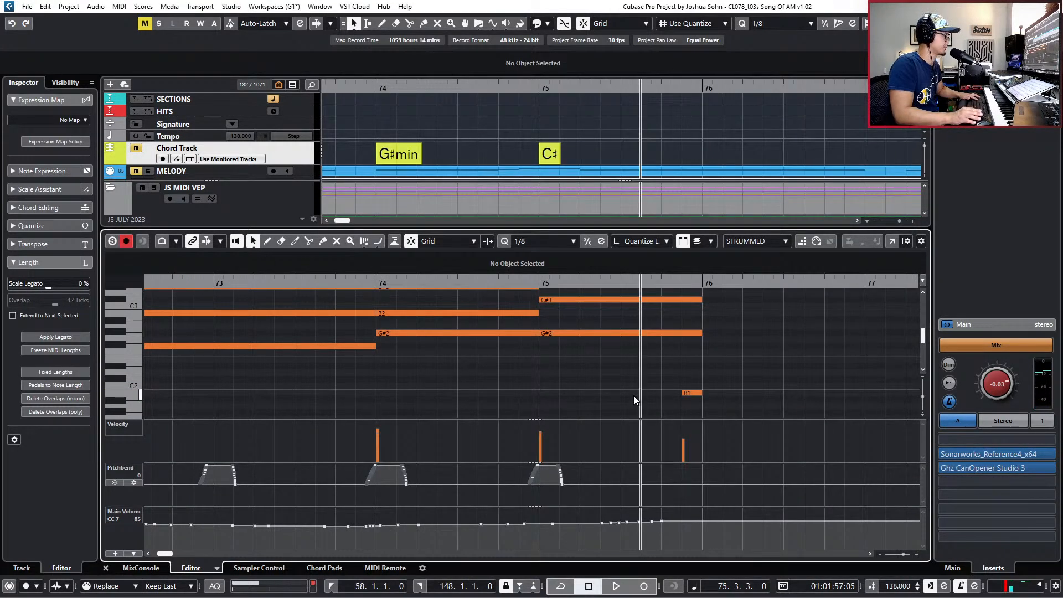
Try stretching the bar 75 pitchbend accent to beat 3, play it, and undo the change.
{"action": "left_click_drag", "start_coordinate": [557, 495], "coordinate": [642, 498]}
{"action": "key", "text": "KP_Subtract"}
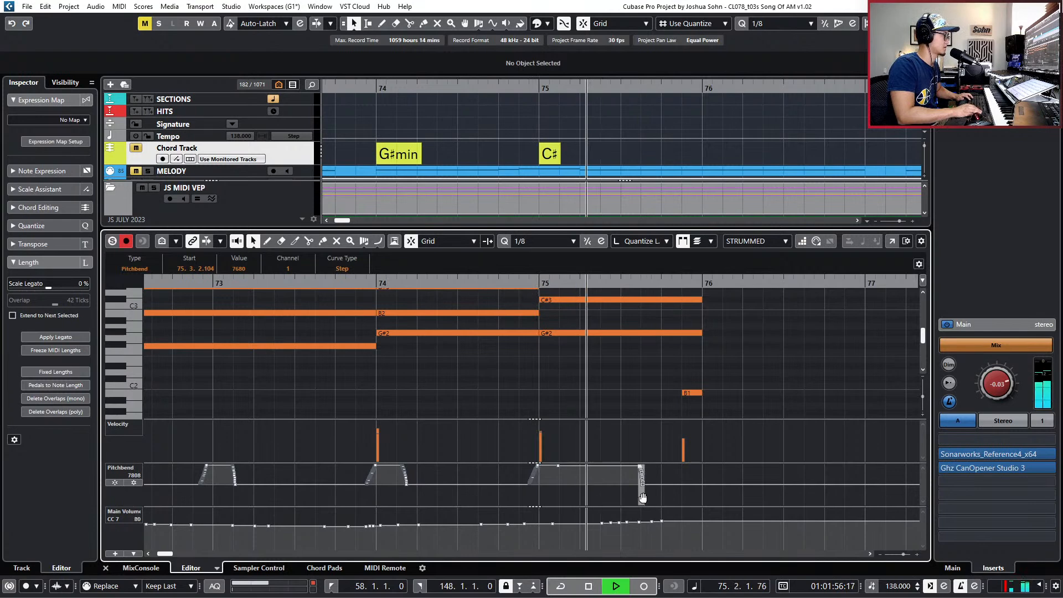
{"action": "key", "text": "KP_Subtract"}
{"action": "key", "text": "ctrl+z"}
Record a new Main Volume ride from bar 73 to bar 76, rising through bar 75 and falling at its end.
{"action": "key", "text": "KP_Subtract"}
{"action": "key", "text": "KP_Subtract"}
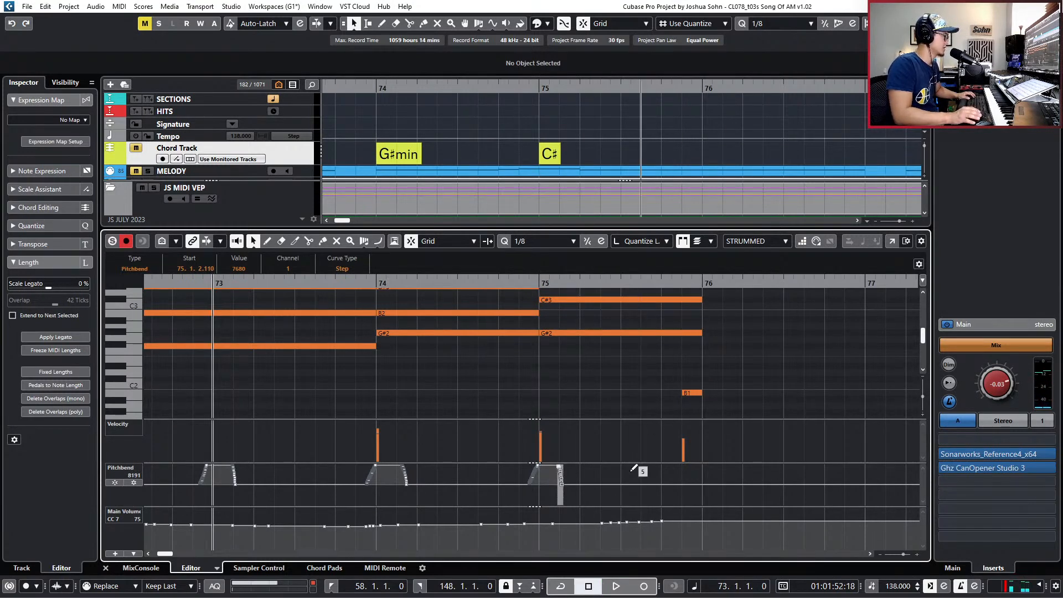
{"action": "key", "text": "space"}
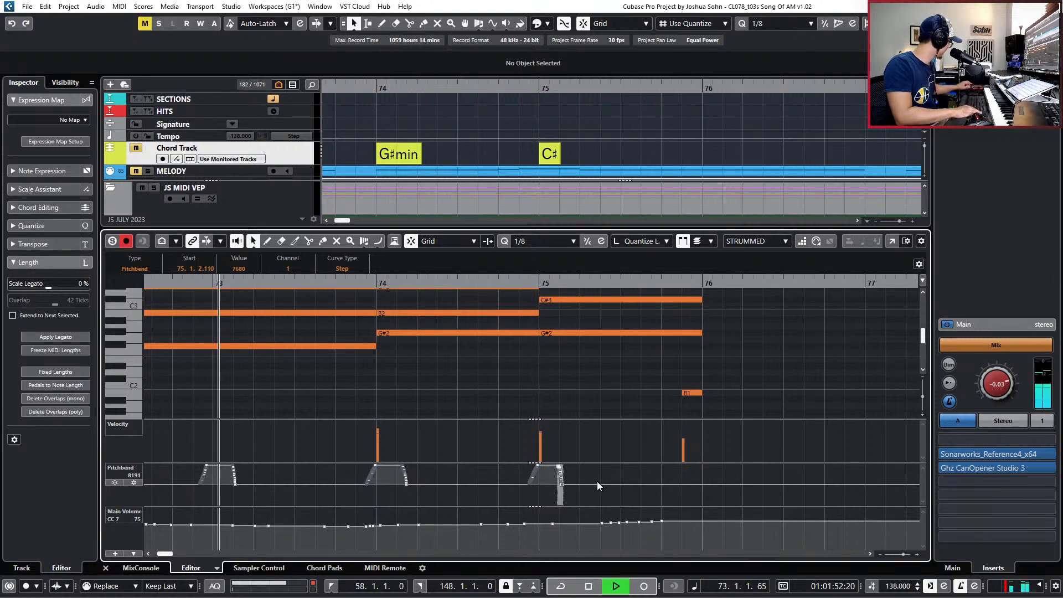
{"action": "key", "text": "KP_Multiply"}
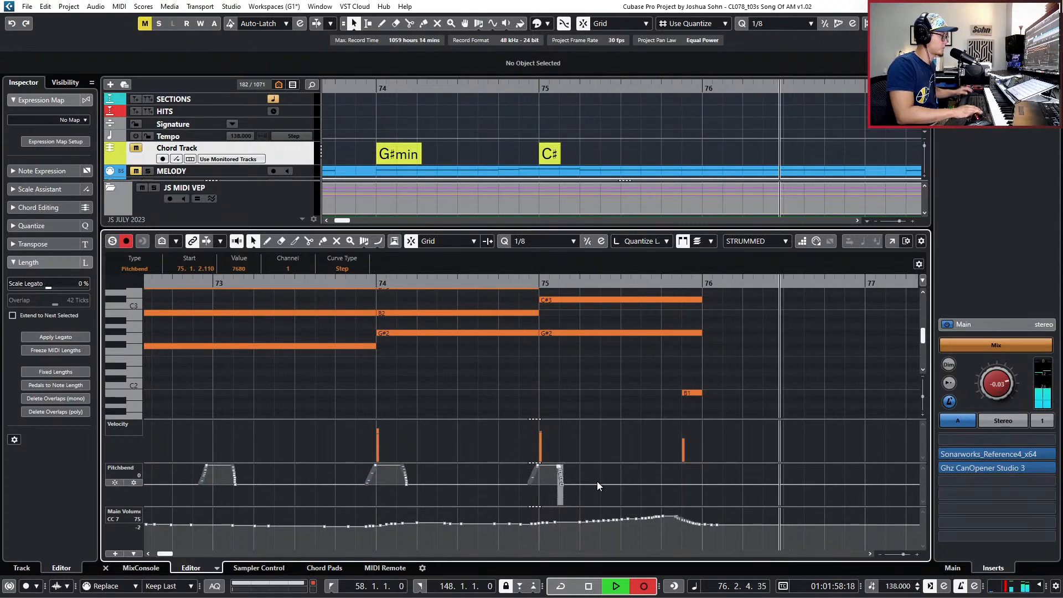
{"action": "key", "text": "space"}
Copy the B1 note ending bar 75 to beat 3, duplicate it an eighth later, and play from there.
{"action": "scroll", "coordinate": [632, 329], "scroll_direction": "down", "scroll_amount": 1}
{"action": "scroll", "coordinate": [632, 328], "scroll_direction": "up", "scroll_amount": 2}
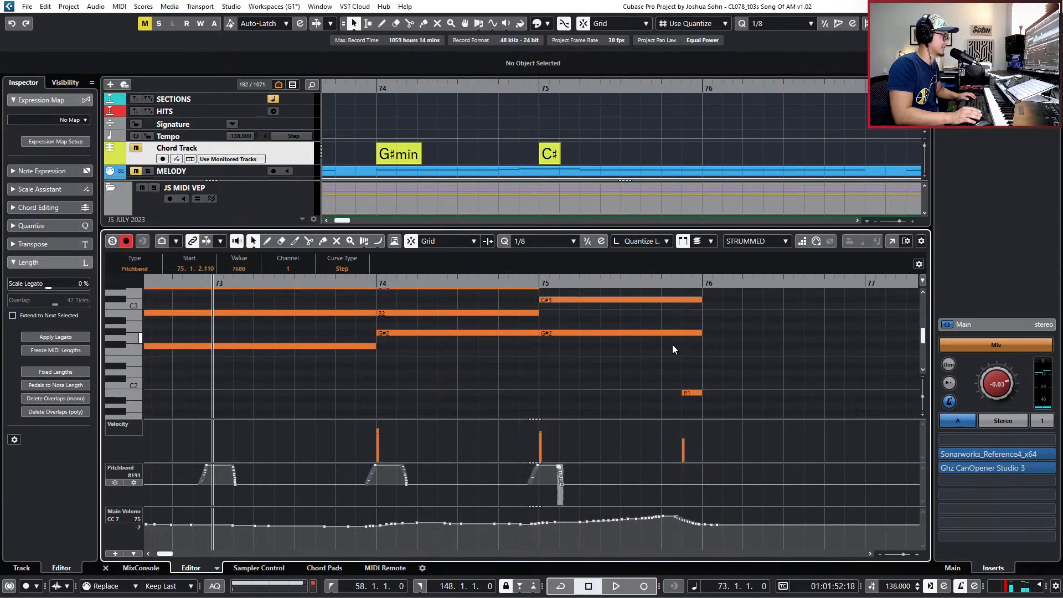
{"action": "left_click_drag", "start_coordinate": [696, 402], "coordinate": [696, 405]}
{"action": "key", "text": "l"}
{"action": "key", "text": "ctrl+KP_Subtract"}
{"action": "key", "text": "ctrl+KP_Subtract"}
{"action": "key", "text": "ctrl+KP_Subtract"}
{"action": "key", "text": "ctrl+v"}
{"action": "key", "text": "ctrl+d"}
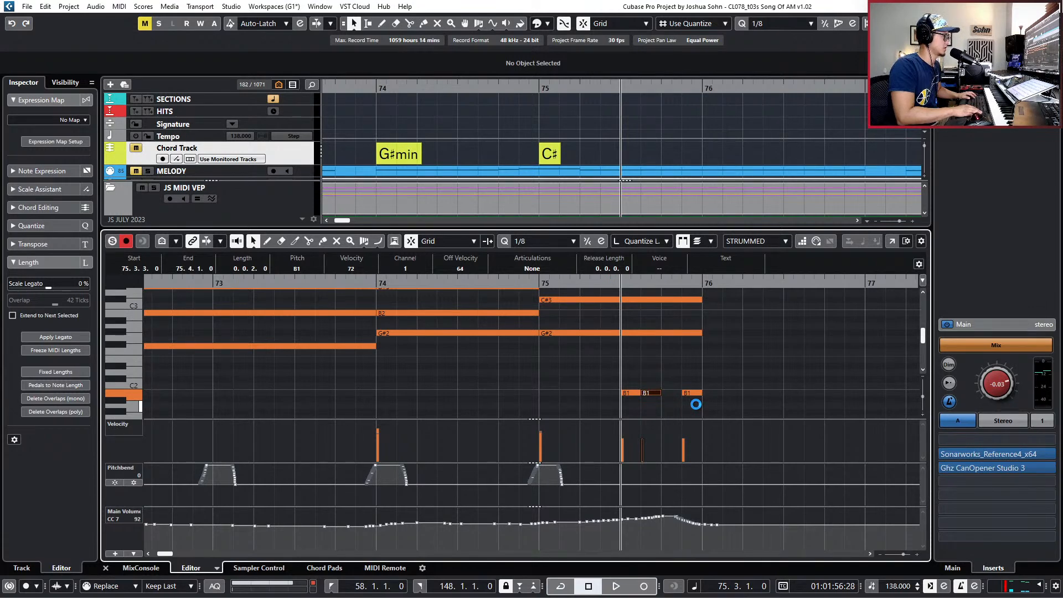
{"action": "key", "text": "space"}
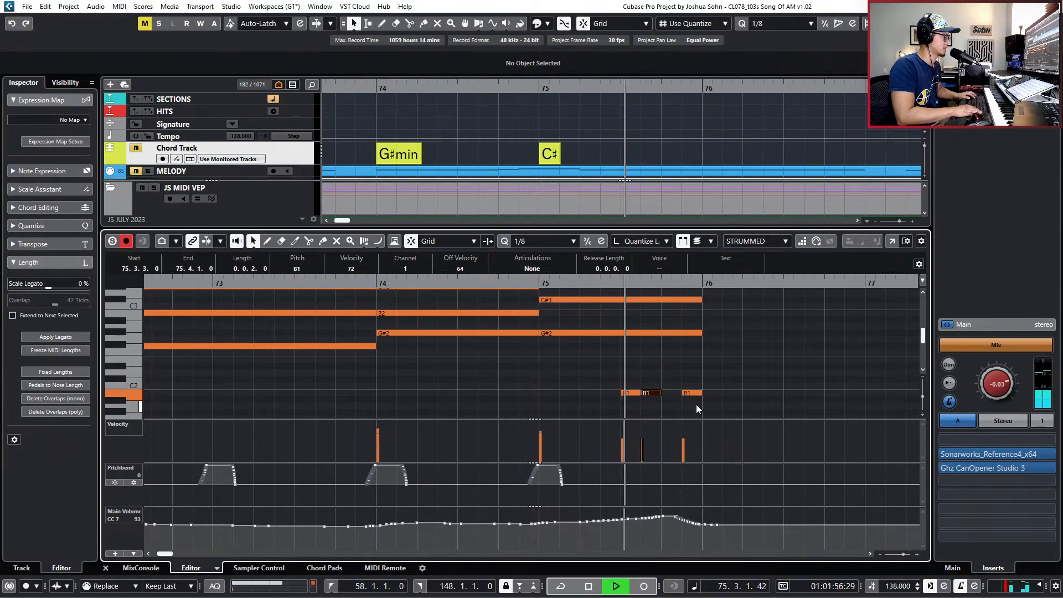
{"action": "key", "text": "space"}
Duplicate the B1 note once more at bar 75 beat 4 and play the ending from bar 74.
{"action": "key", "text": "KP_Subtract"}
{"action": "key", "text": "KP_Subtract"}
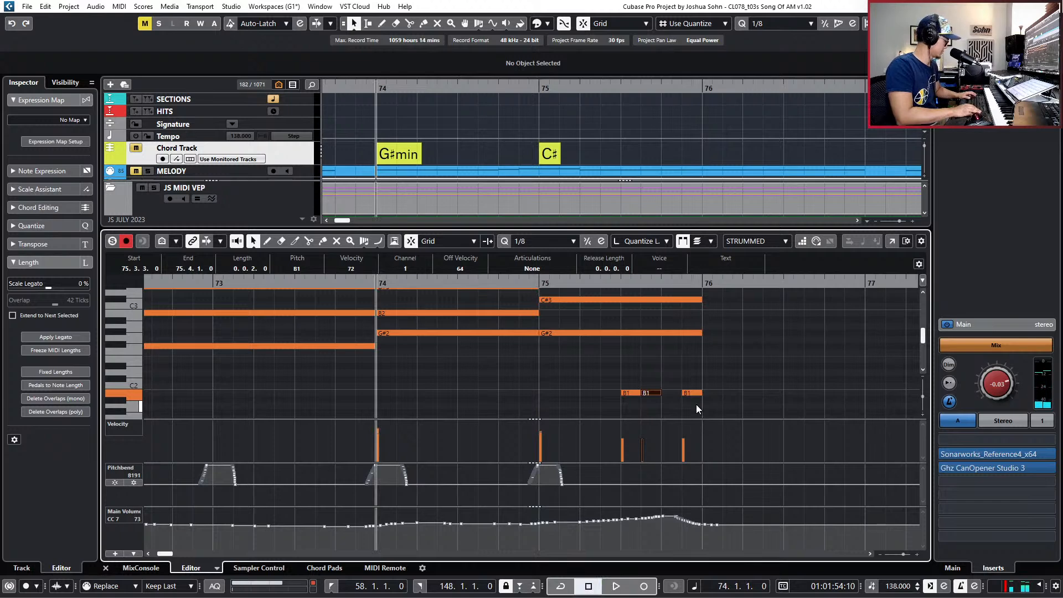
{"action": "key", "text": "ctrl+d"}
{"action": "key", "text": "space"}
{"action": "scroll", "coordinate": [696, 404], "scroll_direction": "down", "scroll_amount": 3}
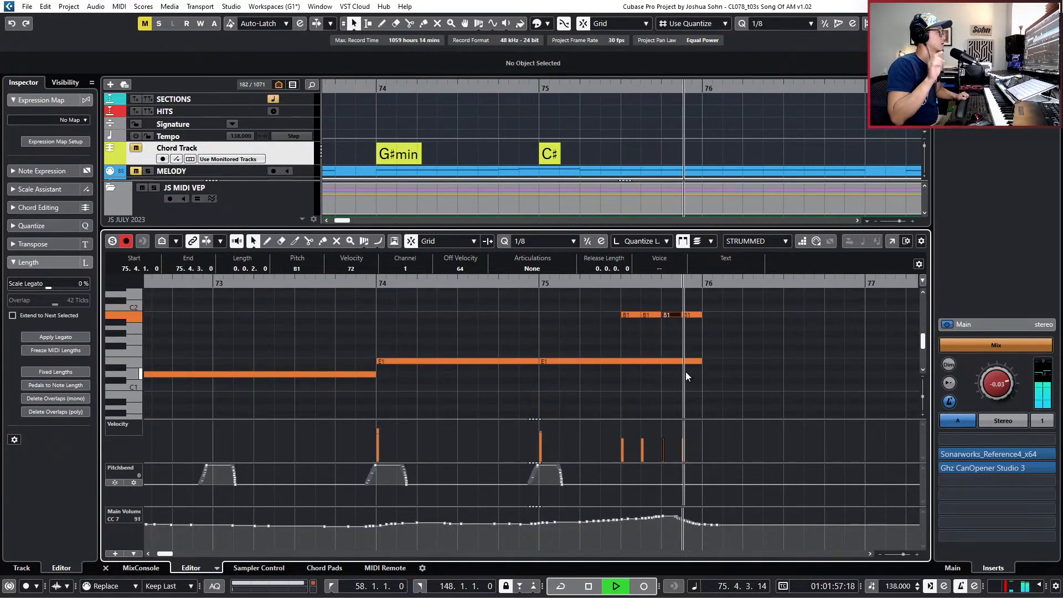
Lower the first three of the four B1 notes ending bar 75 to A#1, leaving the last one in place.
{"action": "key", "text": "space"}
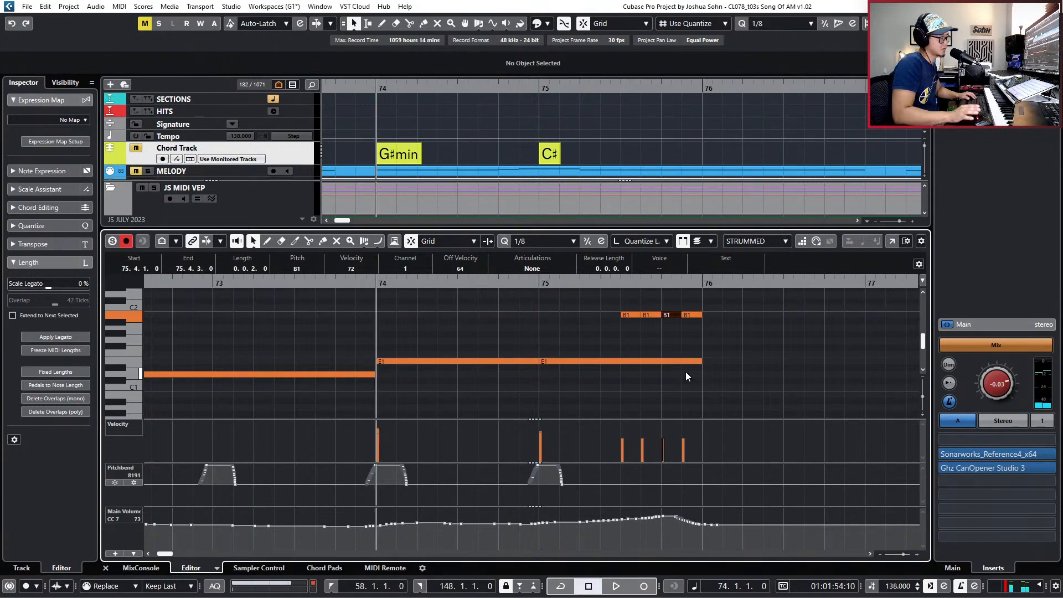
{"action": "left_click", "coordinate": [647, 329]}
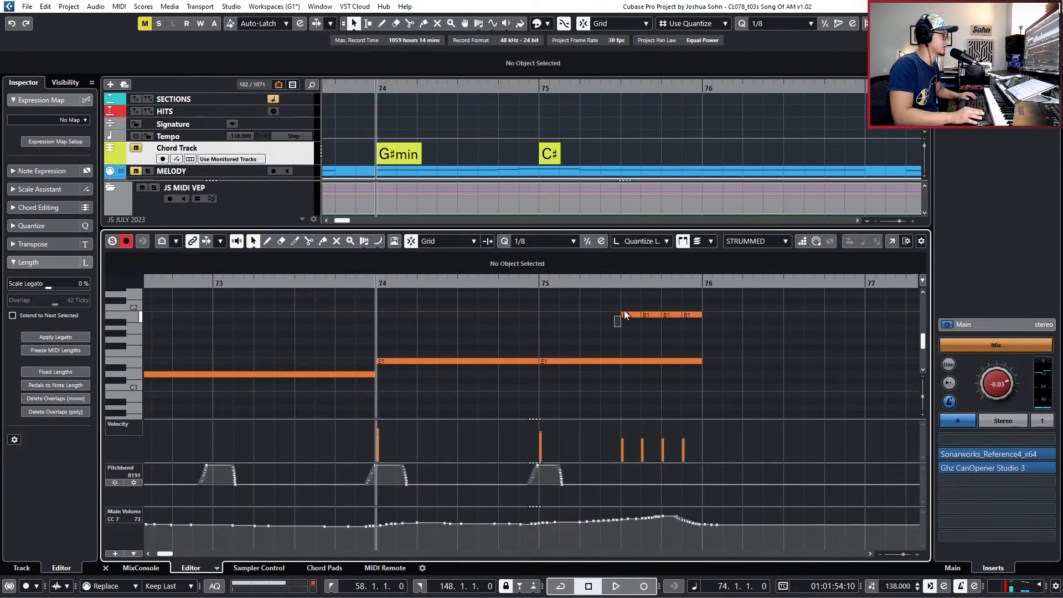
{"action": "left_click", "coordinate": [623, 315]}
{"action": "scroll", "coordinate": [635, 312], "scroll_direction": "down", "scroll_amount": 1}
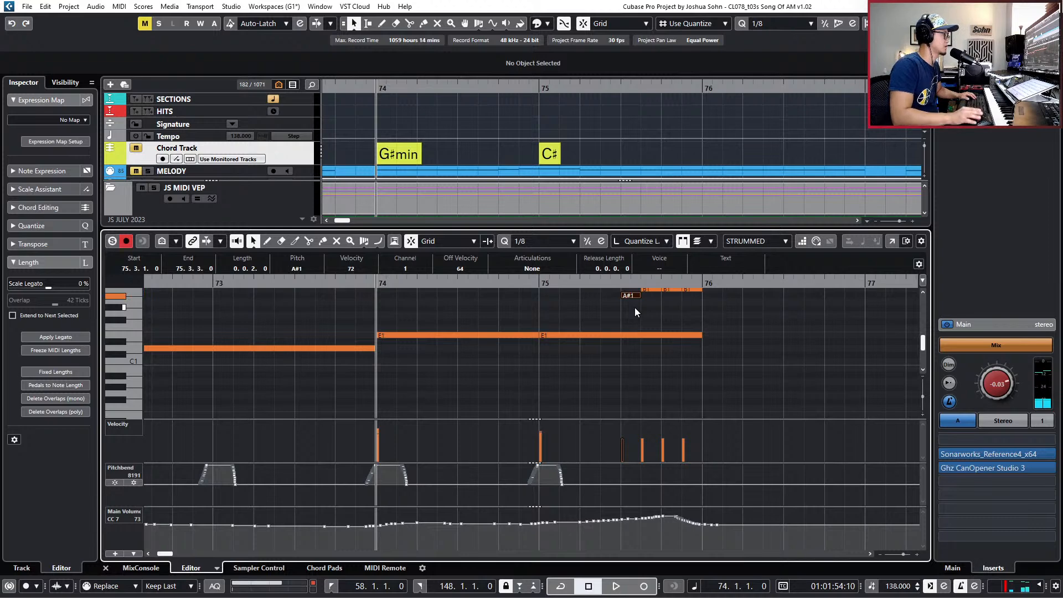
{"action": "scroll", "coordinate": [635, 308], "scroll_direction": "up", "scroll_amount": 2}
{"action": "left_click", "coordinate": [650, 324]}
{"action": "left_click_drag", "start_coordinate": [653, 336], "coordinate": [666, 348]}
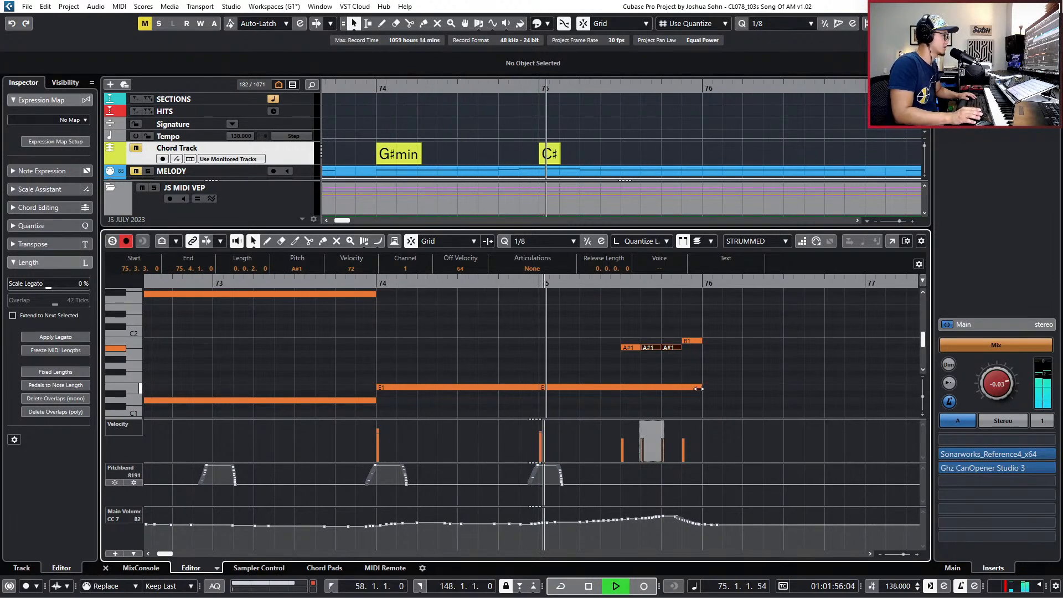
Shorten the E1 note at bar 75 to end at beat 3 and return to bar 74.
{"action": "key", "text": "space"}
{"action": "left_click_drag", "start_coordinate": [699, 388], "coordinate": [616, 387]}
{"action": "key", "text": "l"}
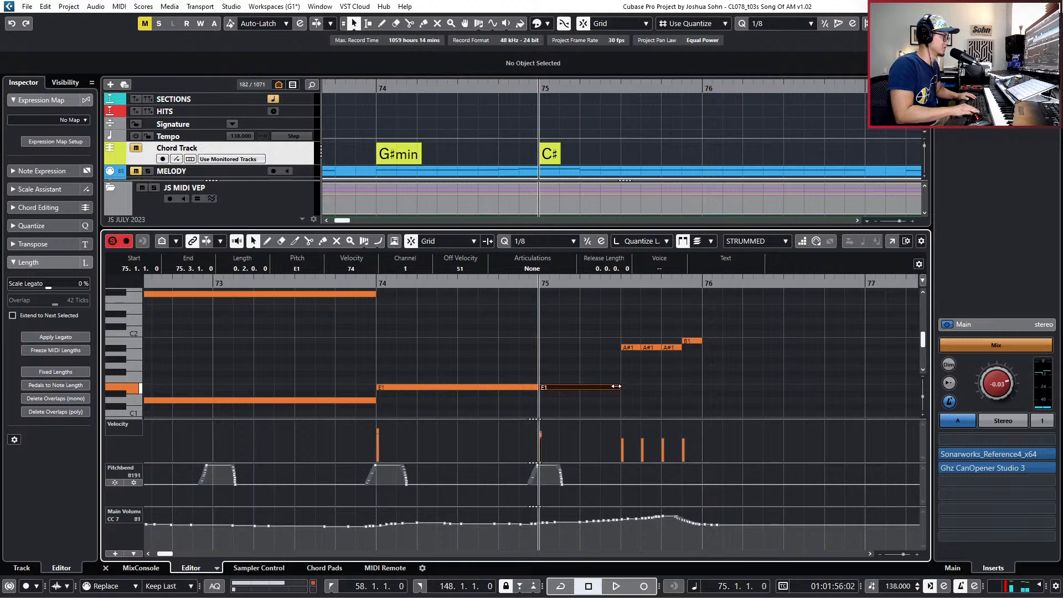
{"action": "key", "text": "b"}
Scale down the Main Volume ride across bar 75 and play the ending from bar 74.
{"action": "left_click_drag", "start_coordinate": [536, 529], "coordinate": [718, 561]}
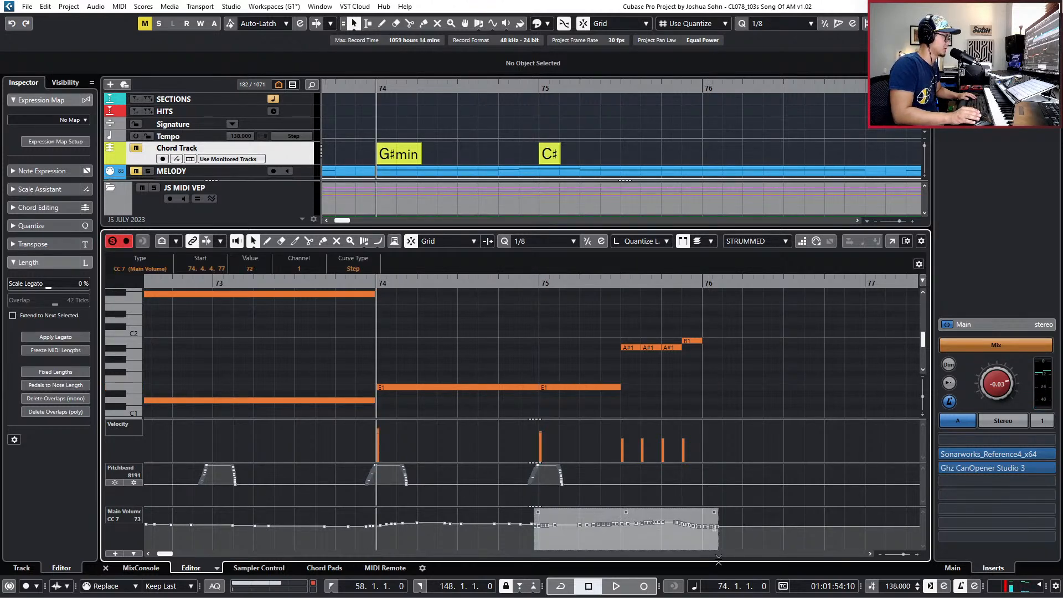
{"action": "left_click", "coordinate": [758, 379]}
{"action": "key", "text": "space"}
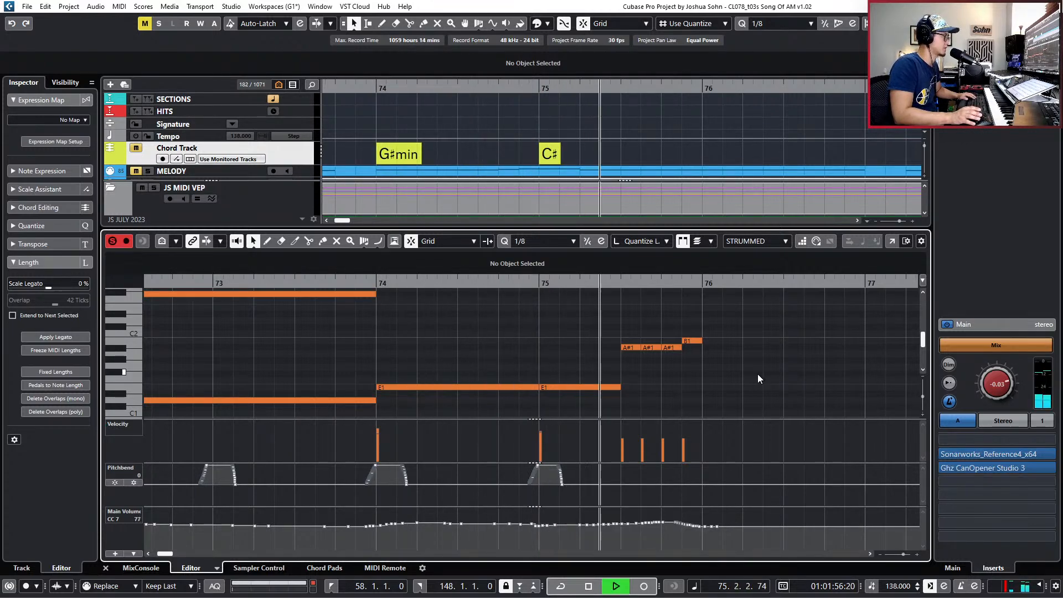
{"action": "key", "text": "space"}
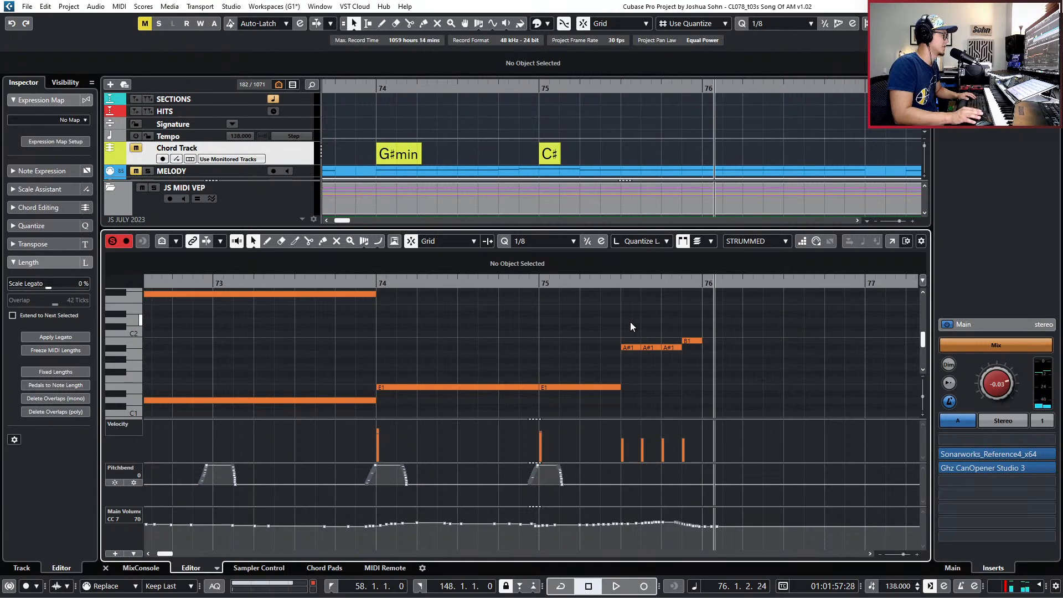
Delete the first two A#1 notes in bar 75, extend the E1 note to beat 4, and play the ending.
{"action": "left_click_drag", "start_coordinate": [619, 320], "coordinate": [679, 367]}
{"action": "left_click_drag", "start_coordinate": [629, 335], "coordinate": [657, 386]}
{"action": "key", "text": "Delete"}
{"action": "key", "text": "space"}
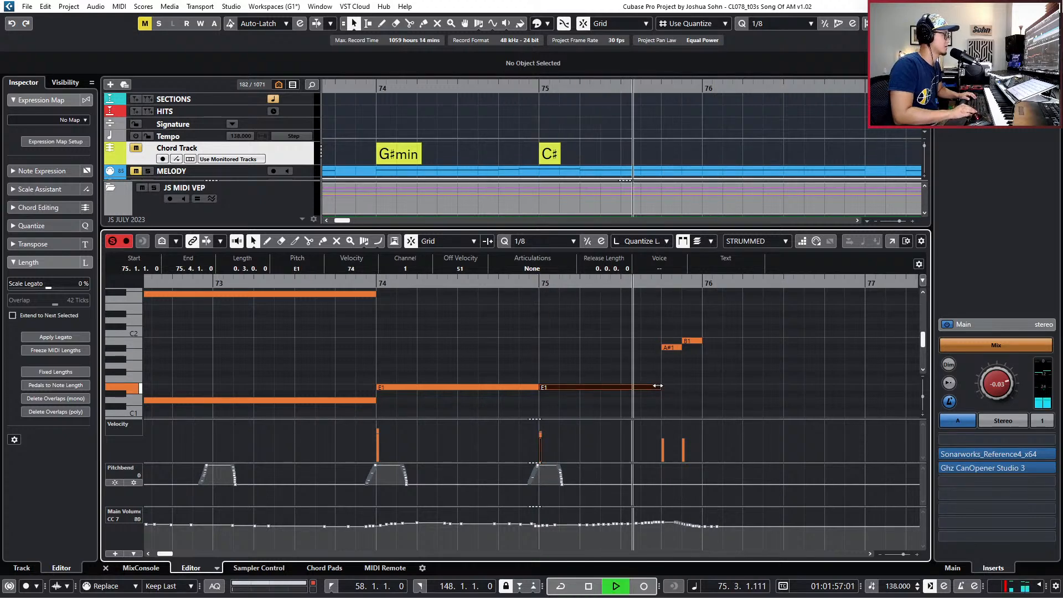
{"action": "key", "text": "space"}
{"action": "key", "text": "KP_Subtract"}
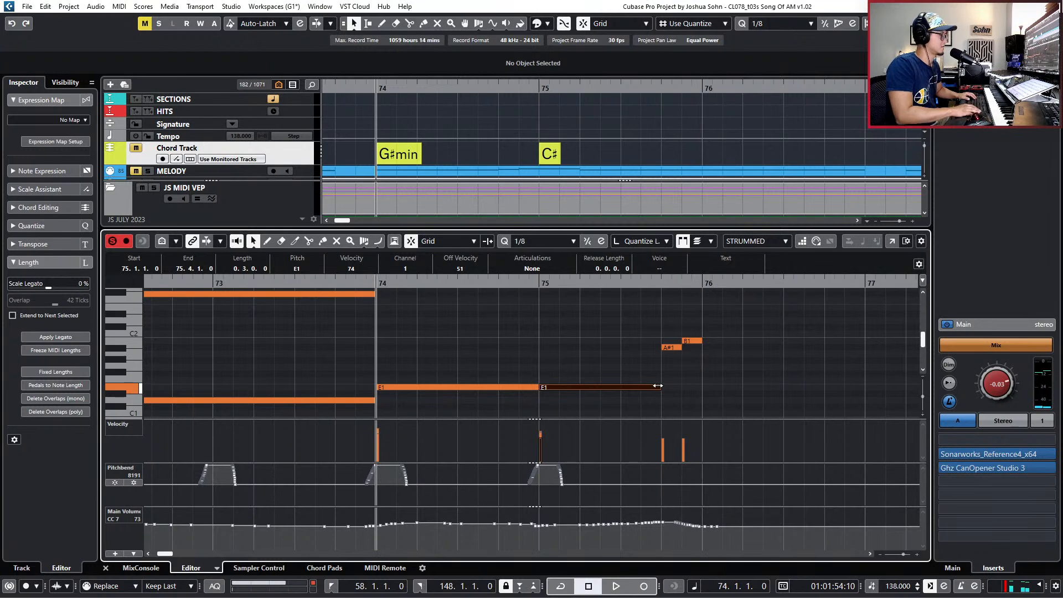
Reshape bar 75's Main Volume swell to peak just before beat 4, copy the pitchbend accent to beat 3, and play from bar 74.
{"action": "left_click_drag", "start_coordinate": [559, 523], "coordinate": [669, 521]}
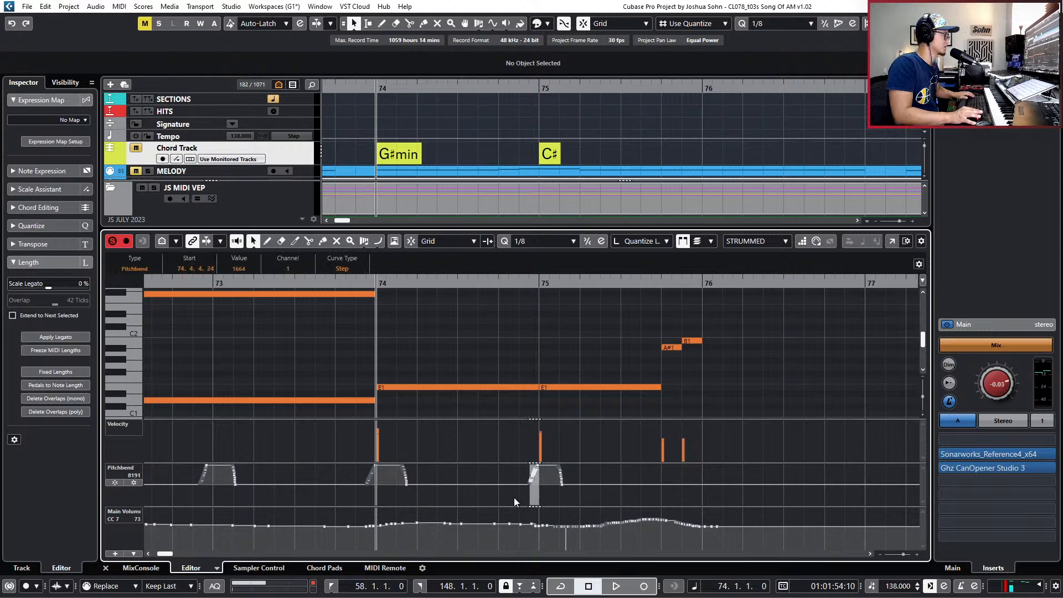
{"action": "left_click_drag", "start_coordinate": [559, 475], "coordinate": [631, 480]}
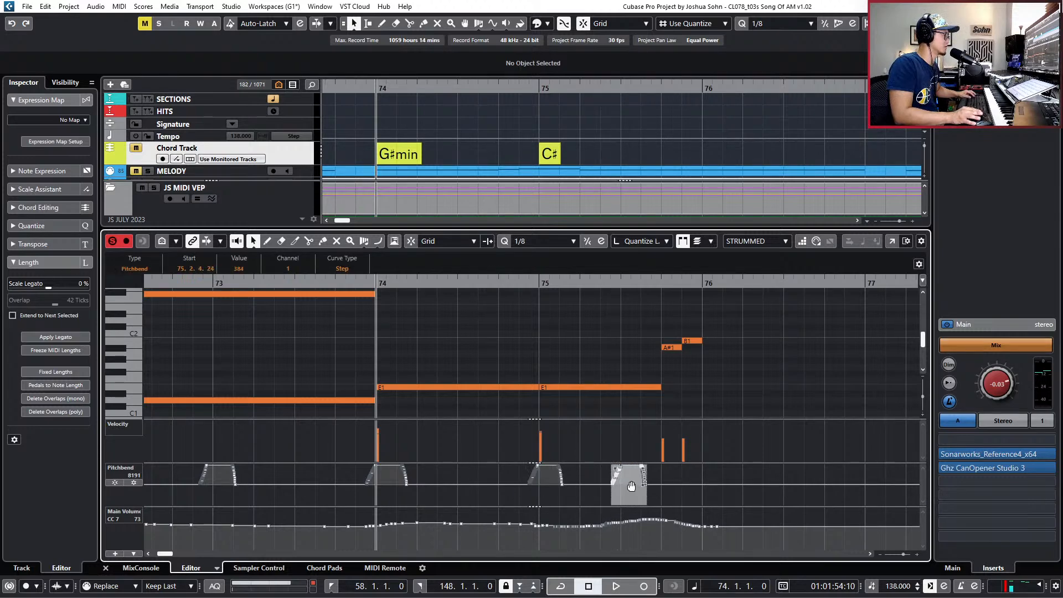
{"action": "key", "text": "space"}
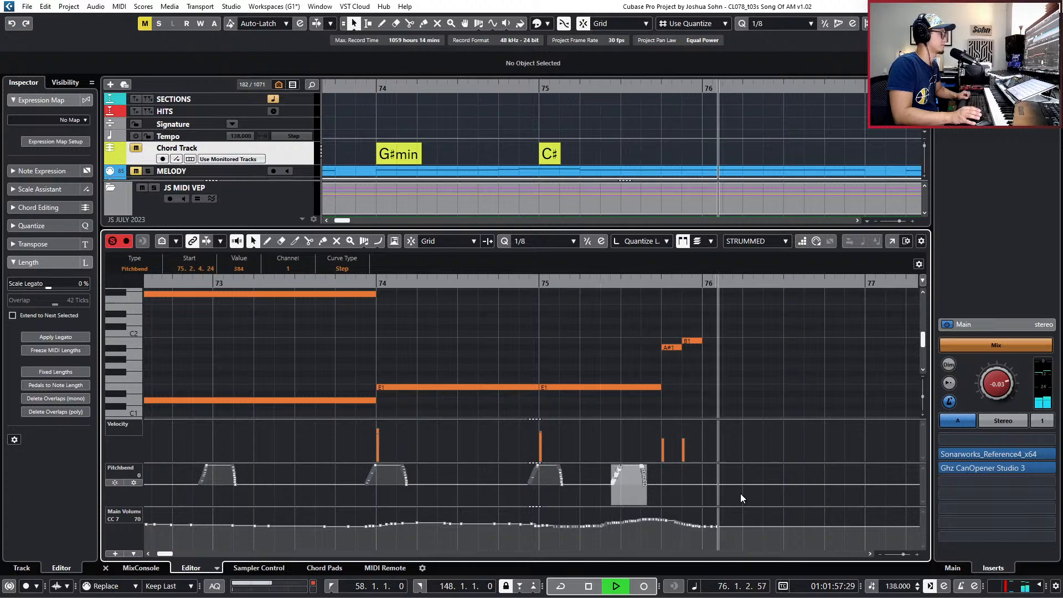
{"action": "key", "text": "space"}
Close the STRUMMED Verse note editor and show an overview of the whole arrangement.
{"action": "key", "text": "g"}
{"action": "key", "text": "g"}
{"action": "key", "text": "g"}
{"action": "key", "text": "g"}
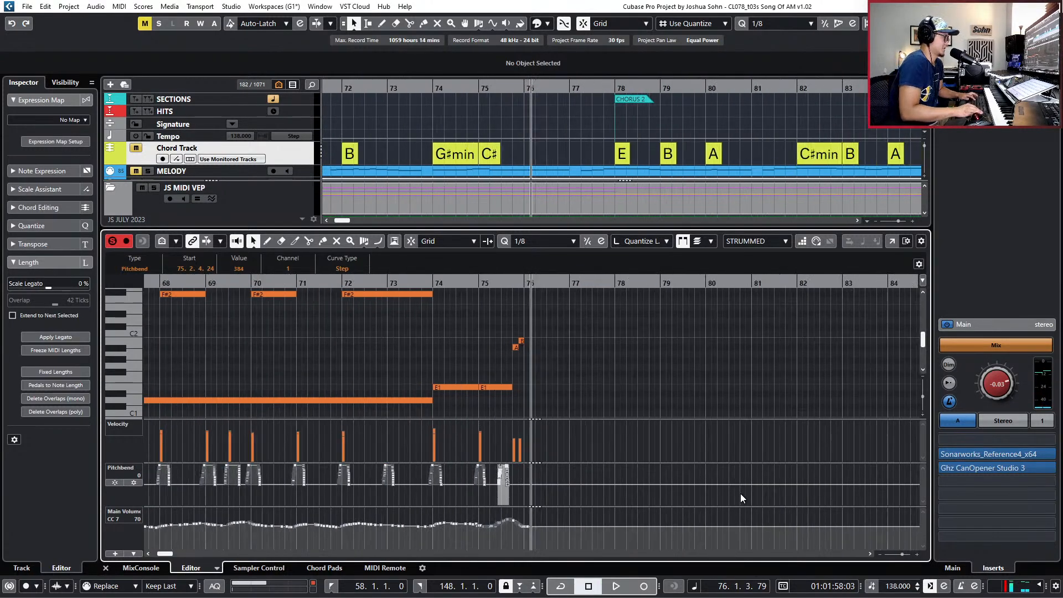
{"action": "key", "text": "KP_Subtract"}
{"action": "key", "text": "ctrl+alt+e"}
{"action": "key", "text": "g"}
{"action": "key", "text": "g"}
{"action": "key", "text": "g"}
{"action": "key", "text": "g"}
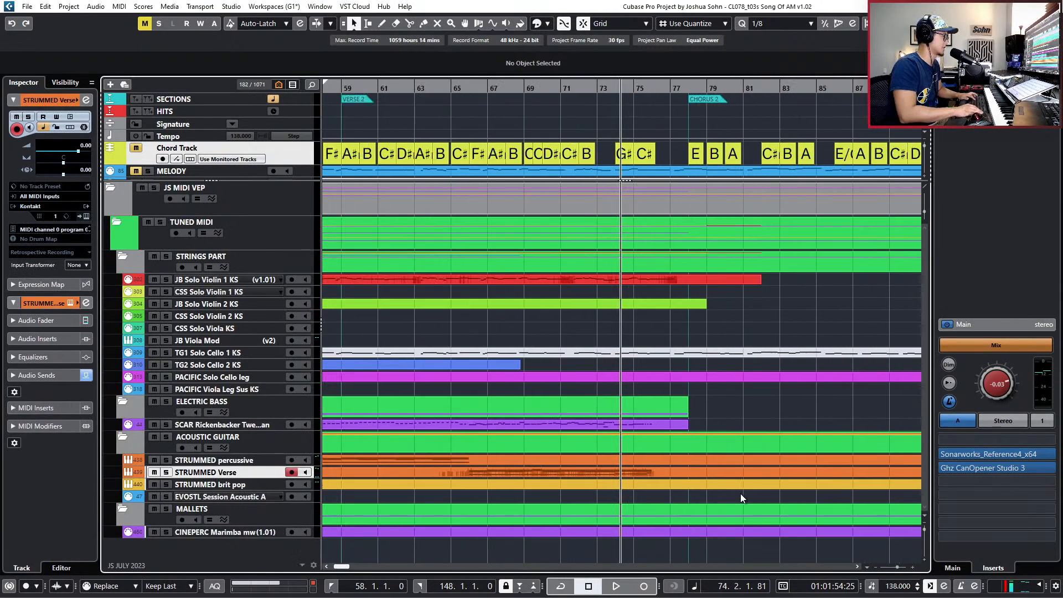
{"action": "key", "text": "KP_Subtract"}
{"action": "key", "text": "KP_Subtract"}
{"action": "key", "text": "KP_Subtract"}
{"action": "key", "text": "KP_Add"}
{"action": "key", "text": "KP_Add"}
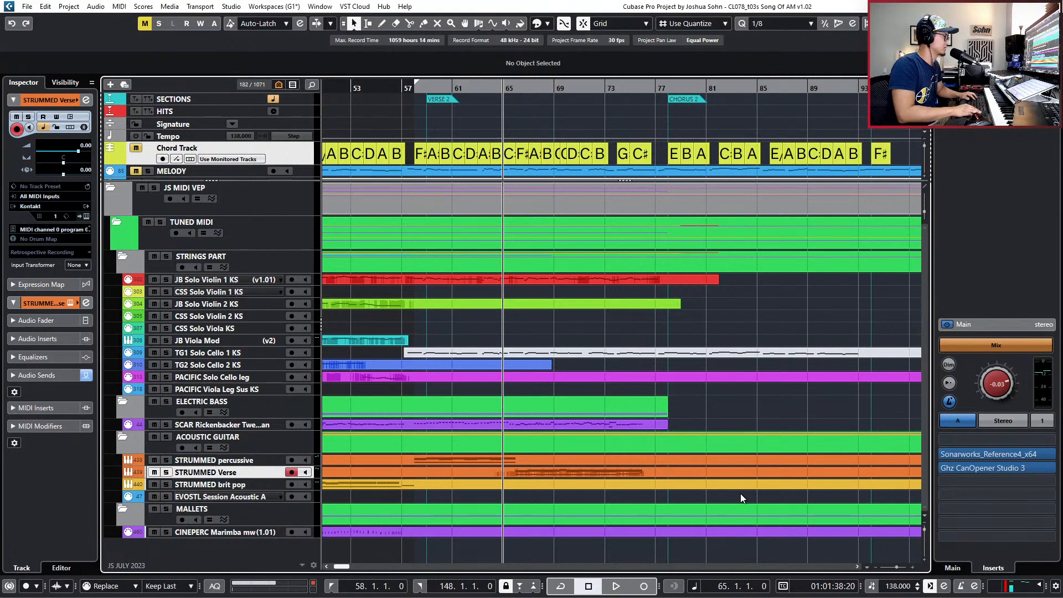
{"action": "key", "text": "g"}
{"action": "key", "text": "g"}
{"action": "key", "text": "g"}
{"action": "key", "text": "KP_Subtract"}
{"action": "key", "text": "KP_Subtract"}
{"action": "key", "text": "KP_Subtract"}
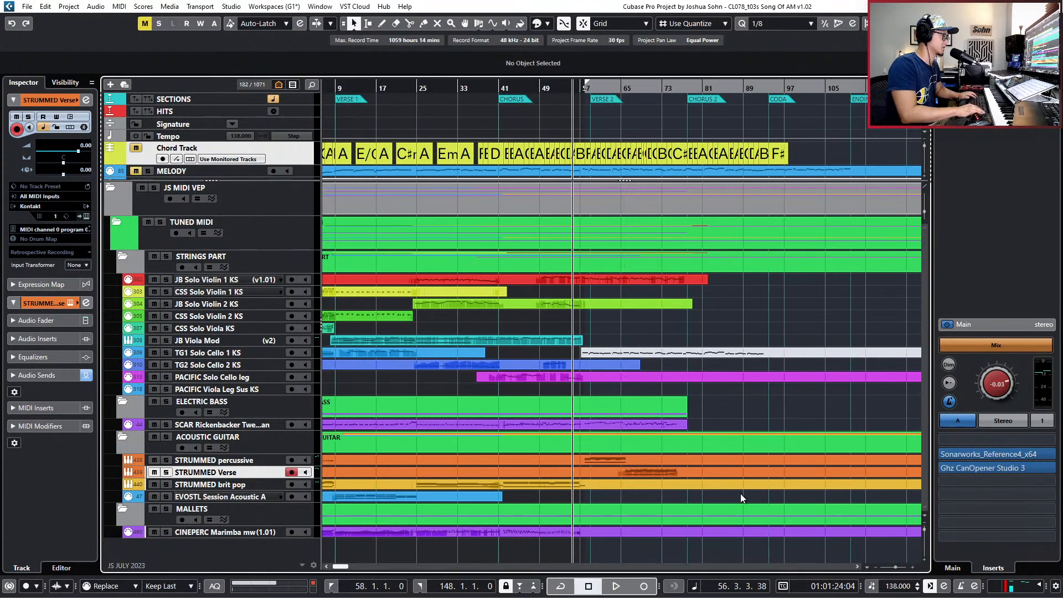
Set the left locator to bar 54 and move the playhead to bar 58.
{"action": "key", "text": "ctrl+KP_1"}
{"action": "key", "text": "KP_Subtract"}
{"action": "key", "text": "KP_Subtract"}
{"action": "key", "text": "KP_Subtract"}
{"action": "key", "text": "KP_Subtract"}
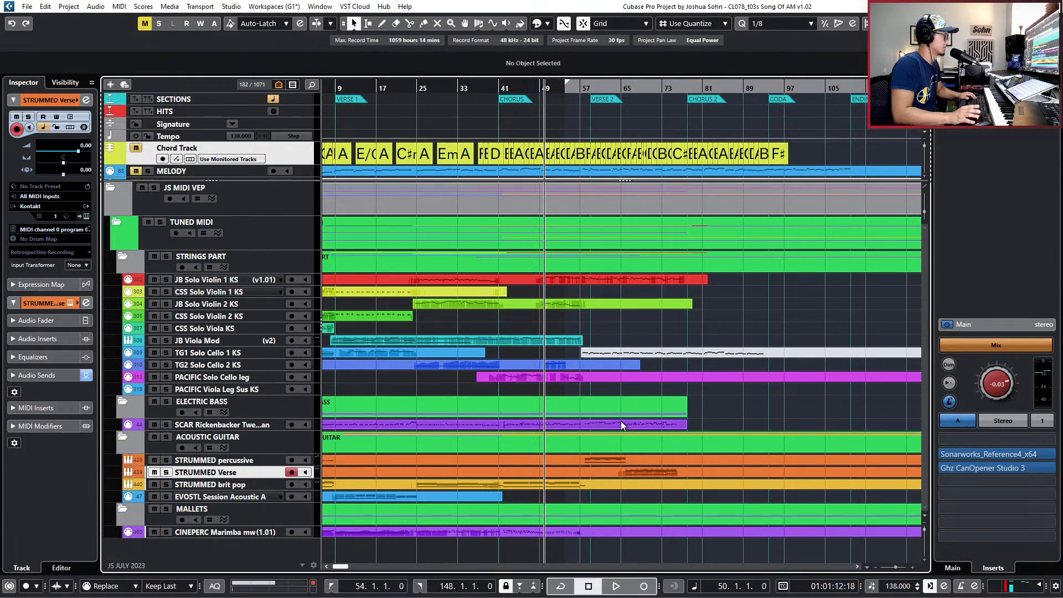
{"action": "key", "text": "KP_Add"}
{"action": "key", "text": "KP_Add"}
{"action": "key", "text": "KP_Add"}
{"action": "key", "text": "KP_Add"}
{"action": "key", "text": "KP_Add"}
{"action": "key", "text": "KP_Add"}
{"action": "key", "text": "KP_Add"}
{"action": "key", "text": "KP_Add"}
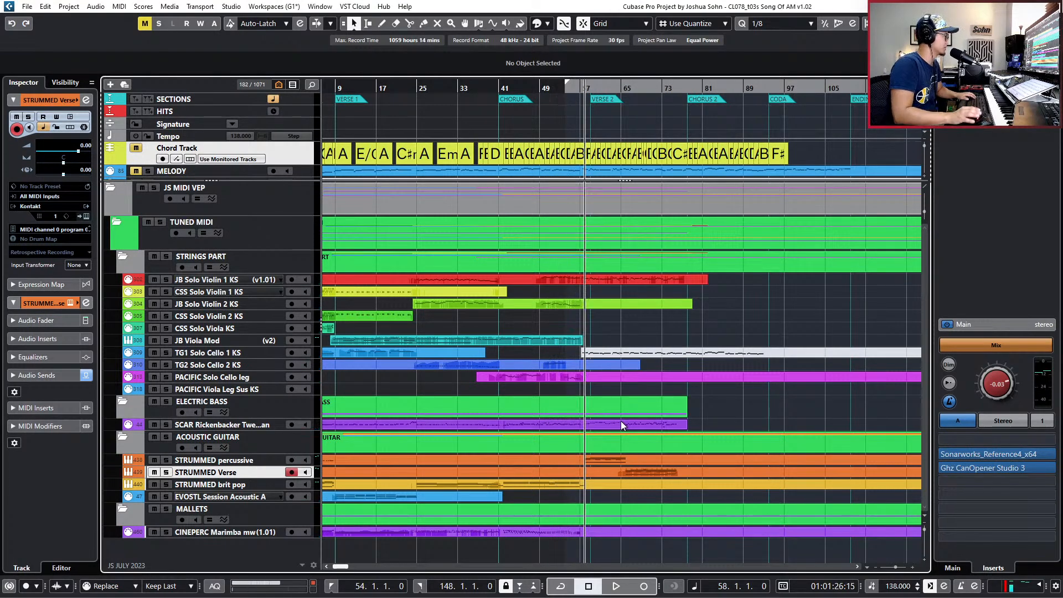
Open the SCAR Rickenbacker bass part in the note editor and play it around bar 58.
{"action": "key", "text": "h"}
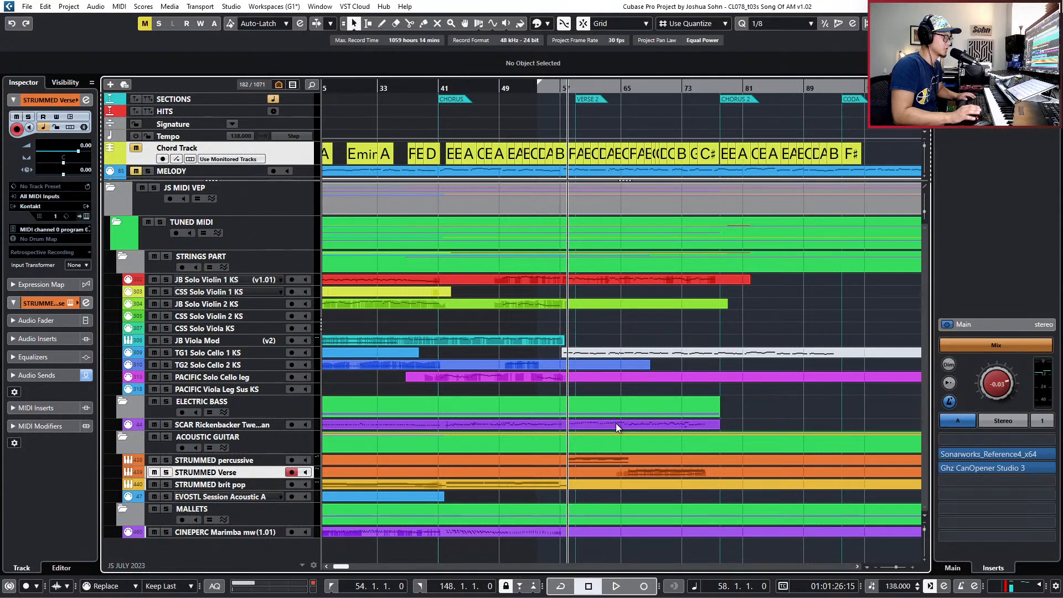
{"action": "double_click", "coordinate": [616, 424]}
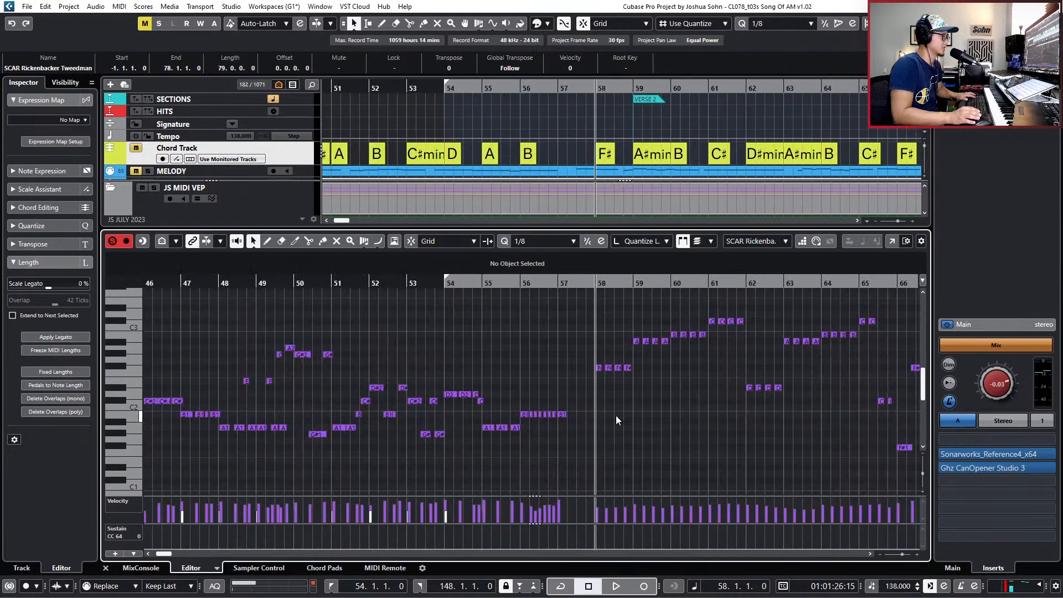
{"action": "scroll", "coordinate": [616, 421], "scroll_direction": "right", "scroll_amount": 4}
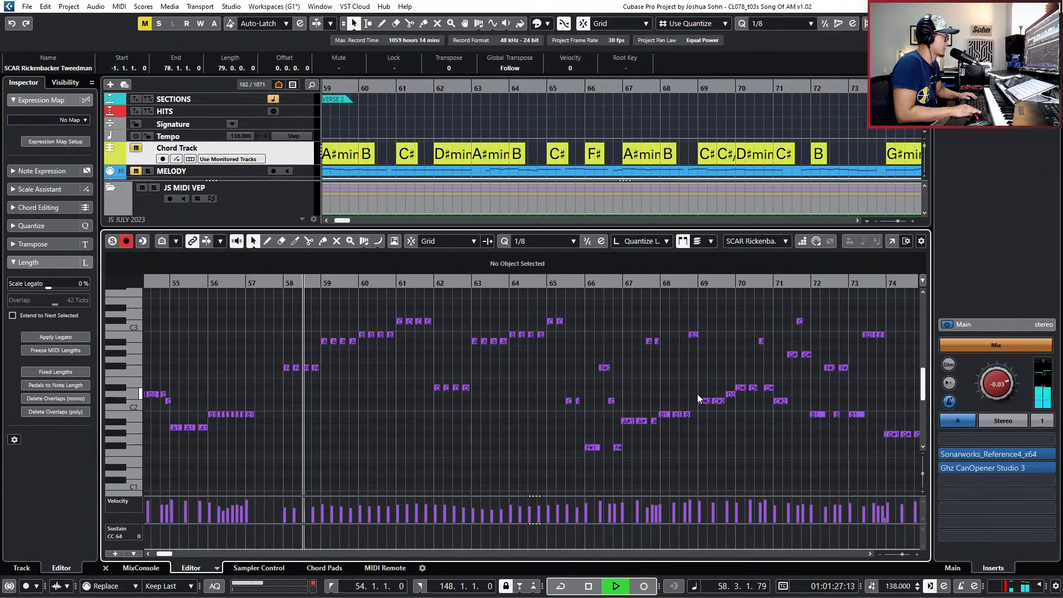
{"action": "scroll", "coordinate": [697, 394], "scroll_direction": "left", "scroll_amount": 2}
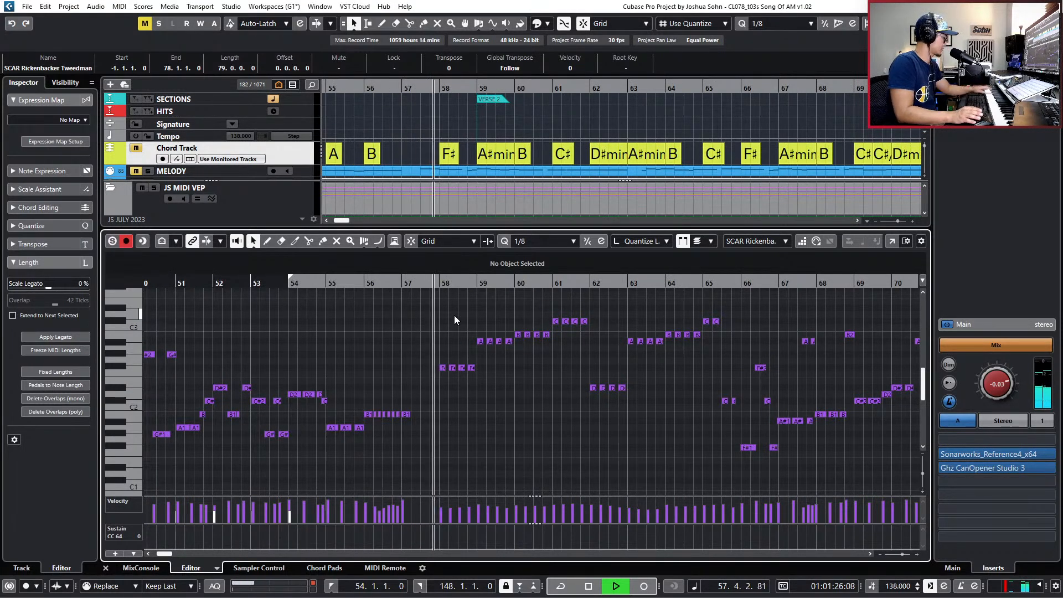
Delete all the bass notes from bar 58 through bar 65.
{"action": "left_click_drag", "start_coordinate": [420, 294], "coordinate": [740, 426]}
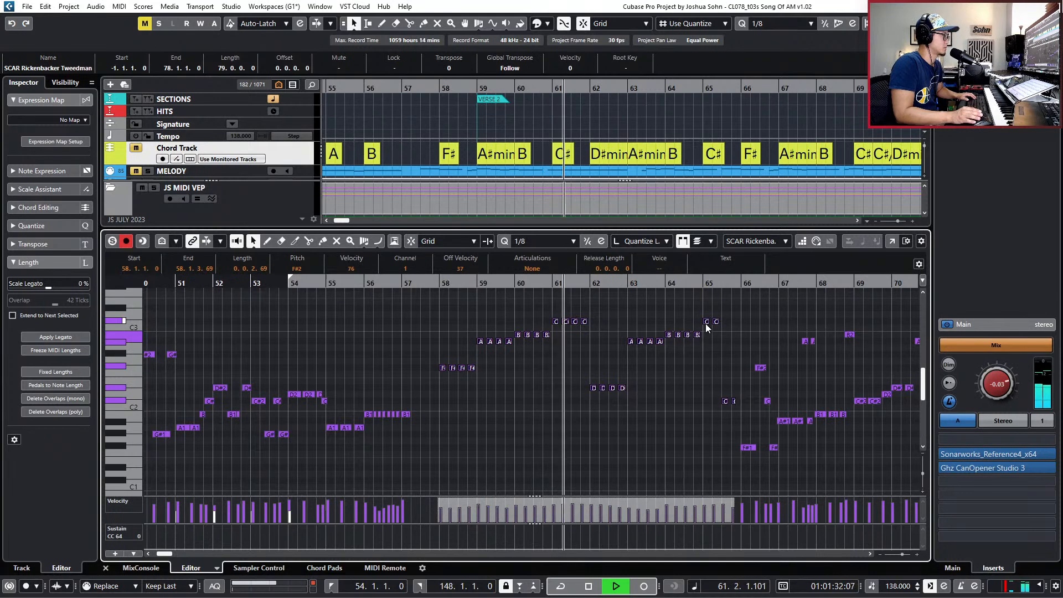
{"action": "key", "text": "space"}
{"action": "key", "text": "Delete"}
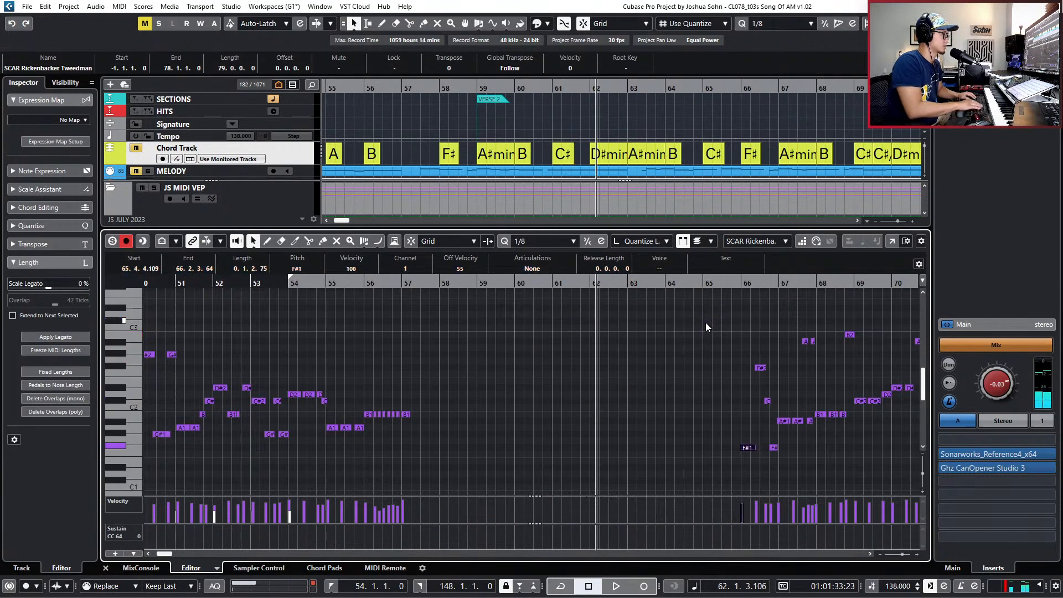
Play from bar 57 through the emptied bass bars to bar 65.
{"action": "key", "text": "KP_Subtract"}
{"action": "key", "text": "KP_Subtract"}
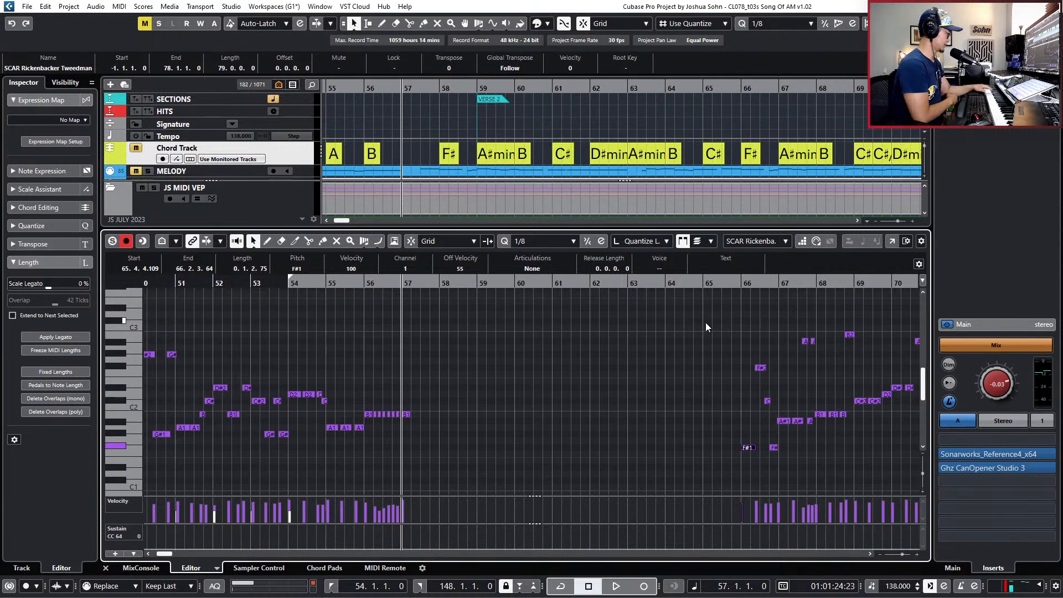
{"action": "scroll", "coordinate": [705, 323], "scroll_direction": "down", "scroll_amount": 3}
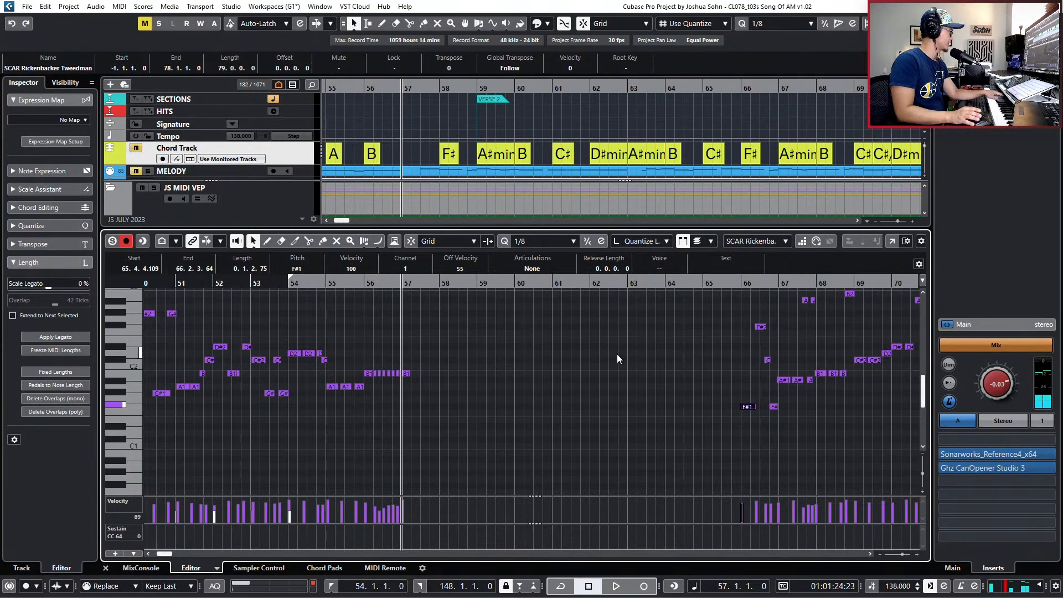
{"action": "key", "text": "space"}
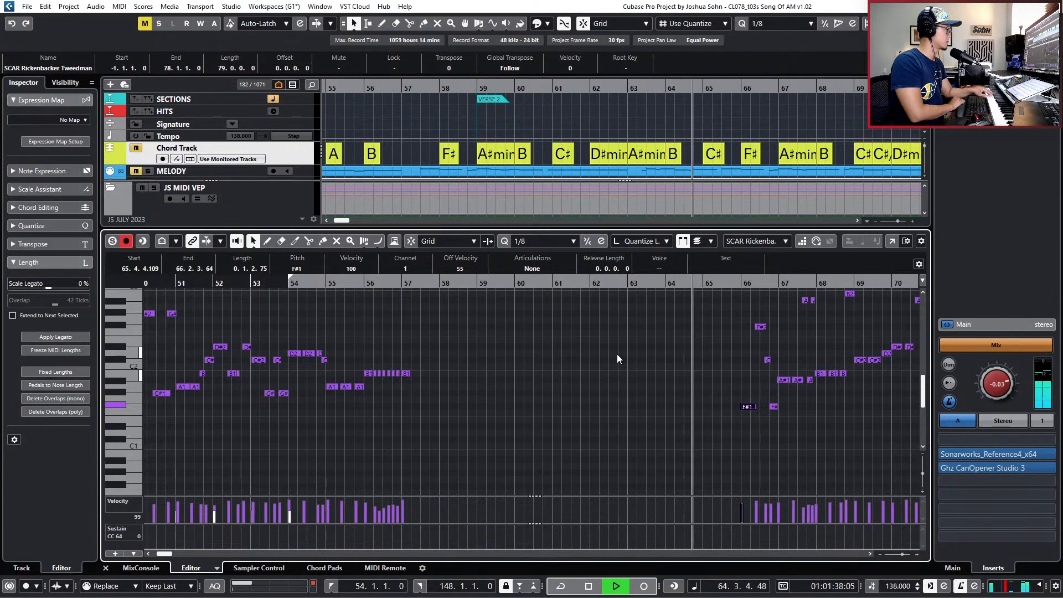
{"action": "key", "text": "space"}
Change the A#min chord at bar 63 to A#min/C# on the Chord Track.
{"action": "double_click", "coordinate": [648, 153]}
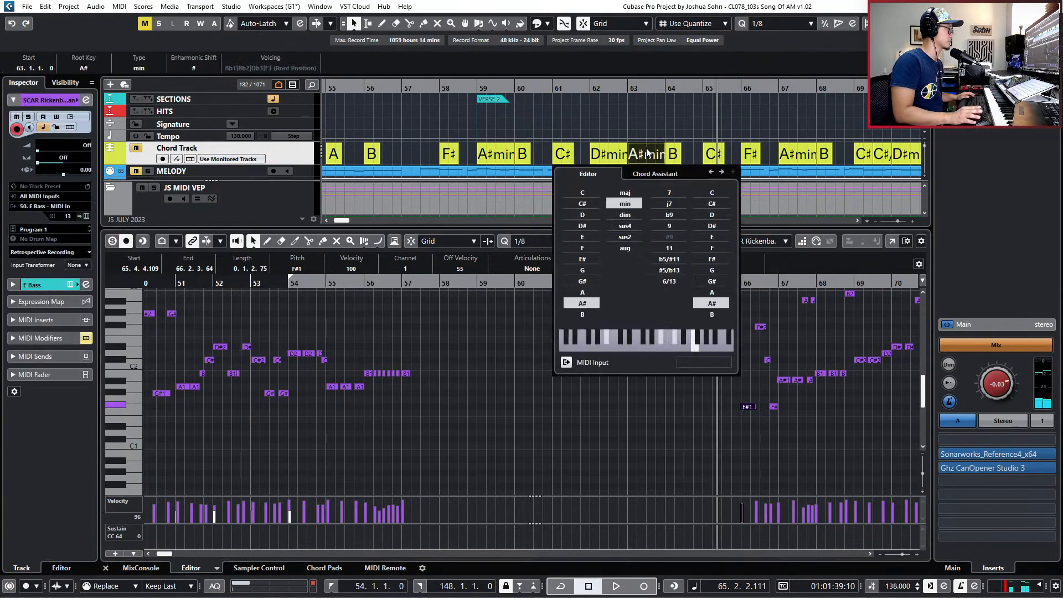
{"action": "left_click", "coordinate": [706, 204]}
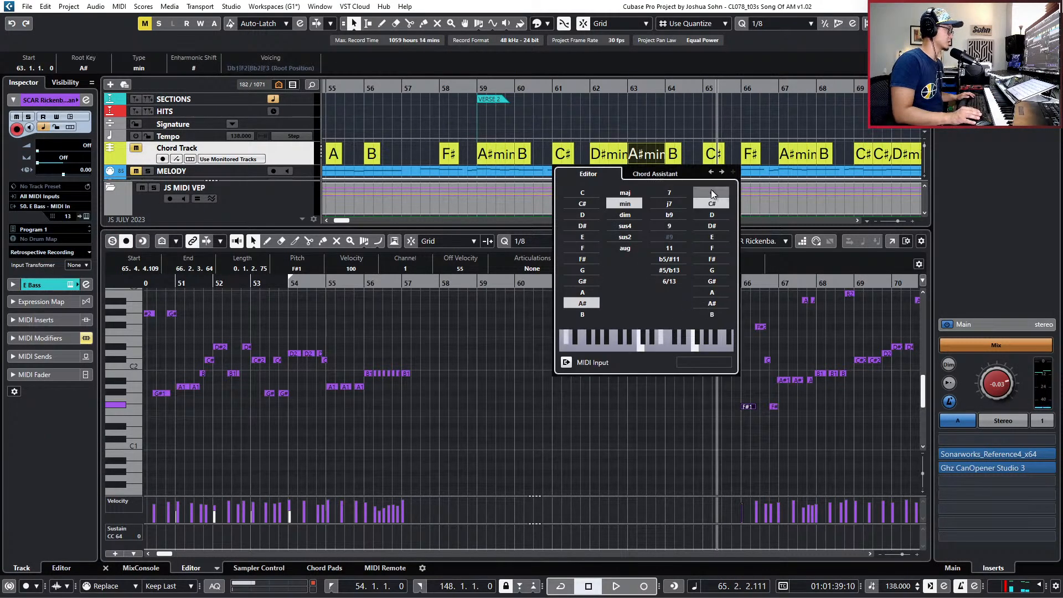
{"action": "key", "text": "Escape"}
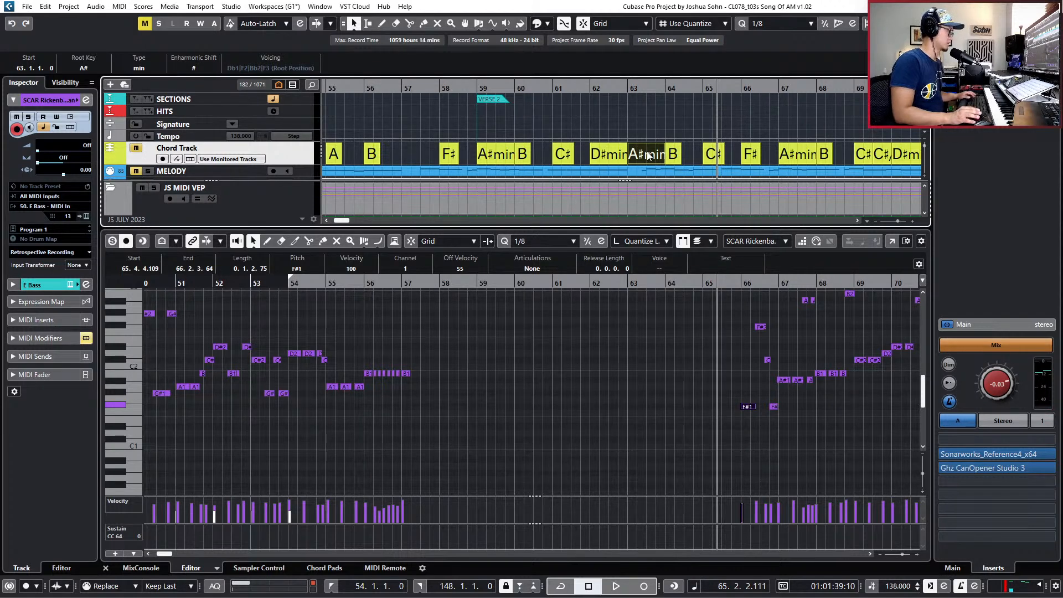
Frame bars 55 to 66 of the bass part and play from bar 56.
{"action": "key", "text": "KP_0"}
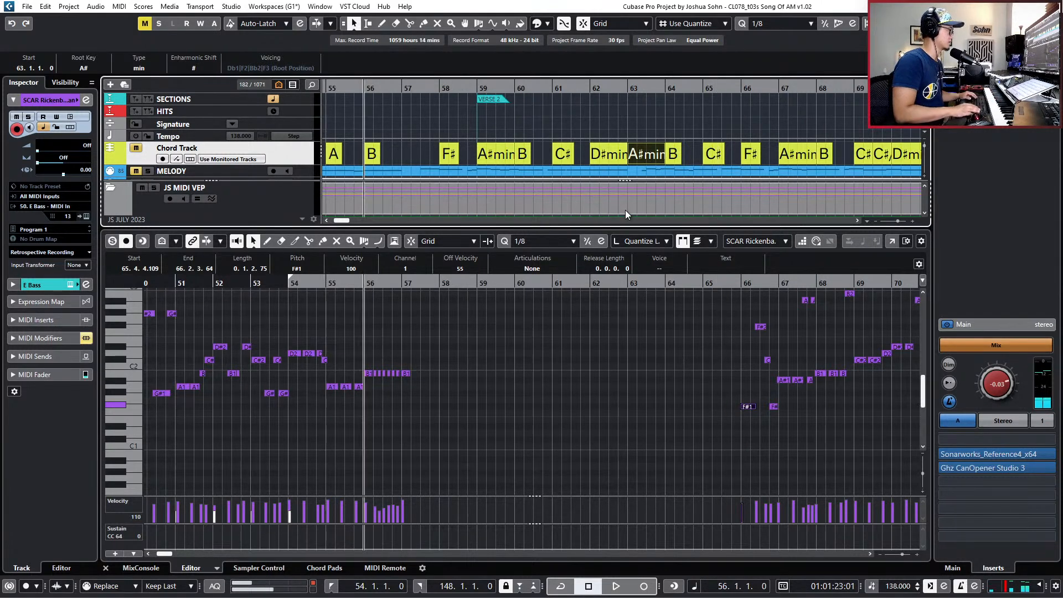
{"action": "left_click", "coordinate": [672, 366]}
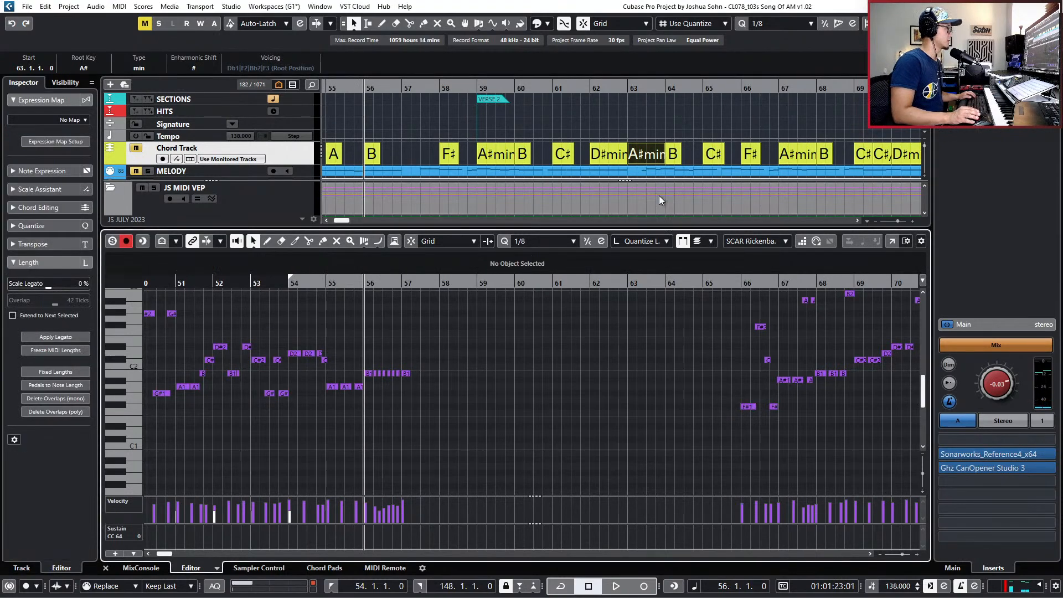
{"action": "scroll", "coordinate": [643, 154], "scroll_direction": "up", "scroll_amount": 2}
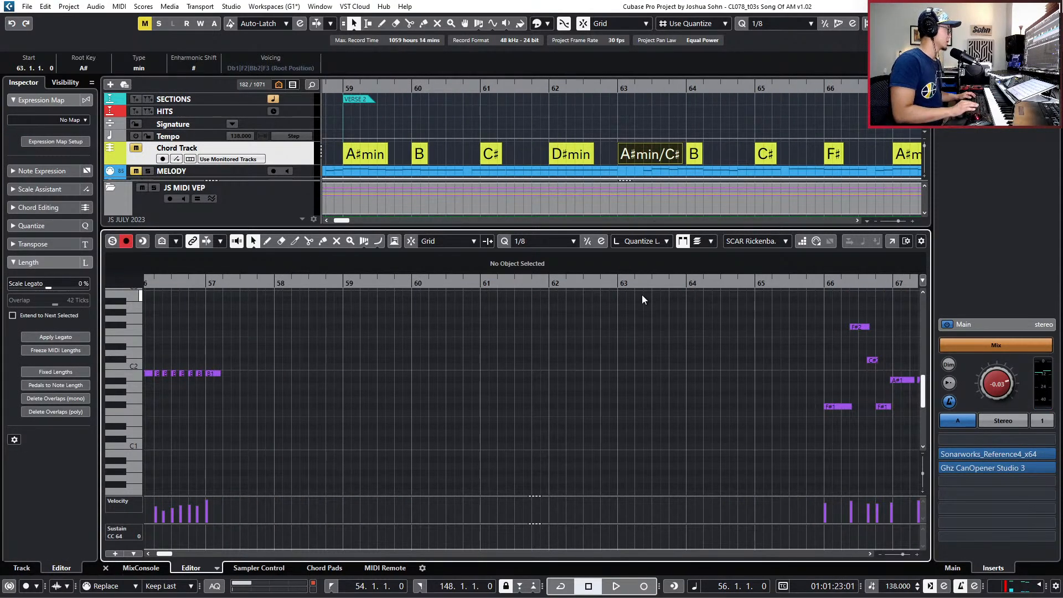
{"action": "scroll", "coordinate": [643, 295], "scroll_direction": "left", "scroll_amount": 2}
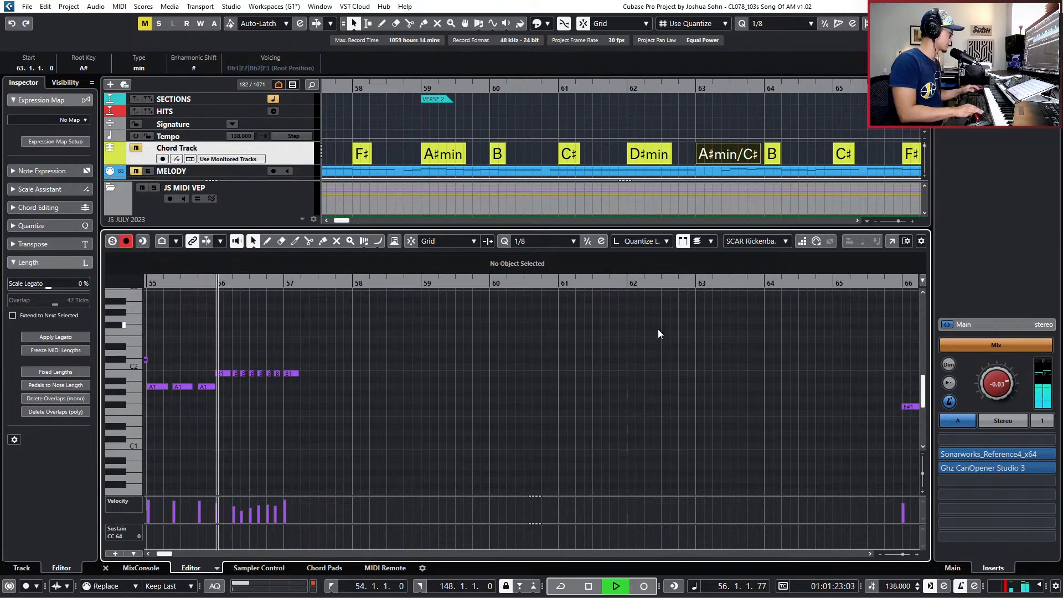
Record a bass line over the emptied bars 58 through 65 of the SCAR Rickenbacker part.
{"action": "key", "text": "KP_Multiply"}
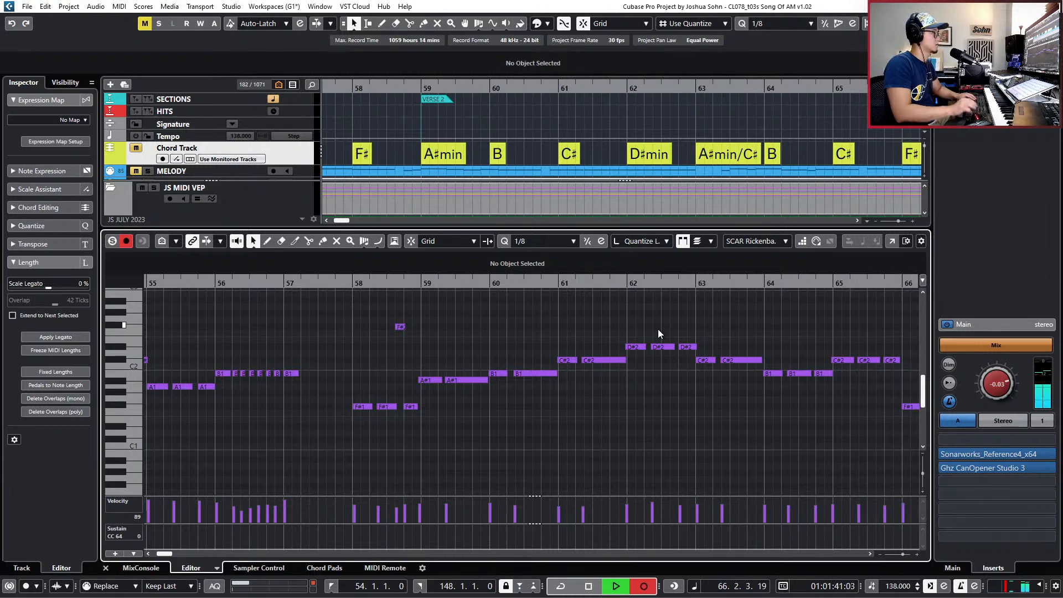
{"action": "key", "text": "g"}
{"action": "key", "text": "g"}
{"action": "key", "text": "g"}
{"action": "key", "text": "g"}
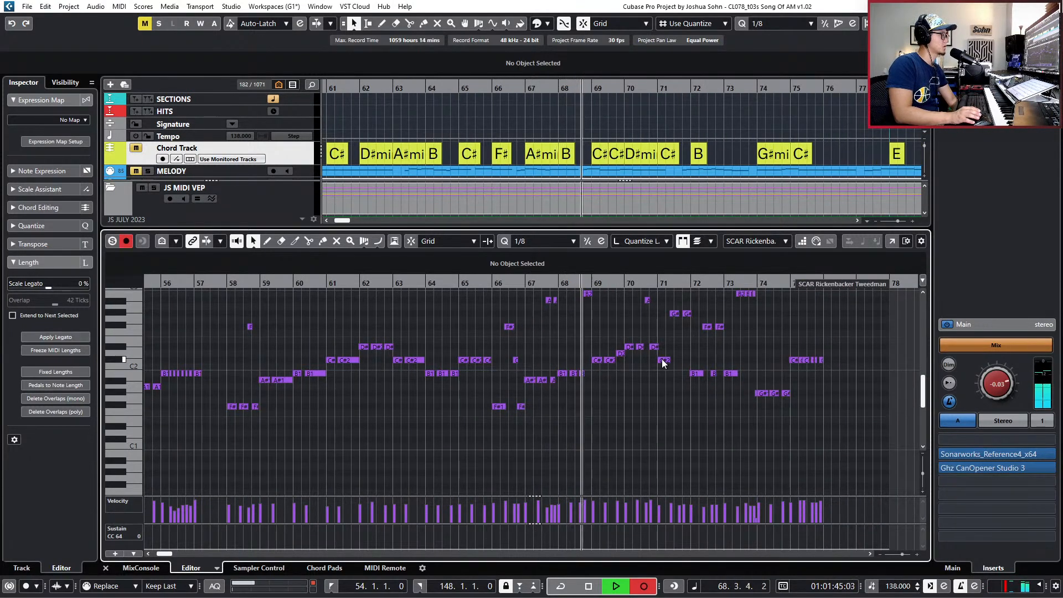
Tighten the timing of the B1 bass notes in bar 68.
{"action": "key", "text": "h"}
{"action": "key", "text": "h"}
{"action": "key", "text": "h"}
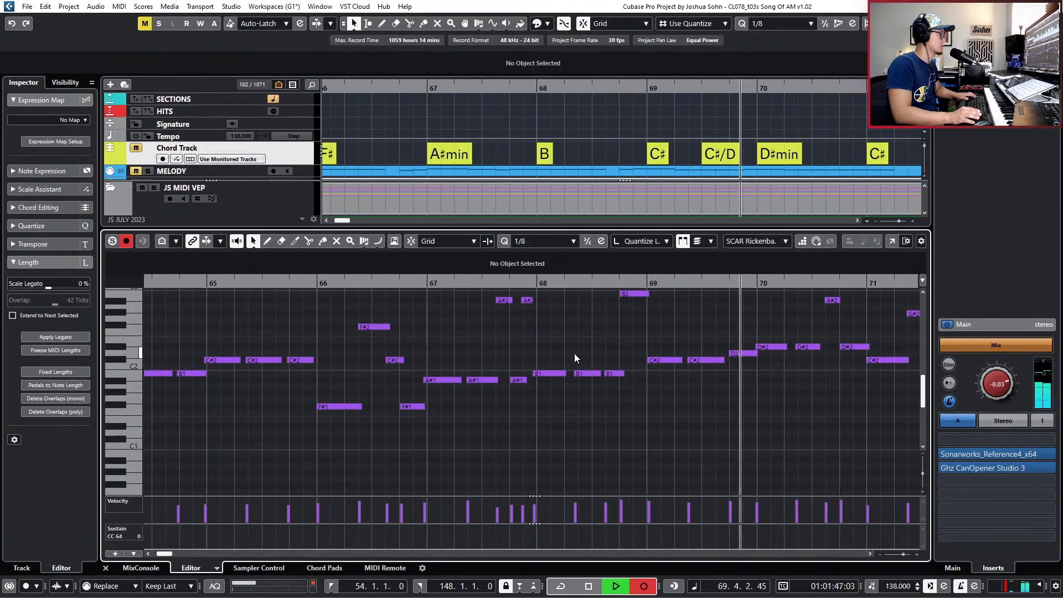
{"action": "left_click_drag", "start_coordinate": [596, 386], "coordinate": [609, 383]}
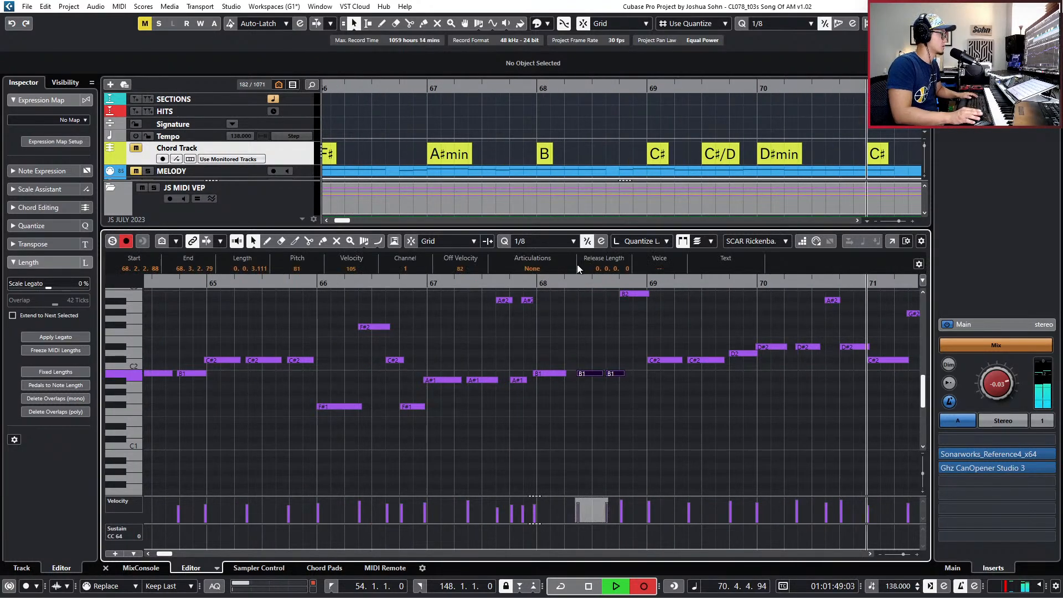
{"action": "left_click", "coordinate": [559, 330]}
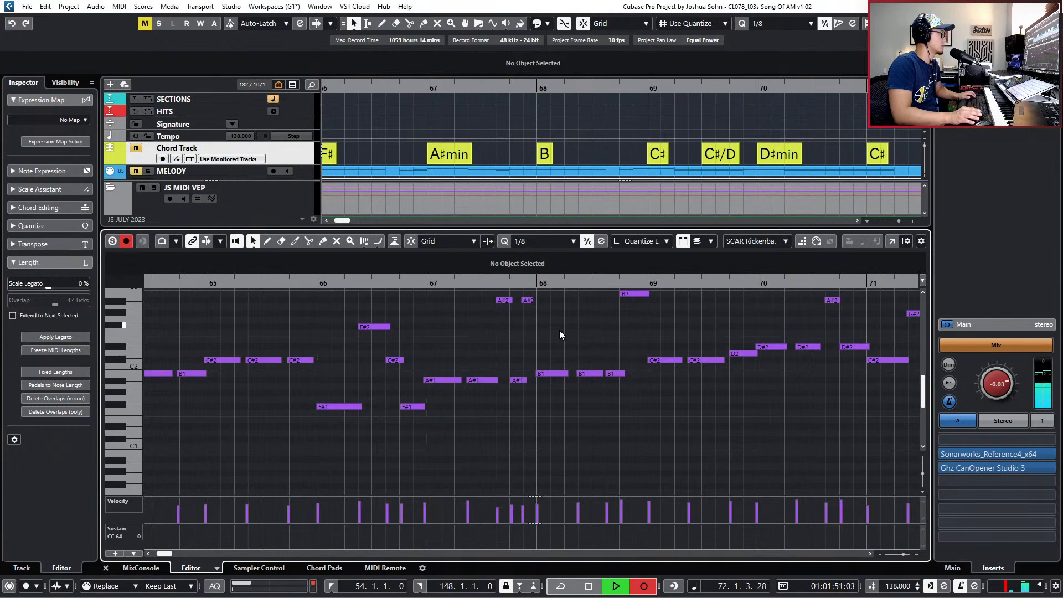
{"action": "key", "text": "g"}
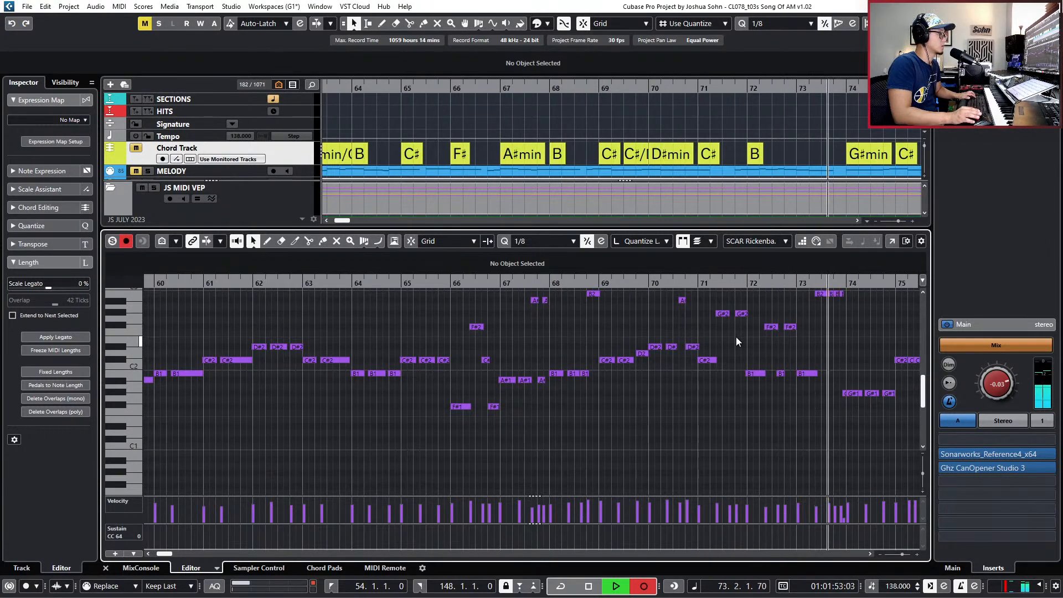
{"action": "key", "text": "h"}
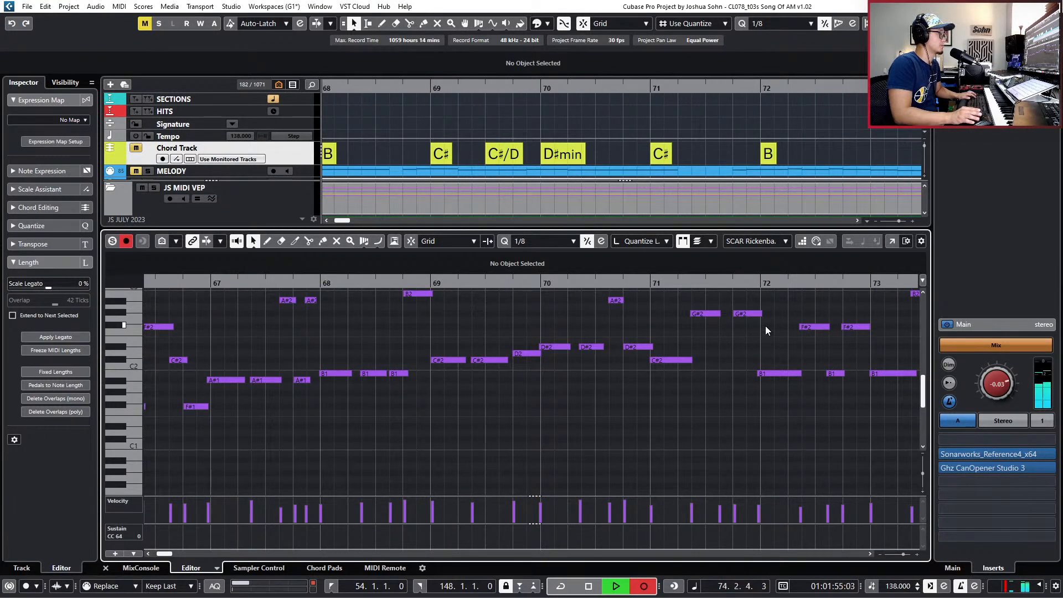
Stop recording and play the new bass take back from bar 56.
{"action": "key", "text": "g"}
{"action": "key", "text": "g"}
{"action": "key", "text": "g"}
{"action": "key", "text": "space"}
{"action": "key", "text": "g"}
{"action": "key", "text": "g"}
{"action": "key", "text": "h"}
{"action": "key", "text": "h"}
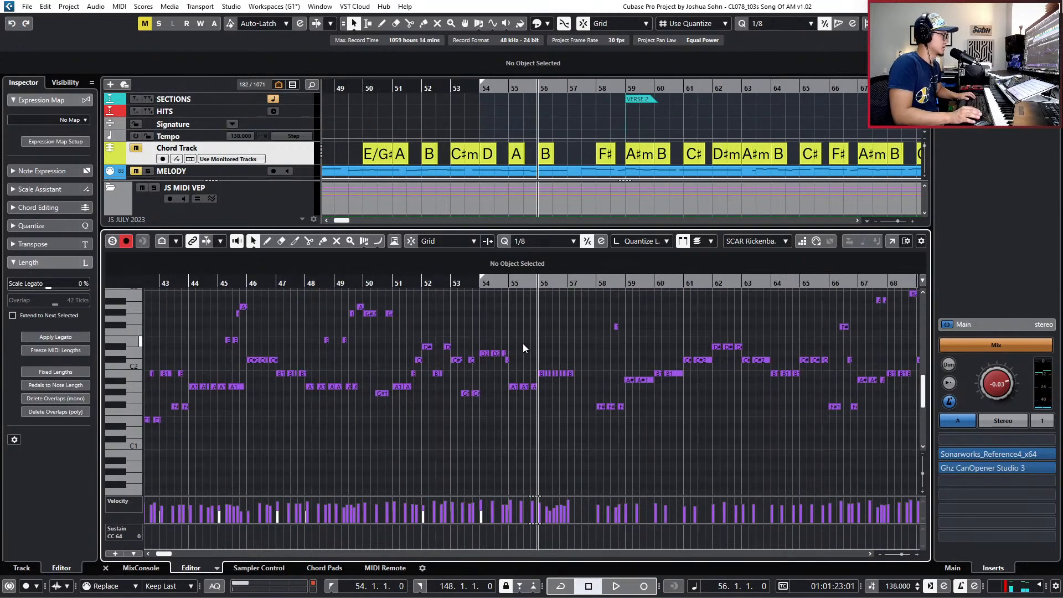
{"action": "scroll", "coordinate": [533, 339], "scroll_direction": "up", "scroll_amount": 3}
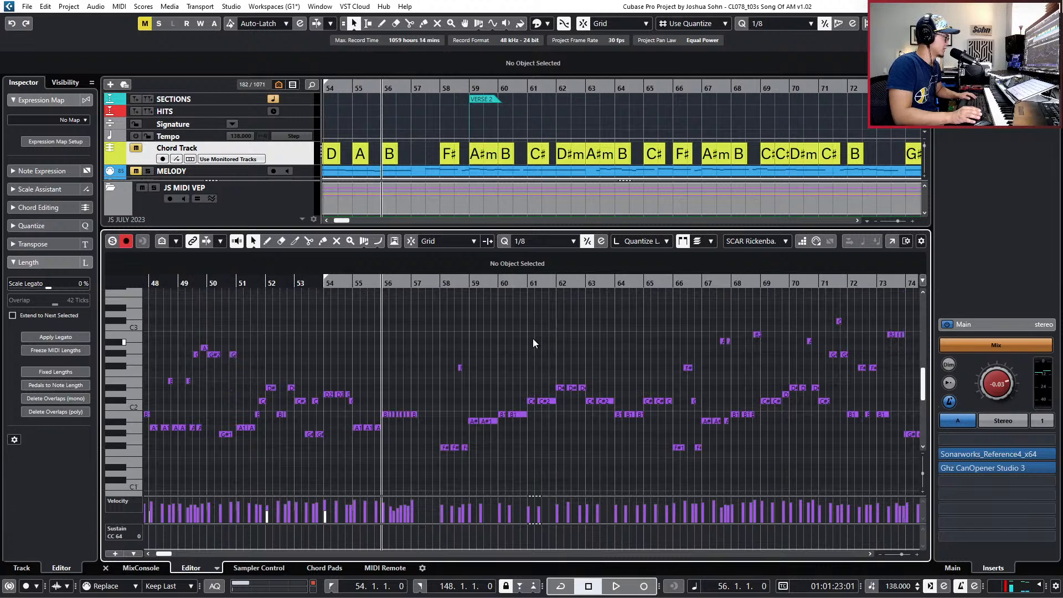
{"action": "key", "text": "space"}
Stop playback and delete all the bass notes from bar 58 through bar 65.
{"action": "left_click_drag", "start_coordinate": [448, 336], "coordinate": [666, 484]}
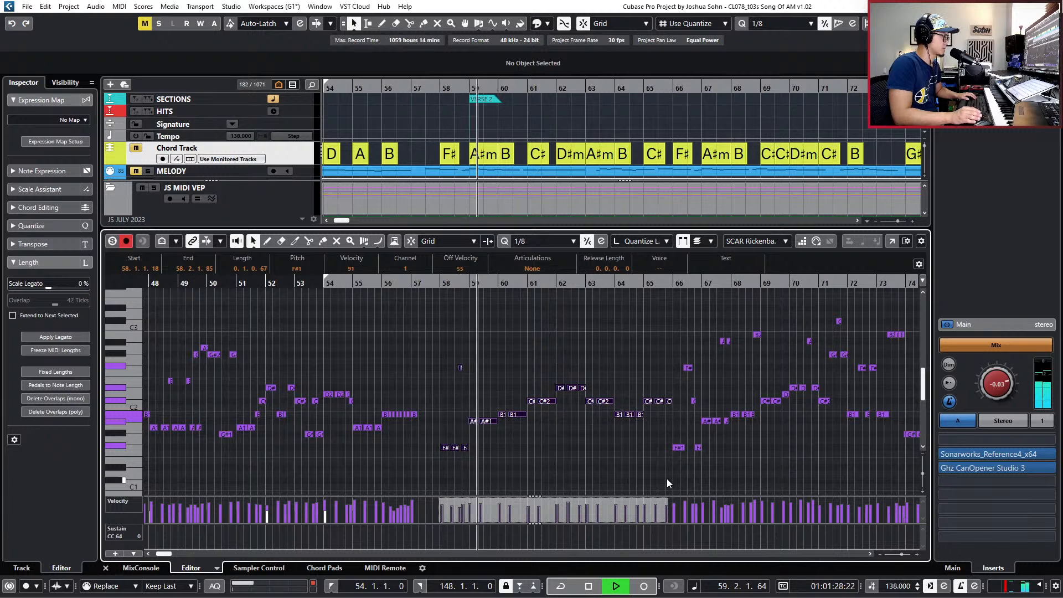
{"action": "key", "text": "space"}
{"action": "key", "text": "Delete"}
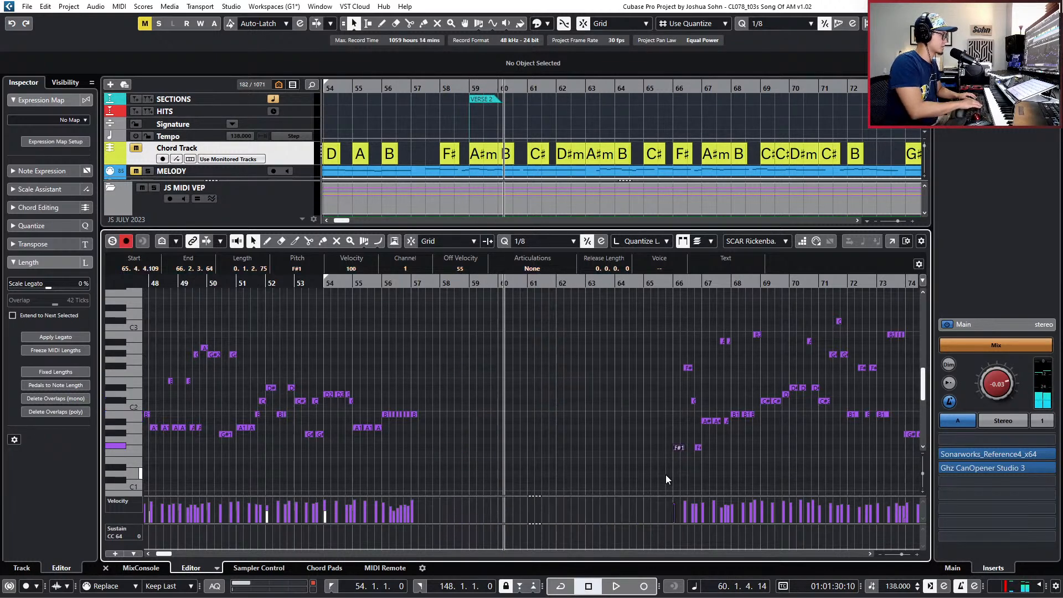
Record another bass take from bar 58 through bar 65 and undo it.
{"action": "key", "text": "KP_Multiply"}
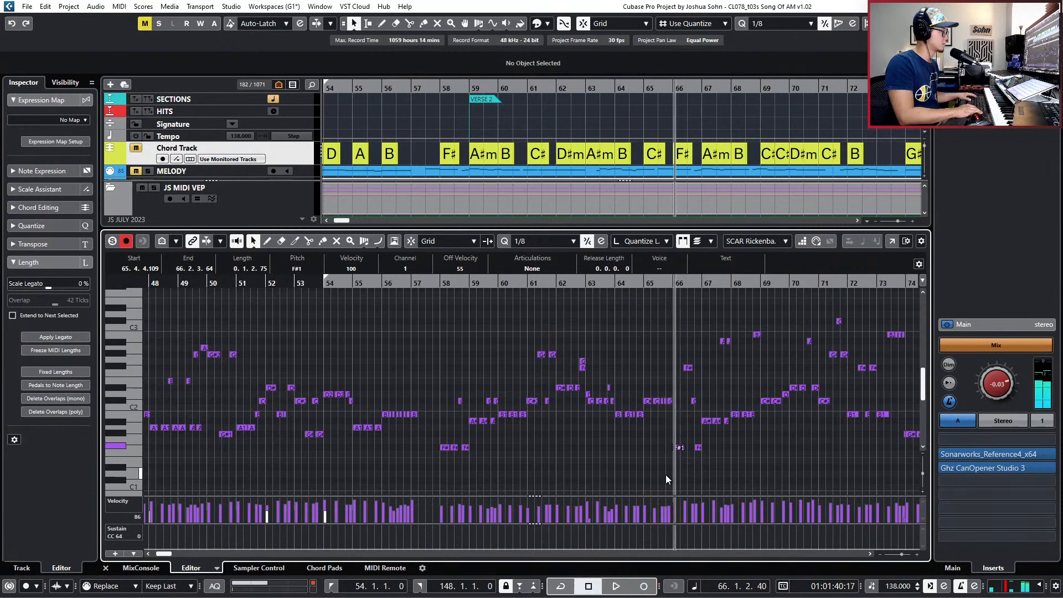
{"action": "key", "text": "space"}
{"action": "key", "text": "ctrl+z"}
{"action": "key", "text": "space"}
{"action": "key", "text": "KP_Multiply"}
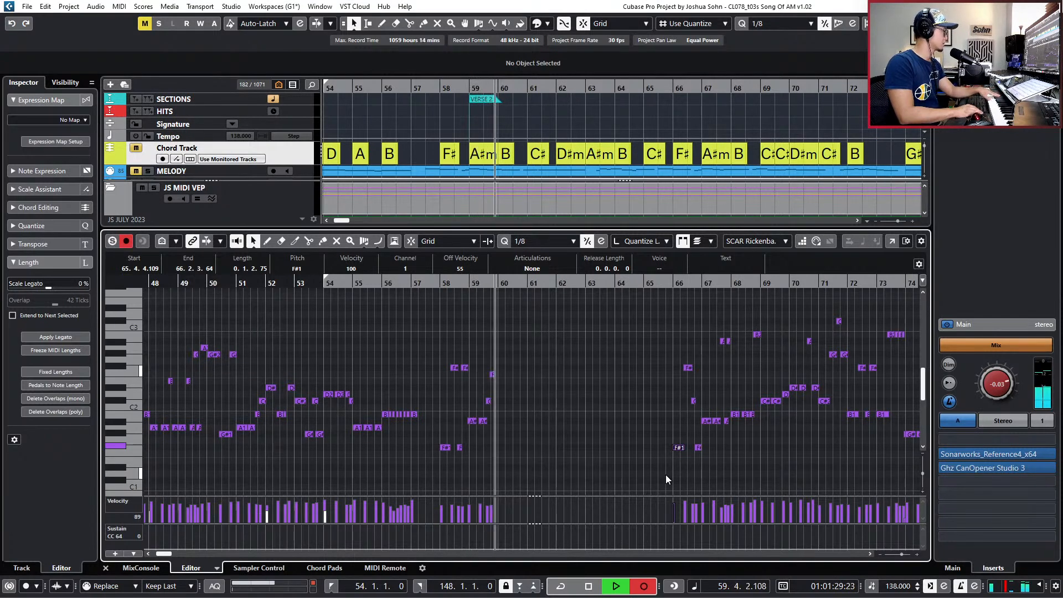
{"action": "key", "text": "space"}
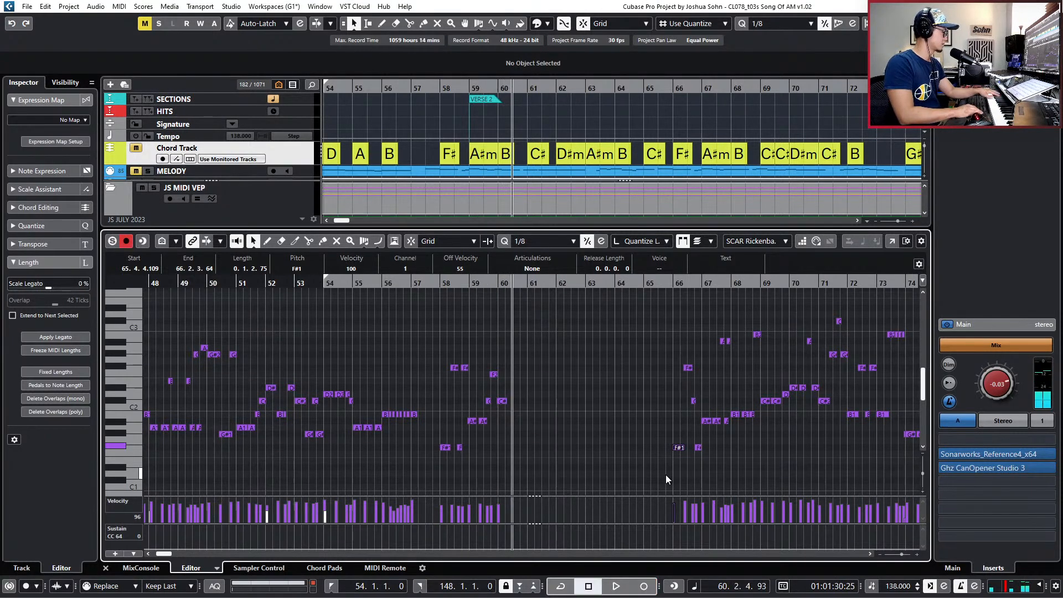
{"action": "key", "text": "KP_Subtract"}
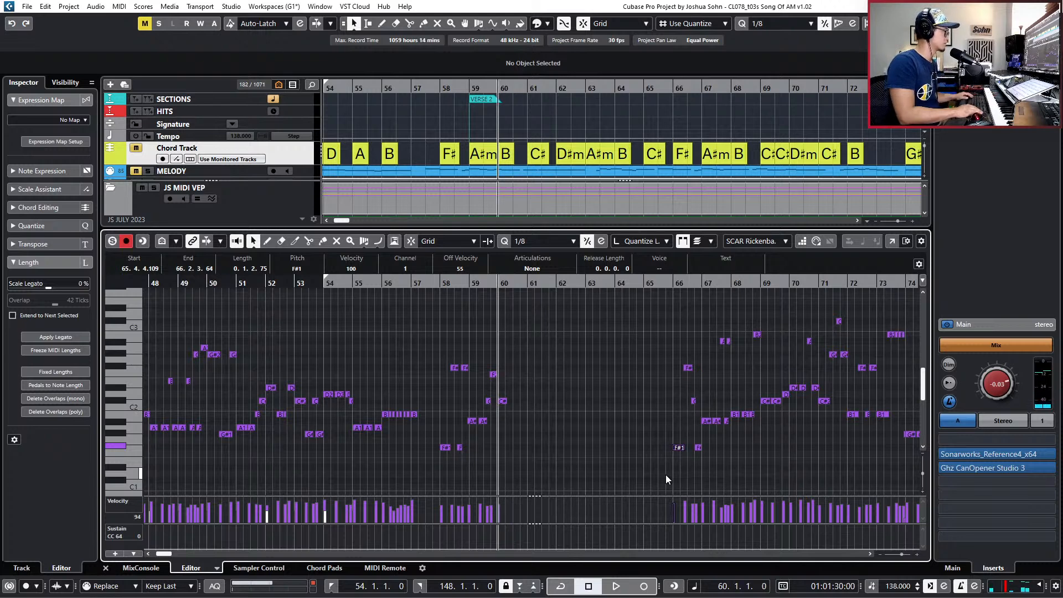
{"action": "key", "text": "ctrl+z"}
Rewind and record a fresh bass take from bar 58 through bar 65.
{"action": "key", "text": "KP_Subtract"}
{"action": "key", "text": "space"}
{"action": "key", "text": "KP_Subtract"}
{"action": "key", "text": "KP_Multiply"}
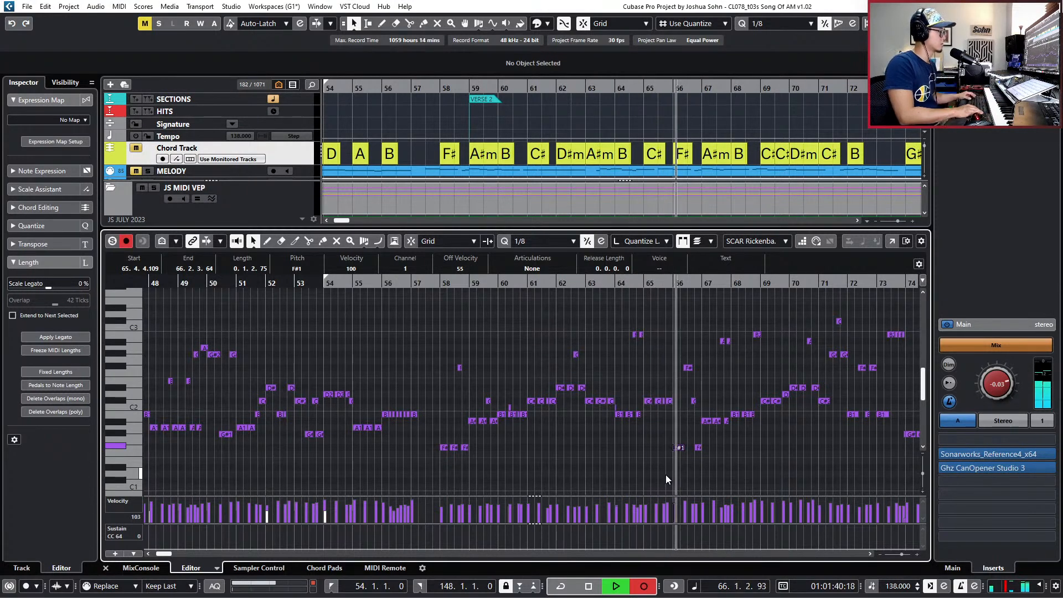
{"action": "key", "text": "space"}
{"action": "key", "text": "h"}
{"action": "key", "text": "h"}
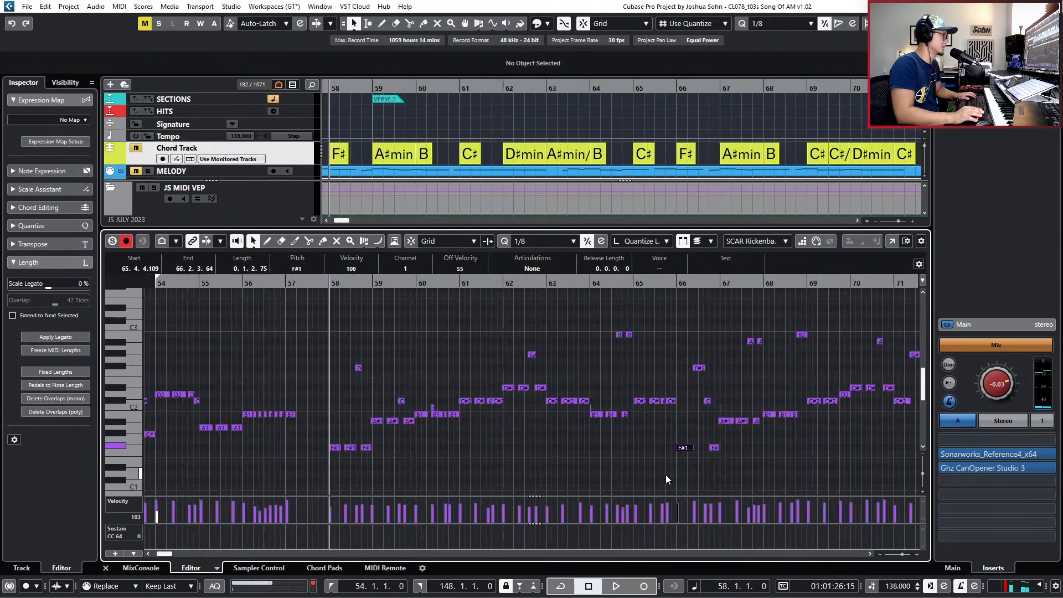
Try deleting the stray C2 note in bar 60 during playback, and undo the whole recorded take.
{"action": "key", "text": "space"}
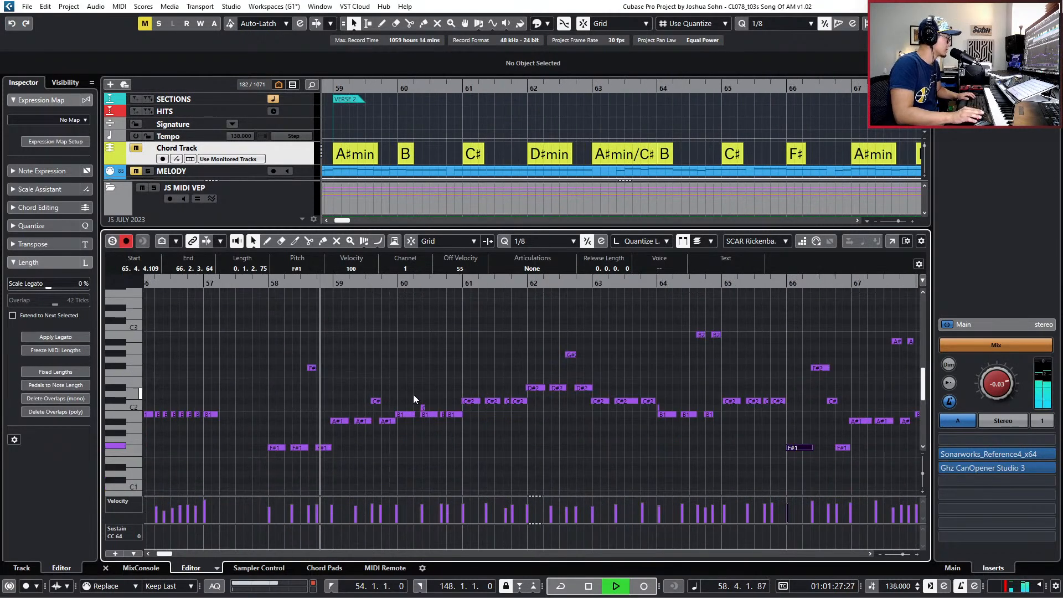
{"action": "left_click", "coordinate": [423, 408]}
{"action": "key", "text": "Delete"}
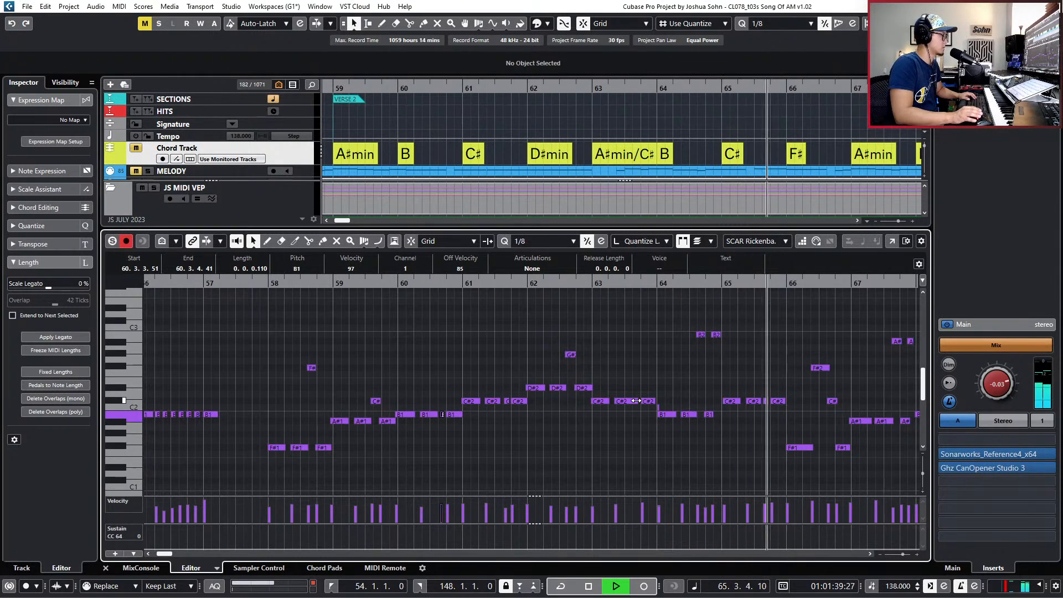
{"action": "key", "text": "space"}
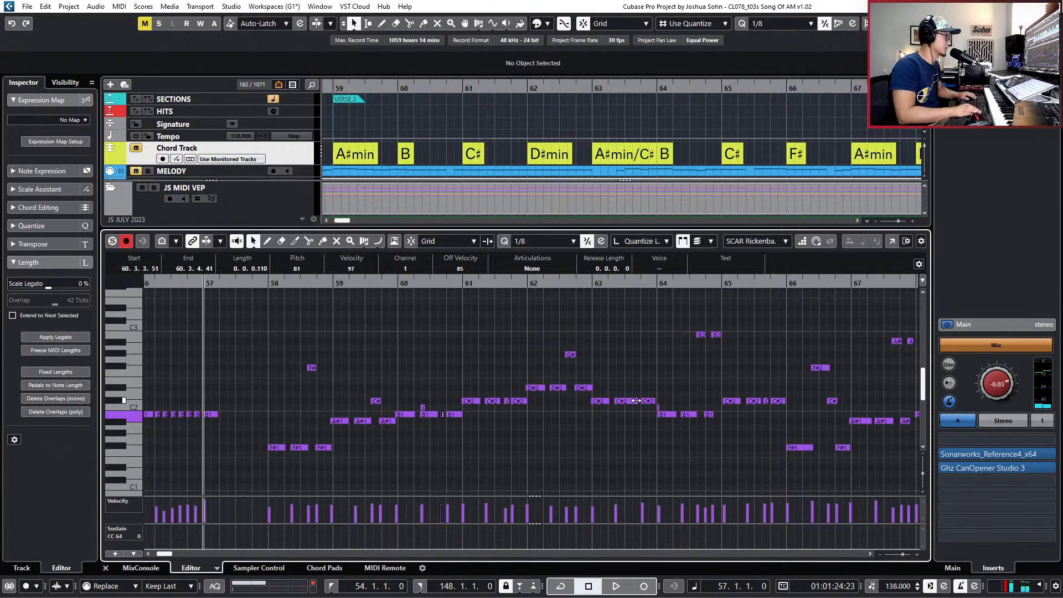
{"action": "key", "text": "ctrl+z"}
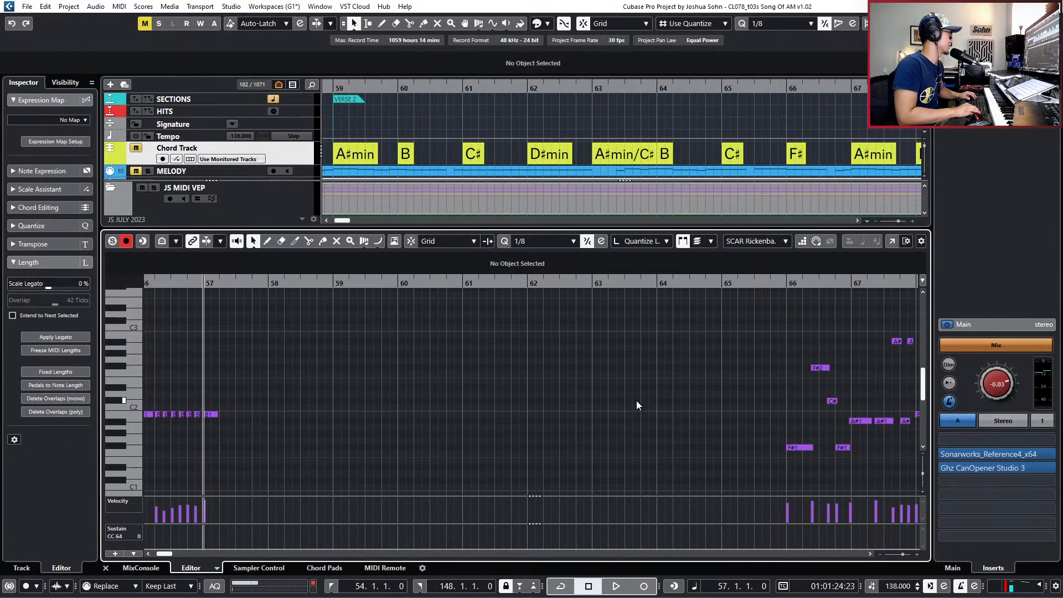
{"action": "key", "text": "space"}
{"action": "key", "text": "KP_Multiply"}
{"action": "key", "text": "space"}
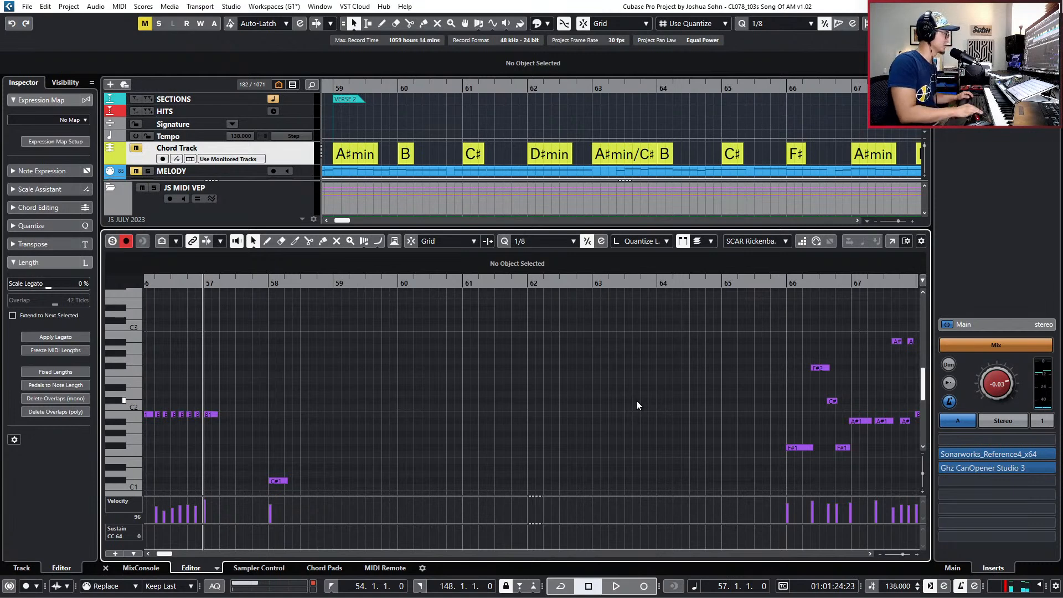
{"action": "key", "text": "KP_Multiply"}
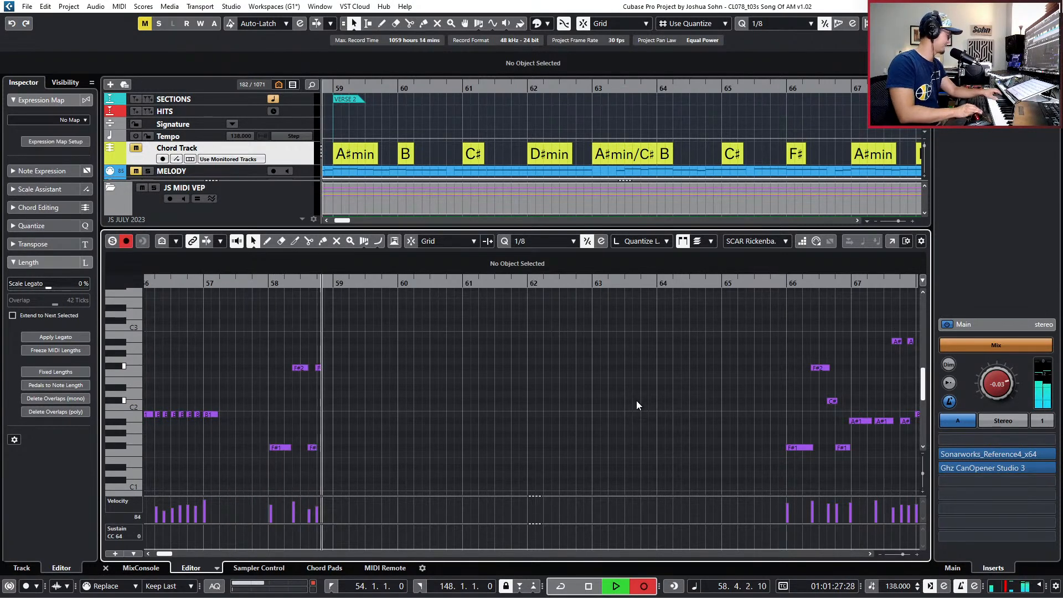
{"action": "key", "text": "space"}
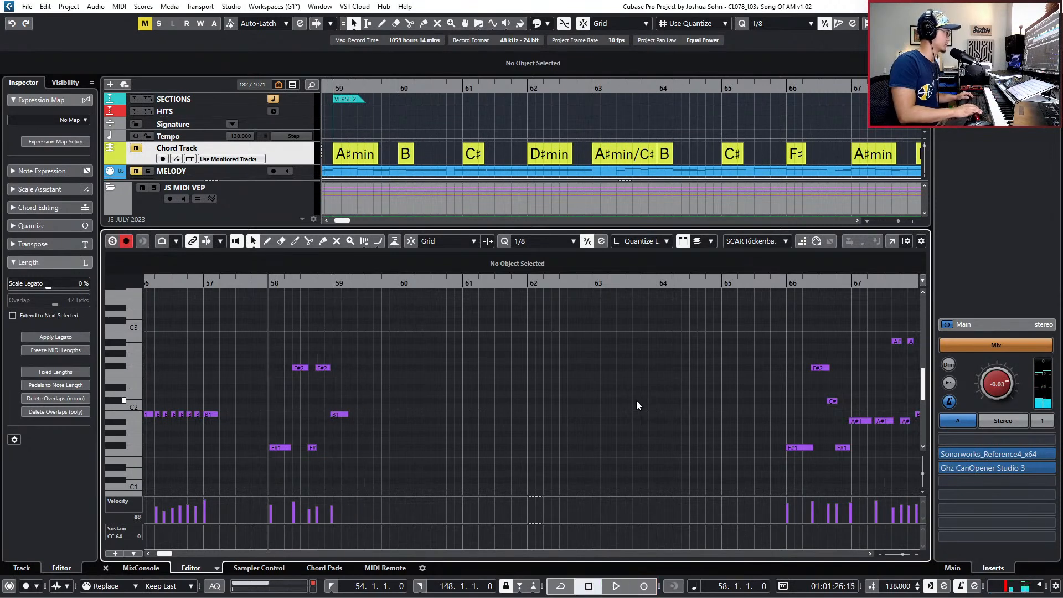
Record the bass line from bar 58 through bar 65 and delete the stray short notes in bar 64.
{"action": "key", "text": "KP_Multiply"}
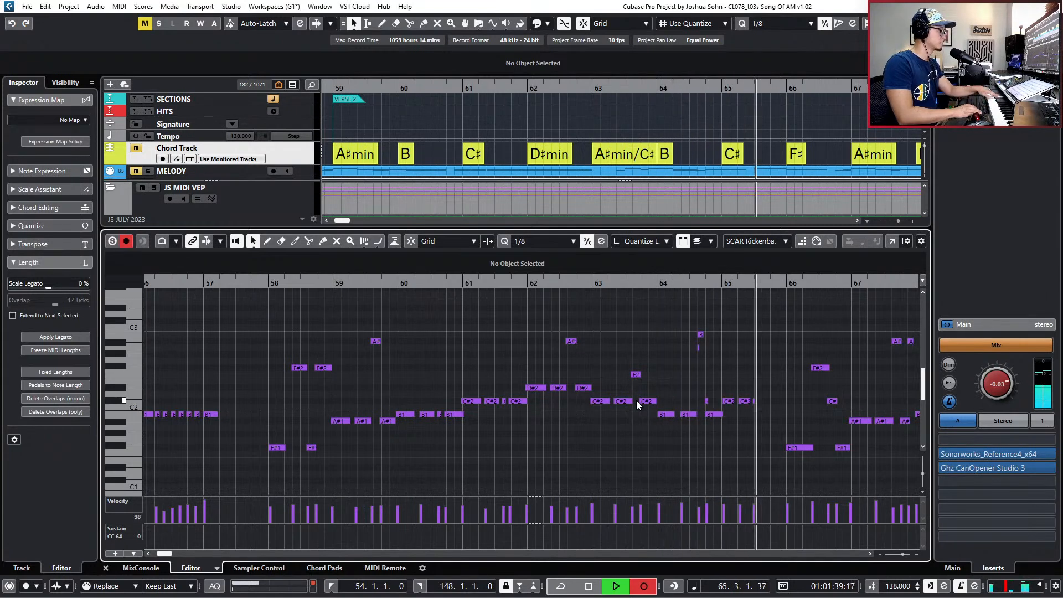
{"action": "key", "text": "space"}
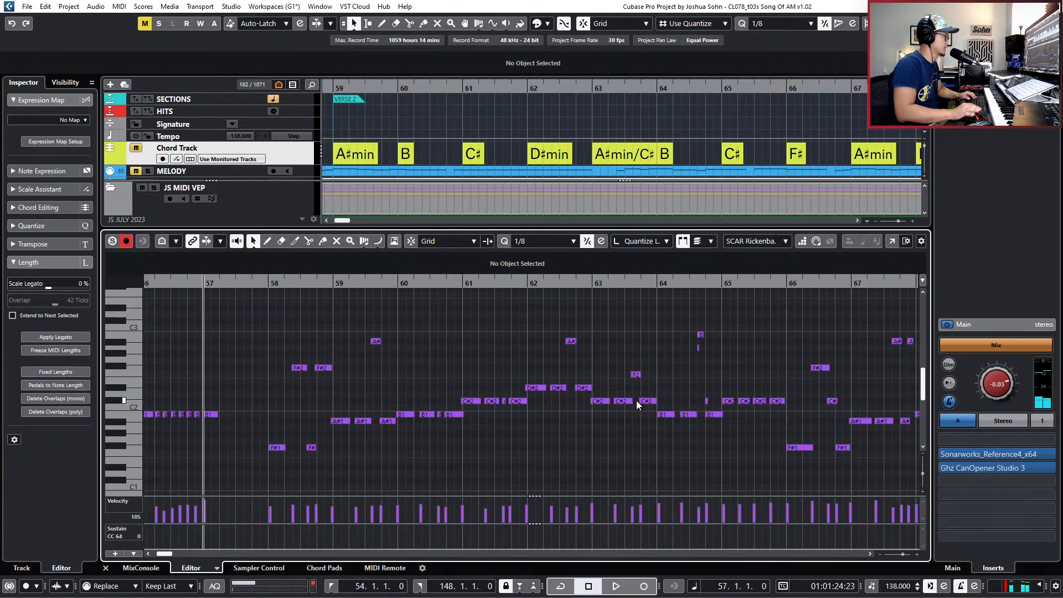
{"action": "scroll", "coordinate": [722, 389], "scroll_direction": "up", "scroll_amount": 1}
{"action": "left_click", "coordinate": [693, 348]}
{"action": "key", "text": "Delete"}
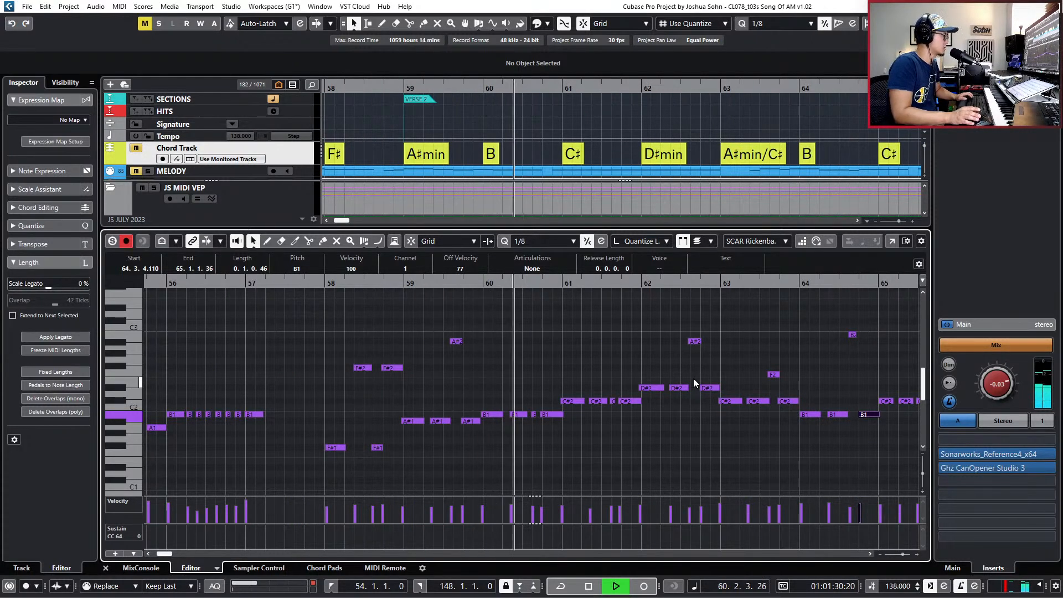
{"action": "key", "text": "super"}
{"action": "key", "text": "super"}
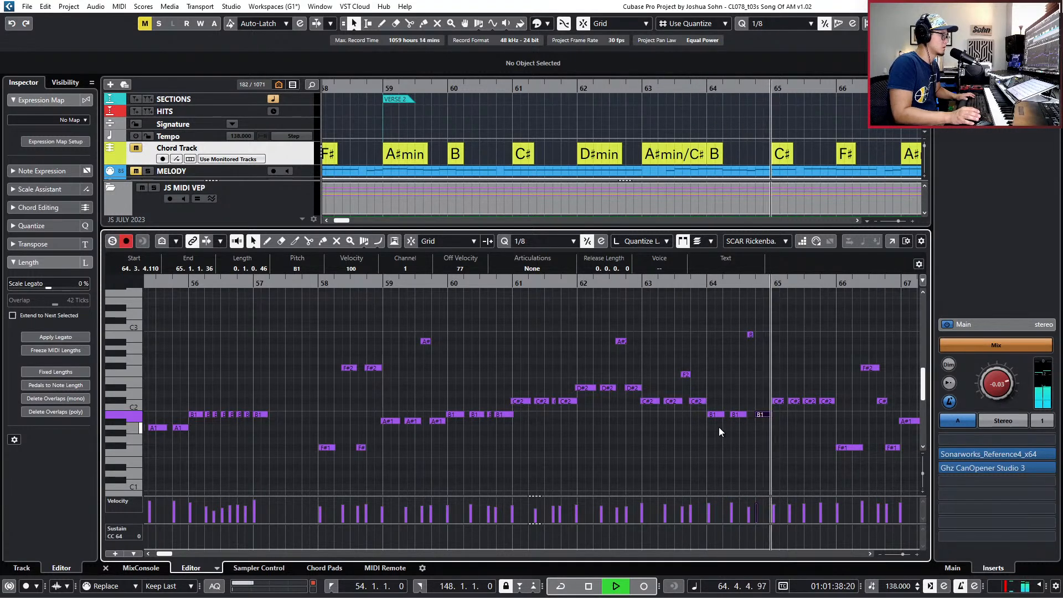
Quantize the bass notes from bar 58 through bar 64 and return to the start of the selection.
{"action": "key", "text": "space"}
{"action": "left_click_drag", "start_coordinate": [305, 322], "coordinate": [770, 491]}
{"action": "key", "text": "q"}
{"action": "key", "text": "l"}
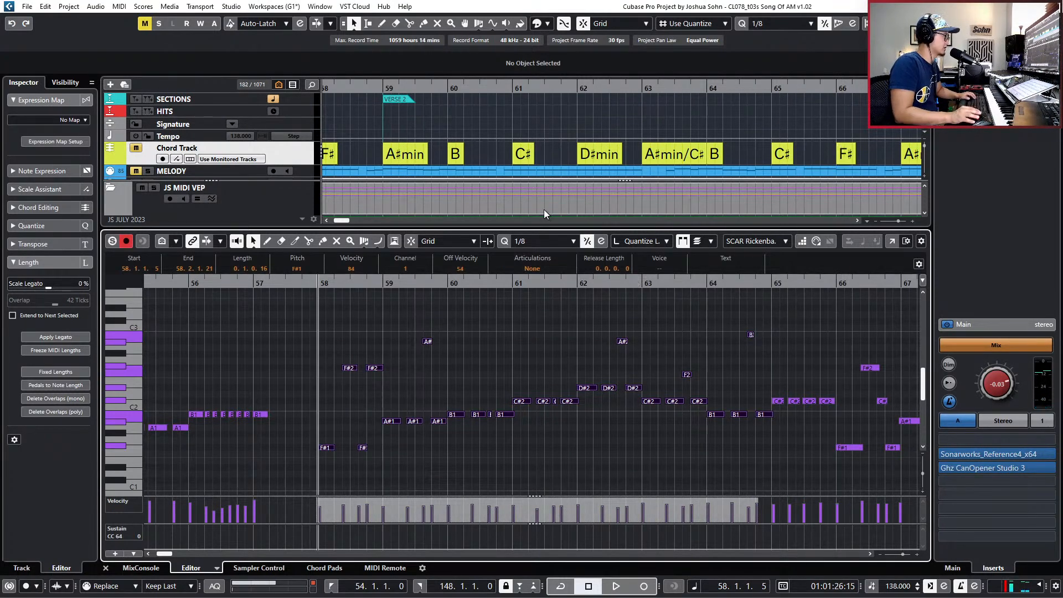
{"action": "scroll", "coordinate": [593, 337], "scroll_direction": "up", "scroll_amount": 2, "text": "ctrl"}
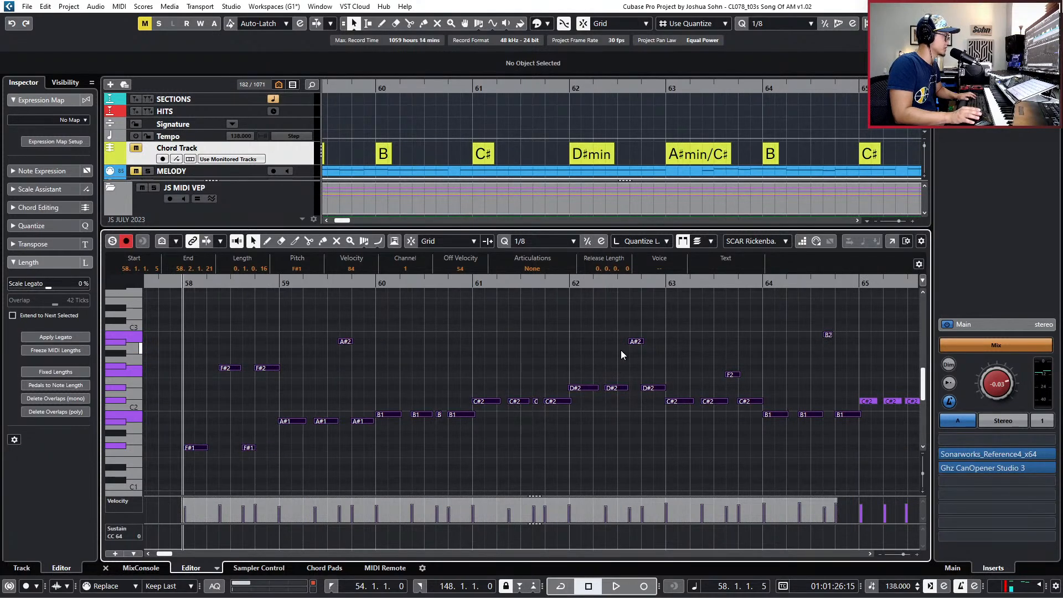
{"action": "scroll", "coordinate": [703, 362], "scroll_direction": "down", "scroll_amount": 1, "text": "ctrl"}
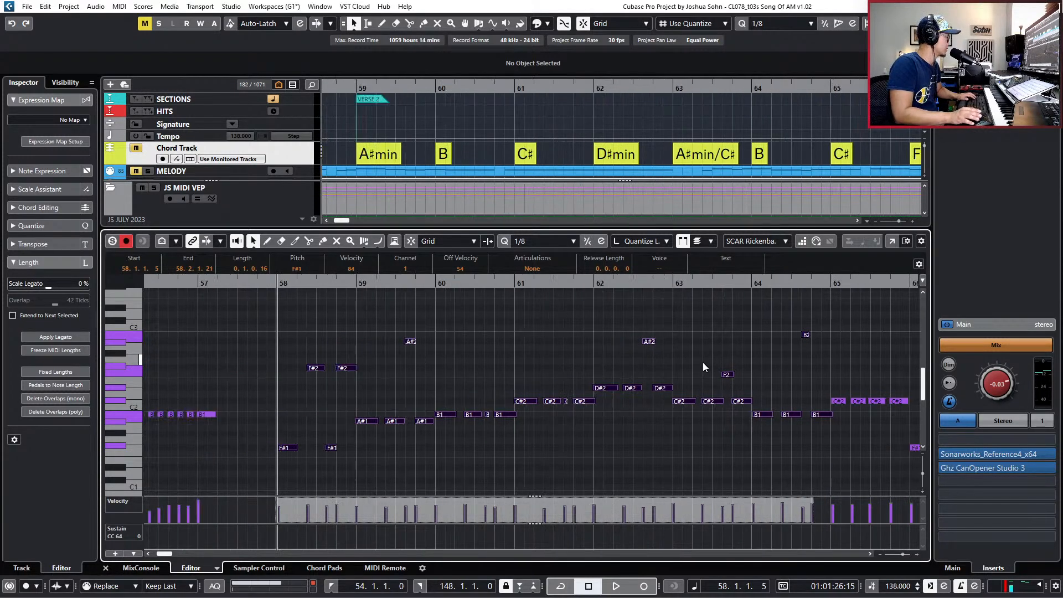
Play from bar 58 and transpose the F2 bass note in bar 63 up to A#2.
{"action": "key", "text": "space"}
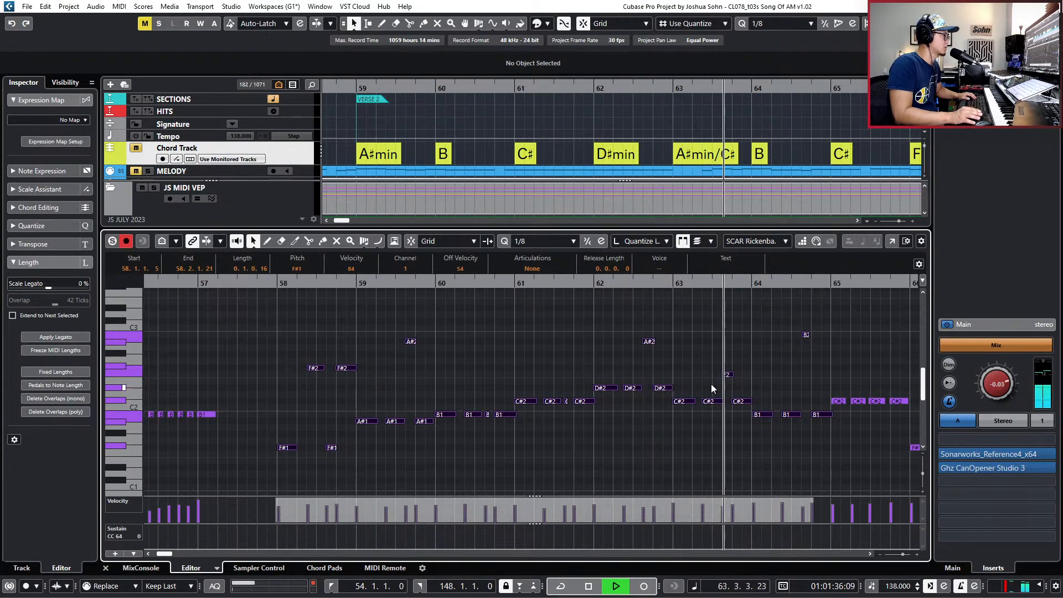
{"action": "key", "text": "space"}
{"action": "left_click", "coordinate": [725, 375]}
{"action": "key", "text": "Up"}
{"action": "key", "text": "Up"}
{"action": "key", "text": "Up"}
{"action": "key", "text": "Up"}
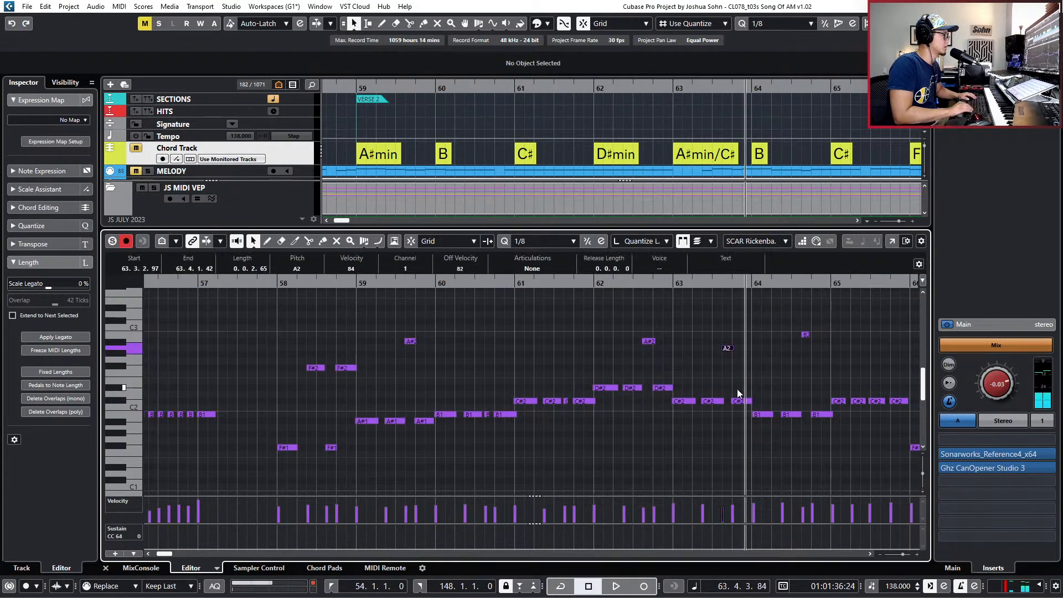
Play the bass line back from bar 62 to check the transposed note.
{"action": "key", "text": "space"}
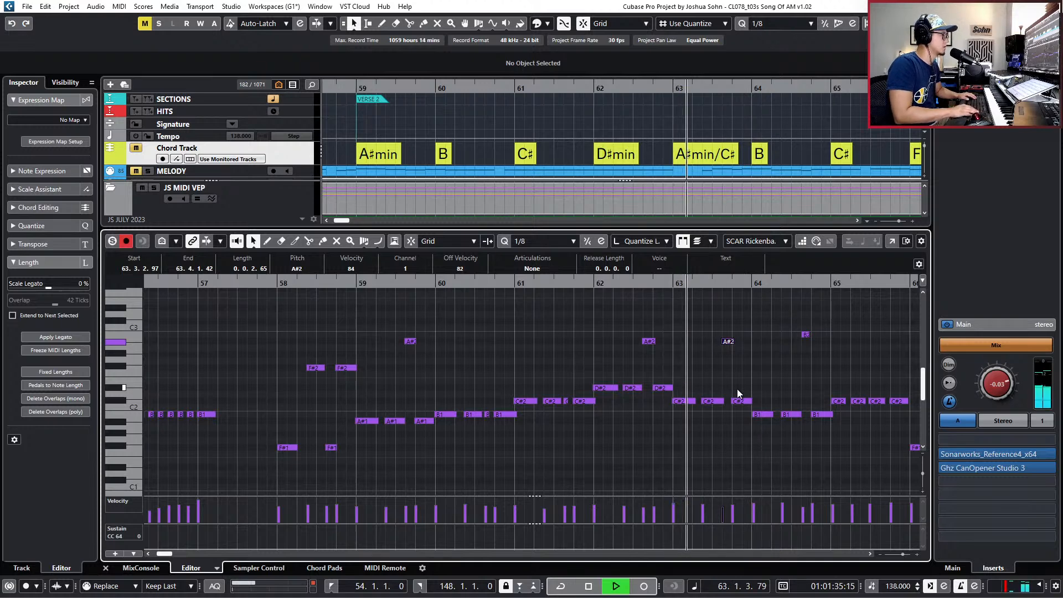
{"action": "key", "text": "space"}
{"action": "key", "text": "KP_Subtract"}
{"action": "key", "text": "space"}
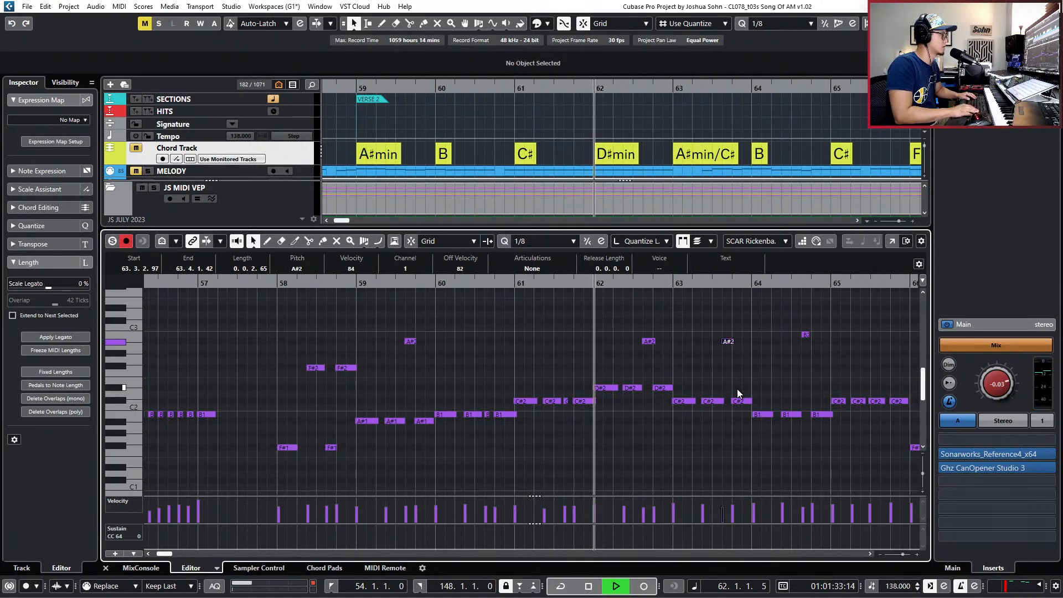
Play from bar 62, nudge the second C#2 note in bar 63 slightly earlier, and play that spot again.
{"action": "key", "text": "space"}
{"action": "key", "text": "space"}
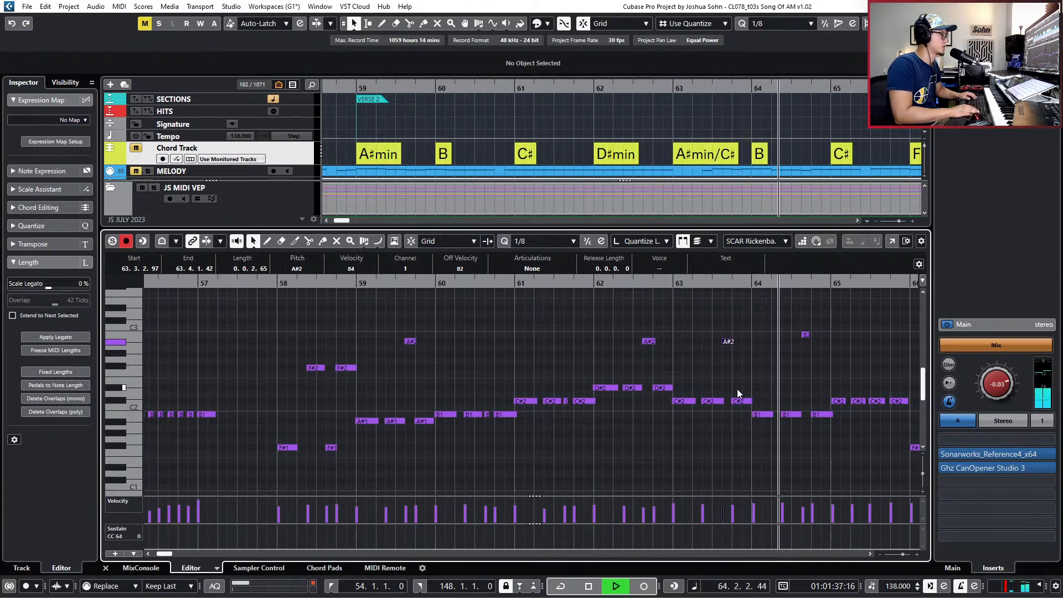
{"action": "key", "text": "space"}
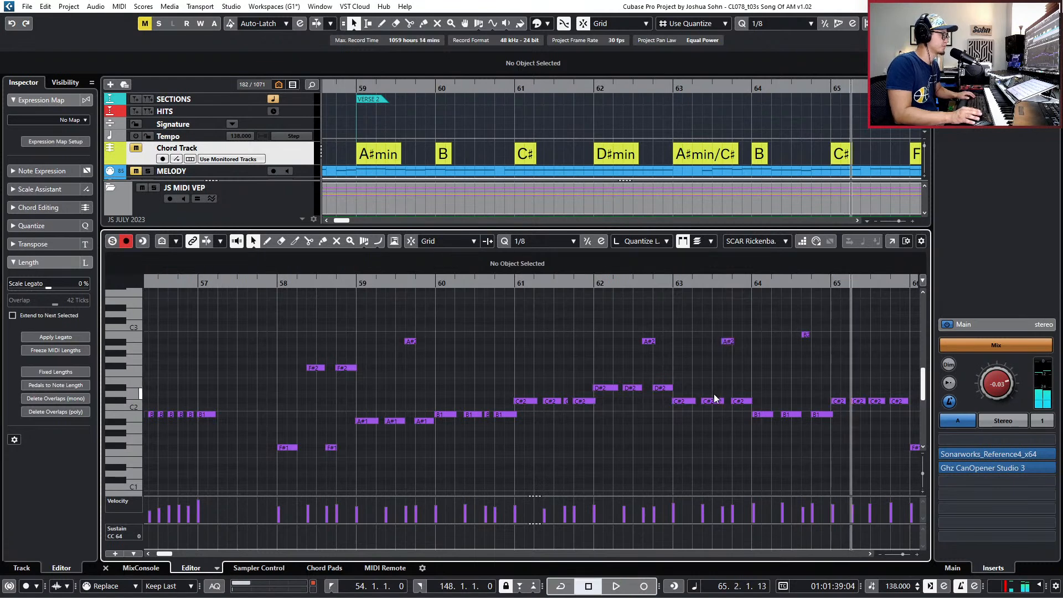
{"action": "scroll", "coordinate": [708, 396], "scroll_direction": "up", "scroll_amount": 2}
{"action": "left_click", "coordinate": [704, 401]}
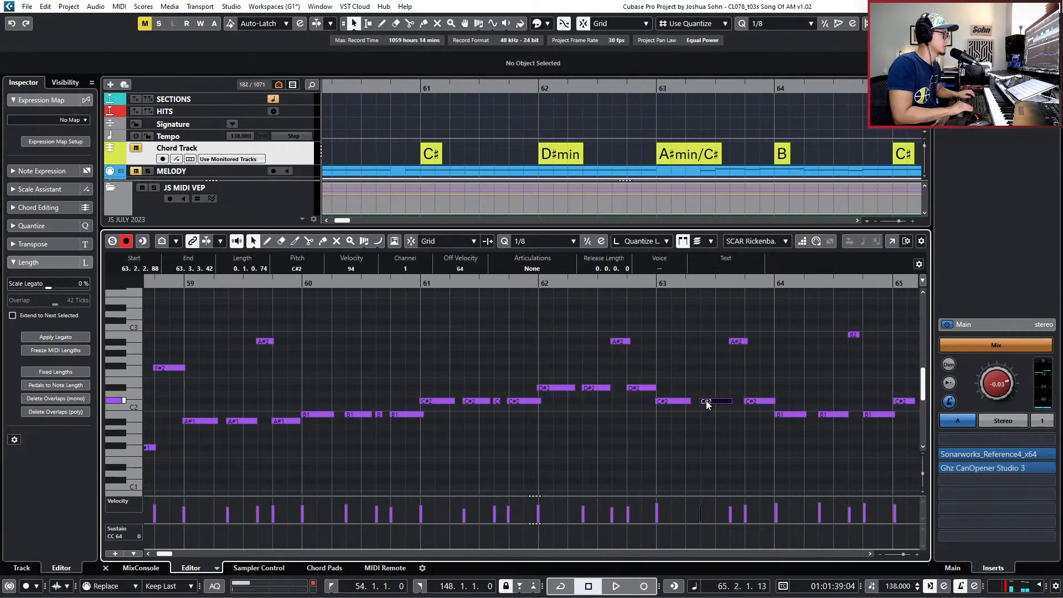
{"action": "key", "text": "l"}
{"action": "key", "text": "KP_Subtract"}
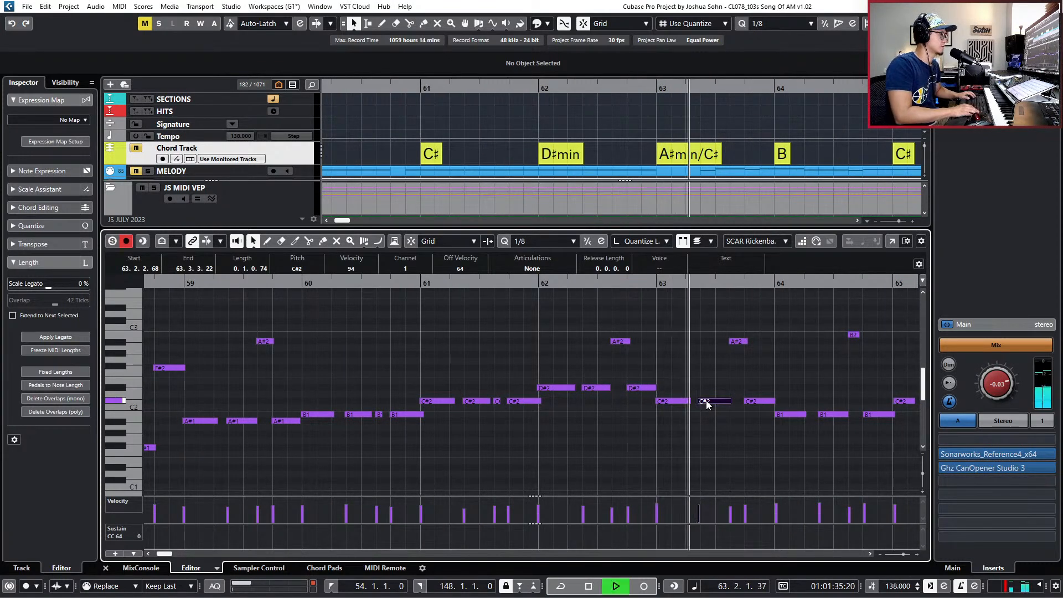
{"action": "key", "text": "space"}
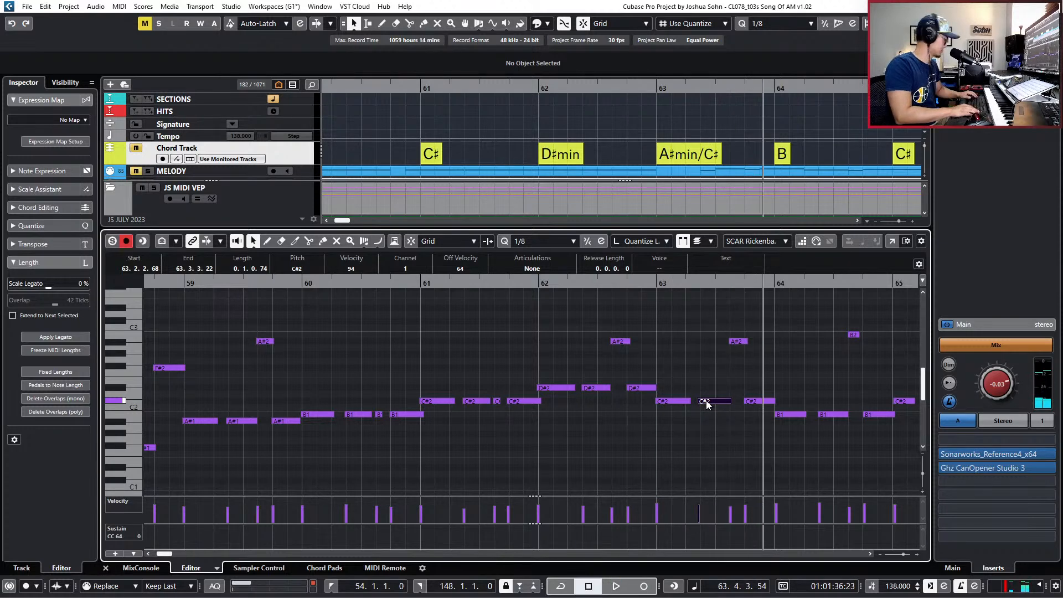
Play the bass line from bar 62 into bar 65 to check the timing in bar 63.
{"action": "scroll", "coordinate": [733, 361], "scroll_direction": "up", "scroll_amount": 2}
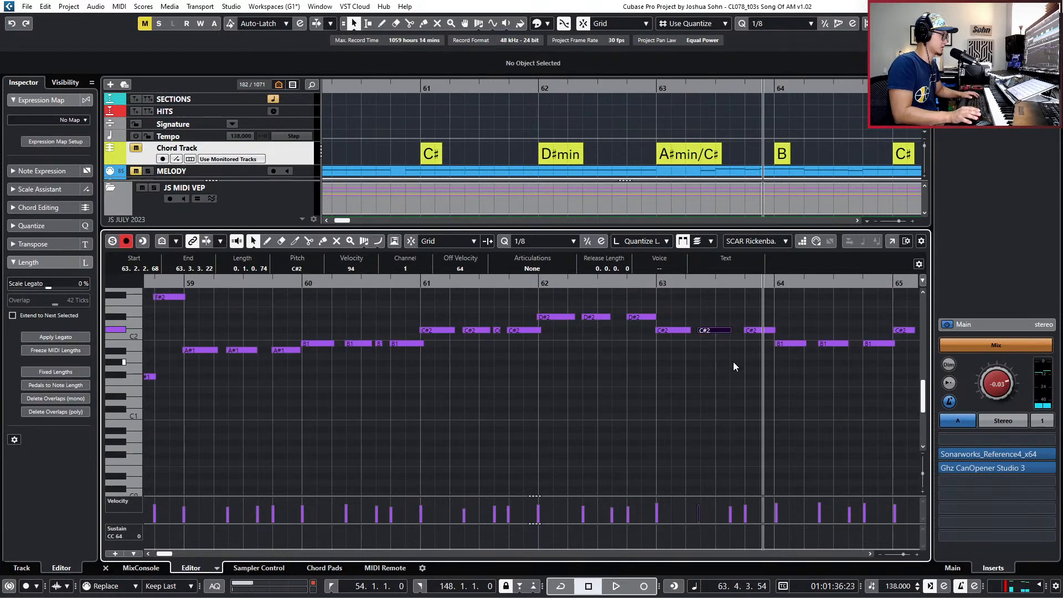
{"action": "key", "text": "KP_0"}
{"action": "key", "text": "space"}
{"action": "key", "text": "space"}
{"action": "key", "text": "KP_0"}
{"action": "key", "text": "KP_Subtract"}
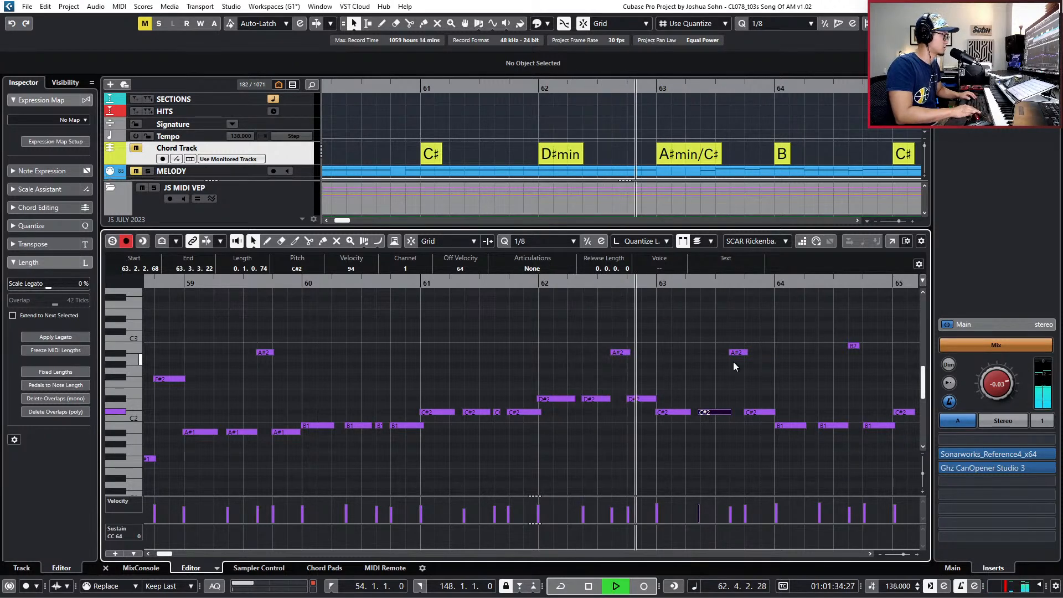
{"action": "key", "text": "g"}
{"action": "key", "text": "g"}
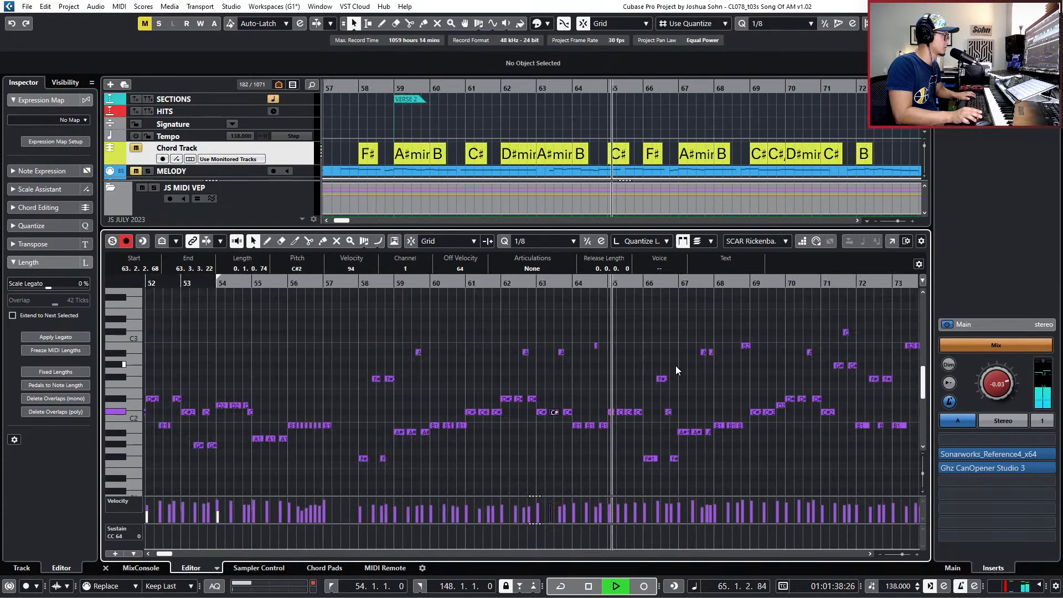
{"action": "key", "text": "space"}
Raise the velocities of the bass notes from bar 58 to the start of bar 65 slightly while playing from bar 58.
{"action": "left_click_drag", "start_coordinate": [362, 322], "coordinate": [609, 481]}
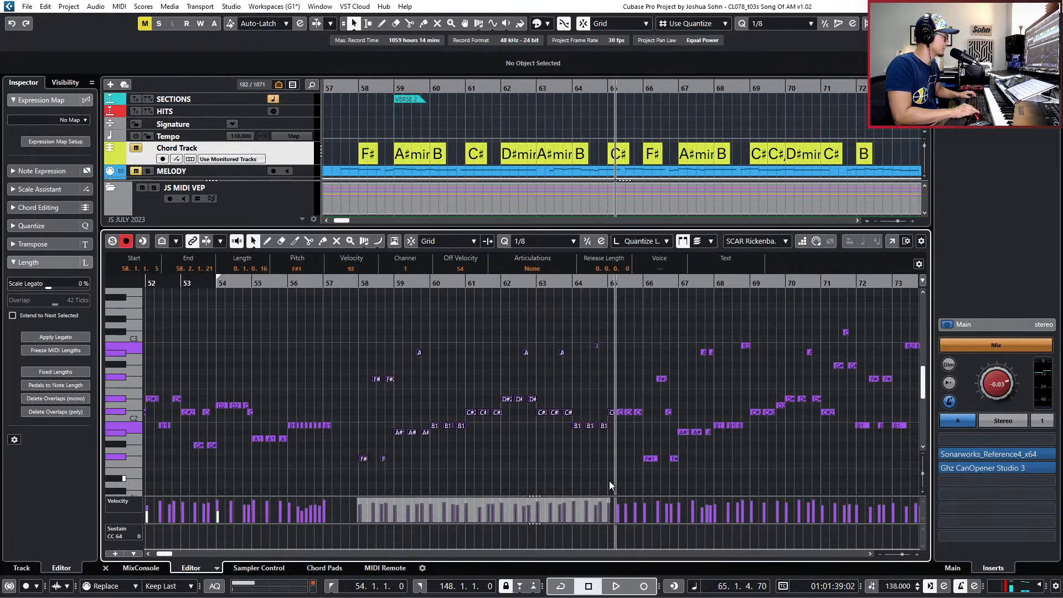
{"action": "key", "text": "l"}
{"action": "key", "text": "ctrl+KP_Subtract"}
{"action": "key", "text": "space"}
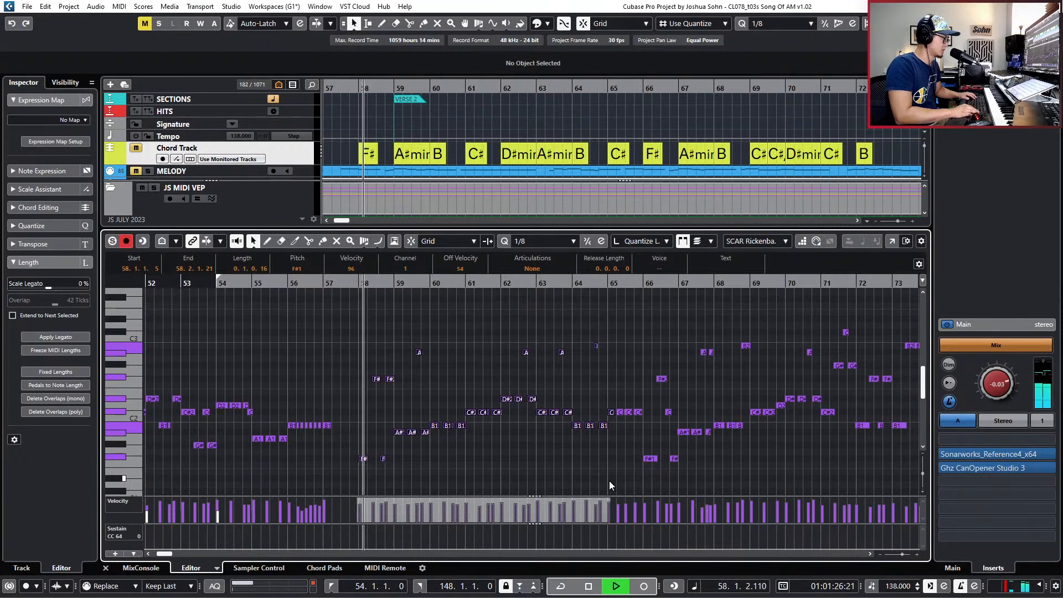
{"action": "left_click_drag", "start_coordinate": [610, 510], "coordinate": [610, 514]}
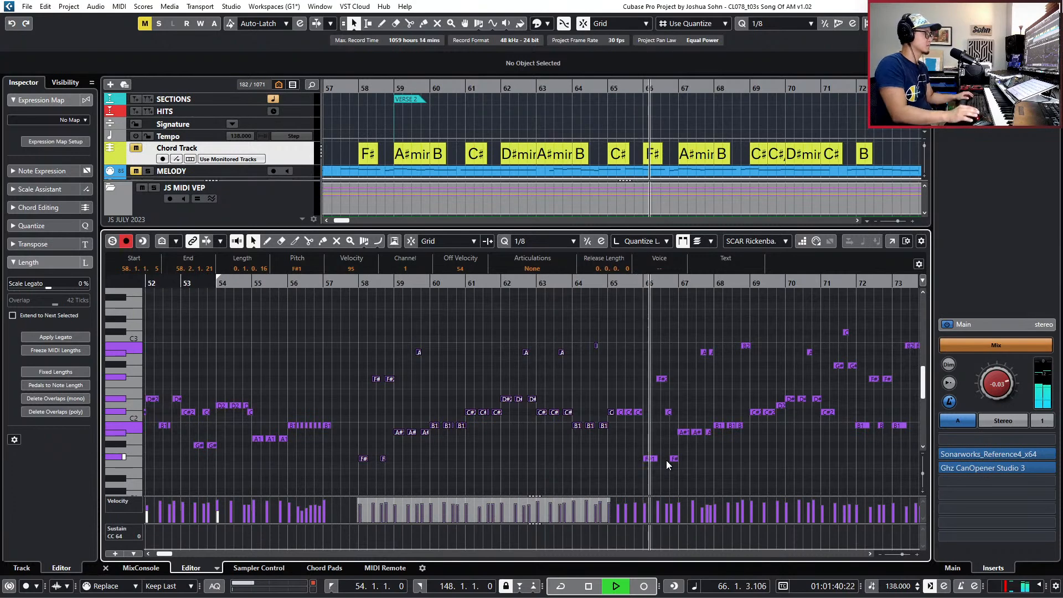
Tighten the timing of the last two C#2 notes in bar 65 toward the grid and play from bar 65.
{"action": "key", "text": "h"}
{"action": "key", "text": "h"}
{"action": "key", "text": "space"}
{"action": "left_click", "coordinate": [499, 421]}
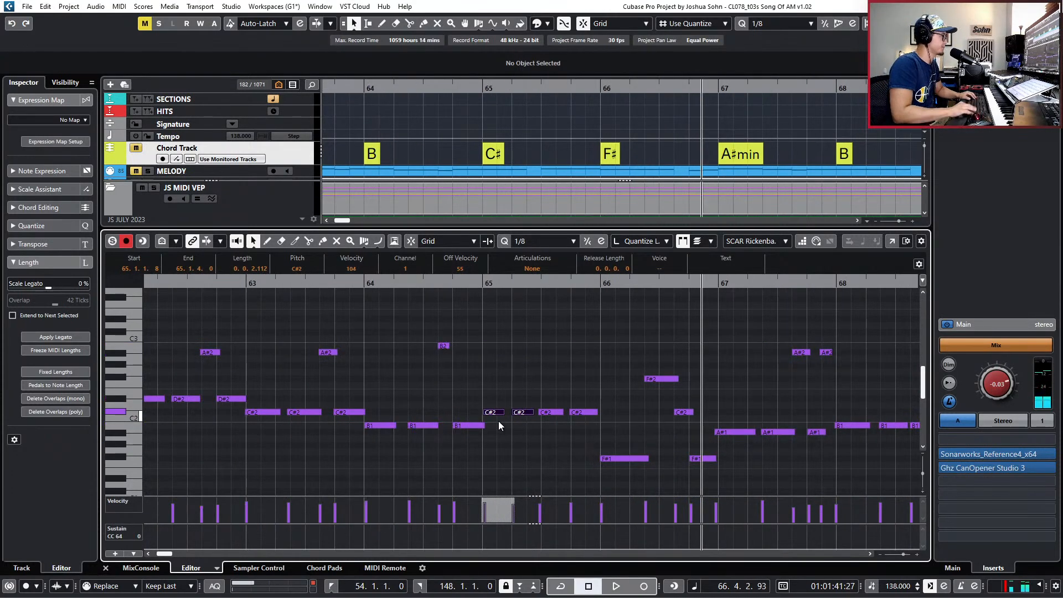
{"action": "left_click_drag", "start_coordinate": [535, 405], "coordinate": [593, 421]}
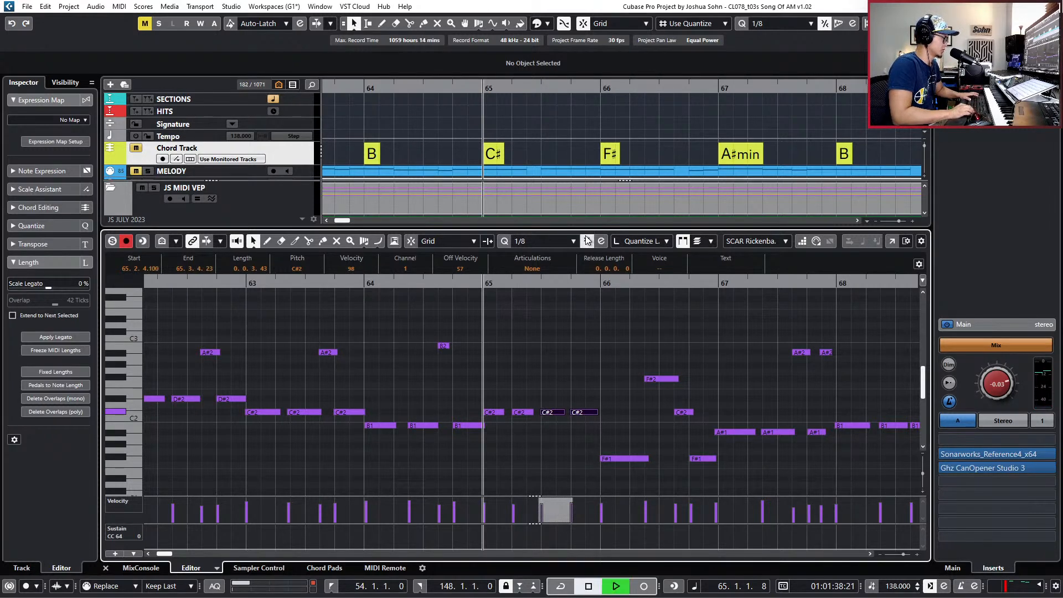
{"action": "key", "text": "h"}
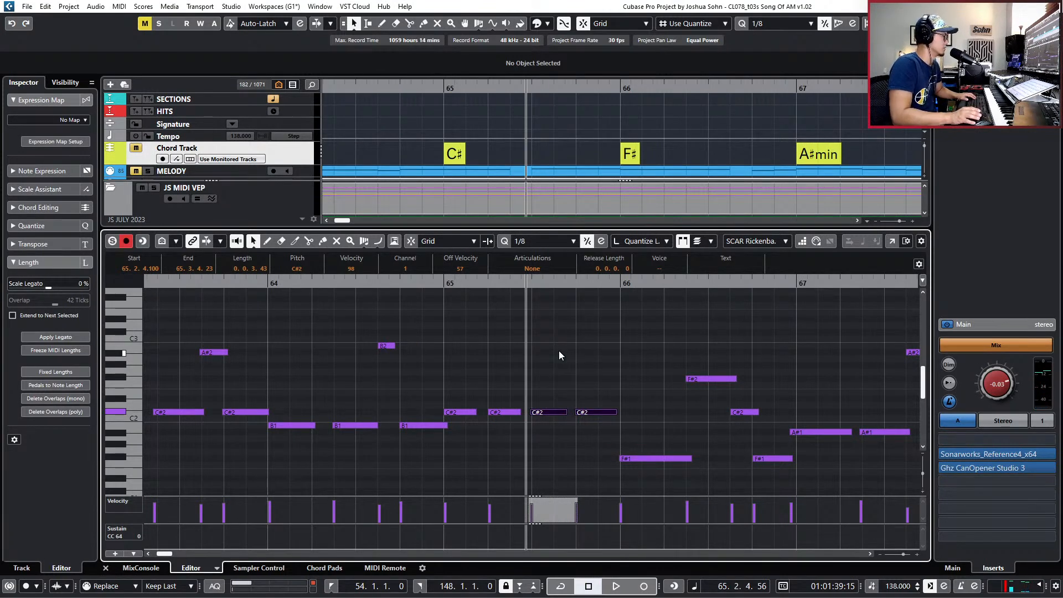
Shorten the second C#2 note in bar 65 to 0.0.2.0, duplicate it to 65.2.3.0, and play the bar.
{"action": "left_click", "coordinate": [513, 383]}
{"action": "left_click", "coordinate": [513, 413]}
{"action": "key", "text": "alt+shift+Left"}
{"action": "key", "text": "alt+shift+Right"}
{"action": "key", "text": "ctrl+d"}
{"action": "key", "text": "space"}
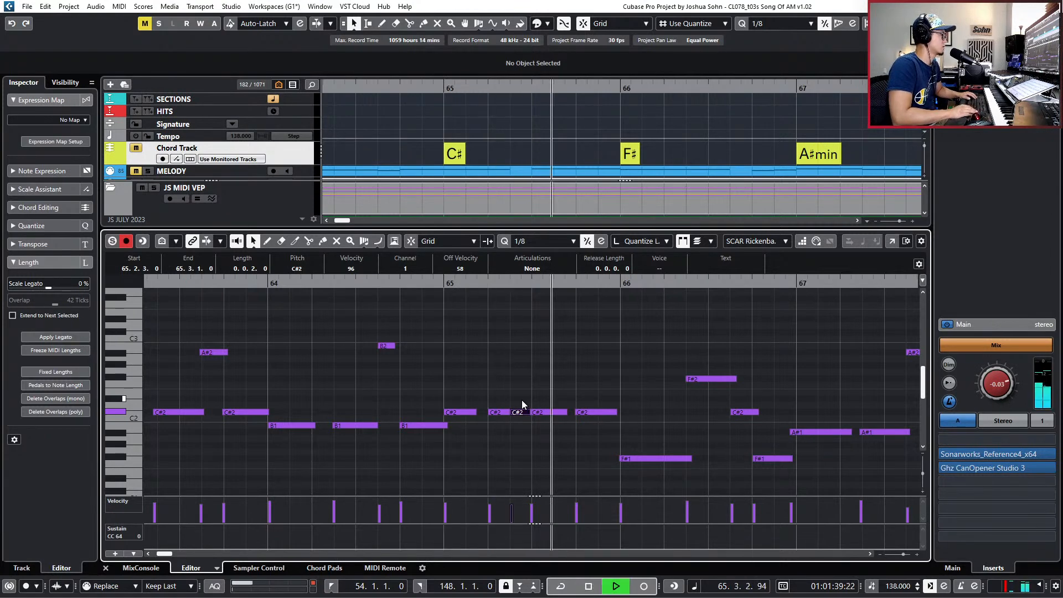
Move the beat-3 C#2 note's start in bar 65 to 65.3.2.112 and extend the last C#2 to 66.1.1.0.
{"action": "key", "text": "space"}
{"action": "key", "text": "Right"}
{"action": "key", "text": "q"}
{"action": "key", "text": "alt+shift+Left"}
{"action": "key", "text": "KP_Subtract"}
{"action": "key", "text": "KP_Subtract"}
{"action": "key", "text": "KP_Add"}
{"action": "key", "text": "space"}
{"action": "key", "text": "space"}
{"action": "left_click_drag", "start_coordinate": [589, 388], "coordinate": [600, 419]}
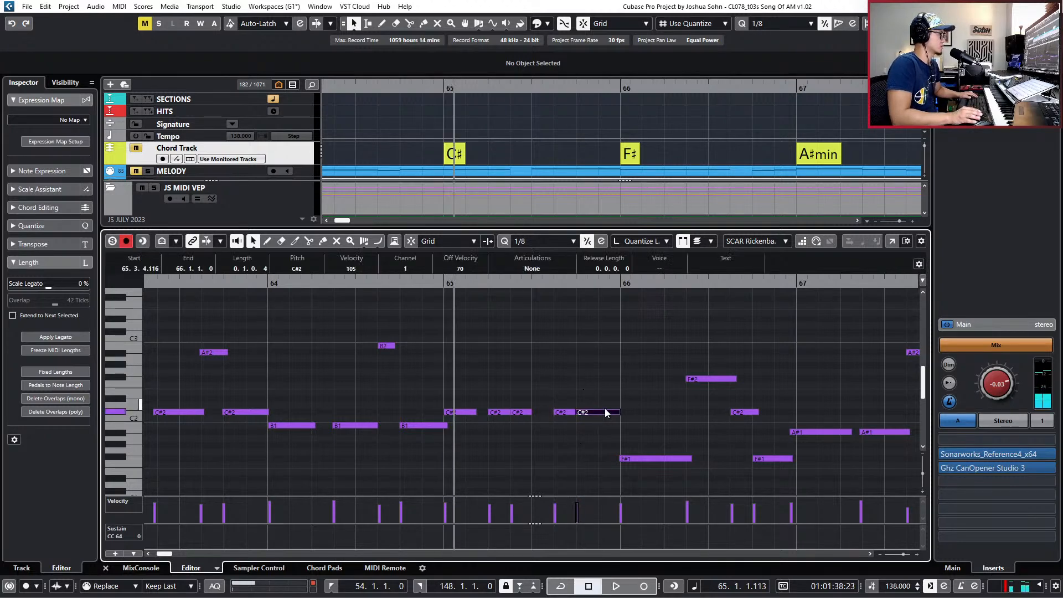
Split the last C#2 note in bar 65 in two, transpose the beat-3 C#2 up to C#3, and play the bar.
{"action": "left_click", "coordinate": [603, 412], "text": "alt"}
{"action": "key", "text": "j"}
{"action": "left_click", "coordinate": [597, 414], "text": "alt"}
{"action": "left_click_drag", "start_coordinate": [574, 395], "coordinate": [565, 425]}
{"action": "key", "text": "shift+Up"}
{"action": "key", "text": "space"}
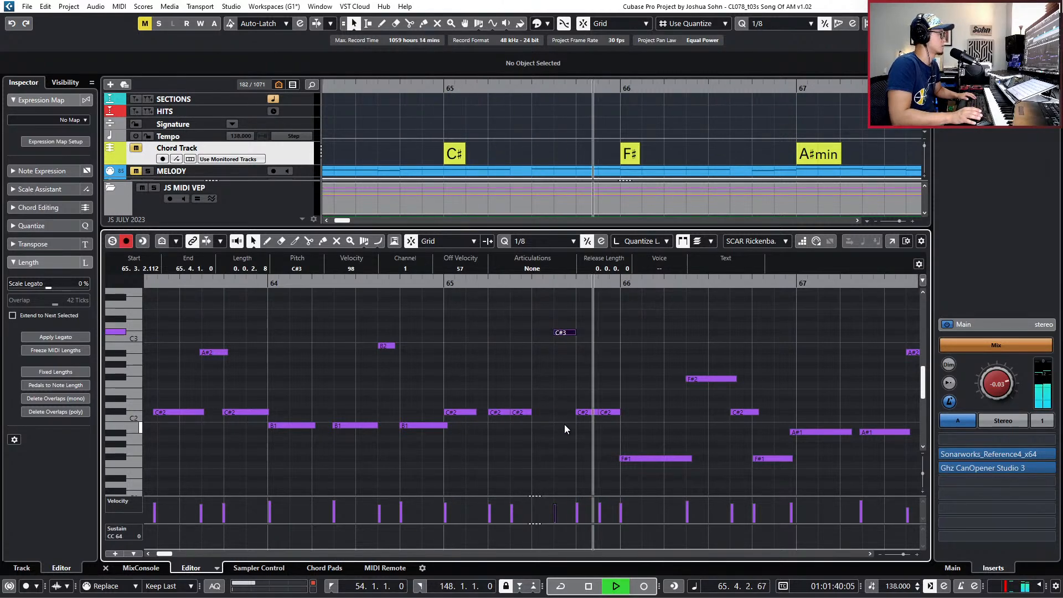
Lengthen the C#2 note at 65.2.3.0 to 0.0.3.88 and the bar's first C#2 to 0.0.3.102, playing the result.
{"action": "key", "text": "space"}
{"action": "left_click", "coordinate": [529, 412]}
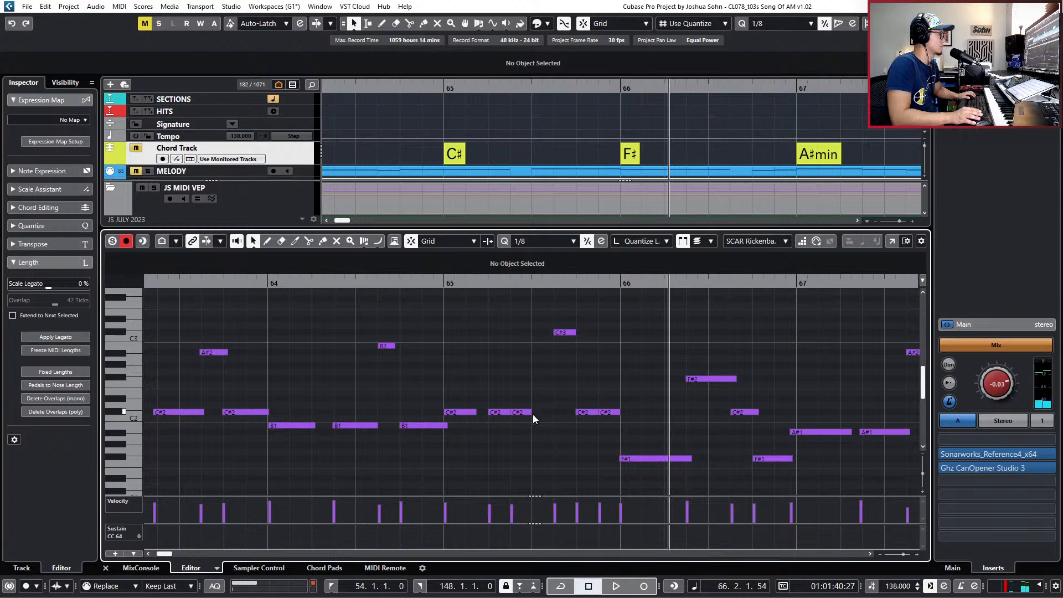
{"action": "left_click_drag", "start_coordinate": [531, 412], "coordinate": [550, 417]}
{"action": "key", "text": "space"}
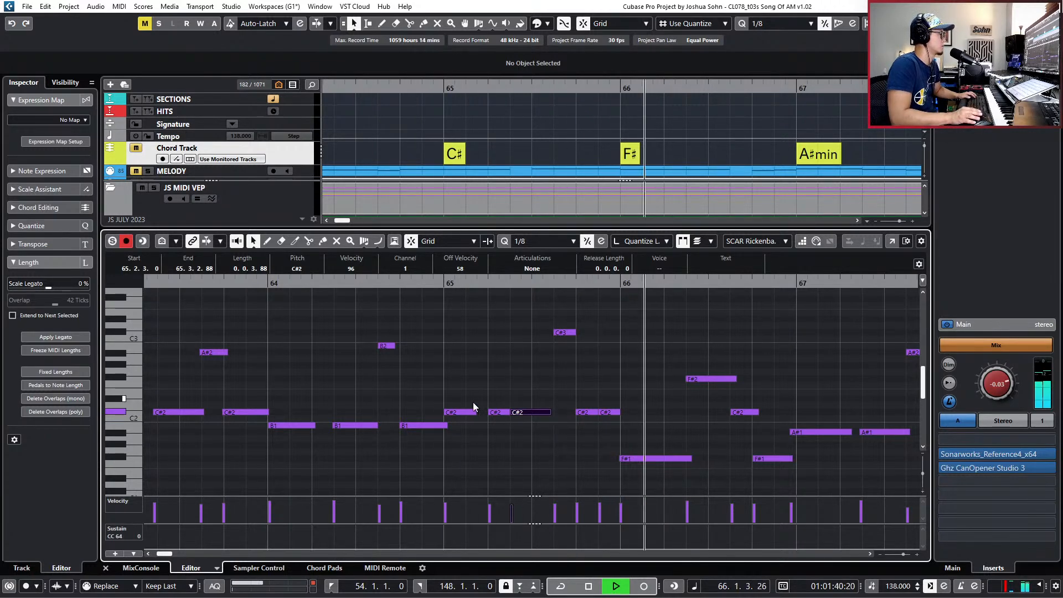
{"action": "left_click_drag", "start_coordinate": [476, 413], "coordinate": [485, 413]}
{"action": "scroll", "coordinate": [509, 413], "scroll_direction": "down", "scroll_amount": 5}
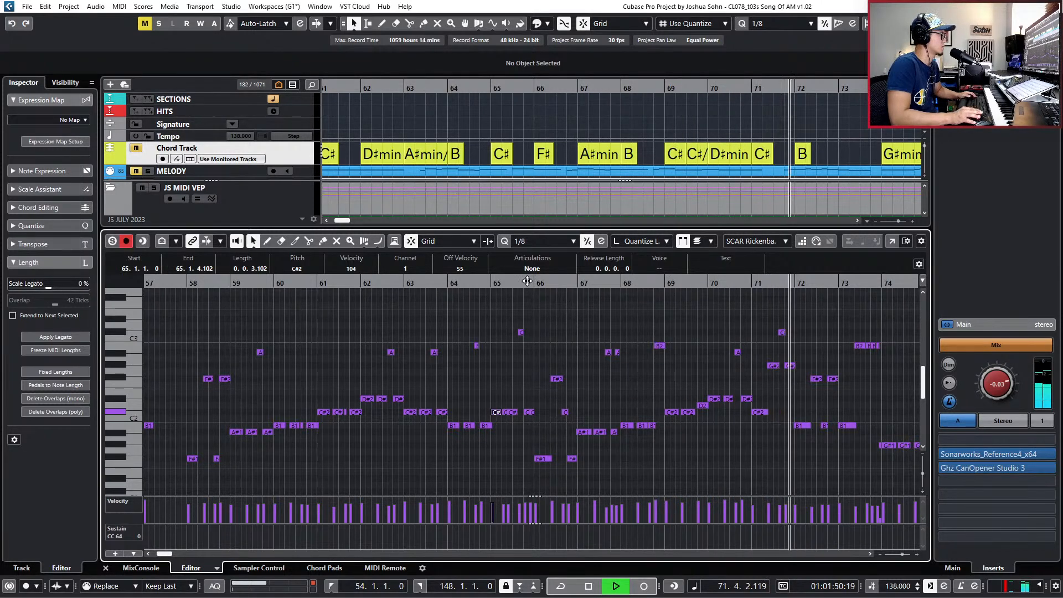
Return to bar 65, split the first F#1 note of bar 66 at 66.2.1.0, and shorten its first part to 0.0.3.111.
{"action": "left_click", "coordinate": [500, 291]}
{"action": "key", "text": "space"}
{"action": "left_click", "coordinate": [481, 287]}
{"action": "key", "text": "KP_Add"}
{"action": "scroll", "coordinate": [516, 394], "scroll_direction": "up", "scroll_amount": 5}
{"action": "scroll", "coordinate": [529, 393], "scroll_direction": "up", "scroll_amount": 1}
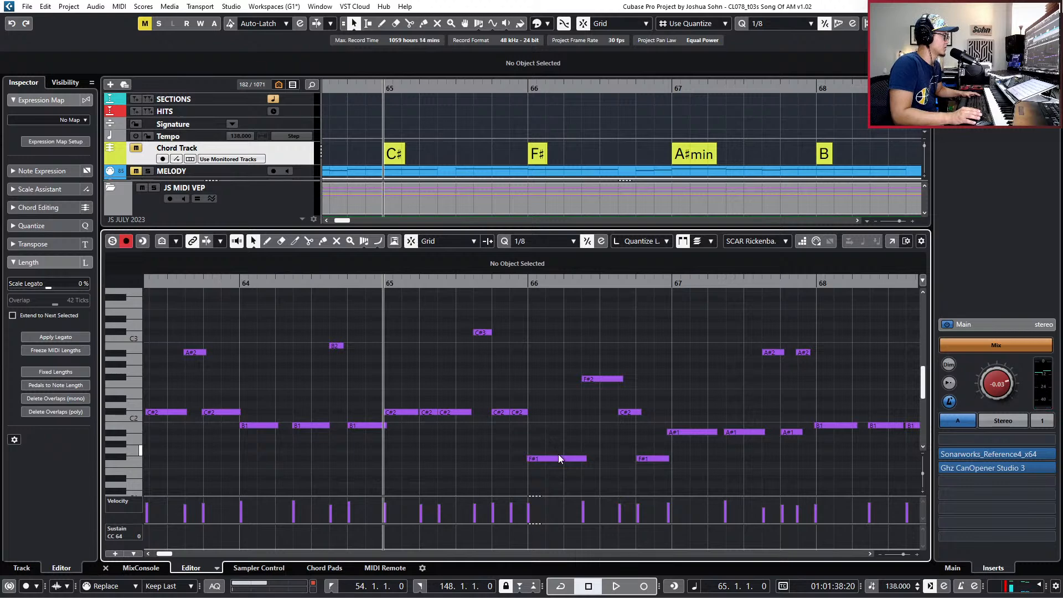
{"action": "scroll", "coordinate": [583, 459], "scroll_direction": "down", "scroll_amount": 2}
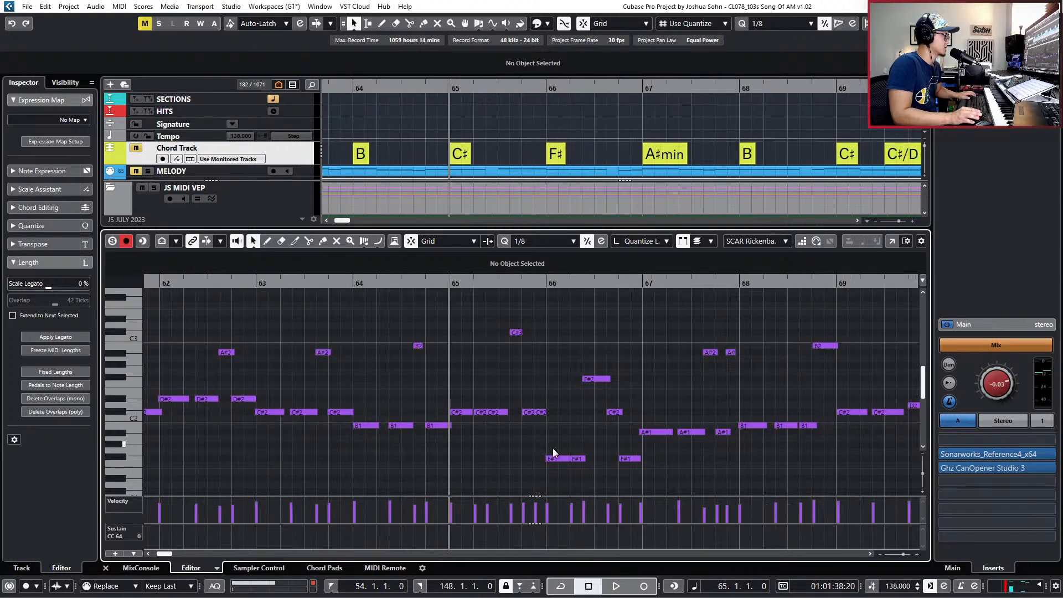
{"action": "left_click", "coordinate": [565, 458]}
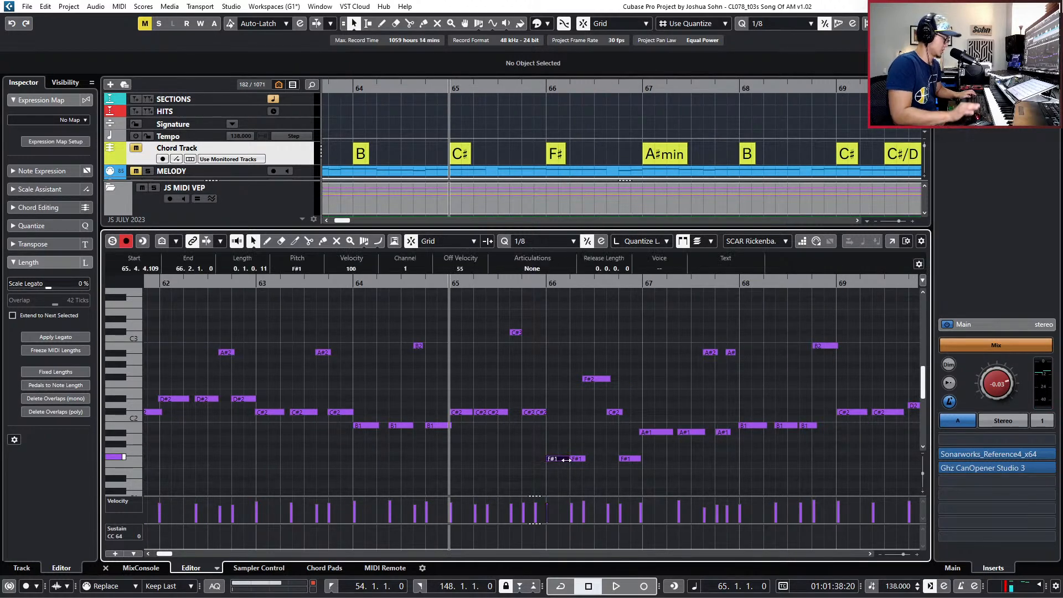
Split the long A#1 note opening bar 67 at 67.2.1.0 and play from bar 66 to hear the added hit.
{"action": "scroll", "coordinate": [615, 432], "scroll_direction": "right", "scroll_amount": 2}
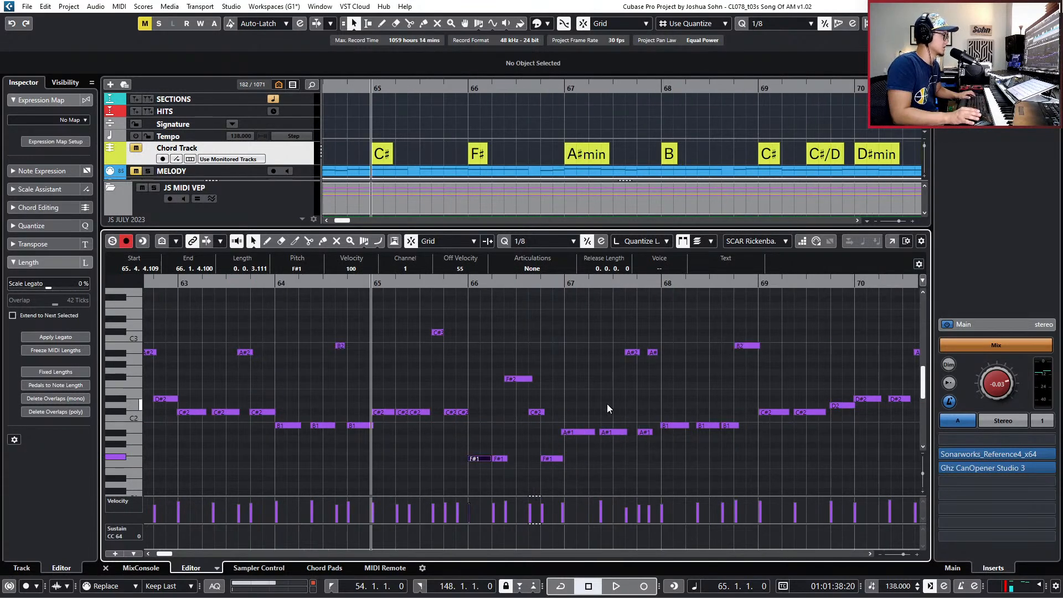
{"action": "scroll", "coordinate": [584, 432], "scroll_direction": "up", "scroll_amount": 2}
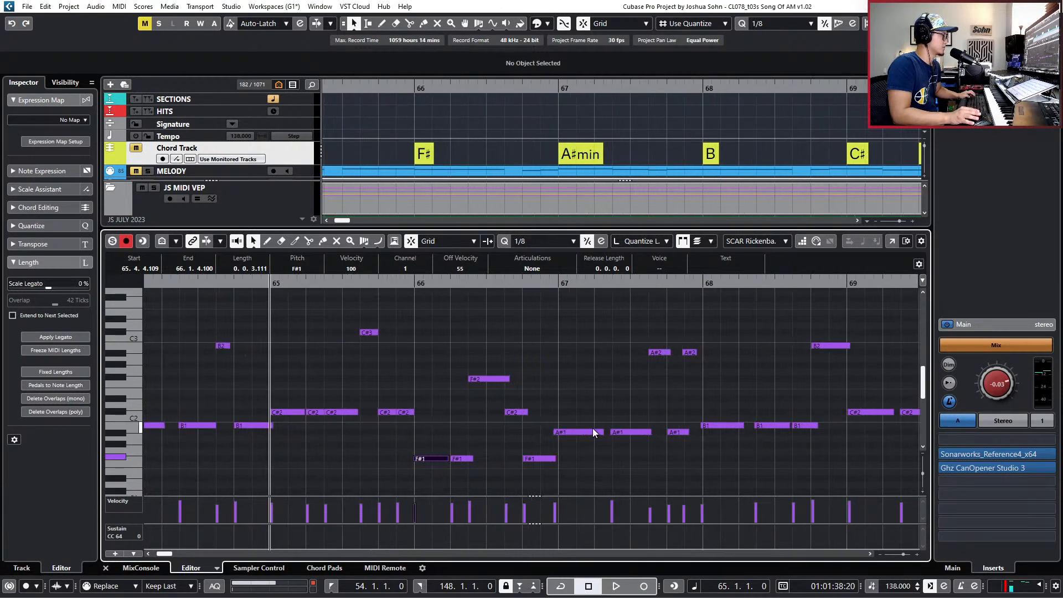
{"action": "key", "text": "KP_Add"}
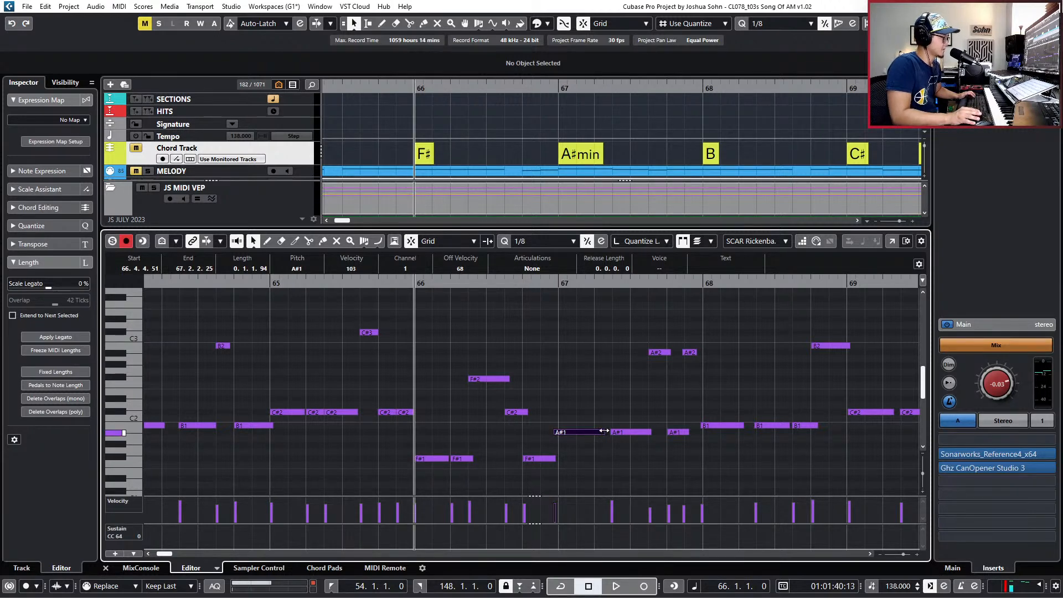
{"action": "left_click_drag", "start_coordinate": [603, 431], "coordinate": [601, 432]}
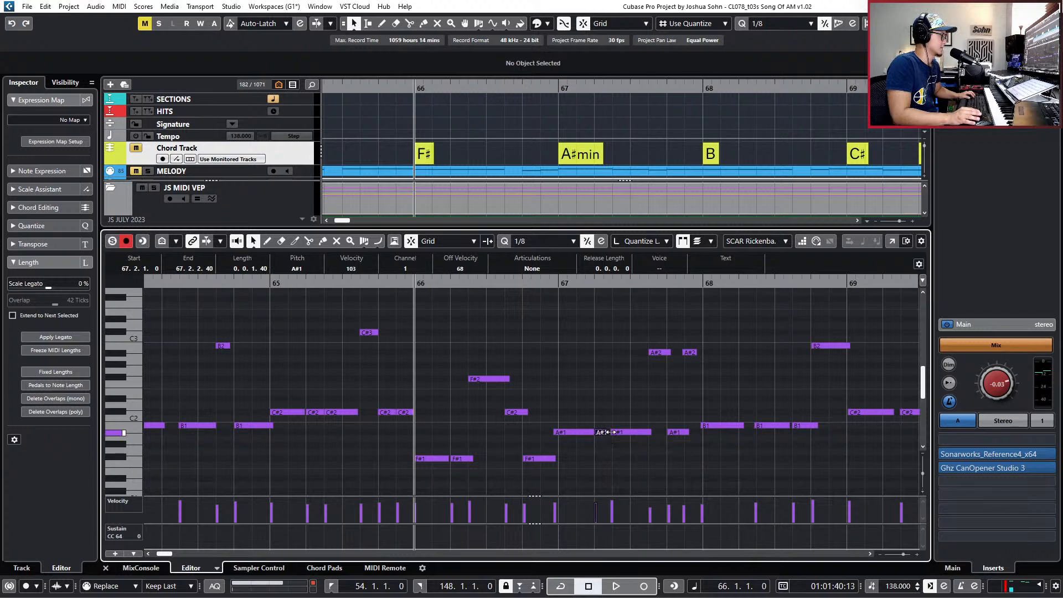
{"action": "key", "text": "space"}
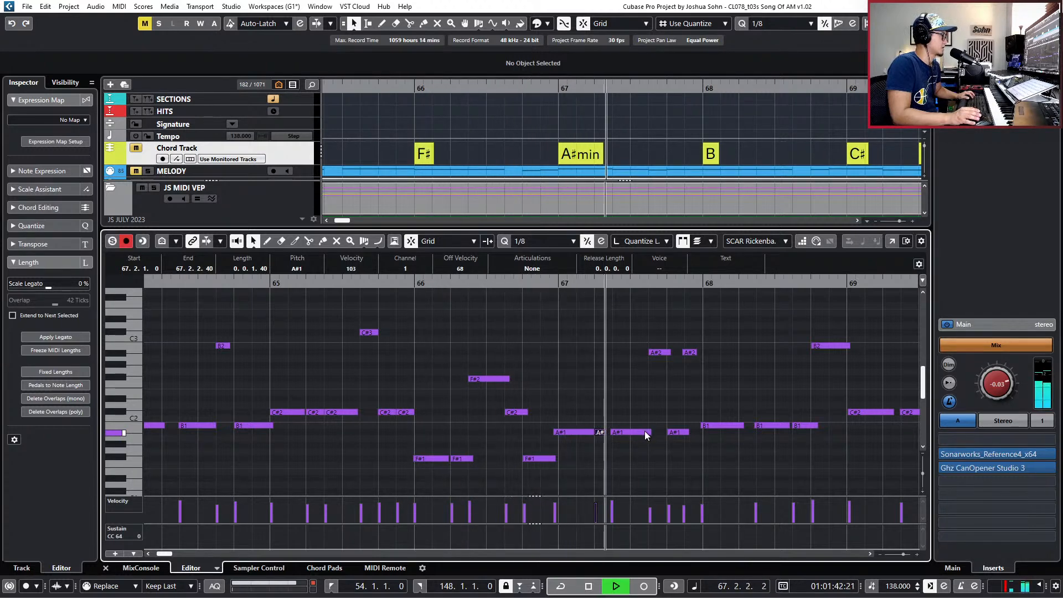
{"action": "key", "text": "space"}
Shorten the first A#1 note of bar 67 to 0.1.0.22 and nudge its start later to 66.4.4.81.
{"action": "left_click_drag", "start_coordinate": [591, 434], "coordinate": [586, 433]}
{"action": "key", "text": "ctrl+Right"}
{"action": "key", "text": "ctrl+Right"}
{"action": "key", "text": "ctrl+Right"}
{"action": "key", "text": "ctrl+Right"}
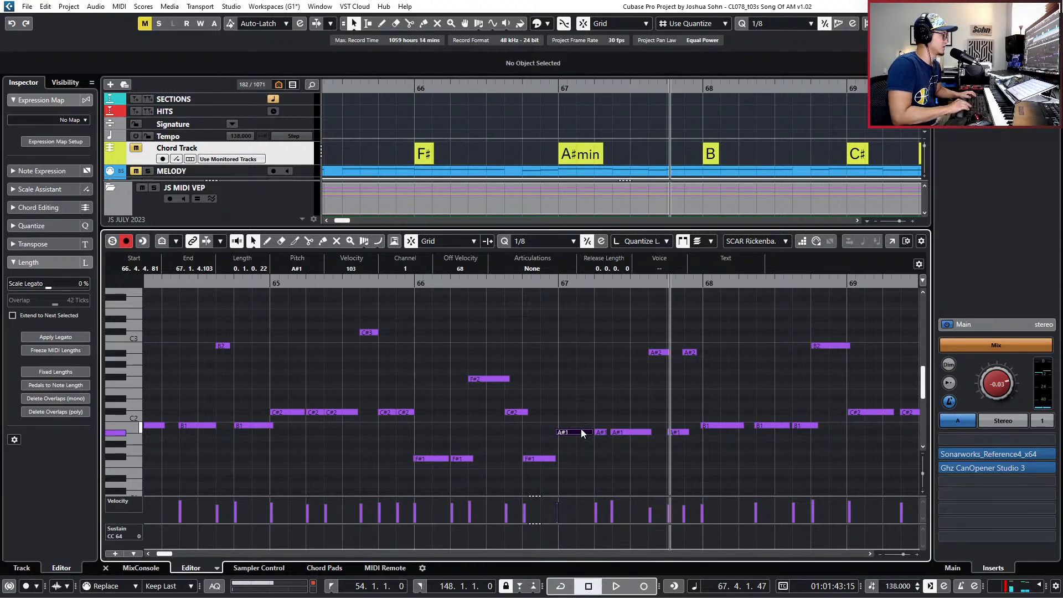